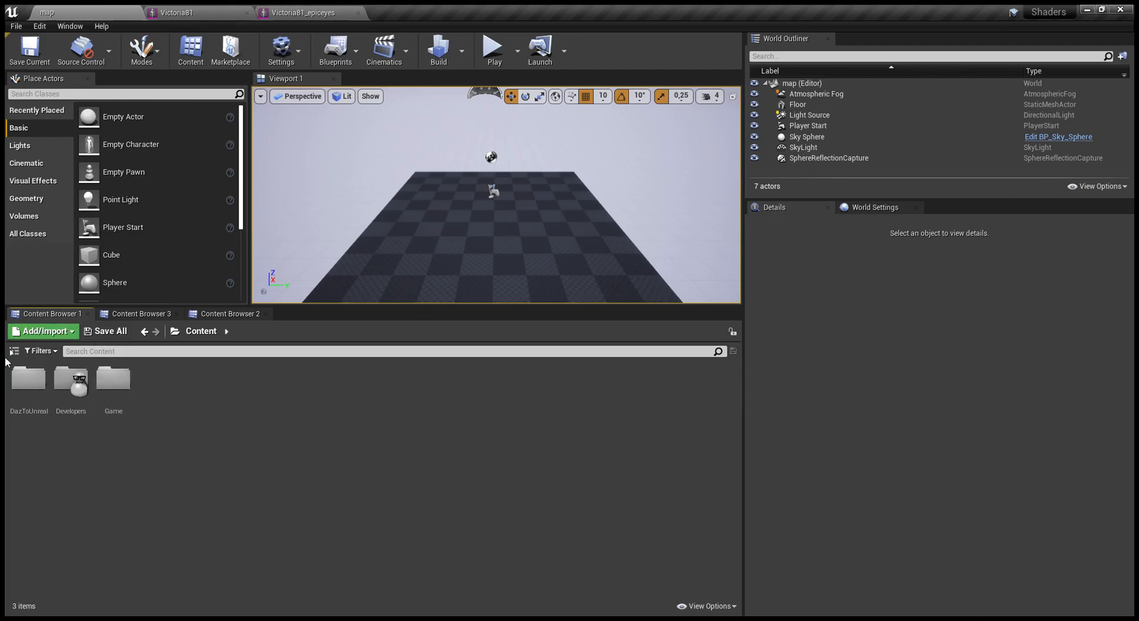
- Open the Victoria81 skeletal mesh from the DazToUnreal/Victoria81 folder
click(44, 398)
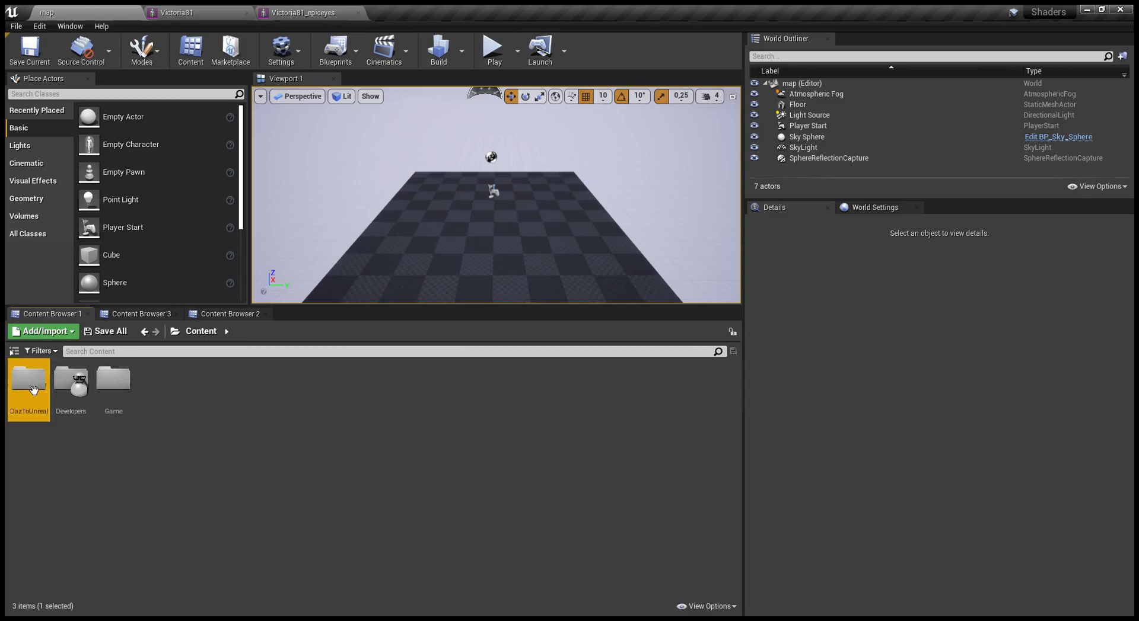
double_click(32, 386)
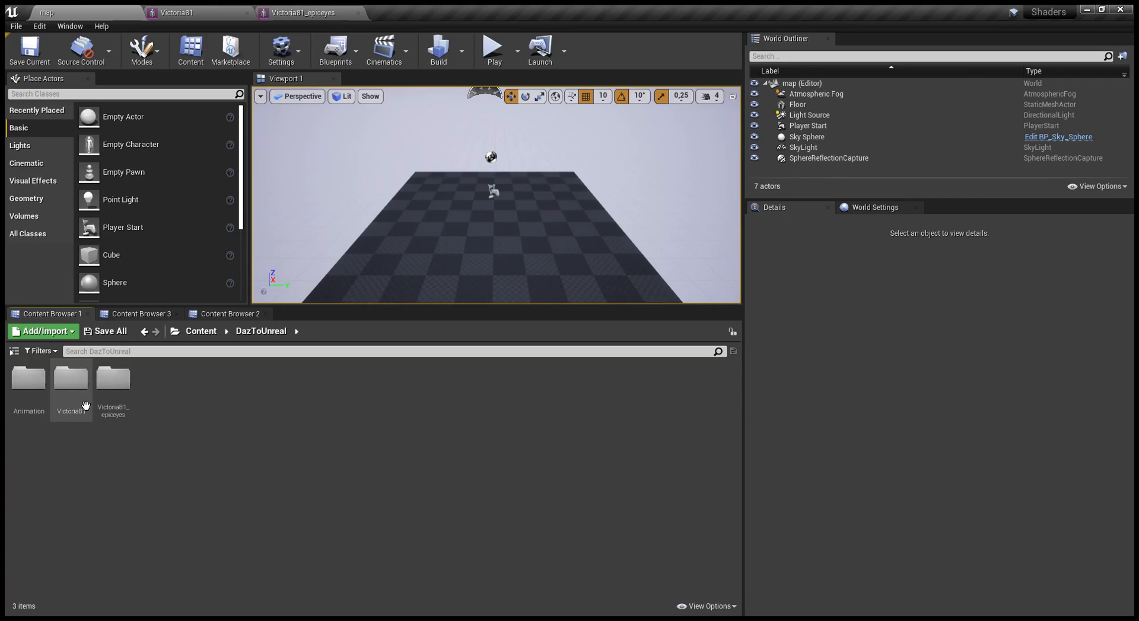
double_click(71, 379)
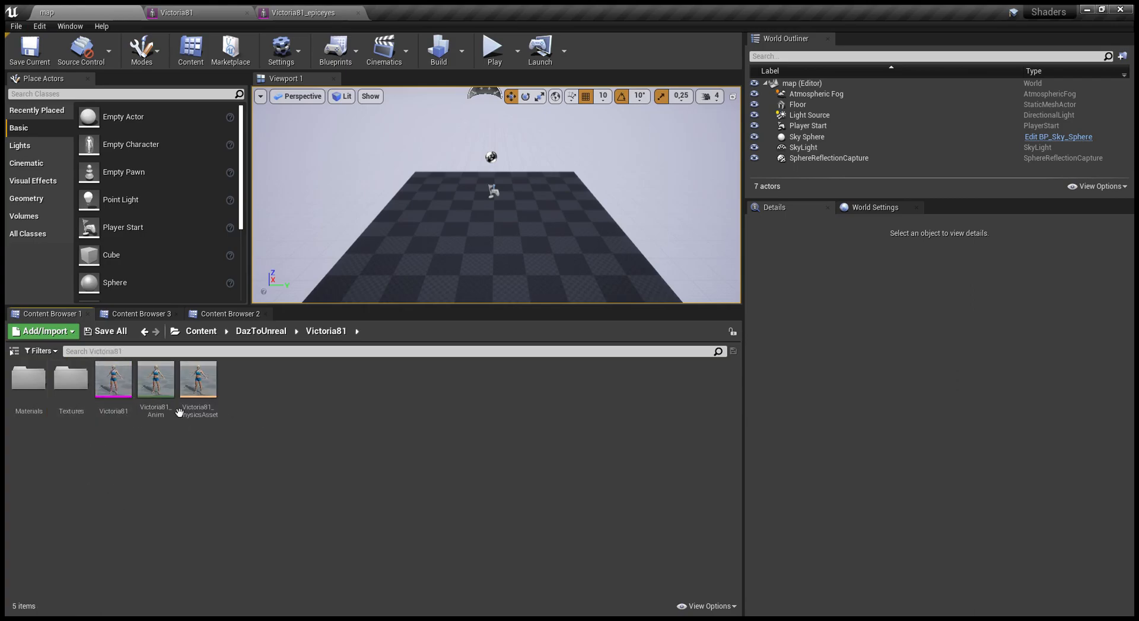
double_click(128, 389)
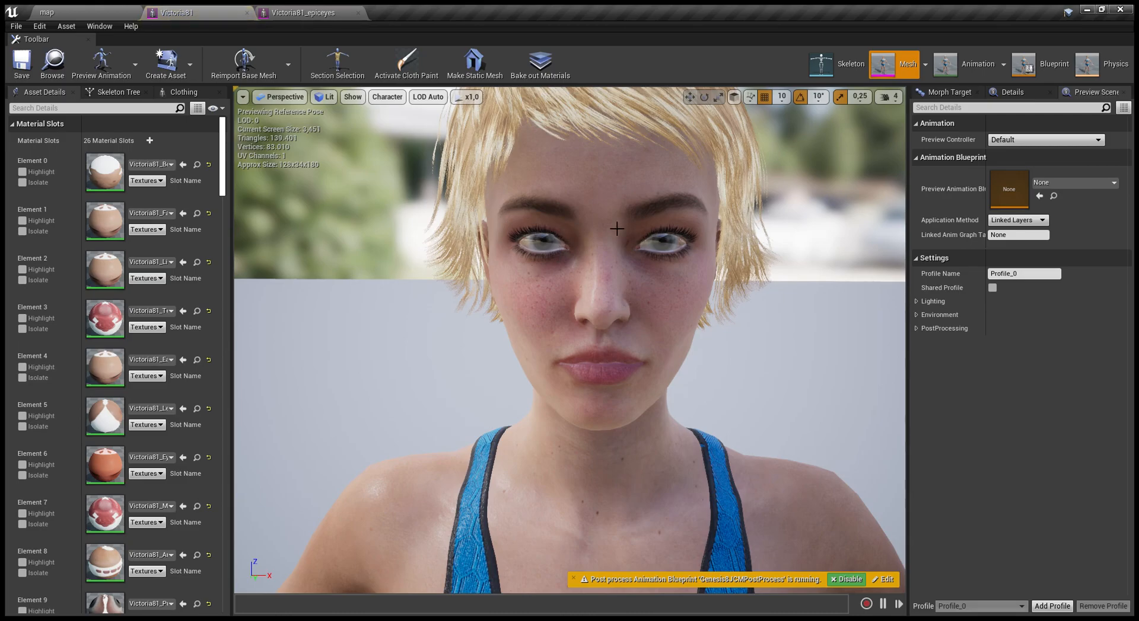
- Go back to the DazToUnreal folder and open the Victoria81_epiceyes skeletal mesh from its own folder
click(95, 8)
click(261, 331)
click(133, 385)
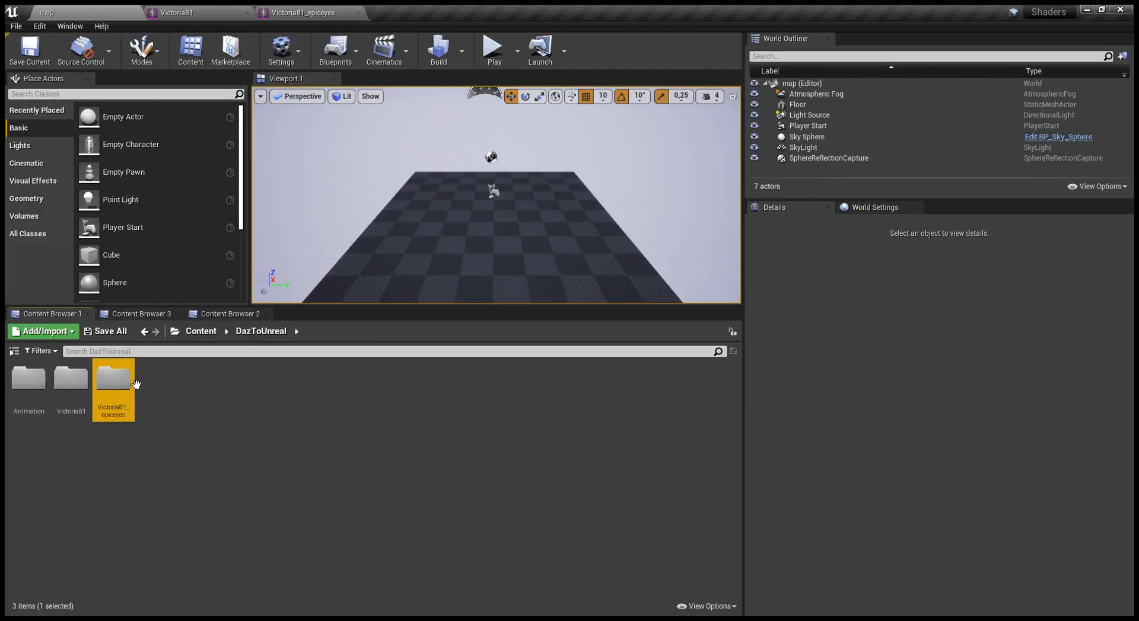
double_click(136, 385)
double_click(113, 382)
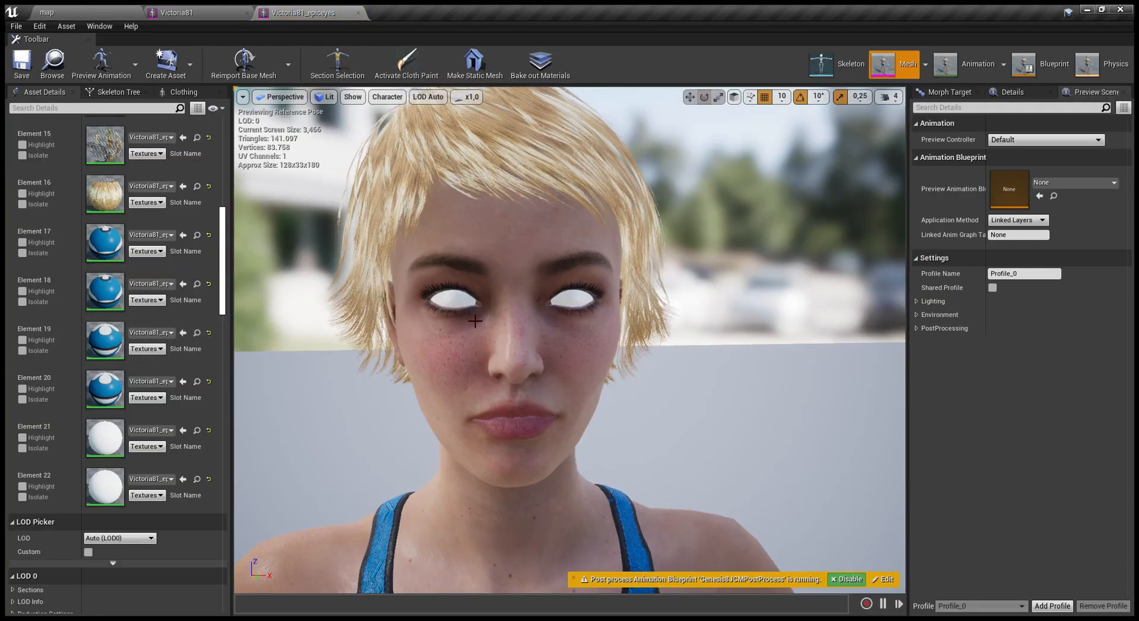
- Examine the face and the untextured eyes of the Victoria81_epiceyes mesh from several angles and distances
mouse_move(370, 374)
right_down()
mouse_move(321, 374)
mouse_move(474, 374)
mouse_move(320, 374)
mouse_move(350, 370)
right_up()
alt+drag(359, 358, 338, 332)
alt+right_drag(387, 320, 332, 303)
alt+drag(387, 320, 445, 332)
alt+middle_drag(386, 320, 367, 474)
mouse_move(394, 312)
alt+right_down()
mouse_move(329, 279)
mouse_move(396, 314)
alt+right_up()
alt+drag(402, 311, 410, 260)
mouse_move(431, 305)
middle_down()
mouse_move(533, 373)
mouse_move(457, 356)
mouse_move(434, 322)
middle_up()
mouse_move(382, 322)
alt+right_down()
mouse_move(451, 355)
mouse_move(377, 319)
alt+right_up()
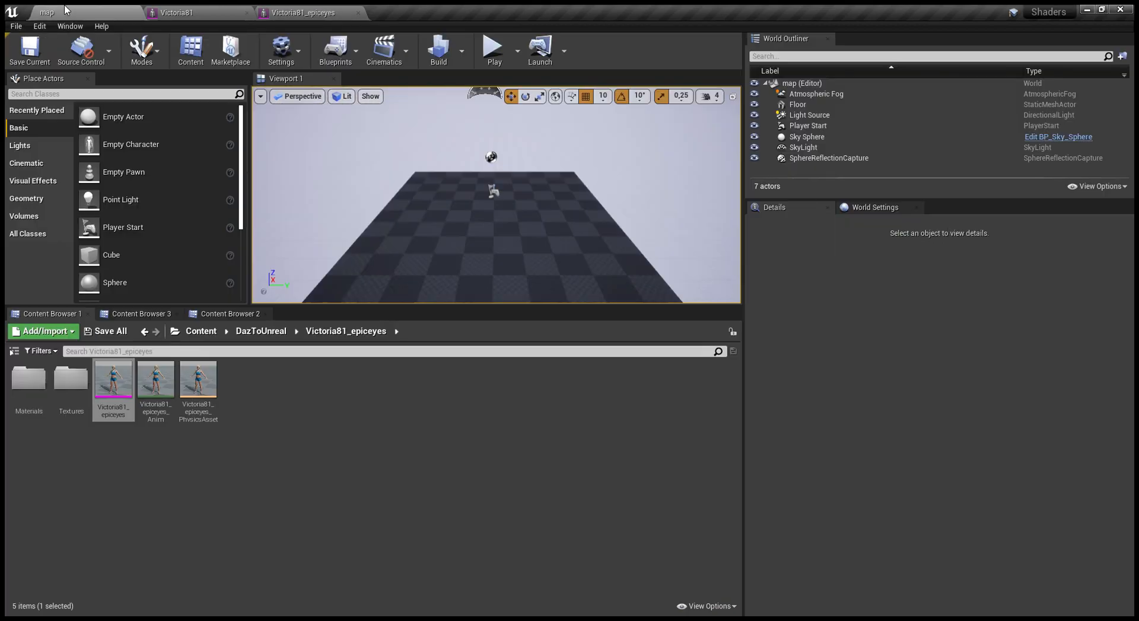
- Delete the M_EyeRefractive_Inst material instance from the Game/MaterialLibrary/EpicEyes folder
click(201, 332)
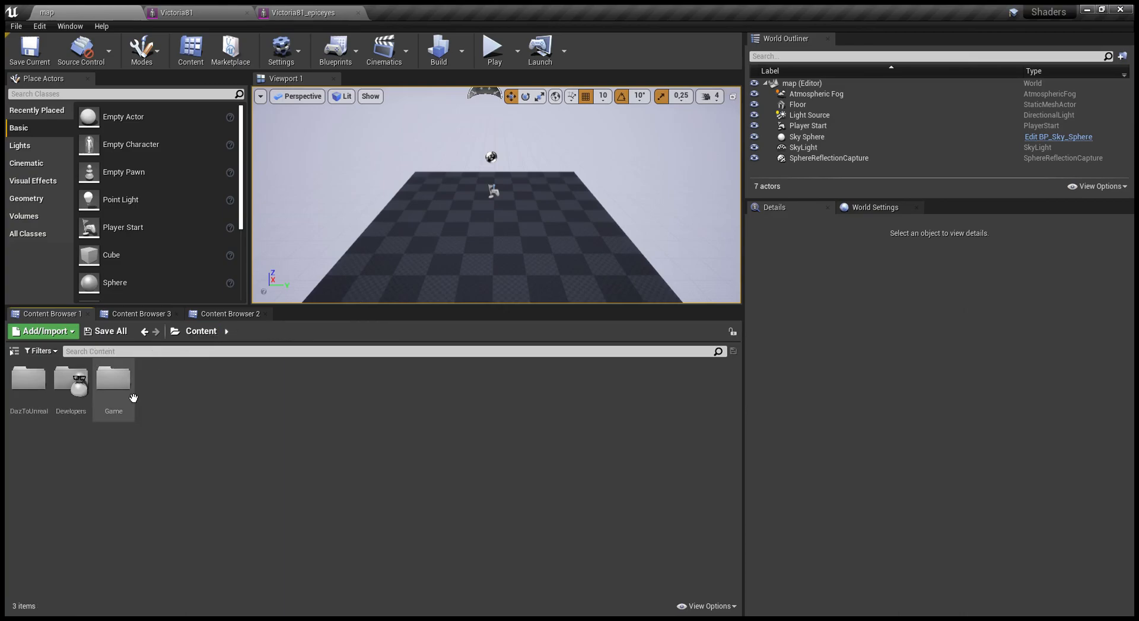
double_click(113, 380)
double_click(29, 384)
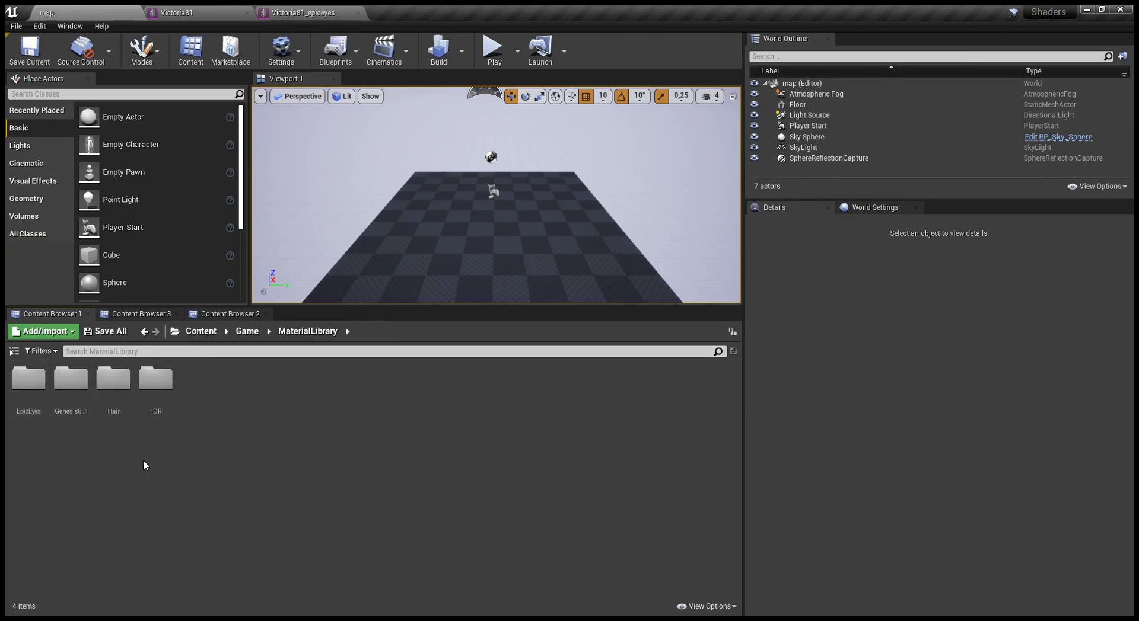
double_click(47, 396)
click(114, 382)
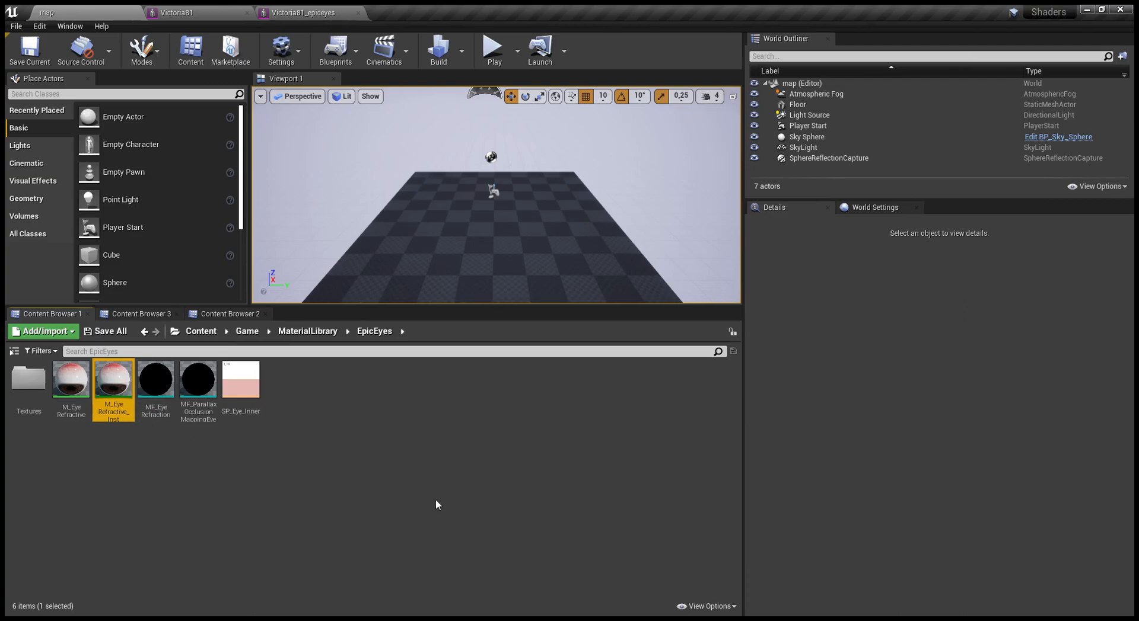
key(Delete)
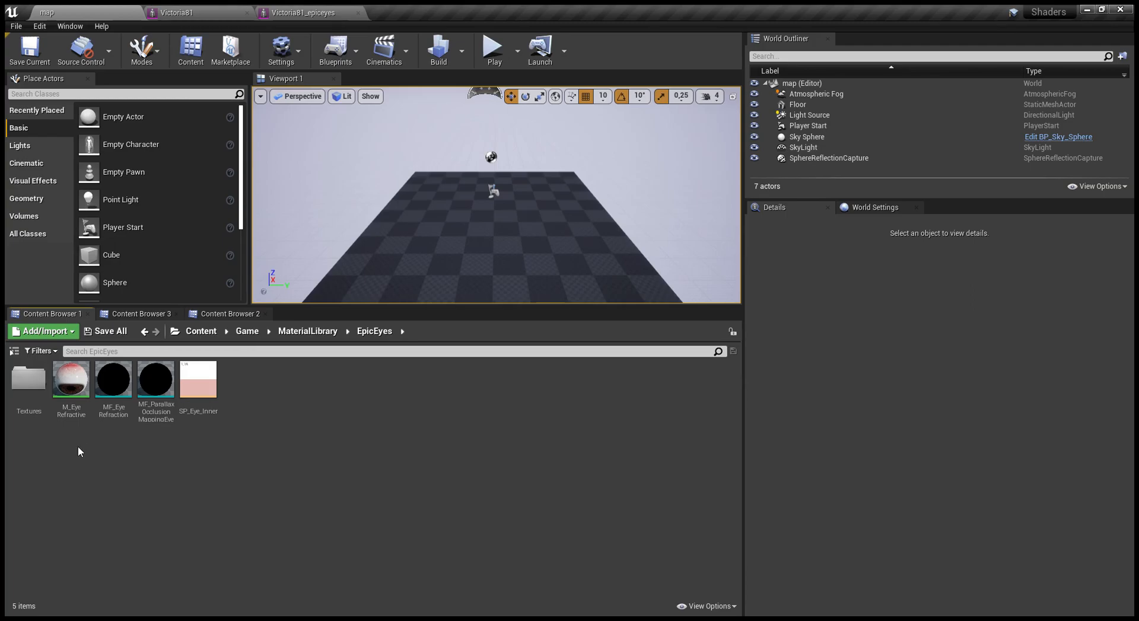
- Create a folder named Victoria8_1 inside the Game folder in Content Browser 3 and open it
click(77, 403)
double_click(83, 393)
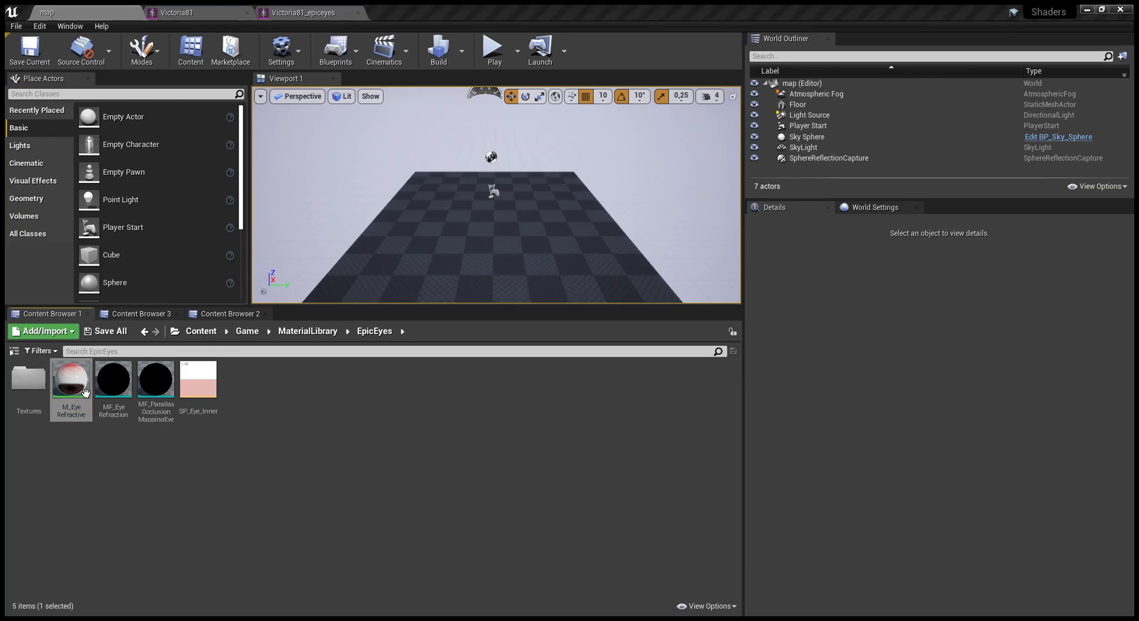
click(137, 313)
click(247, 331)
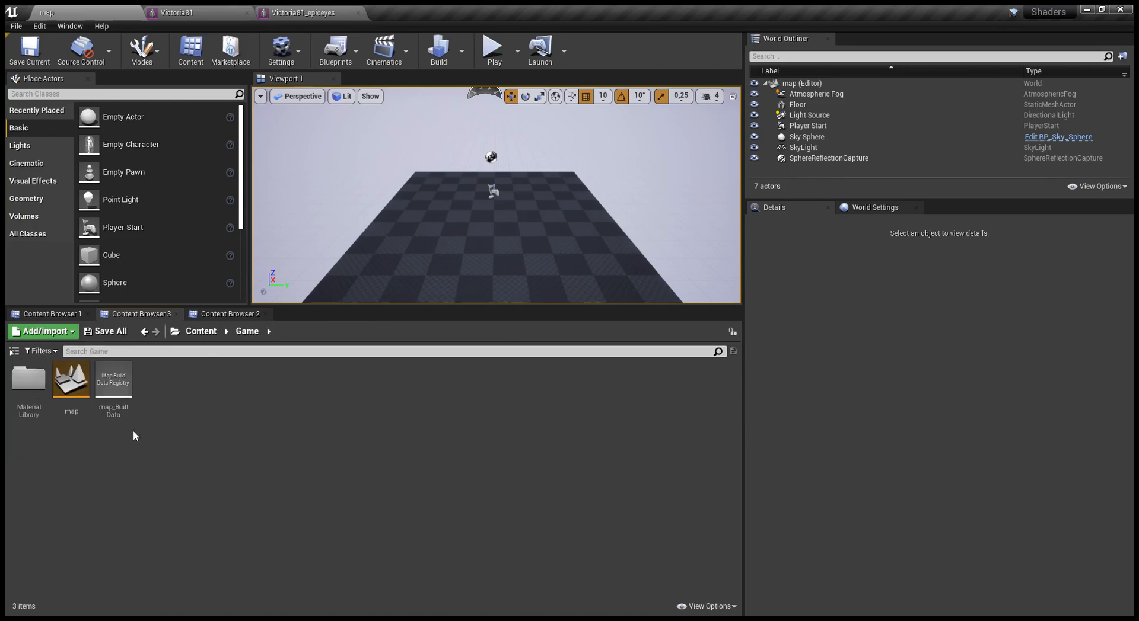
click(331, 38)
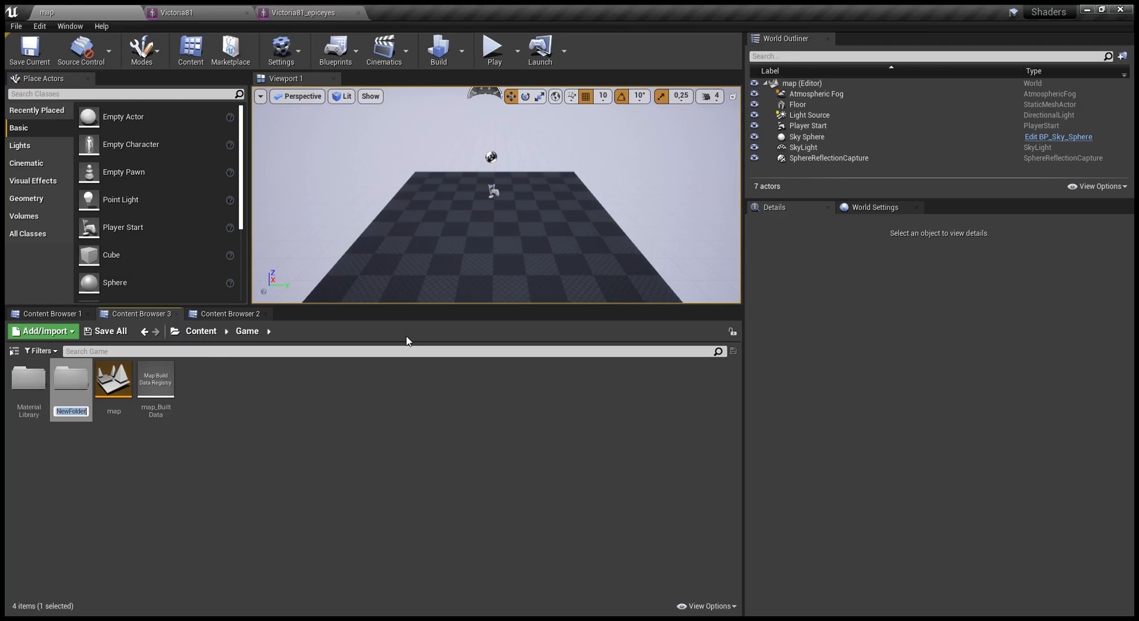
text(Victoria8)
key(BackSpace)
text(_1)
key(Return)
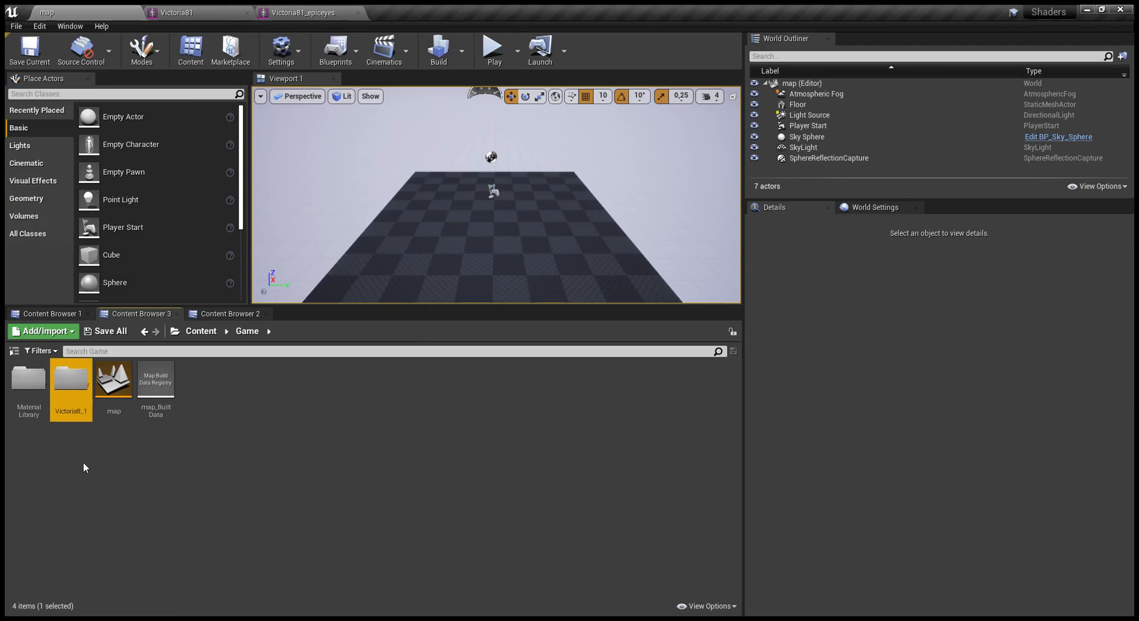
double_click(90, 408)
- Create a material instance of M_EyeRefractive named M_EyeRefractive_Inst and move it into the Victoria8_1 folder
click(48, 312)
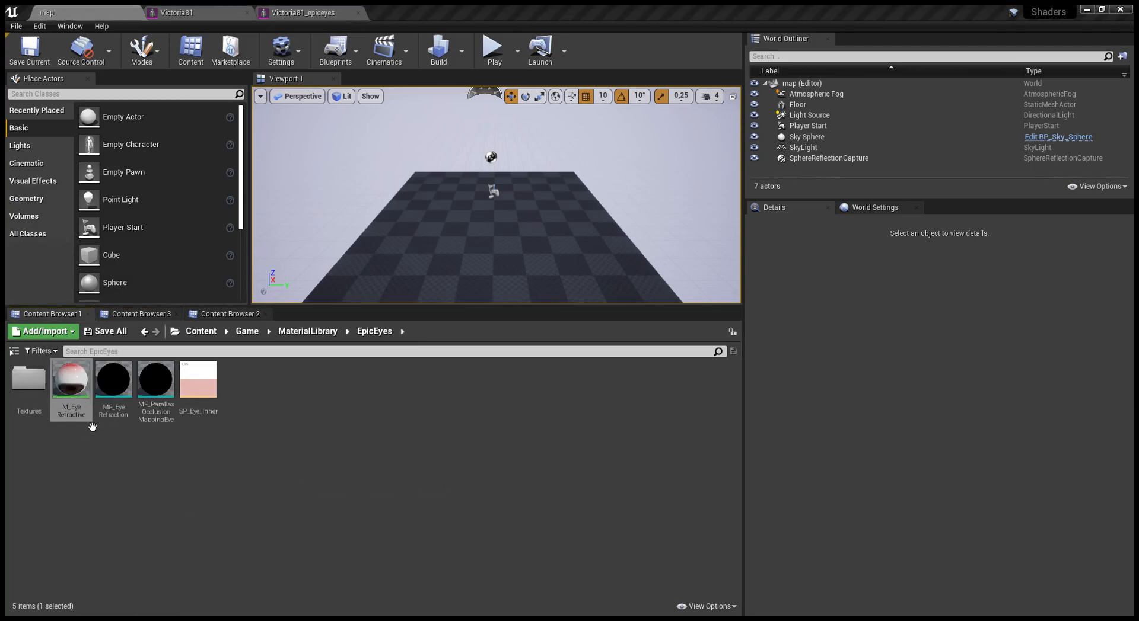
click(113, 124)
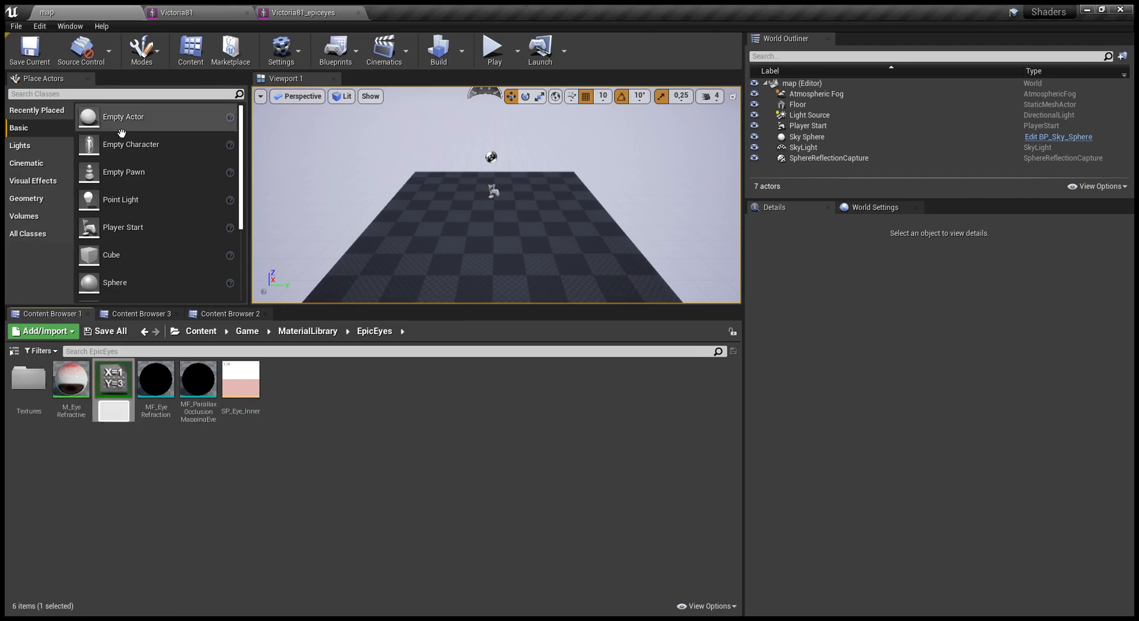
key(End)
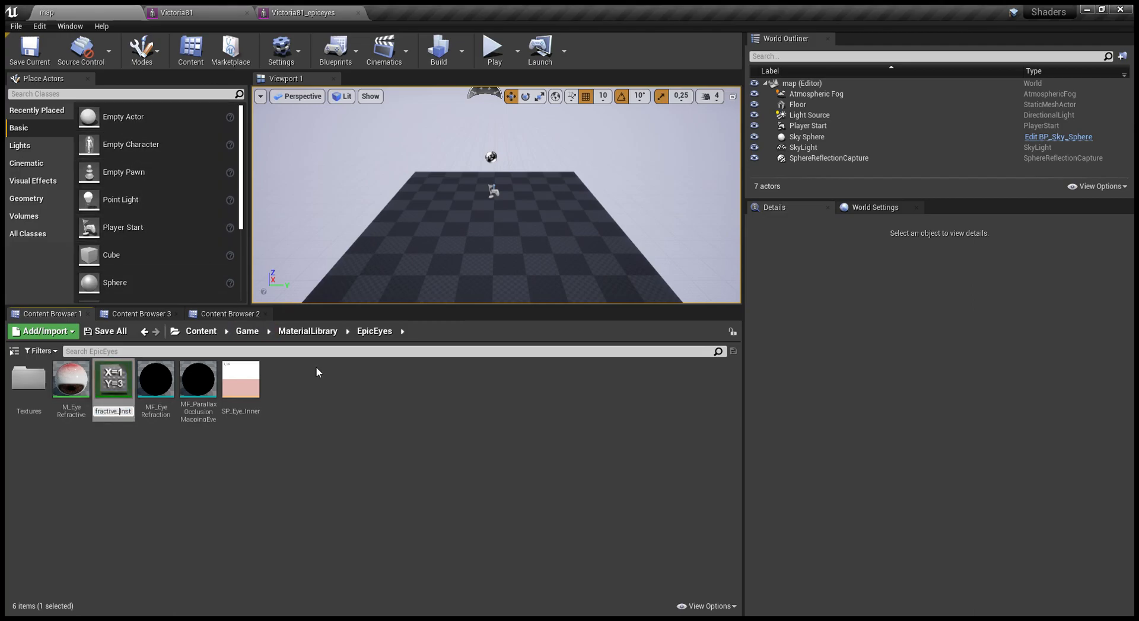
key(Return)
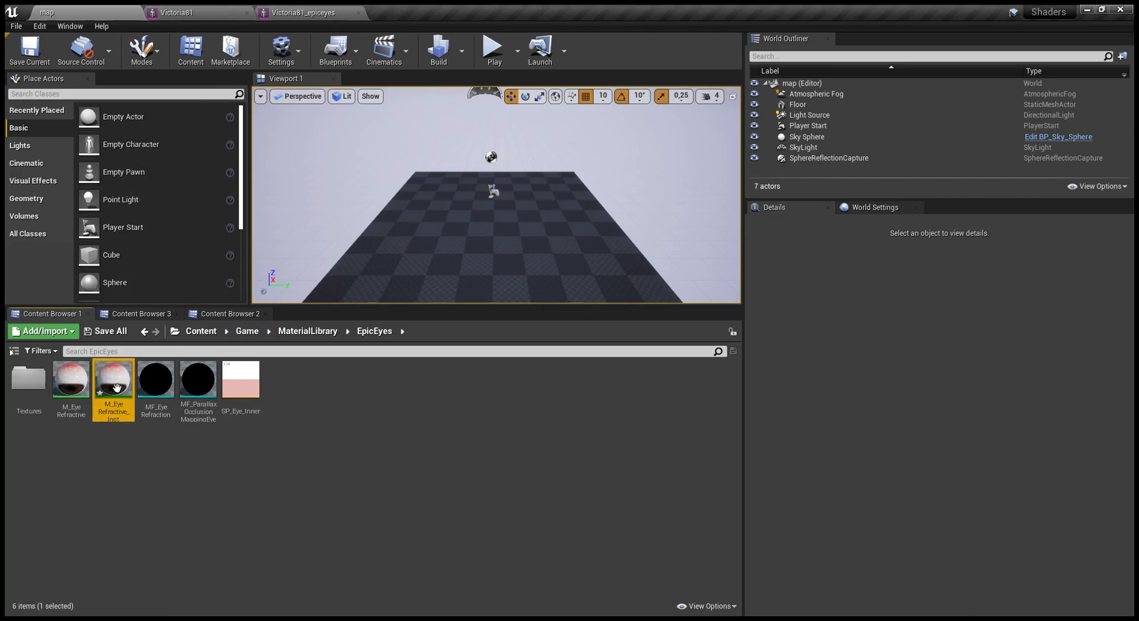
click(125, 318)
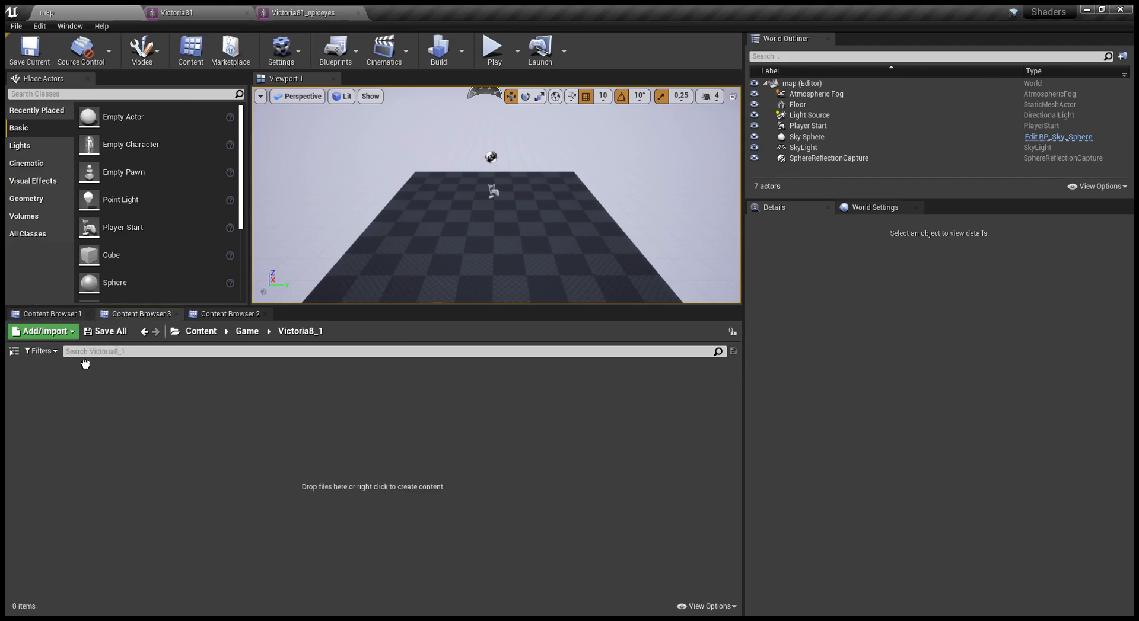
click(86, 402)
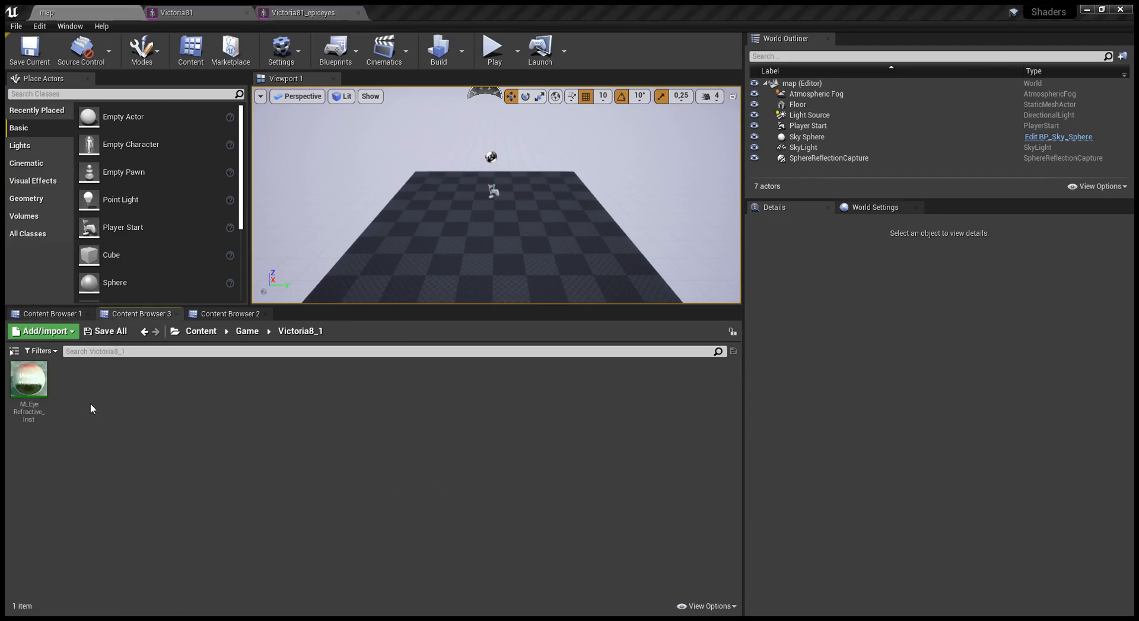
- Assign M_EyeRefractive_Inst to material slots Element 21 and Element 22 of the Victoria81_epiceyes mesh
click(37, 384)
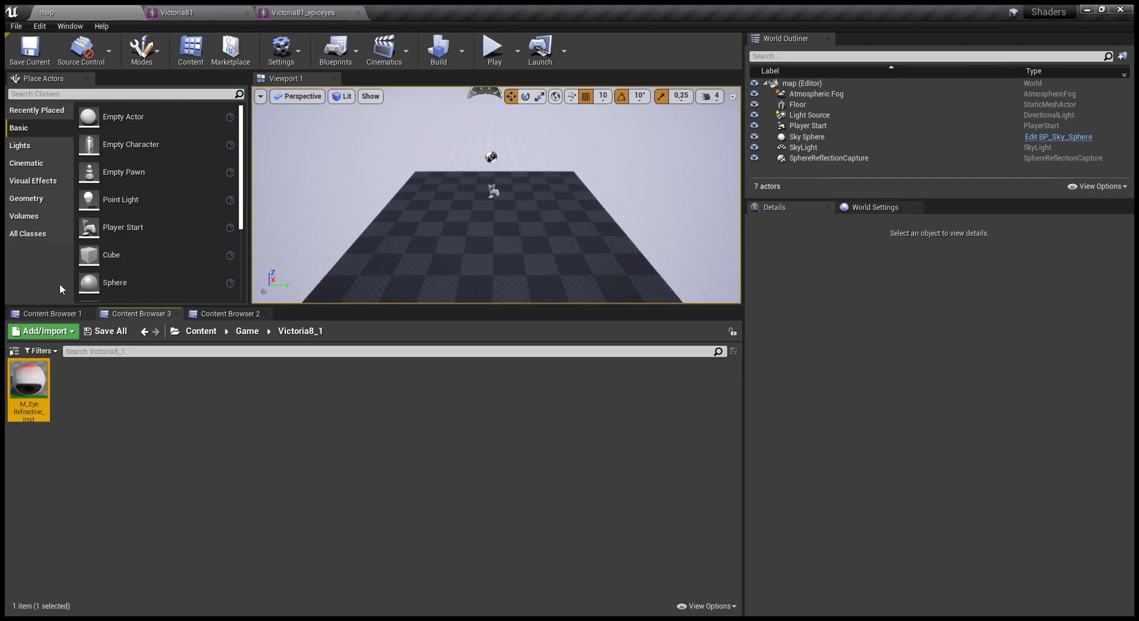
click(290, 8)
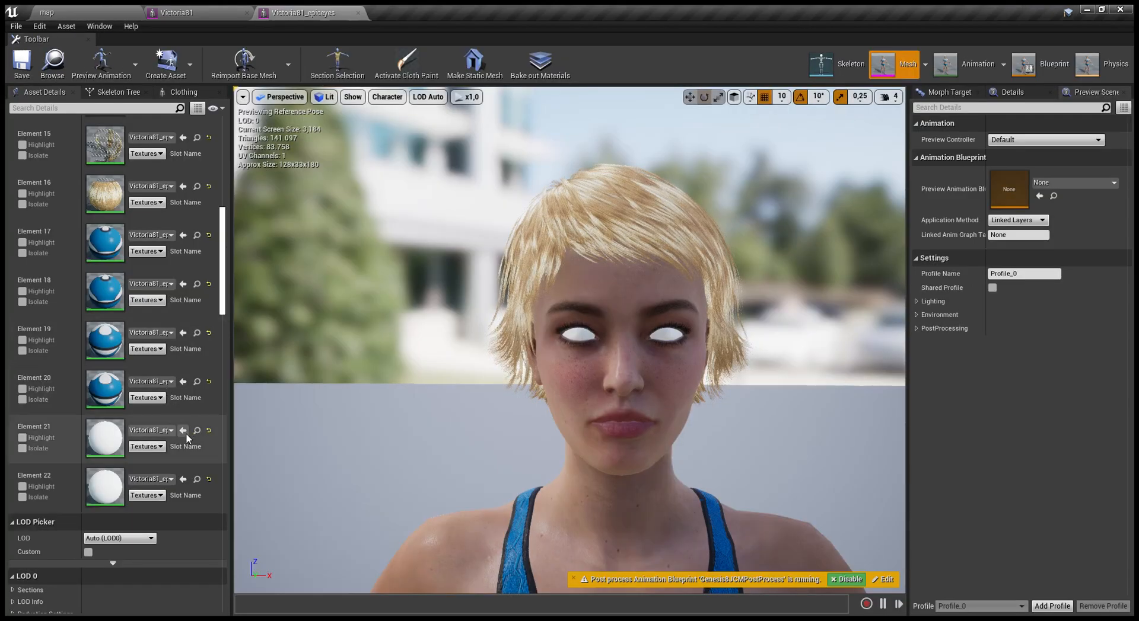
click(92, 9)
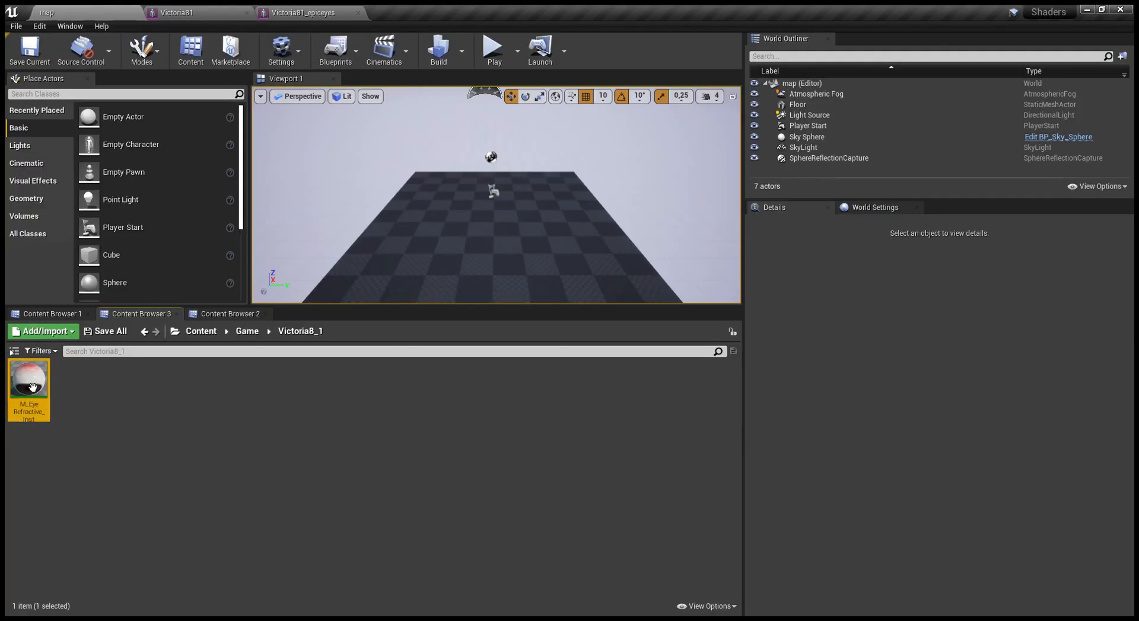
click(267, 12)
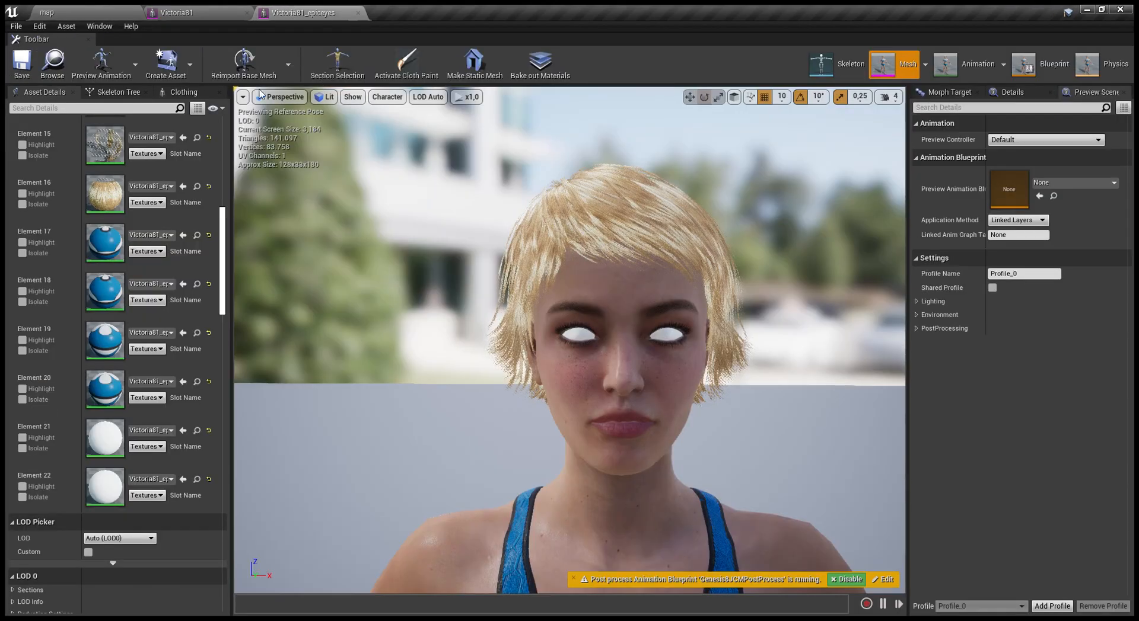
click(184, 431)
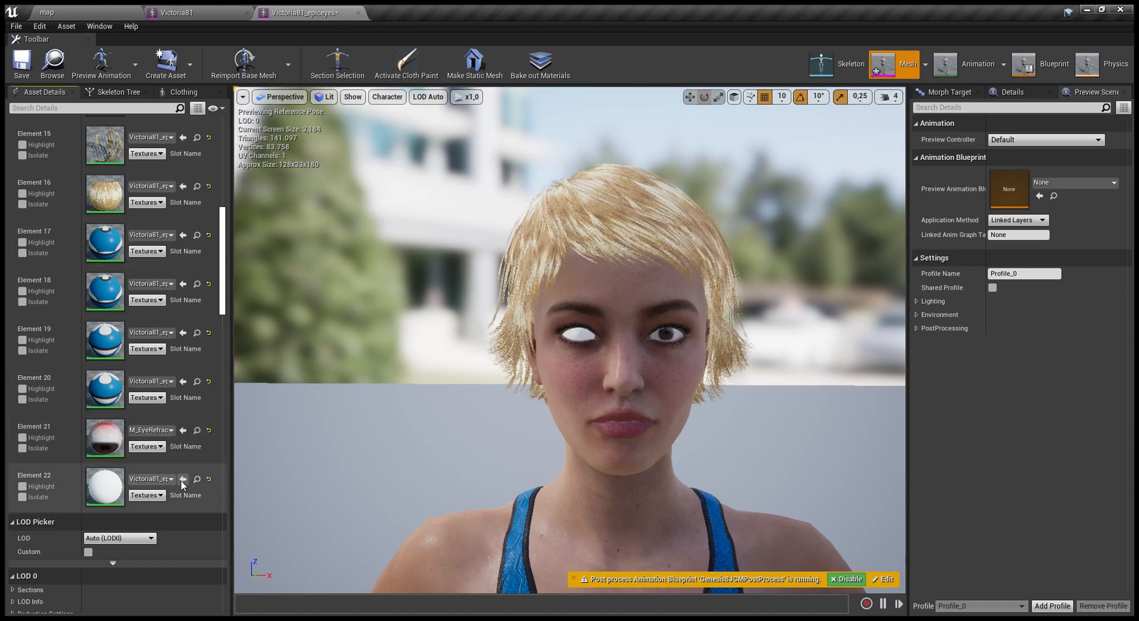
scroll(528, 367, up, 6)
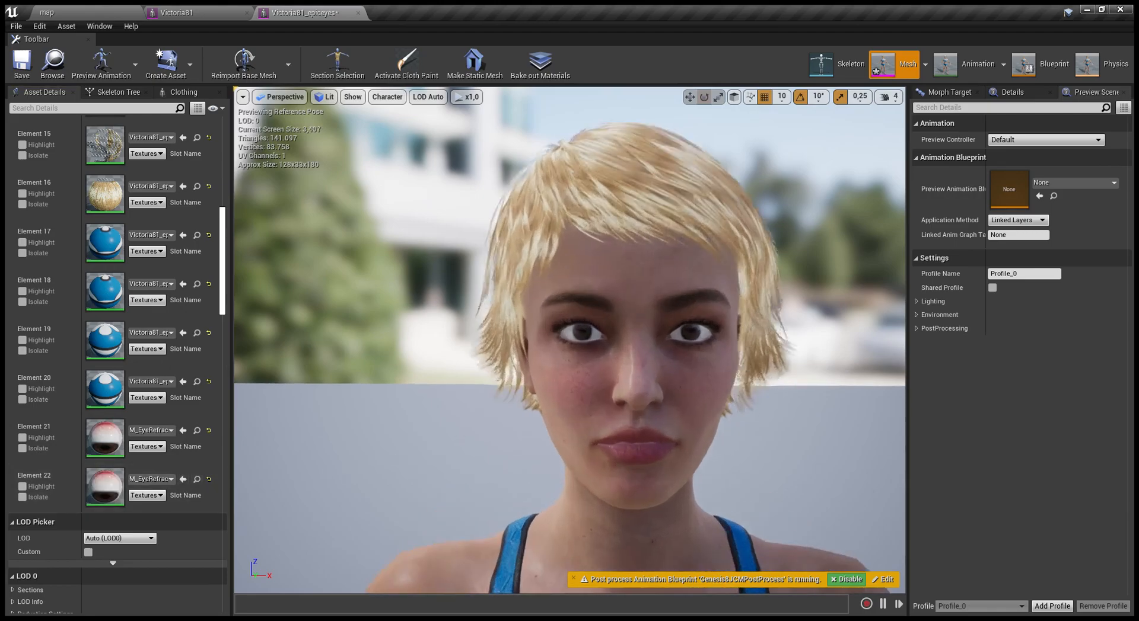
drag(503, 358, 478, 400)
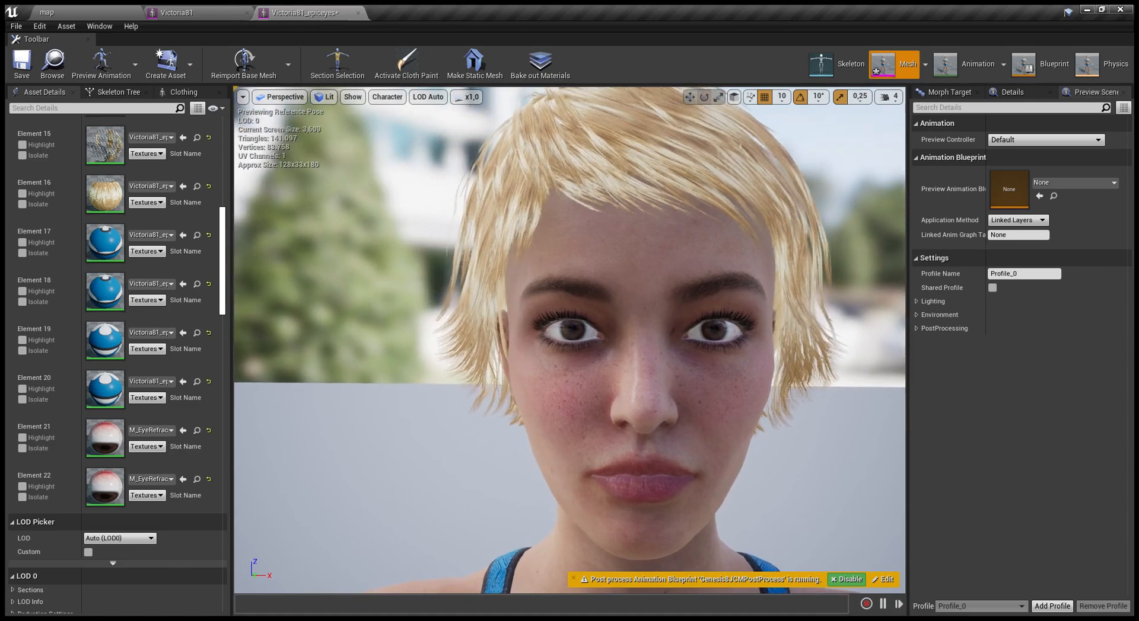
- Create a material instance of M_Hair in the Game/MaterialLibrary/Hair folder and name it M_Scalp_Inst
click(75, 8)
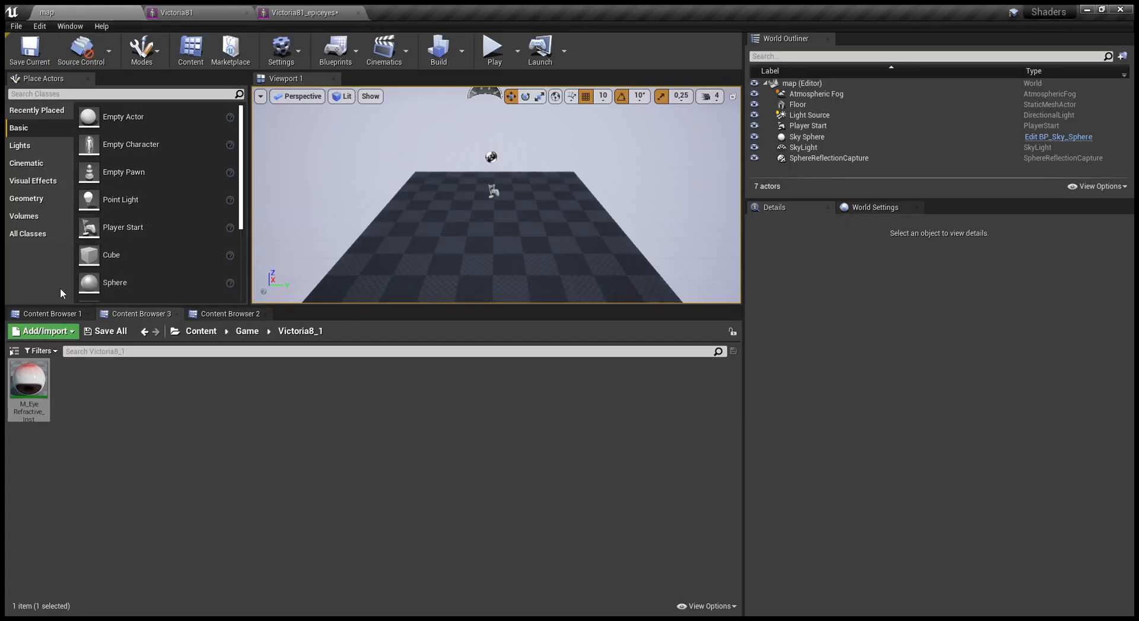
click(40, 315)
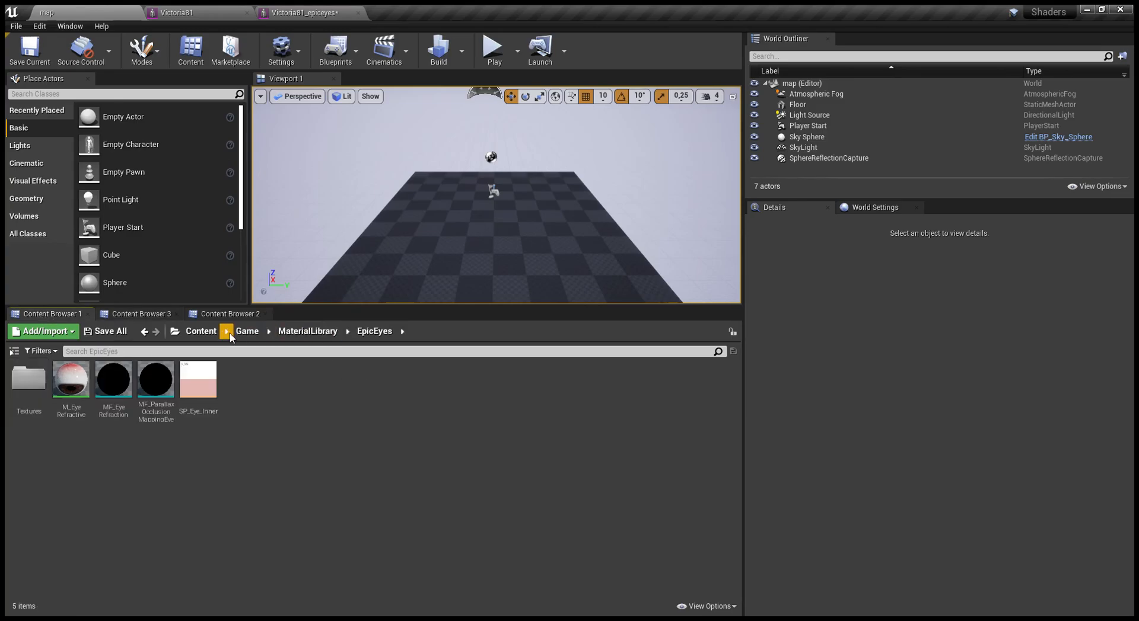
click(308, 331)
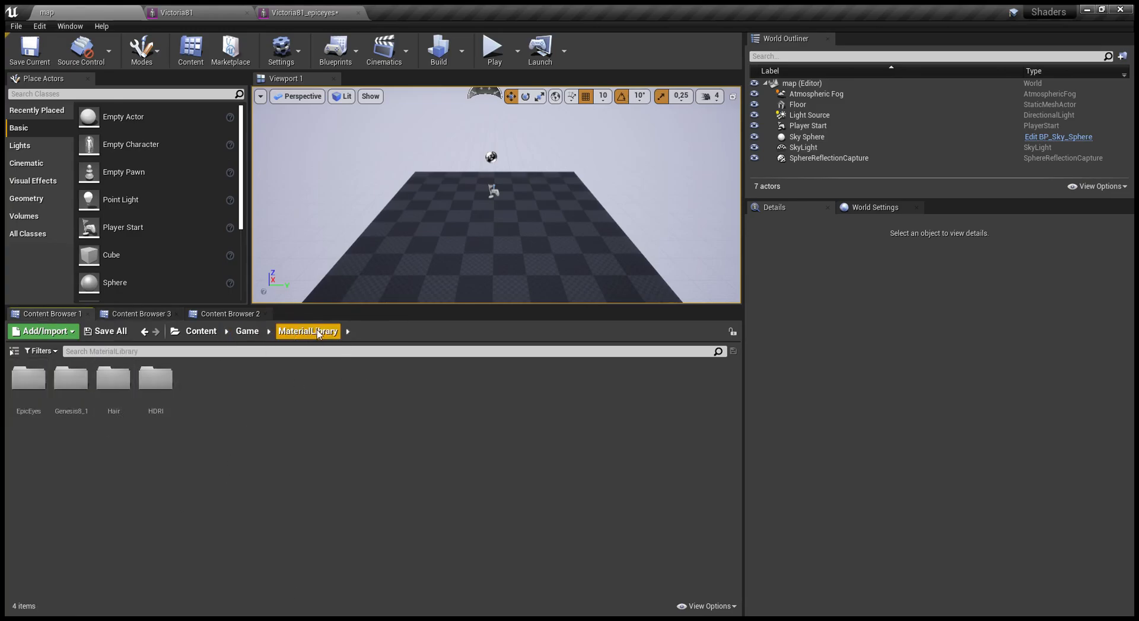
double_click(113, 382)
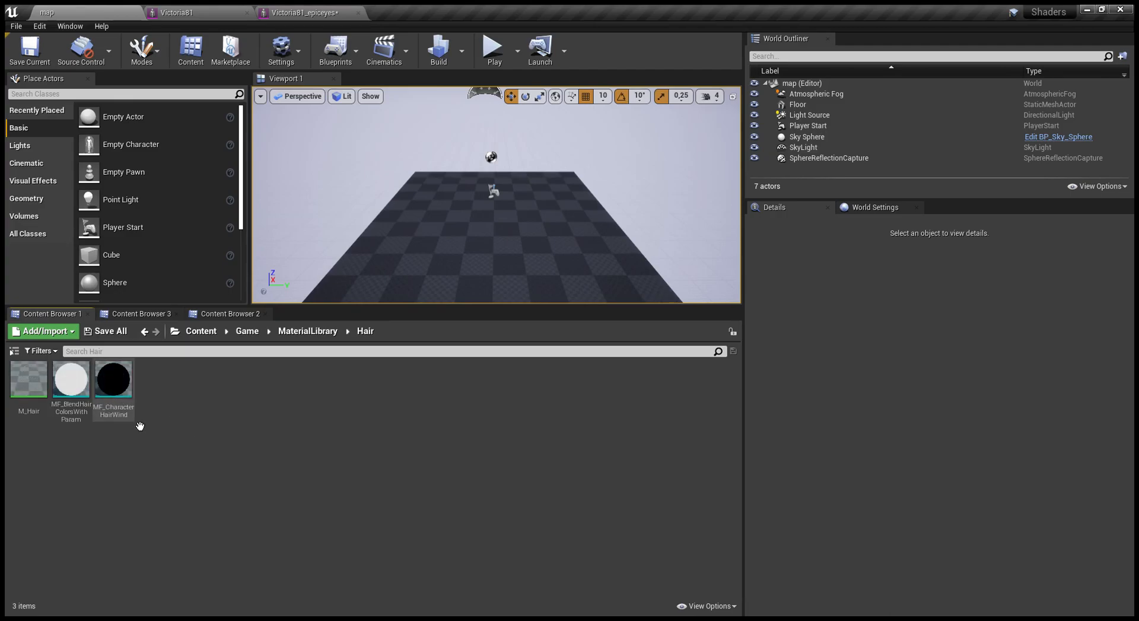
click(32, 397)
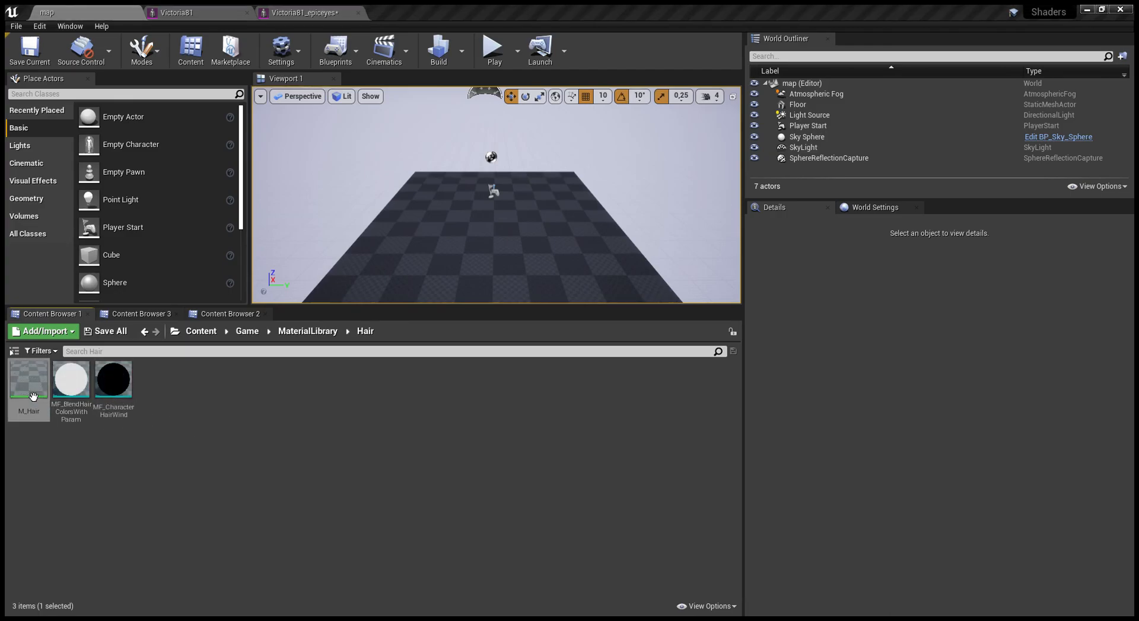
click(74, 113)
key(End)
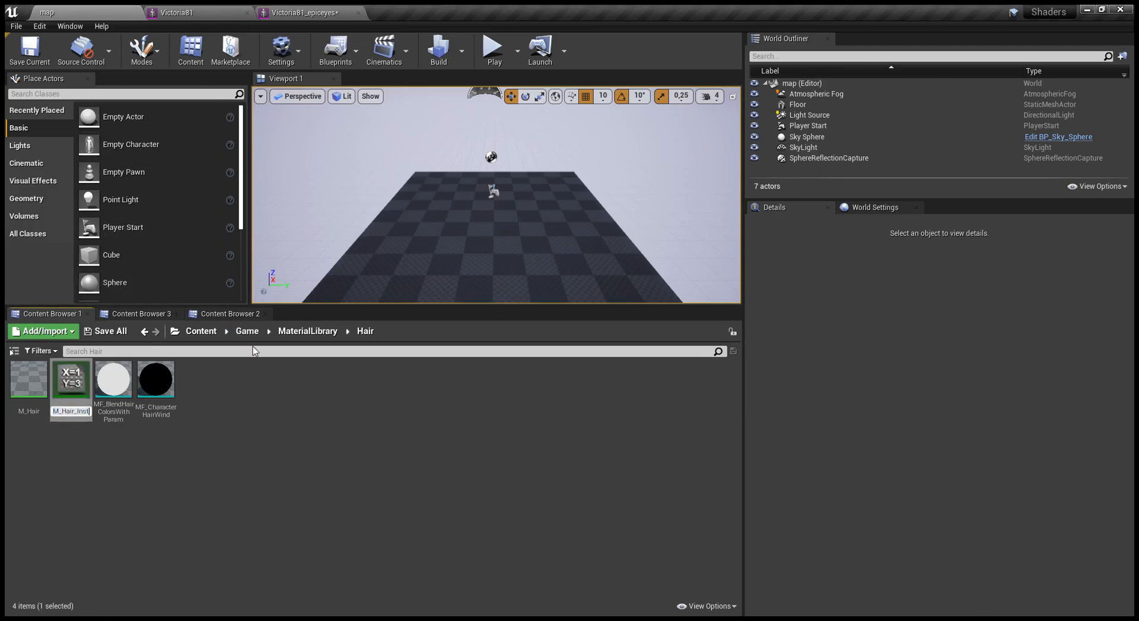
key(BackSpace)
key(BackSpace)
key(BackSpace)
key(BackSpace)
key(BackSpace)
text(Scalp)
key(Return)
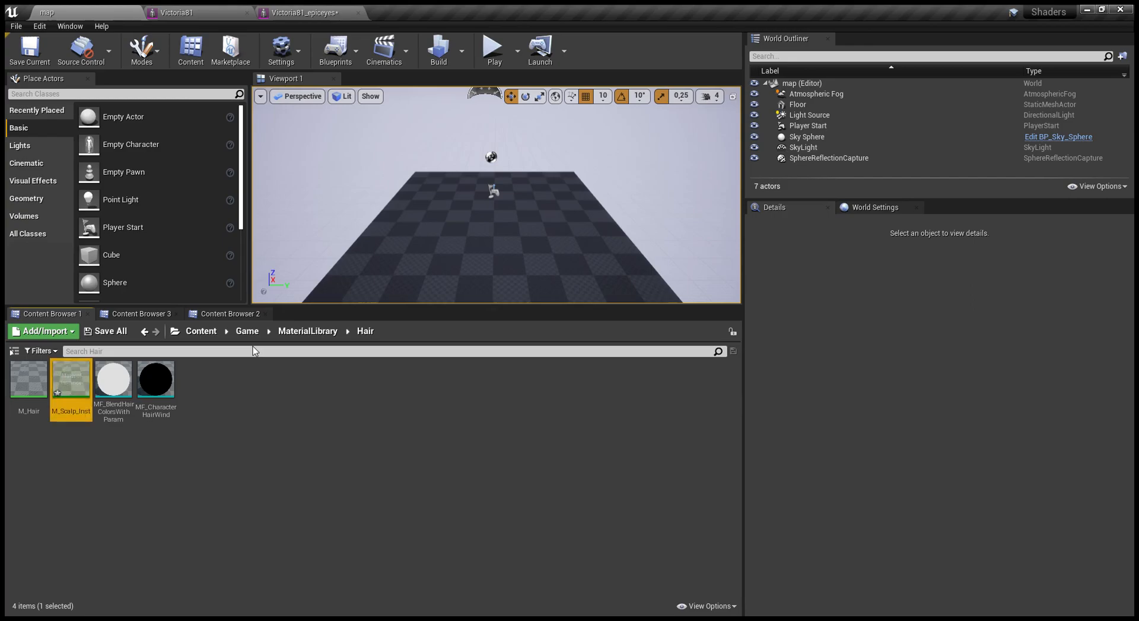
- Create a material instance of M_Hair in the Hair folder and name it M_Base_Inst
right_click(30, 388)
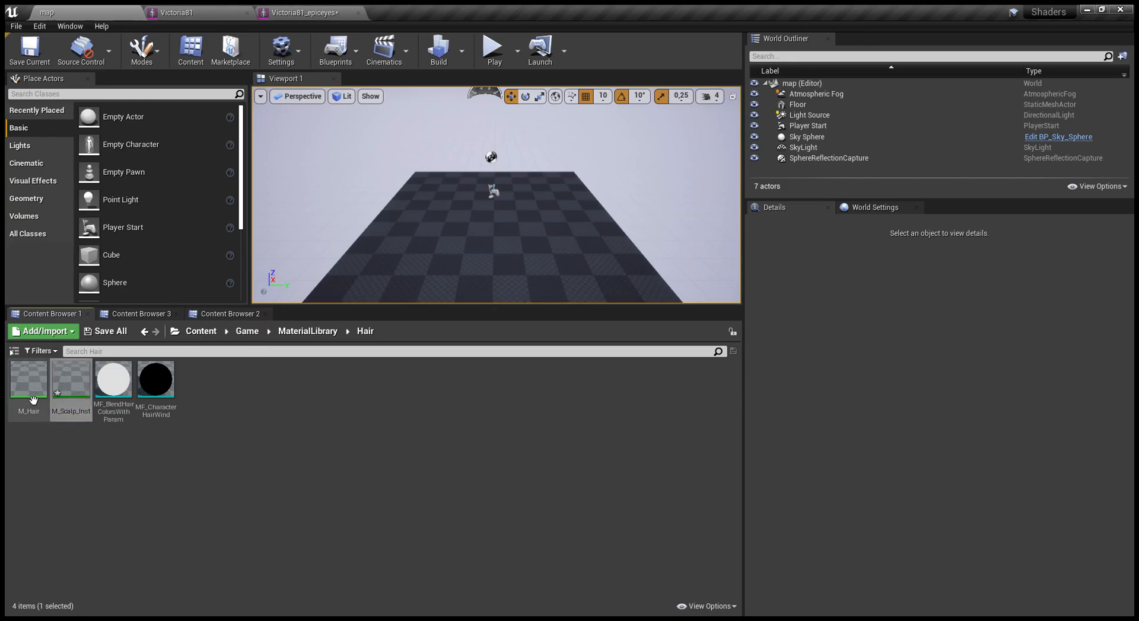
click(83, 116)
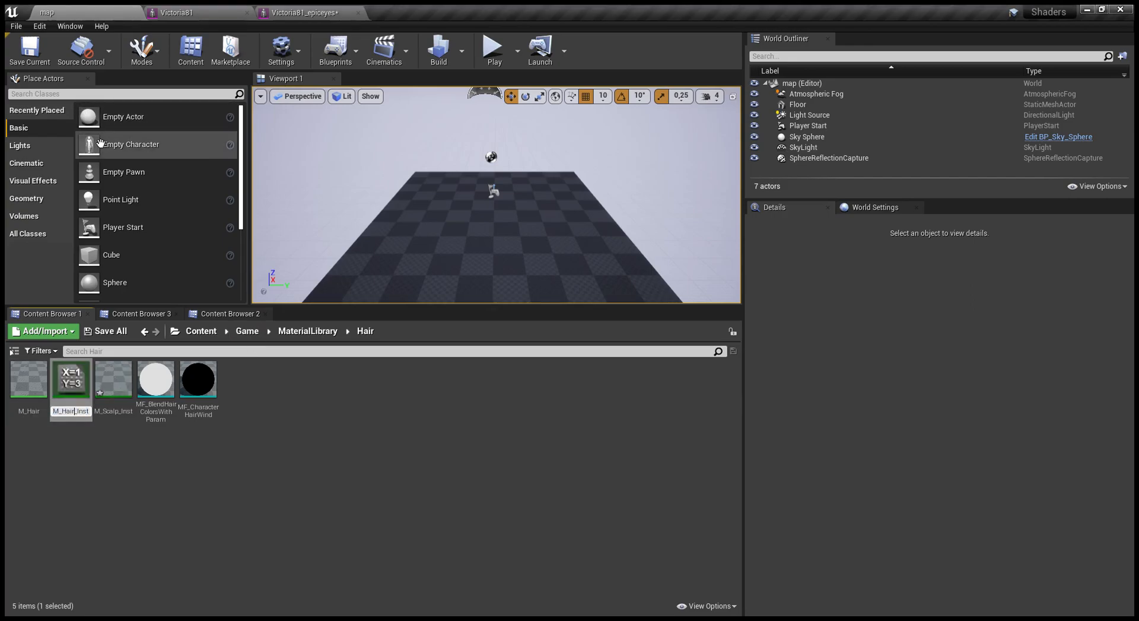
key(BackSpace)
key(BackSpace)
key(BackSpace)
key(BackSpace)
text(Base)
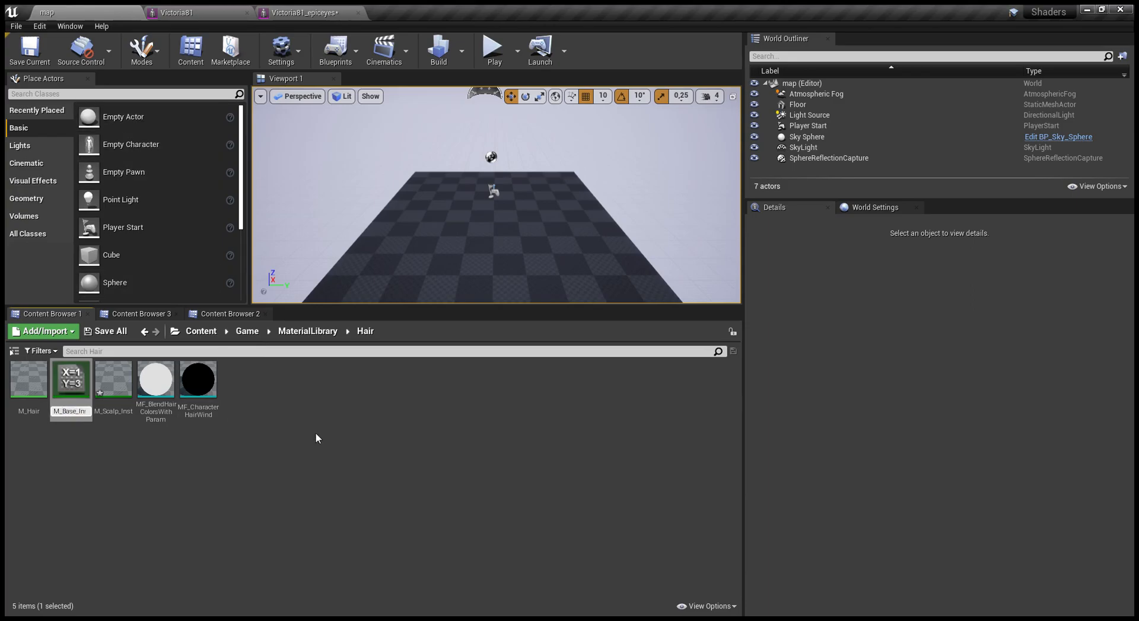
key(Return)
- Create another material instance of M_Hair and name it M_Strands_Inst
right_click(64, 371)
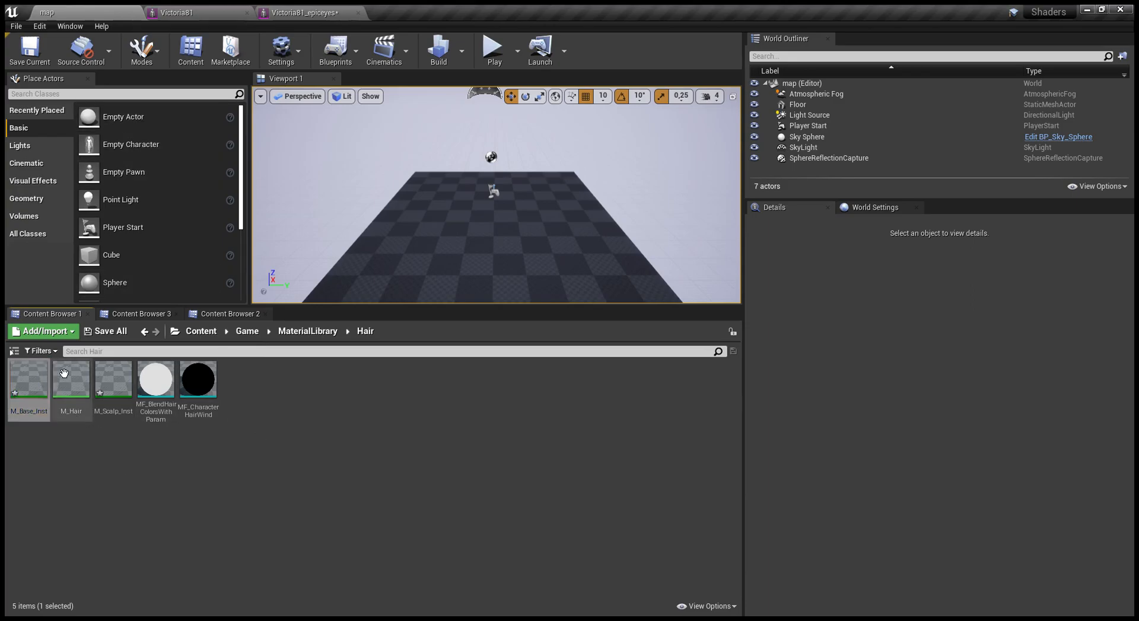
click(100, 97)
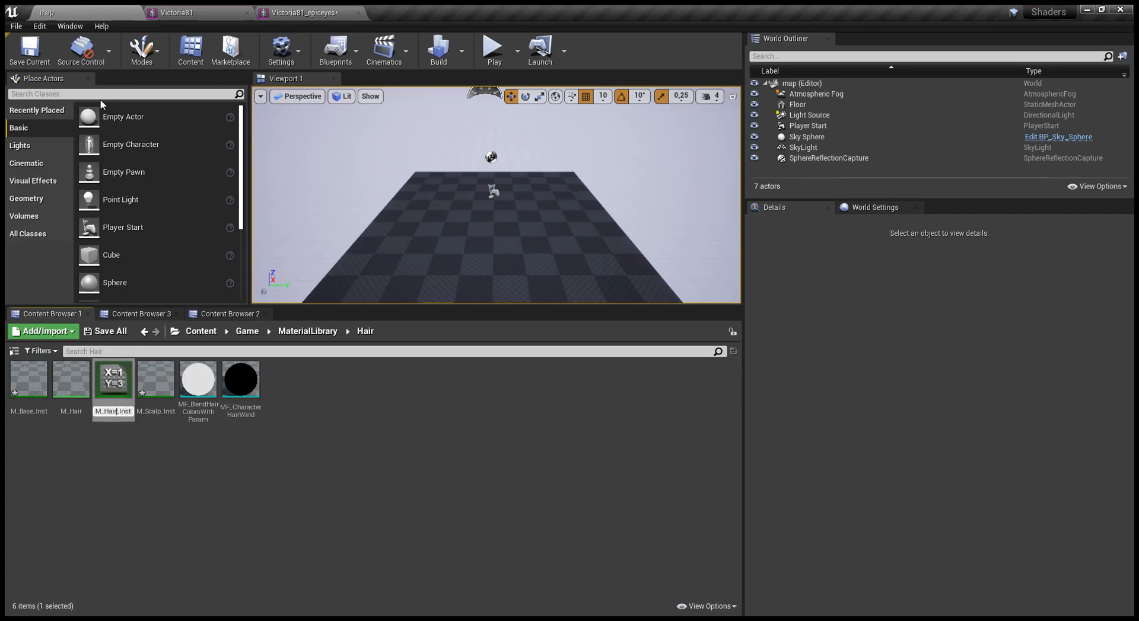
text(Strands)
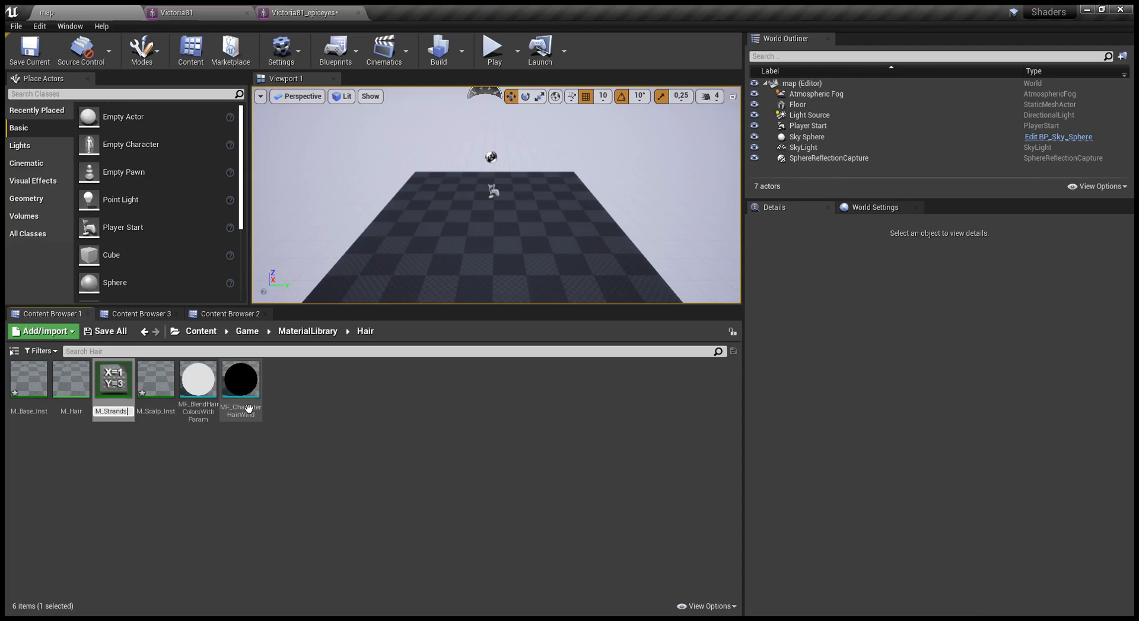
key(Return)
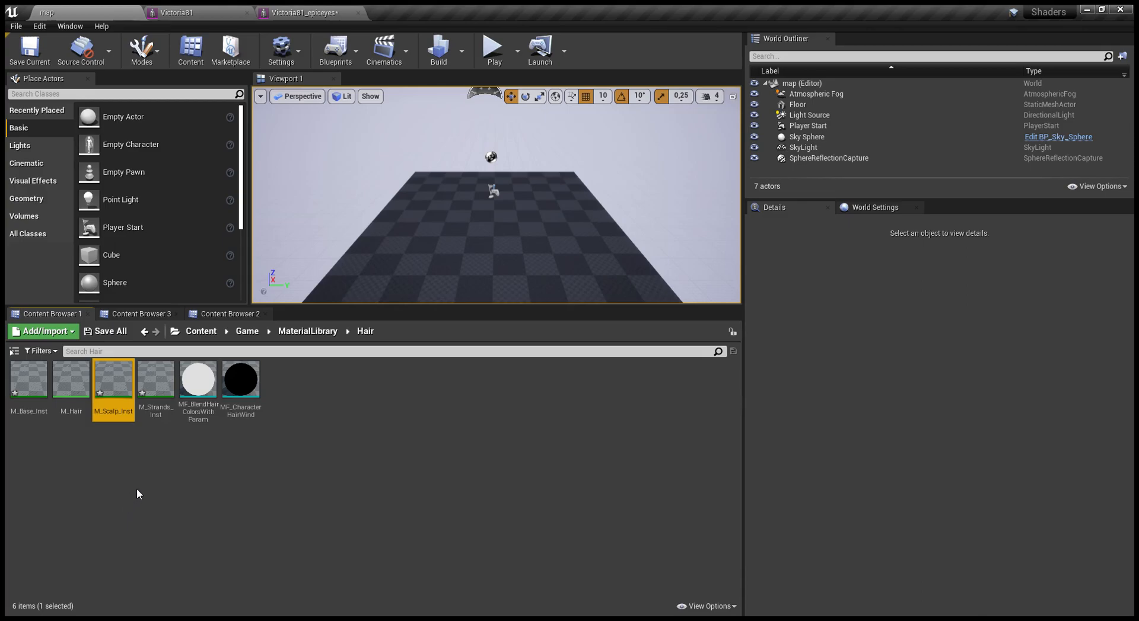
- Move M_Scalp_Inst, M_Base_Inst and M_Strands_Inst from the Hair folder into the Victoria8_1 folder
ctrl+click(21, 400)
ctrl+click(163, 386)
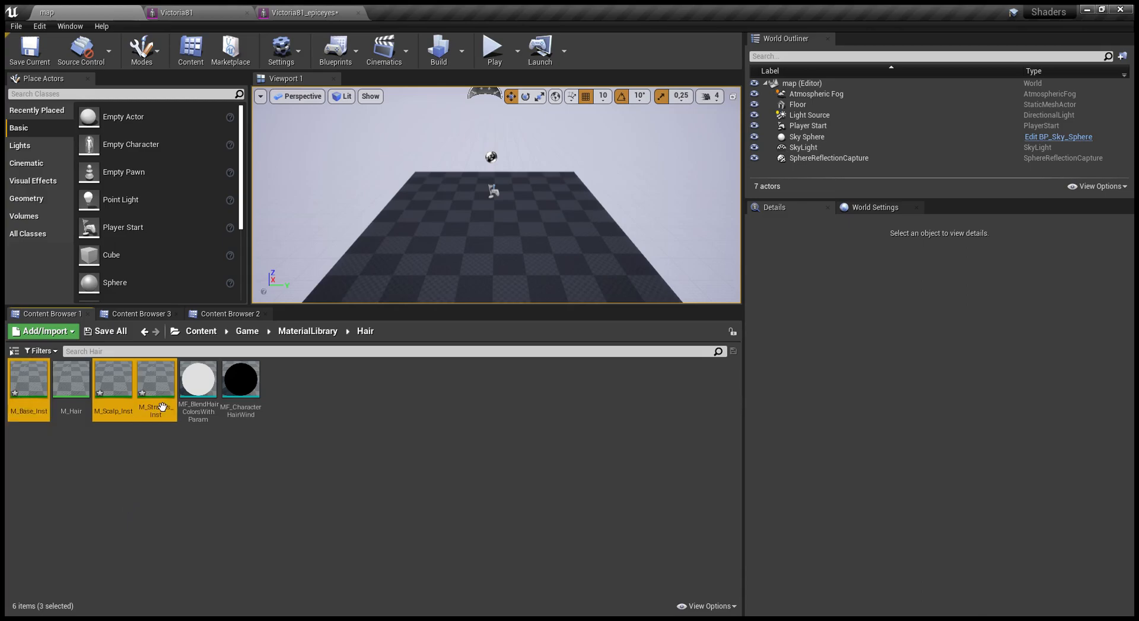
click(150, 314)
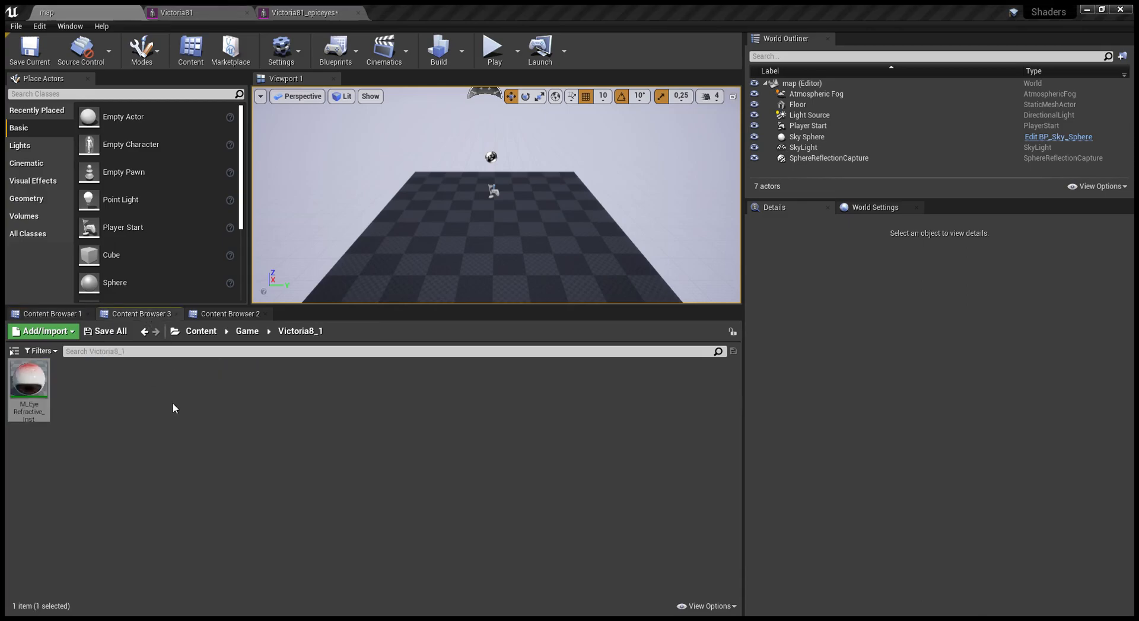
key(ctrl+v)
click(106, 498)
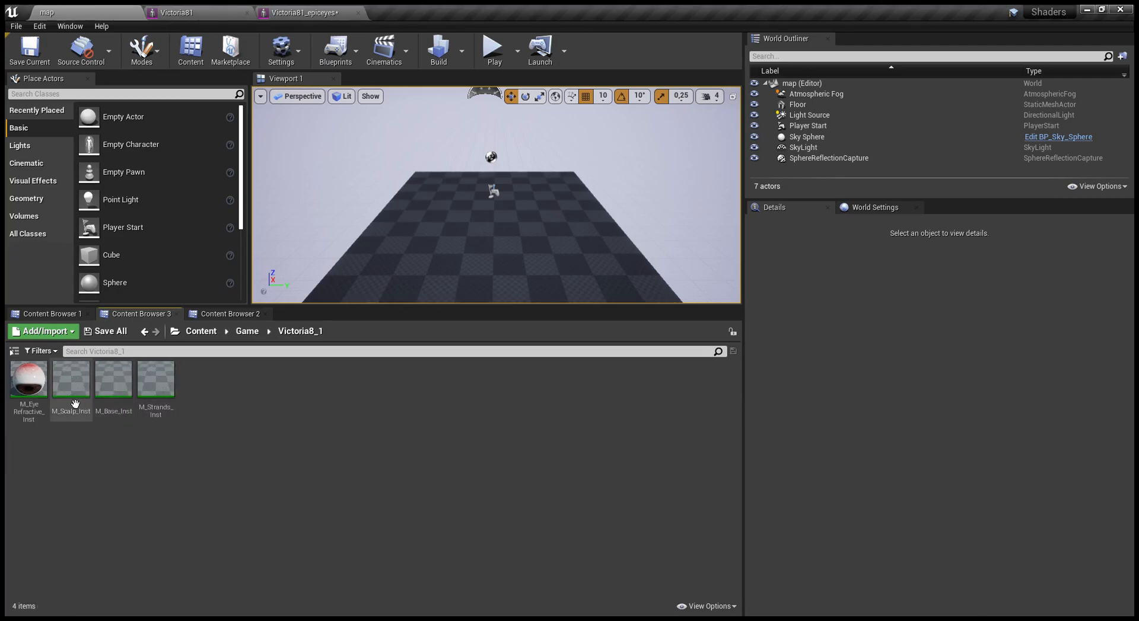
- Open M_Scalp_Inst, M_Base_Inst and M_Strands_Inst from the Victoria8_1 folder for editing
double_click(74, 404)
click(112, 9)
double_click(110, 380)
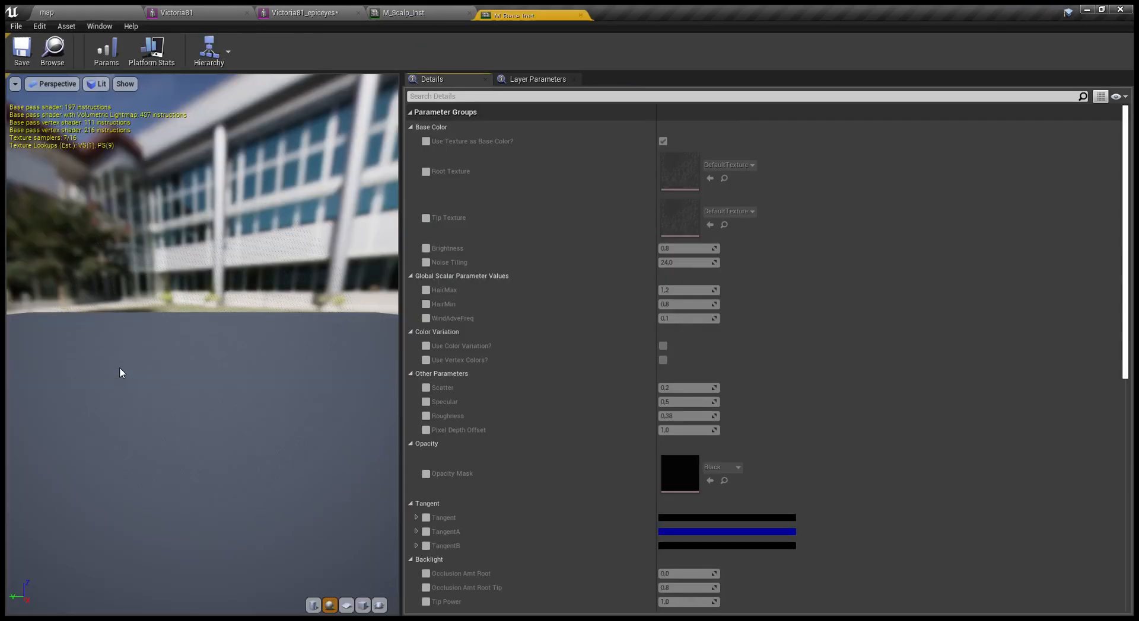
click(89, 12)
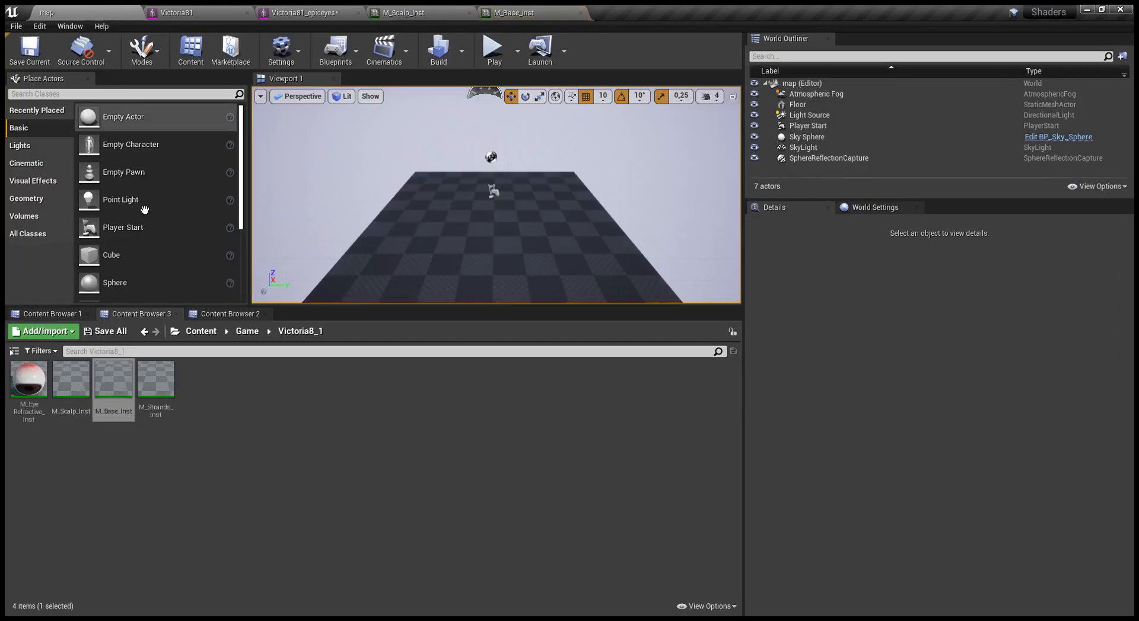
double_click(155, 379)
click(89, 12)
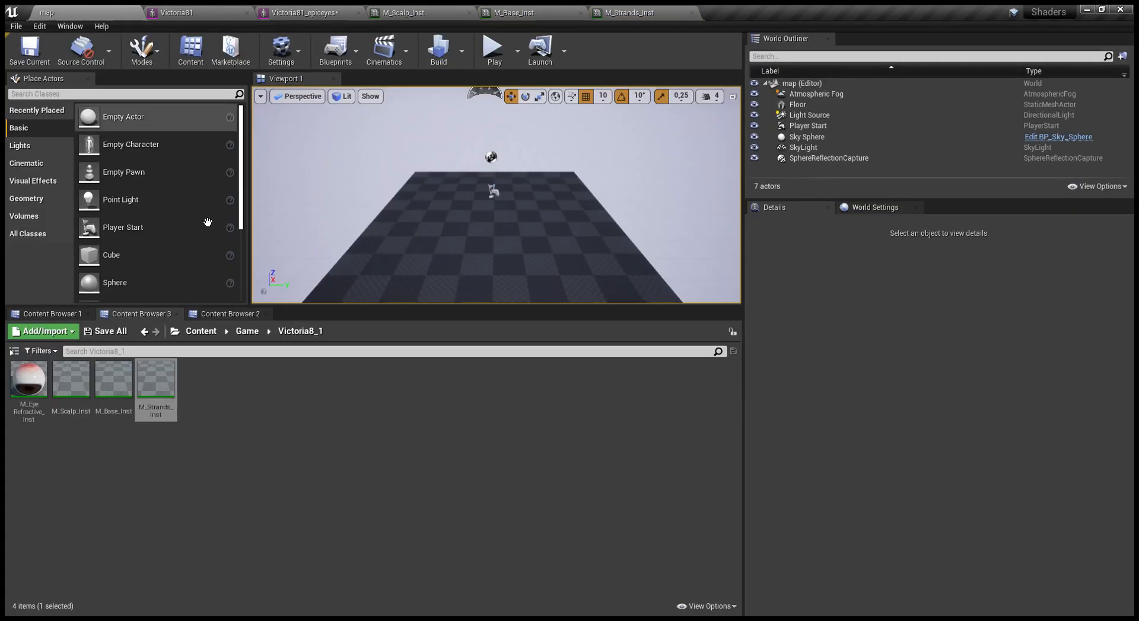
- Assign M_Scalp_Inst to material slot Element 16 of the Victoria81_epiceyes mesh
click(161, 407)
click(127, 407)
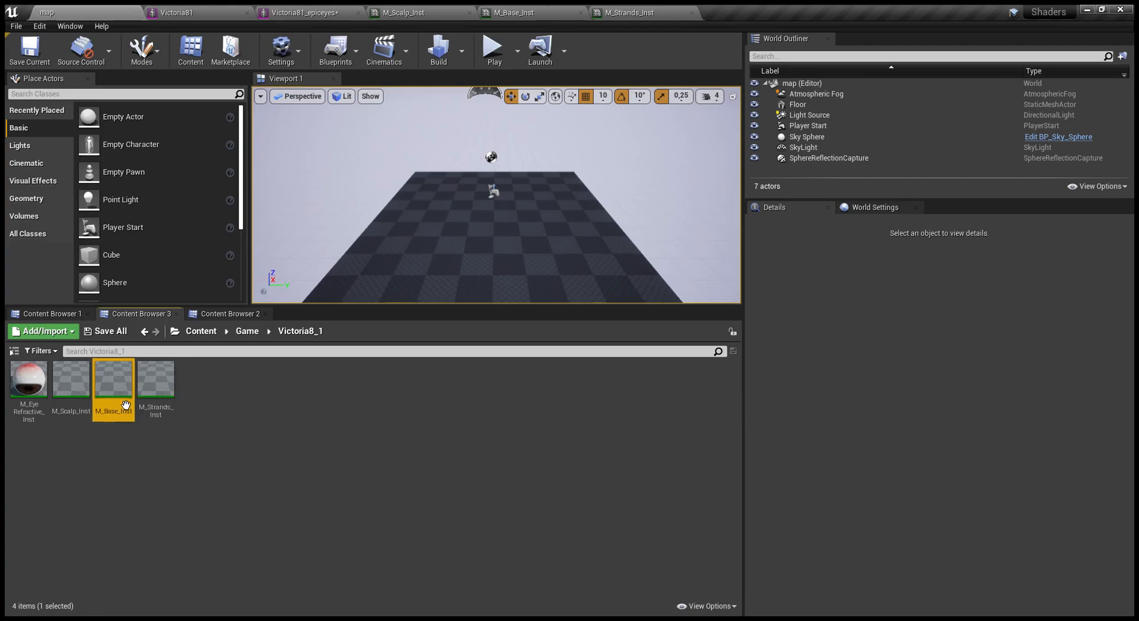
click(72, 403)
click(299, 12)
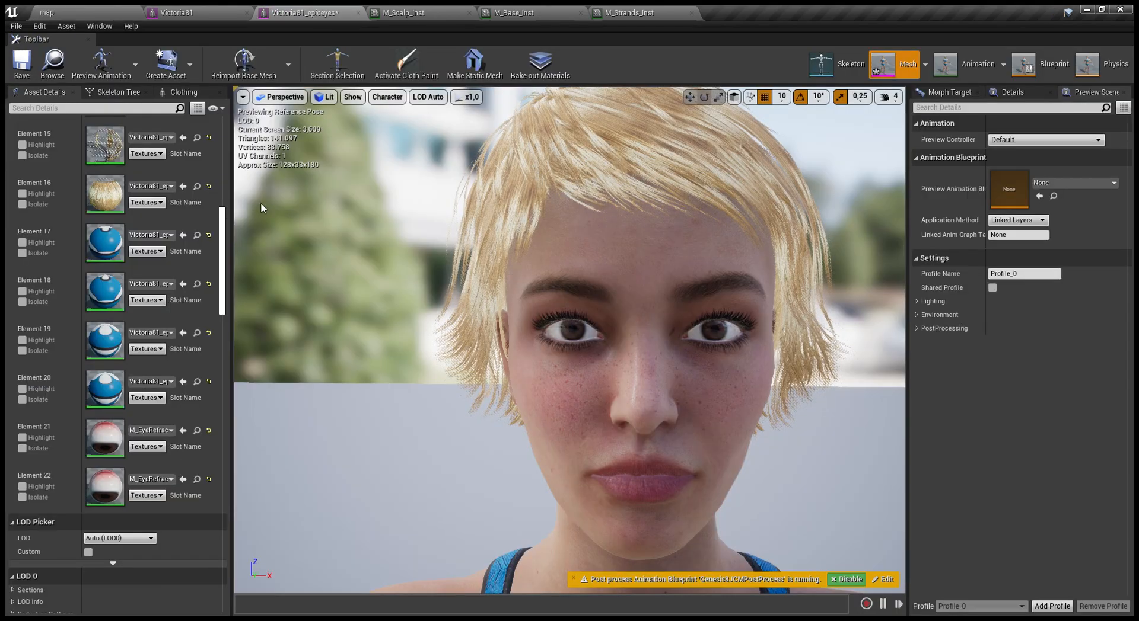
scroll(170, 425, up, 5)
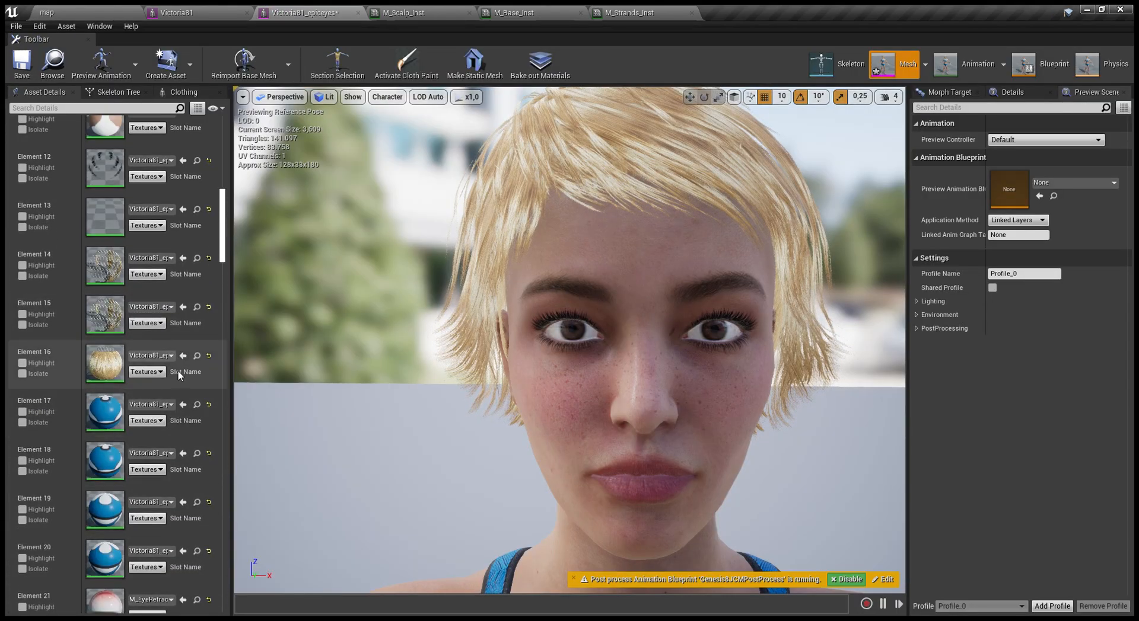
click(98, 12)
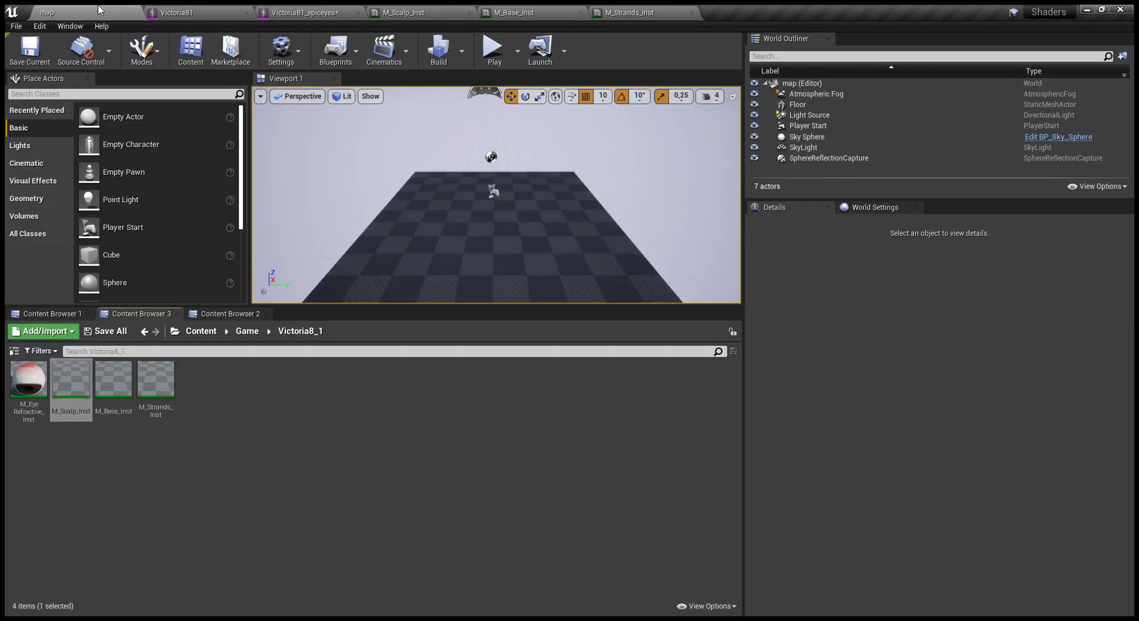
click(305, 12)
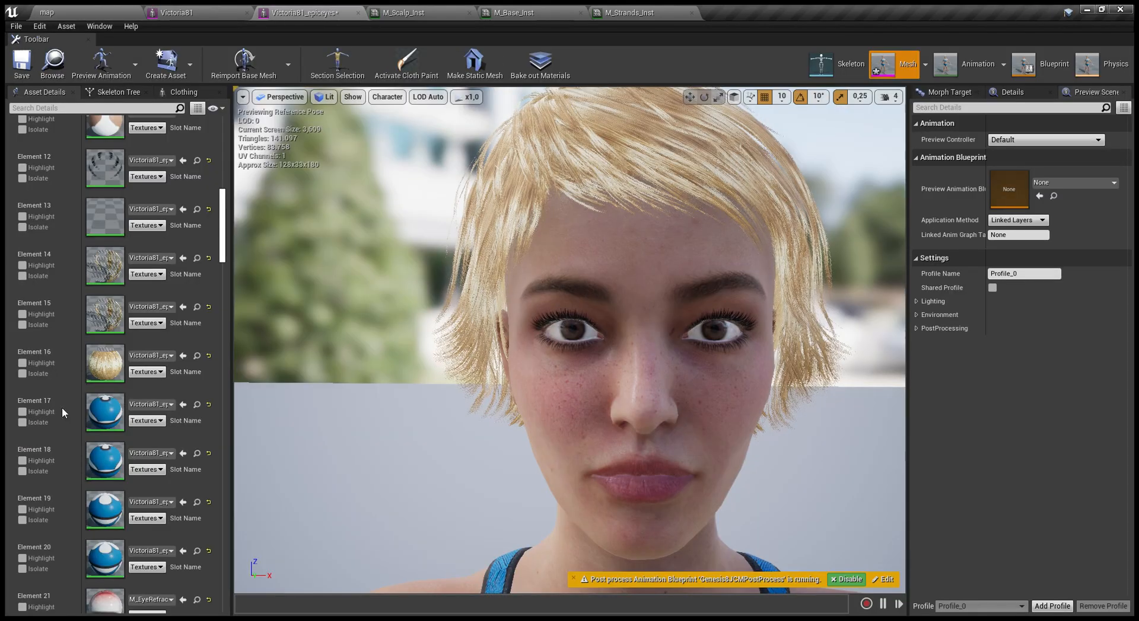
click(183, 356)
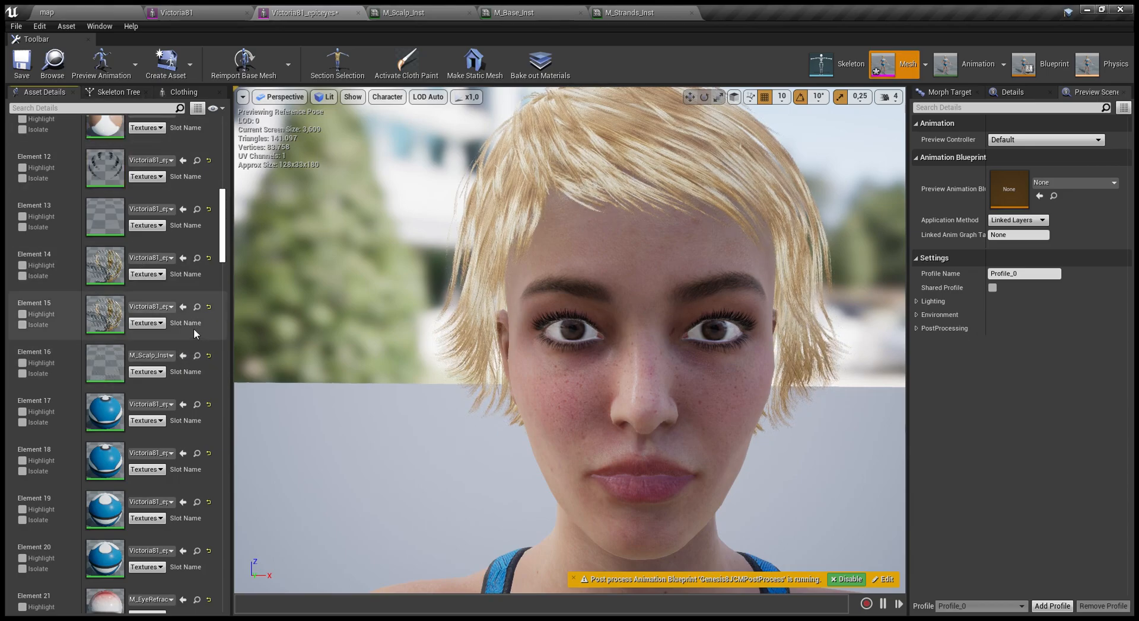
- Assign M_Strands_Inst to material slot Element 15 of the Victoria81_epiceyes mesh
click(196, 355)
click(166, 389)
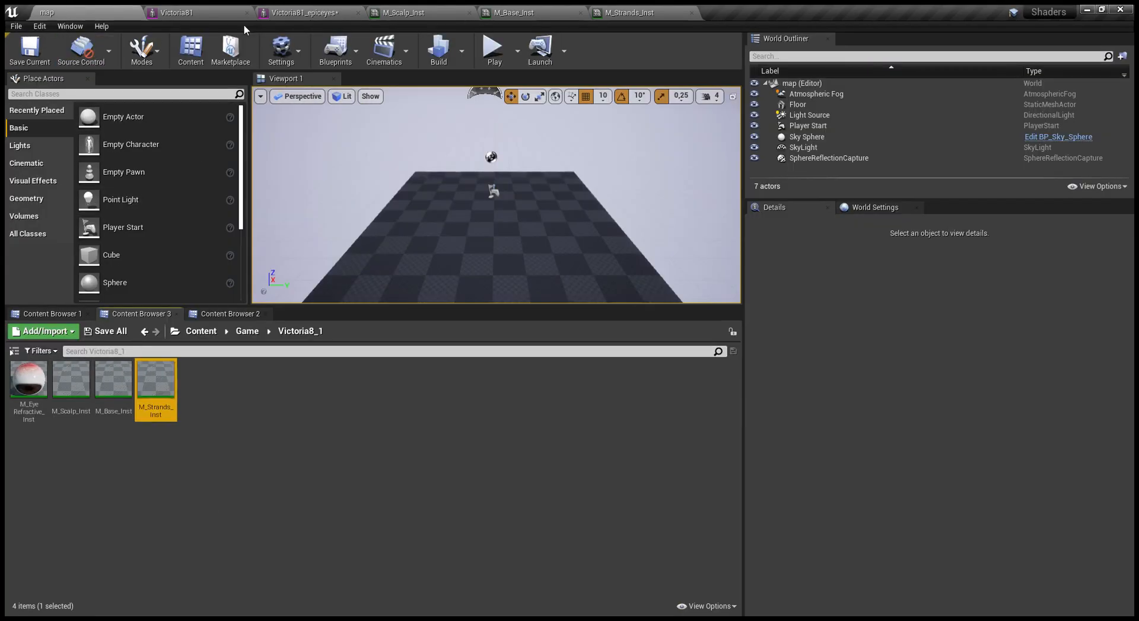
click(287, 12)
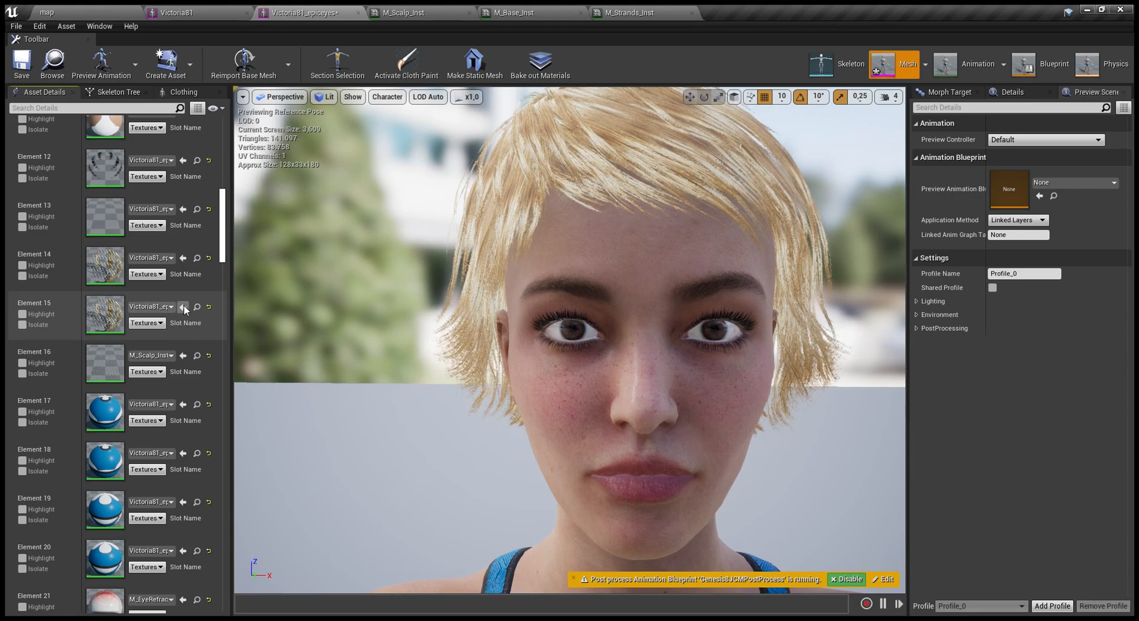
- Assign M_Base_Inst to material slot Element 14 of the Victoria81_epiceyes mesh
click(127, 10)
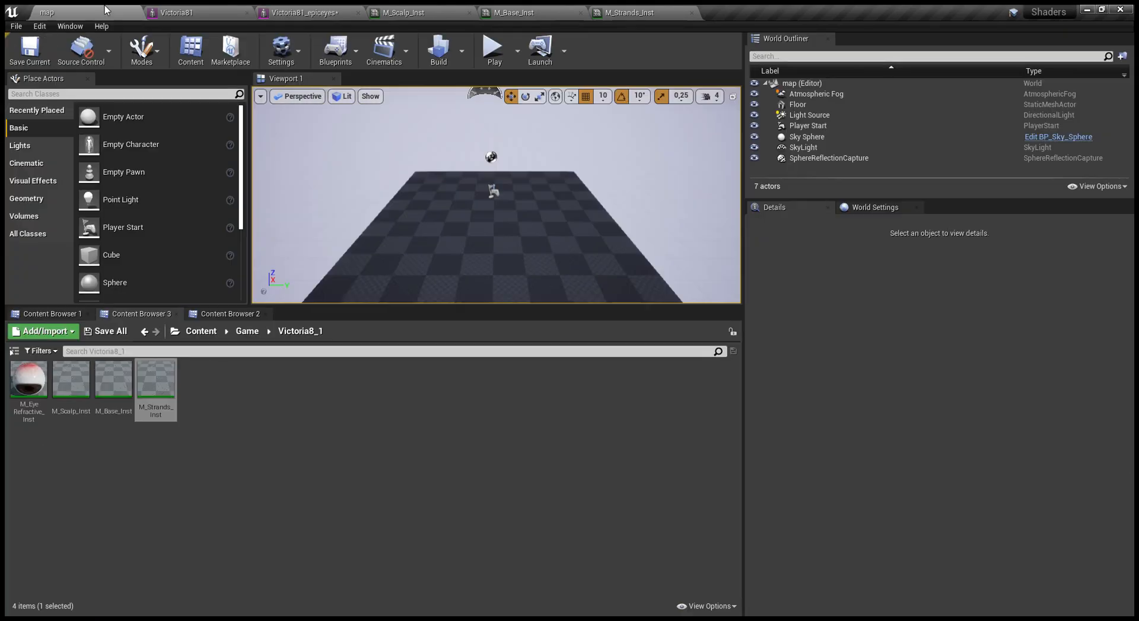
click(127, 415)
click(294, 13)
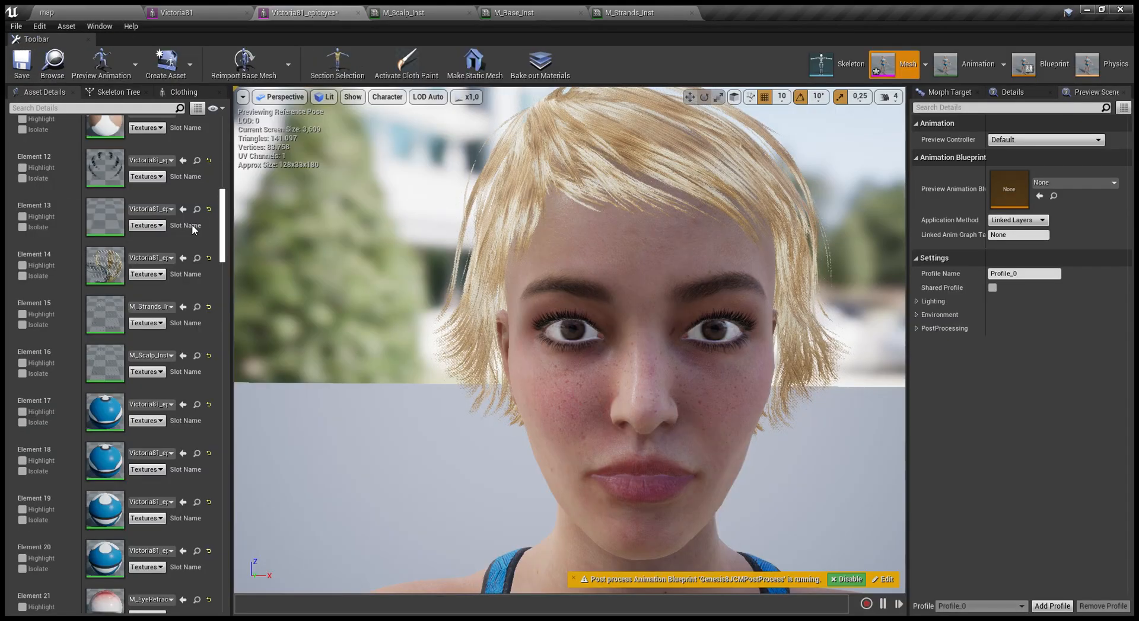
click(181, 260)
click(74, 10)
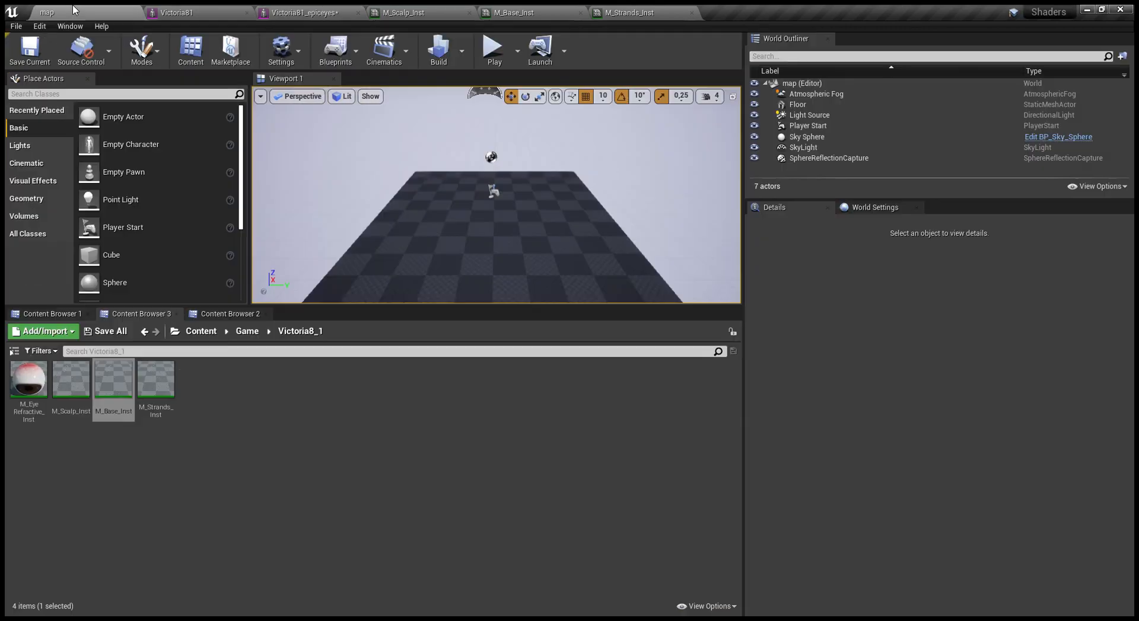
click(198, 10)
click(279, 11)
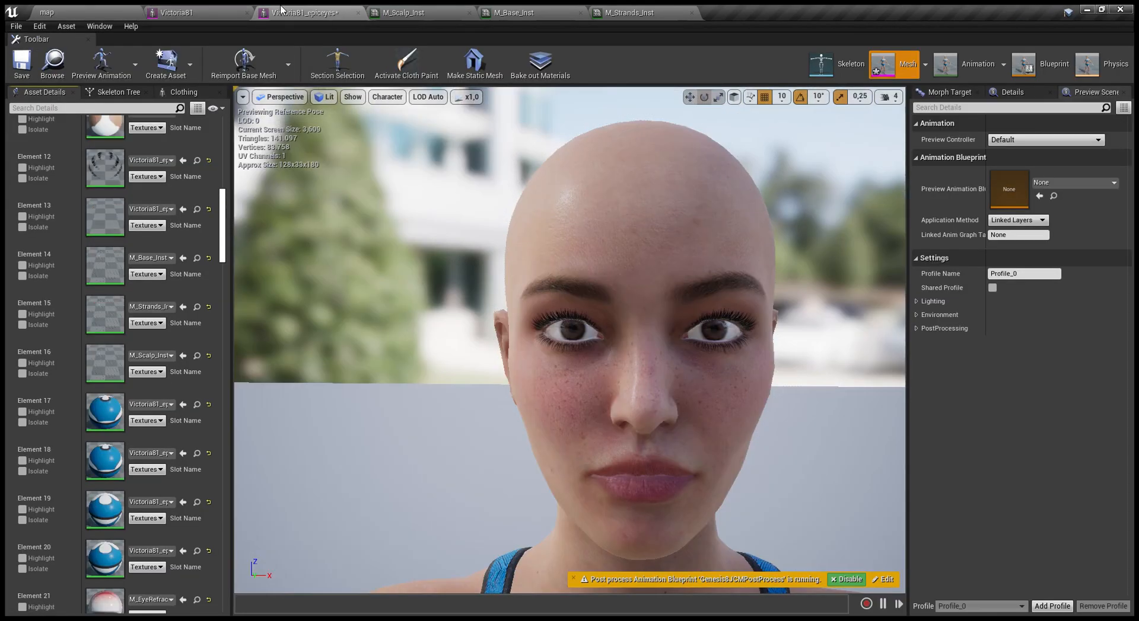
- Open the DazToUnreal/Victoria81_epiceyes/Textures folder in Content Browser 1
click(153, 8)
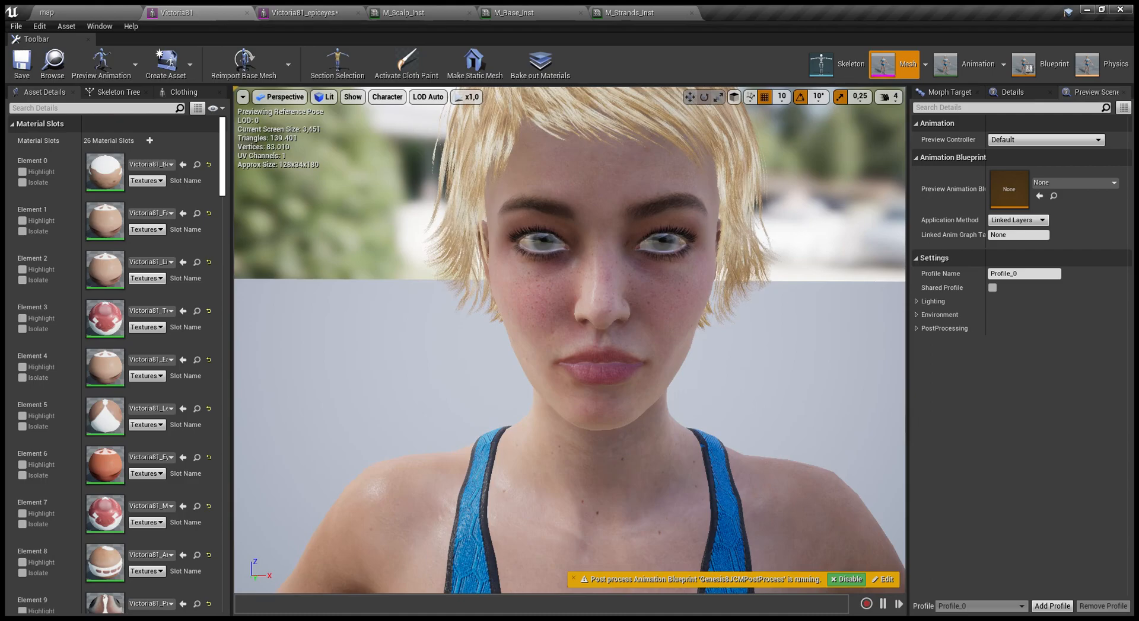
click(89, 10)
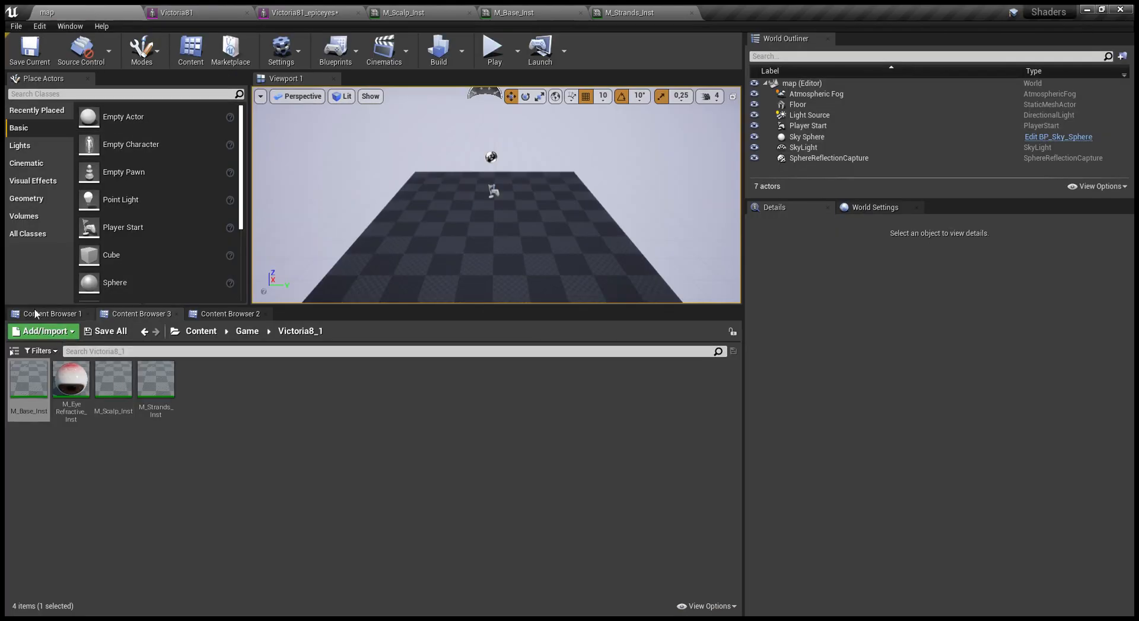
click(201, 332)
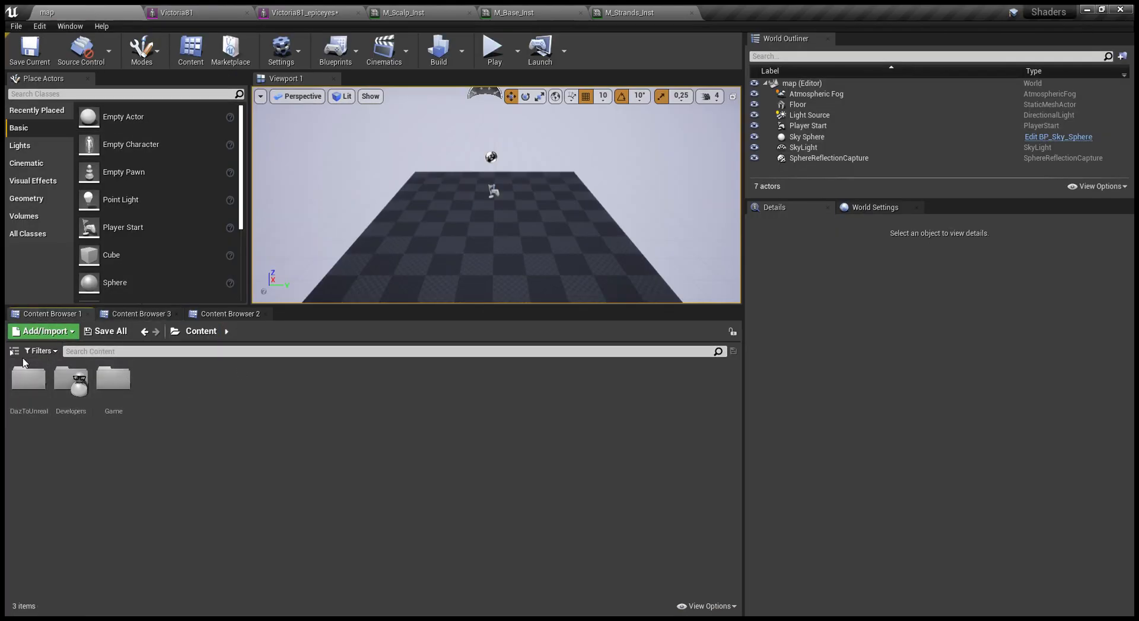
double_click(32, 391)
click(120, 387)
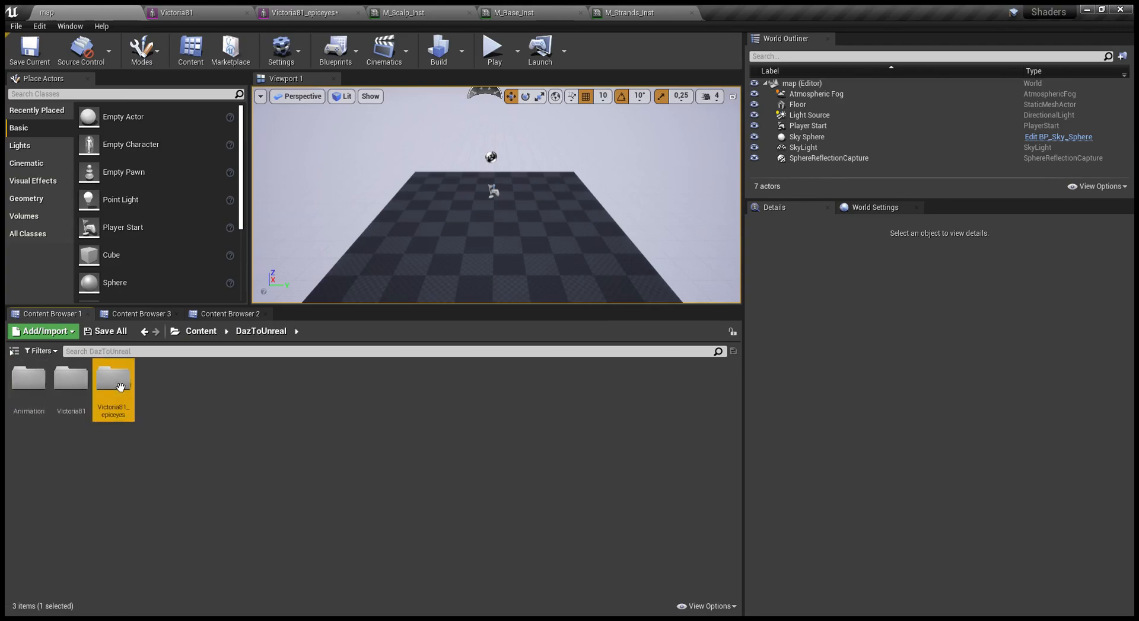
double_click(83, 397)
click(261, 330)
click(133, 387)
double_click(133, 386)
double_click(71, 382)
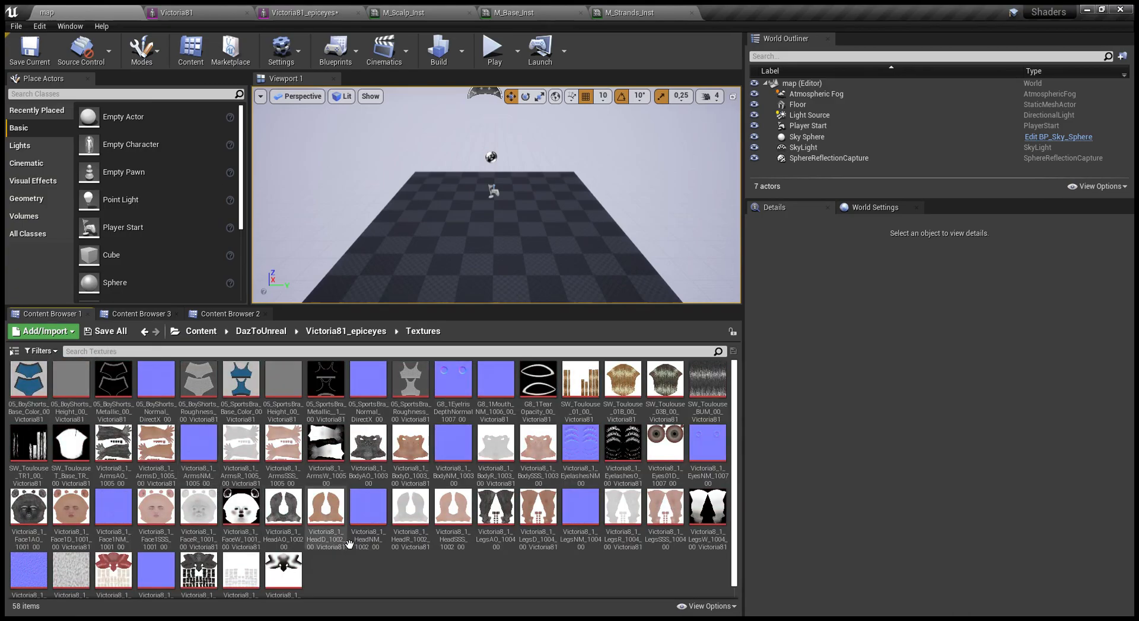
- Enable Root Texture and Tip Texture in M_Scalp_Inst and assign SW_Toulouse_01B_00_Victoria81_epiceyes to both
click(623, 382)
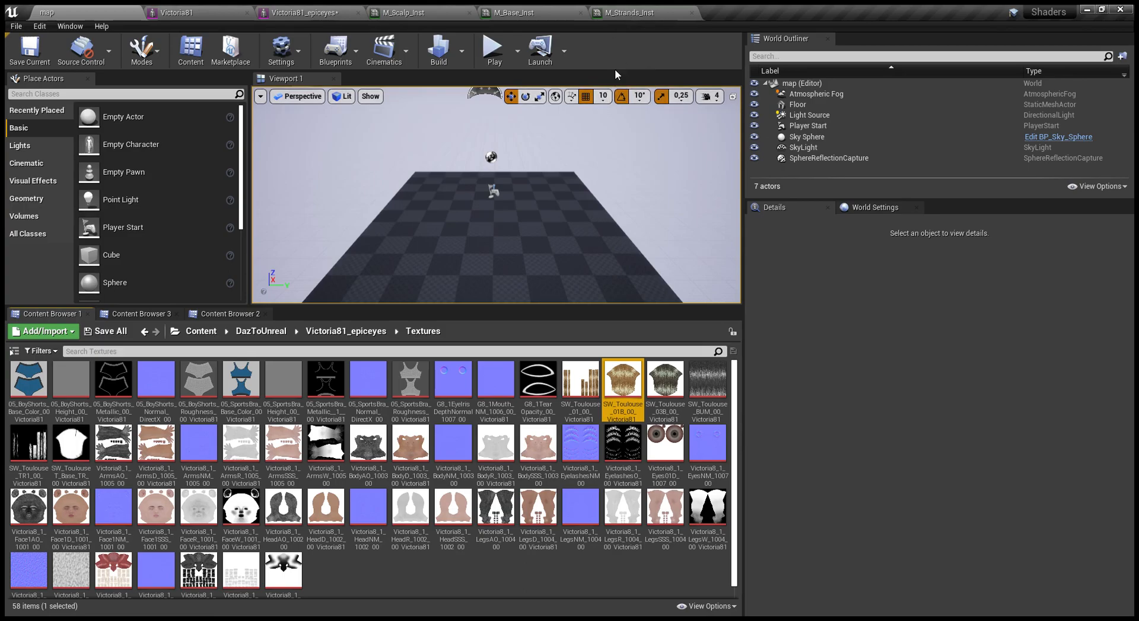
click(419, 17)
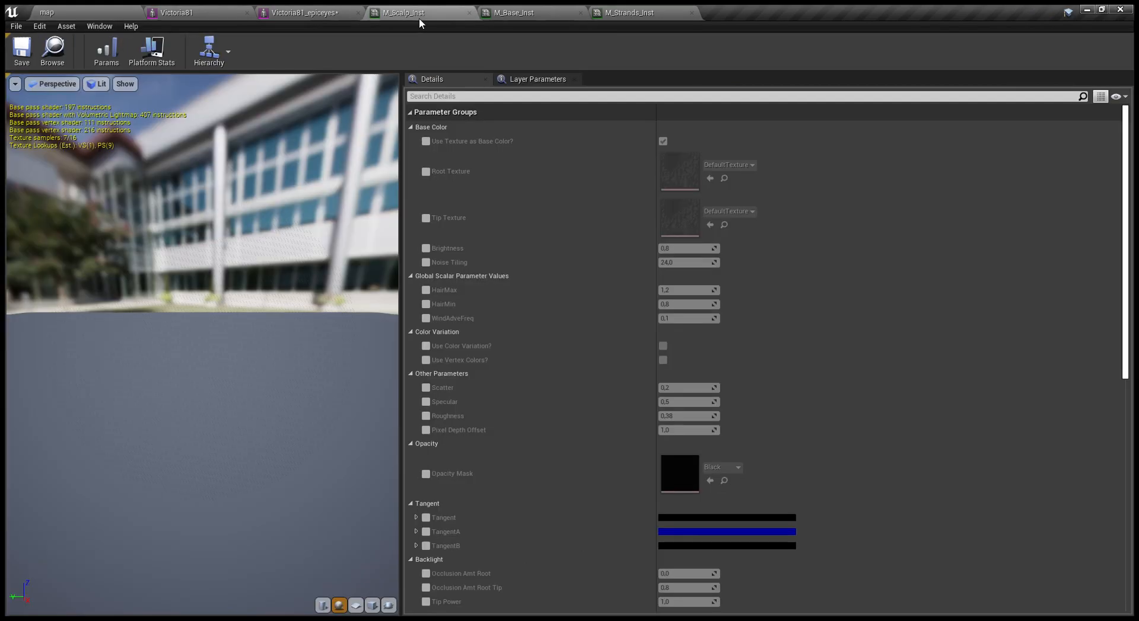
click(425, 173)
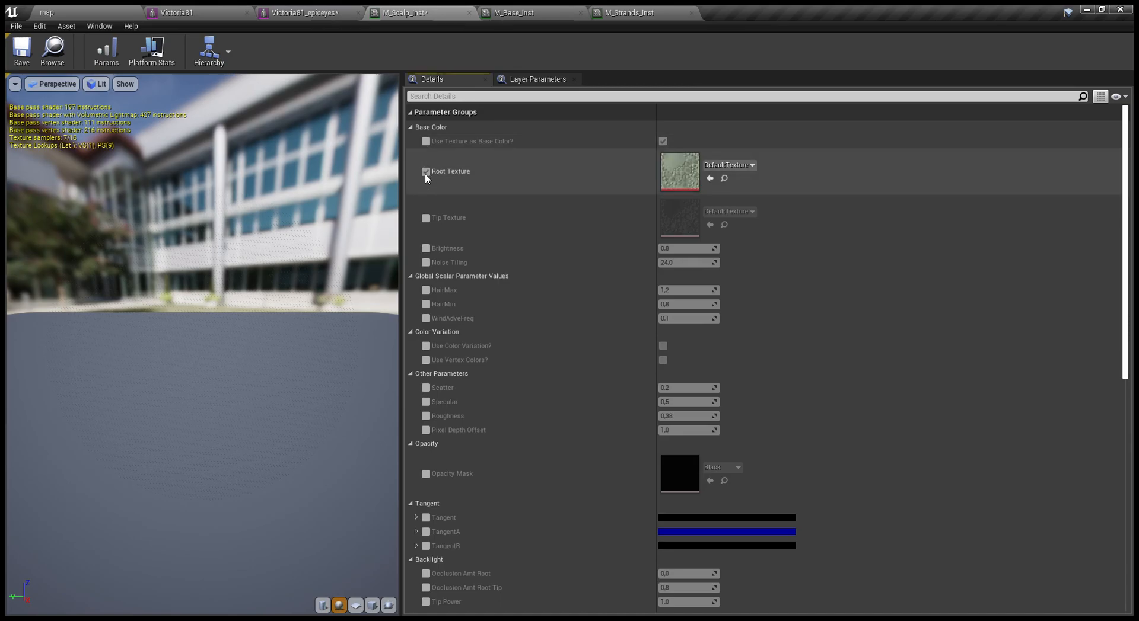
click(425, 218)
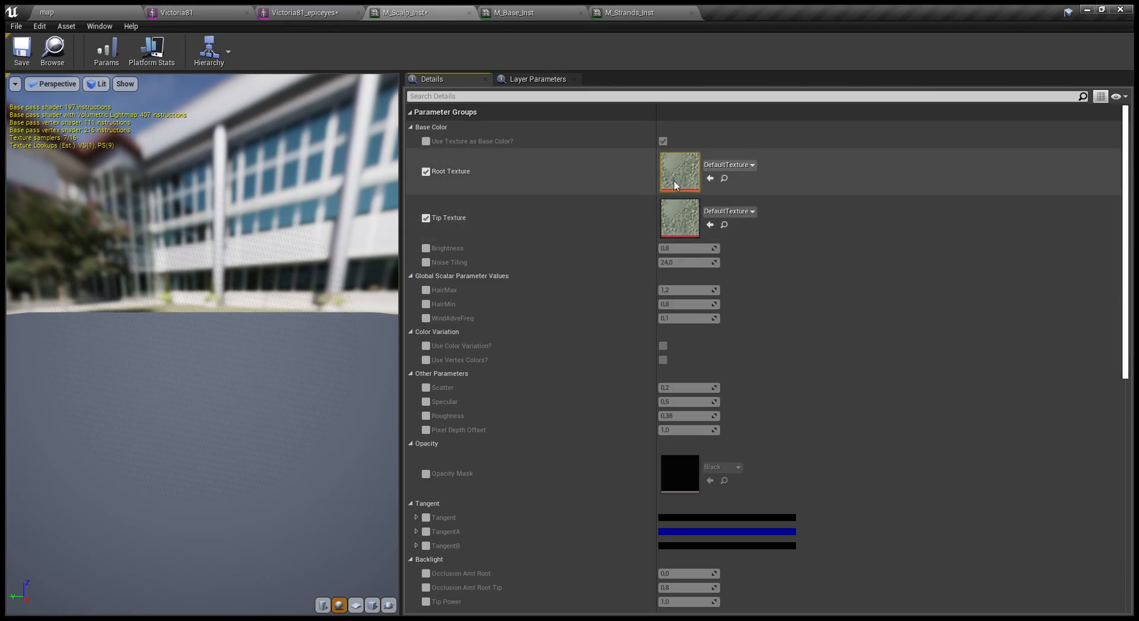
click(710, 179)
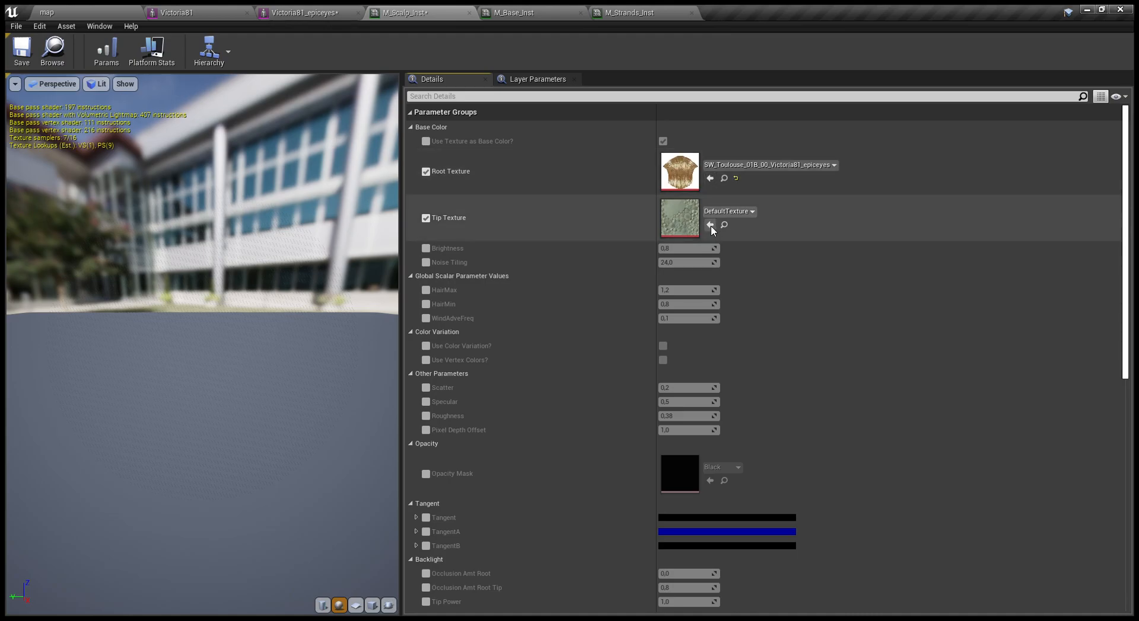
click(710, 225)
- Enable the Opacity Mask in M_Scalp_Inst, assign SW_ToulouseT_Base_TR_00_Victoria81_epiceyes to it and save the instance
scroll(589, 273, down, 5)
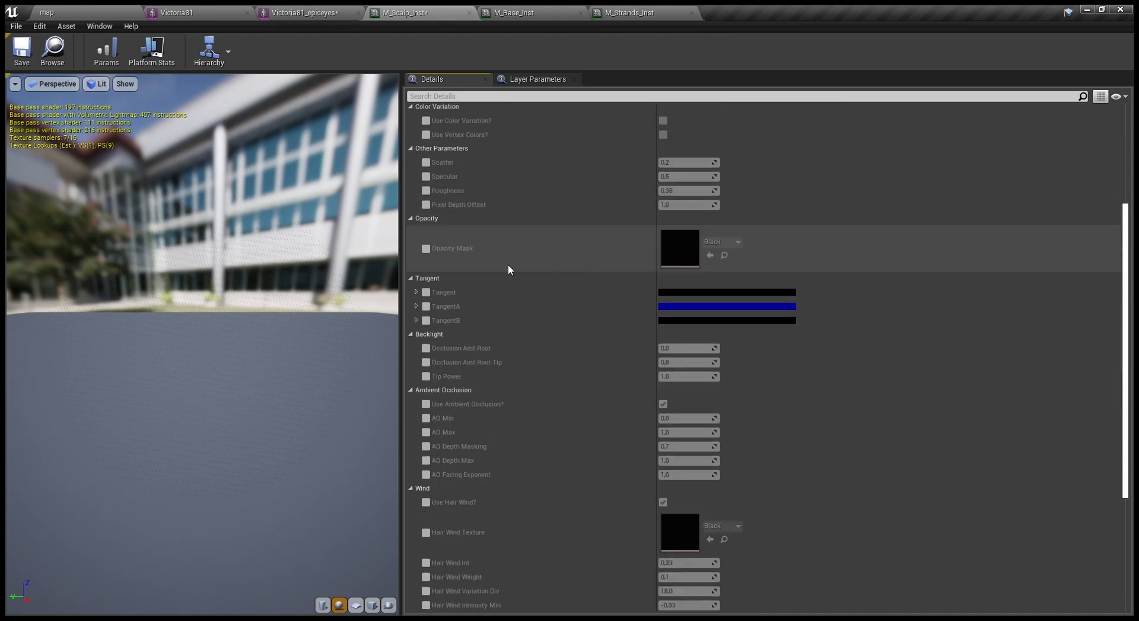
click(425, 249)
scroll(593, 249, up, 5)
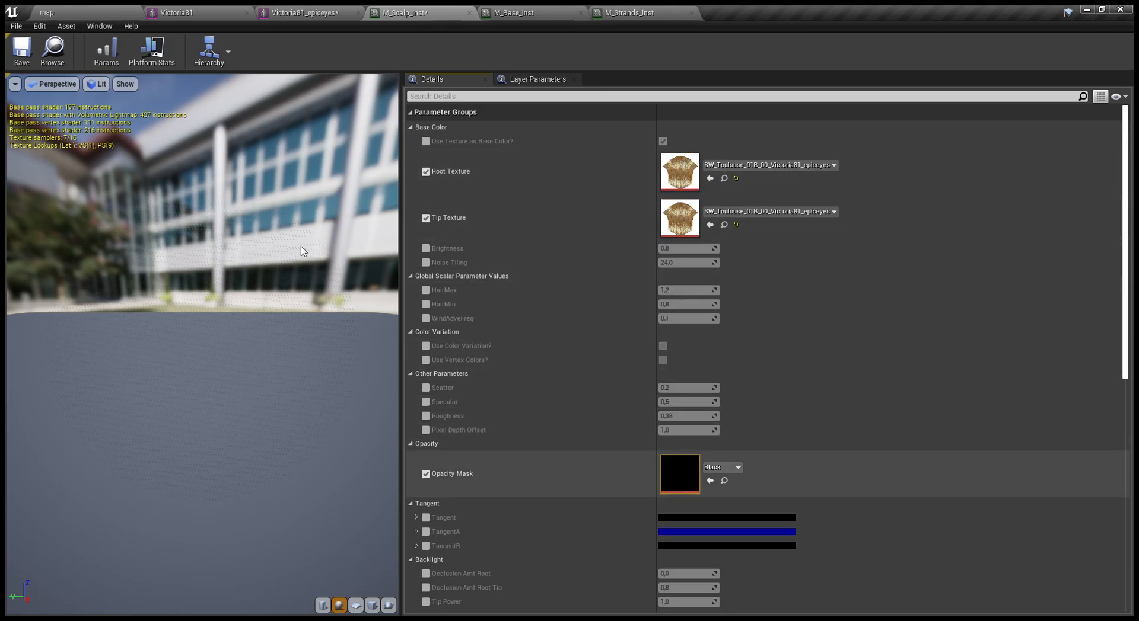
click(65, 11)
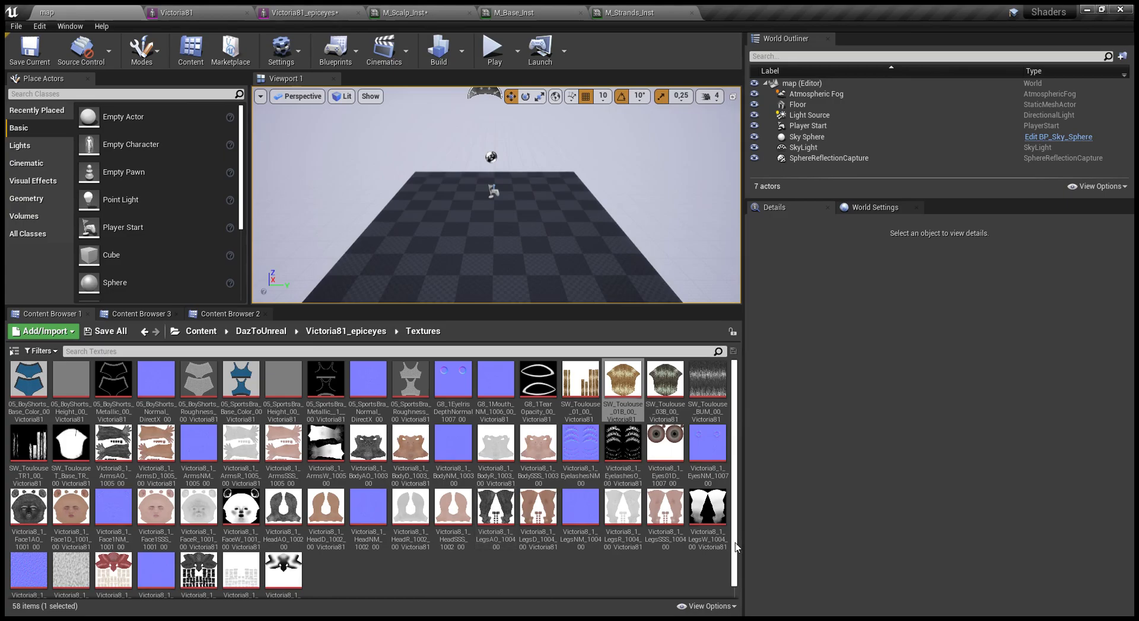
click(73, 444)
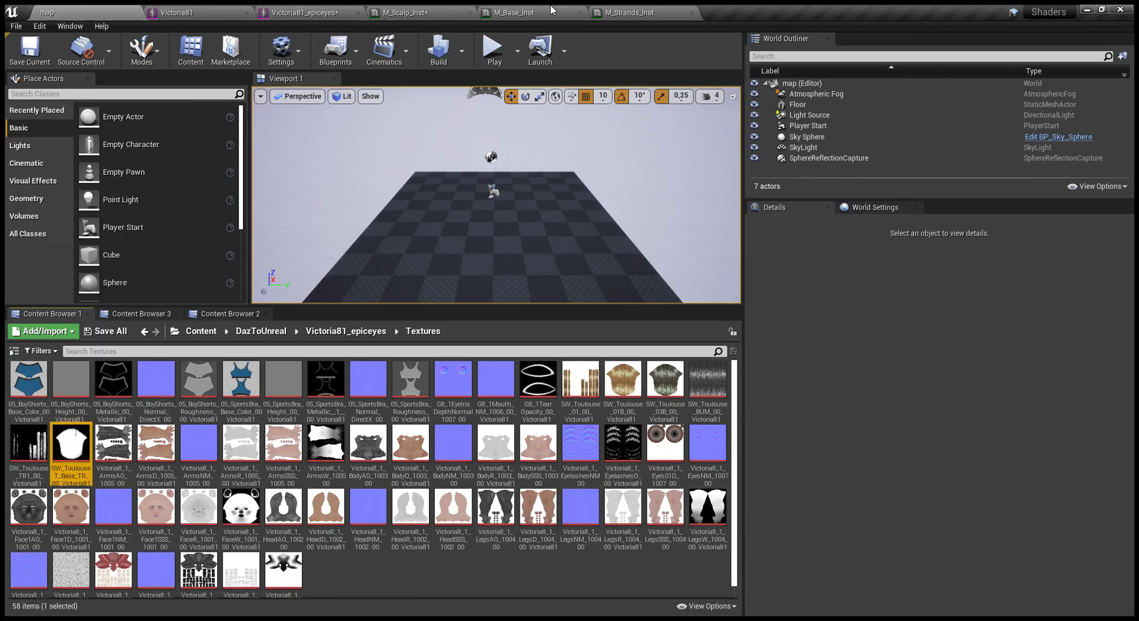
click(429, 10)
click(710, 481)
click(21, 48)
- Enable Root Texture and Tip Texture in M_Base_Inst and assign SW_Toulouse_01_00_Victoria81_epiceyes to both
click(63, 10)
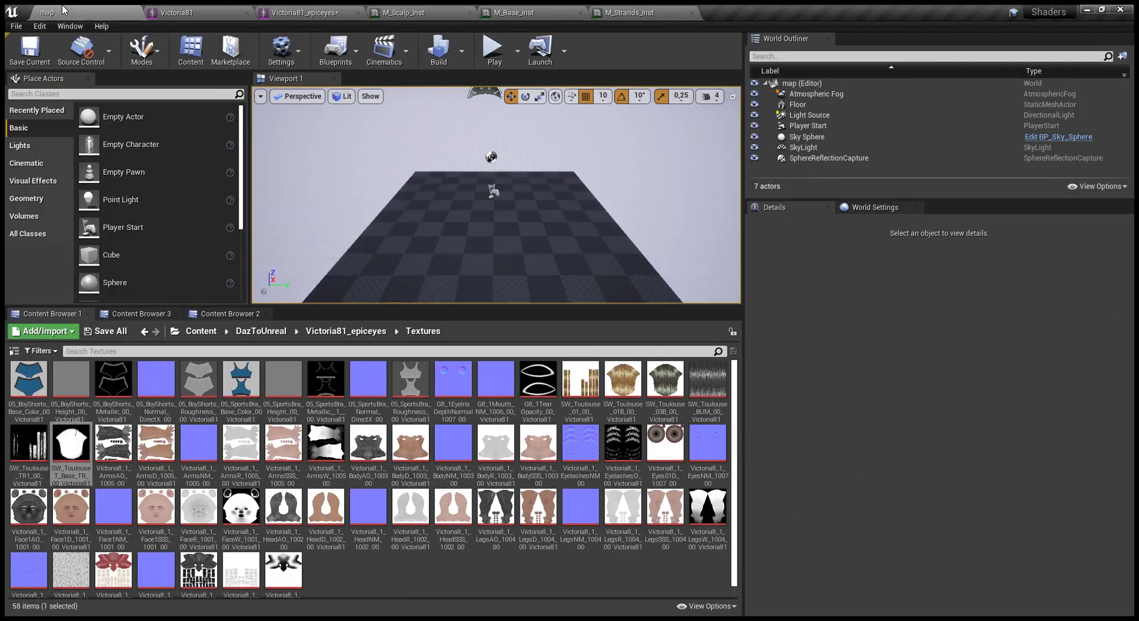
click(595, 410)
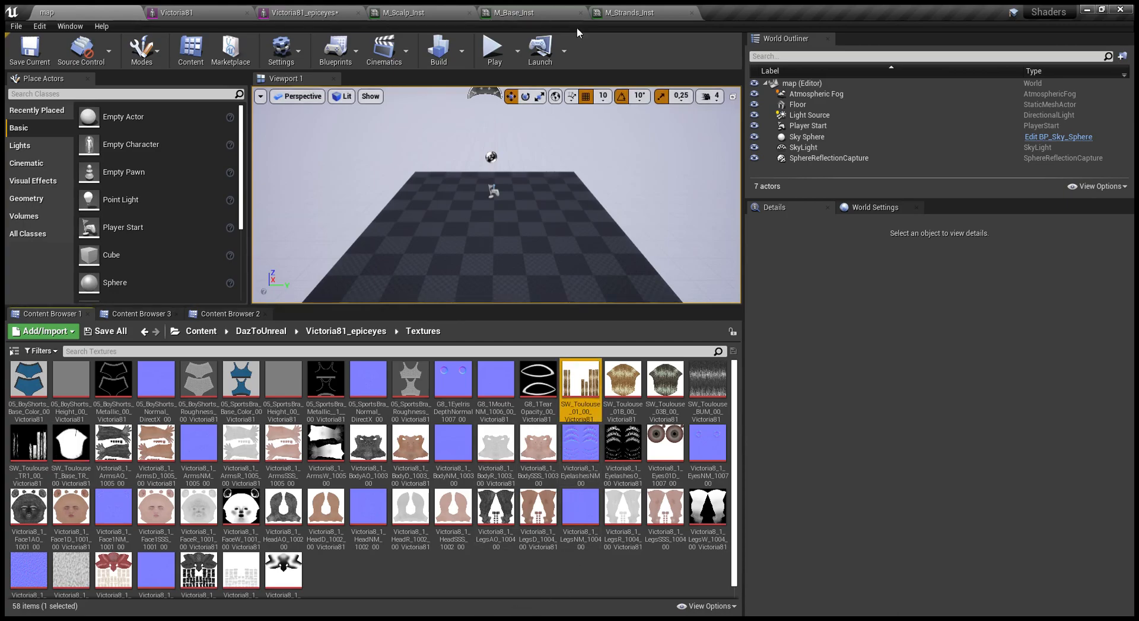
click(529, 10)
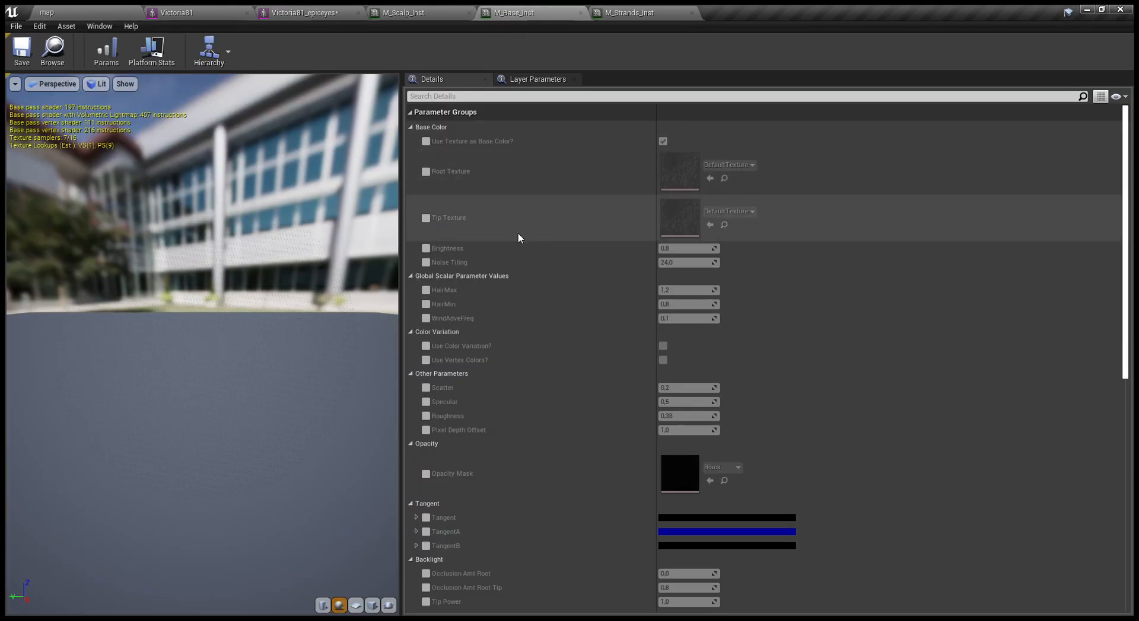
click(426, 172)
click(426, 218)
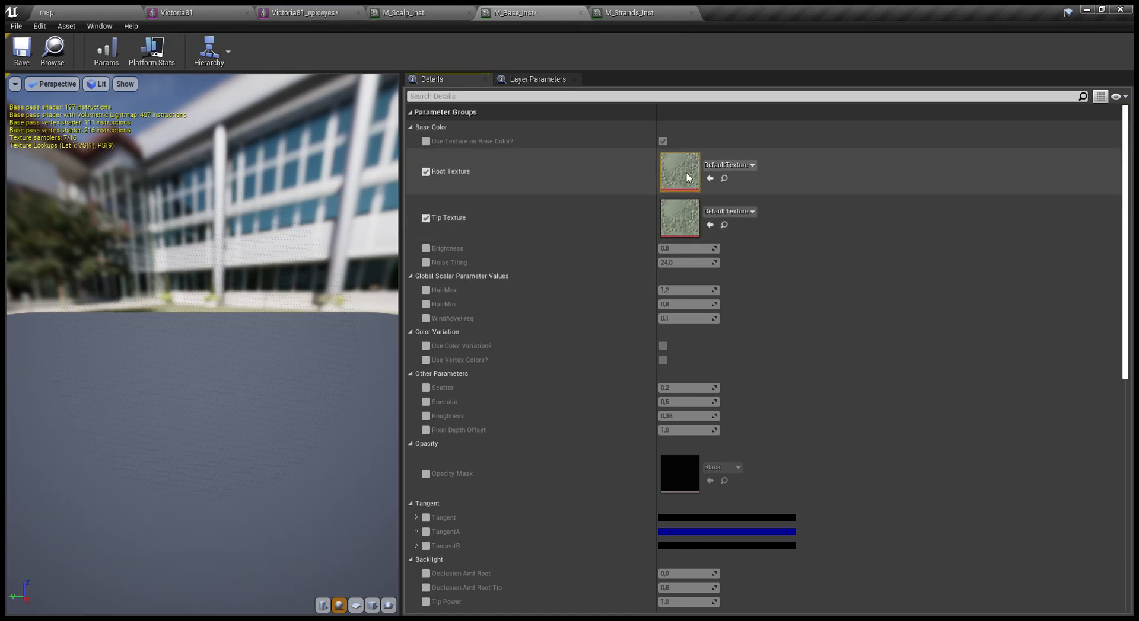
click(710, 178)
click(710, 225)
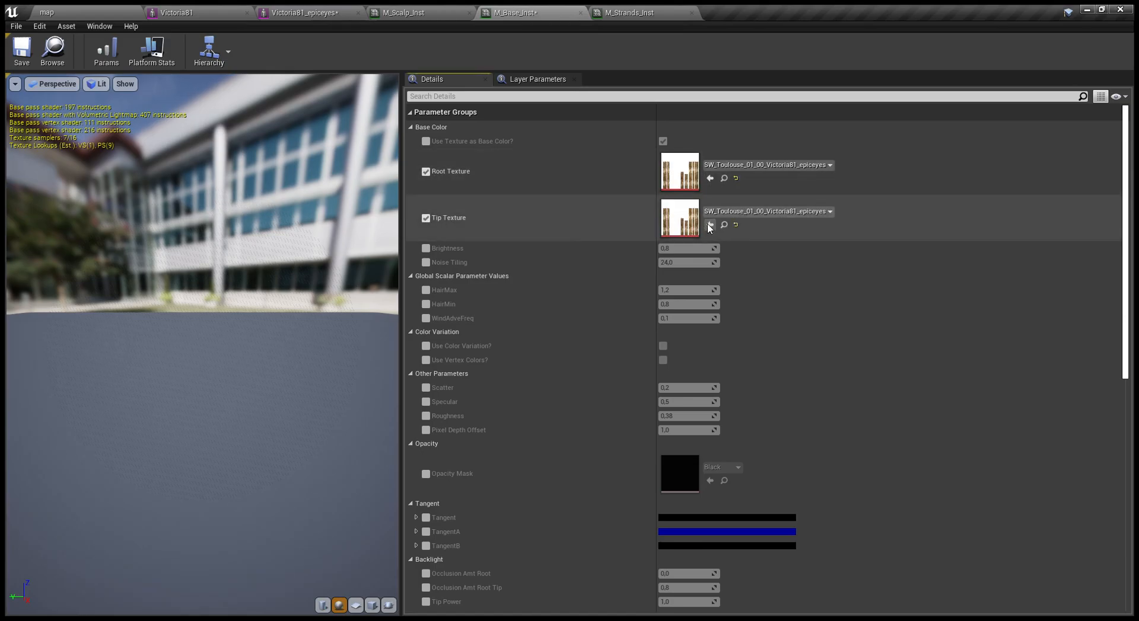
- Enable the Opacity Mask in M_Base_Inst, assign SW_Toulouse_TR1_00_Victoria81_epiceyes to it and save the instance
click(96, 11)
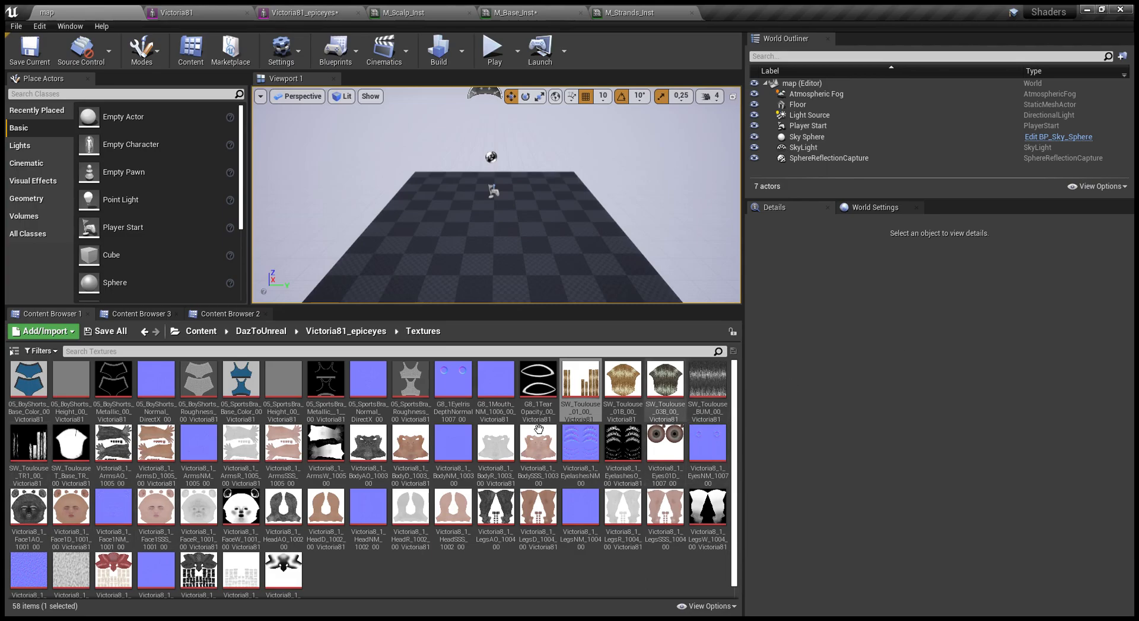
click(18, 448)
click(550, 10)
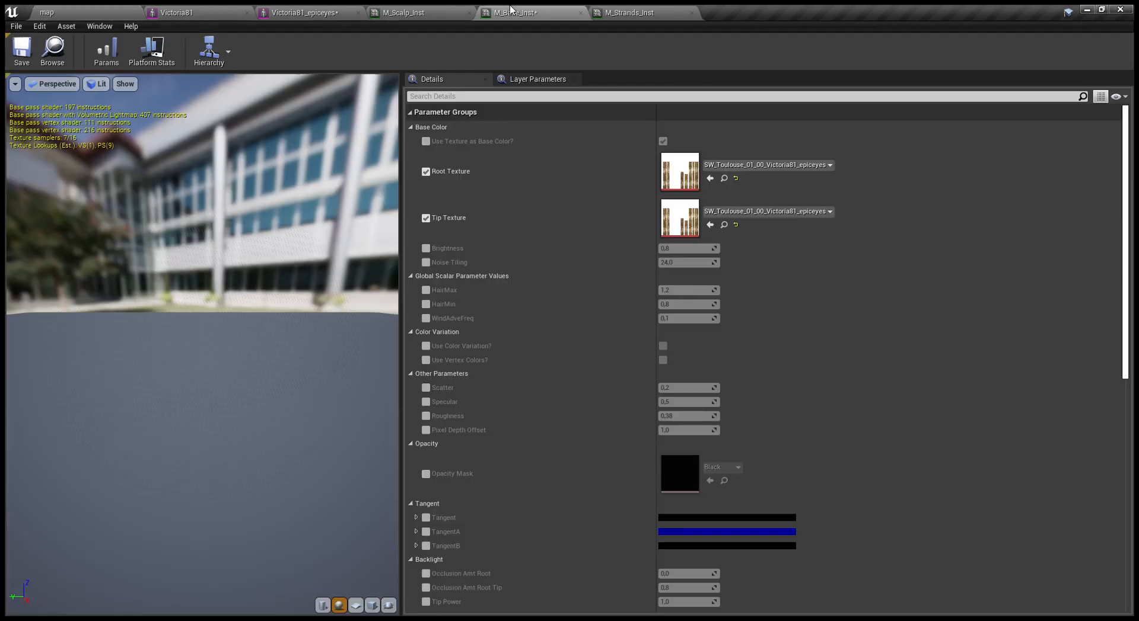
scroll(702, 409, down, 3)
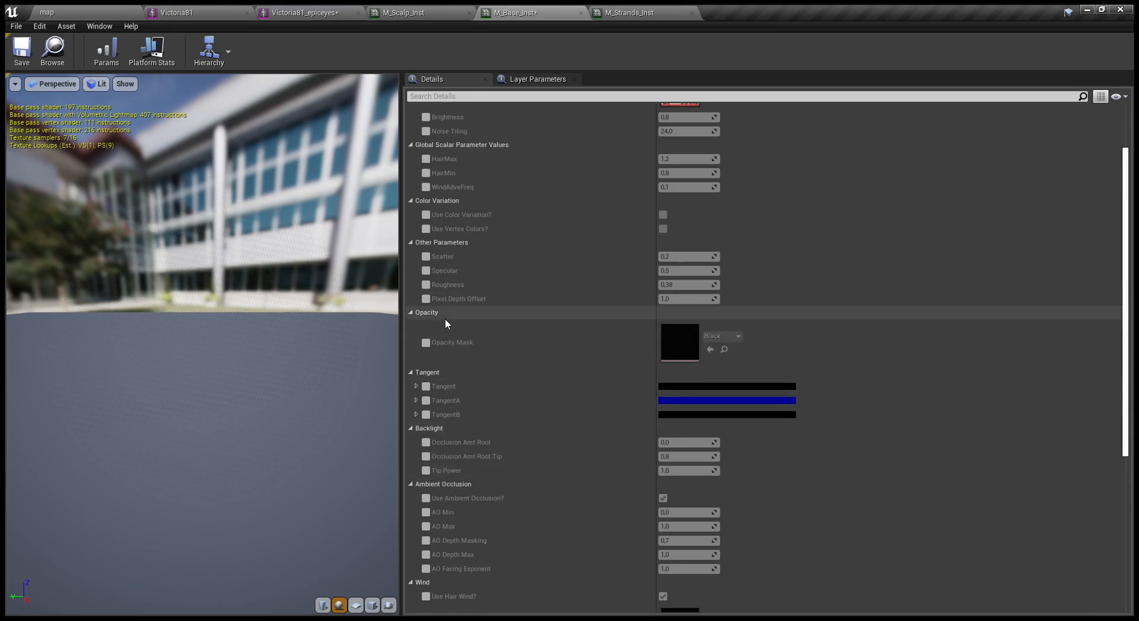
scroll(637, 517, down, 3)
scroll(683, 506, down, 2)
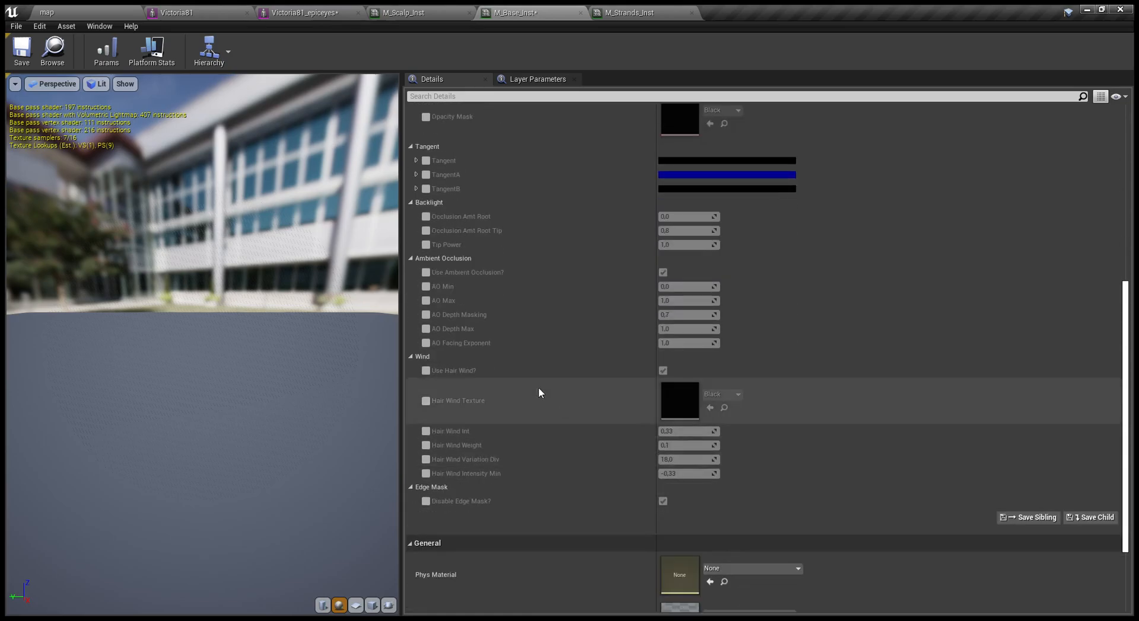
scroll(691, 447, up, 4)
click(425, 305)
click(710, 312)
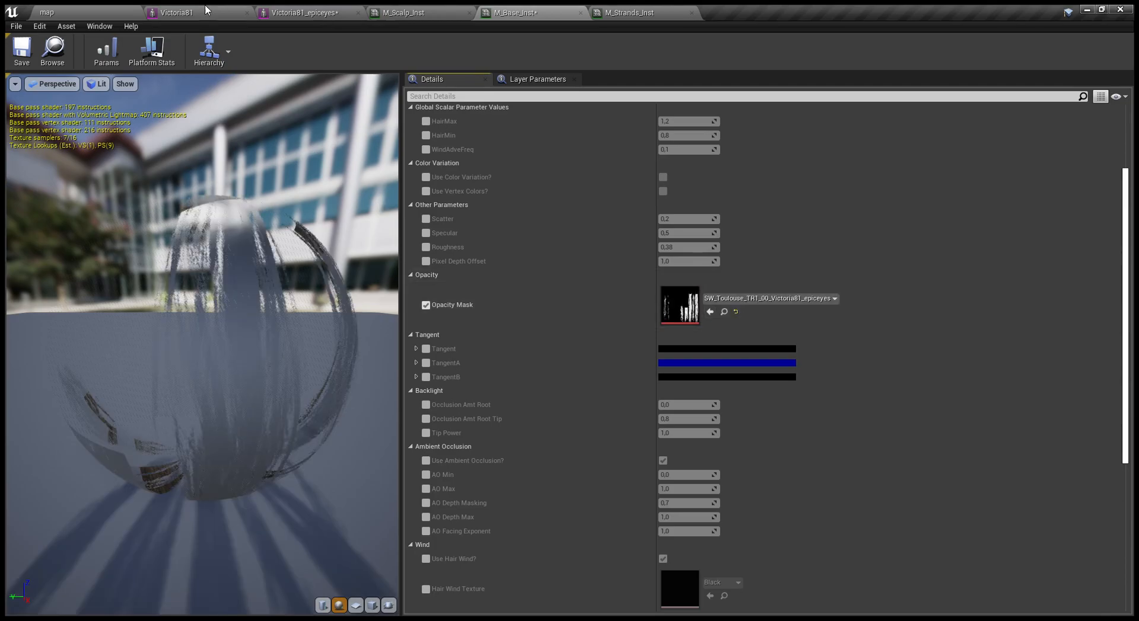
click(17, 54)
- Assign M_Base_Inst to material slot Element 15 of the Victoria81_epiceyes mesh and save the mesh
click(304, 11)
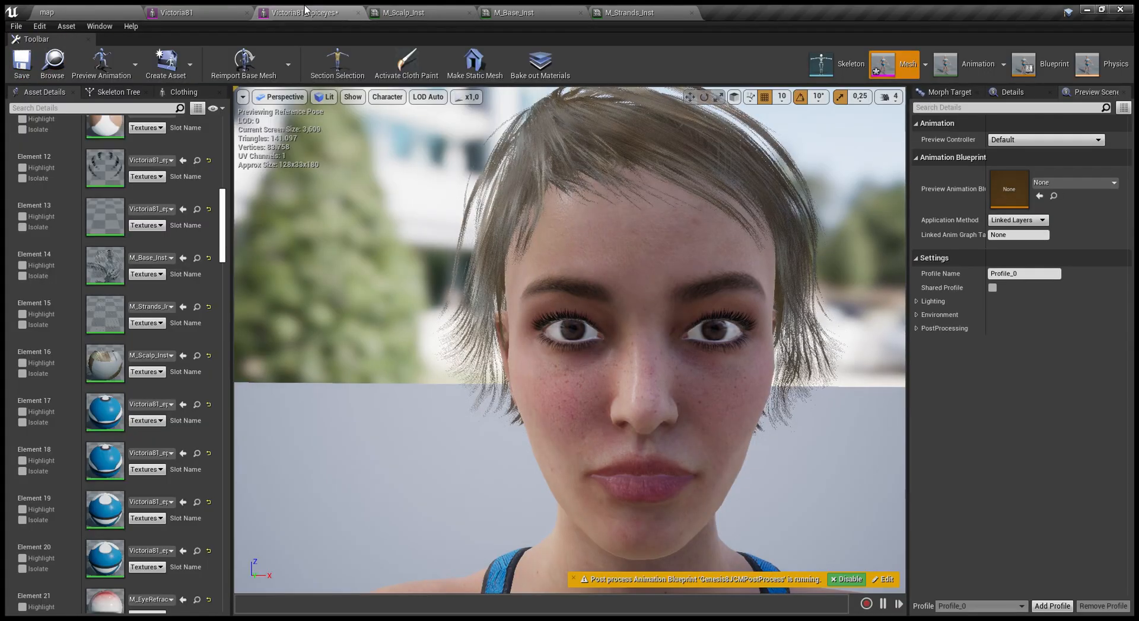
click(64, 11)
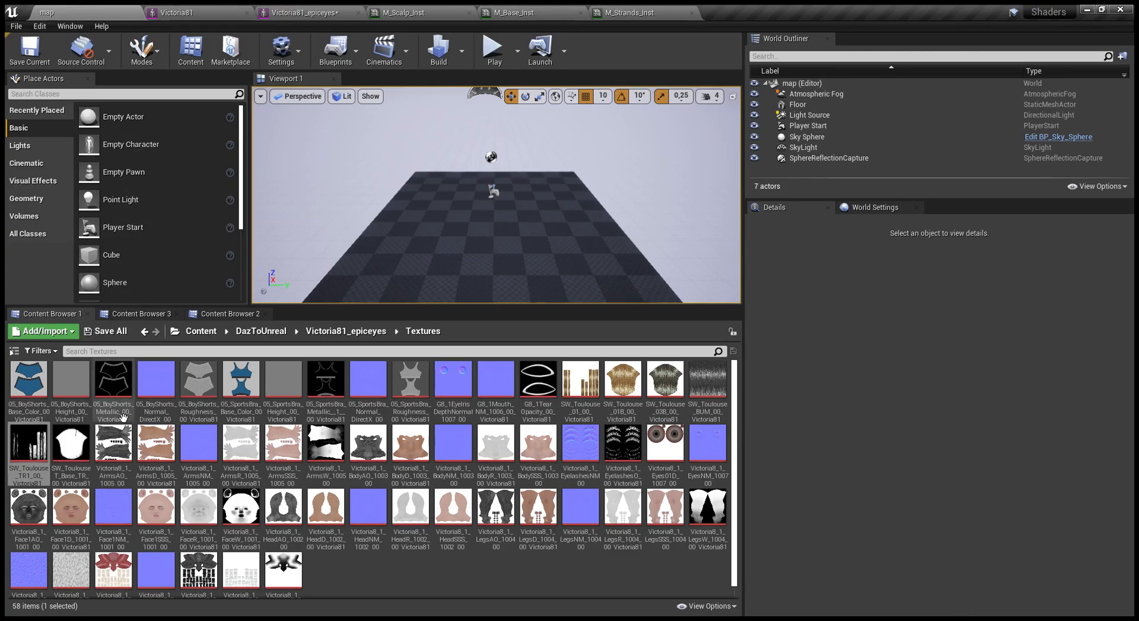
click(118, 313)
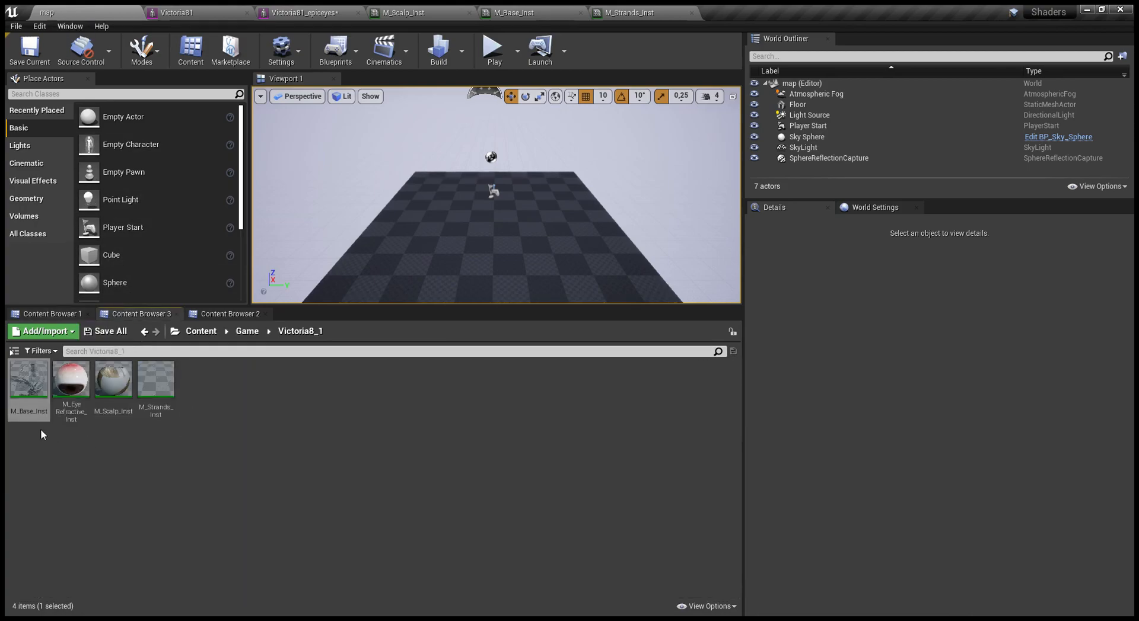
drag(24, 396, 124, 278)
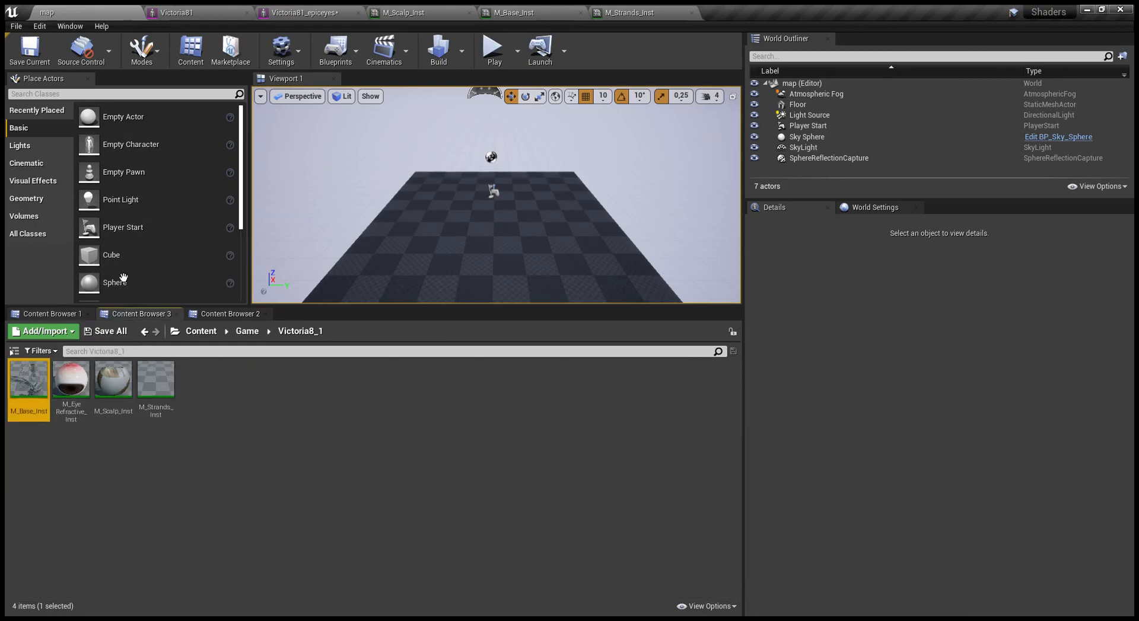
click(281, 8)
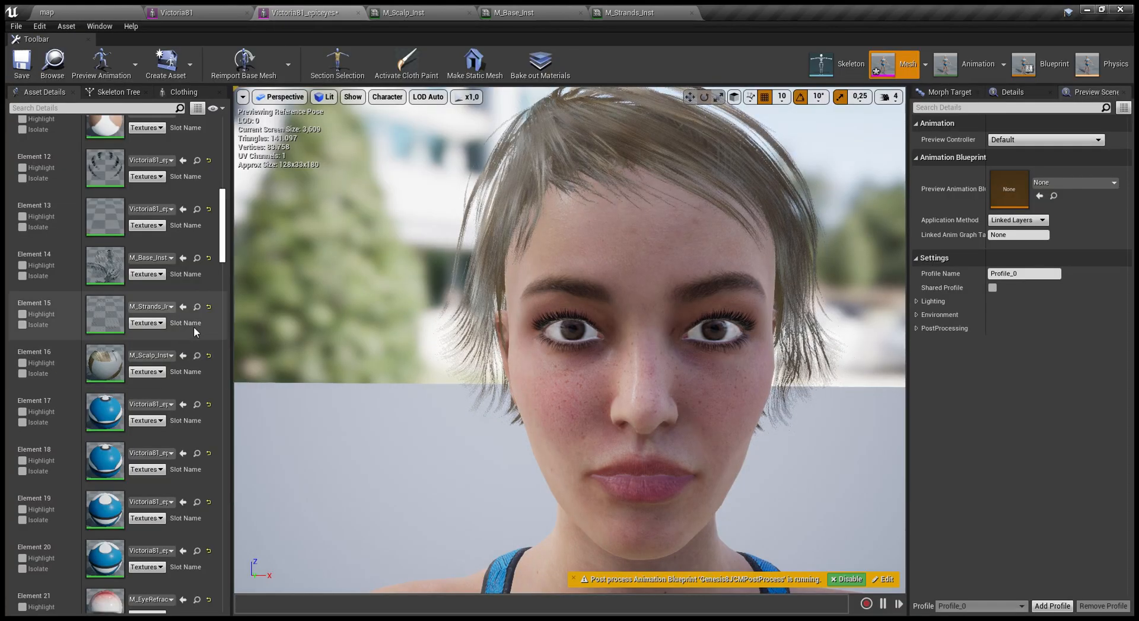
click(182, 307)
click(22, 62)
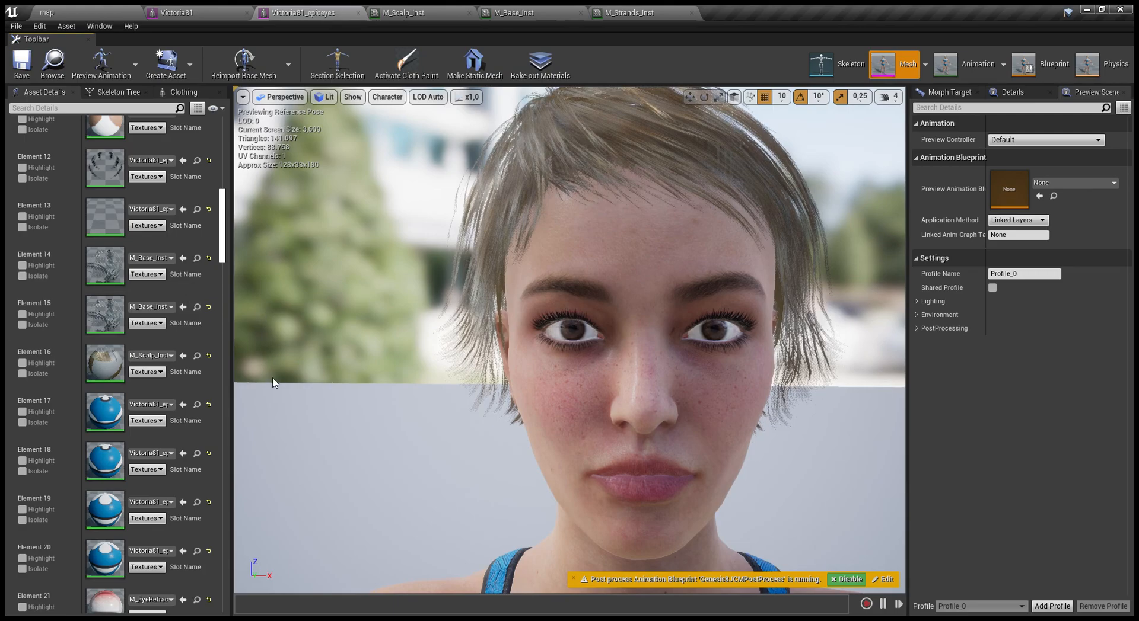
right_drag(295, 306, 295, 347)
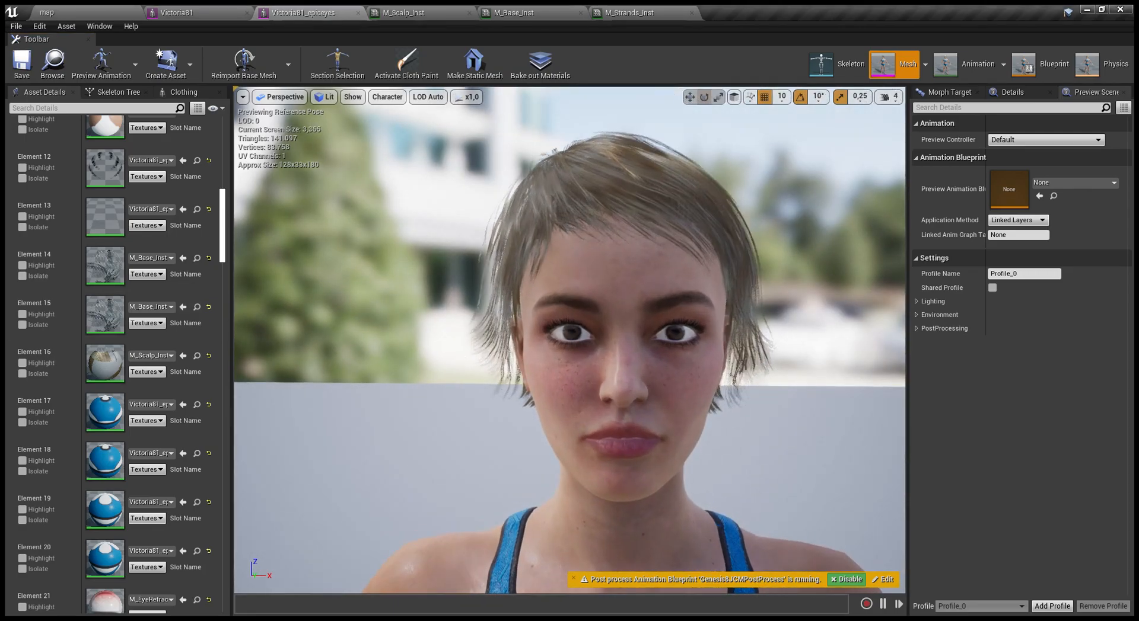
- Override Use Hair Wind? in M_Scalp_Inst to off and save the instance
click(420, 13)
scroll(598, 515, down, 15)
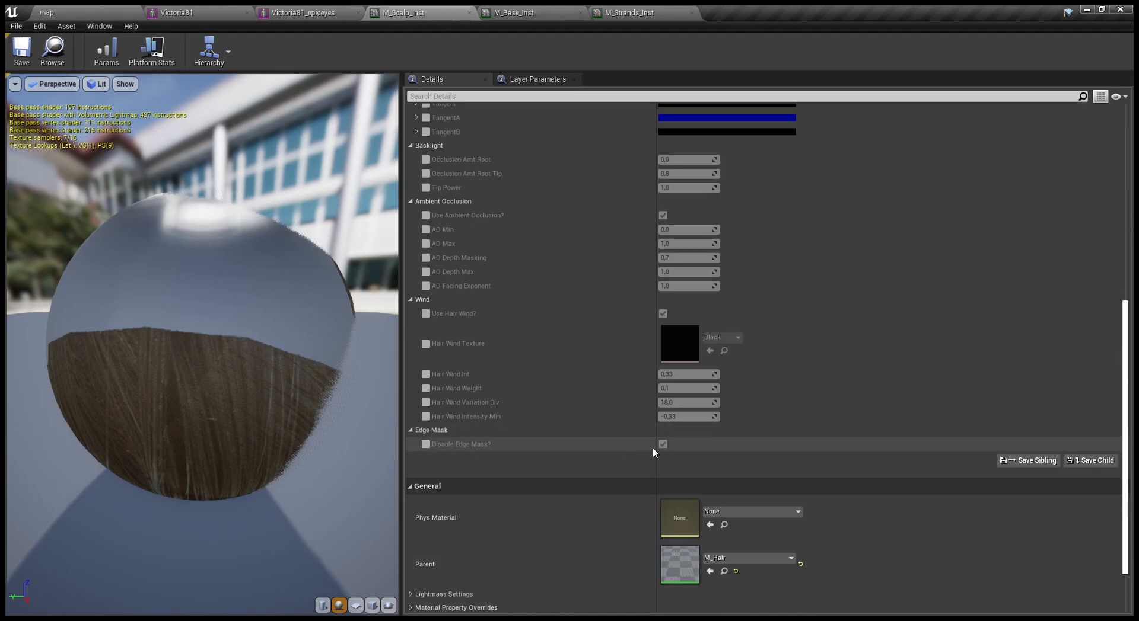
scroll(513, 462, up, 2)
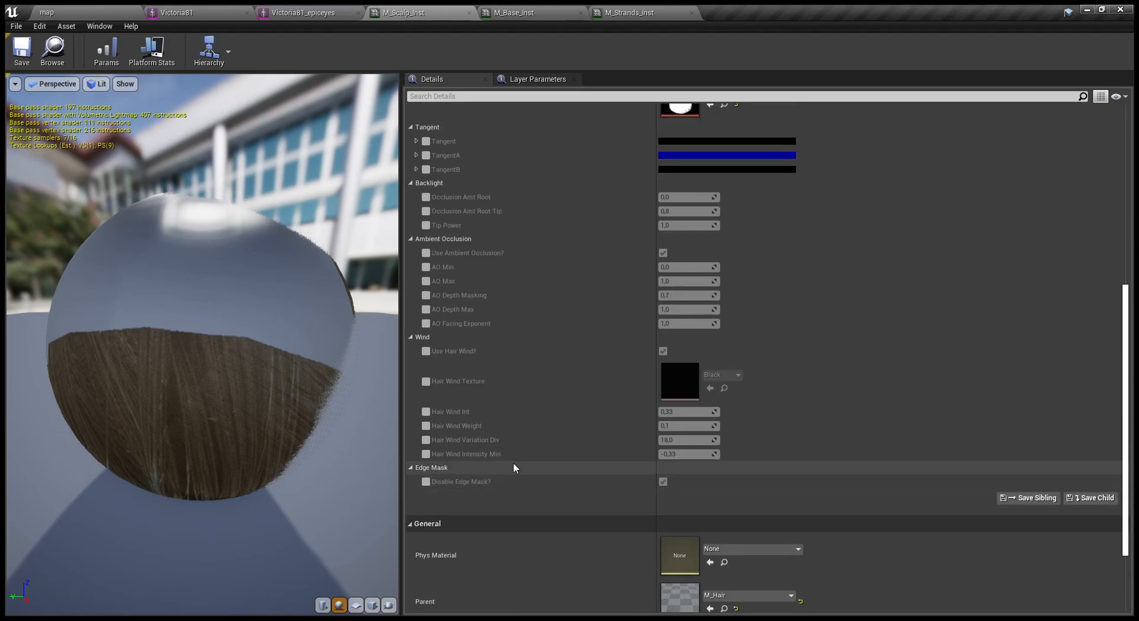
scroll(463, 397, up, 3)
click(424, 408)
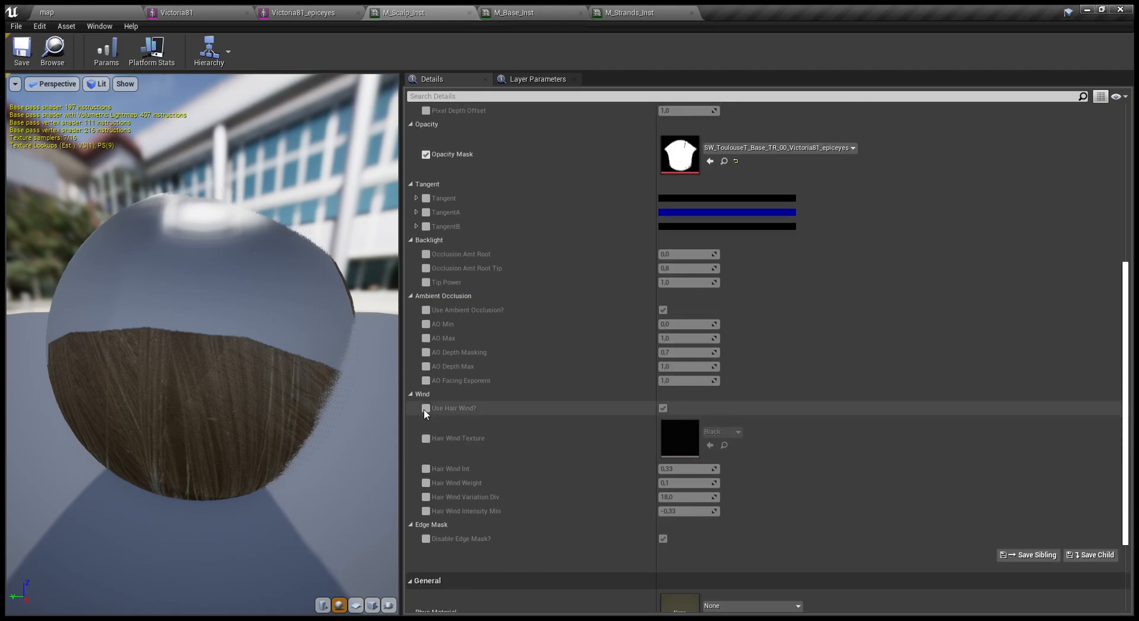
click(663, 408)
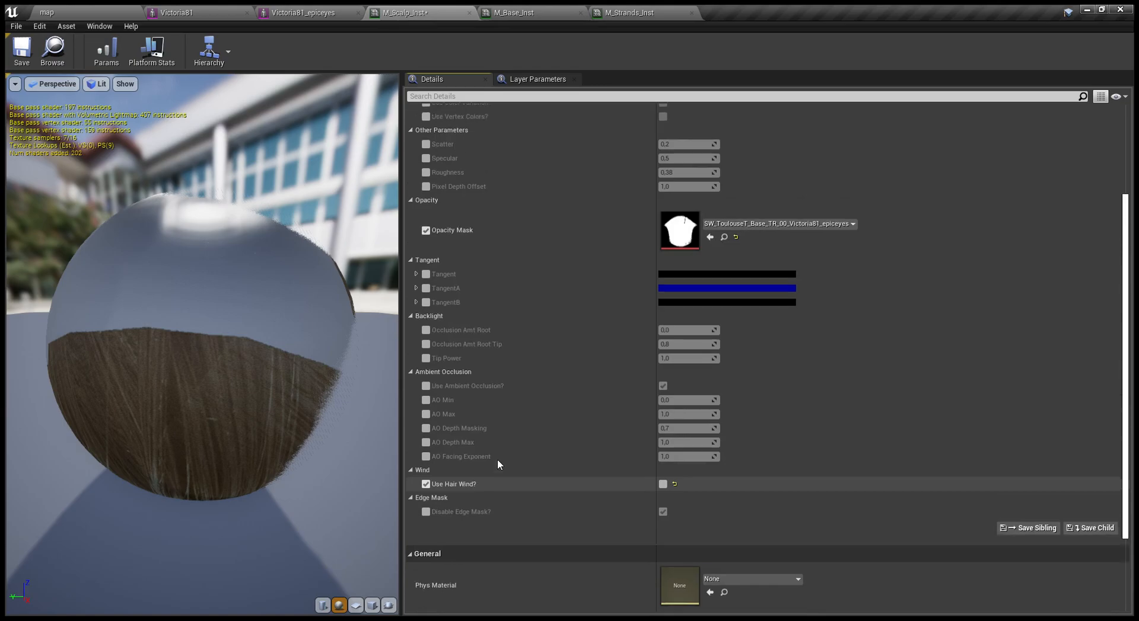
scroll(545, 406, up, 2)
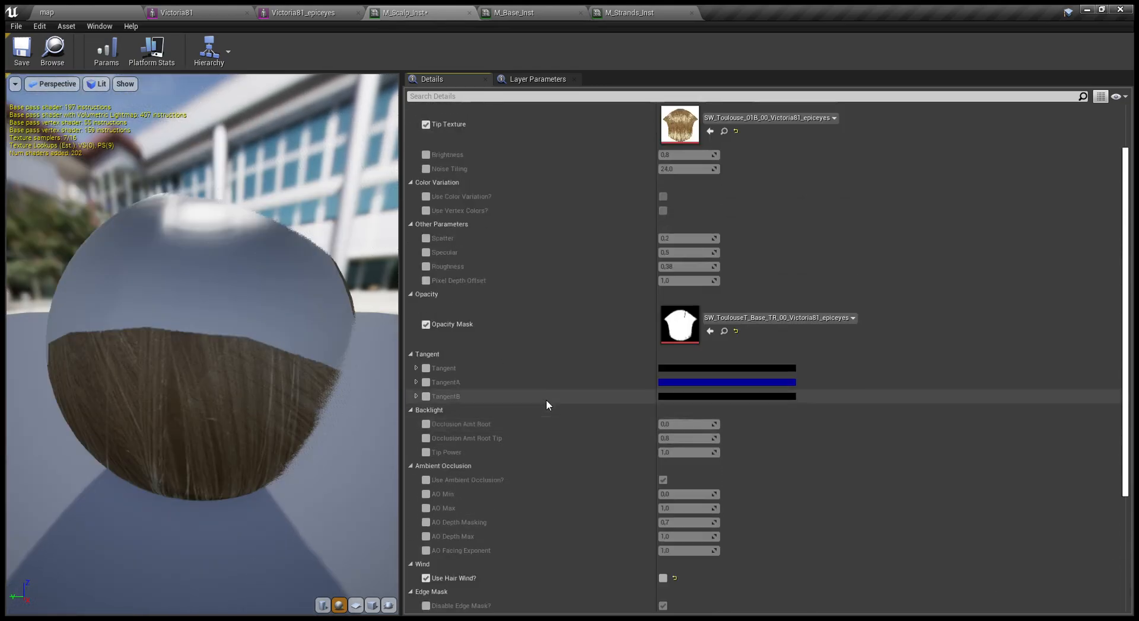
scroll(545, 406, up, 3)
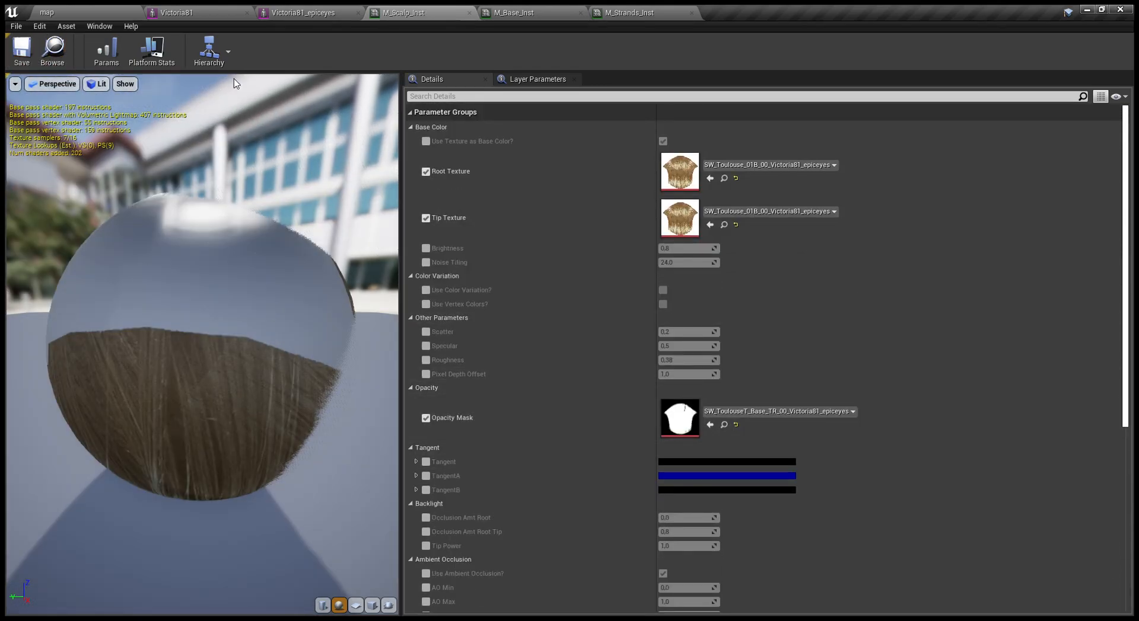
- Look through the opacity, wind and edge mask parameters of M_Base_Inst and return to the Victoria81_epiceyes mesh
click(550, 7)
scroll(539, 375, down, 5)
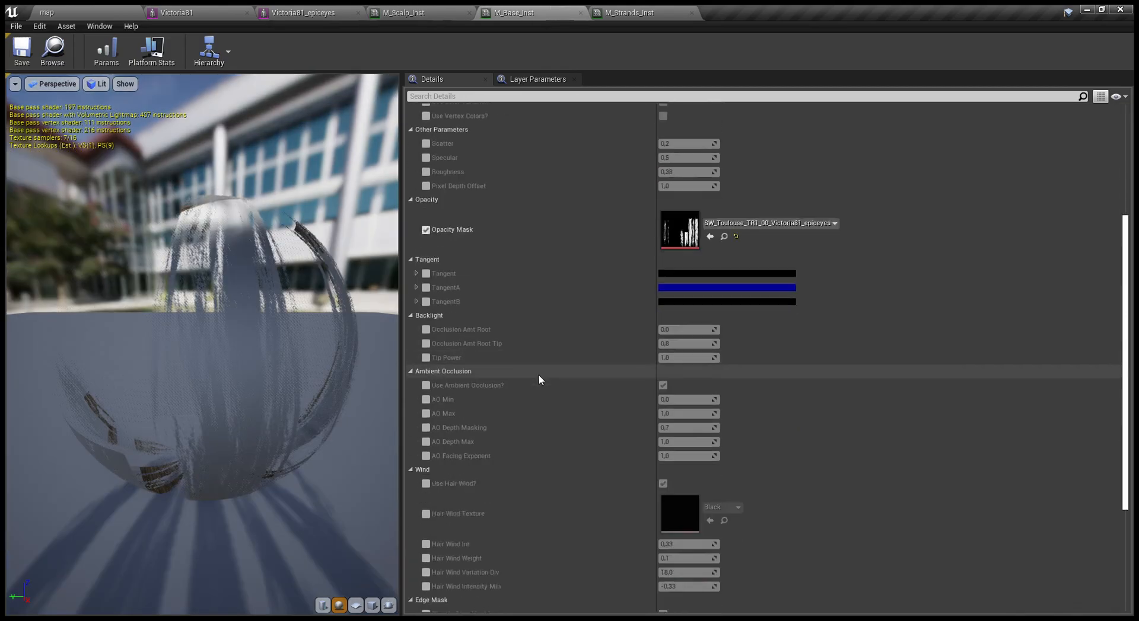
scroll(583, 352, down, 1)
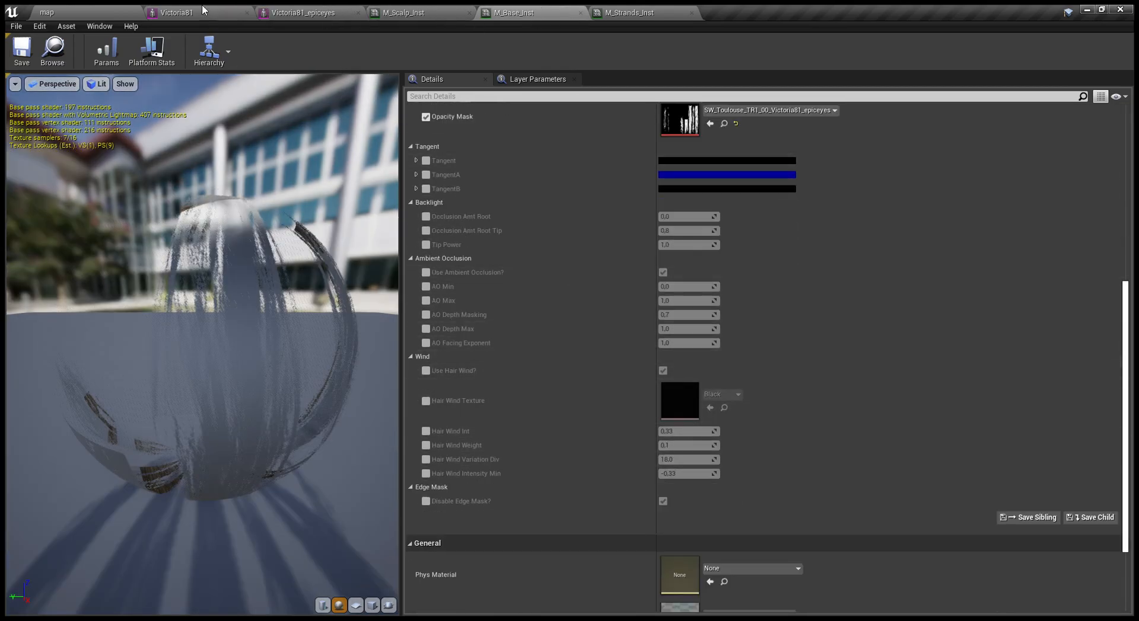
click(270, 10)
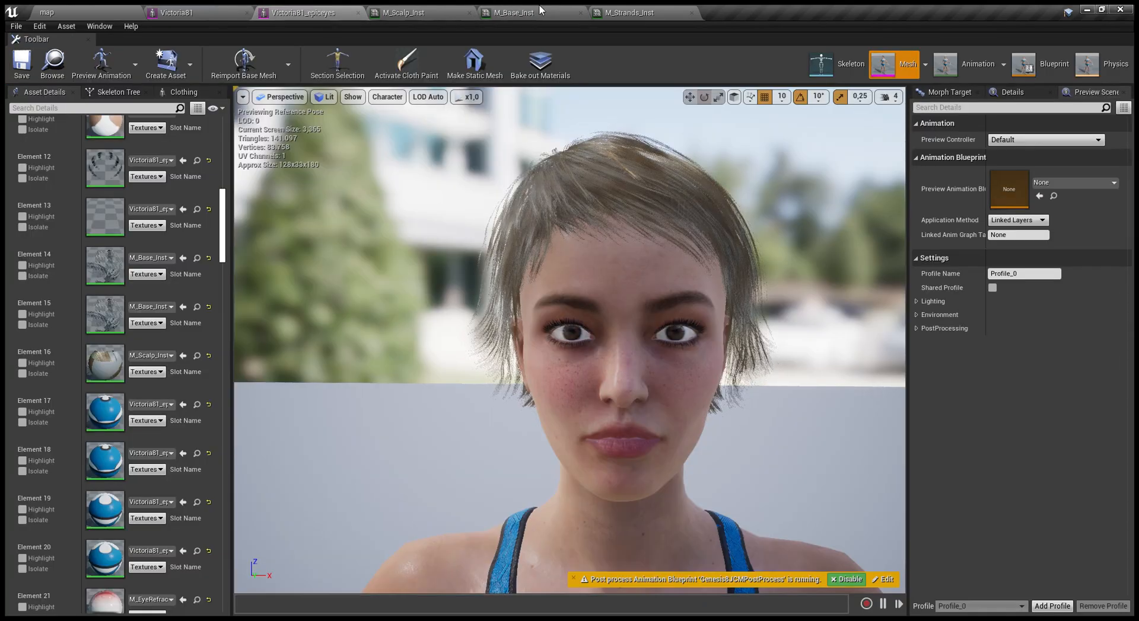
- Override Hair Wind Weight in M_Base_Inst to 1.0, save the instance and check the hair on the Victoria81_epiceyes mesh
click(539, 11)
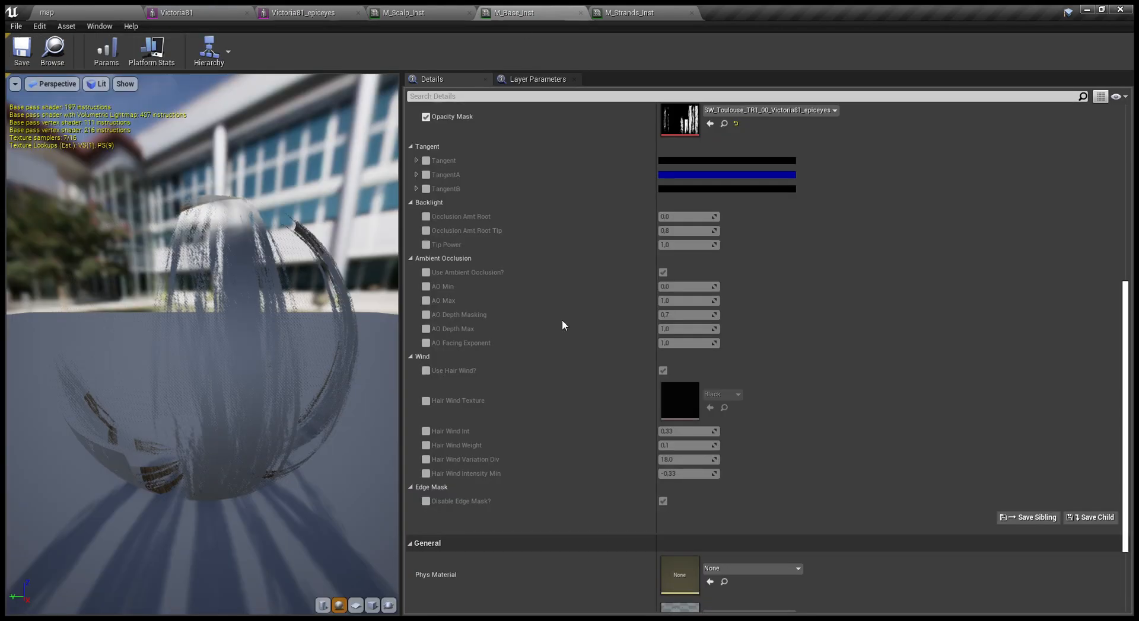
click(425, 431)
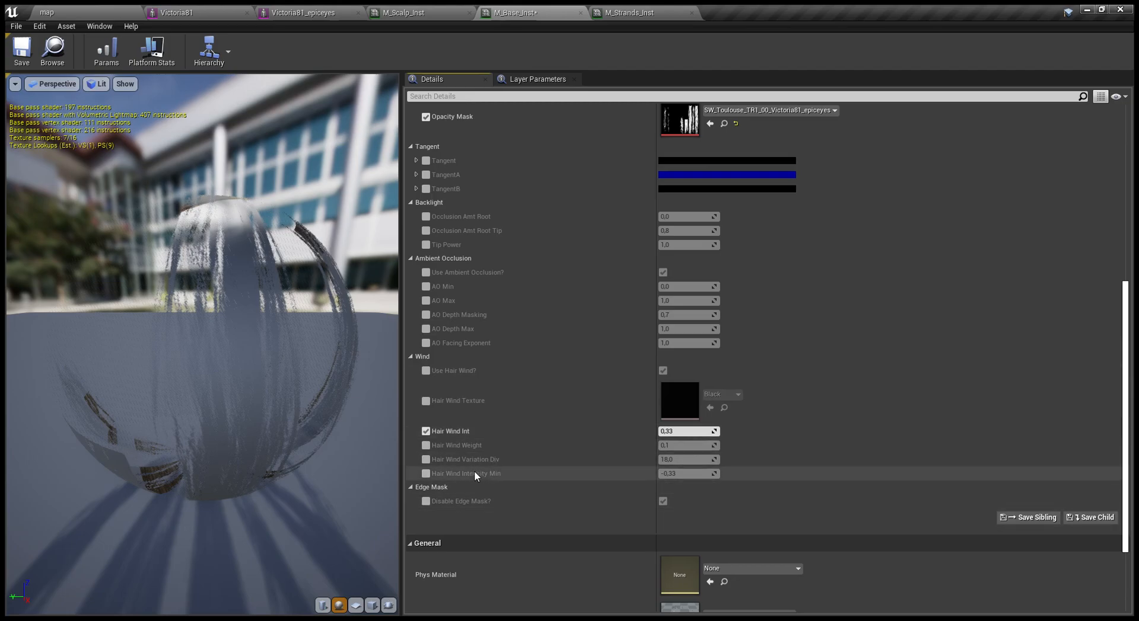
click(426, 445)
click(426, 431)
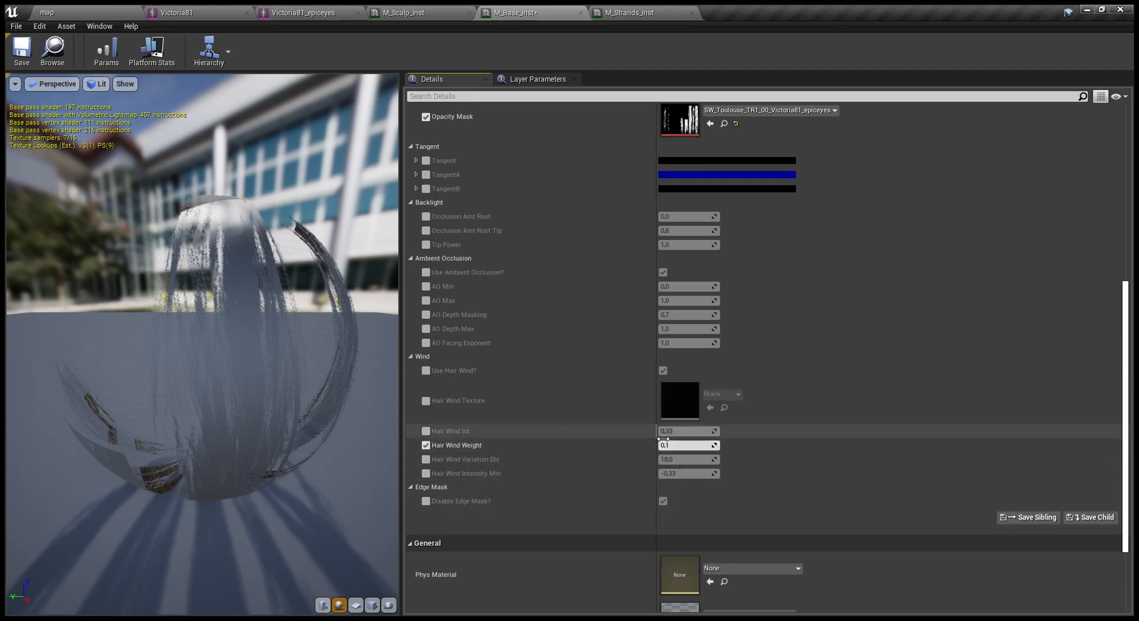
click(22, 50)
click(282, 11)
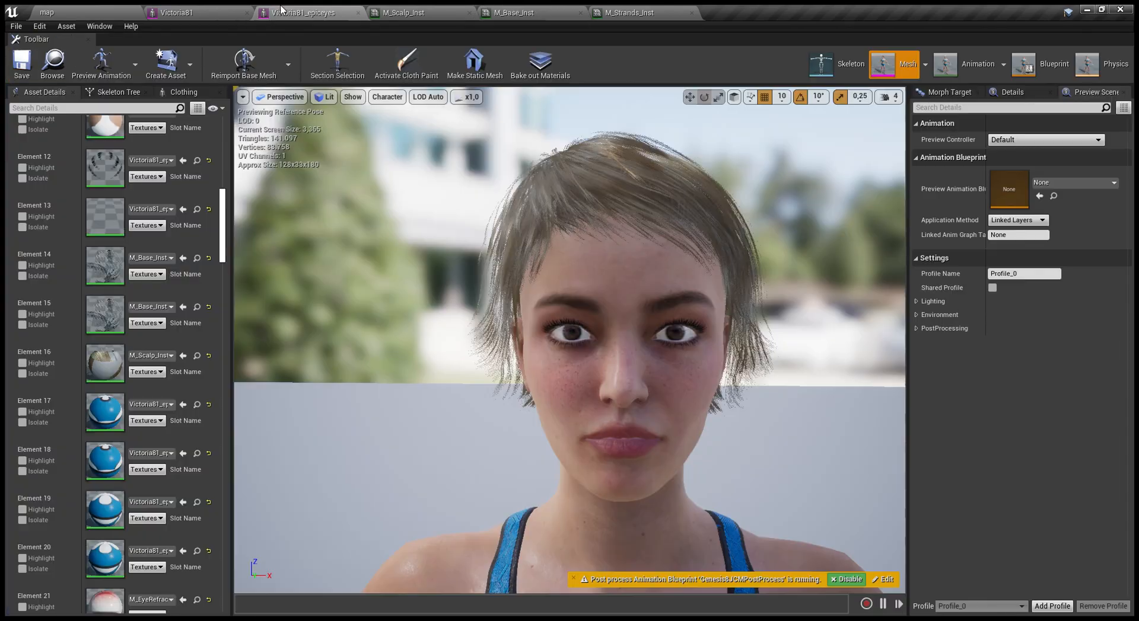
- Override Use Hair Wind? and Hair Wind Texture in M_Base_Inst, assign SW_Toulouse_TR1_00_Victoria81_epiceyes as the wind texture, save and check the mesh
click(530, 10)
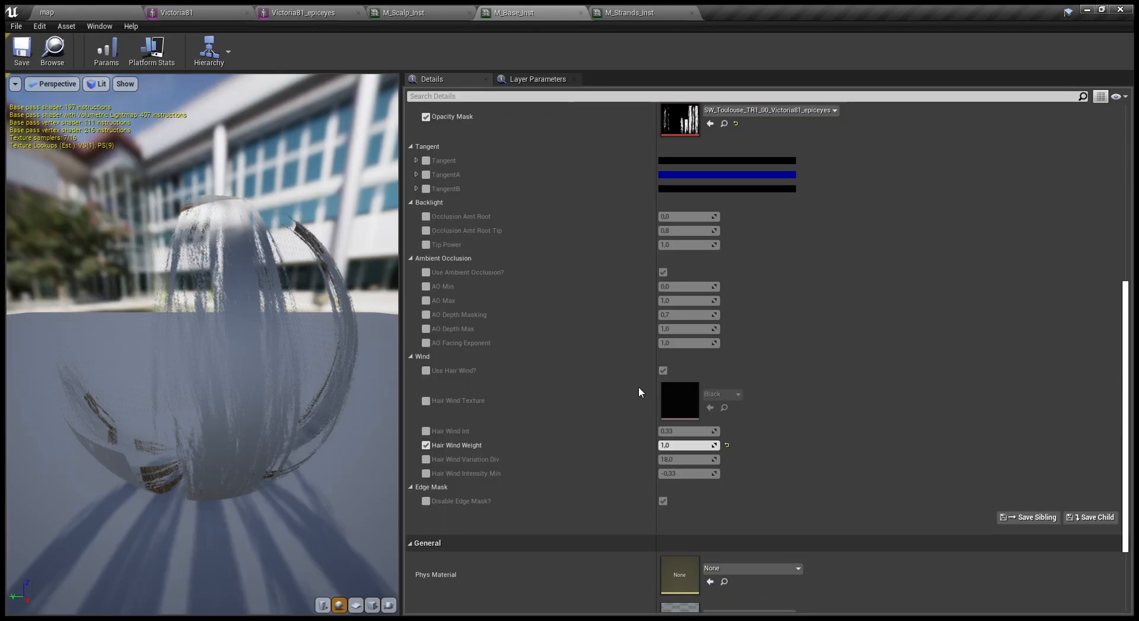
click(425, 371)
click(426, 400)
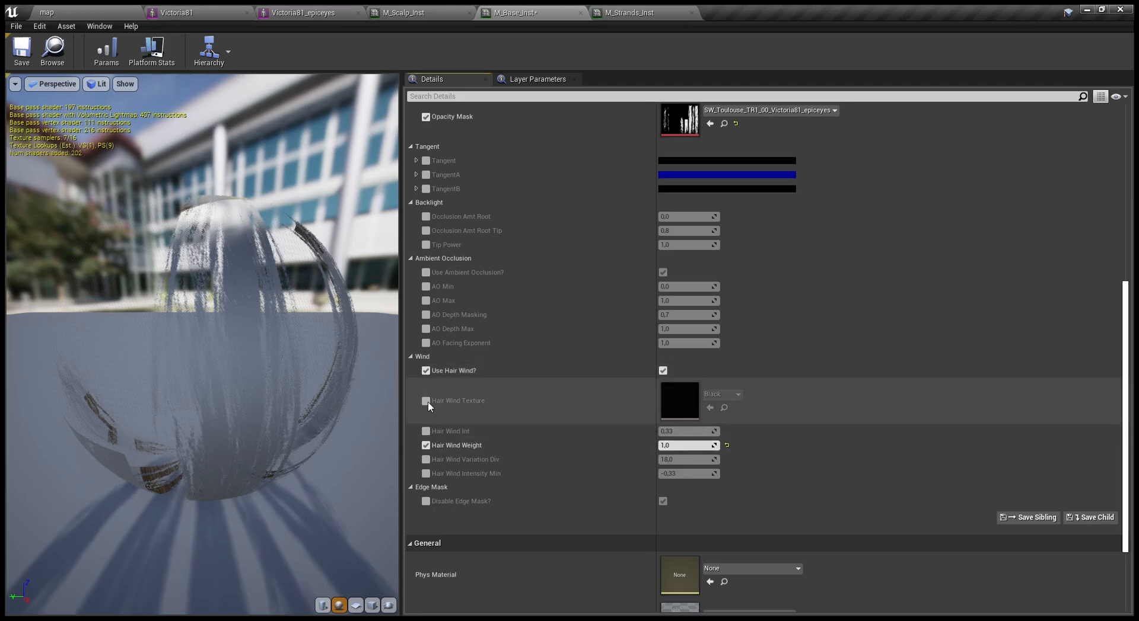
click(46, 12)
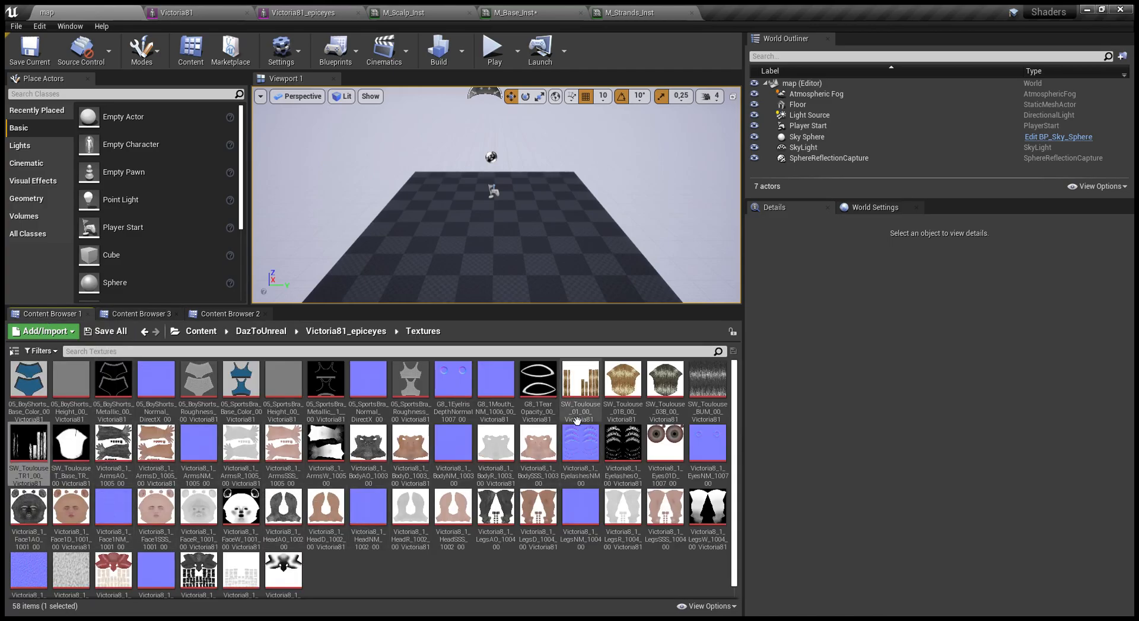
click(29, 451)
click(558, 8)
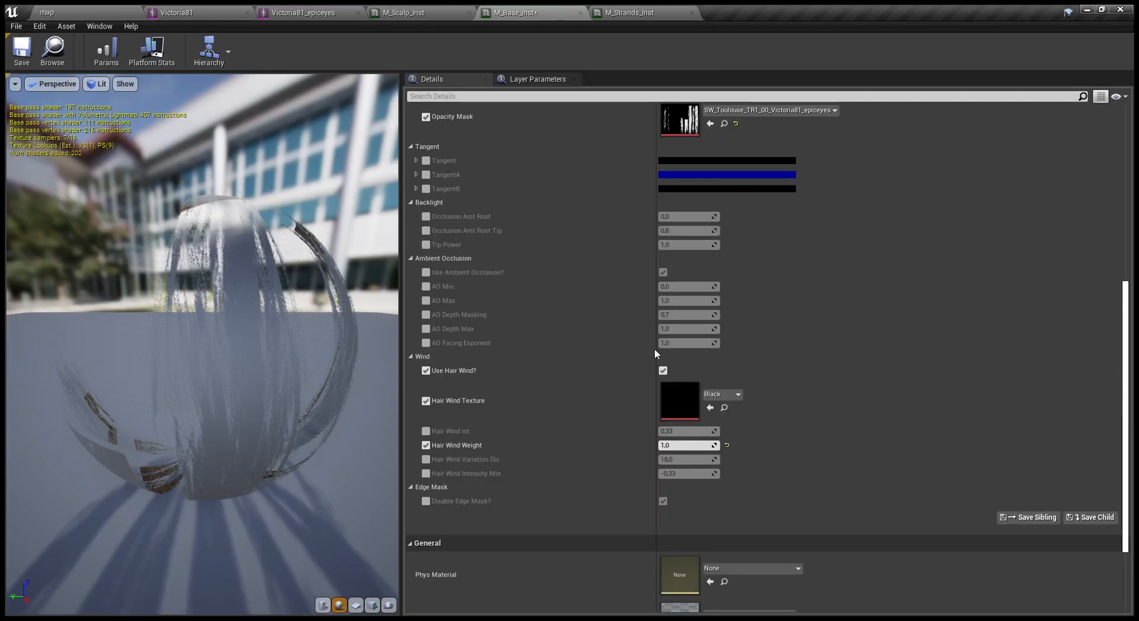
click(709, 407)
click(21, 49)
click(326, 11)
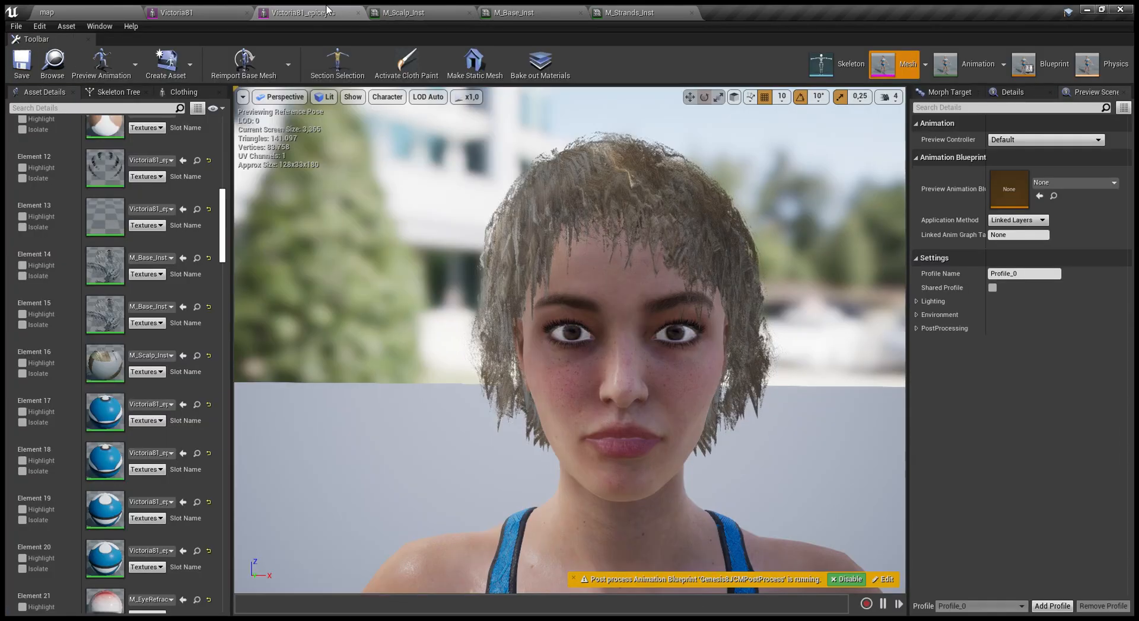
- Reset Hair Wind Weight in M_Base_Inst to its default of 0.1, save the instance and check the hair on the mesh
click(515, 11)
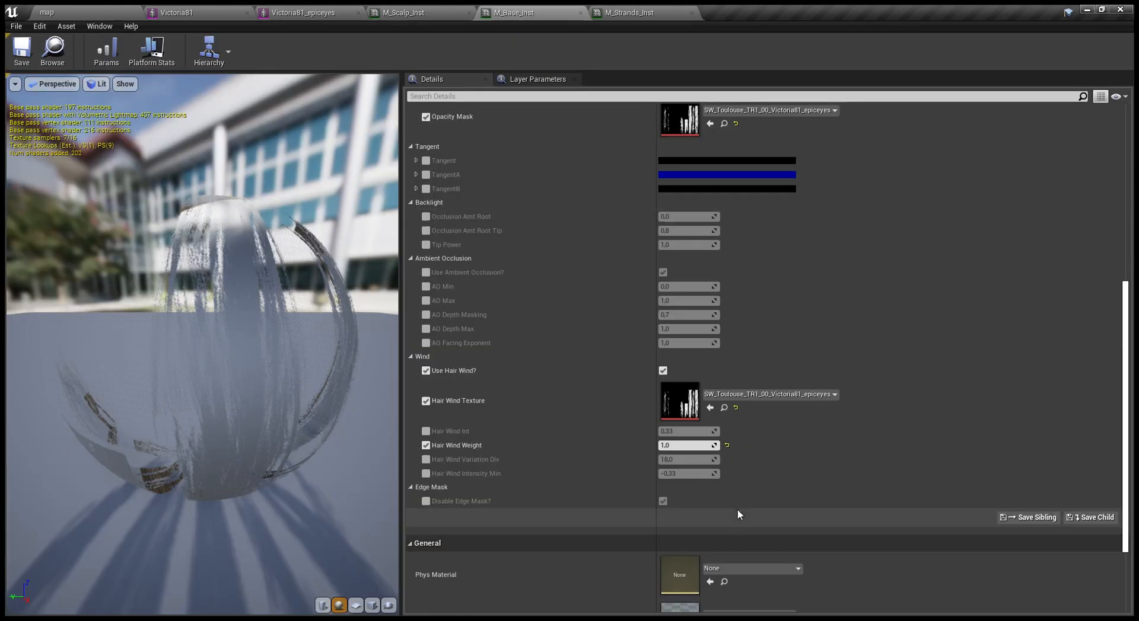
click(726, 445)
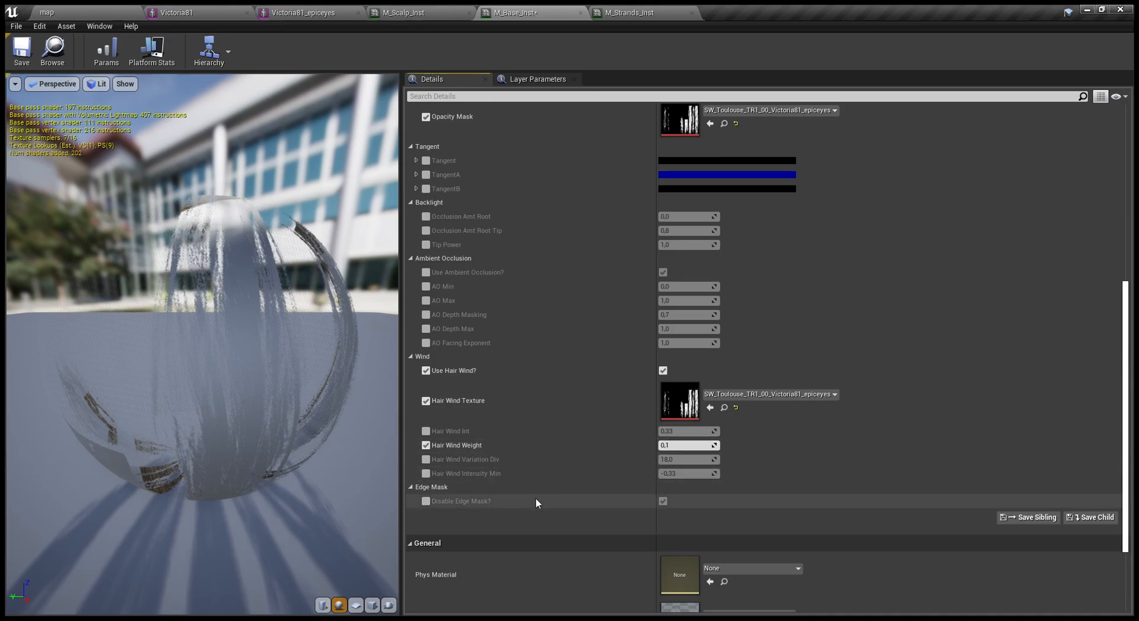
click(22, 57)
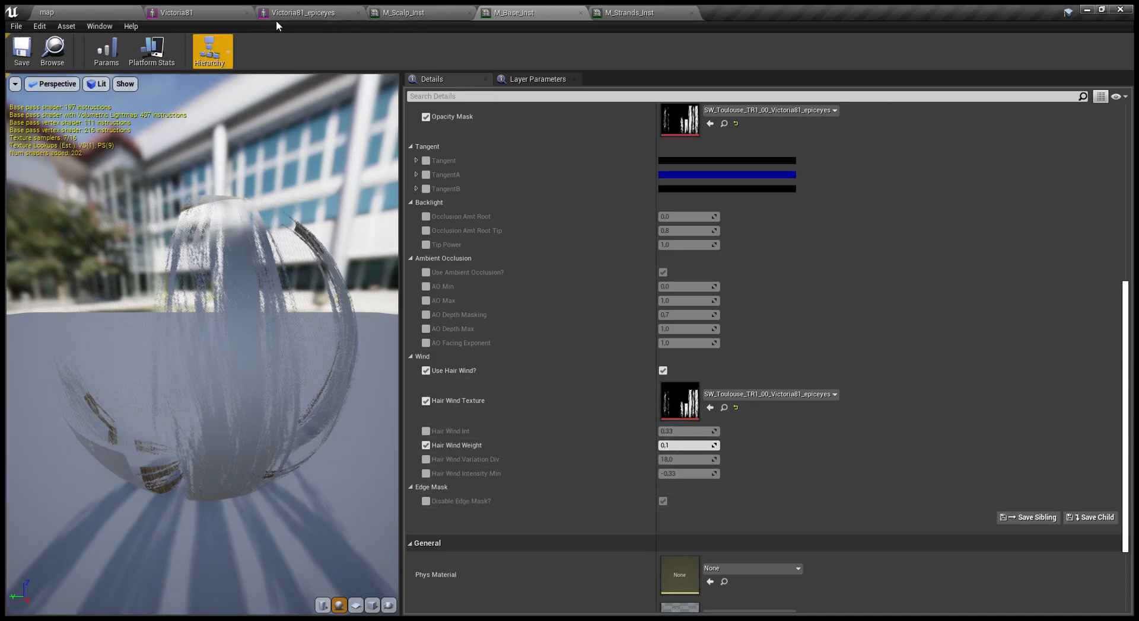
click(304, 12)
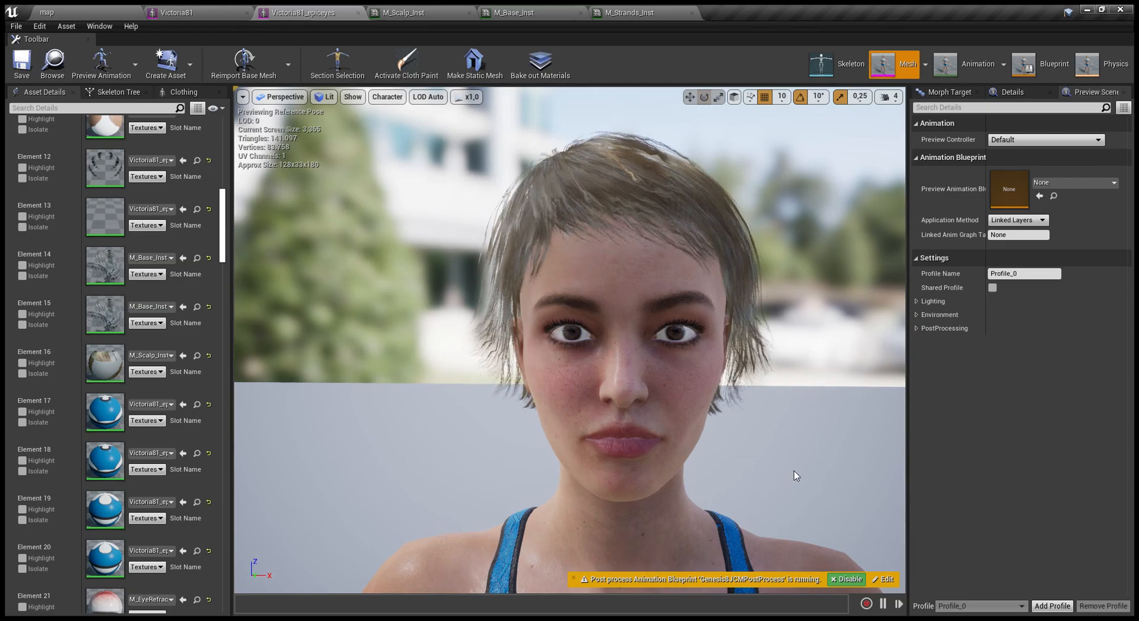
- Switch Use Hair Wind? off in M_Base_Inst, save the instance and inspect the hair on the Victoria81_epiceyes mesh
click(508, 10)
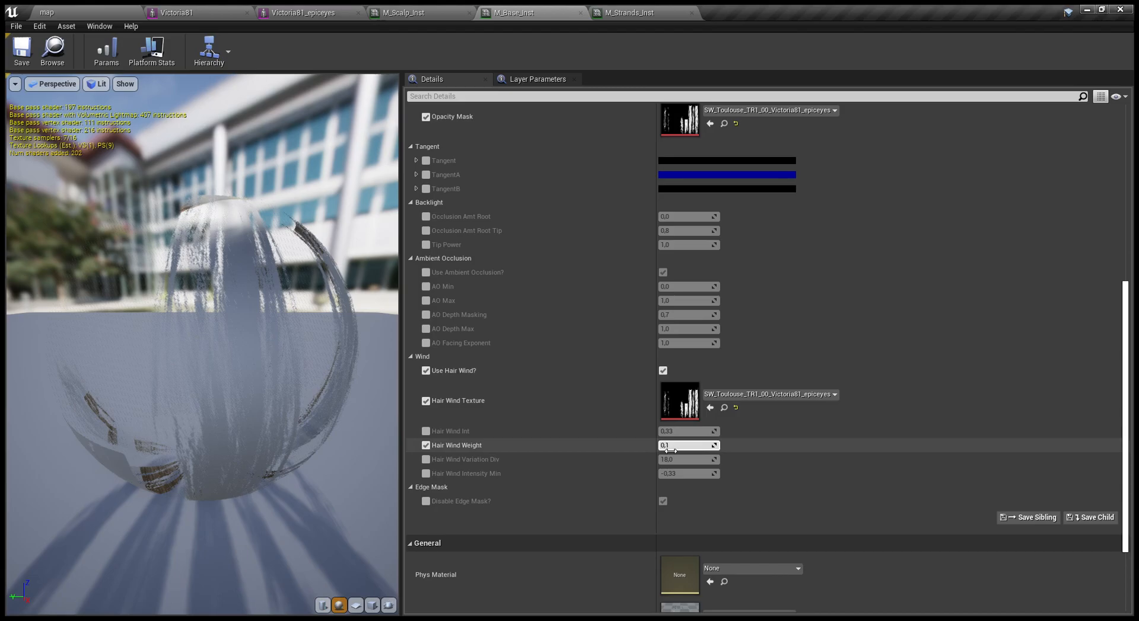
click(662, 371)
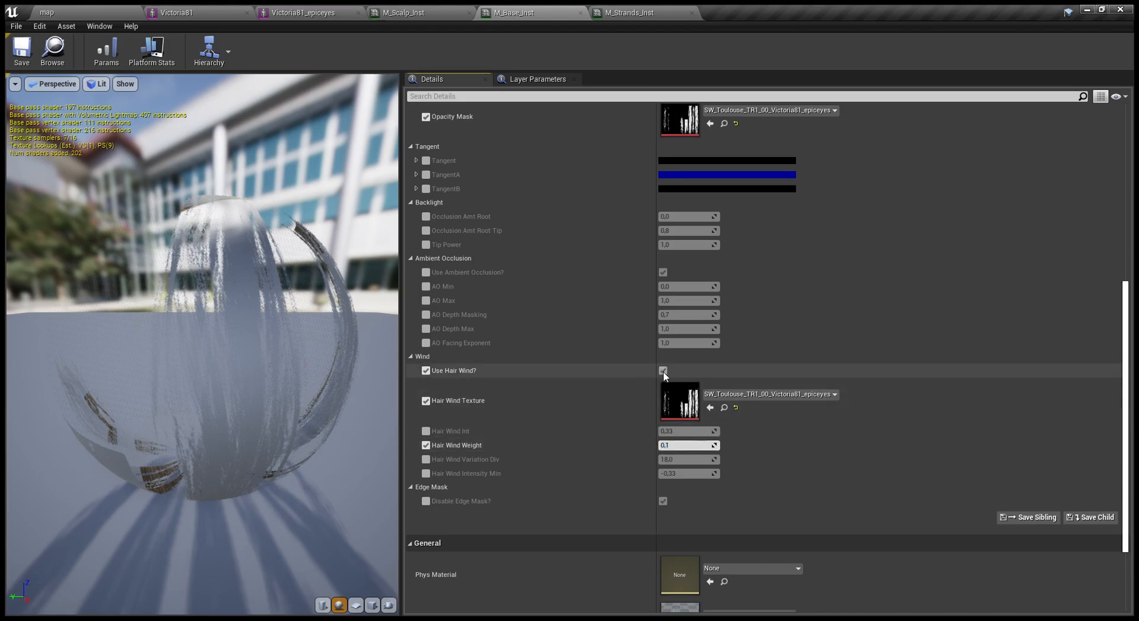
click(22, 58)
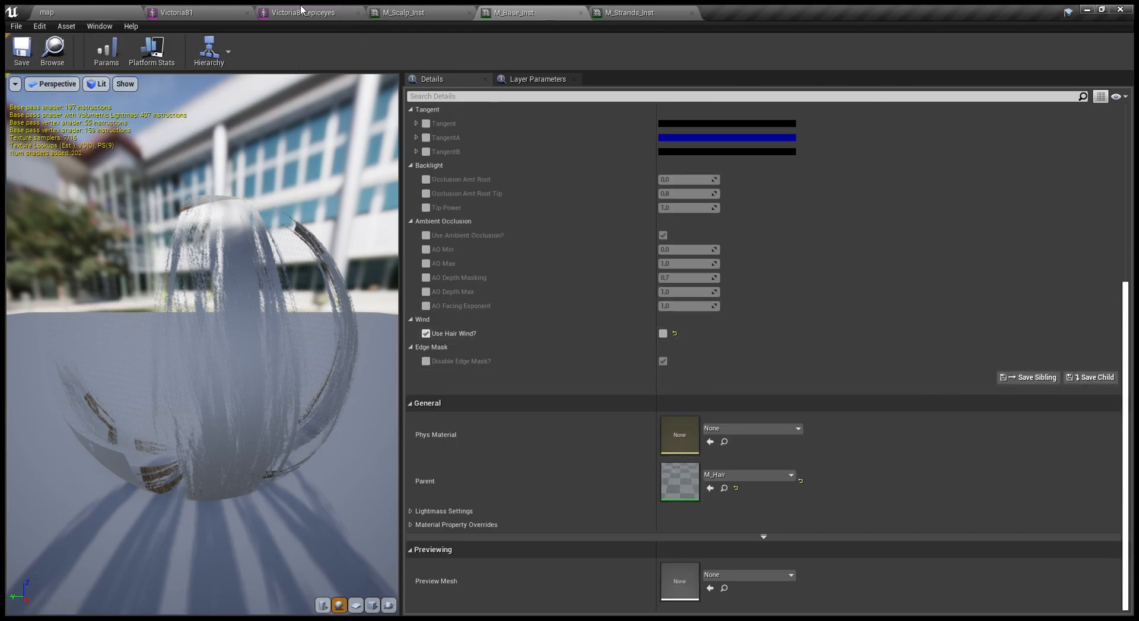
click(309, 12)
alt+drag(808, 333, 839, 334)
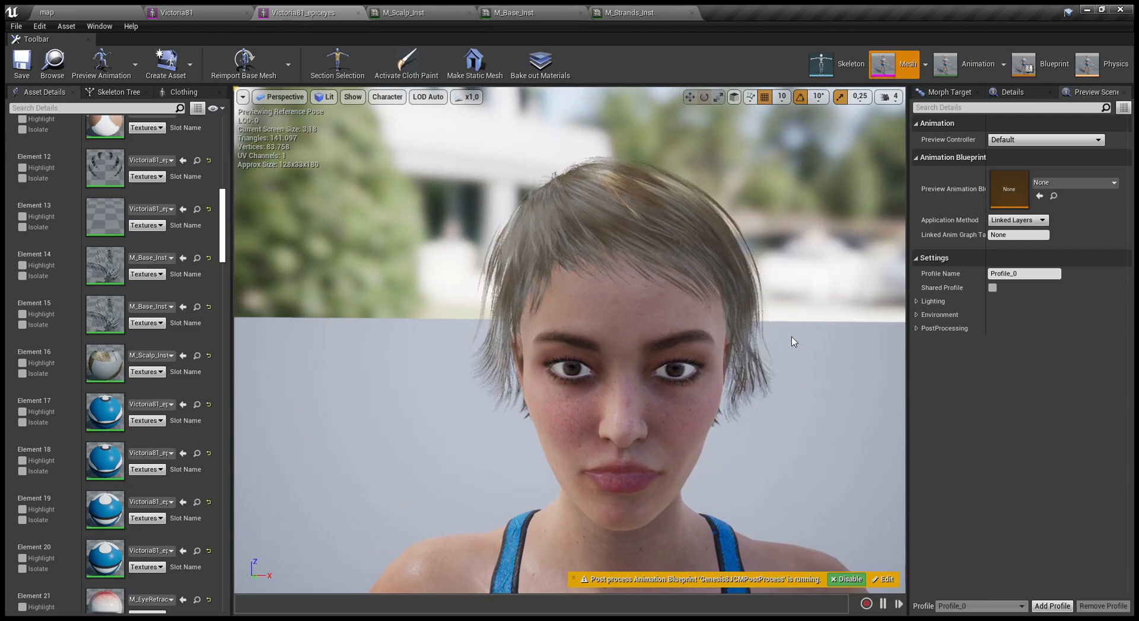
- Override Use Texture as Base Color? in M_Base_Inst to off, save the instance and inspect the hair on the mesh
click(552, 10)
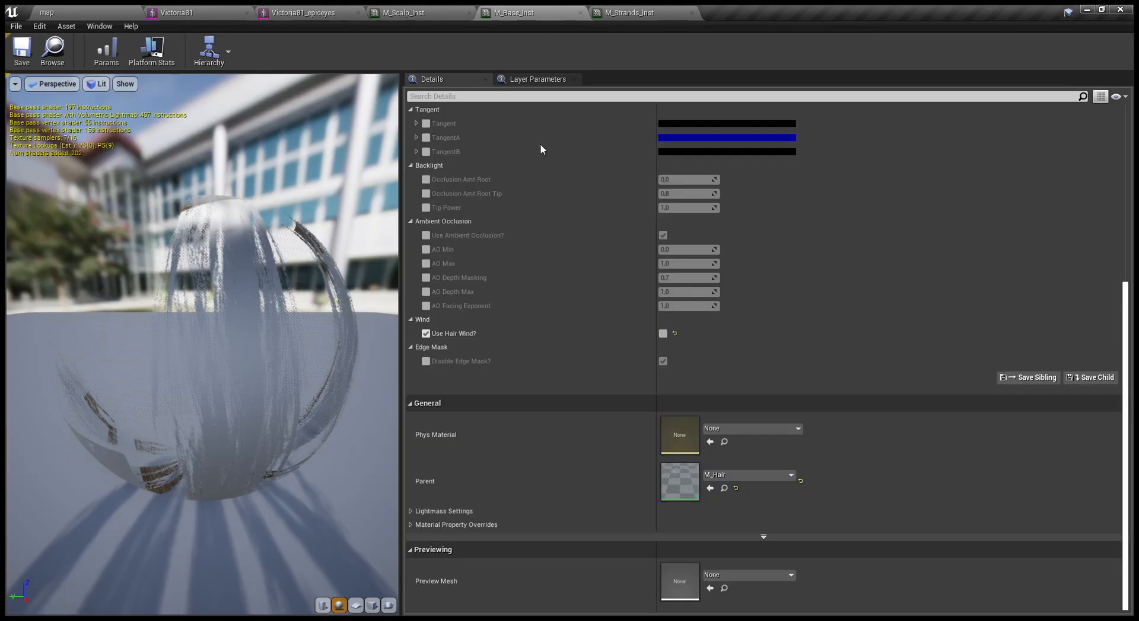
scroll(539, 171, up, 10)
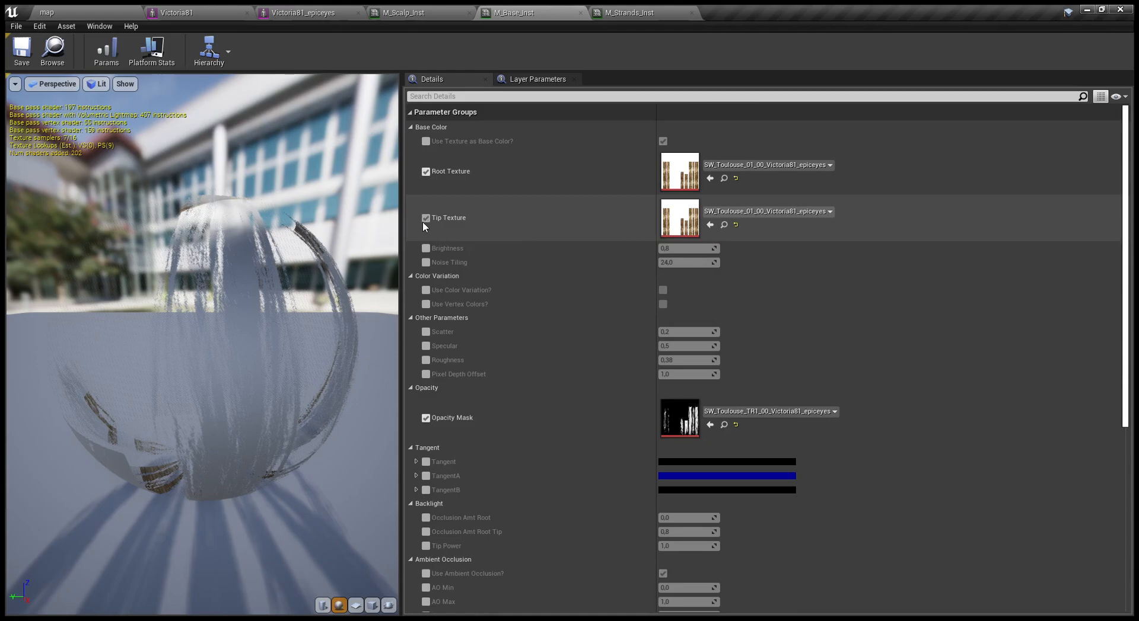
click(426, 141)
click(663, 142)
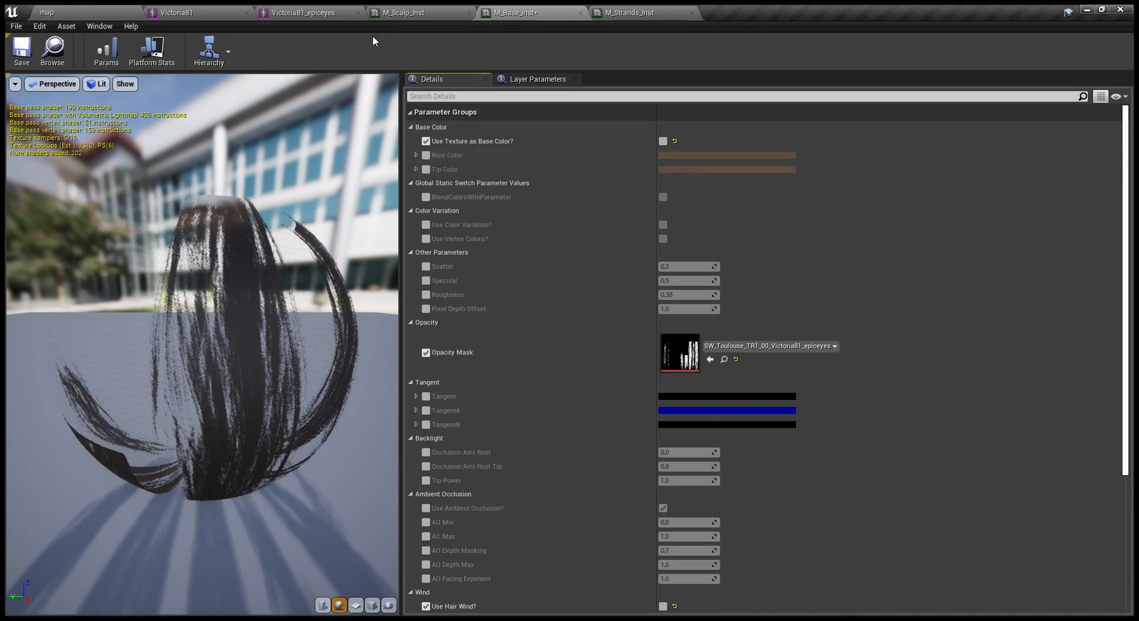
click(20, 48)
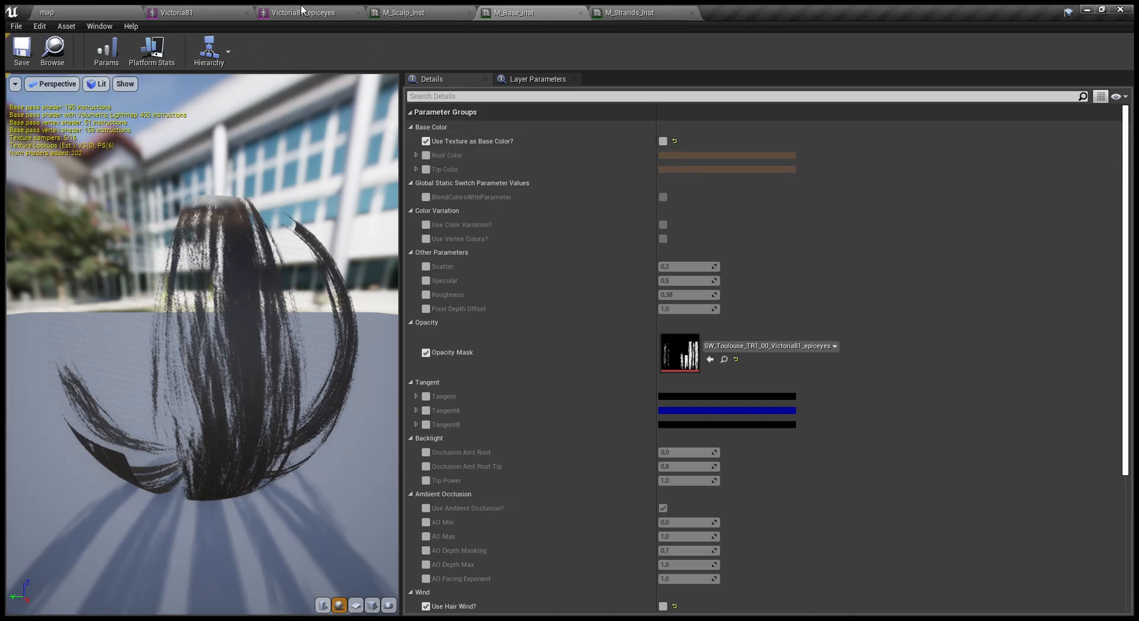
click(302, 12)
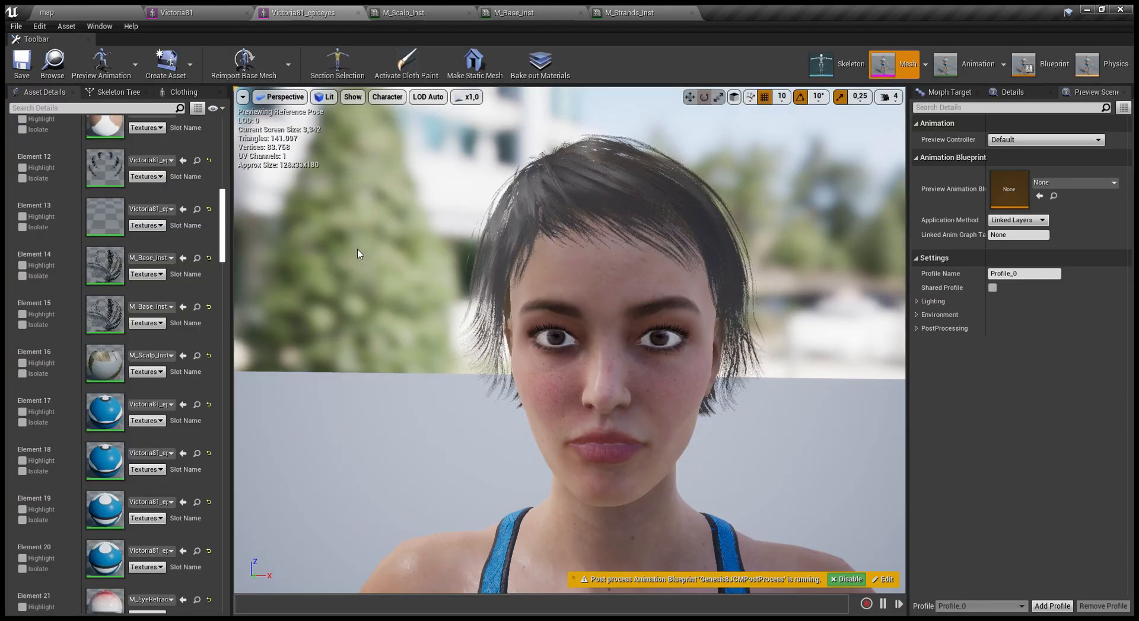
mouse_move(355, 255)
alt+mouse_down()
mouse_move(557, 255)
mouse_move(356, 255)
alt+mouse_up()
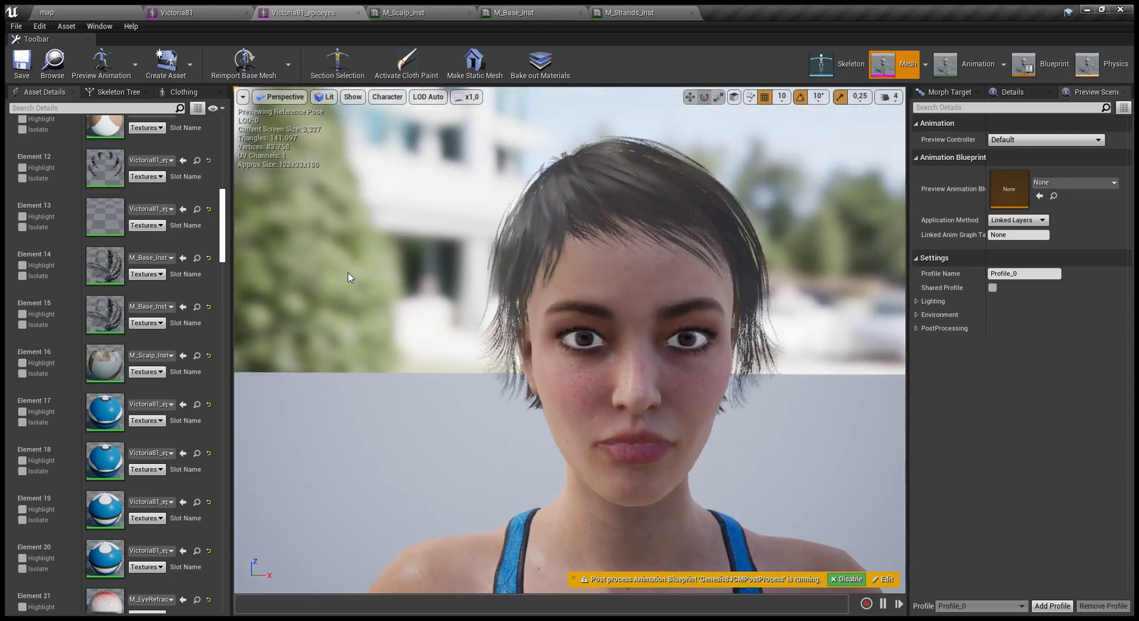
- Switch Use Texture as Base Color? back on in M_Base_Inst, save the instance and return to the Victoria81_epiceyes mesh
click(514, 12)
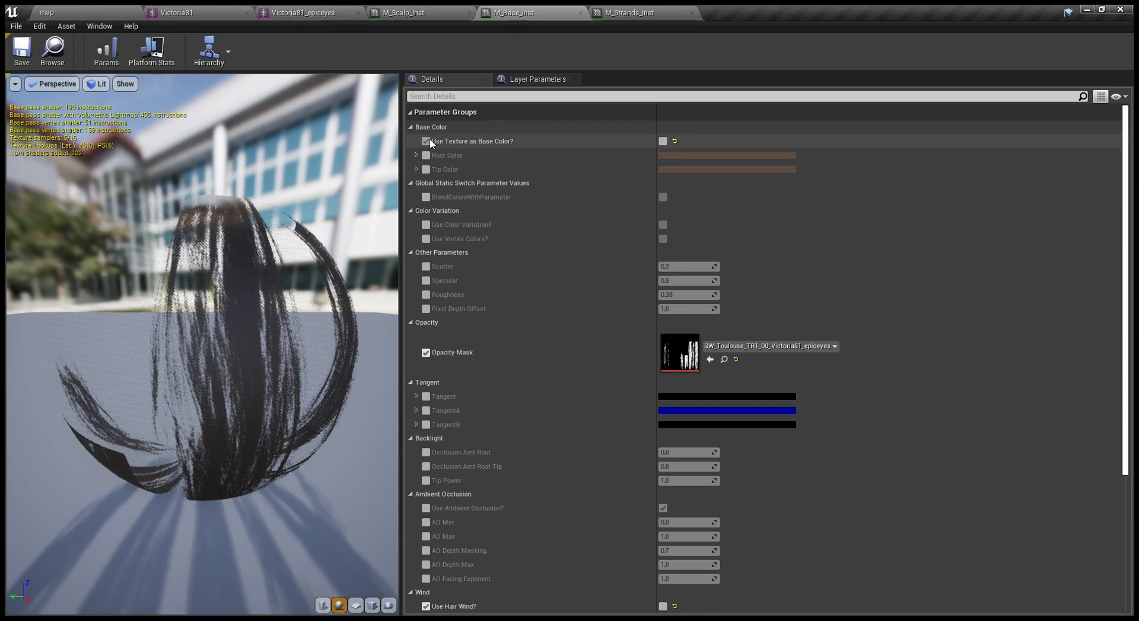
click(660, 141)
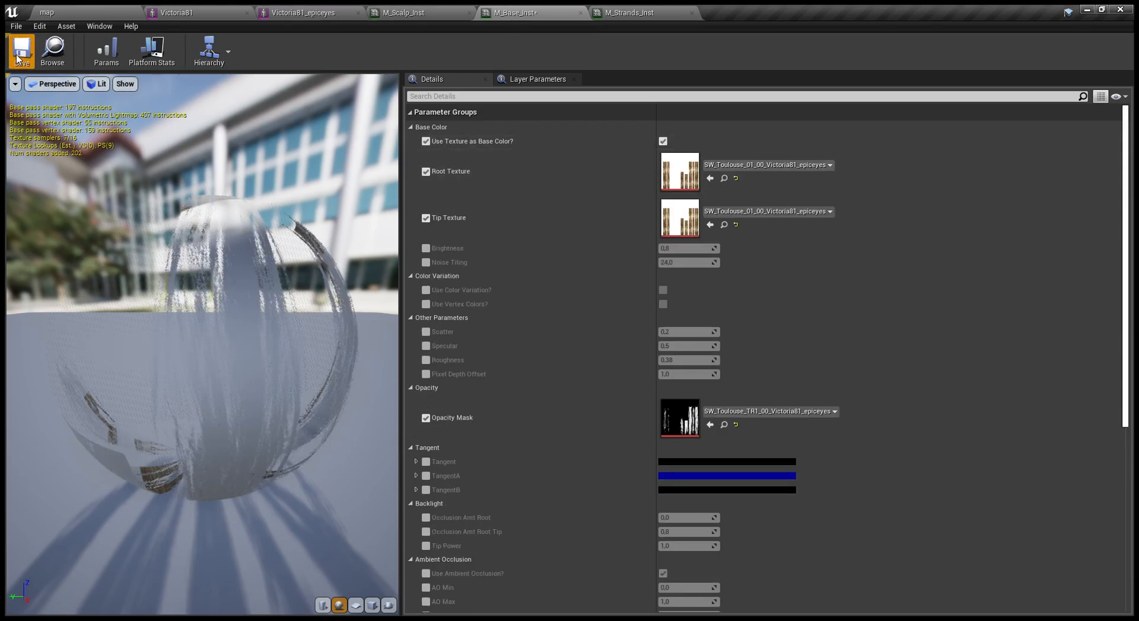
click(321, 12)
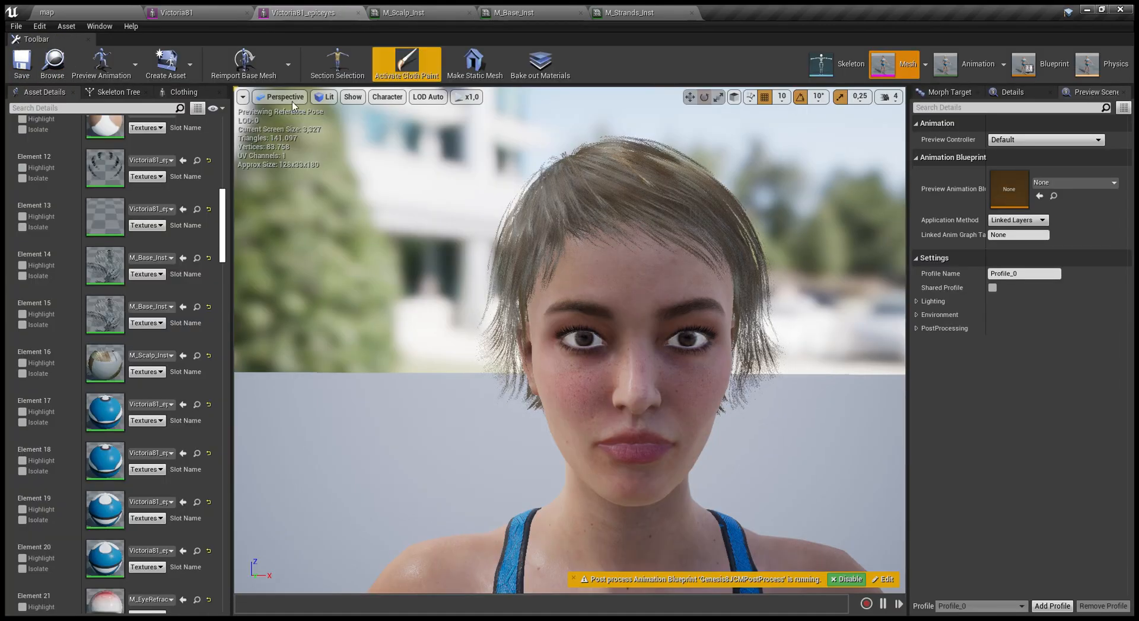
- Compare the hair and eyes of the original Victoria81 mesh with those of Victoria81_epiceyes, and return to the map level
click(235, 13)
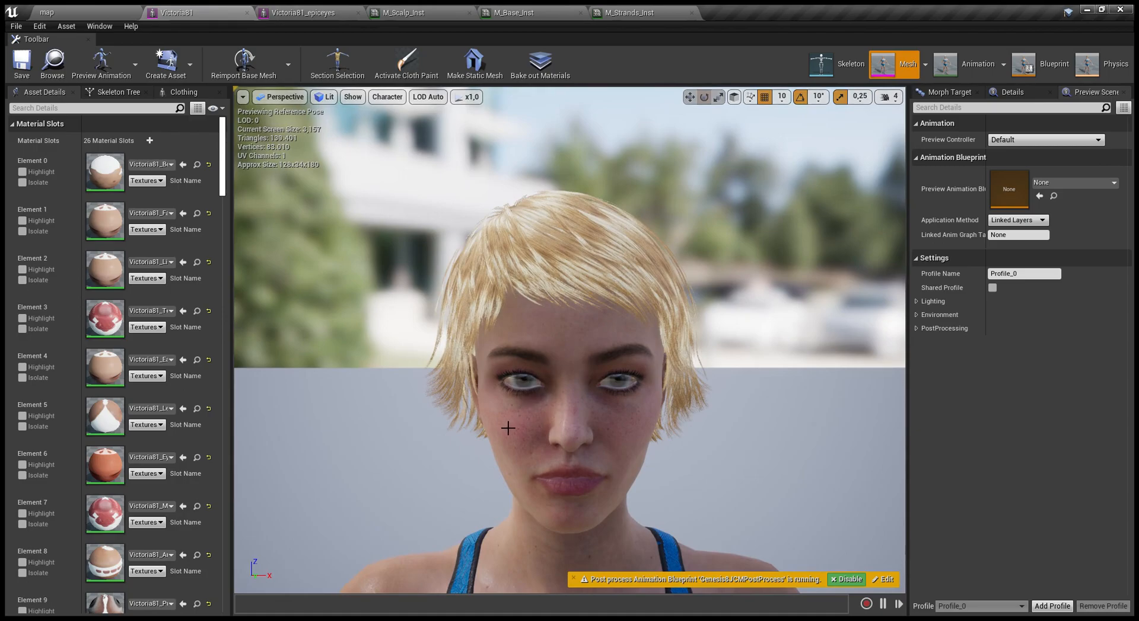
scroll(508, 428, up, 5)
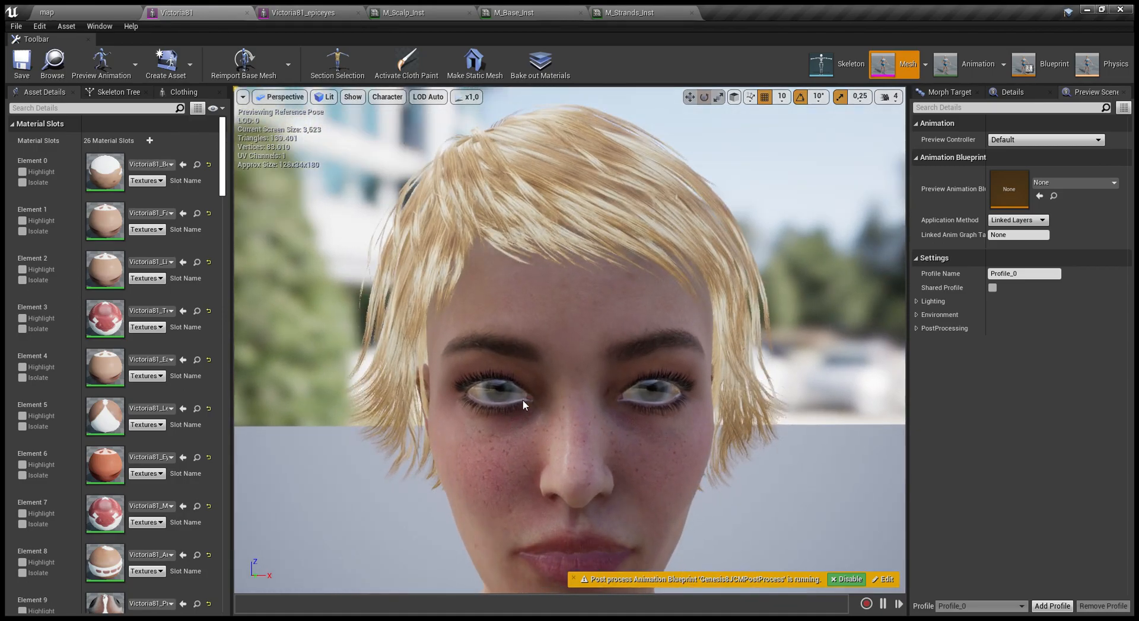
click(303, 11)
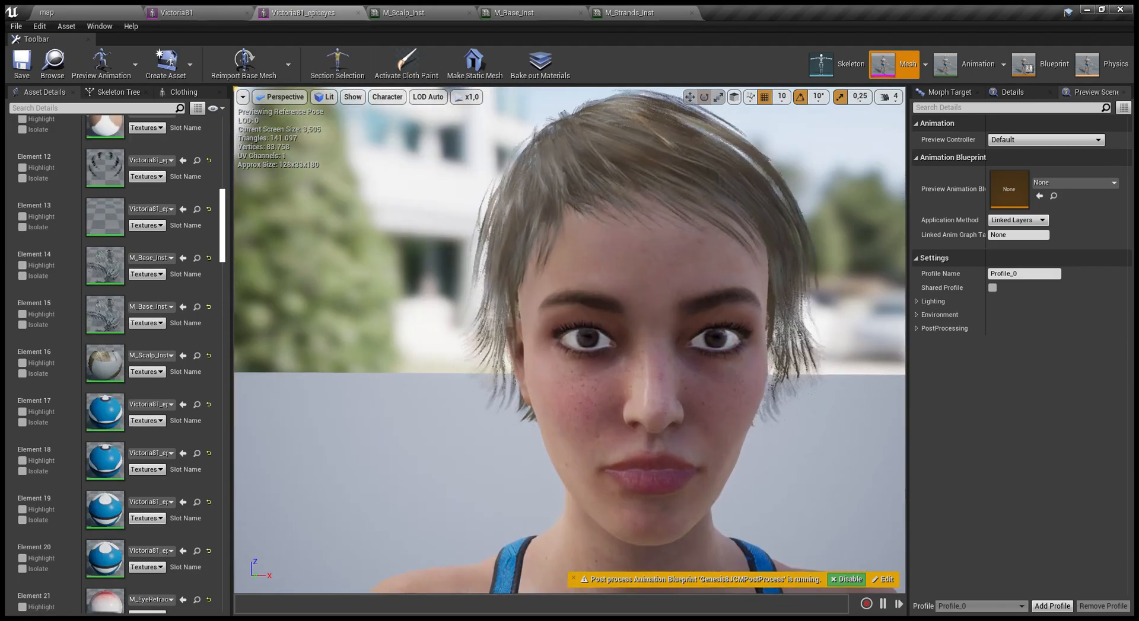
alt+drag(551, 137, 550, 166)
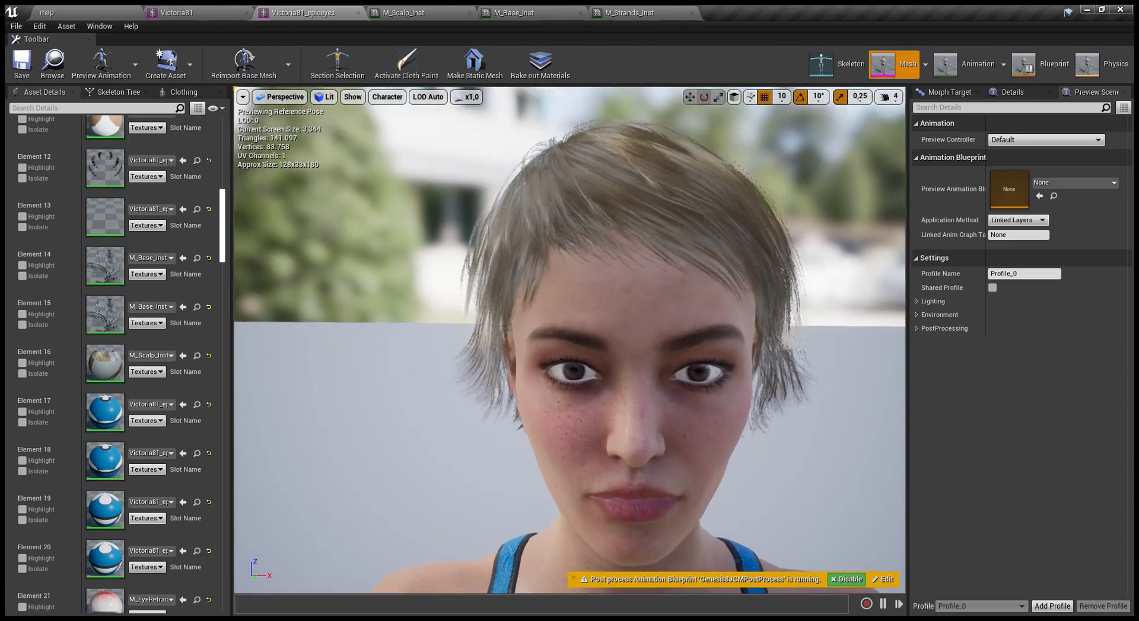
alt+drag(417, 190, 417, 213)
scroll(513, 304, down, 3)
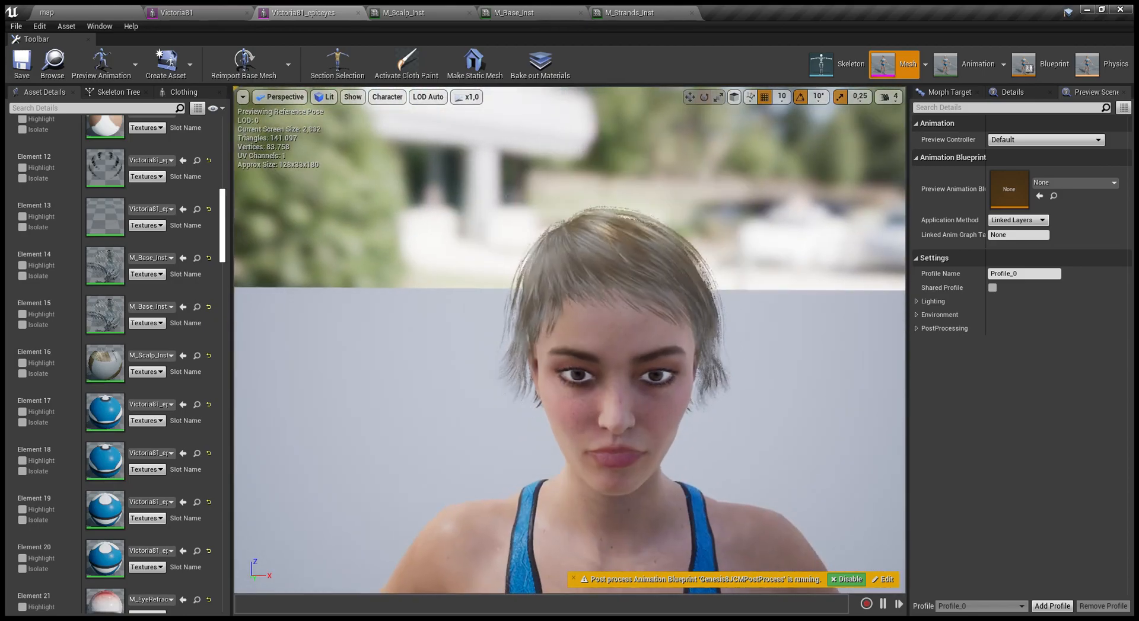
scroll(514, 304, up, 3)
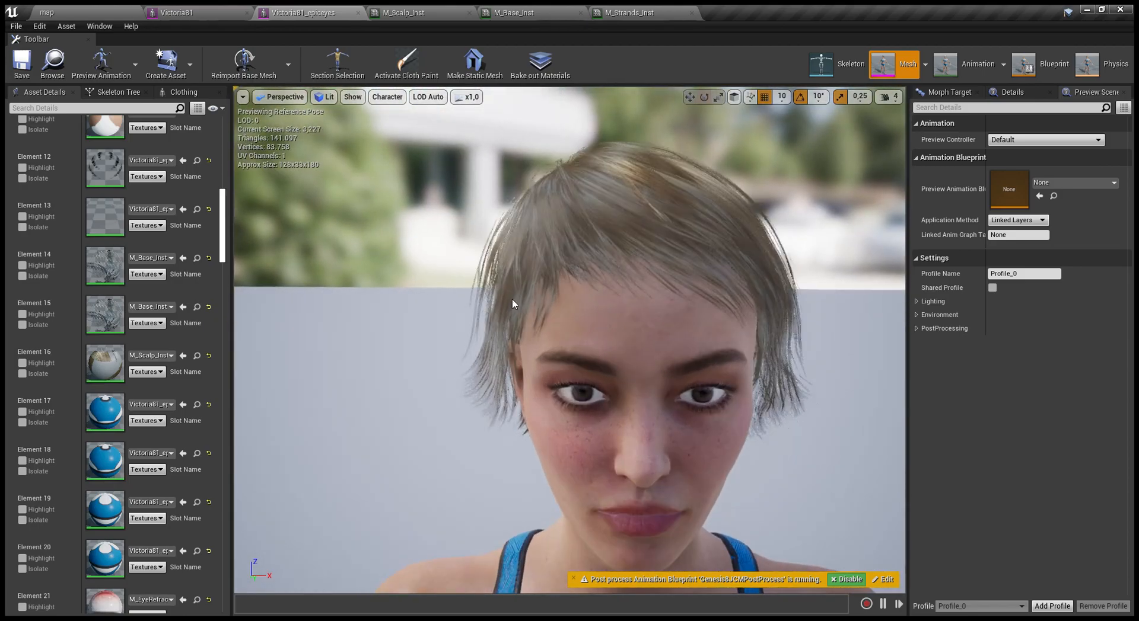
mouse_move(513, 304)
alt+mouse_down()
mouse_move(450, 305)
mouse_move(529, 307)
mouse_move(421, 303)
mouse_move(501, 305)
alt+mouse_up()
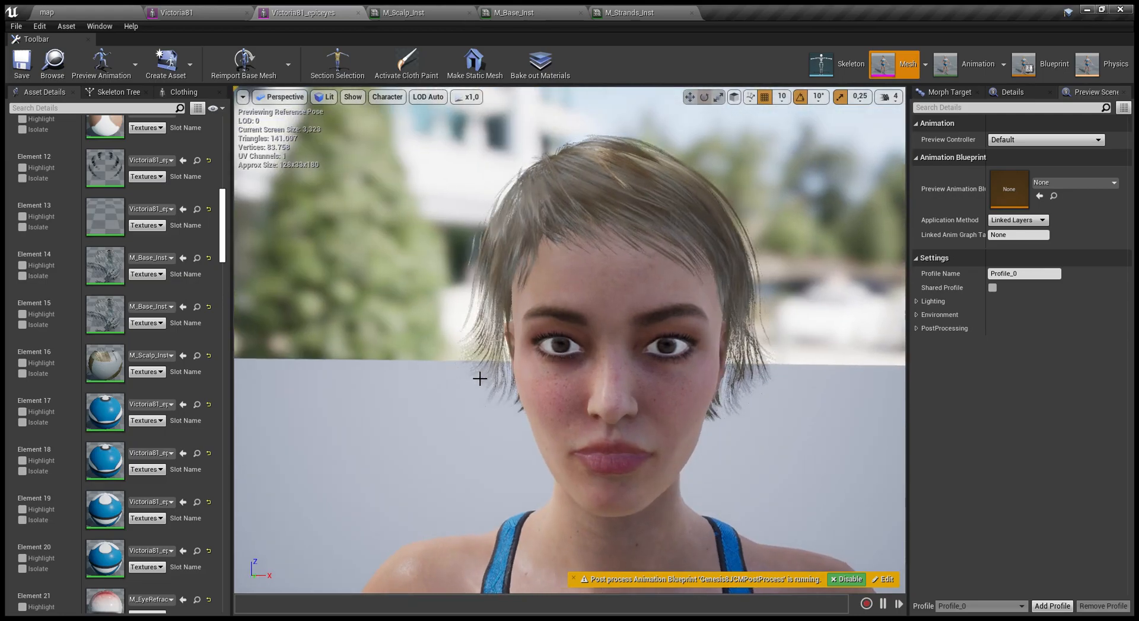
scroll(480, 376, up, 1)
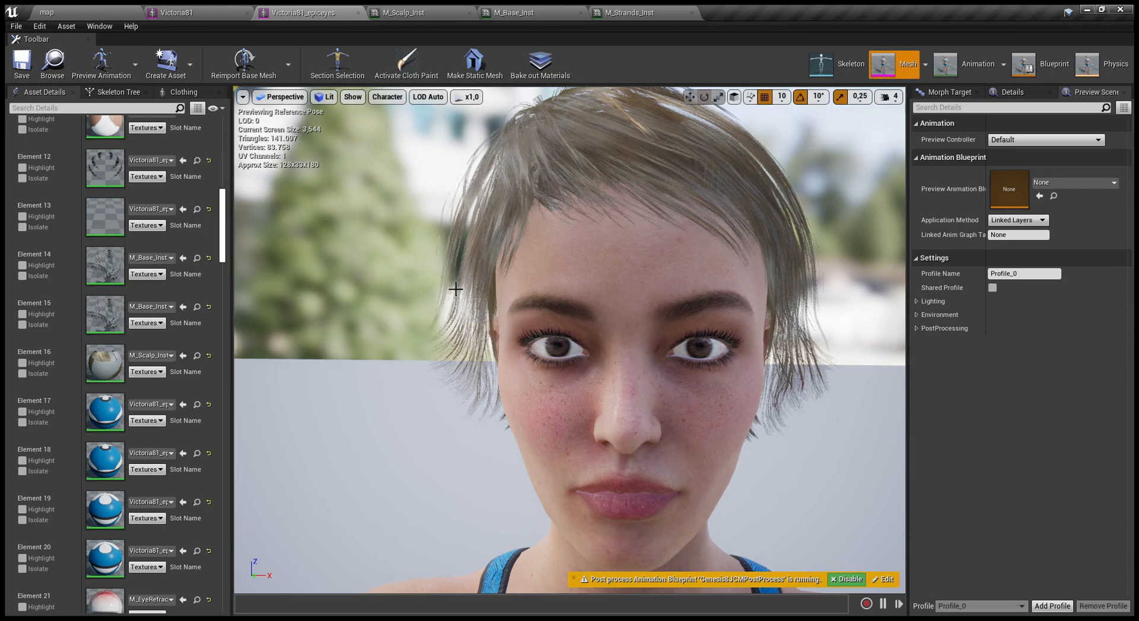
click(89, 9)
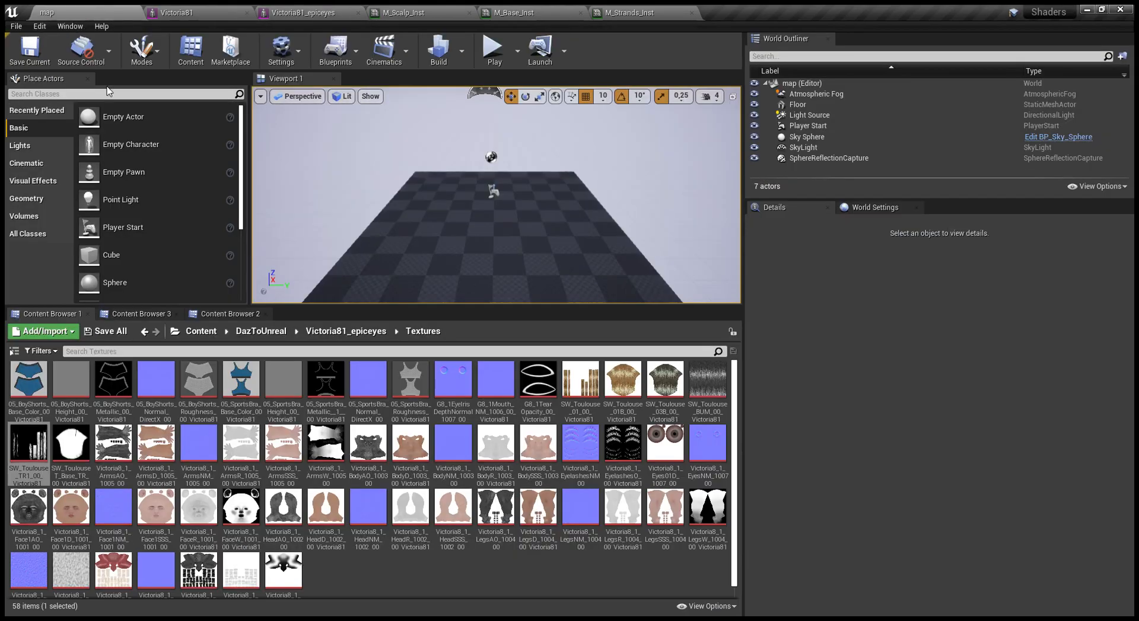
- Open the Game/Victoria8_1 folder in the second content browser
click(116, 313)
click(243, 332)
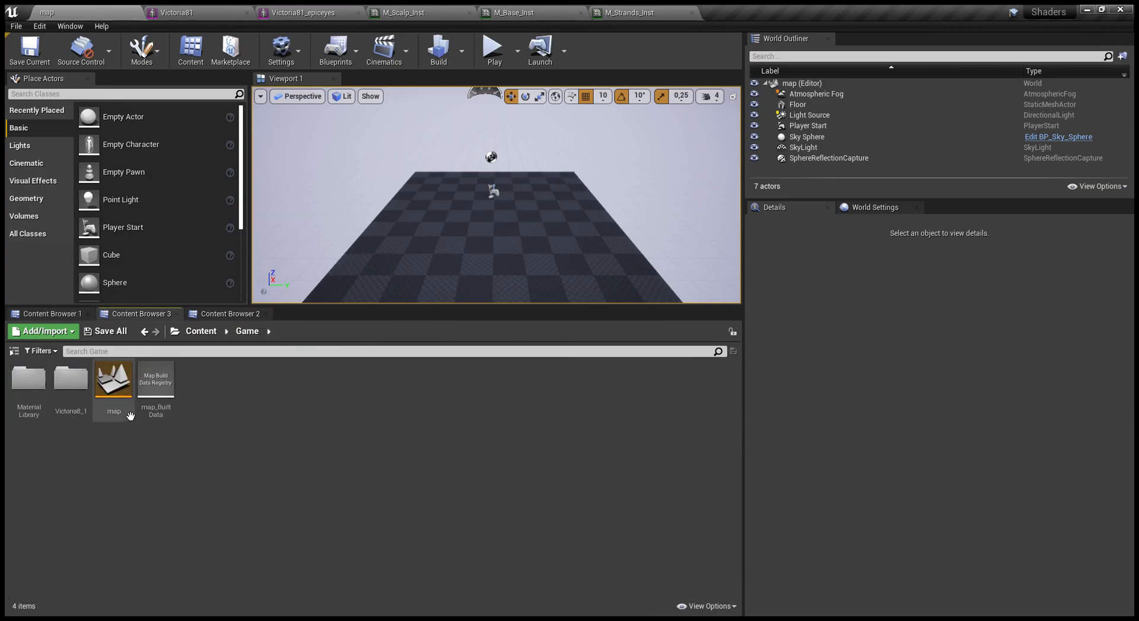
click(44, 316)
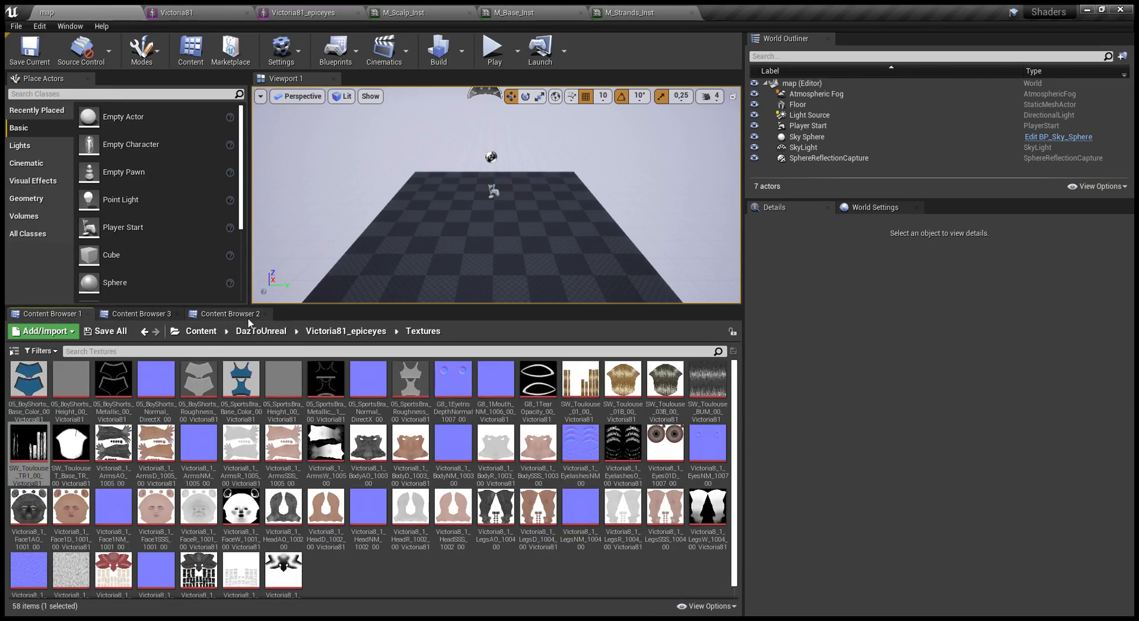
click(227, 316)
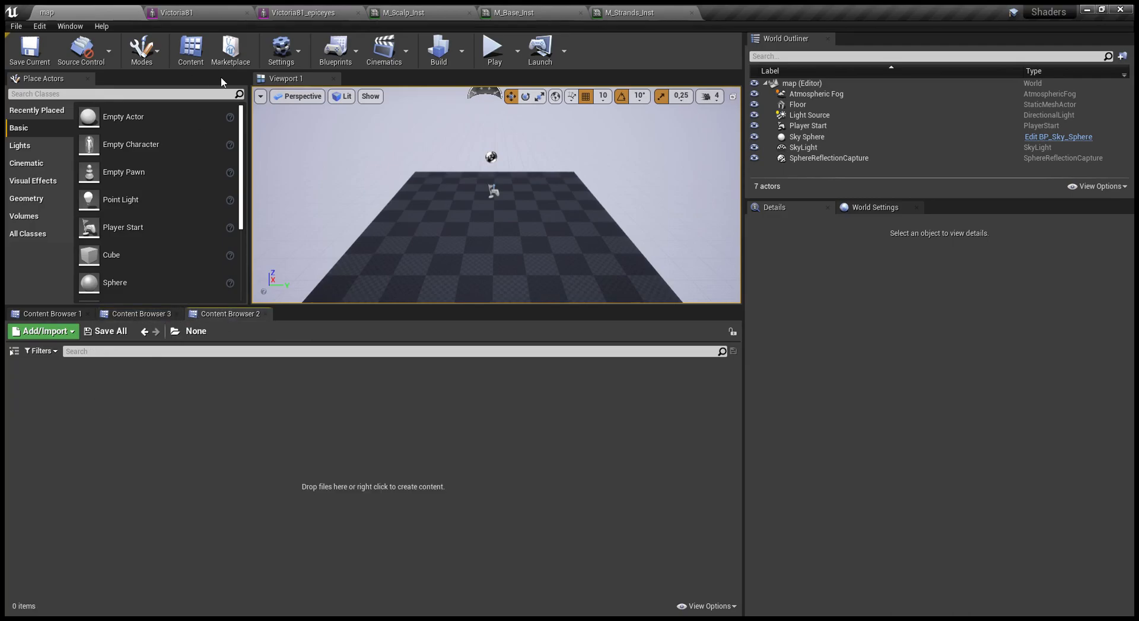
click(144, 331)
double_click(71, 395)
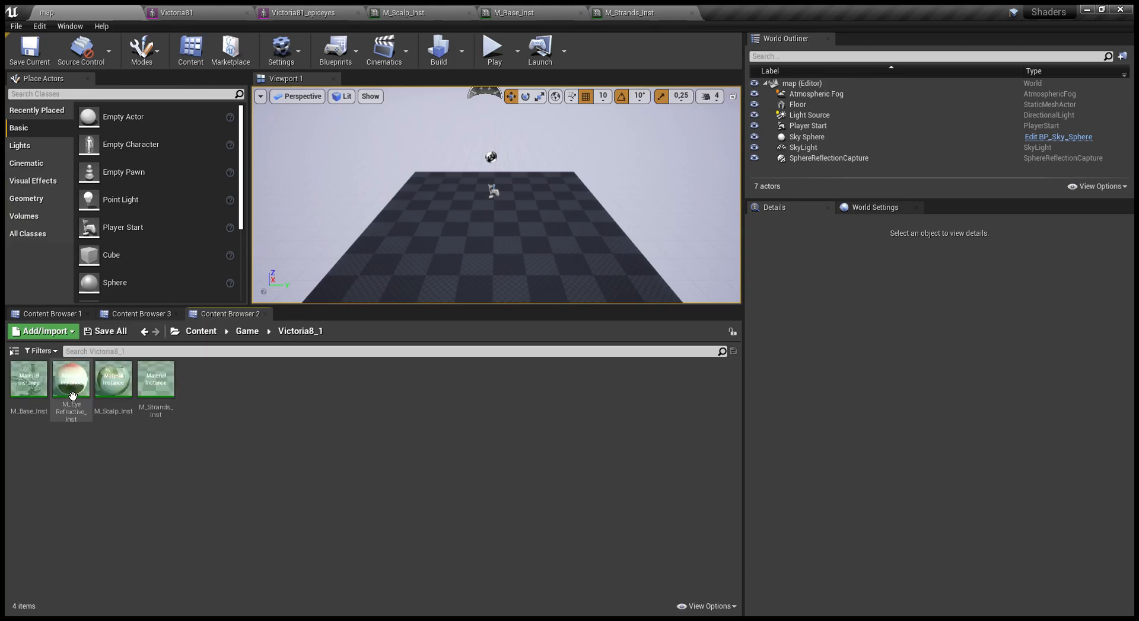
- Create a material instance named M_Skin_Inst from M_Skin in the Game/MaterialLibrary/Genesis8_1 folder
click(142, 314)
click(60, 409)
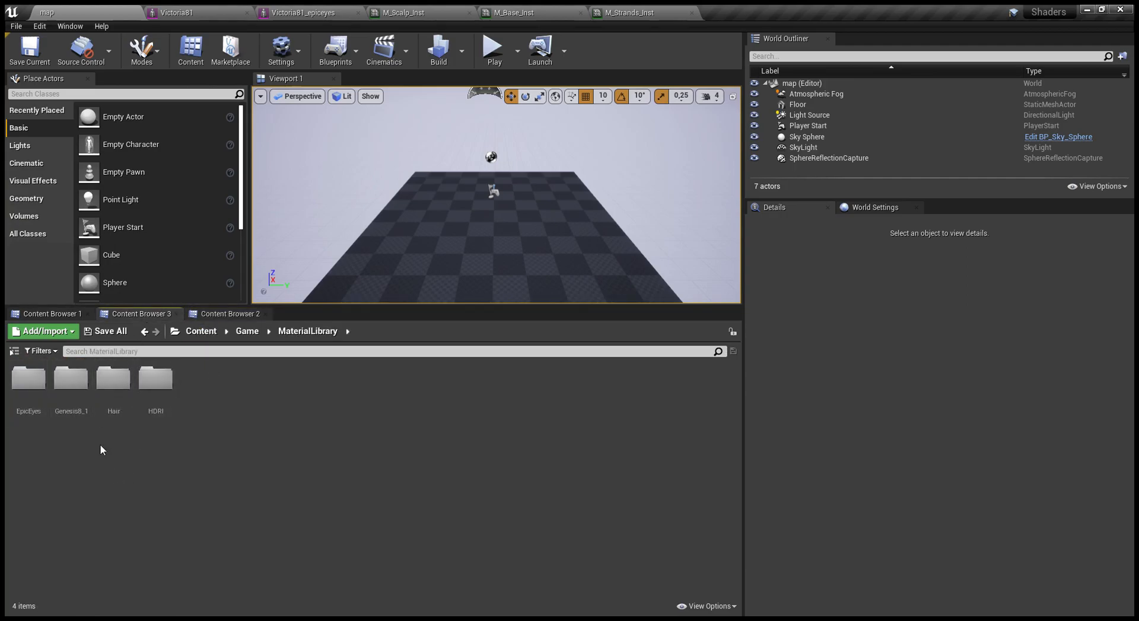
double_click(80, 382)
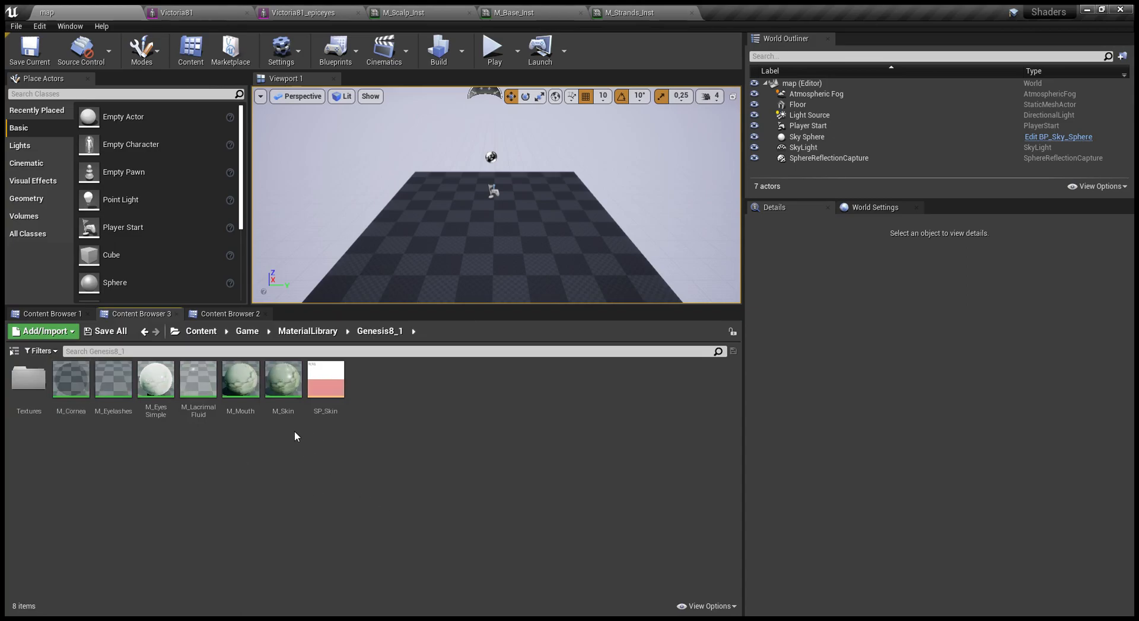
click(285, 392)
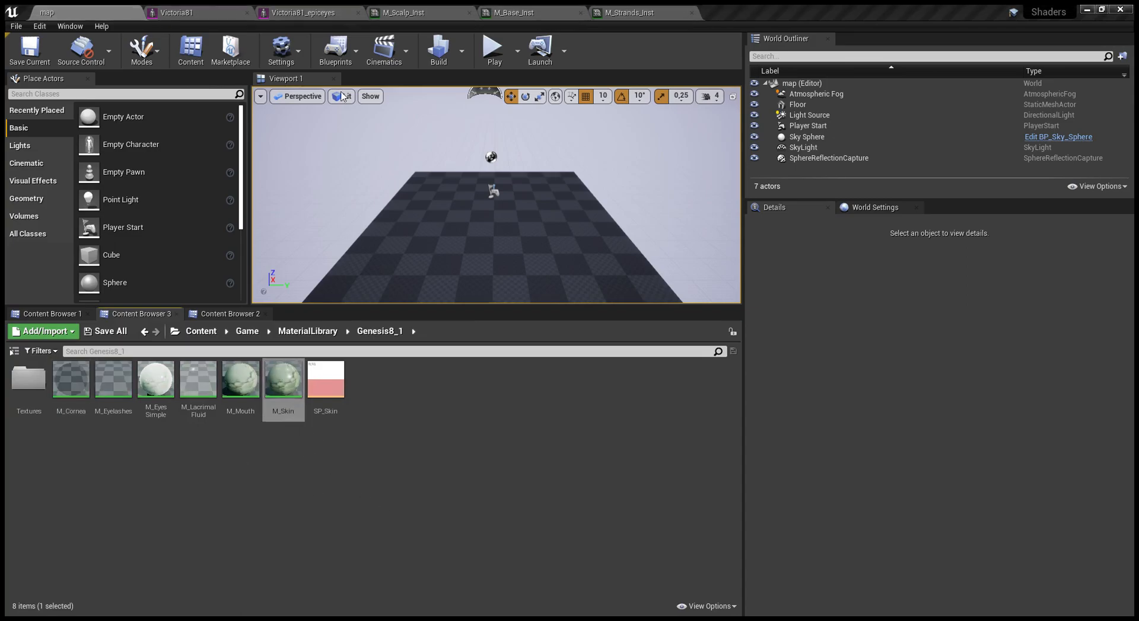
click(350, 136)
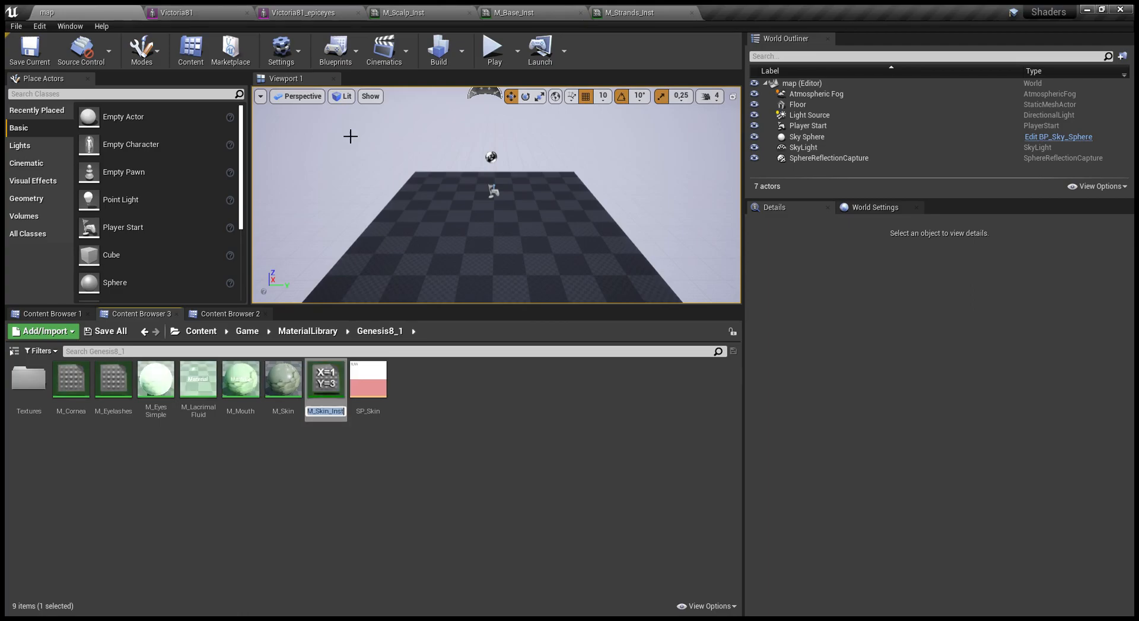
key(Return)
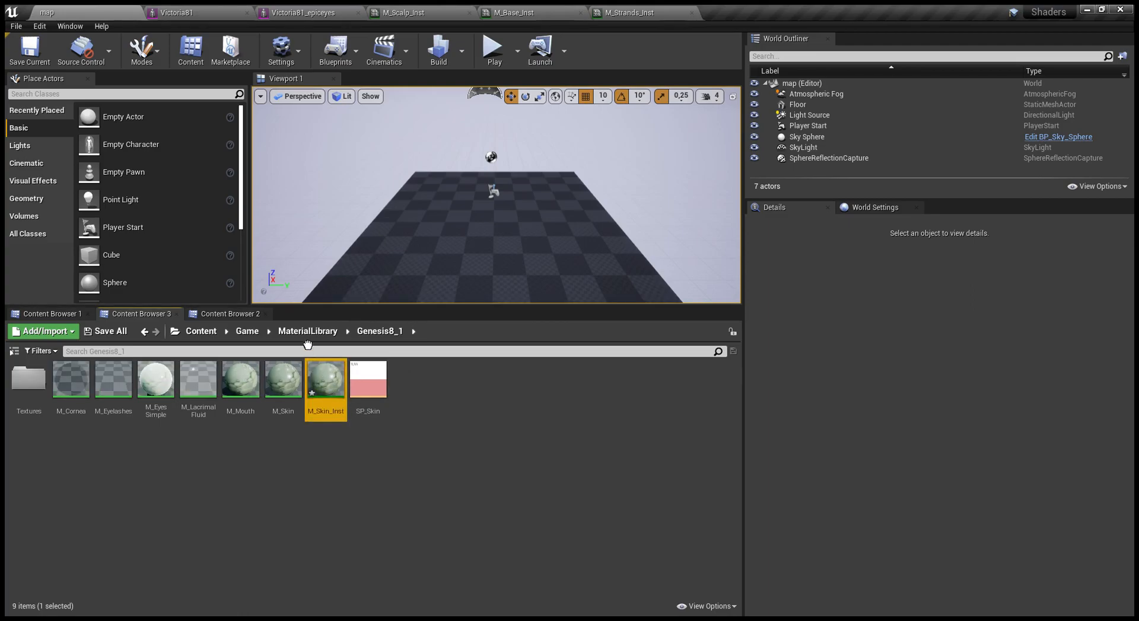
- Move M_Skin_Inst from the Genesis8_1 folder into the Game/Victoria8_1 folder
click(228, 315)
drag(228, 320, 254, 383)
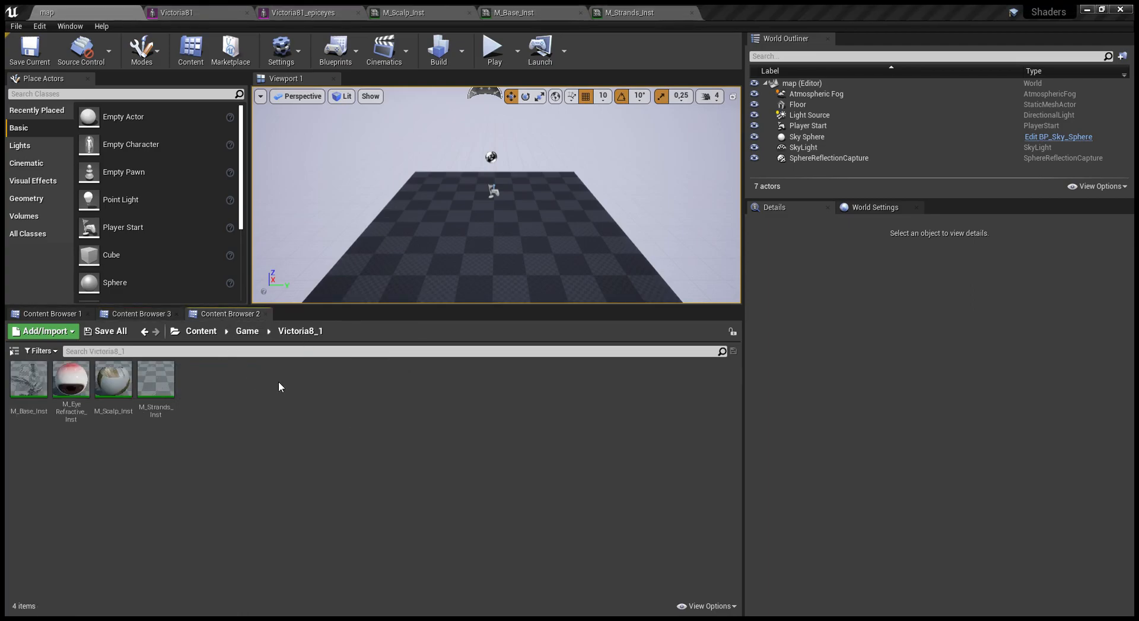
click(272, 390)
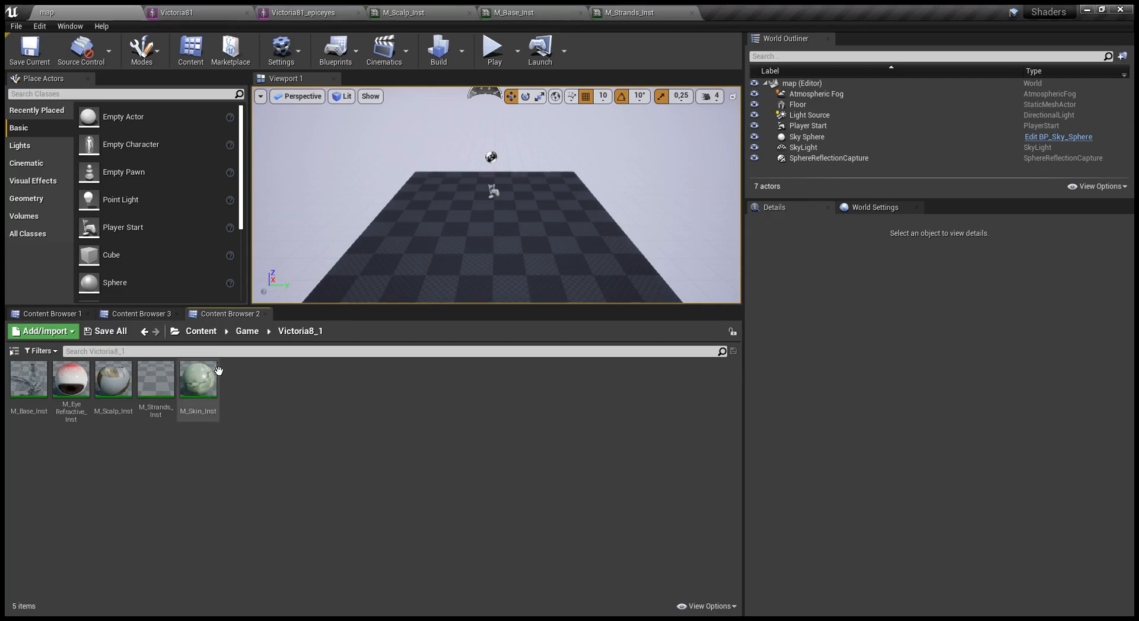
- Open M_Skin_Inst, examine its body part, base color, specular, roughness and normal parameters, and close it
click(211, 392)
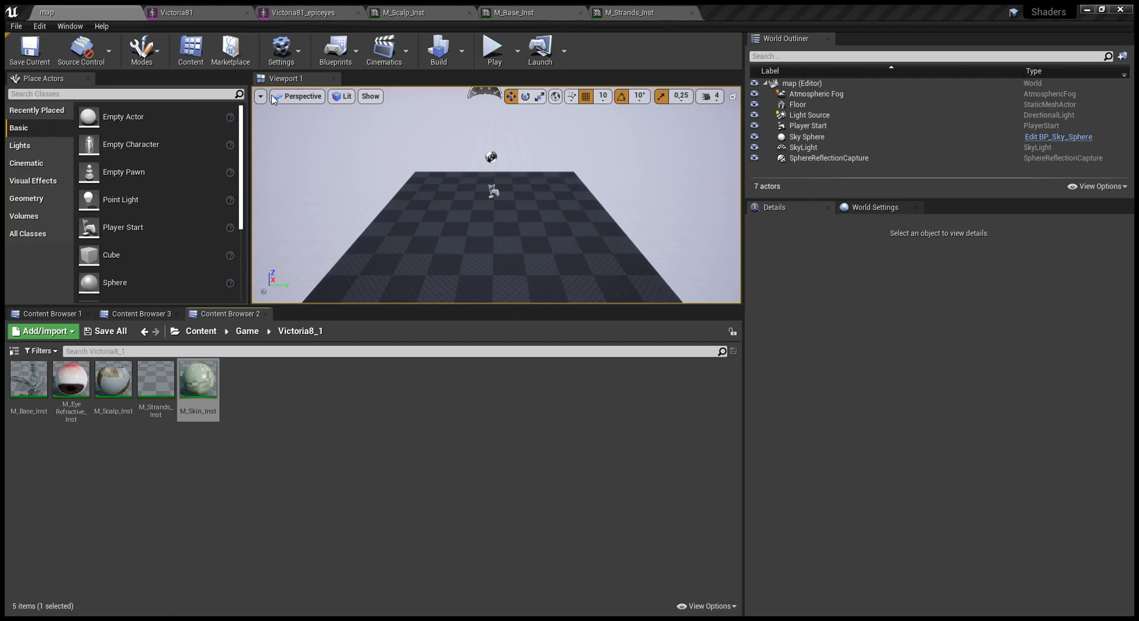
click(272, 469)
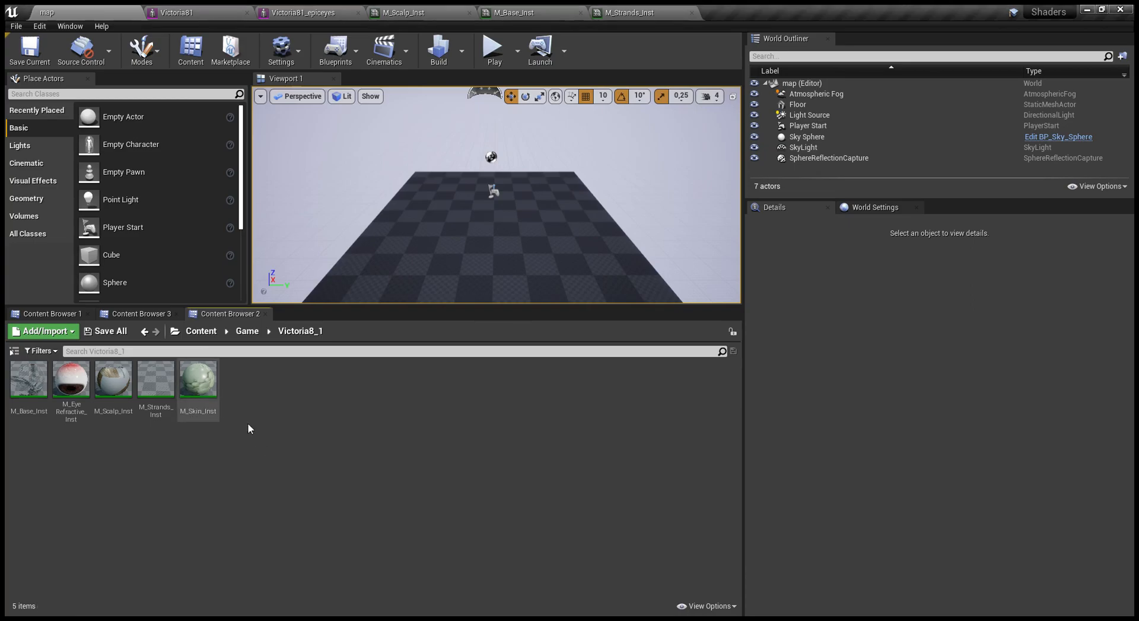
click(212, 396)
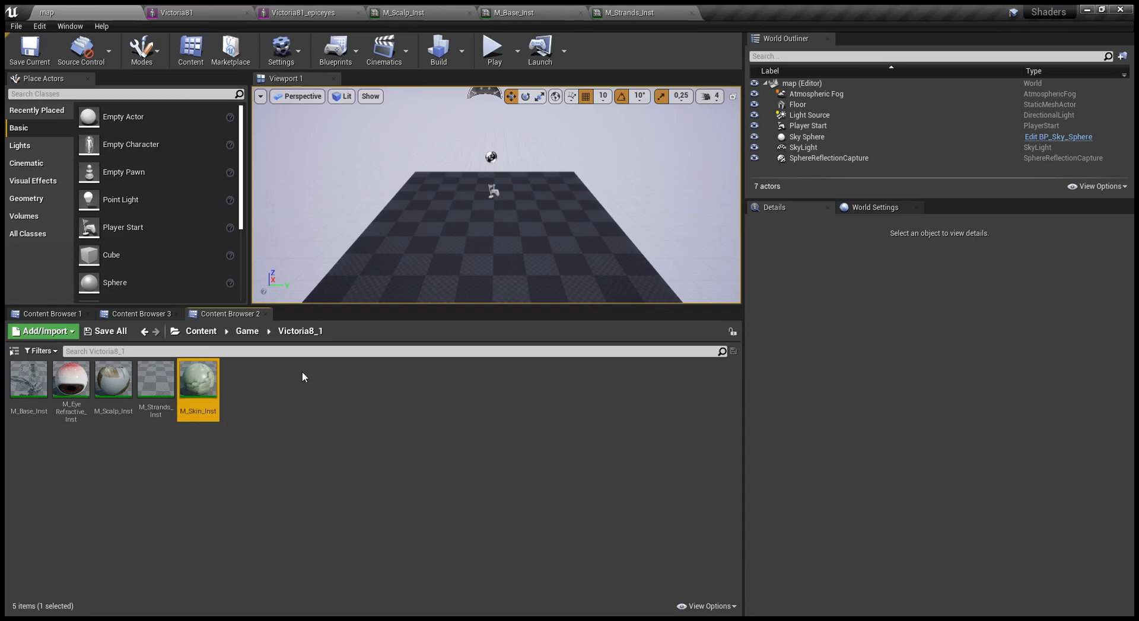
double_click(211, 394)
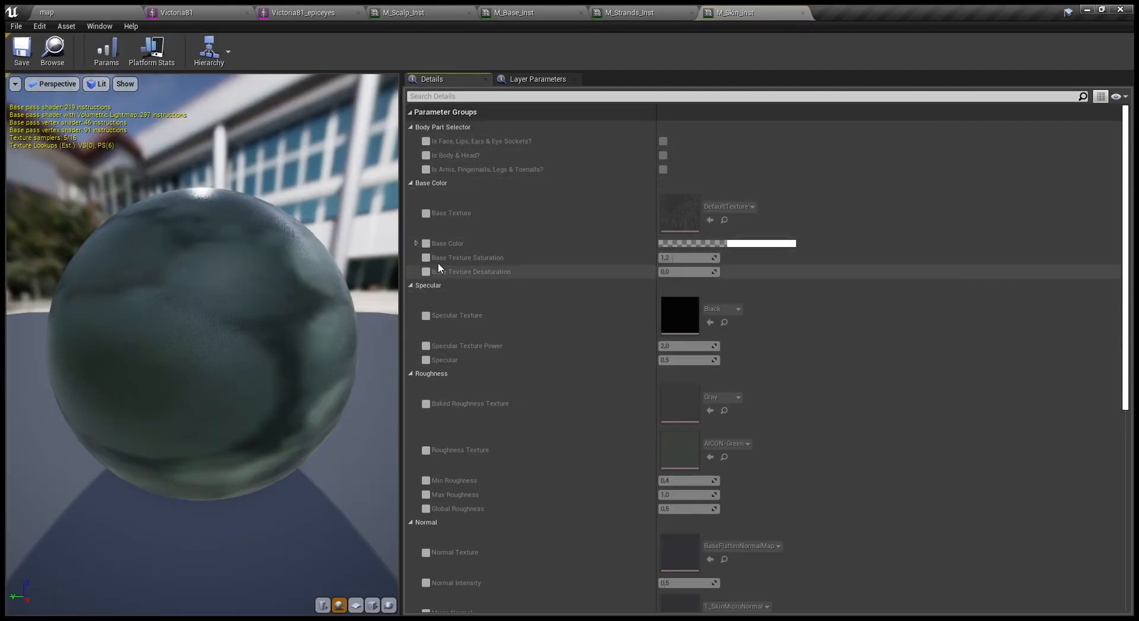
click(803, 12)
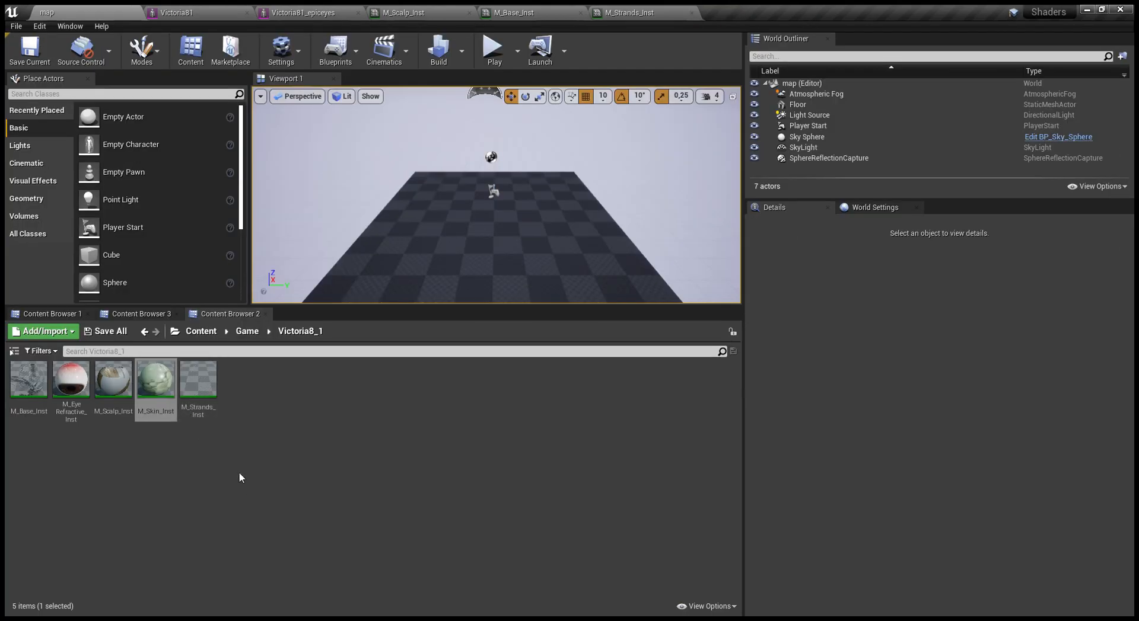
- Create a child material instance of M_Skin_Inst and name it M_Skin_Arms_Inst
double_click(172, 408)
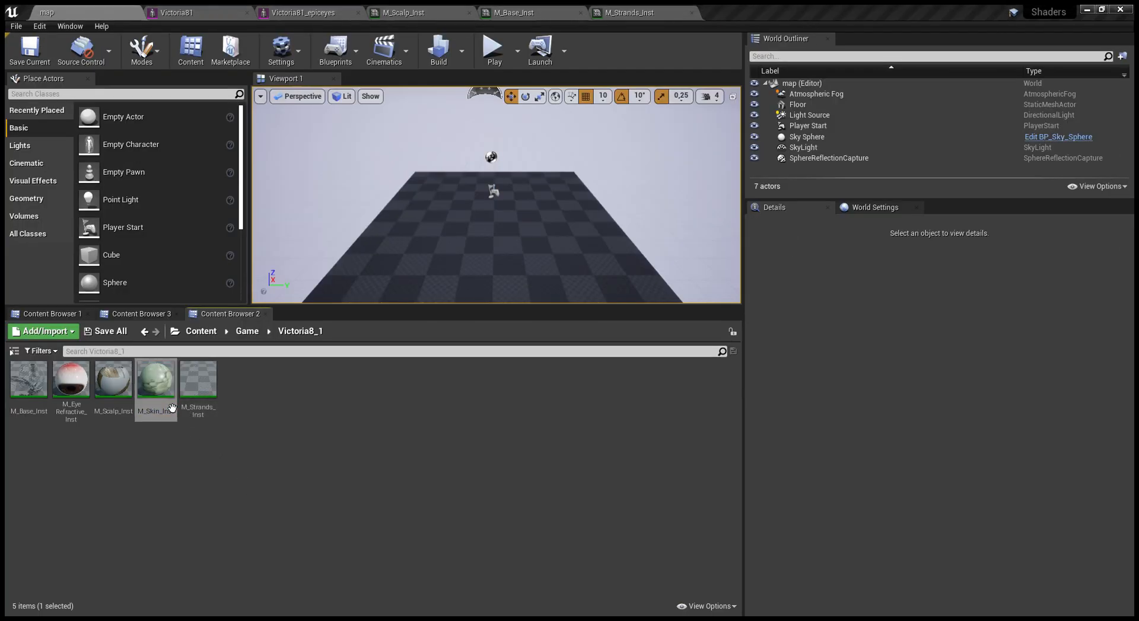
click(242, 112)
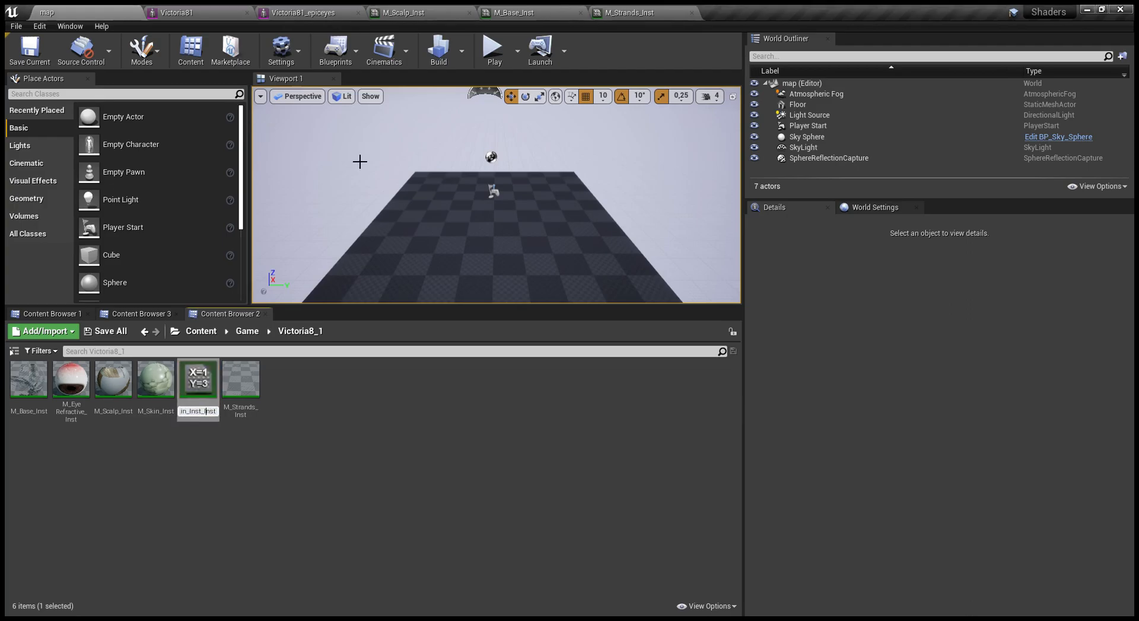
key(BackSpace)
key(BackSpace)
key(BackSpace)
key(BackSpace)
text(Arms)
key(Return)
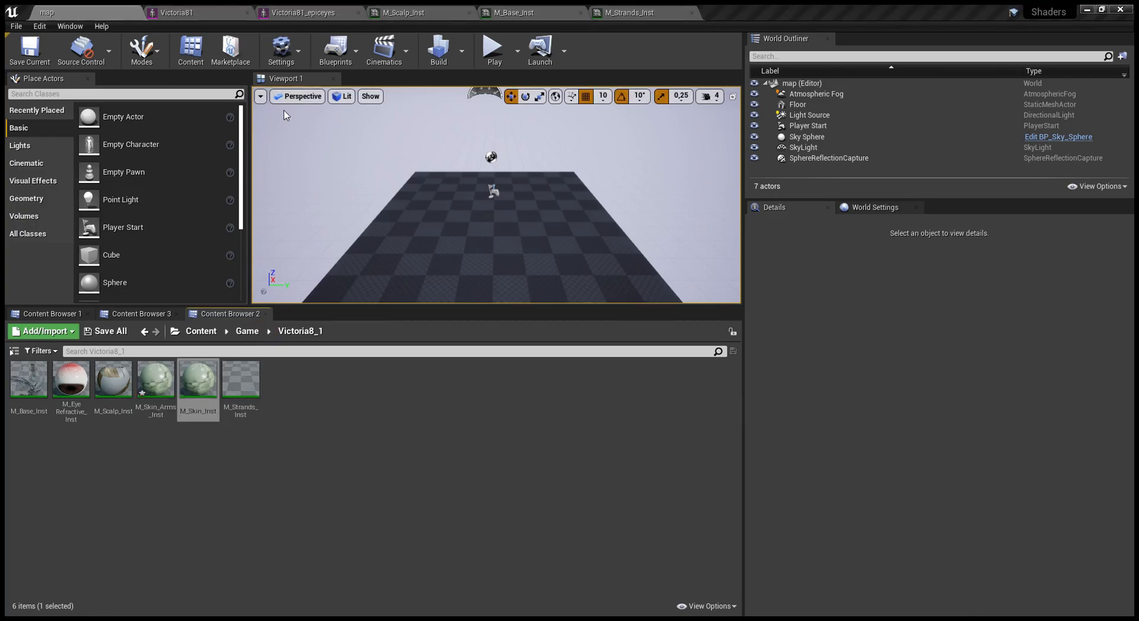
- Create two more child instances of M_Skin_Inst, named M_Skin_Legs_Inst and M_Skin_Face_Inst
key(ctrl+w)
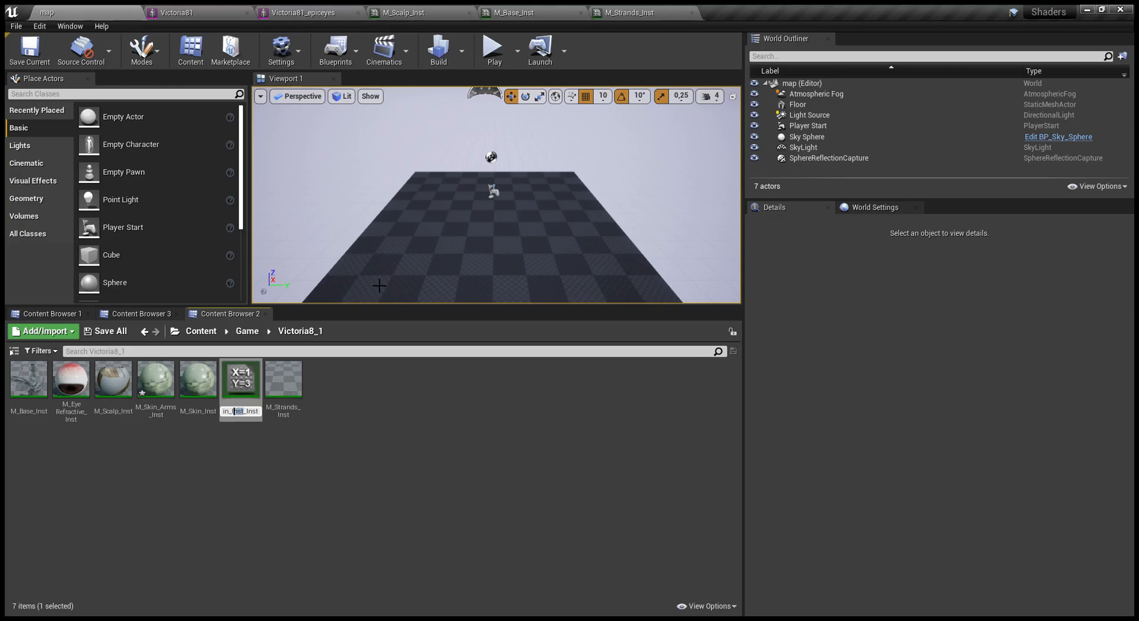
text(Leg)
key(Return)
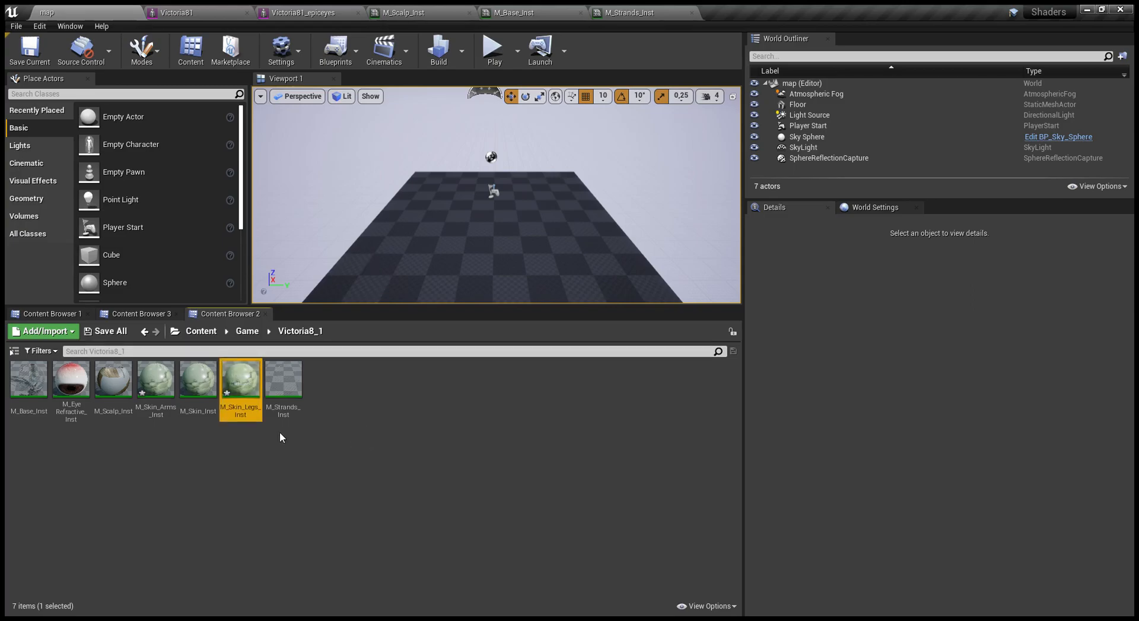
click(198, 383)
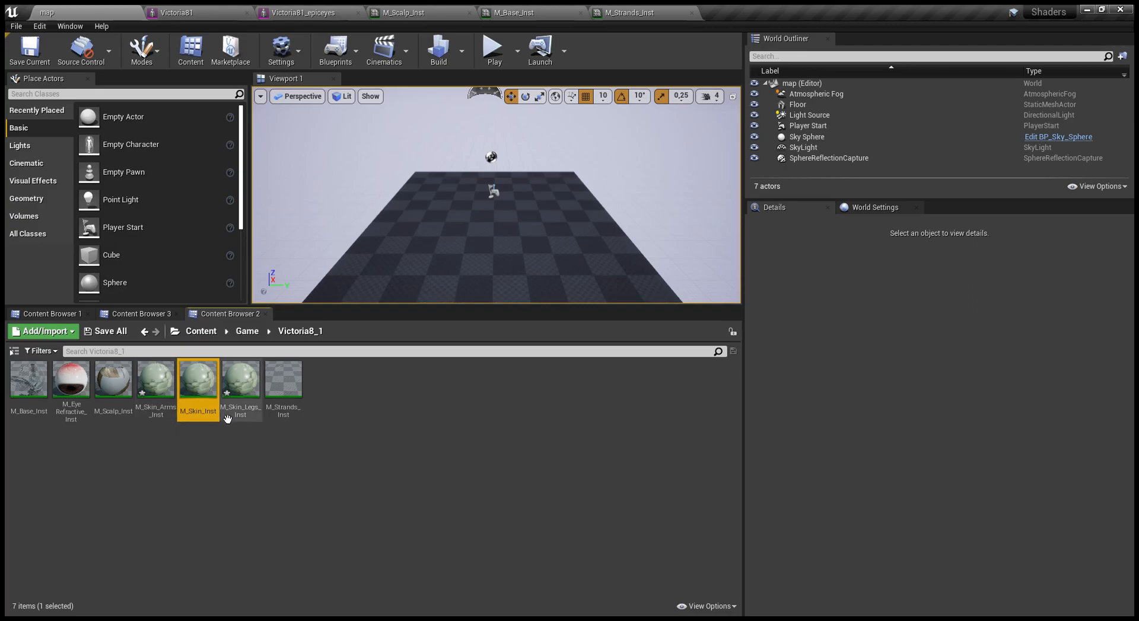
double_click(212, 395)
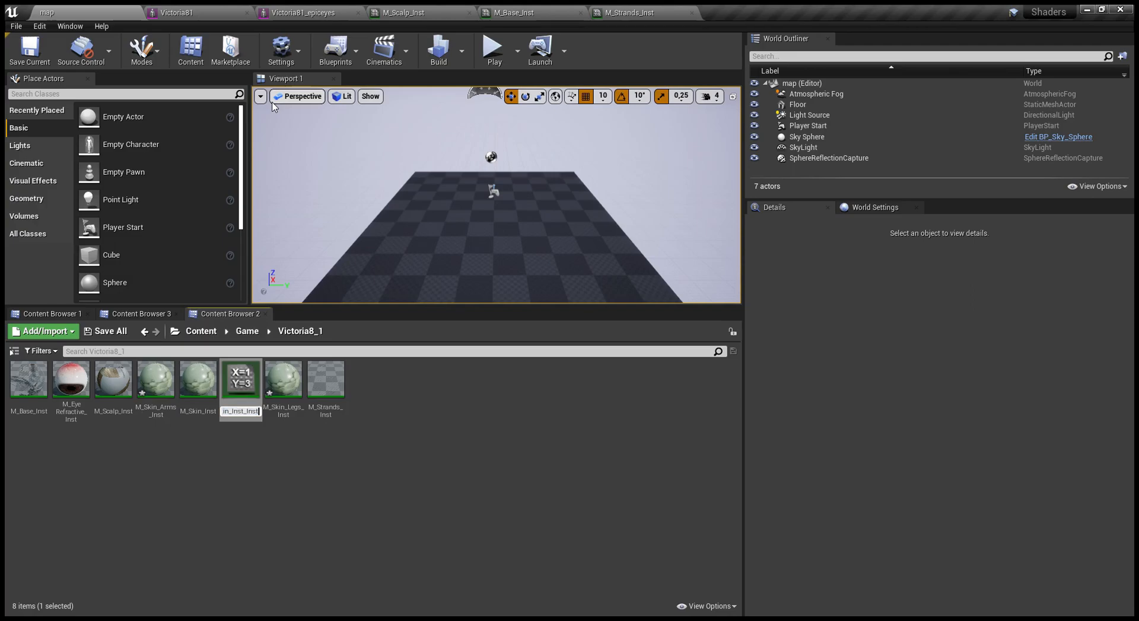
text(Face)
key(Return)
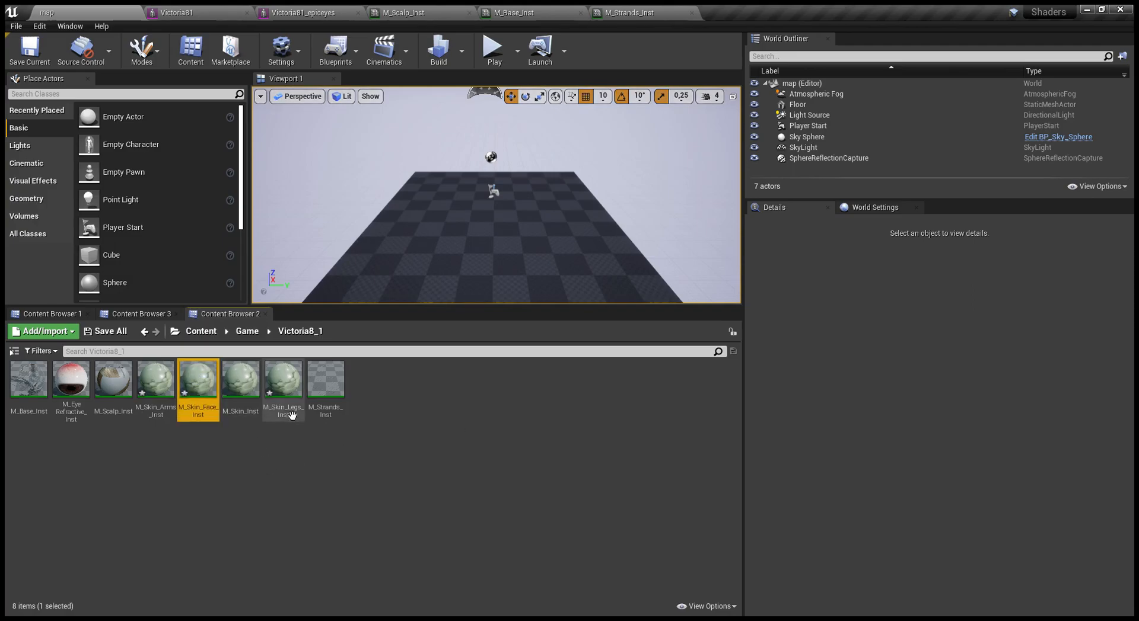
- Create child instances M_Skin_Head_Inst and M_Skin_Body_Inst from M_Skin_Inst
double_click(254, 390)
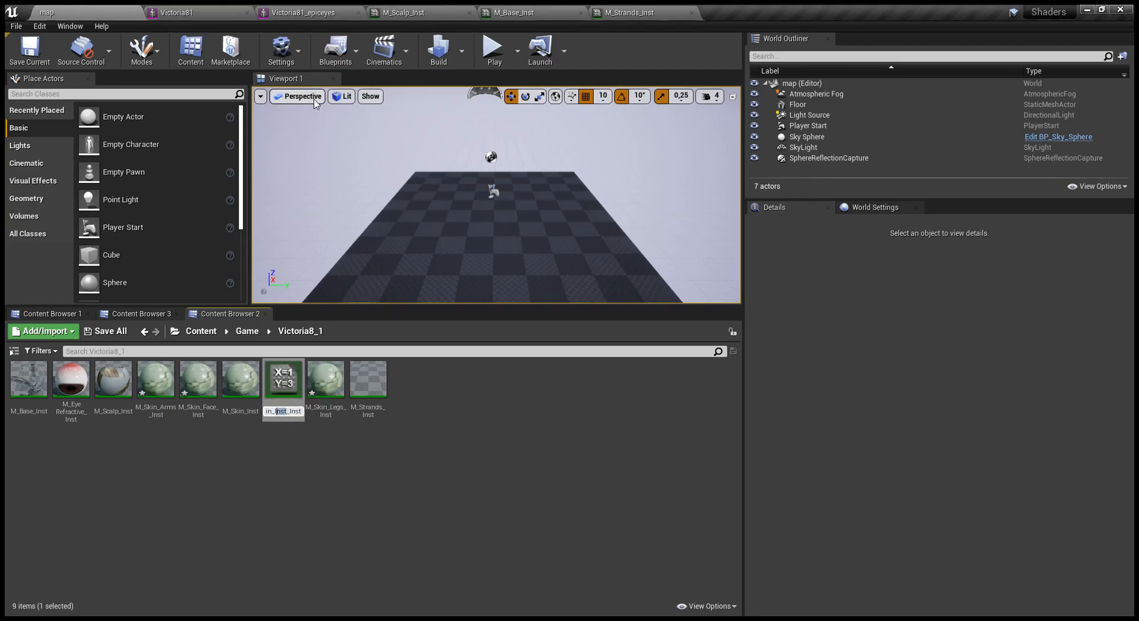
text(Head_I)
key(Return)
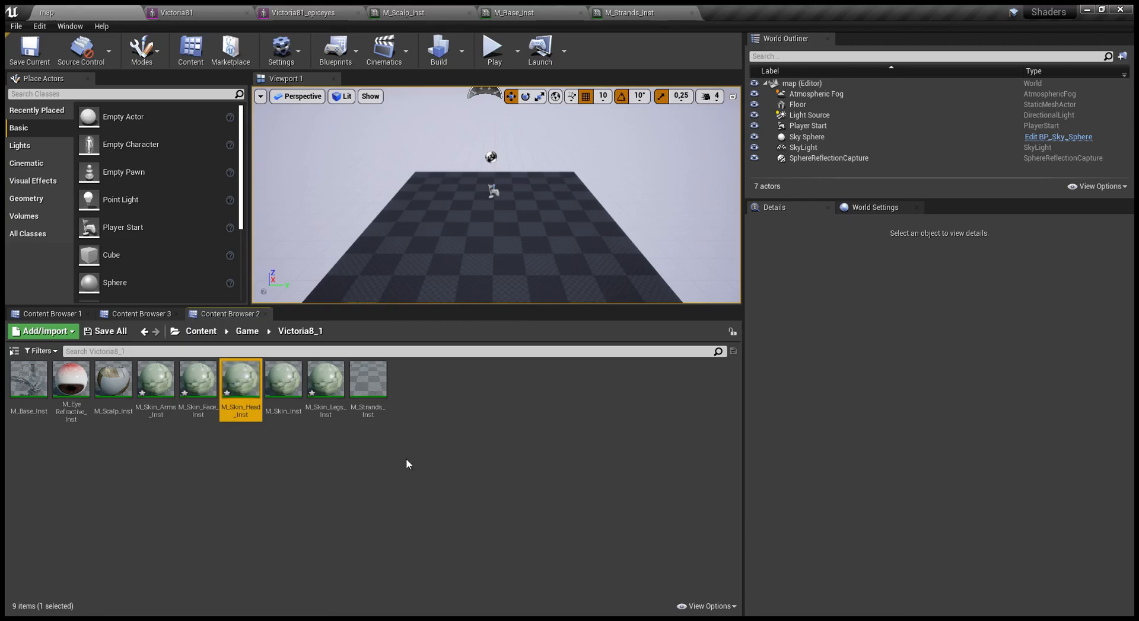
double_click(283, 383)
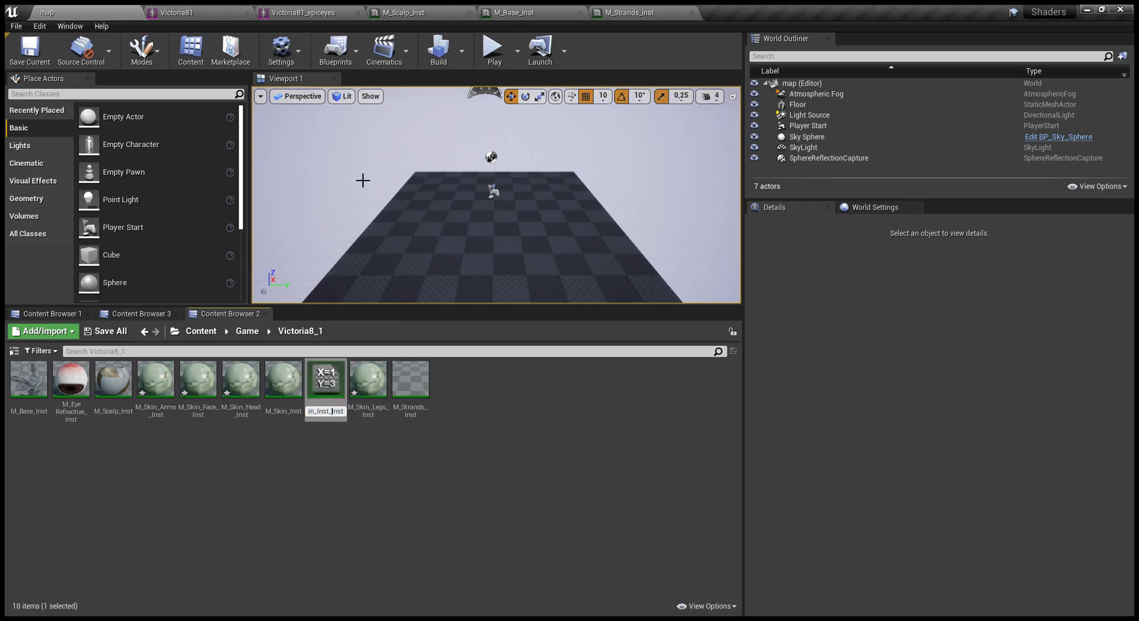
text(Body)
key(Return)
- Assign M_Skin_Body_Inst to material slot Element 0 of the Victoria81_epiceyes mesh
click(166, 395)
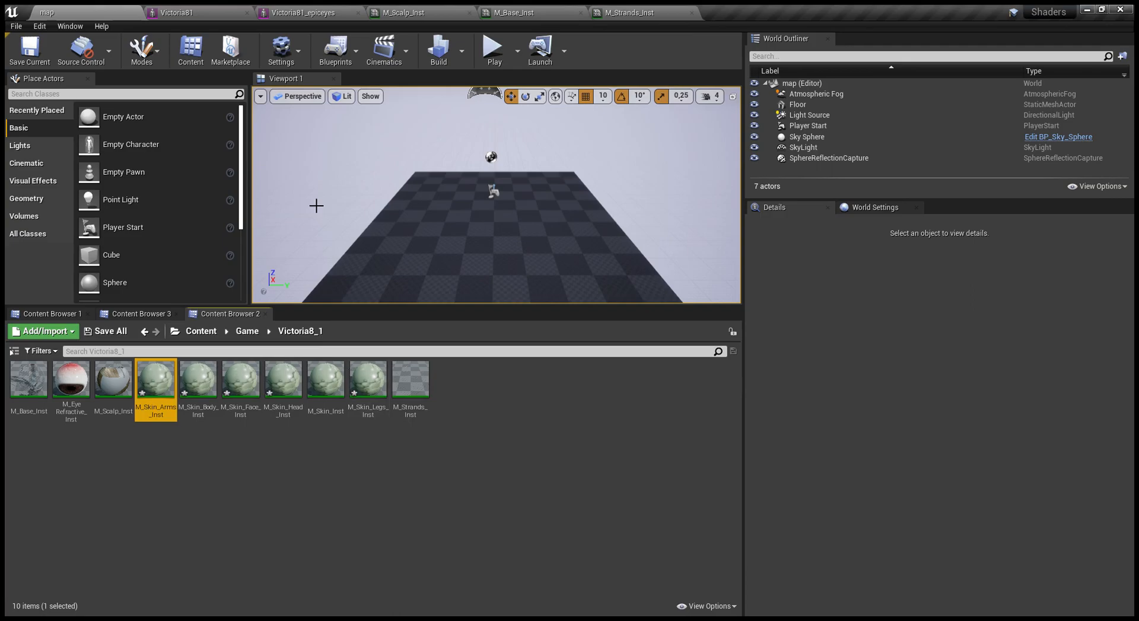
click(303, 12)
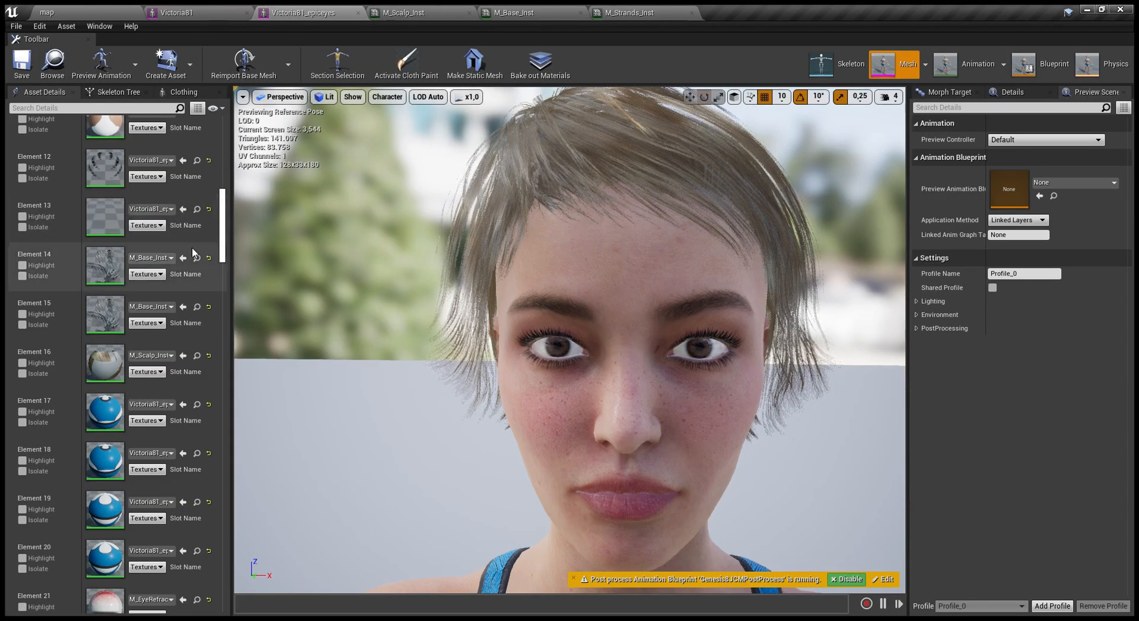
scroll(193, 252, up, 12)
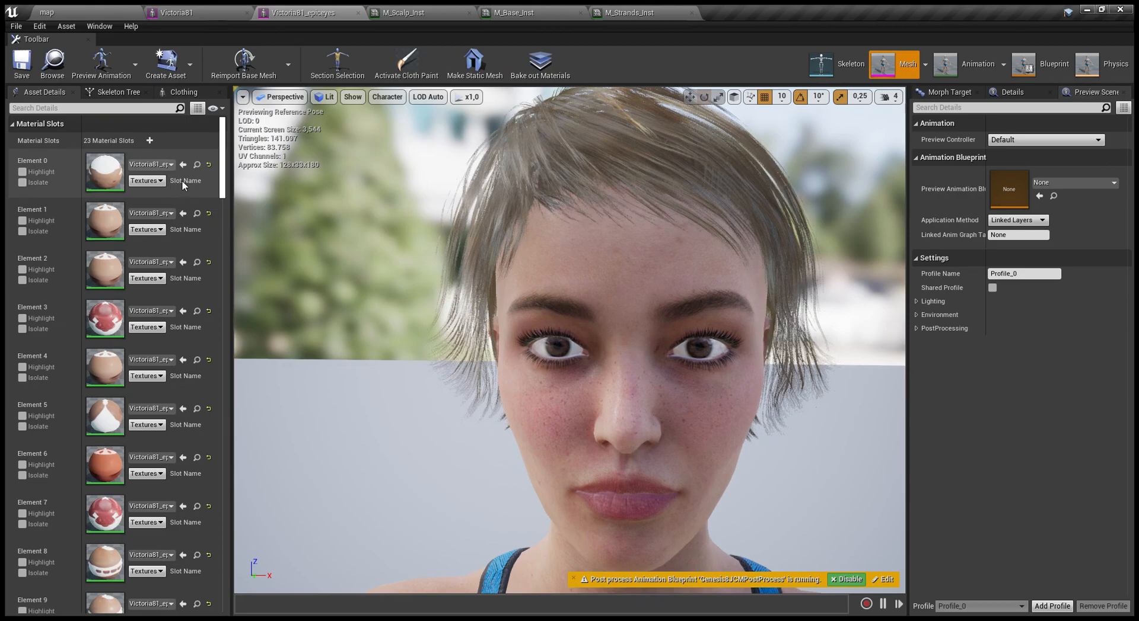
click(83, 10)
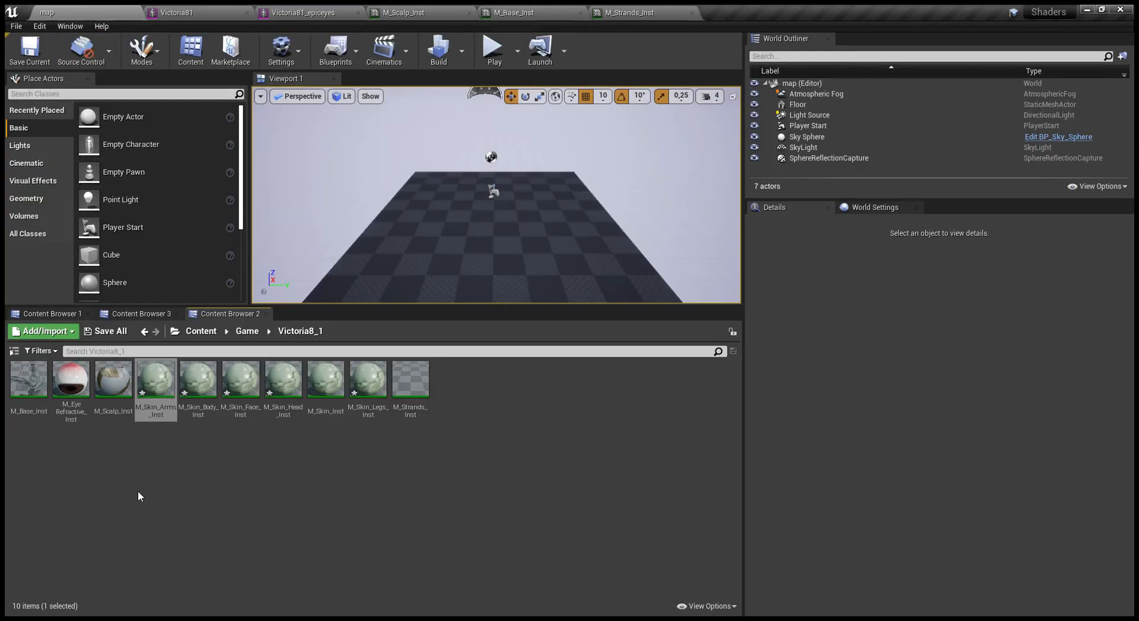
click(190, 412)
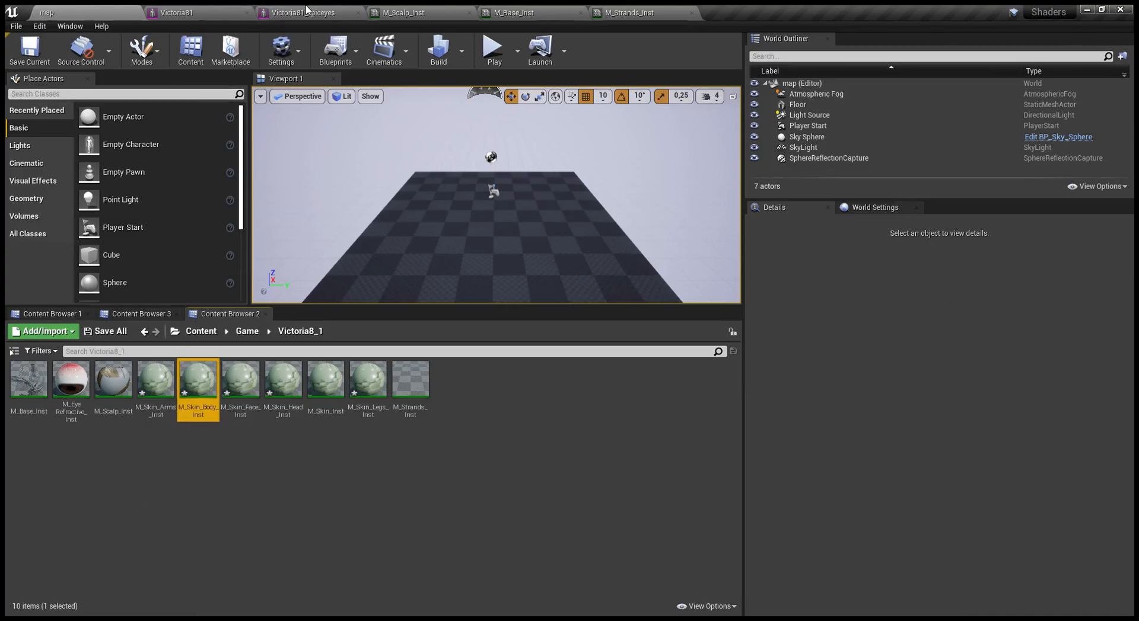
click(305, 8)
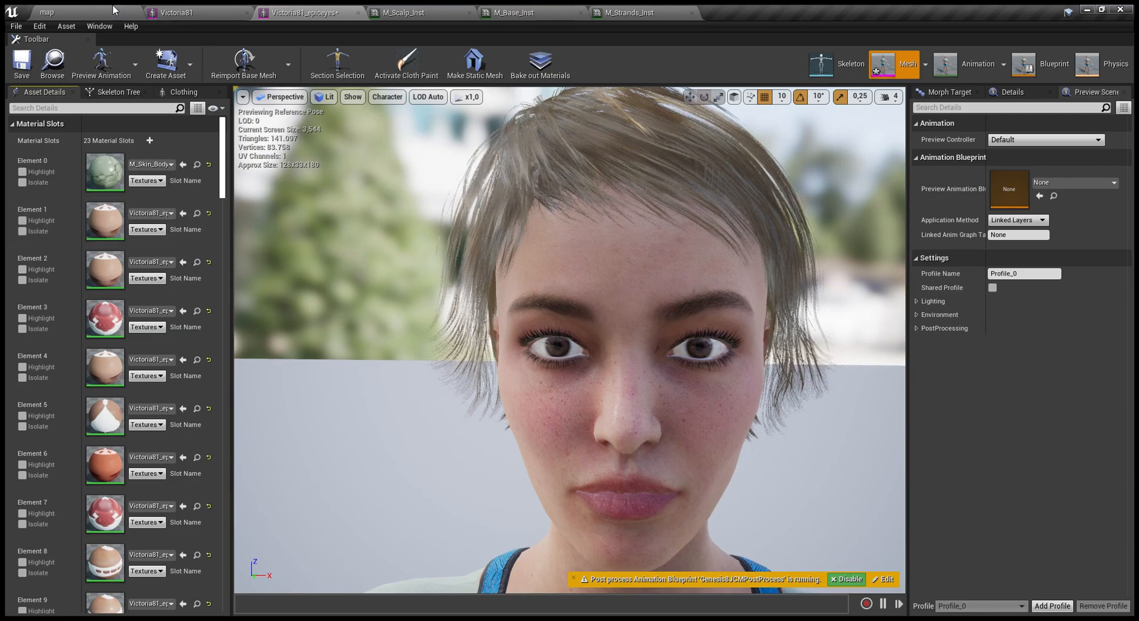
- Assign M_Skin_Face_Inst to material slots Element 1, 2, 4 and 6 of the Victoria81 mesh
click(83, 10)
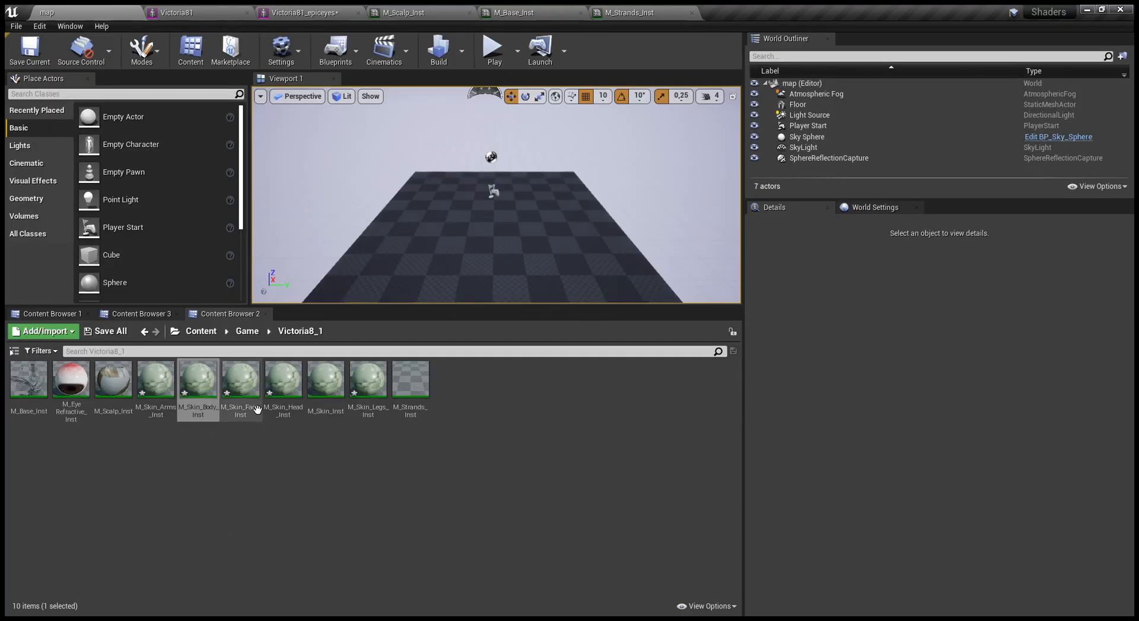
click(240, 386)
click(223, 9)
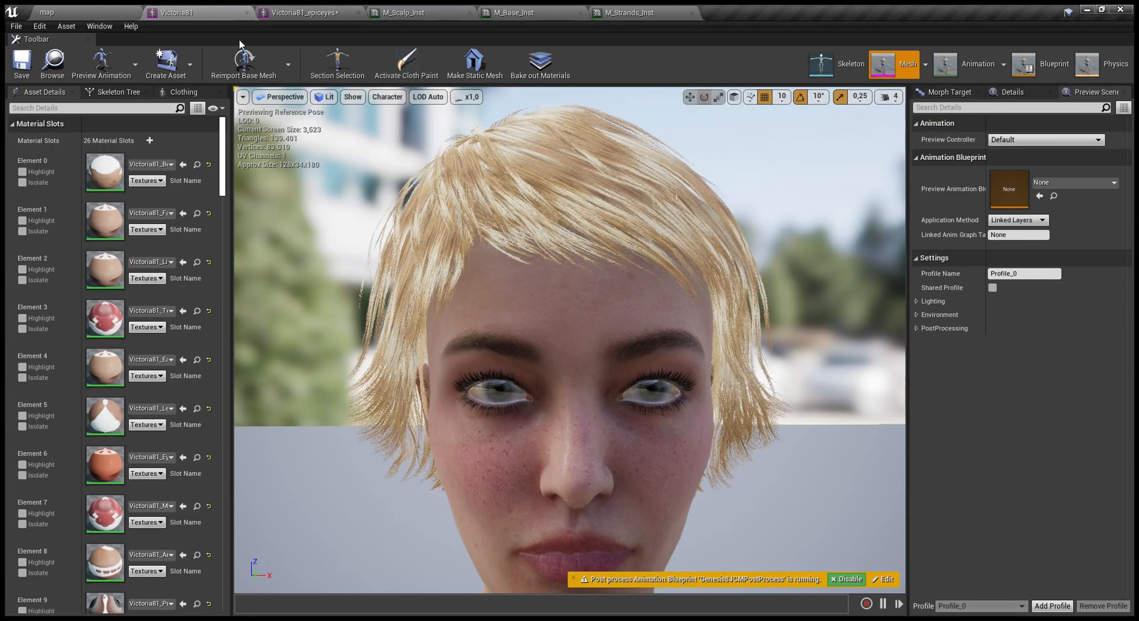
click(183, 213)
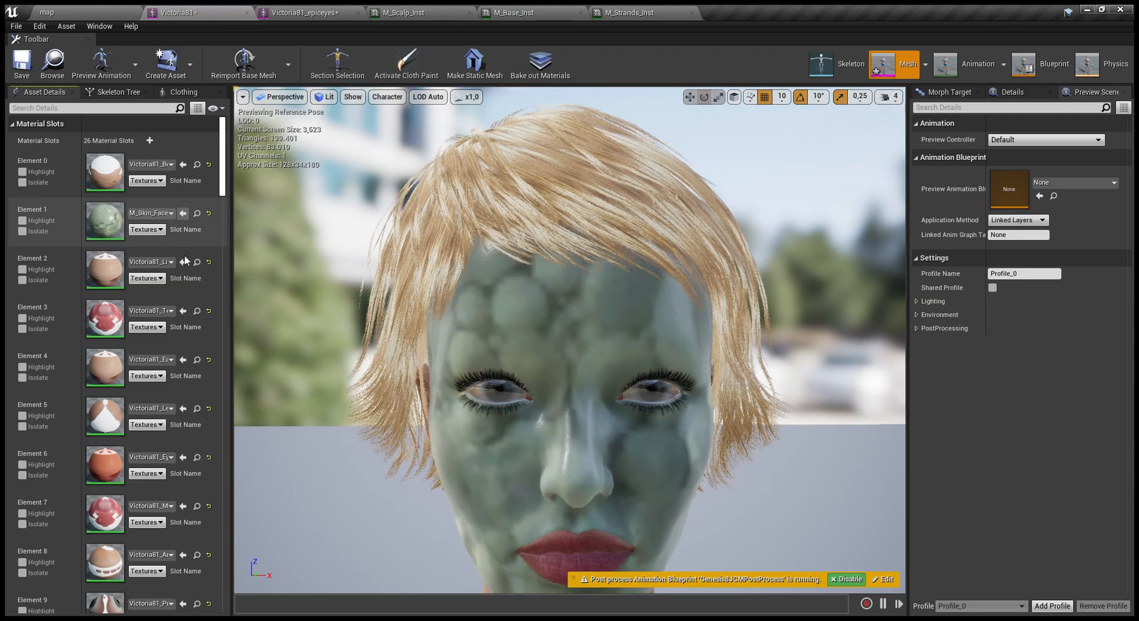
click(186, 263)
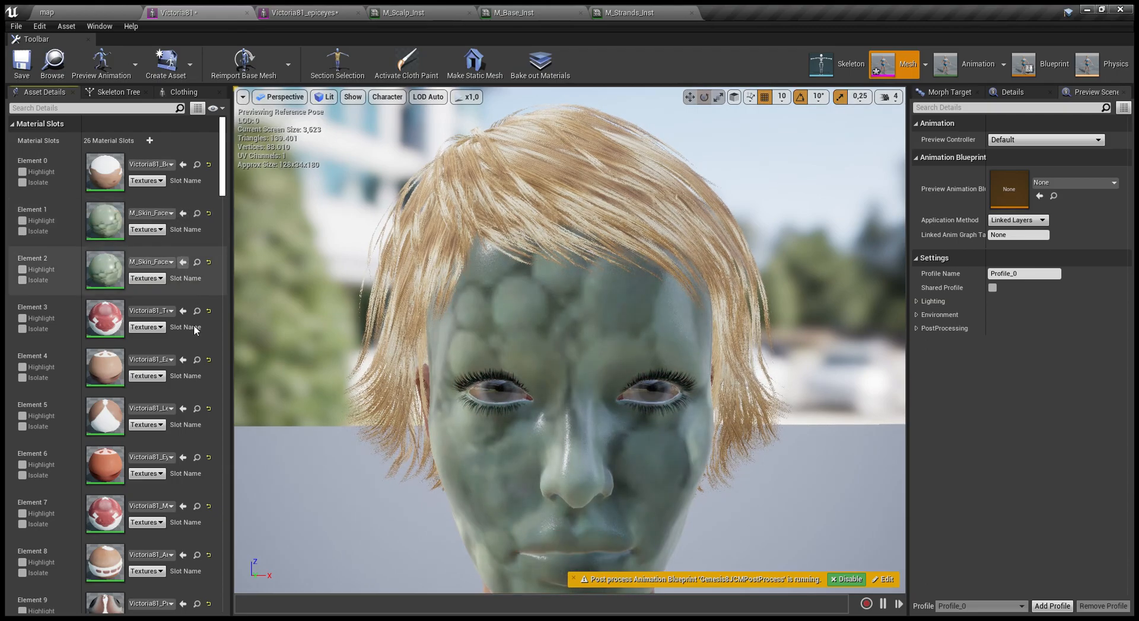
click(182, 360)
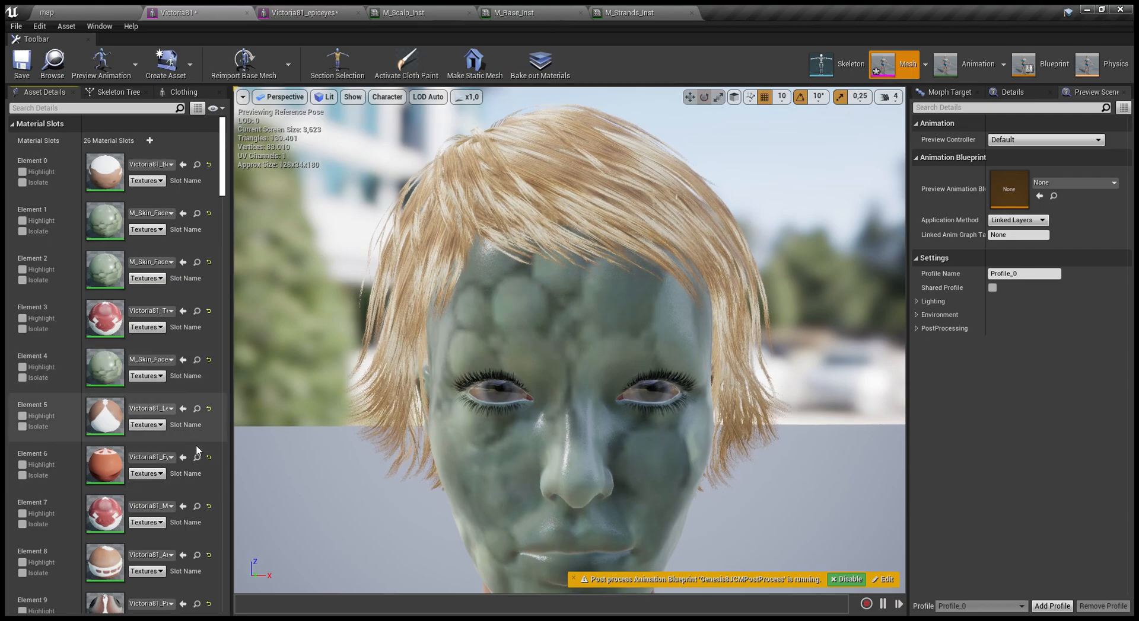
click(181, 458)
scroll(173, 498, down, 2)
scroll(173, 497, down, 15)
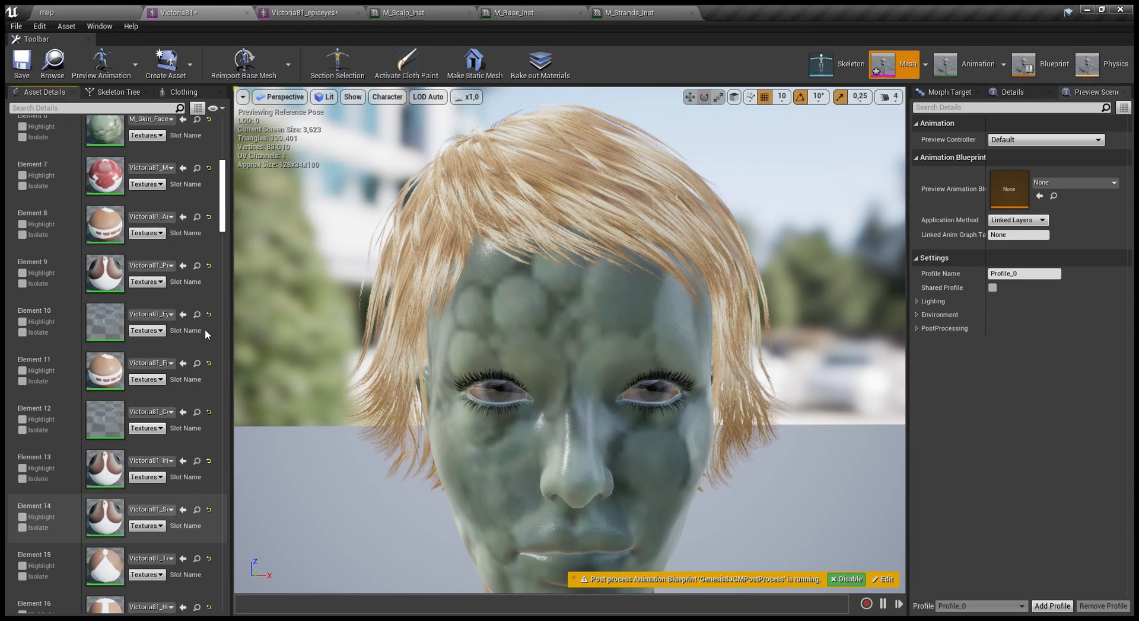
- Undo the face material assignments on the Victoria81 mesh and put Victoria81_Lips in its Element 1 slot
key(ctrl+z)
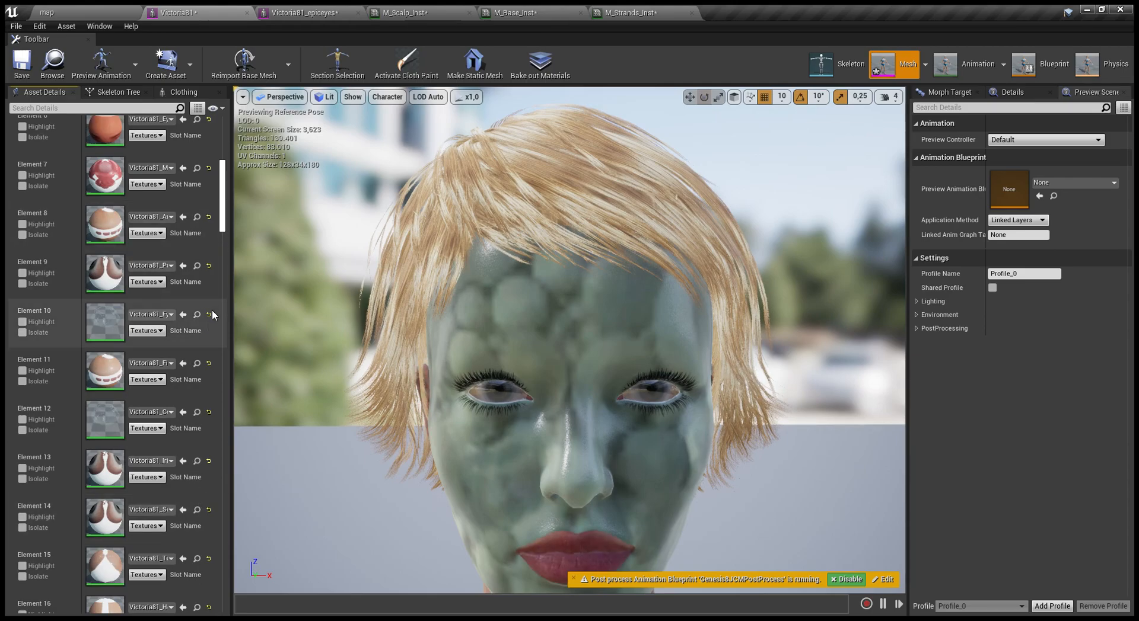
scroll(177, 314, up, 6)
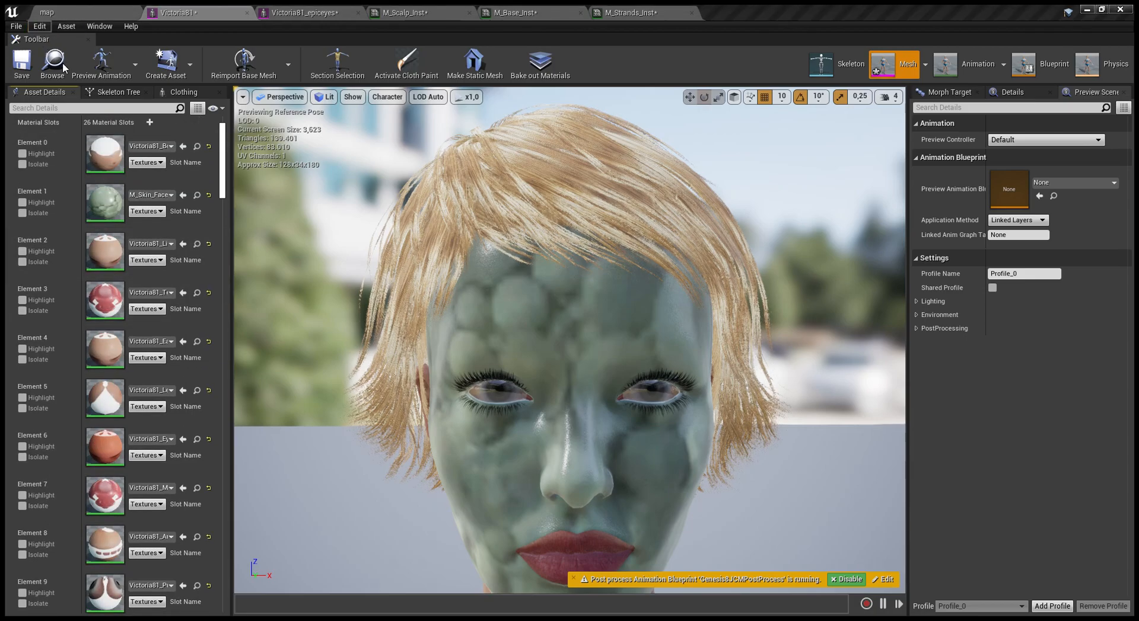
scroll(373, 305, down, 10)
scroll(372, 305, up, 10)
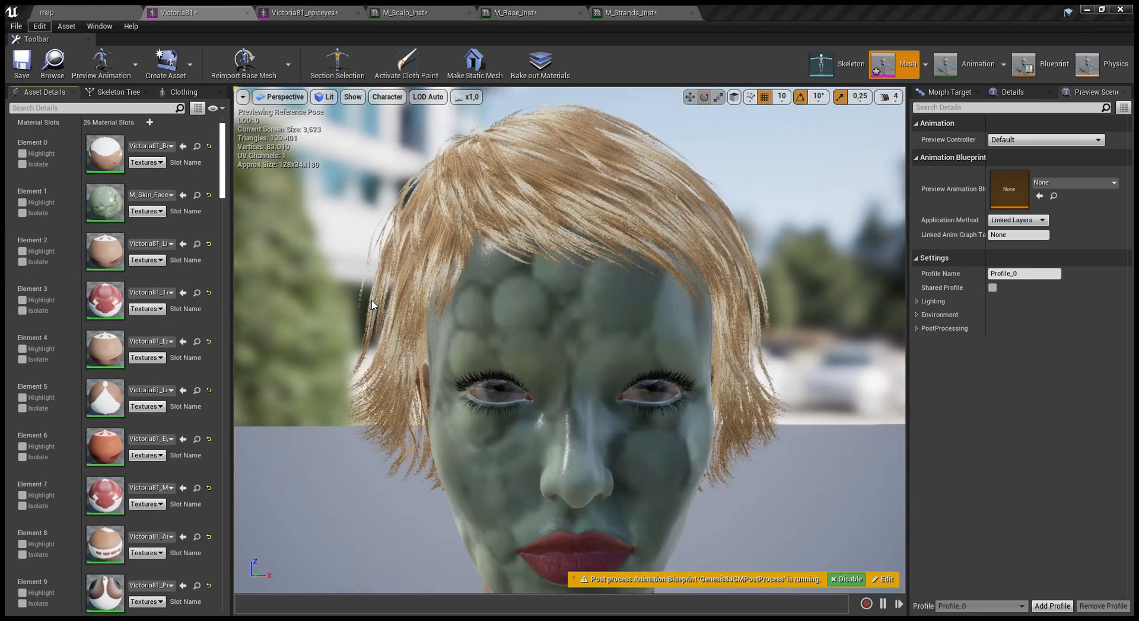
scroll(332, 301, down, 10)
scroll(179, 233, up, 1)
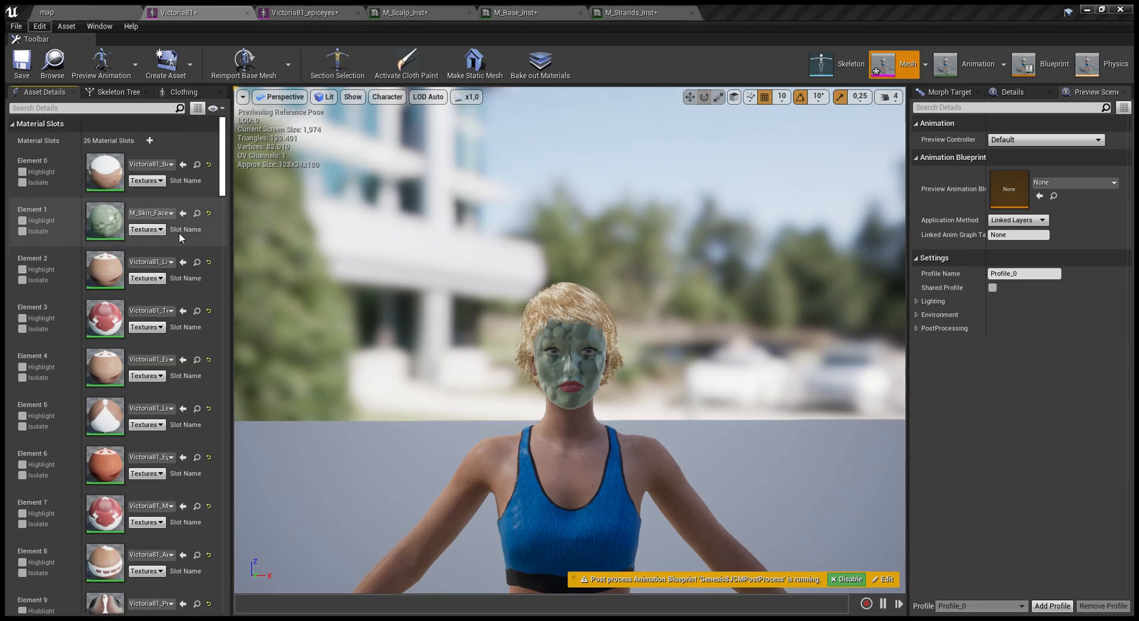
click(197, 262)
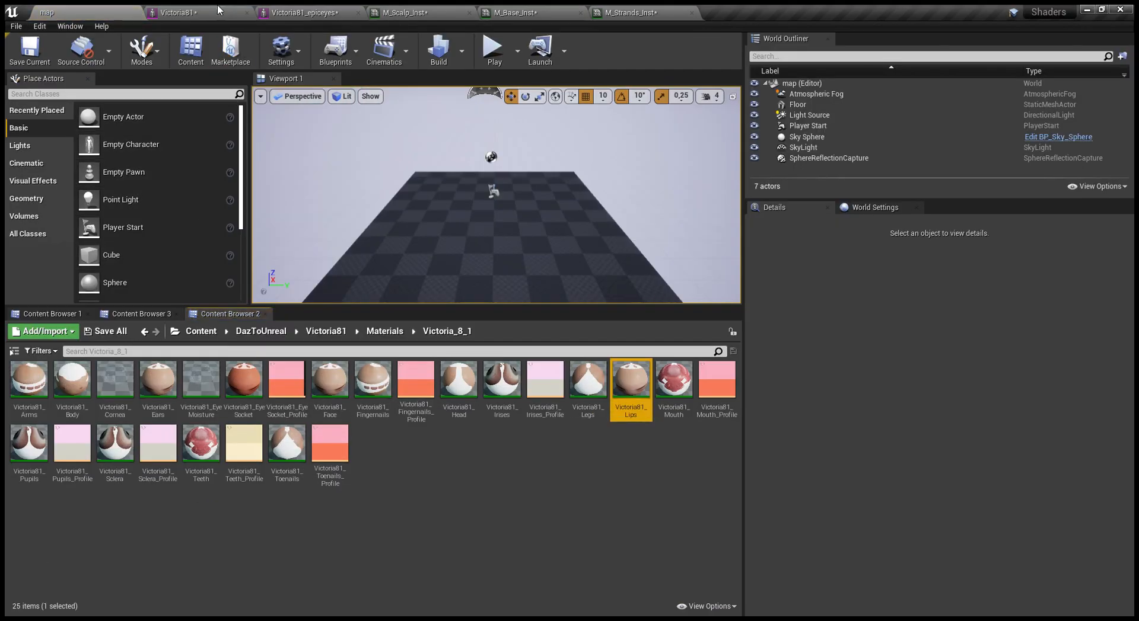
click(221, 12)
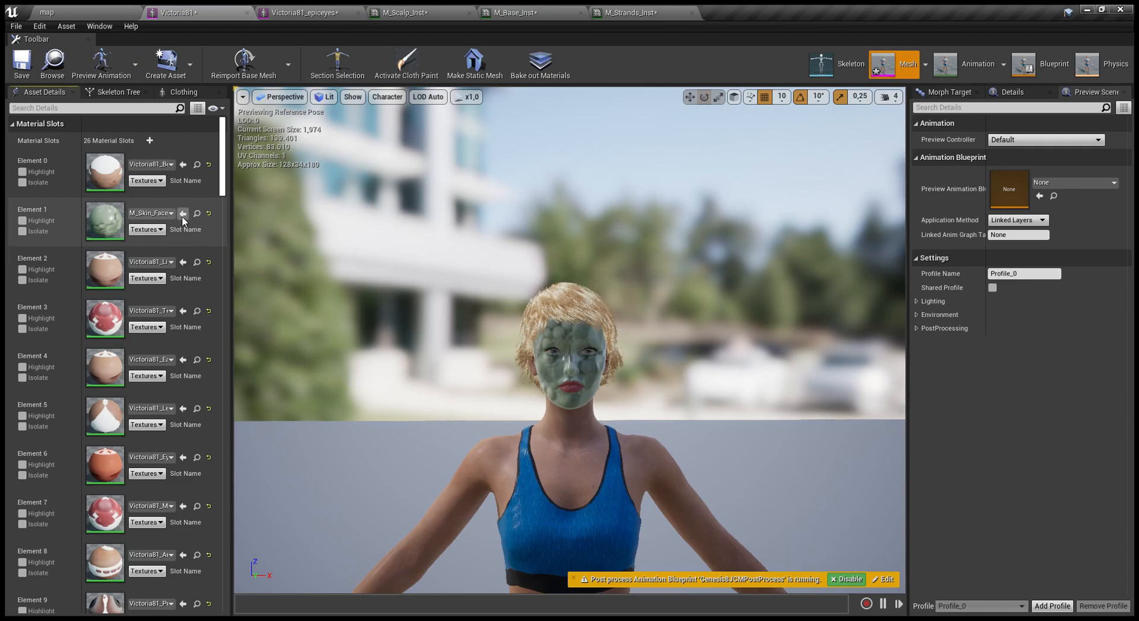
click(183, 215)
scroll(570, 341, up, 6)
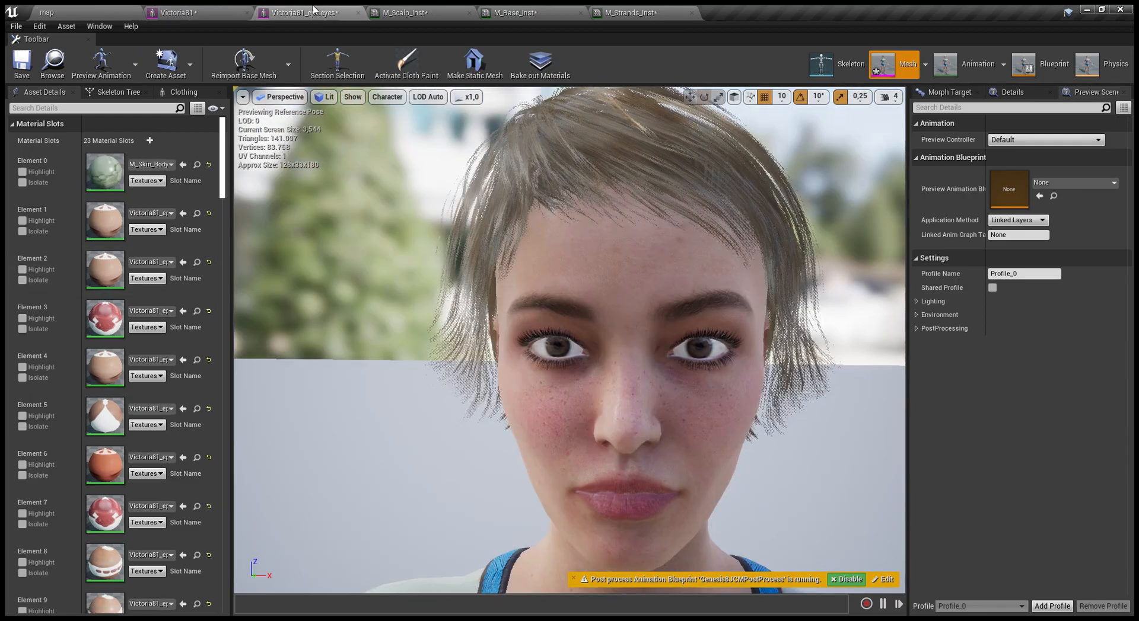
- Move the Victoria81 mesh editor behind the other open editors and return to the Victoria81_epiceyes mesh
click(302, 13)
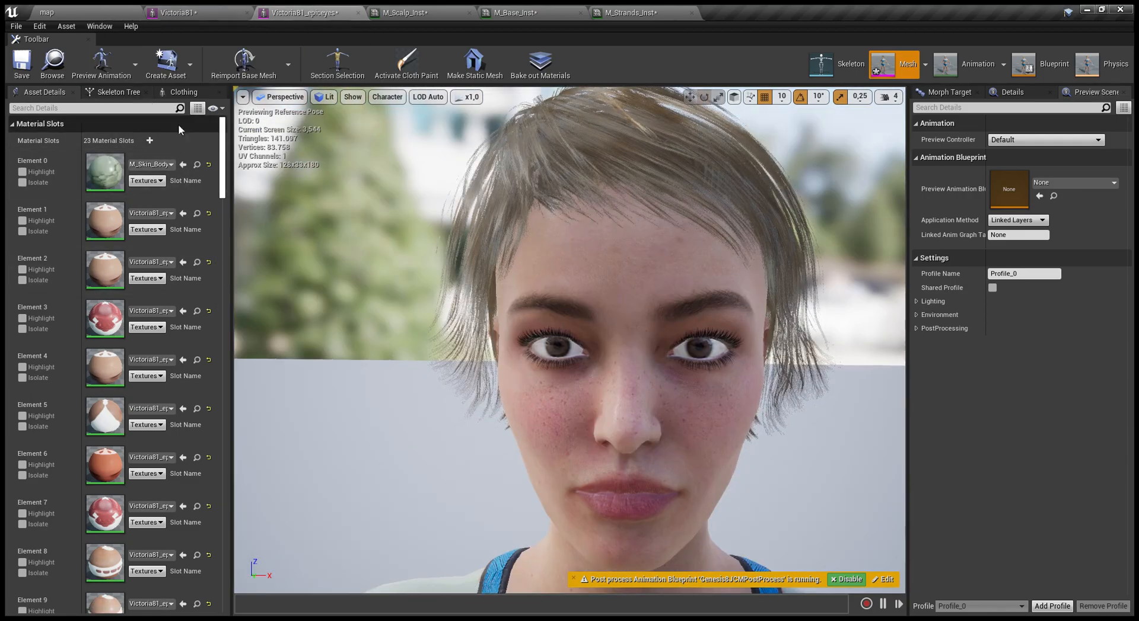
drag(211, 18, 591, 10)
click(207, 8)
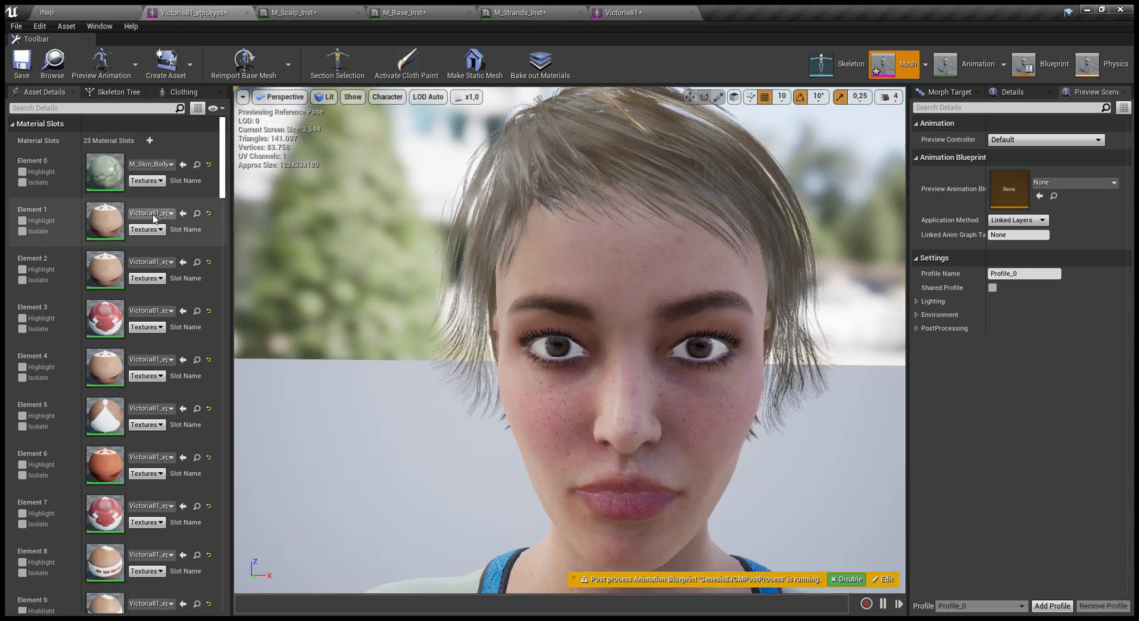
- Assign M_Skin_Face_Inst from the Game/Victoria8_1 folder to slots Element 1, 2, 4 and 6 of the Victoria81_epiceyes mesh
click(196, 213)
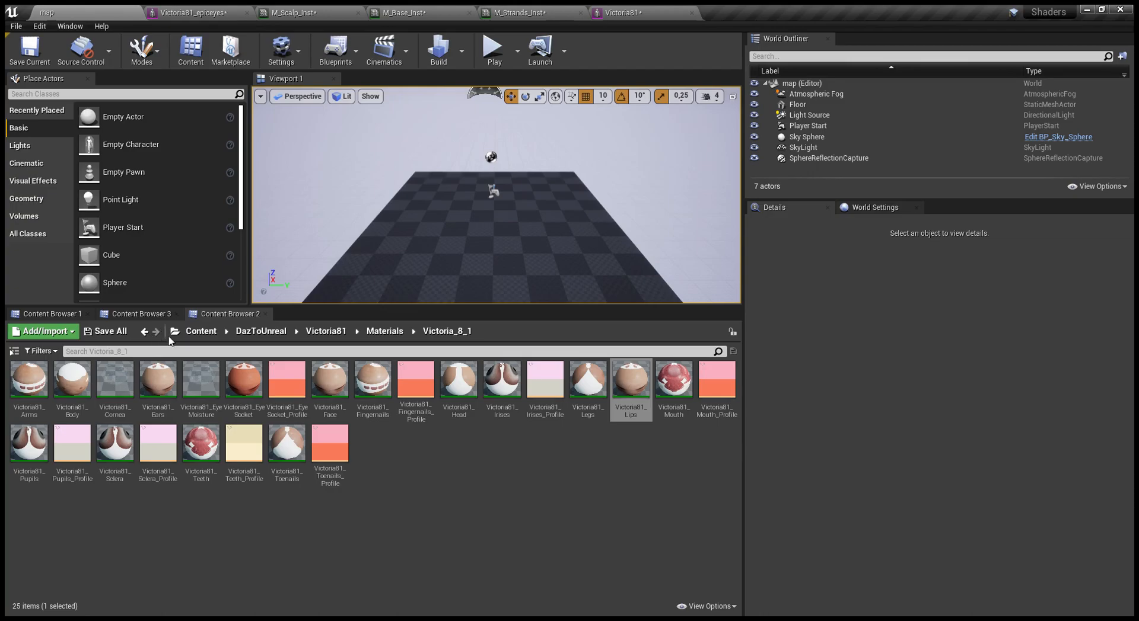
click(280, 337)
click(201, 332)
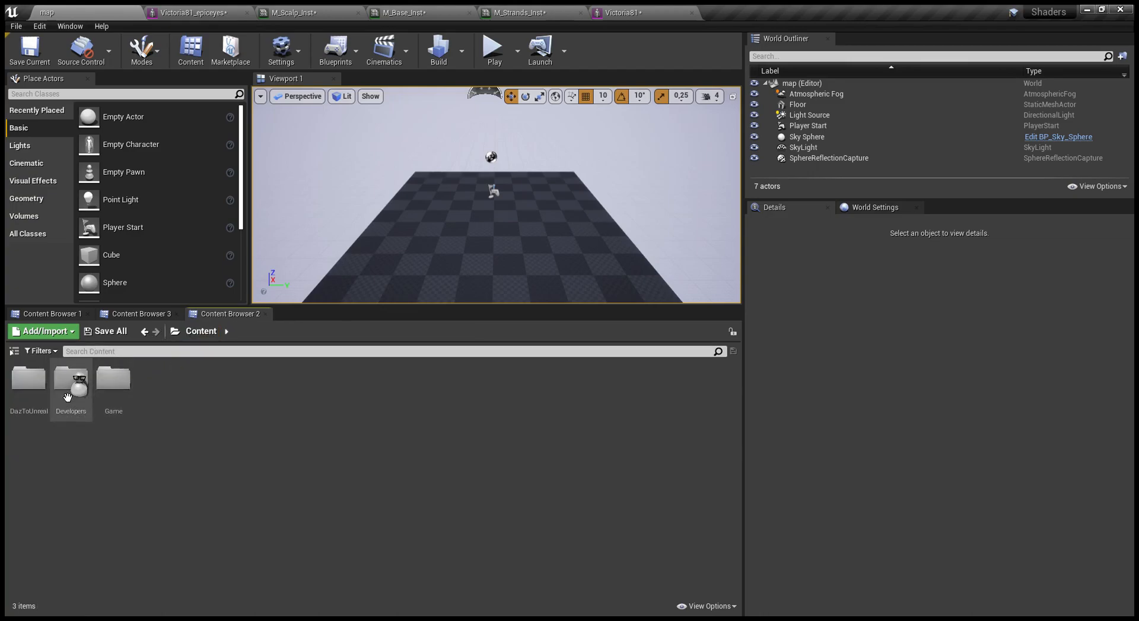
double_click(107, 392)
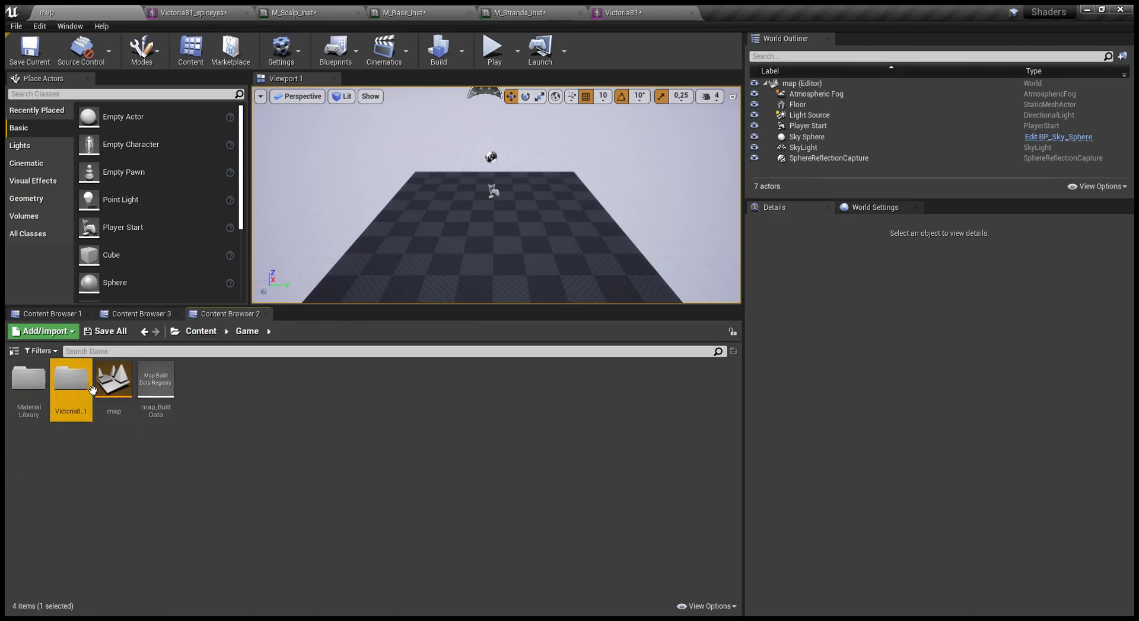
double_click(71, 382)
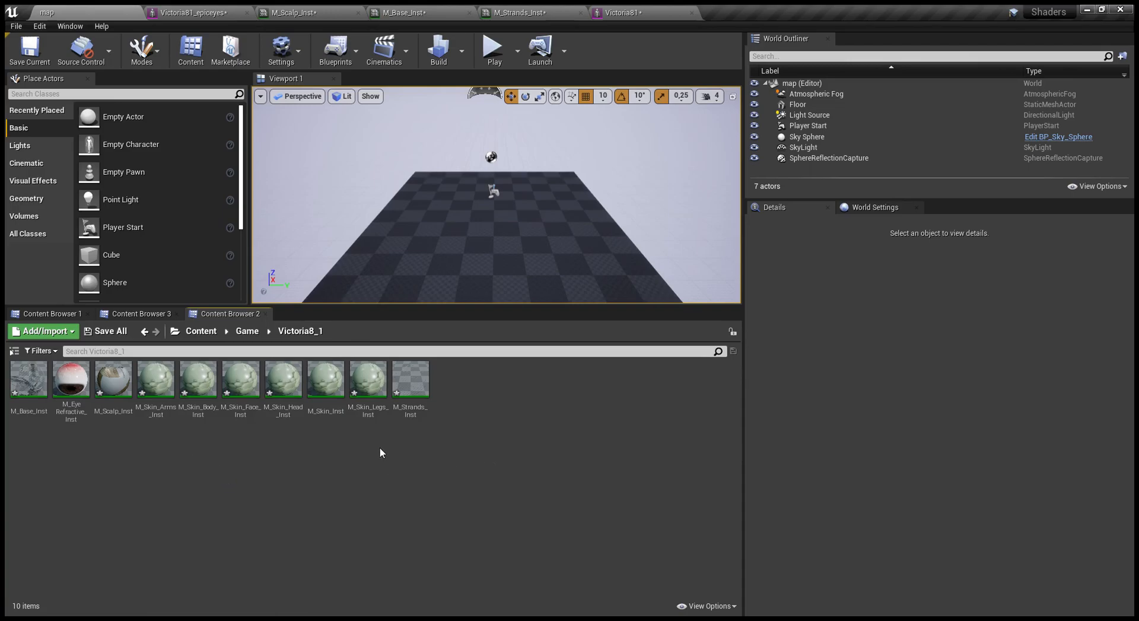
click(254, 407)
click(187, 9)
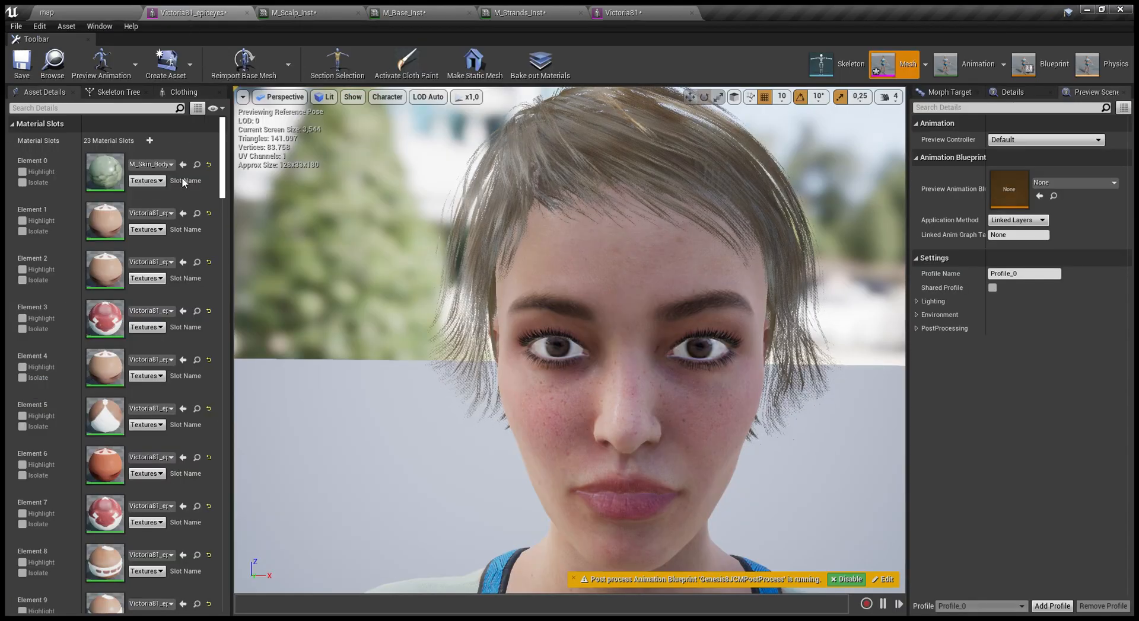
click(183, 213)
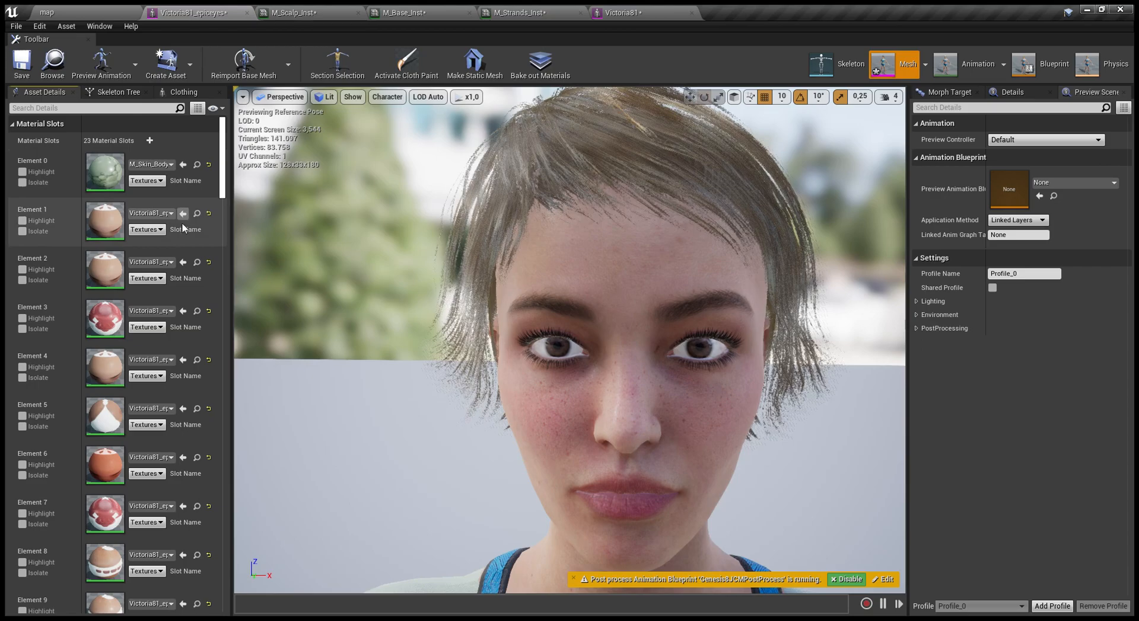
click(182, 262)
click(182, 360)
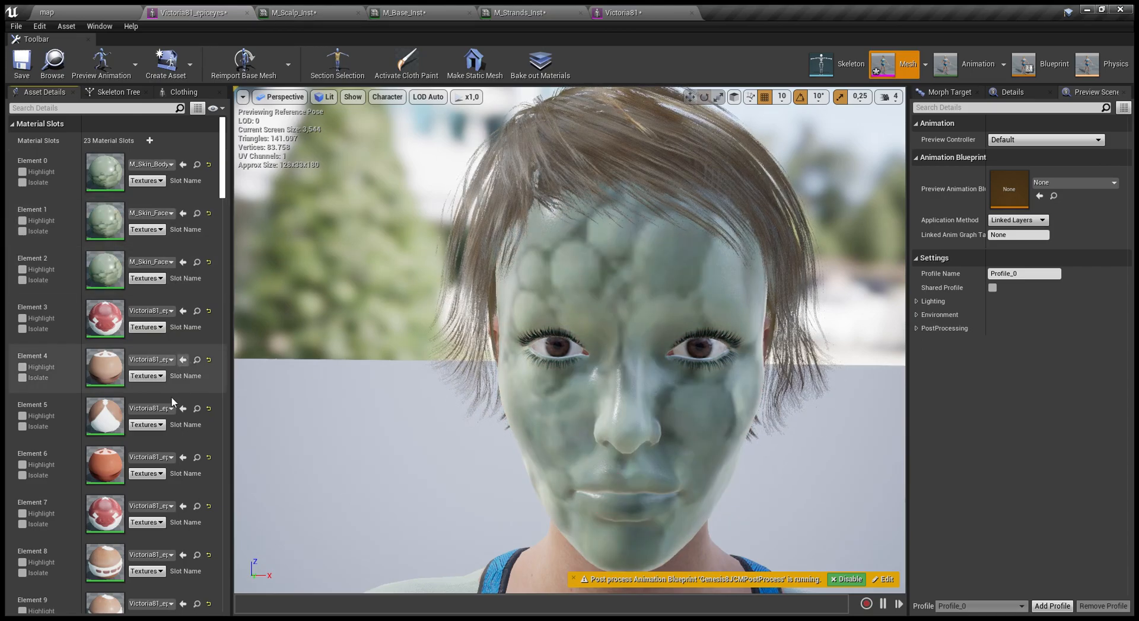
click(183, 457)
- Assign M_Skin_Arms_Inst to material slots Element 8 and Element 9 of the Victoria81_epiceyes mesh
scroll(173, 455, down, 4)
scroll(171, 455, down, 8)
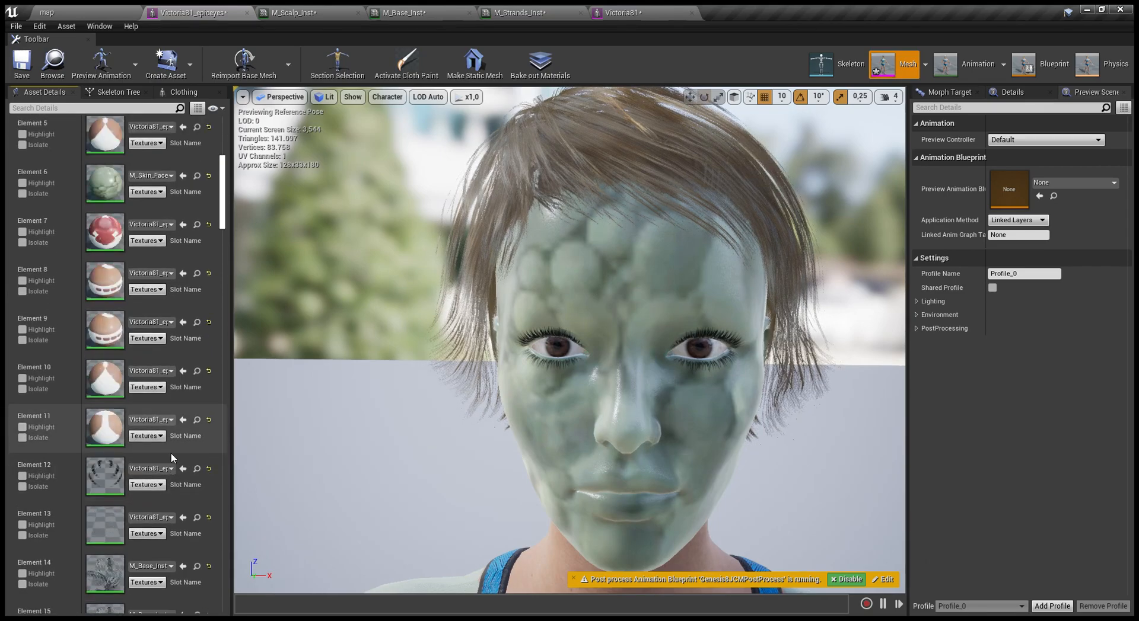
scroll(173, 468, up, 4)
scroll(172, 471, up, 3)
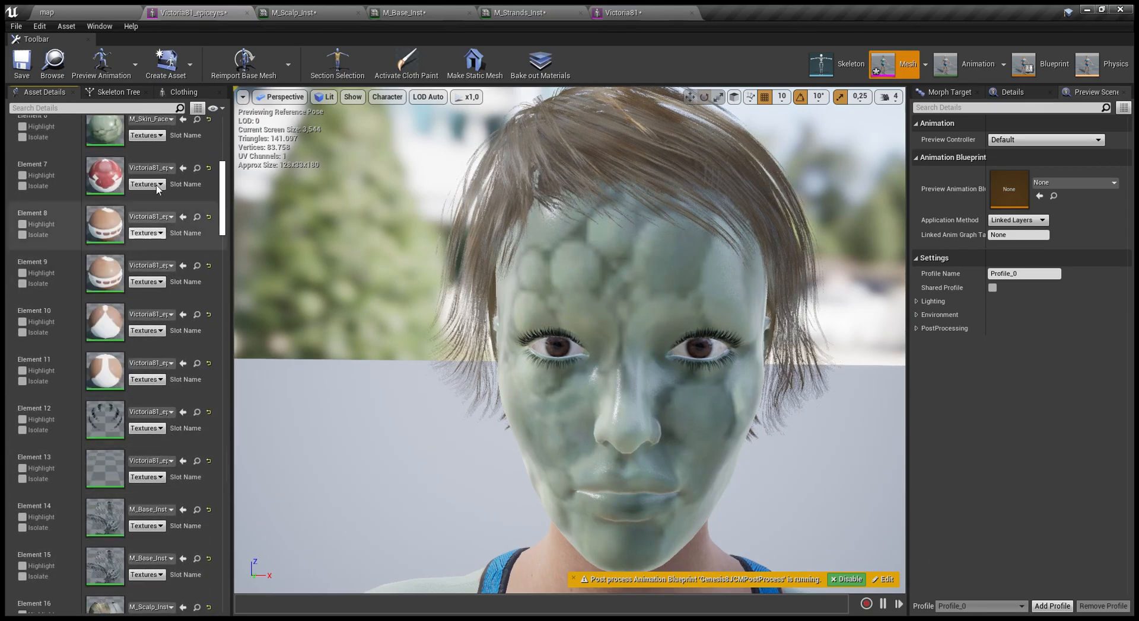
click(115, 12)
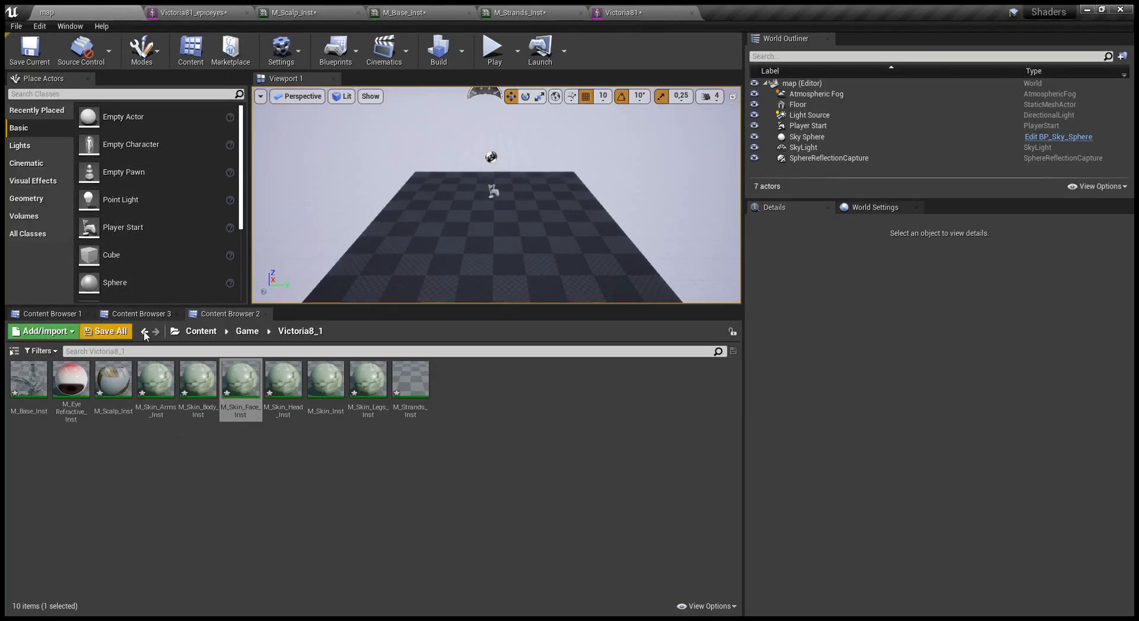
click(176, 402)
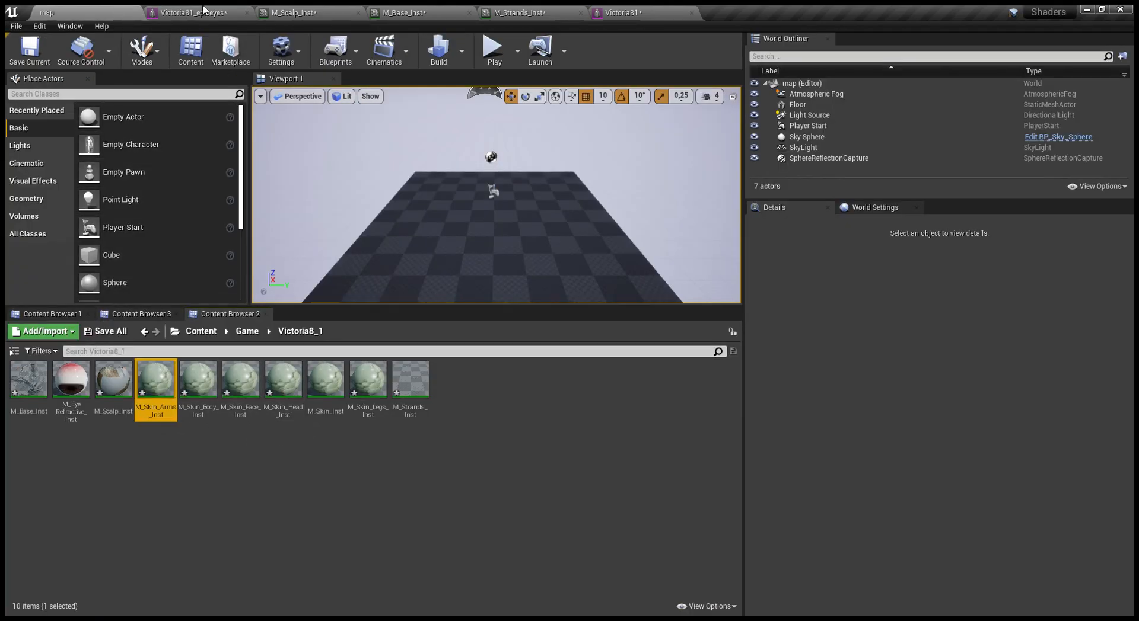
click(218, 8)
scroll(177, 190, down, 3)
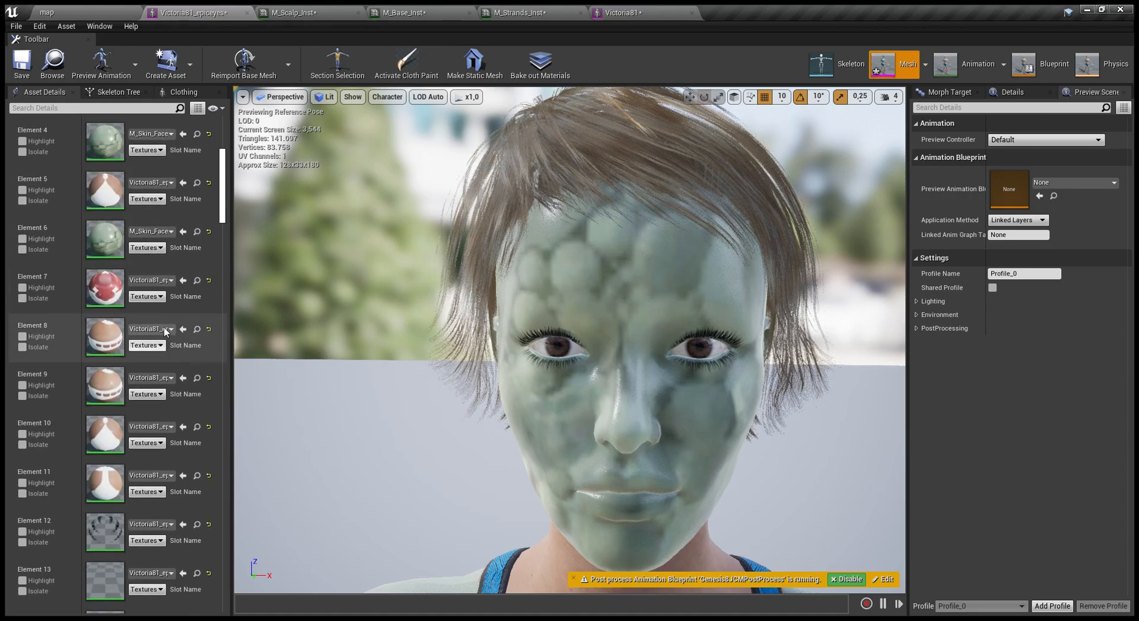
drag(225, 189, 229, 224)
scroll(174, 323, up, 2)
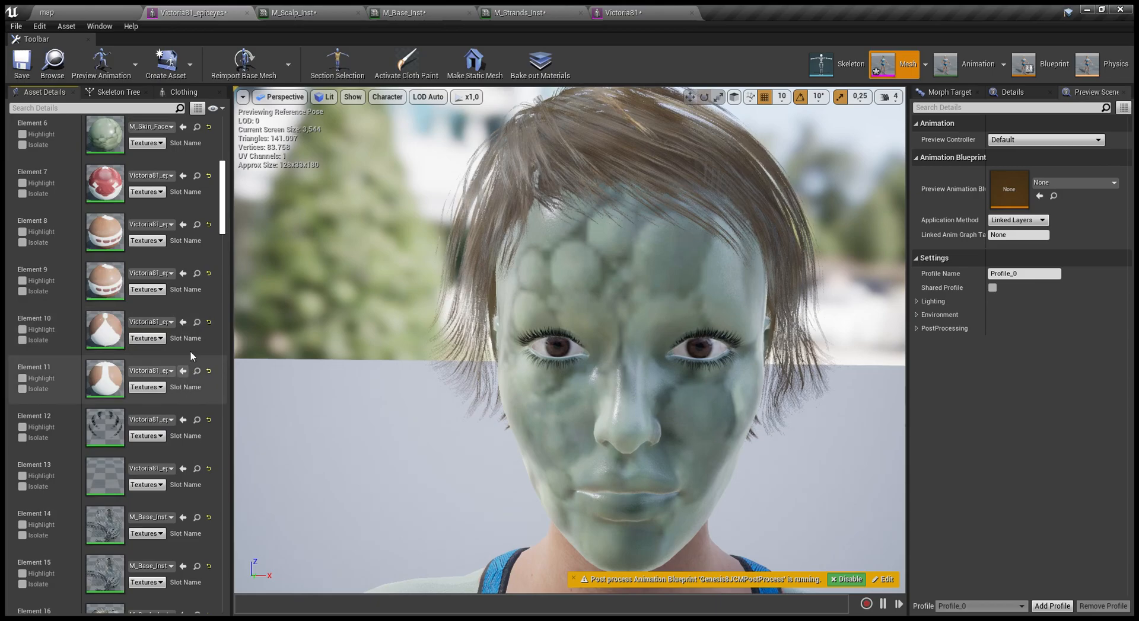
scroll(189, 338, up, 2)
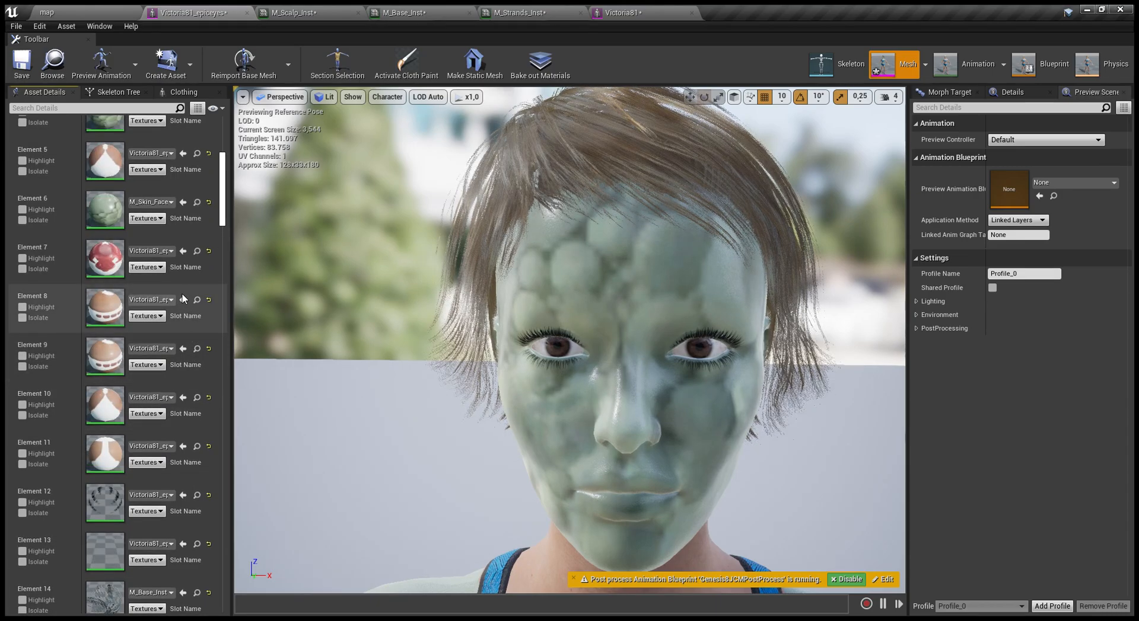
click(182, 301)
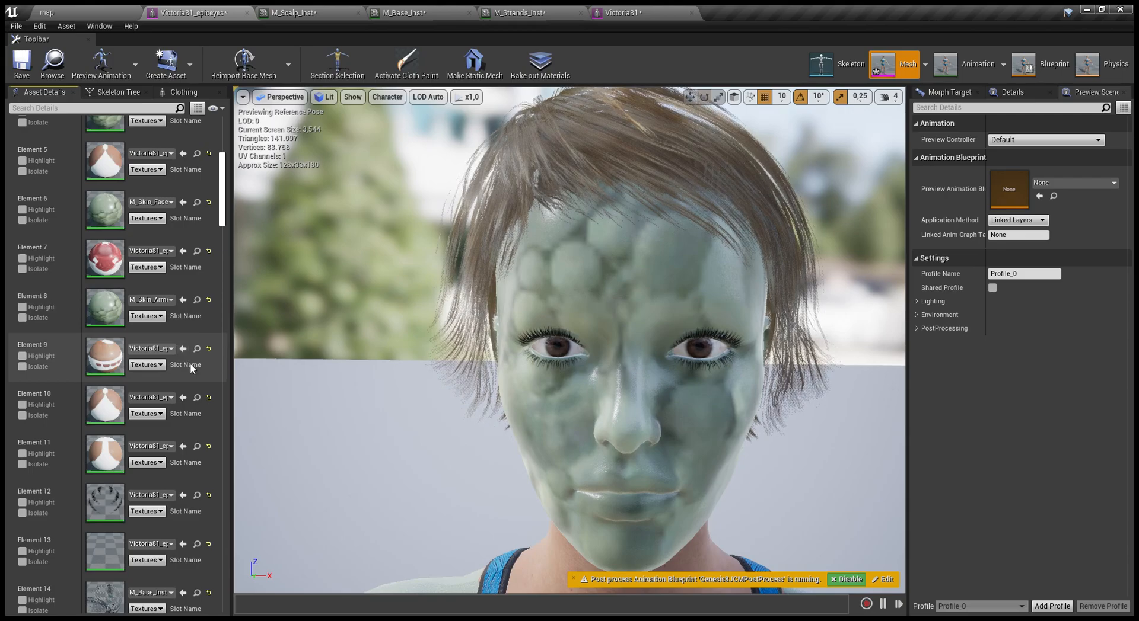
- Assign M_Skin_Legs_Inst to material slots Element 10 and Element 5 of the Victoria81_epiceyes mesh
click(113, 11)
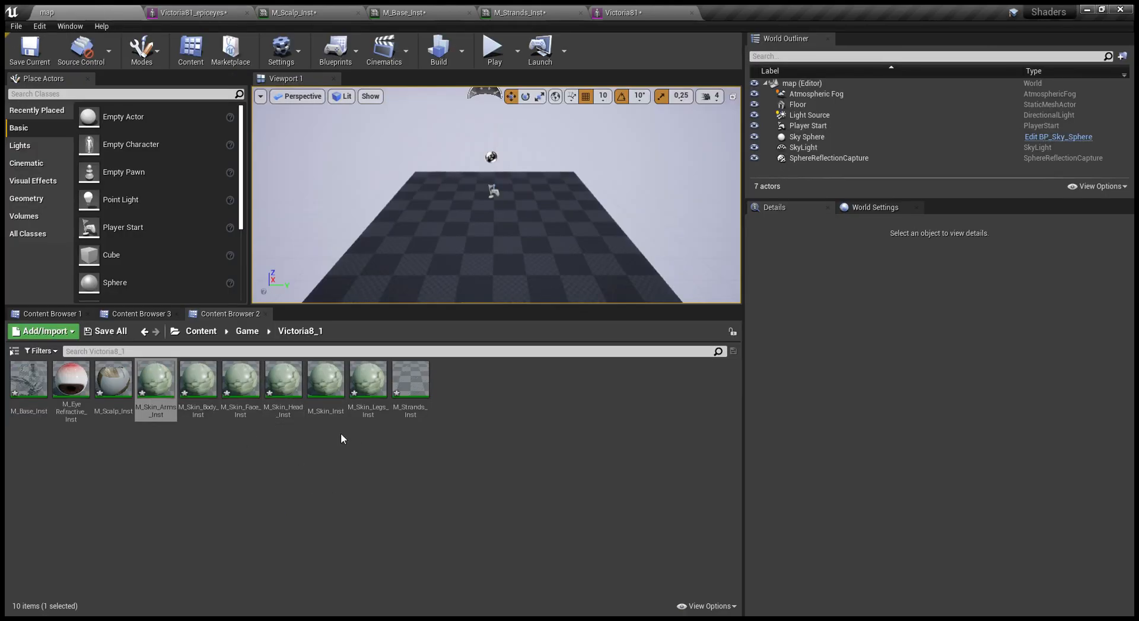
click(368, 381)
click(160, 8)
scroll(169, 503, down, 10)
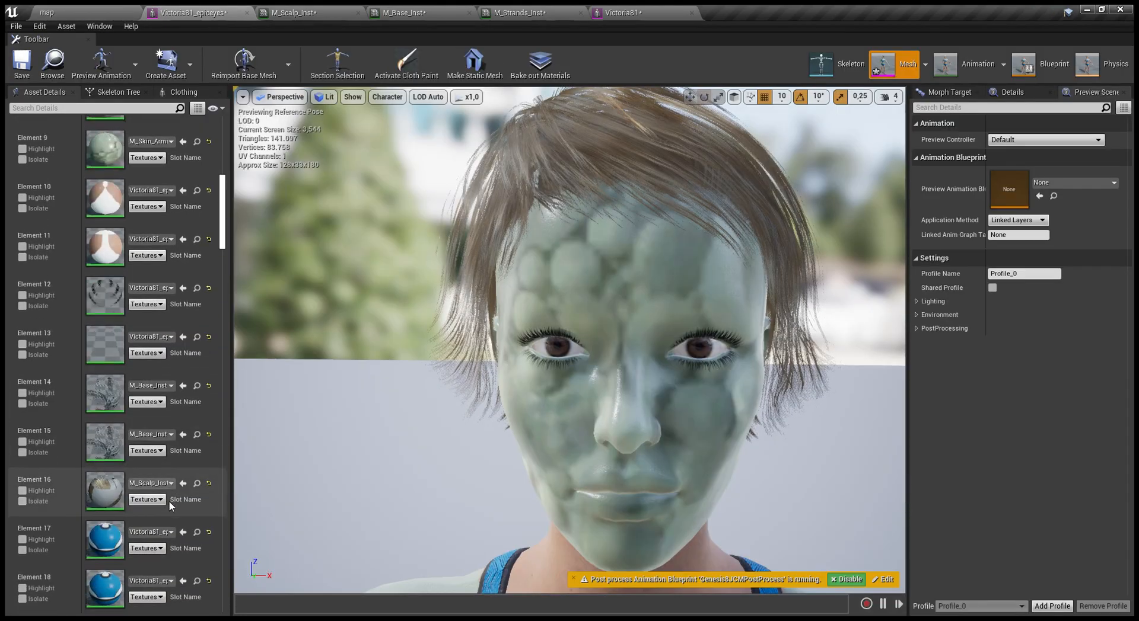
scroll(169, 489, up, 7)
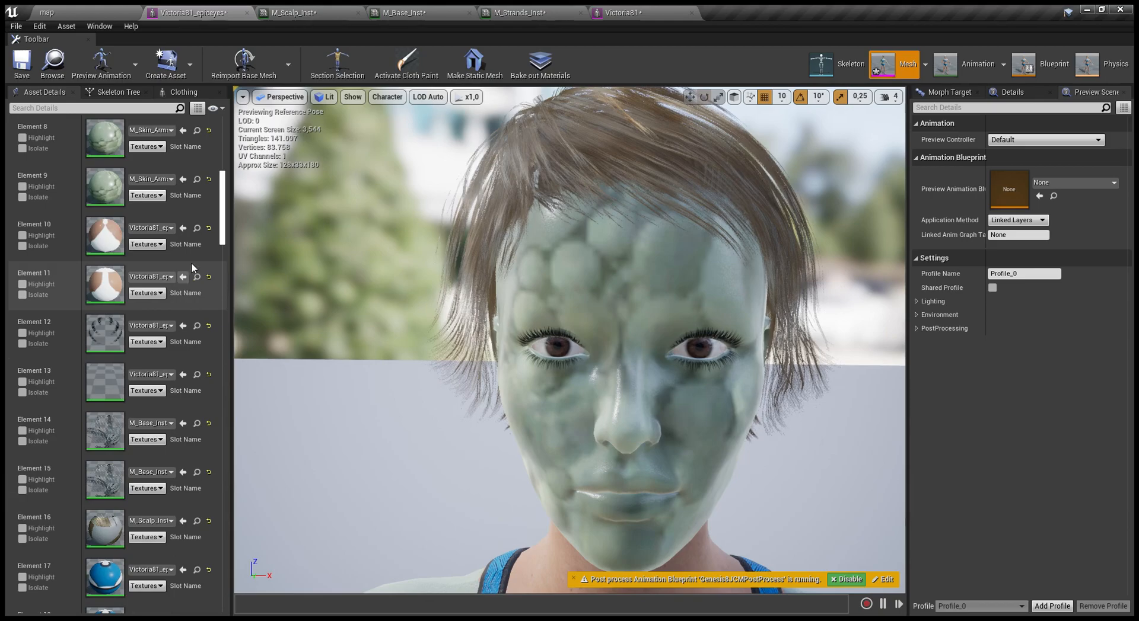
scroll(190, 249, up, 5)
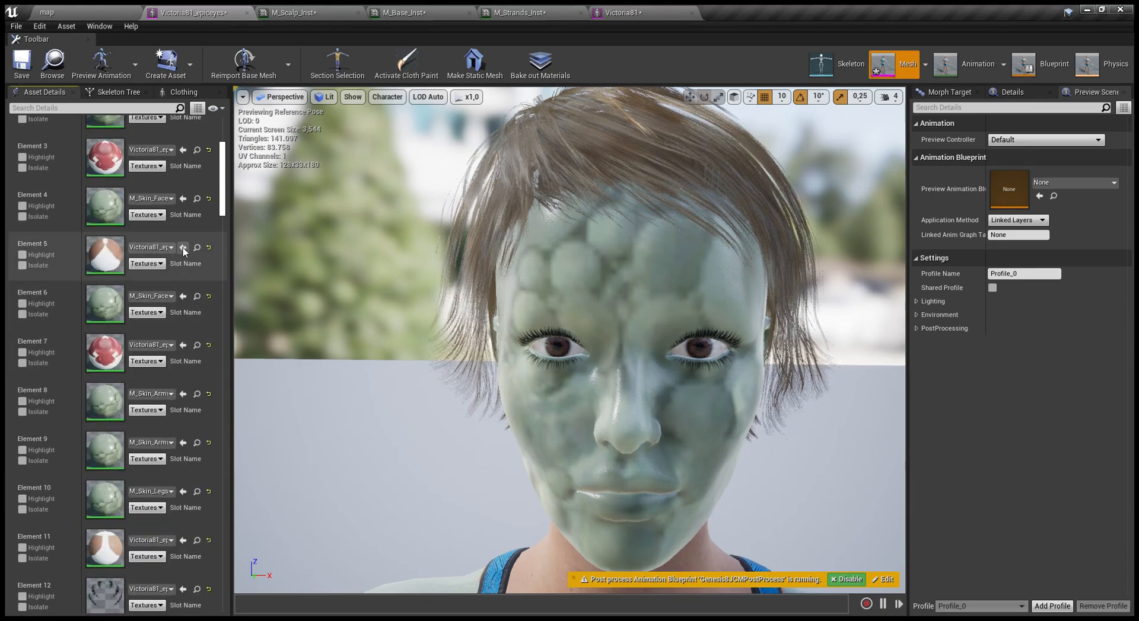
scroll(162, 349, up, 3)
scroll(154, 363, down, 5)
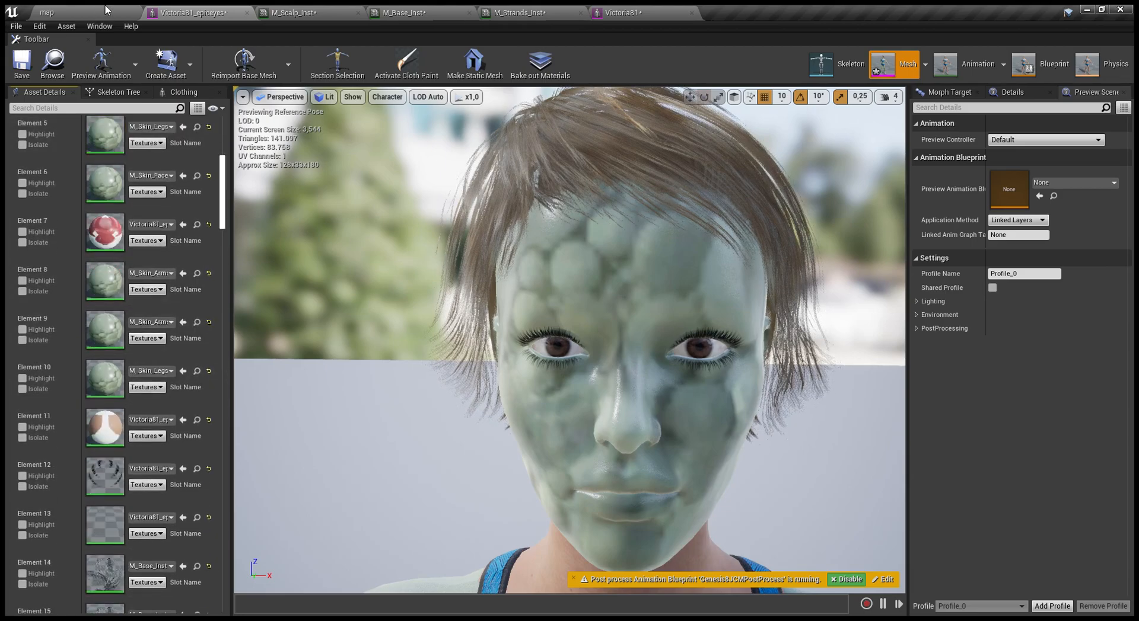
- Assign M_Skin_Head_Inst to material slot Element 11 of the Victoria81_epiceyes mesh and save the mesh
click(105, 7)
click(300, 384)
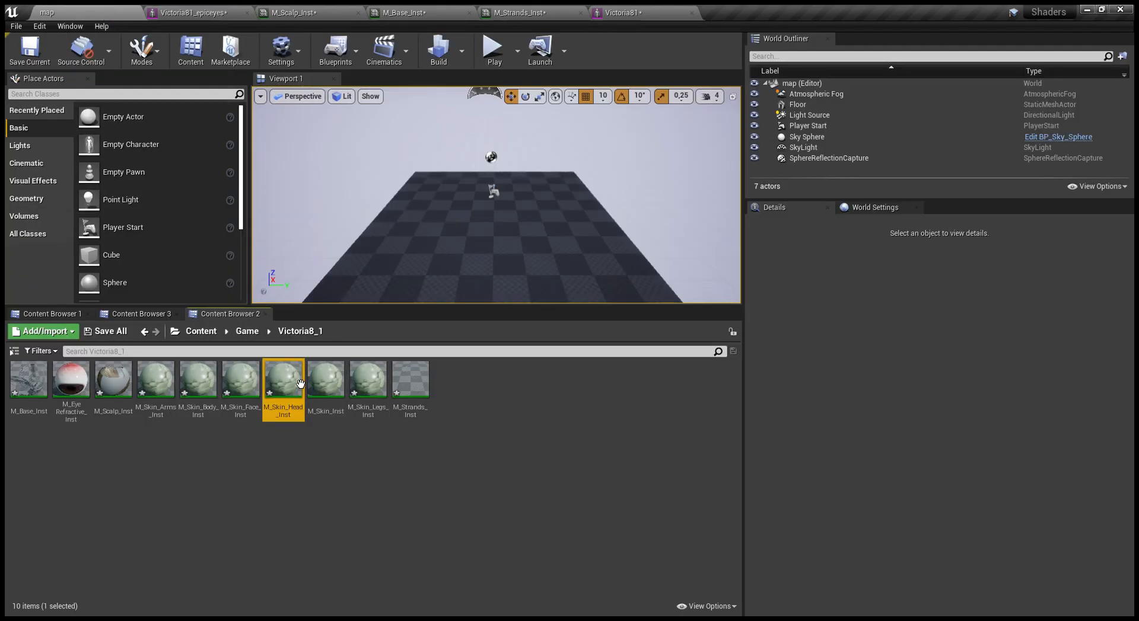
click(203, 9)
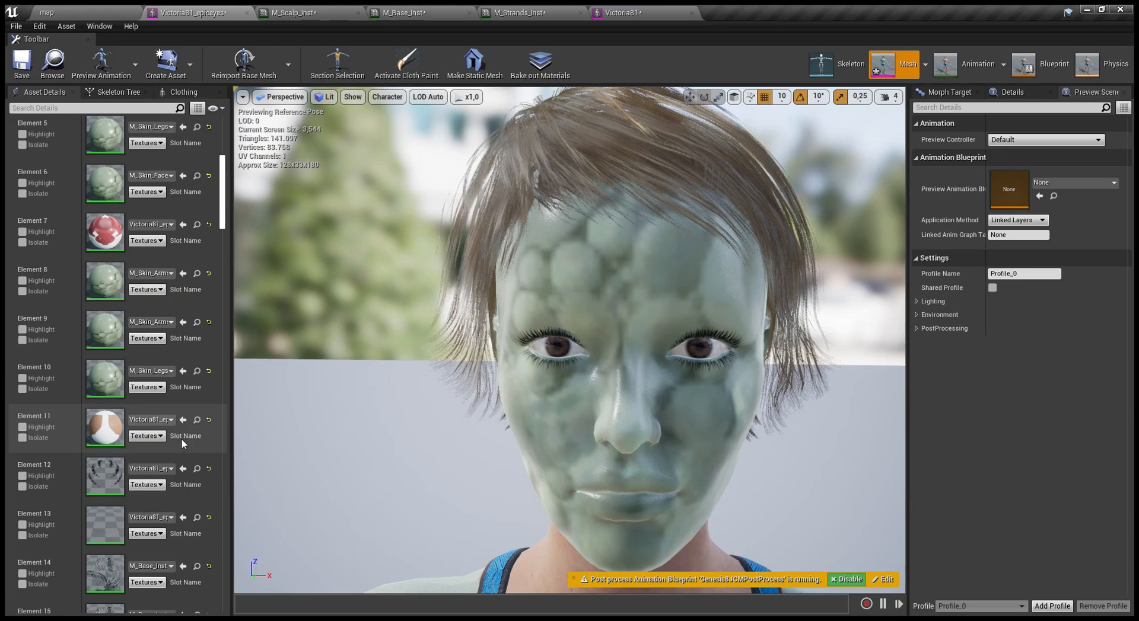
click(183, 420)
click(19, 70)
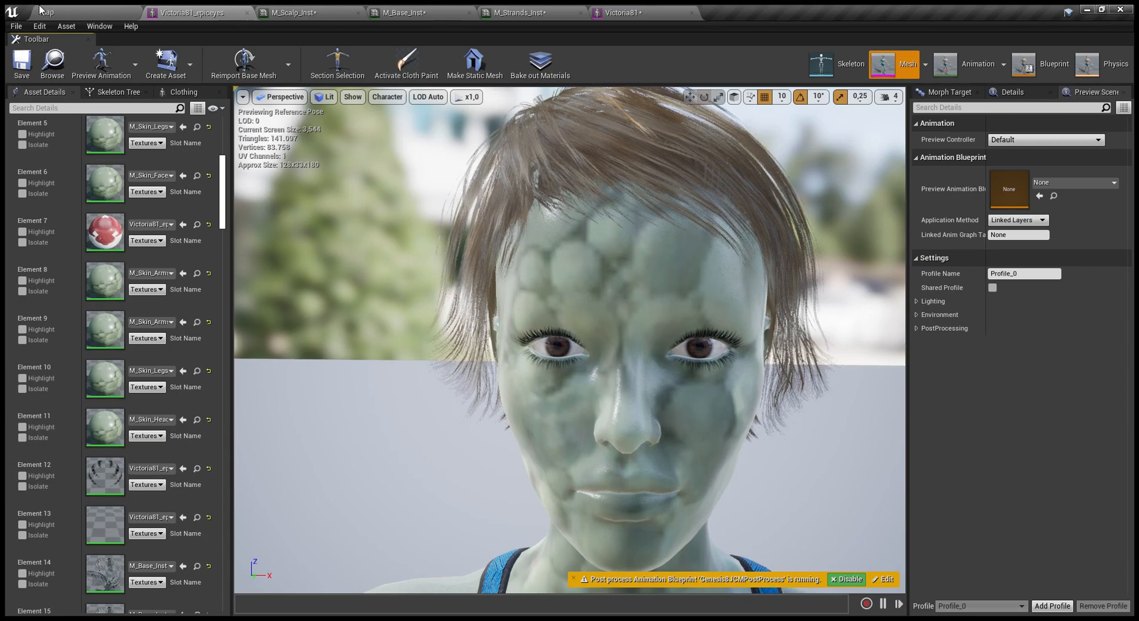
- Check the skin materials on the character and close the M_Scalp_Inst, M_Base_Inst and M_Strands_Inst editors
scroll(323, 359, down, 5)
middle_drag(322, 360, 408, 379)
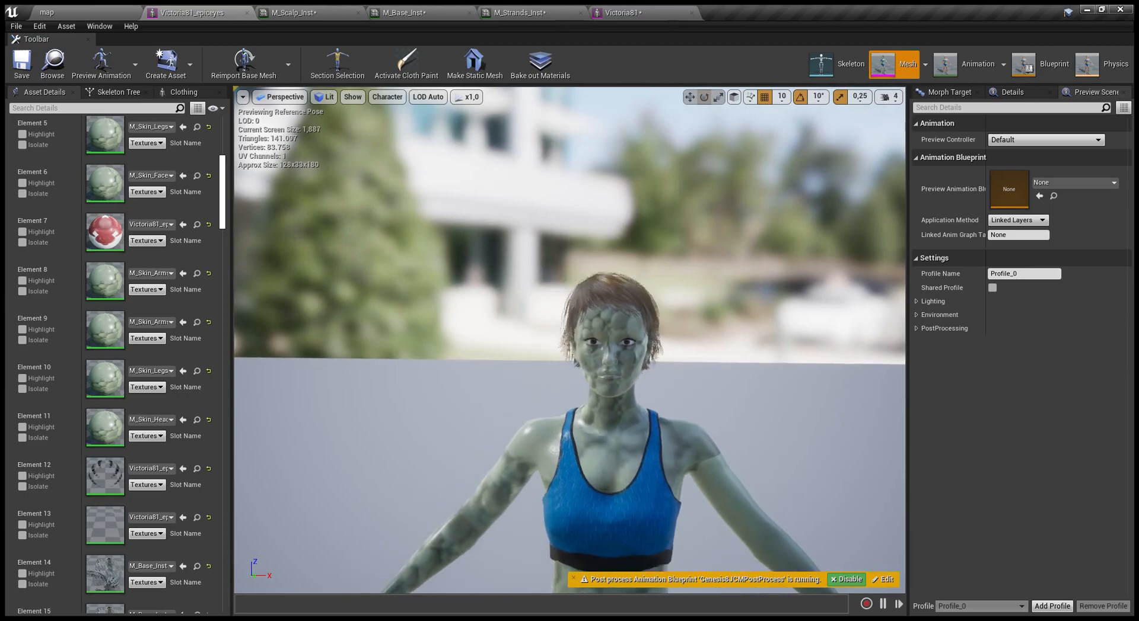
scroll(408, 379, up, 5)
scroll(408, 379, down, 5)
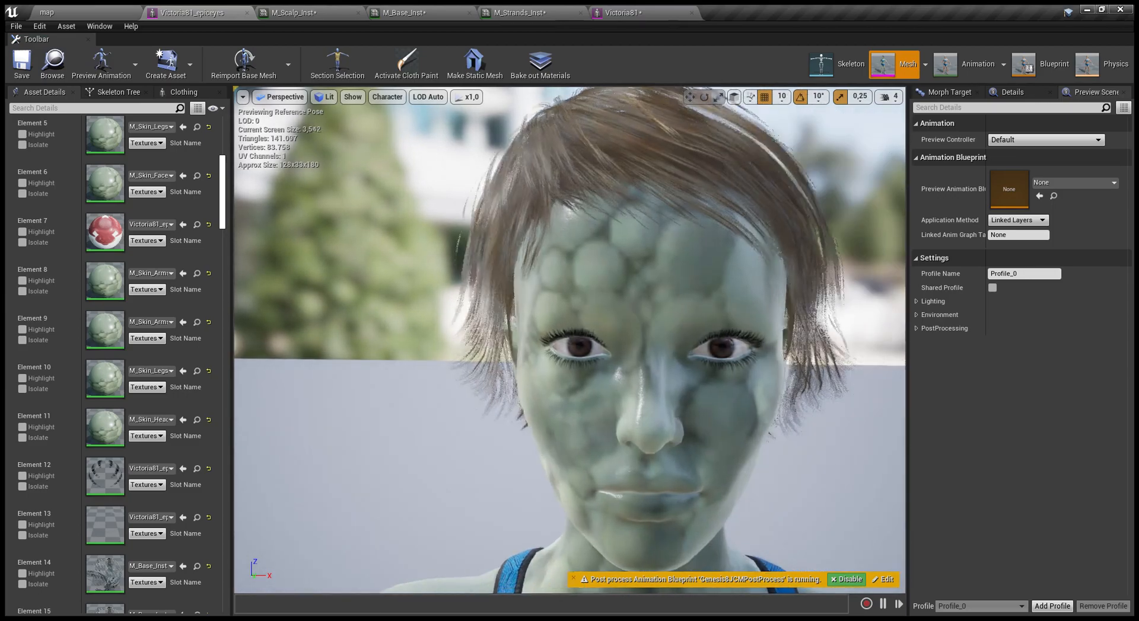
click(358, 12)
click(358, 13)
click(358, 12)
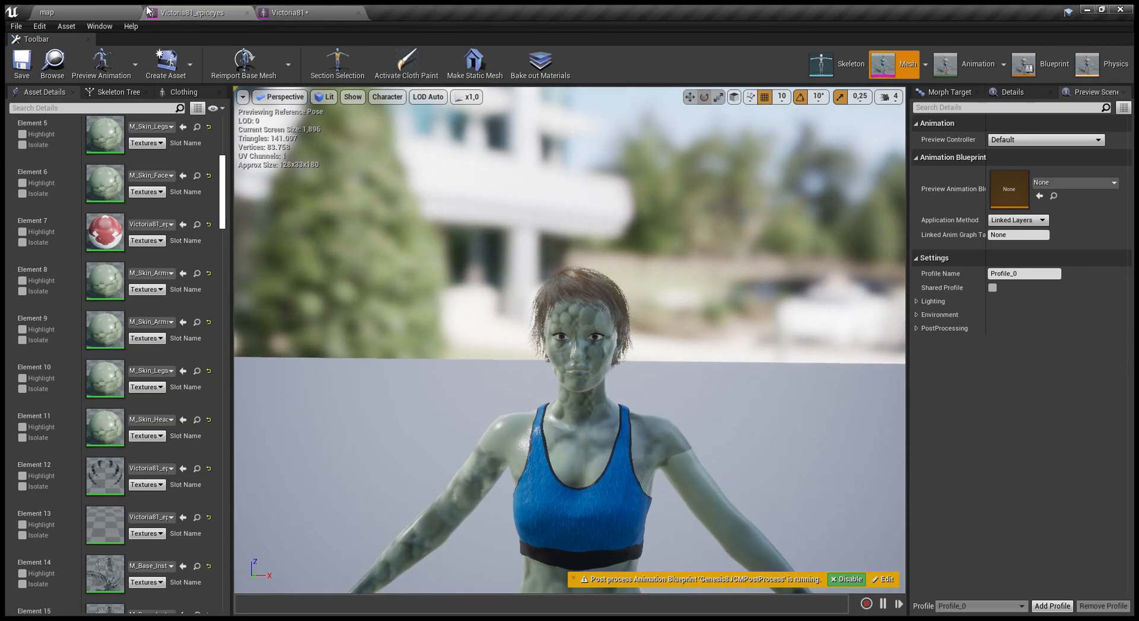
- Open M_Skin_Arms_Inst, M_Skin_Body_Inst, M_Skin_Face_Inst, M_Skin_Head_Inst and M_Skin_Legs_Inst from the Game/Victoria8_1 folder for editing
click(53, 12)
click(172, 404)
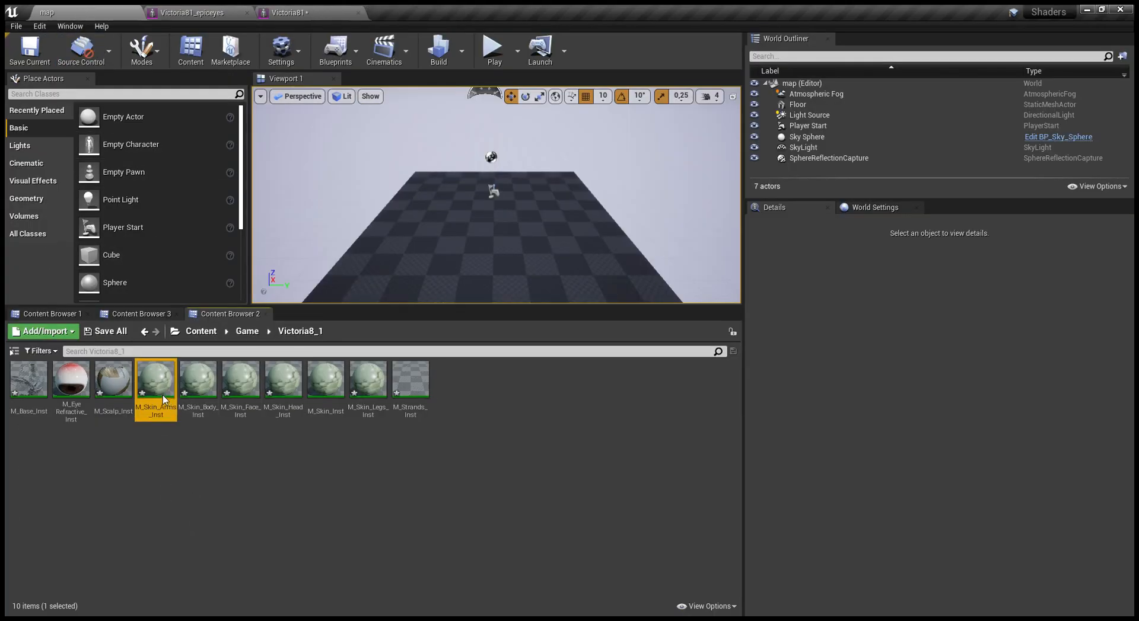
double_click(162, 395)
click(127, 8)
double_click(207, 409)
click(74, 9)
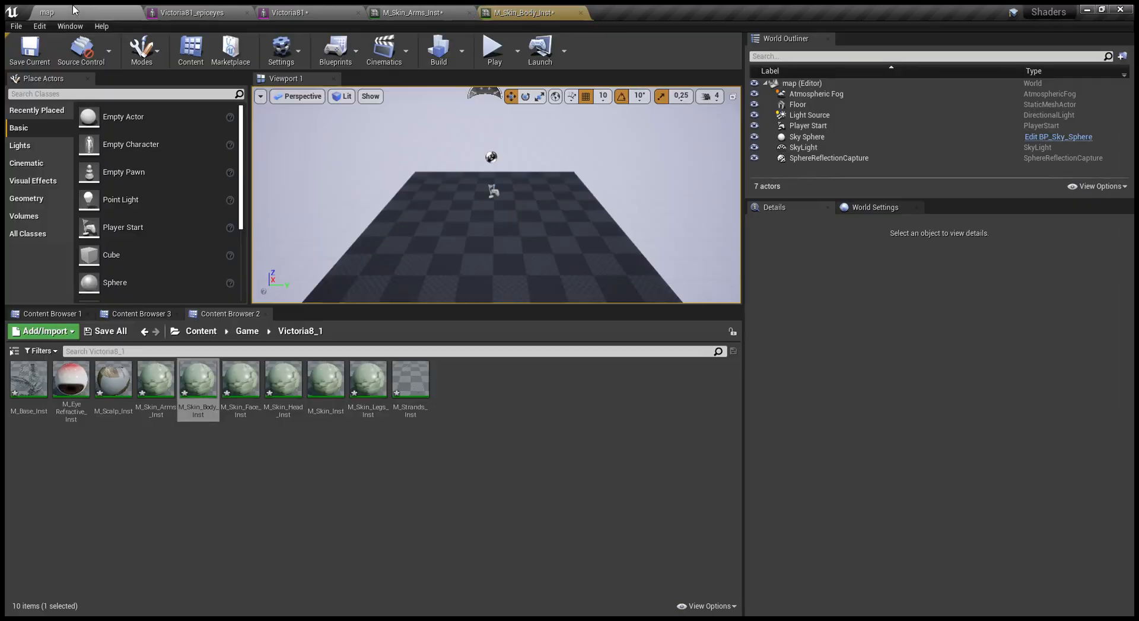
double_click(240, 382)
click(127, 9)
double_click(283, 383)
click(60, 11)
click(339, 411)
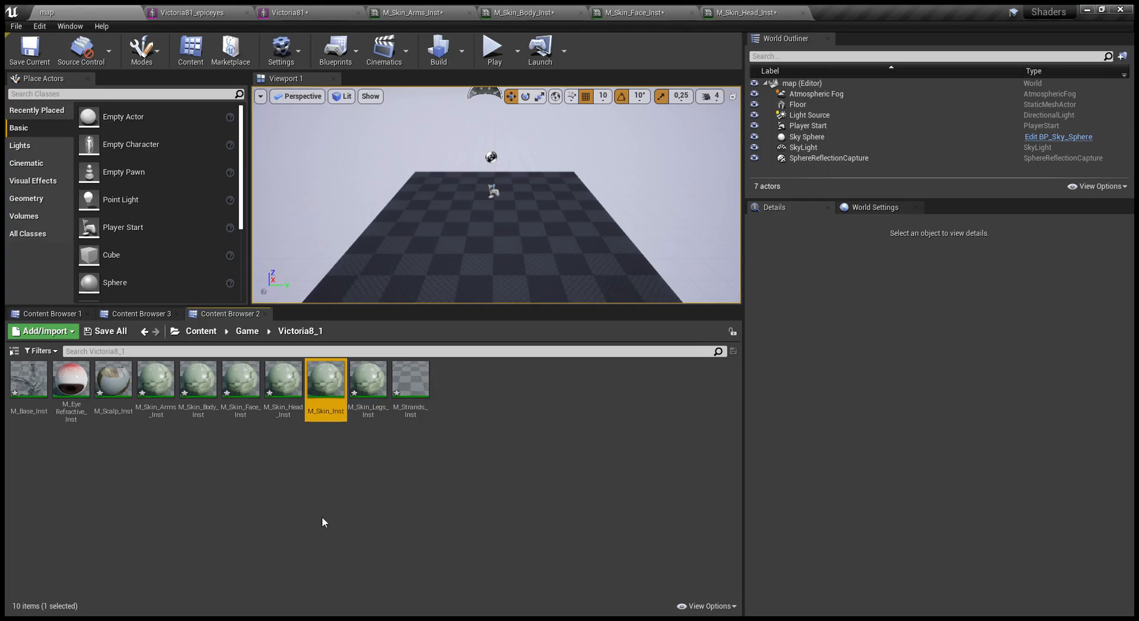
double_click(387, 414)
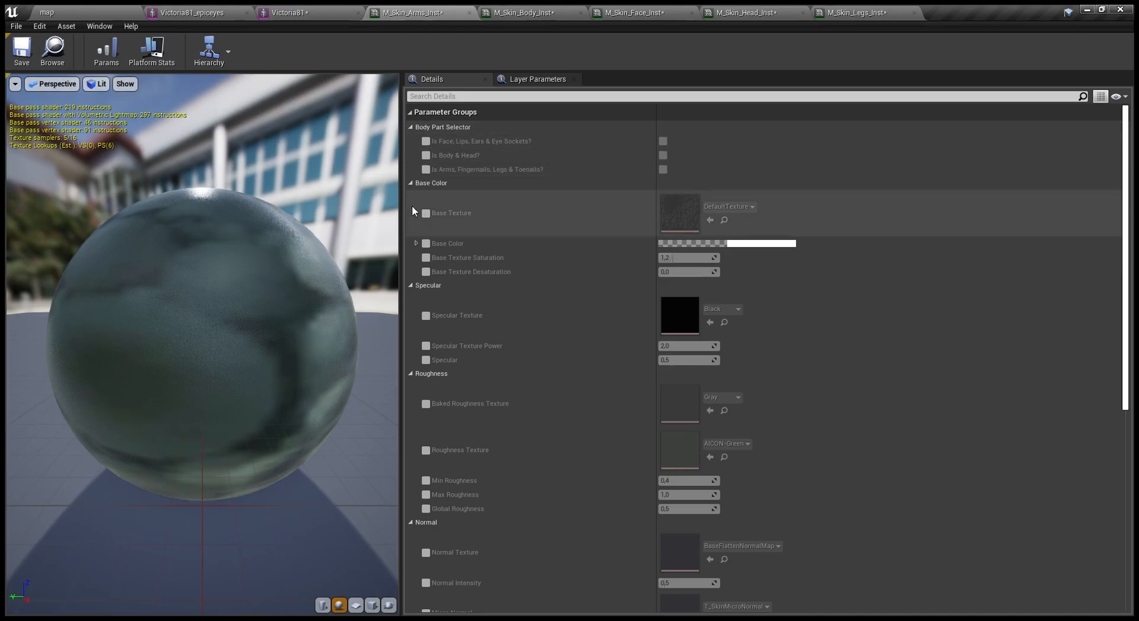
- In M_Skin_Arms_Inst, turn on Is Arms, Fingernails, Legs & Toenails? and set Base Texture to Victoria8_1_ArmsD_1005_00_Victoria81_epiceyes
click(425, 170)
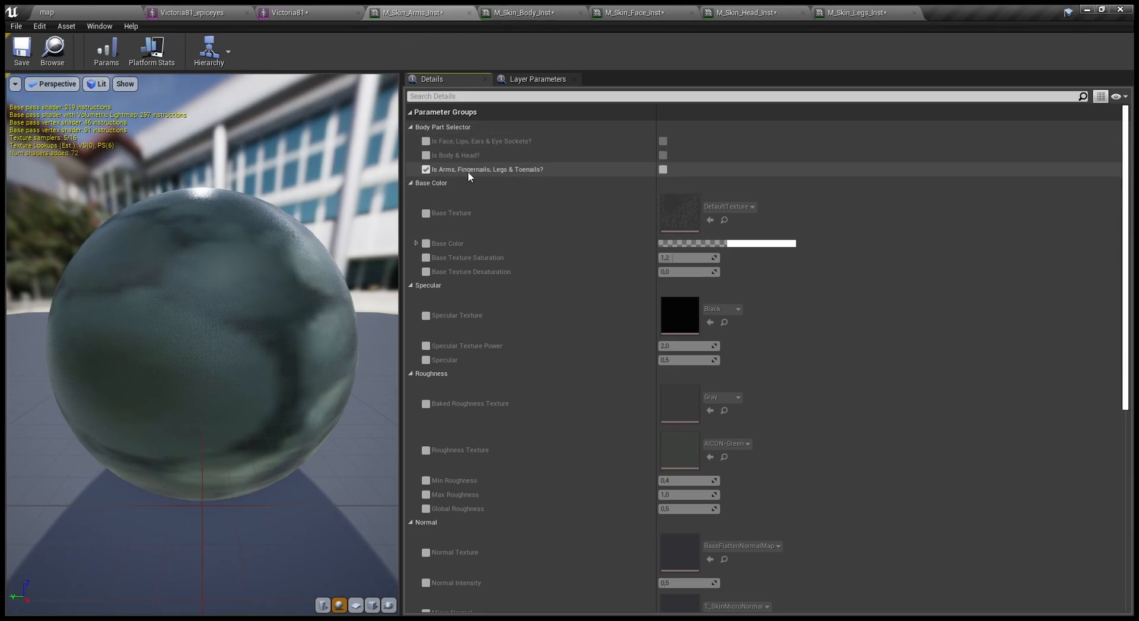
click(663, 170)
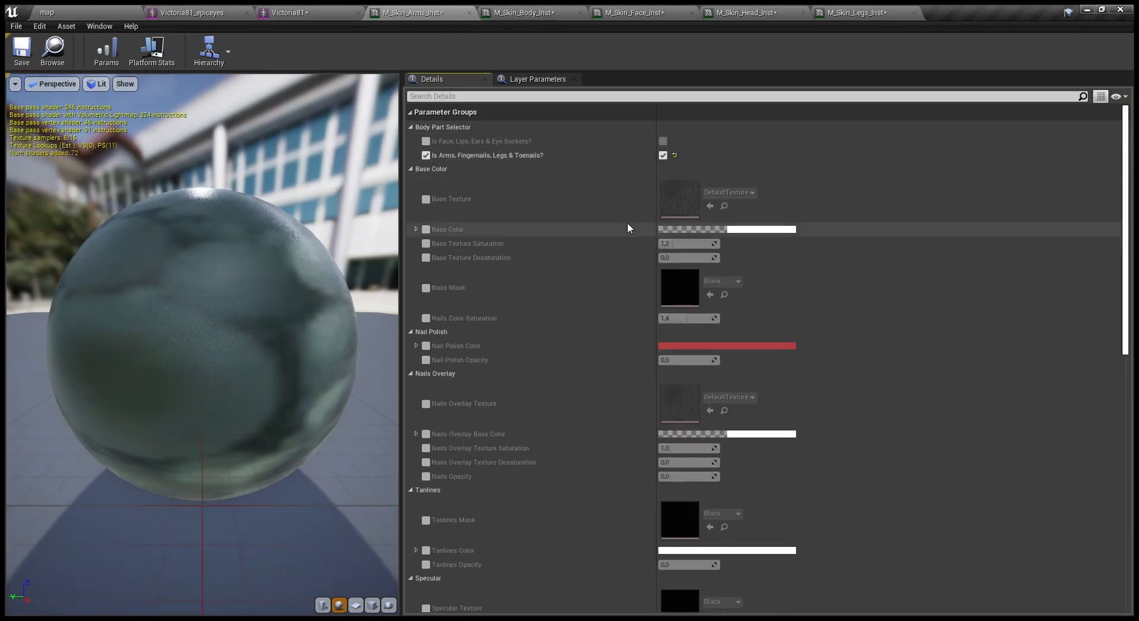
click(427, 200)
click(99, 9)
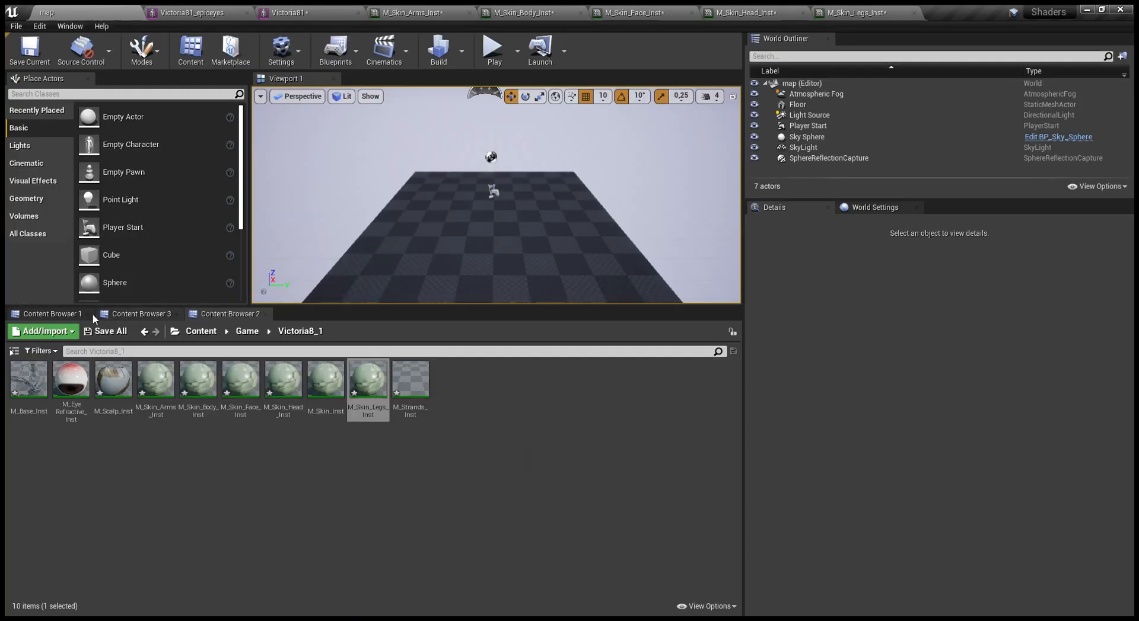
click(62, 313)
click(163, 460)
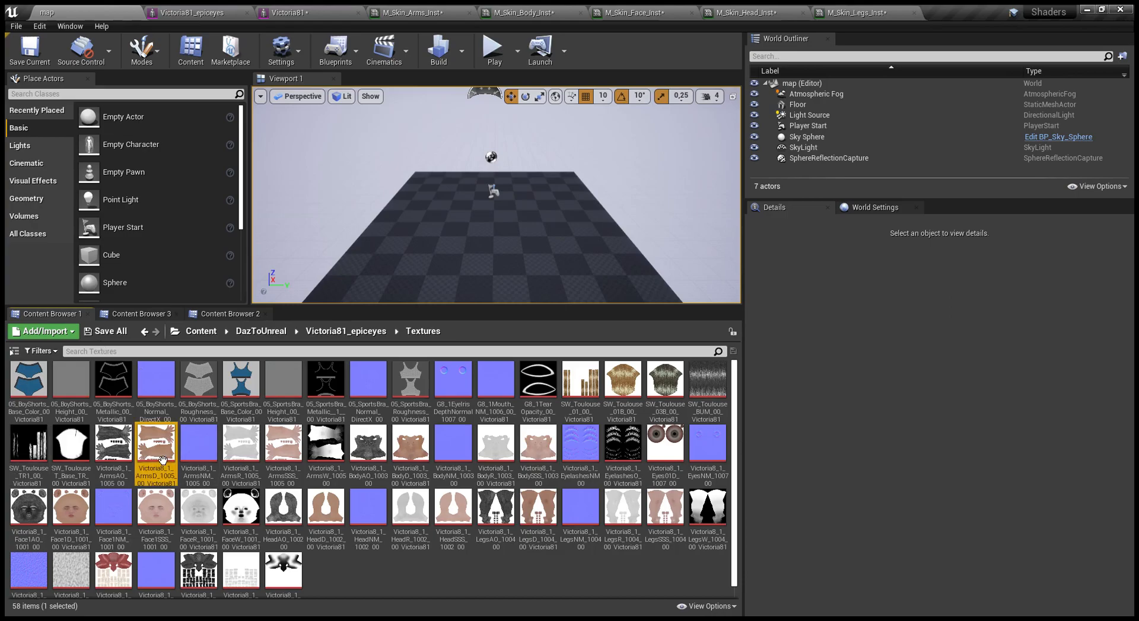
click(411, 12)
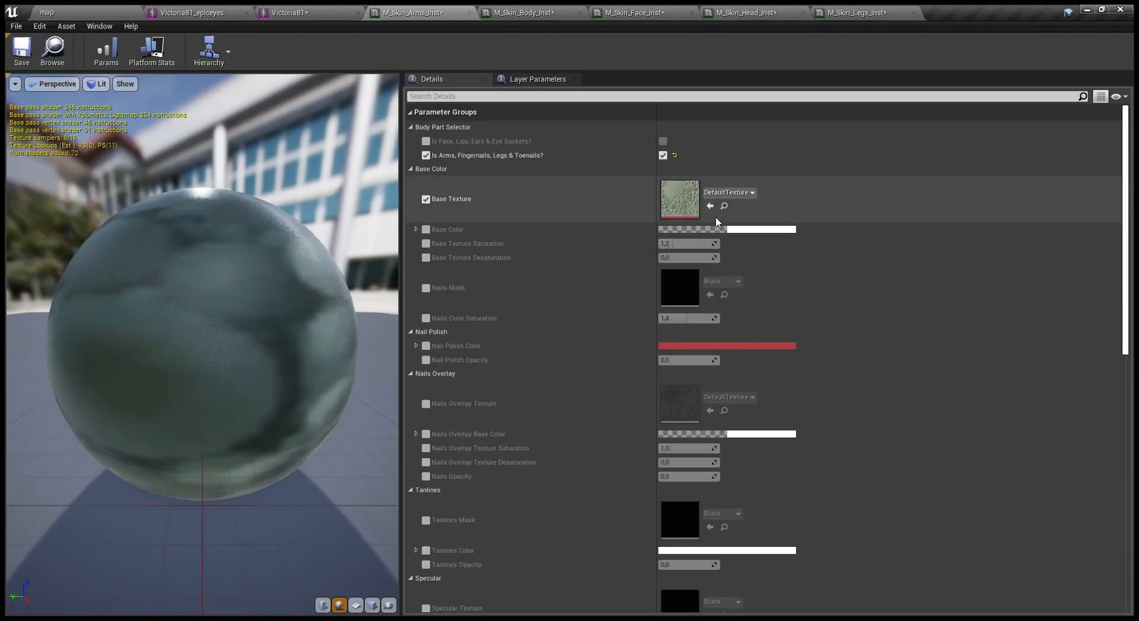
click(708, 206)
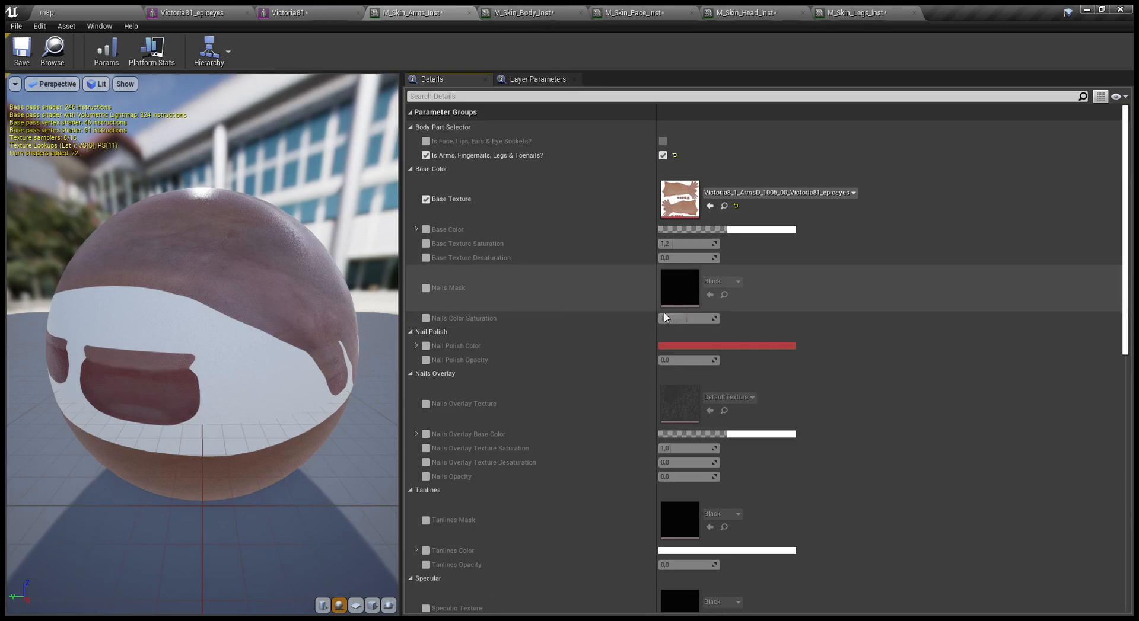
- Enable the Baked Roughness Texture override in M_Skin_Arms_Inst
scroll(455, 410, down, 2)
scroll(467, 386, down, 5)
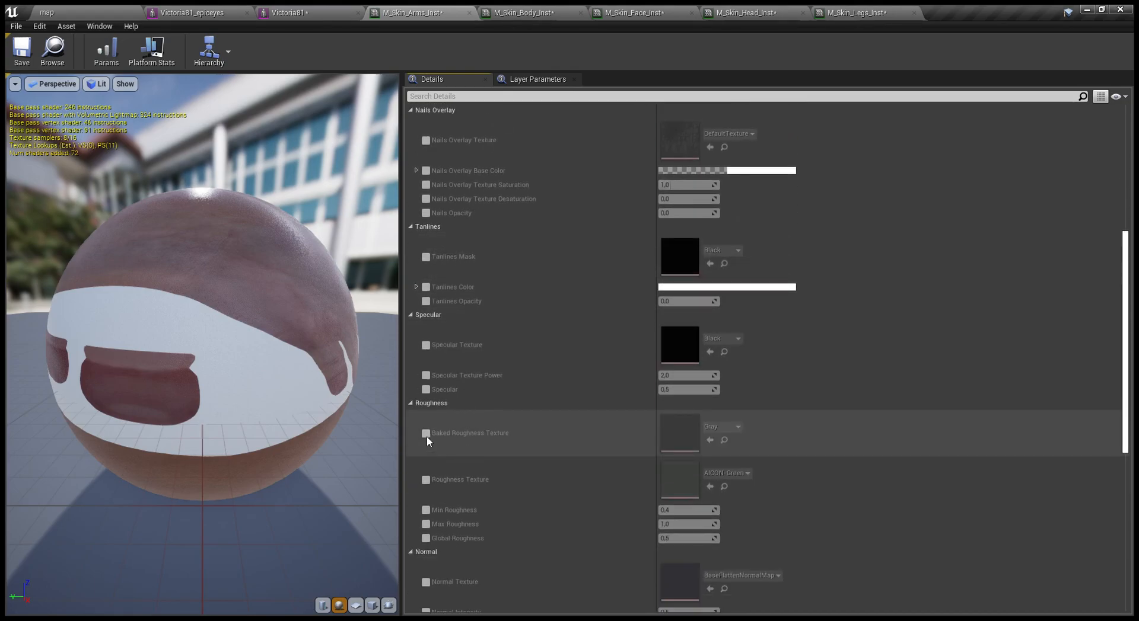
click(426, 435)
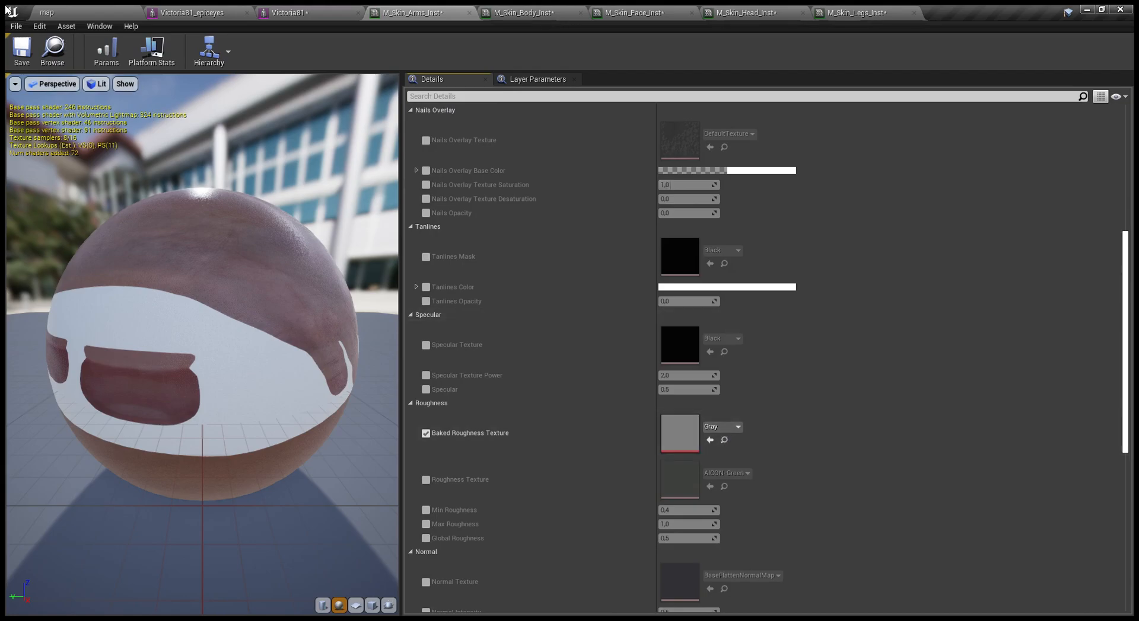
- Copy T_ArmsBakedRougness from Game/MaterialLibrary/Genesis8_1/Textures/Female into the Game/Victoria8_1 folder
click(56, 11)
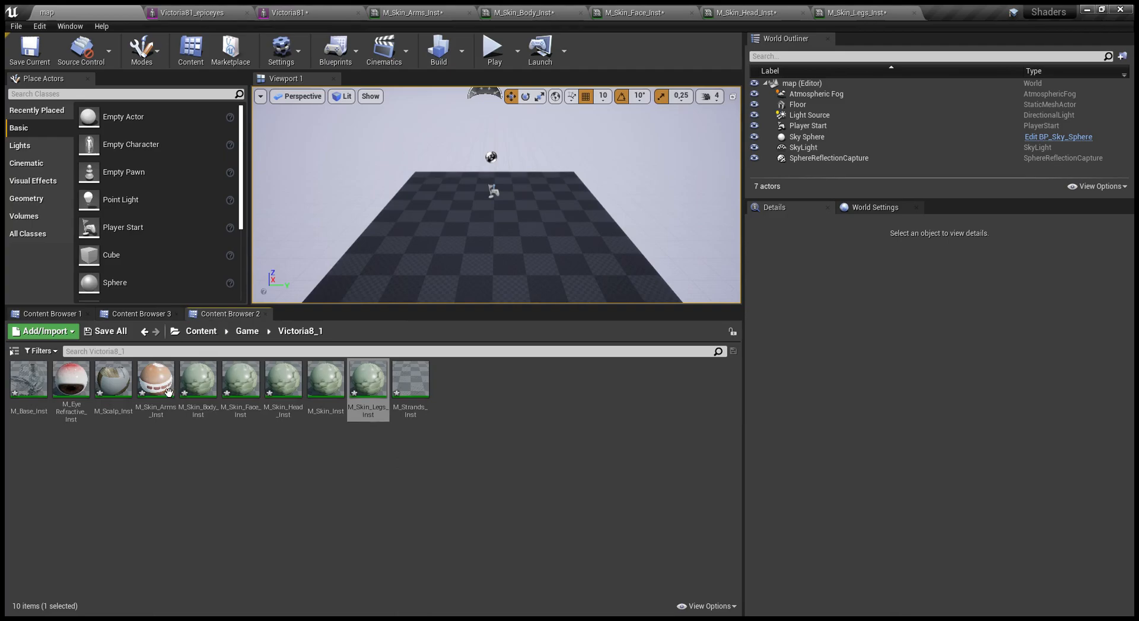
click(149, 313)
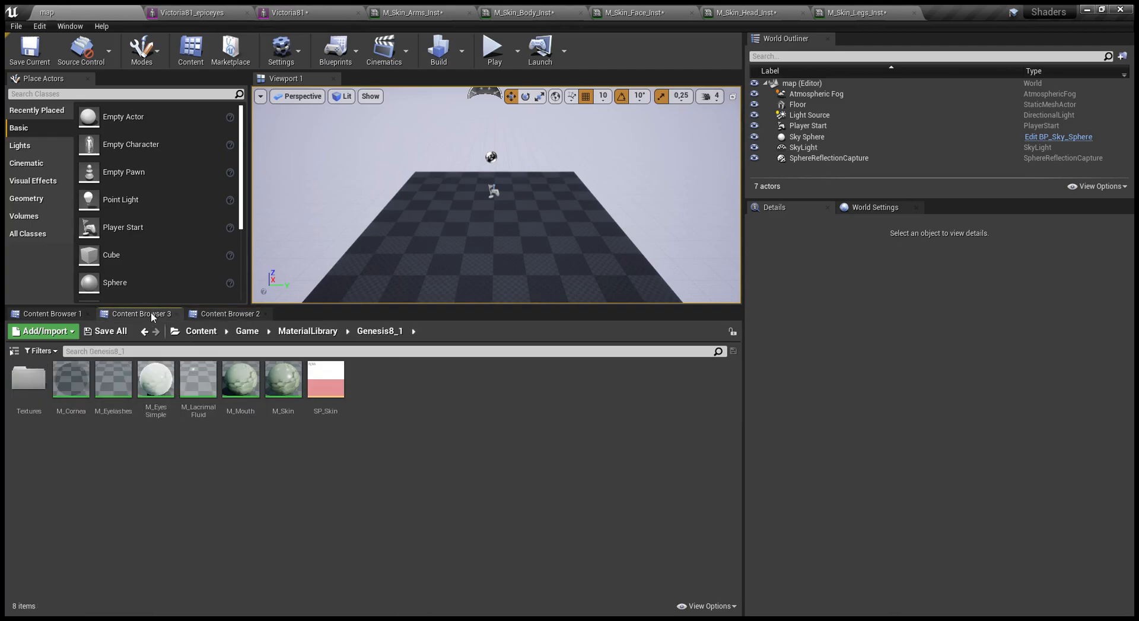
double_click(35, 398)
double_click(36, 409)
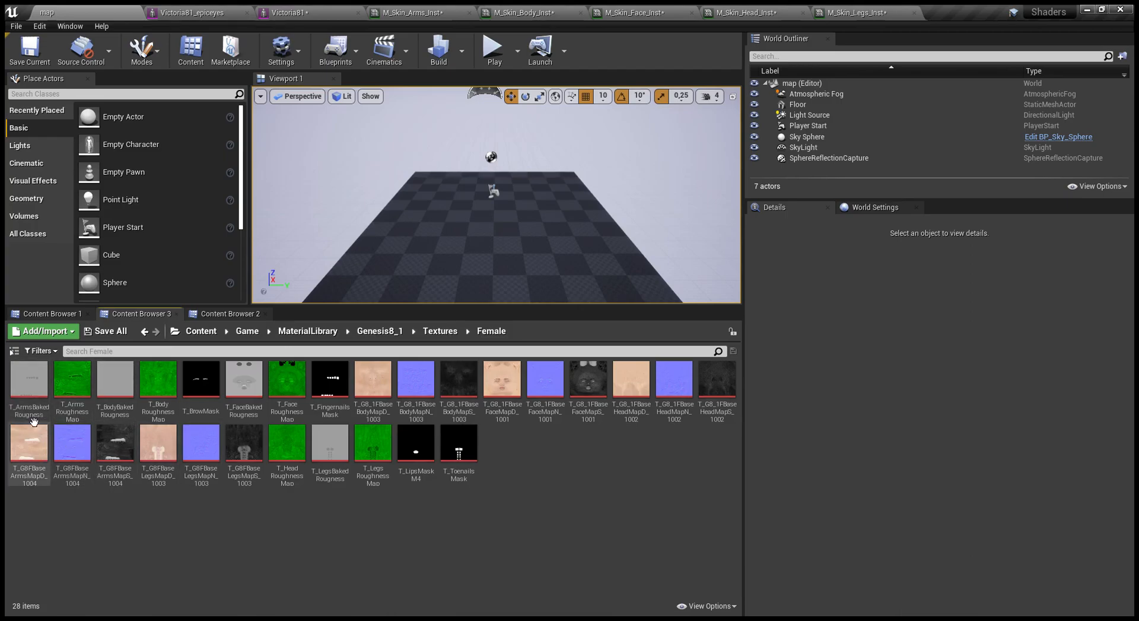
click(33, 413)
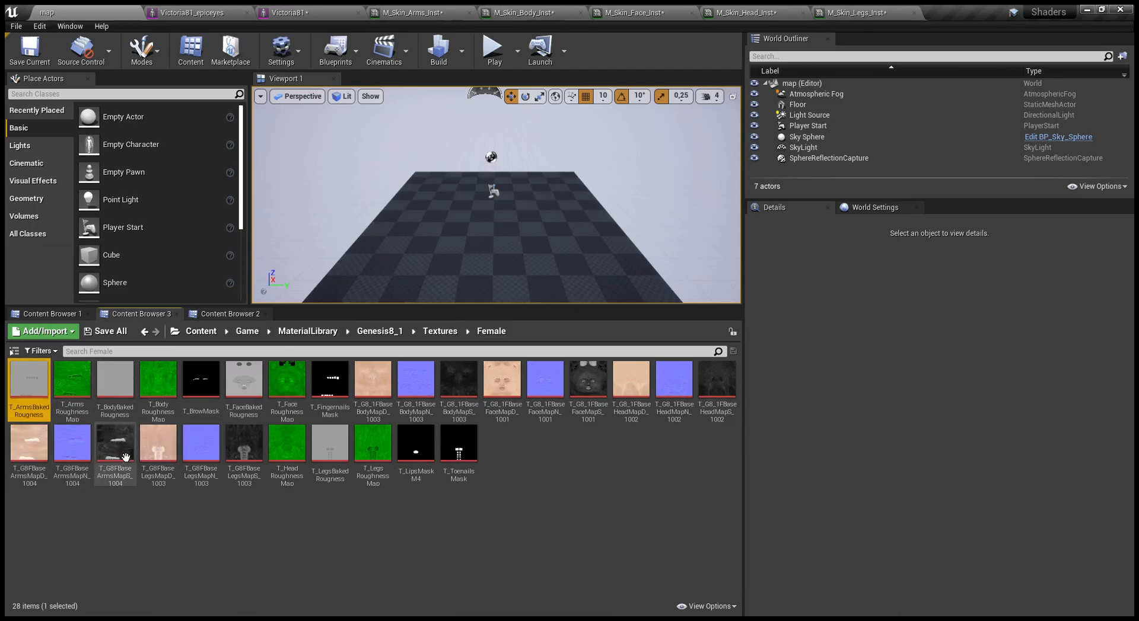
click(219, 319)
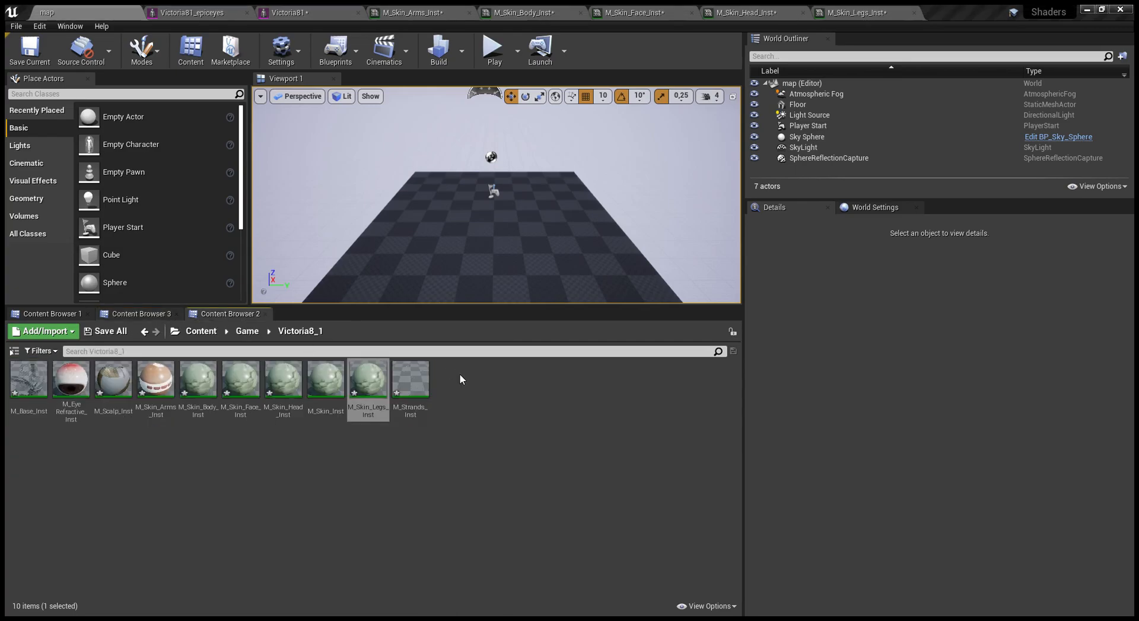
click(496, 403)
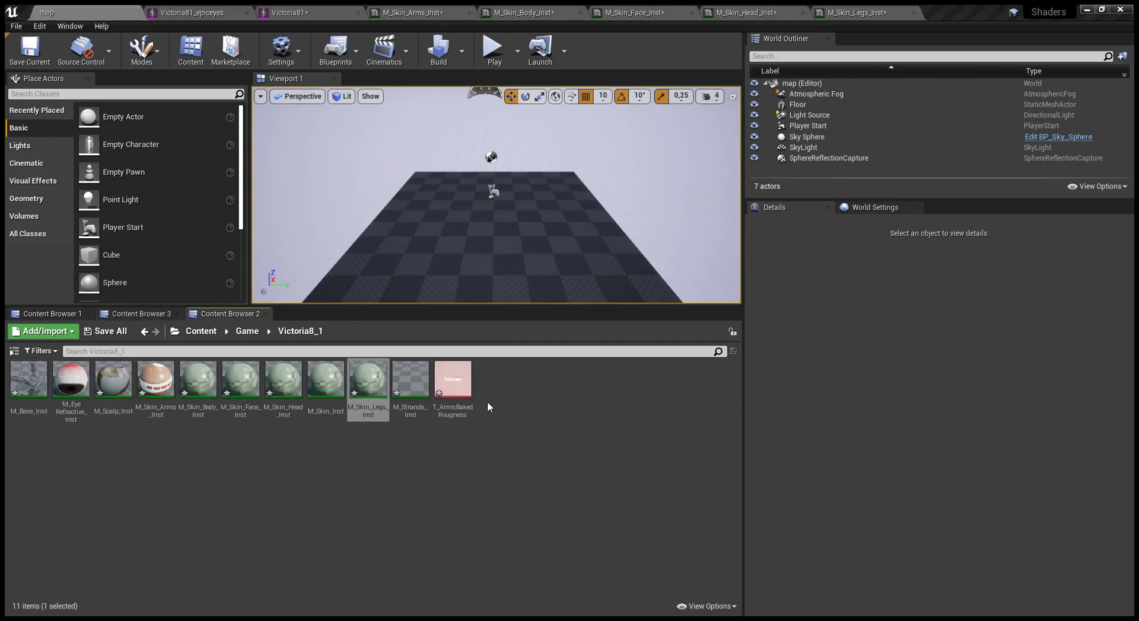
- Assign the copied T_ArmsBakedRougness as the Baked Roughness Texture of M_Skin_Arms_Inst
click(458, 396)
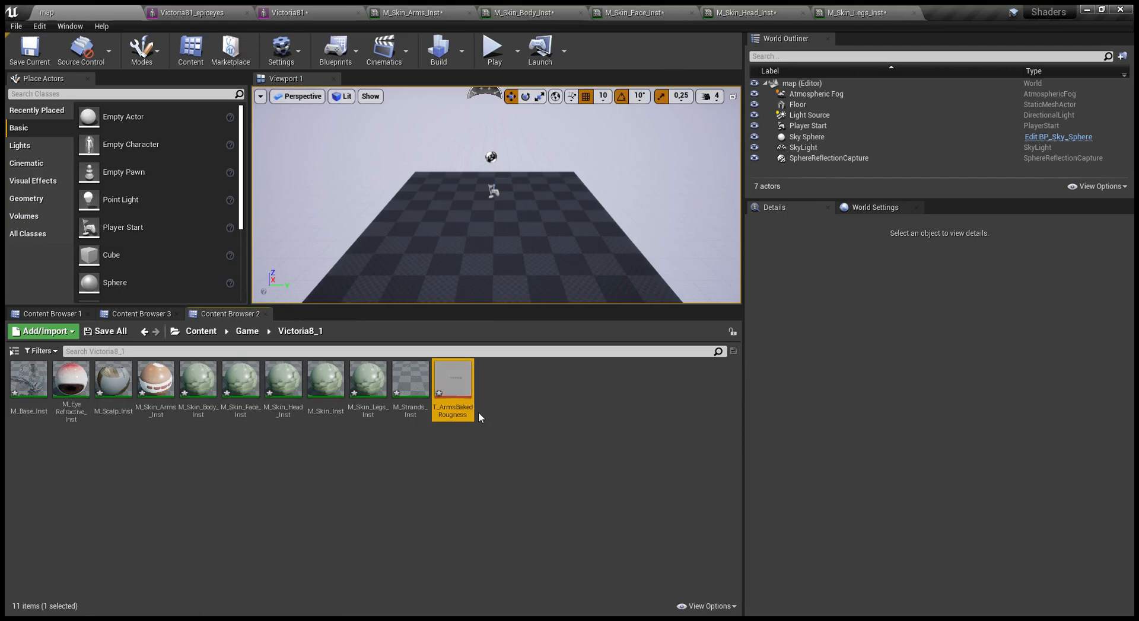
click(762, 15)
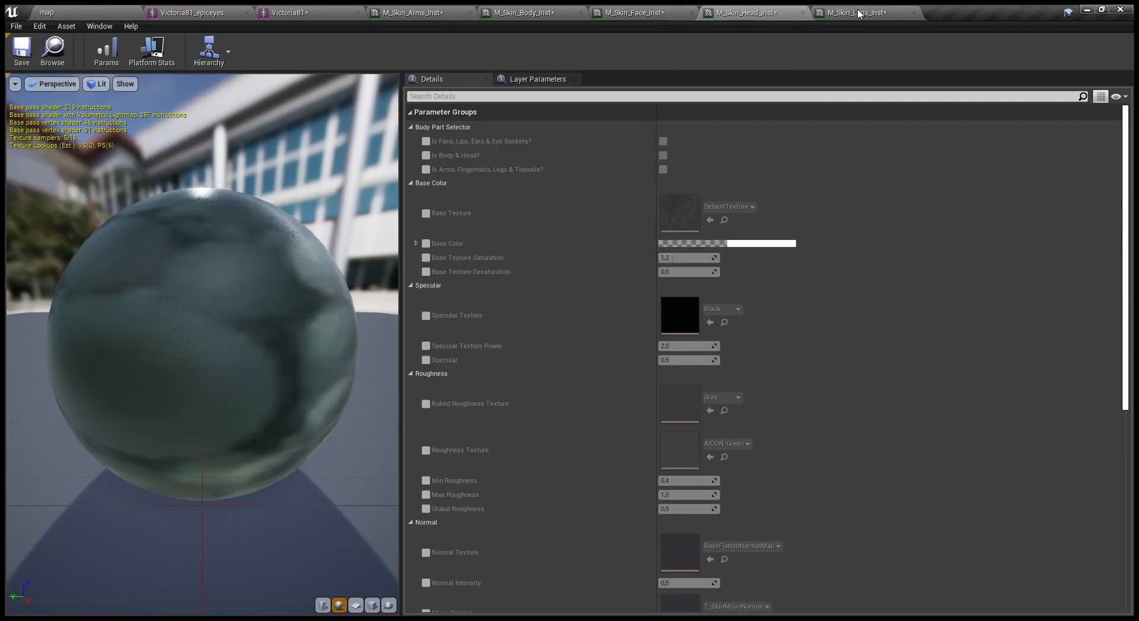
click(427, 13)
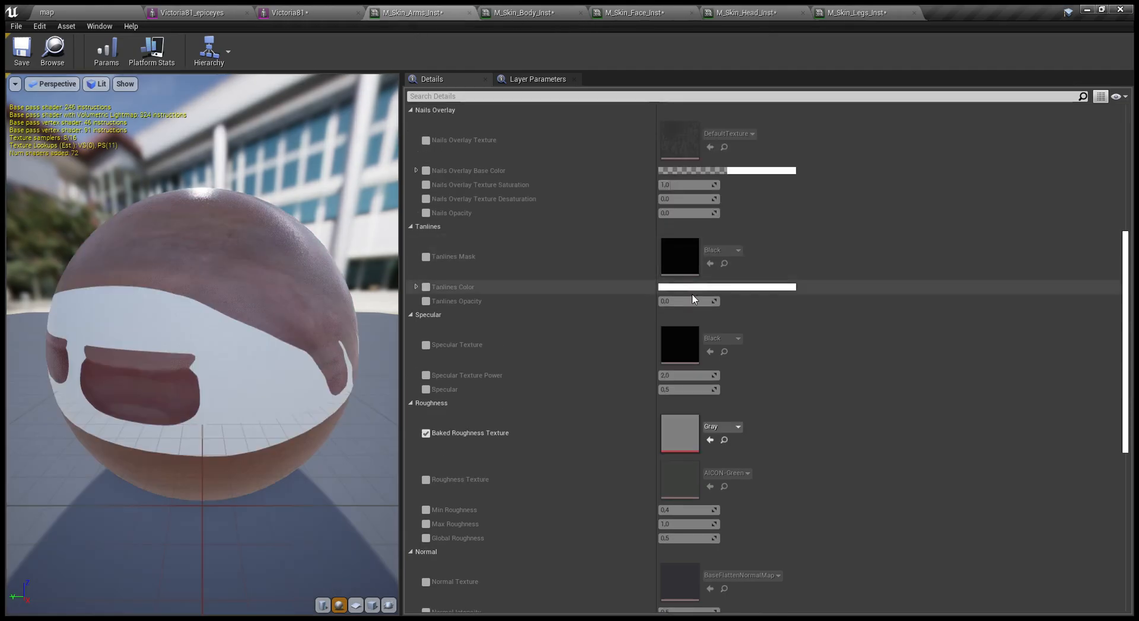
click(710, 441)
- Enable the Roughness Texture override in M_Skin_Arms_Inst and copy T_ArmsRoughnessMap from the Genesis8_1 Female textures into Game/Victoria8_1
click(425, 480)
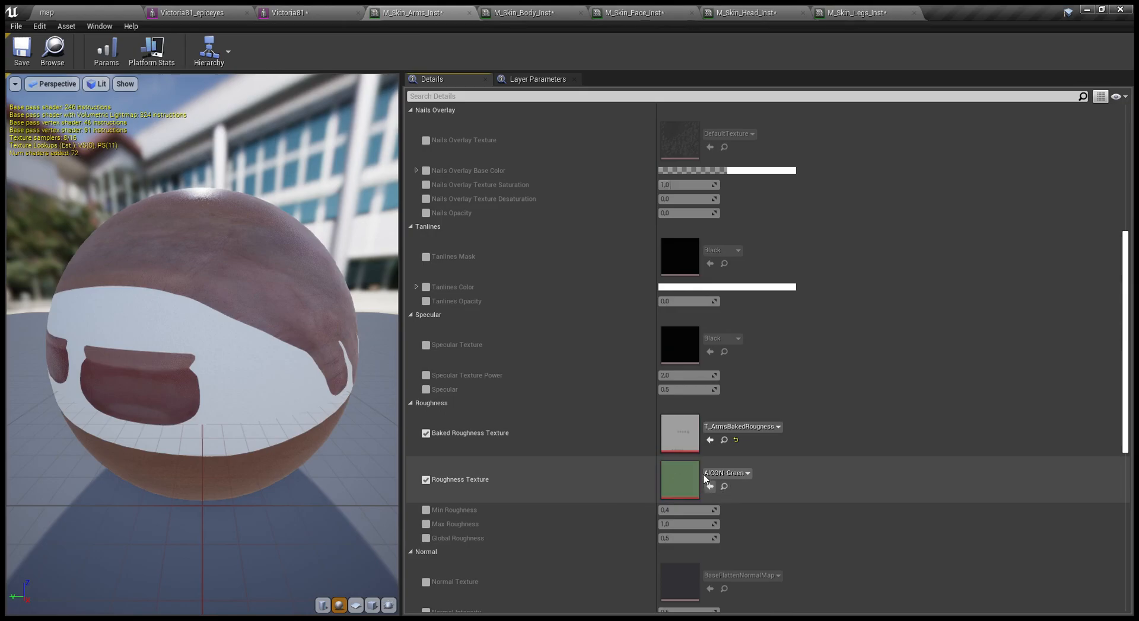
click(88, 9)
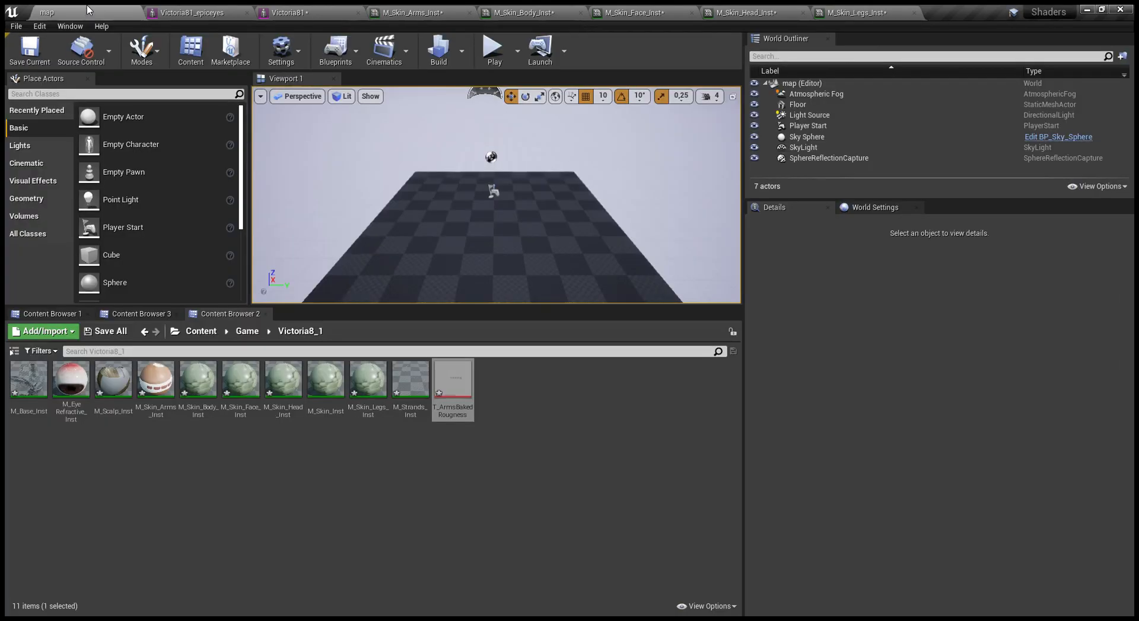
click(142, 315)
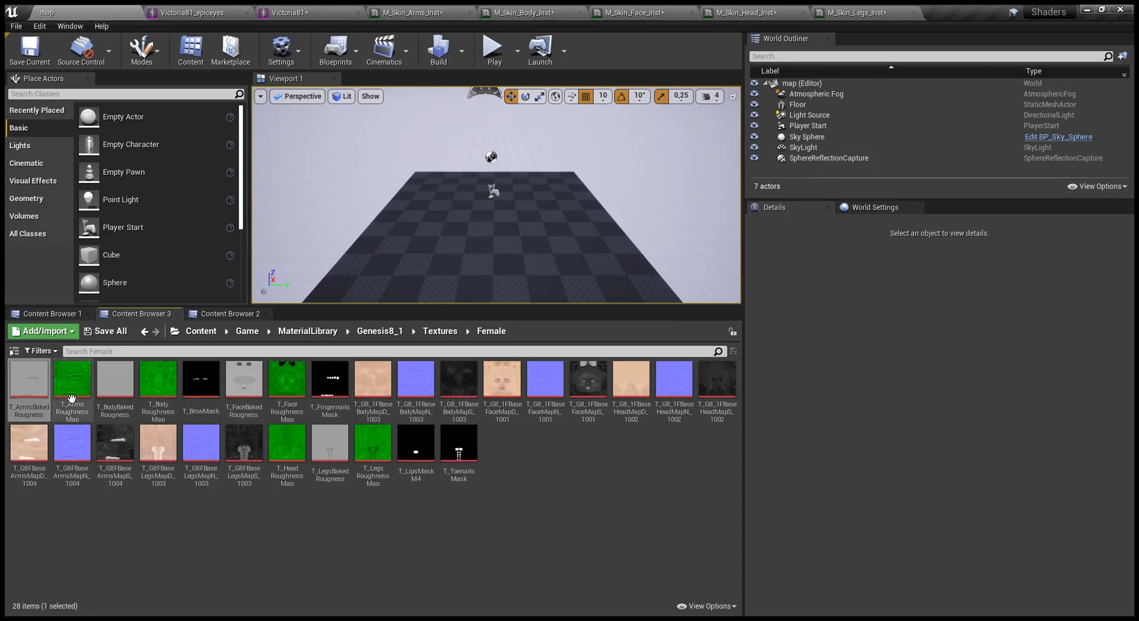
click(87, 414)
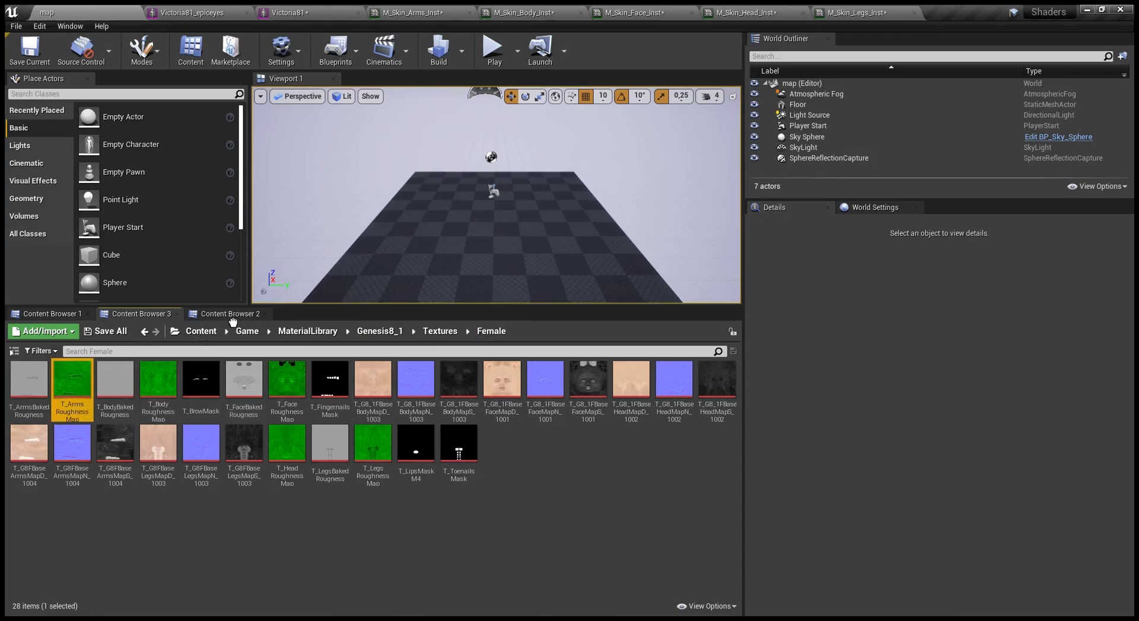
drag(232, 322, 479, 363)
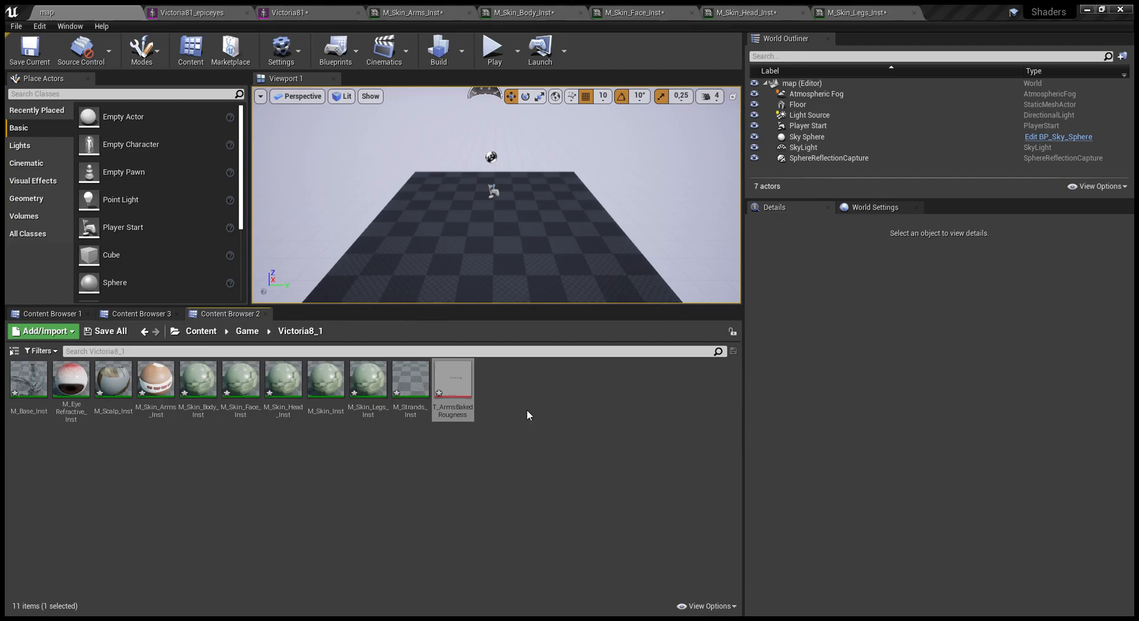
click(507, 406)
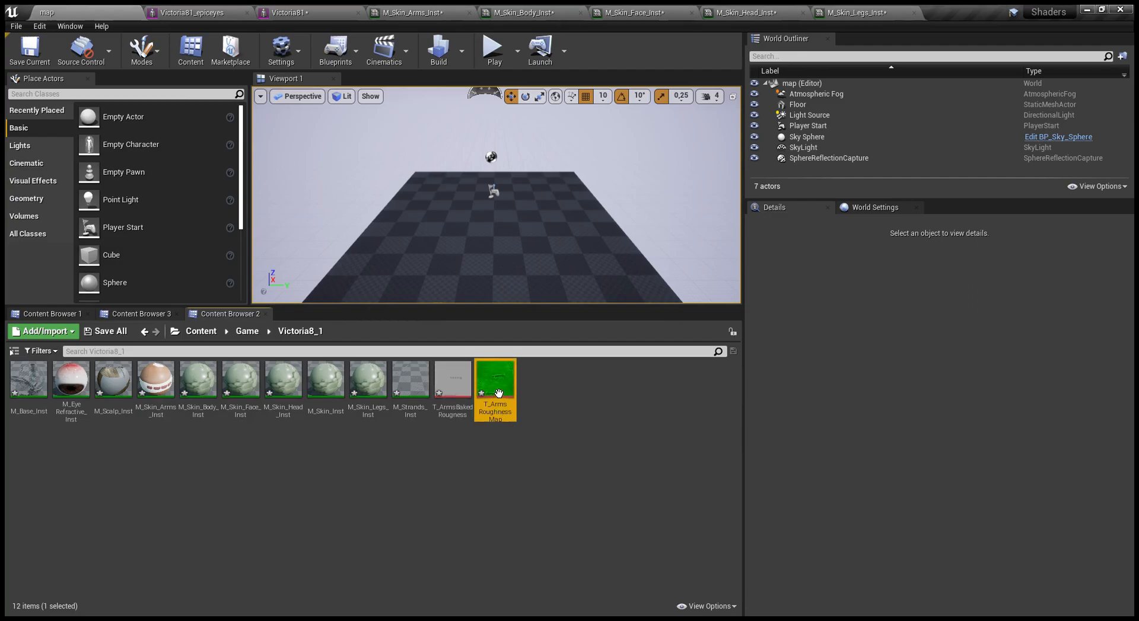
- Set the Composite Texture of the copied T_ArmsRoughnessMap to Victoria8_1_ArmsNM_1005_00_Victoria81_epiceyes and save the texture
double_click(498, 394)
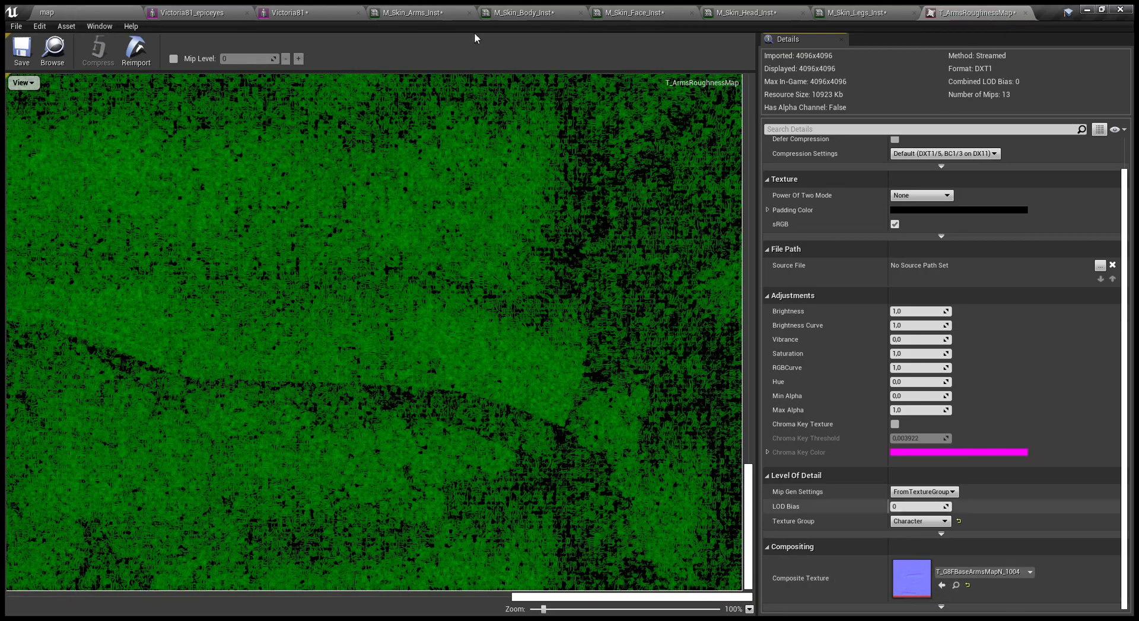
click(86, 11)
click(25, 317)
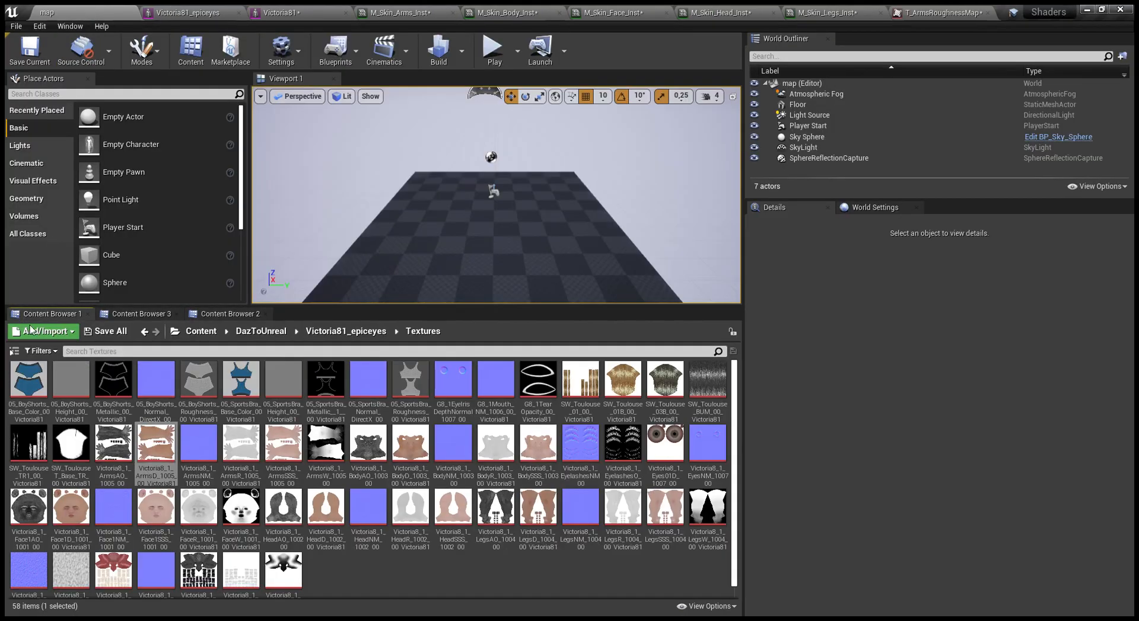
click(198, 451)
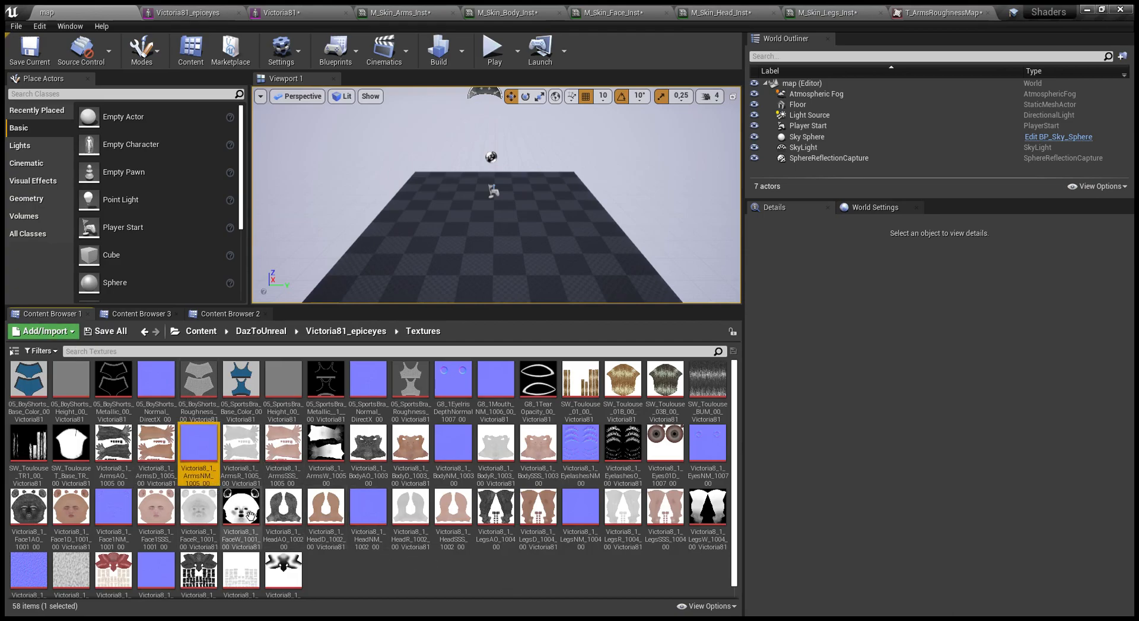
click(924, 9)
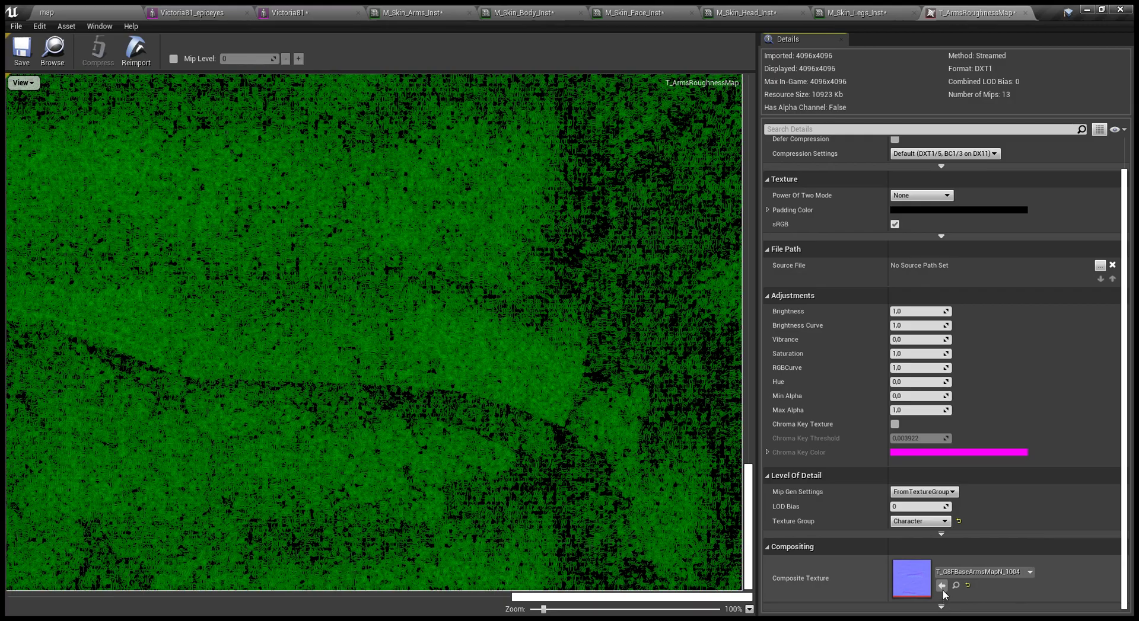
scroll(601, 406, down, 10)
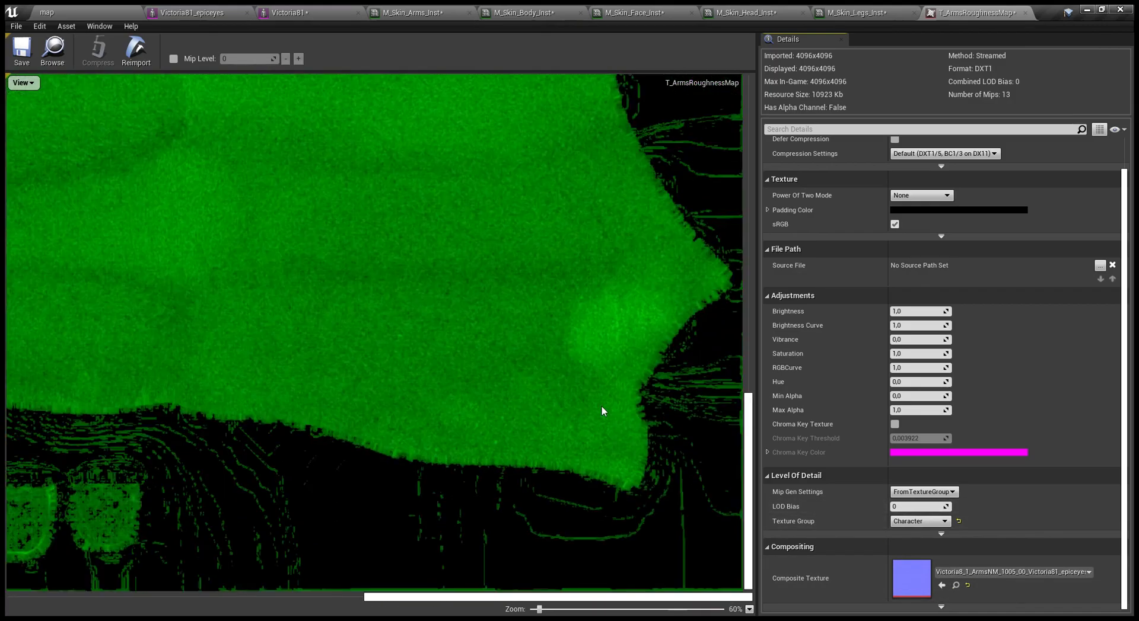
scroll(542, 356, up, 10)
scroll(525, 353, down, 5)
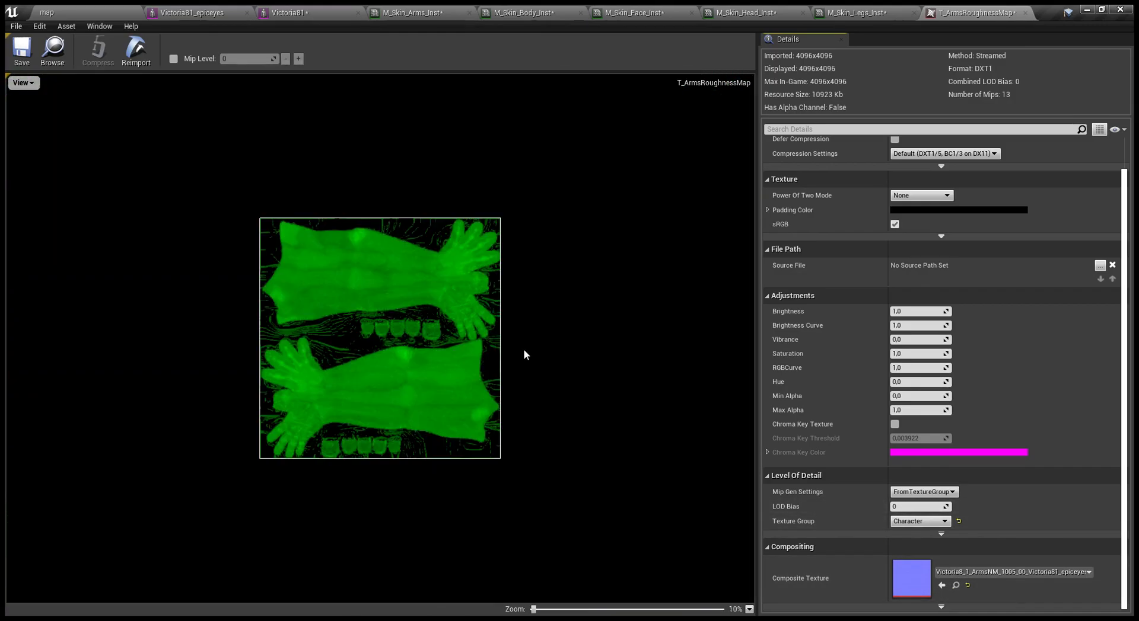
click(20, 55)
- Assign the T_ArmsRoughnessMap from Game/Victoria8_1 as the Roughness Texture of M_Skin_Arms_Inst and save the instance
click(874, 13)
click(653, 8)
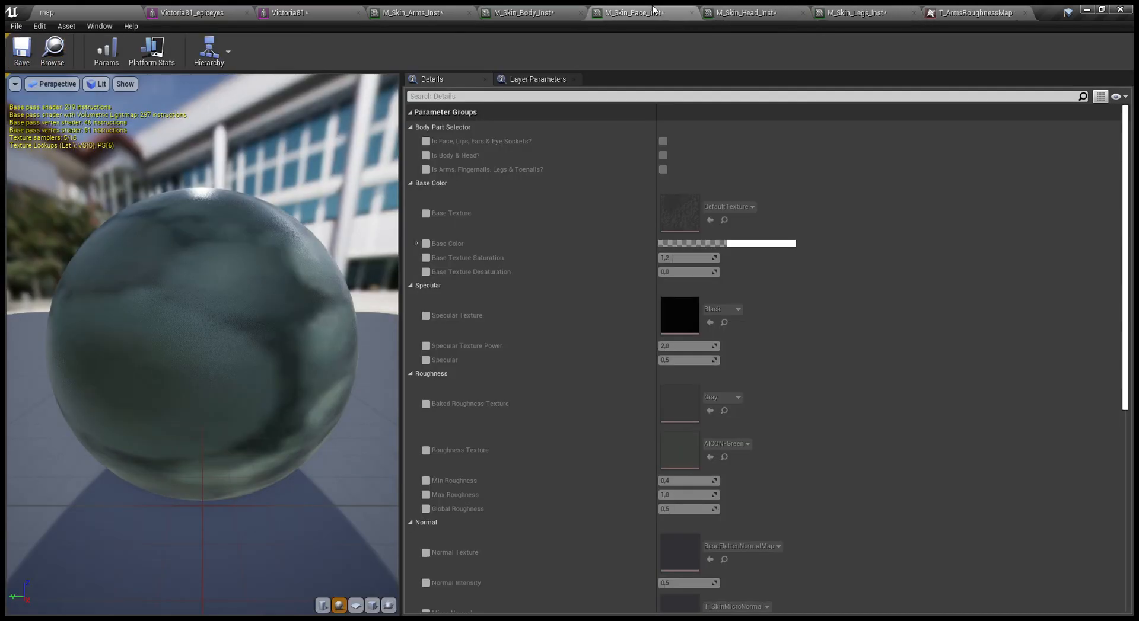
click(541, 8)
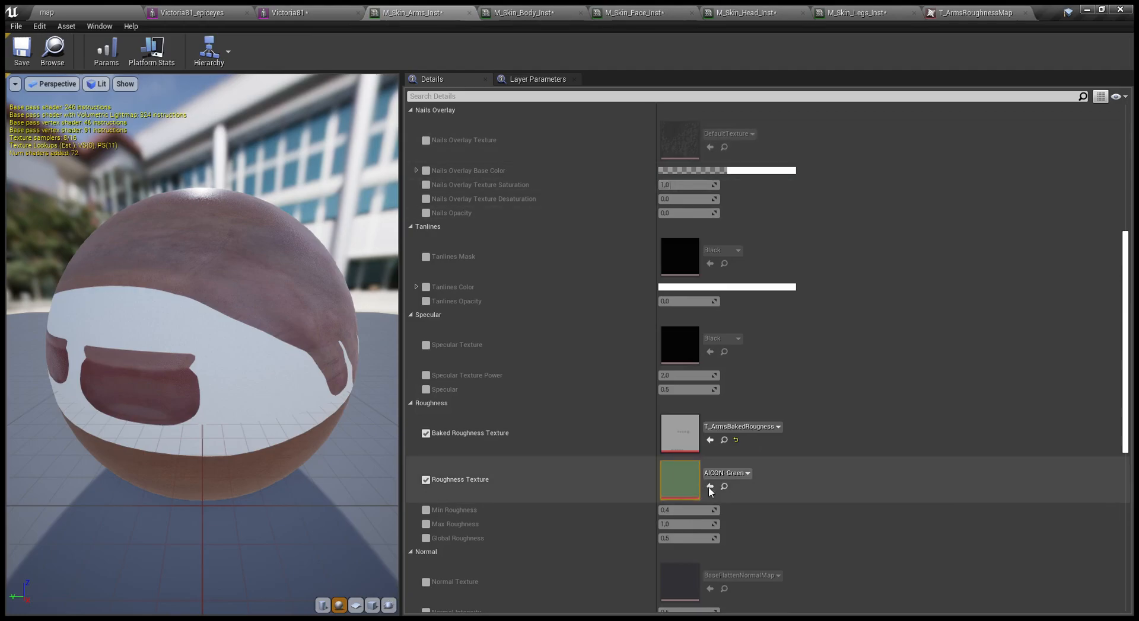
click(88, 8)
click(217, 314)
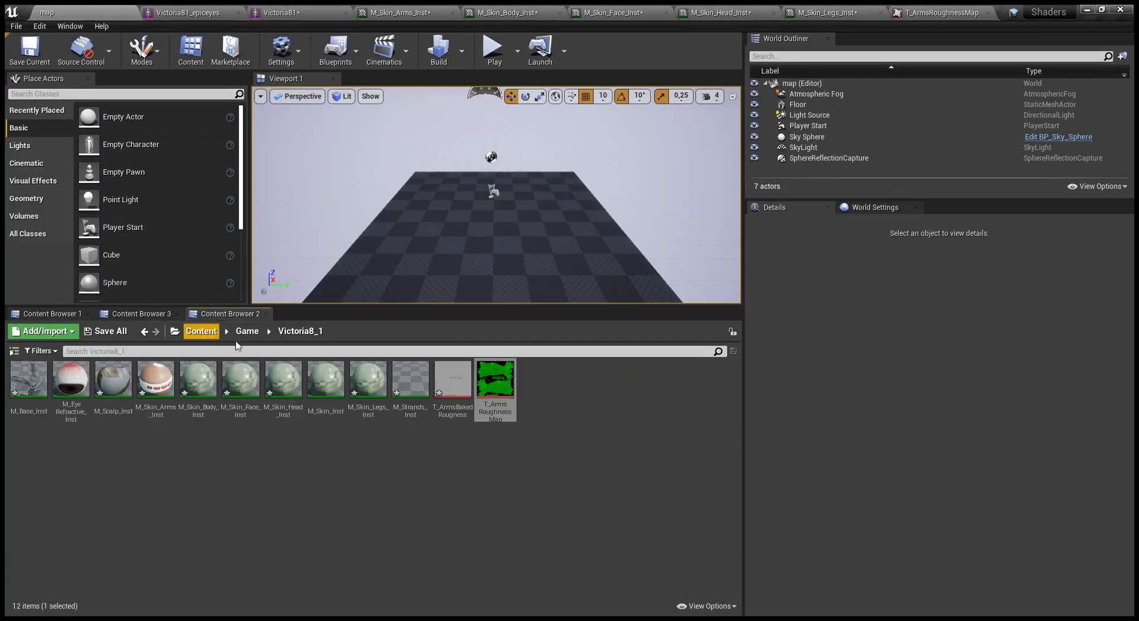
click(510, 402)
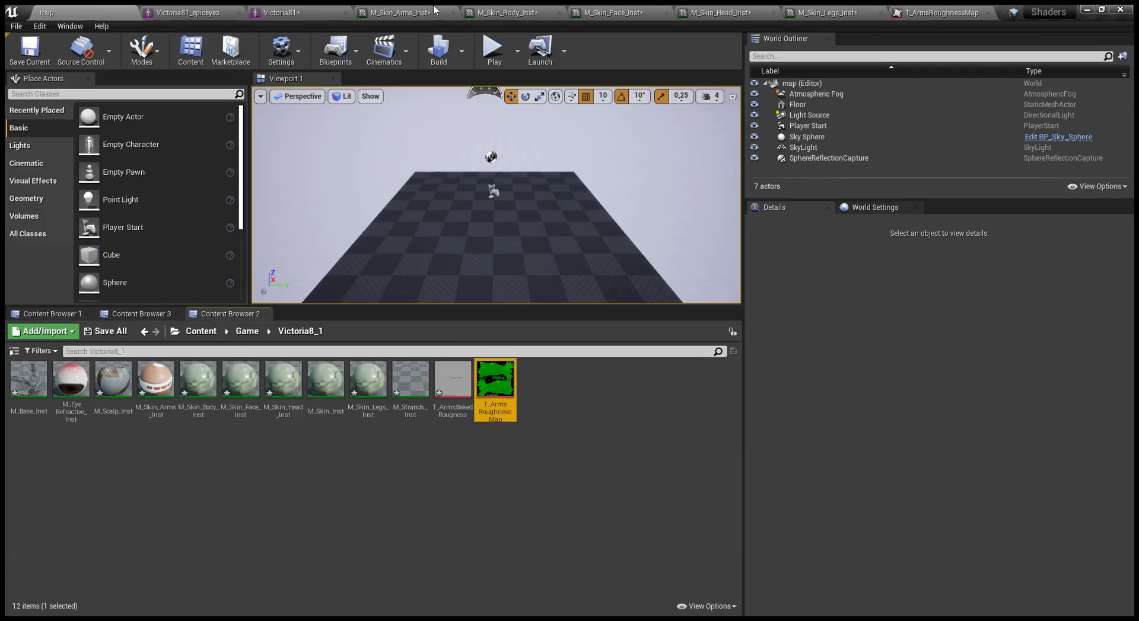
click(409, 12)
click(711, 488)
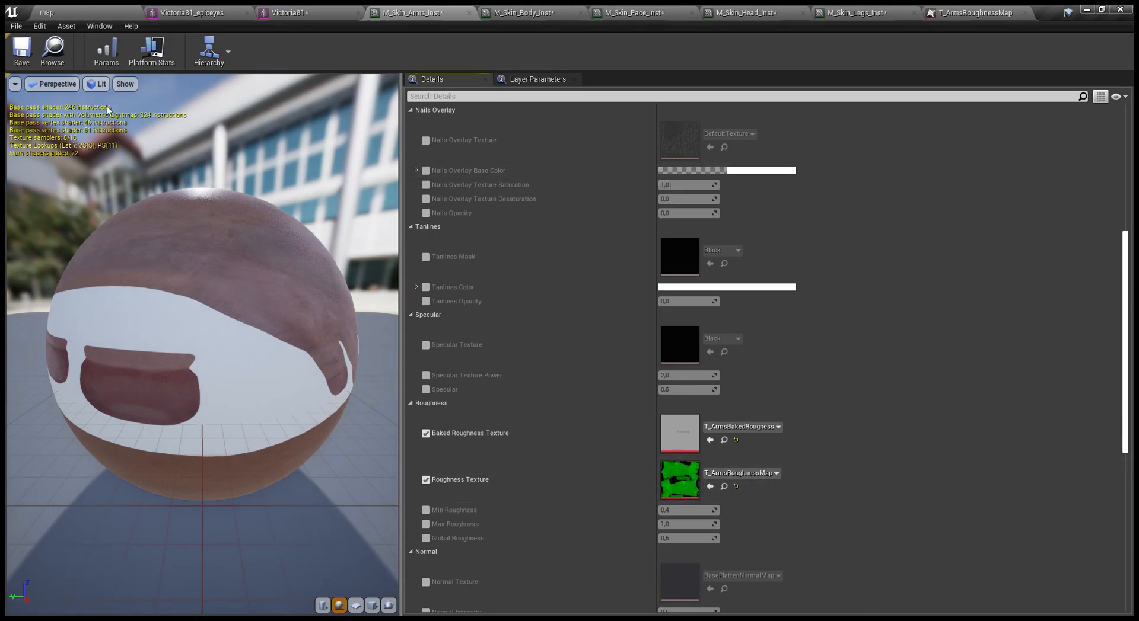
click(22, 51)
- Enable the Normal Texture override in M_Skin_Arms_Inst and assign Victoria8_1_ArmsNM_1005_00_Victoria81_epiceyes to it
scroll(593, 536, down, 5)
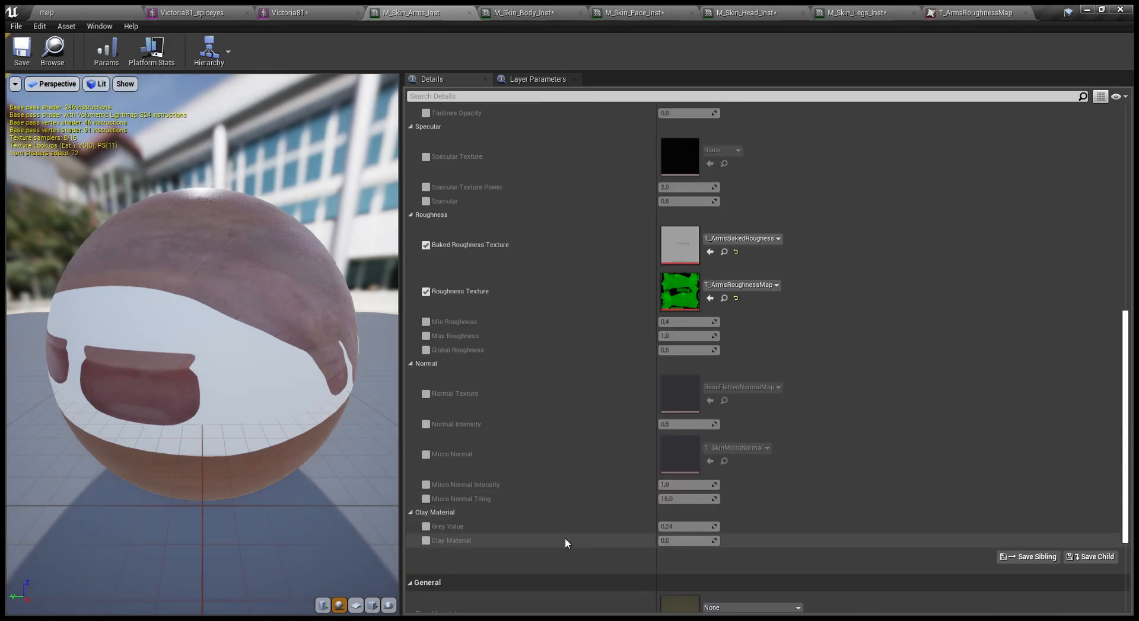
click(425, 394)
click(77, 11)
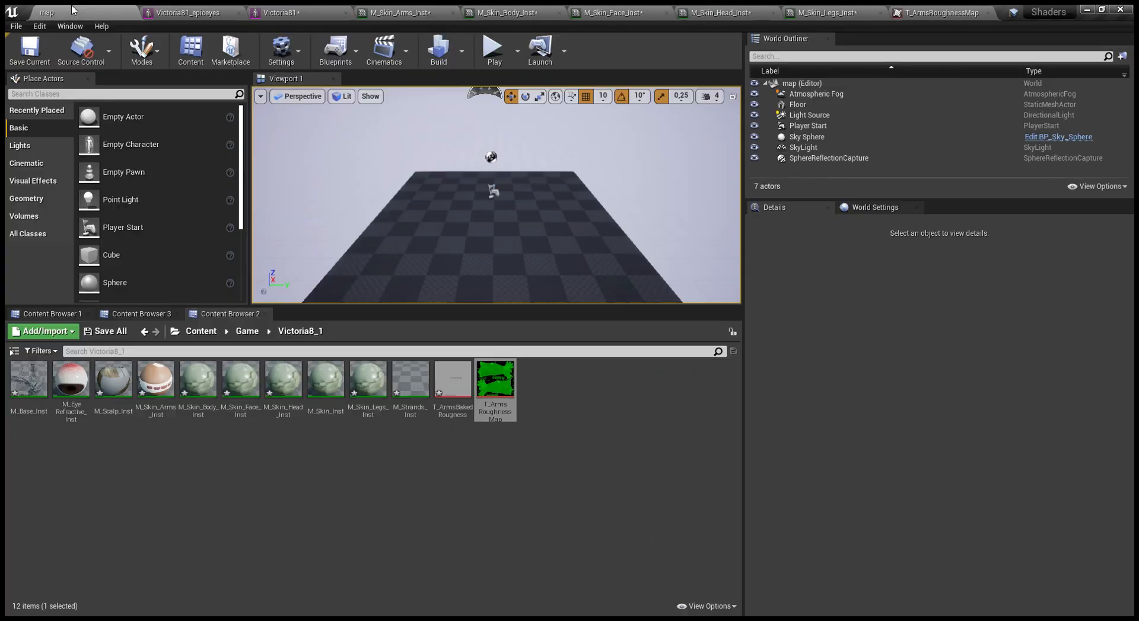
click(209, 456)
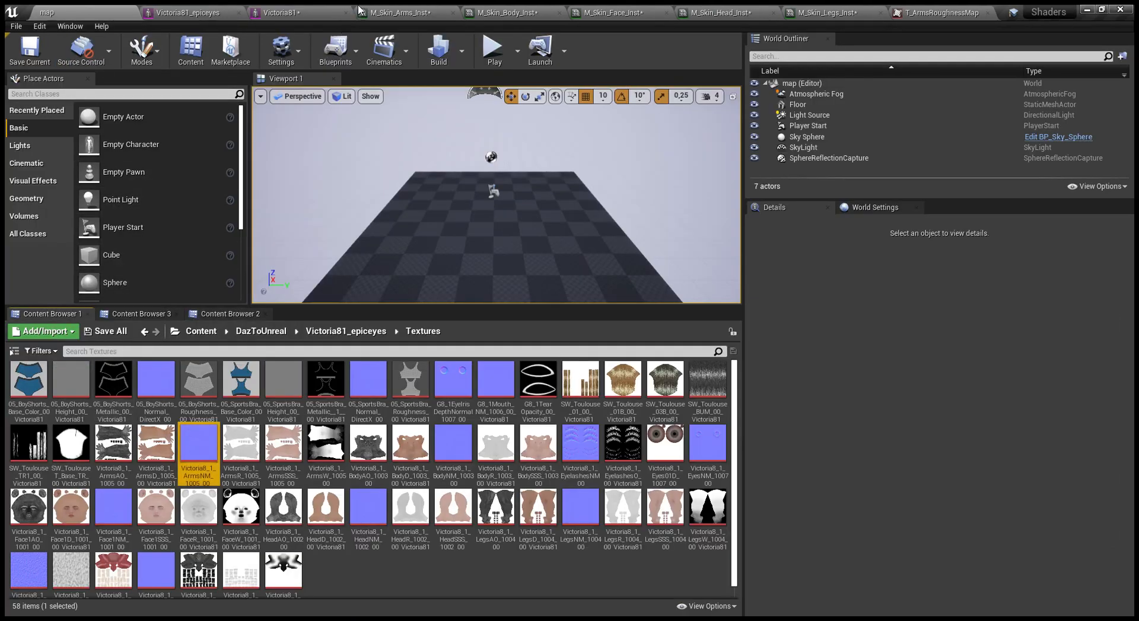
click(395, 12)
click(709, 401)
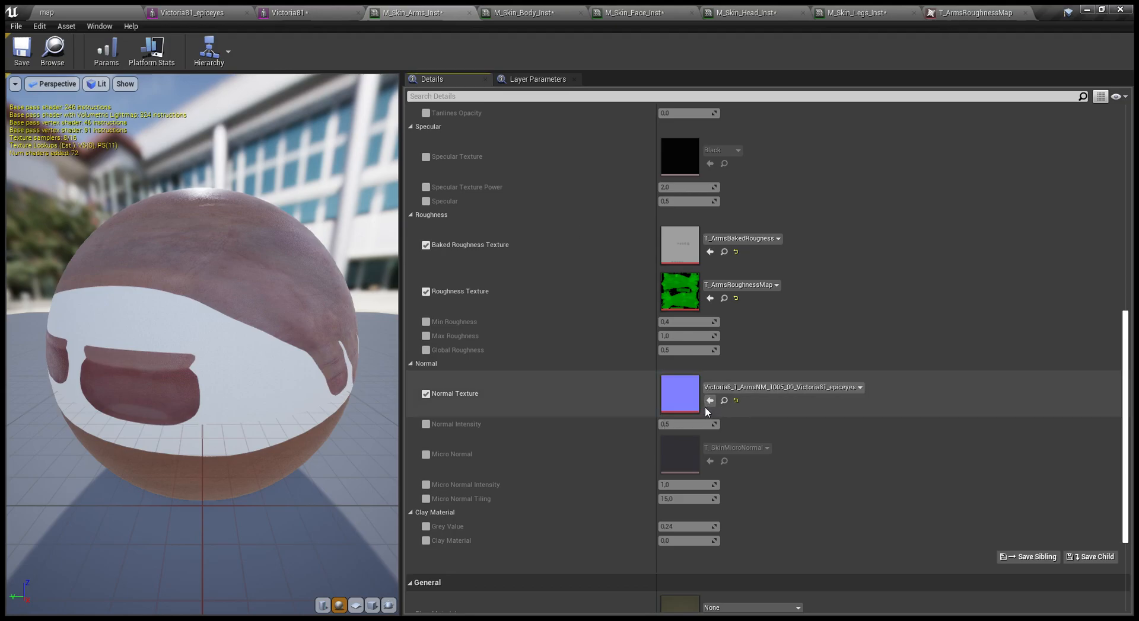
- Enable the Nails Mask override in M_Skin_Arms_Inst, assign T_FingernailsMask from the Genesis8_1 Female textures, and save the instance
scroll(543, 529, down, 2)
scroll(475, 540, up, 3)
scroll(471, 554, up, 7)
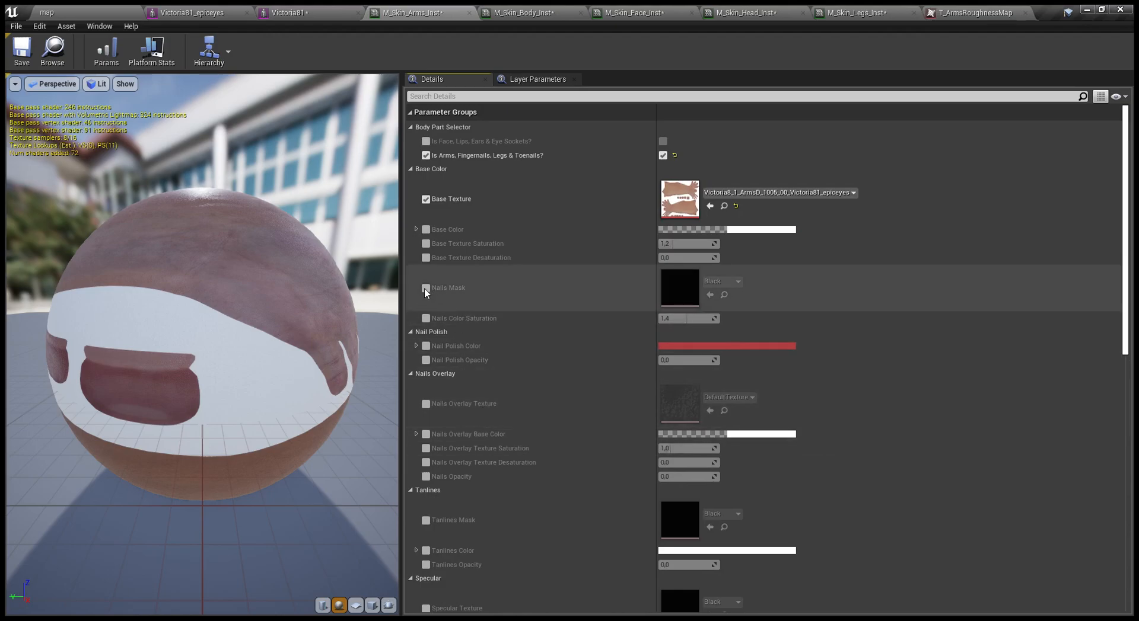
click(98, 12)
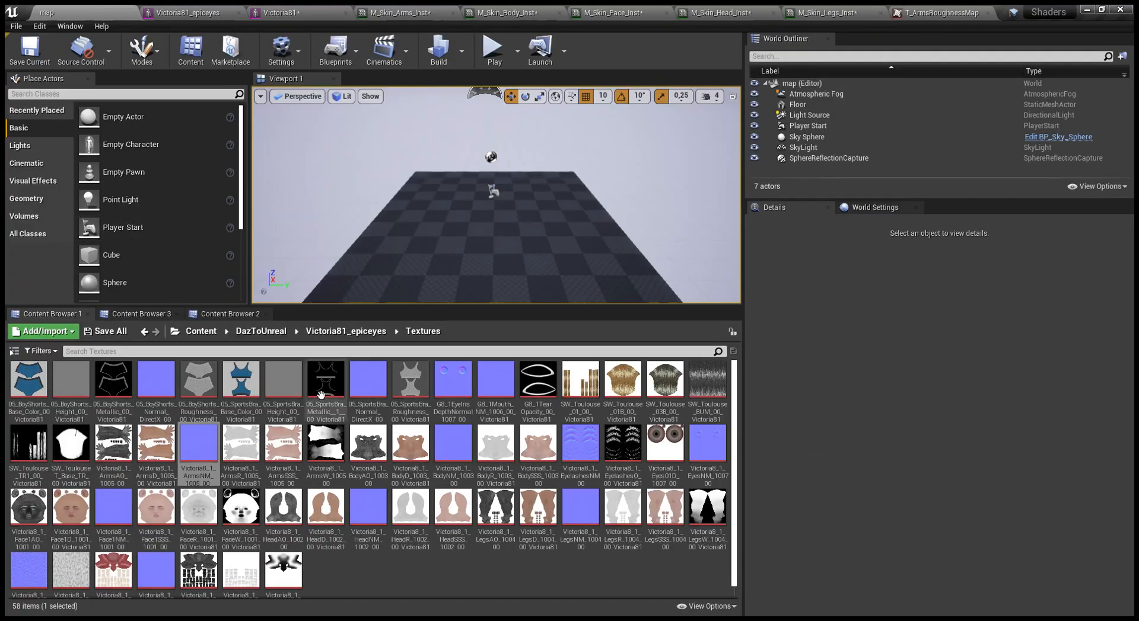
click(140, 313)
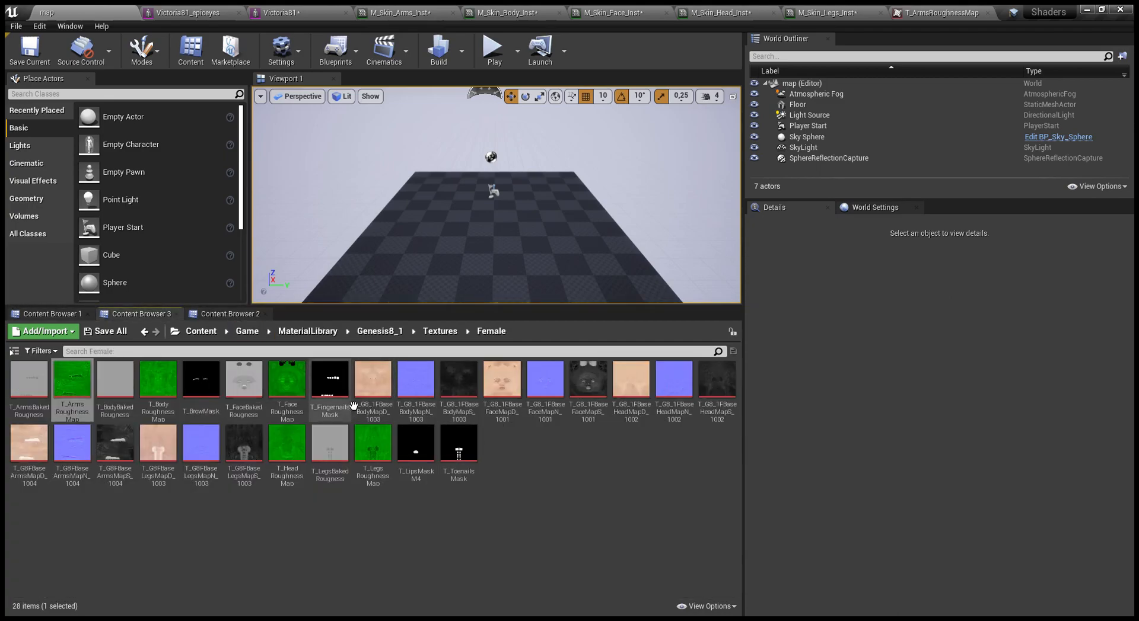
click(335, 361)
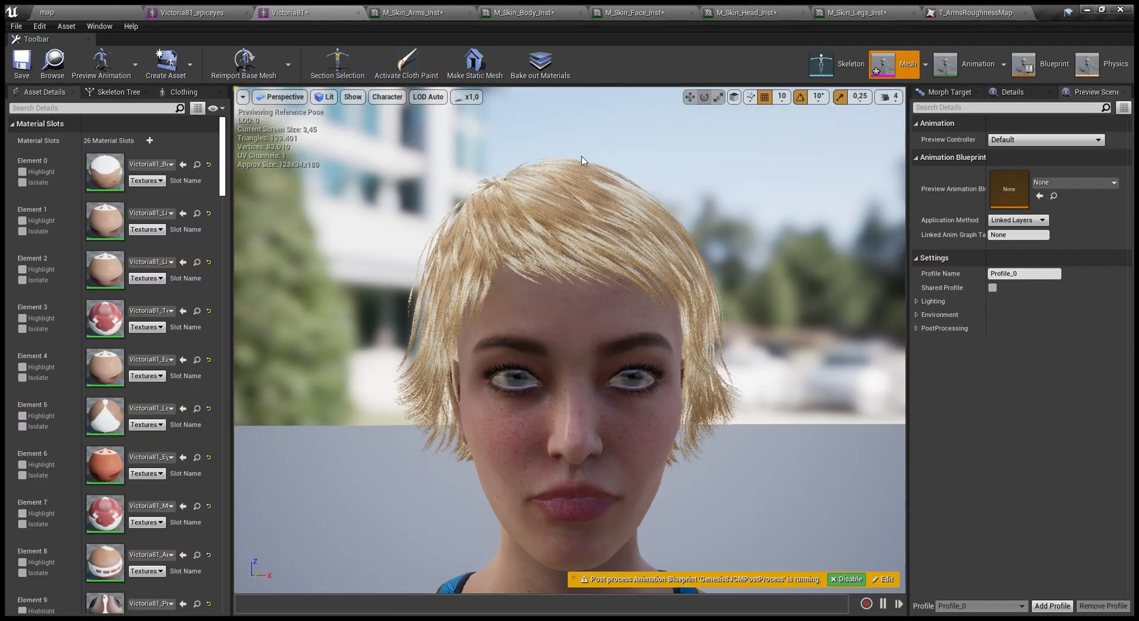
click(414, 9)
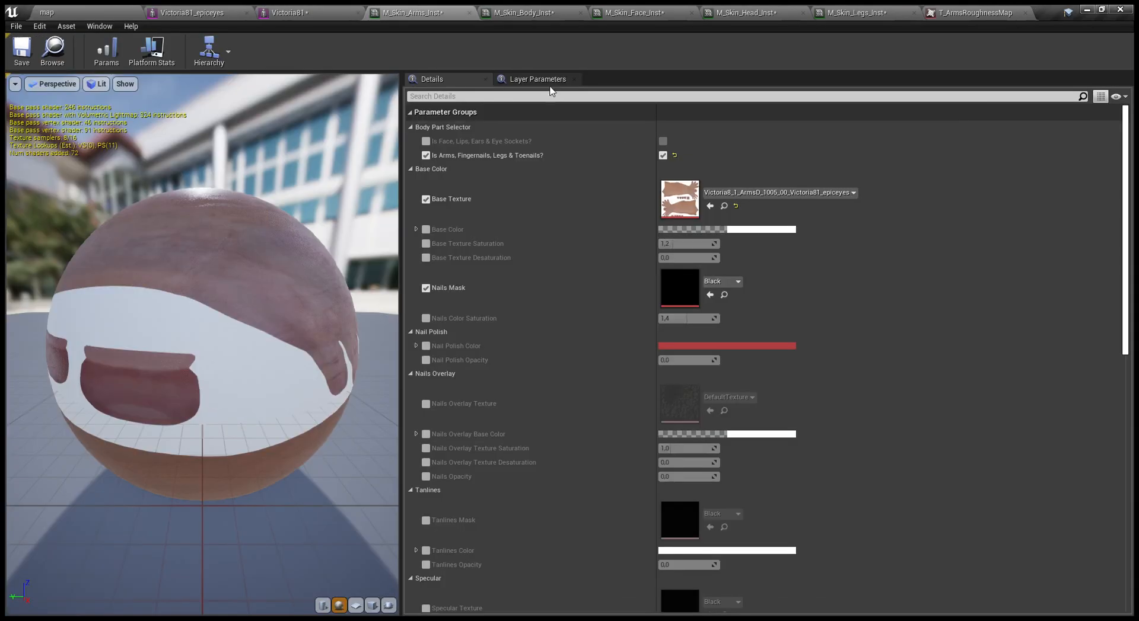
click(710, 295)
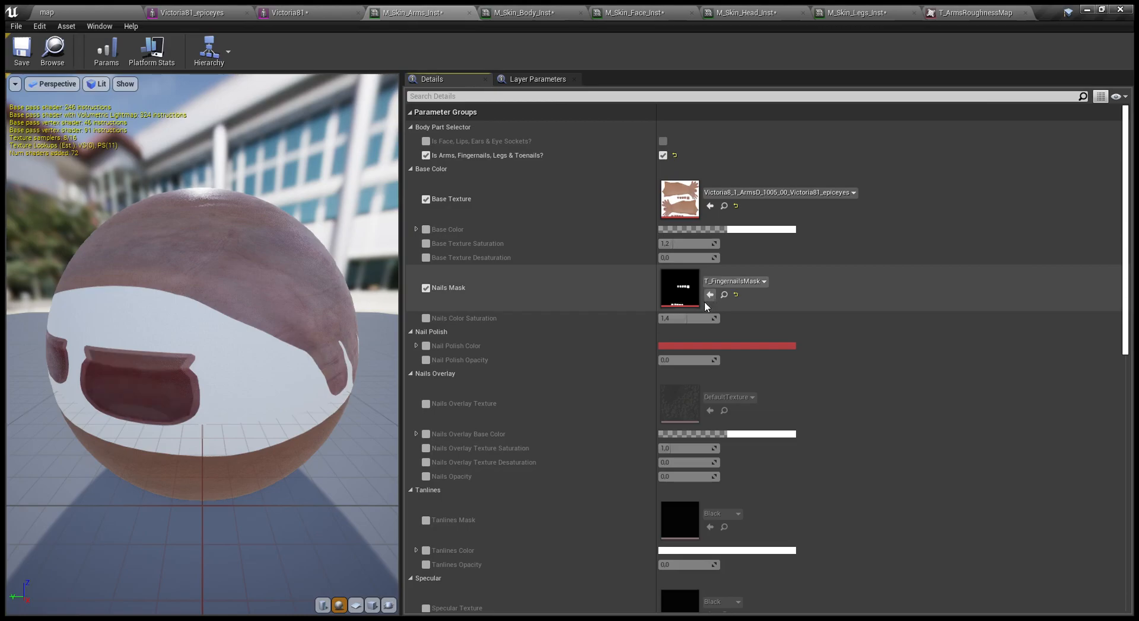
click(22, 46)
drag(112, 287, 178, 276)
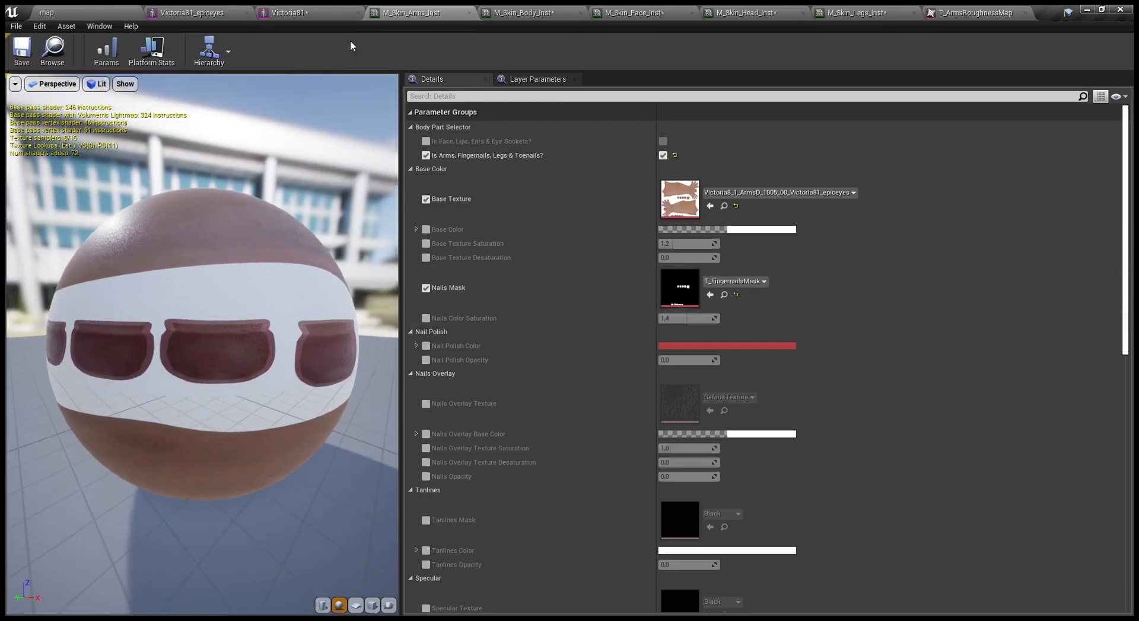
- Examine the new arm and hand skin on the Victoria81_epiceyes mesh up close
click(307, 11)
drag(278, 15, 976, 13)
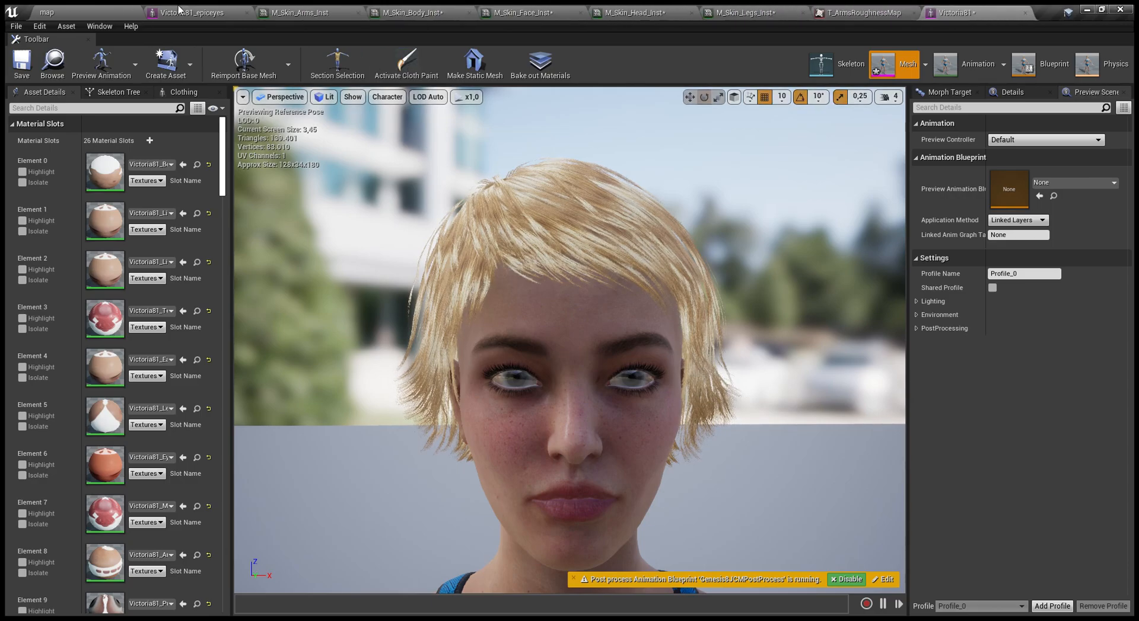
click(178, 9)
middle_drag(414, 329, 414, 415)
alt+drag(414, 330, 417, 272)
scroll(417, 332, up, 5)
click(417, 332)
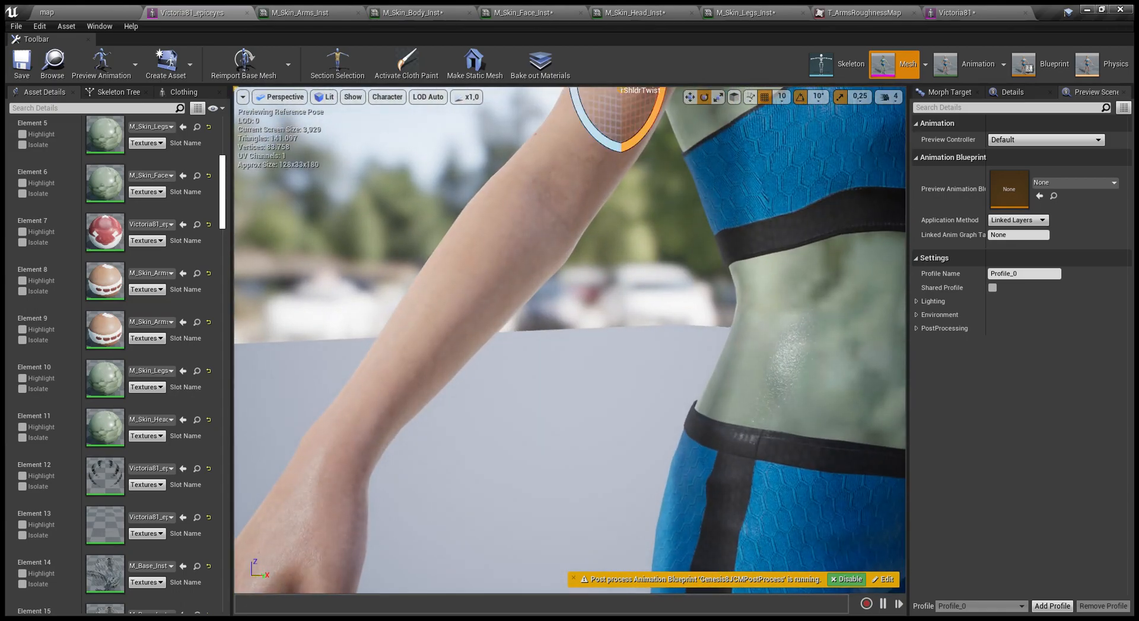
middle_drag(395, 328, 320, 404)
alt+drag(395, 328, 492, 341)
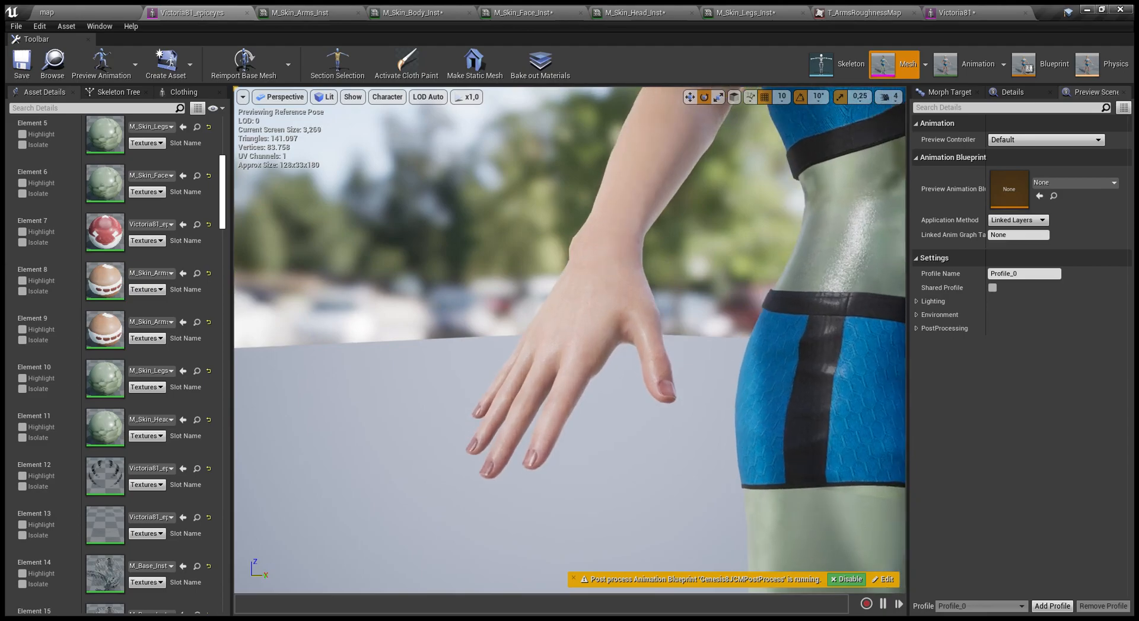
scroll(570, 340, up, 4)
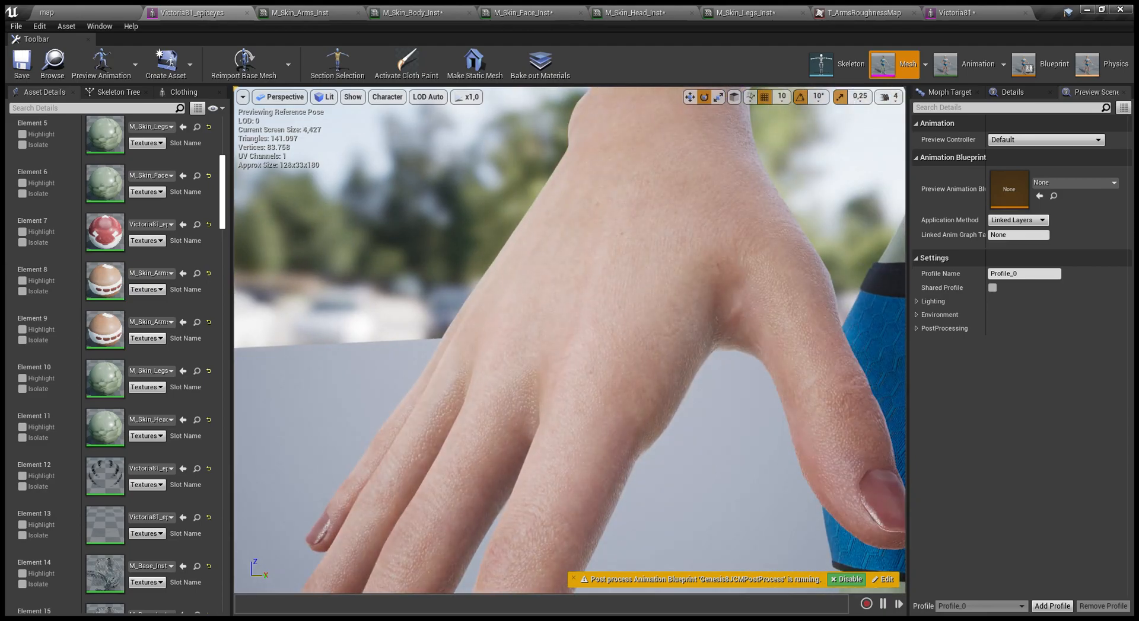
- Examine the arm, hand and fingernails of the original Victoria81 mesh for comparison
drag(949, 12, 277, 11)
middle_drag(475, 249, 330, 354)
scroll(330, 355, up, 5)
scroll(331, 355, down, 4)
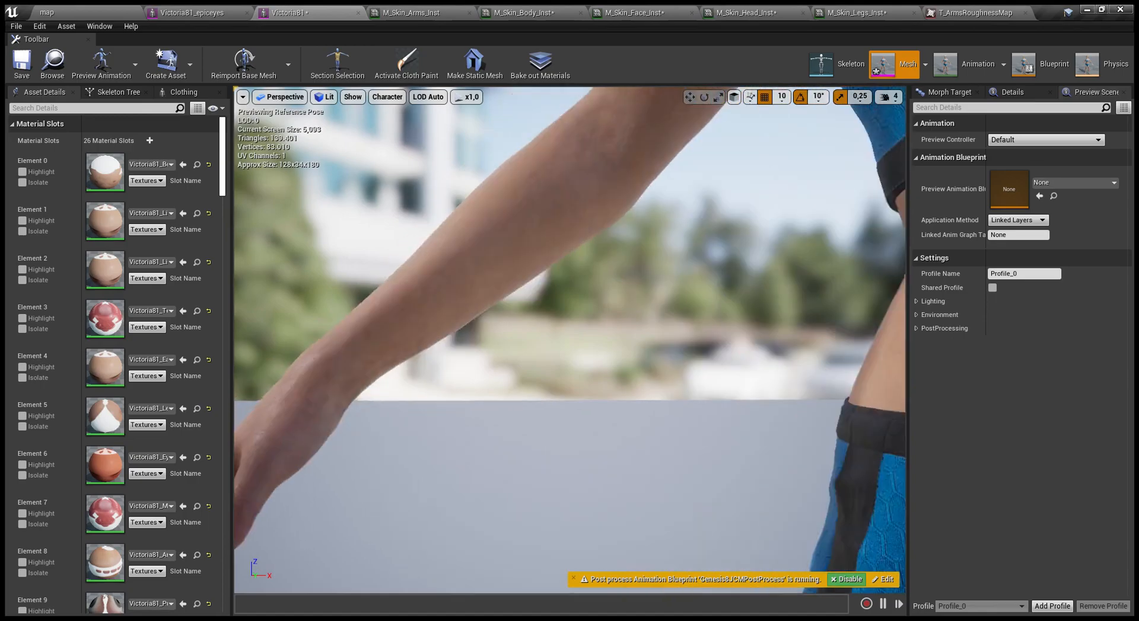
scroll(569, 340, up, 2)
alt+drag(569, 340, 670, 368)
scroll(569, 340, down, 5)
scroll(570, 341, up, 5)
alt+drag(331, 355, 283, 335)
scroll(570, 341, down, 1)
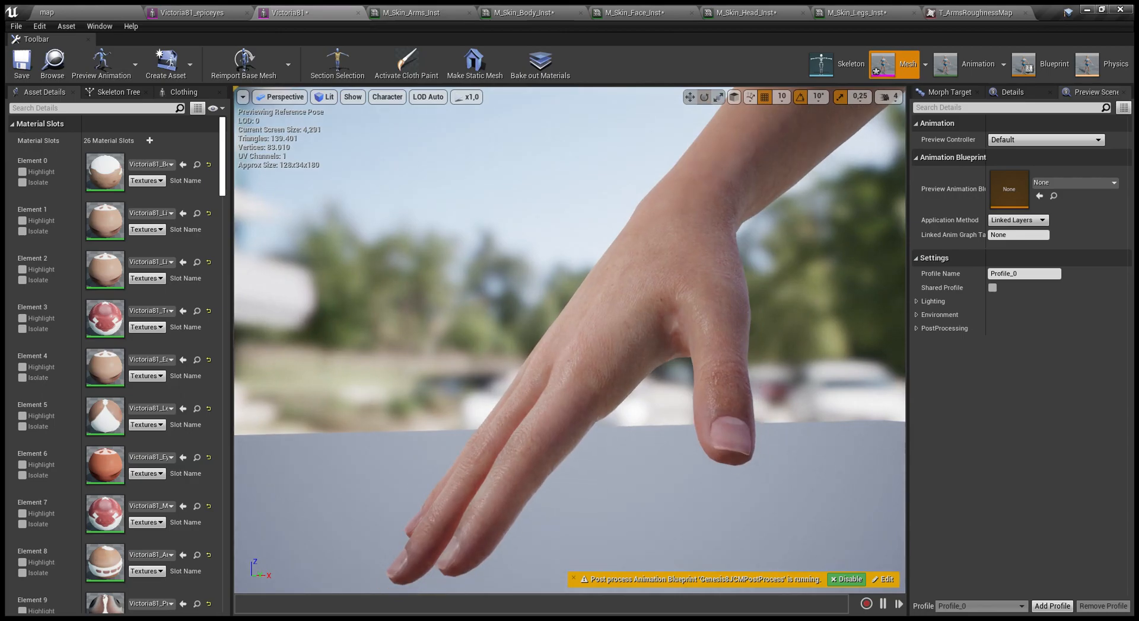
click(679, 251)
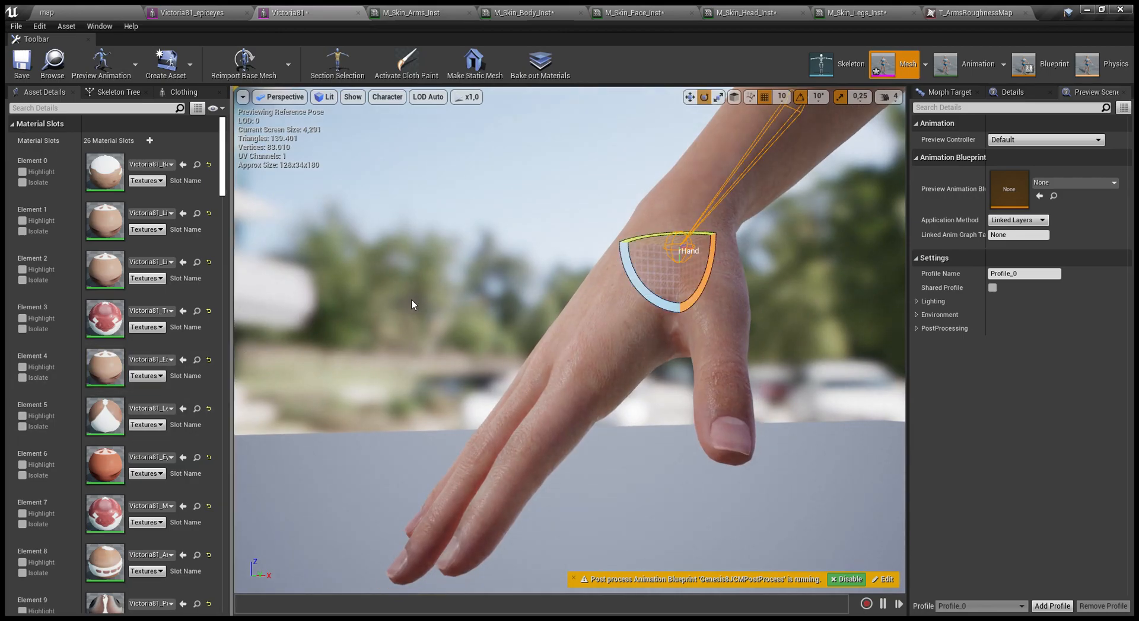
click(449, 245)
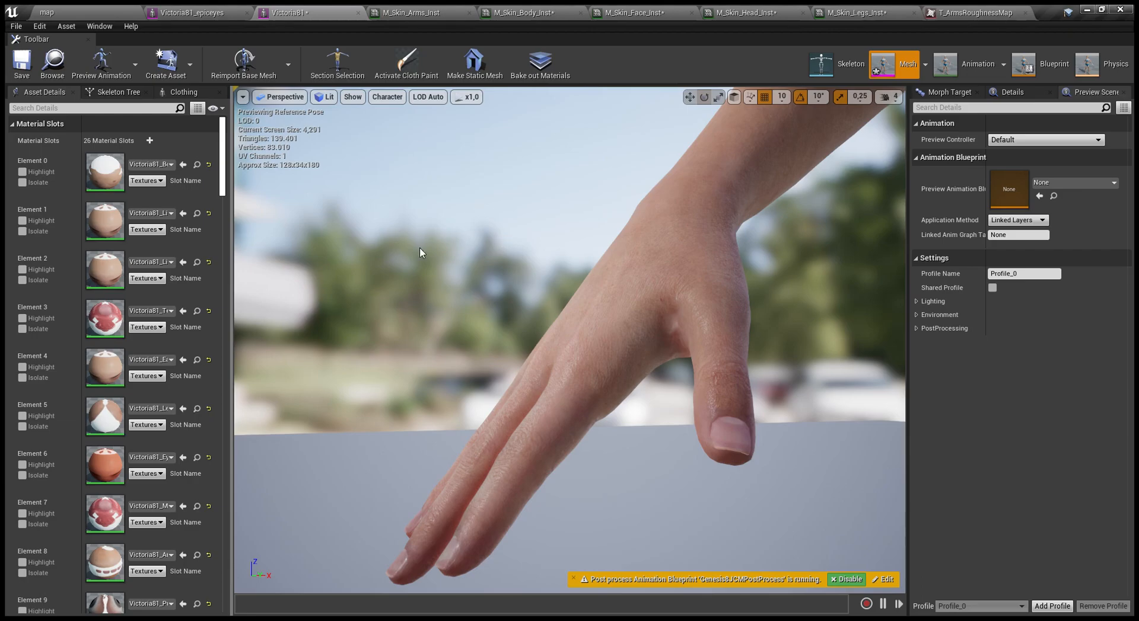
- Frame the hand of Victoria81_epiceyes similarly and compare its skin and fingernails with the original mesh
click(193, 10)
middle_drag(393, 261, 296, 261)
alt+right_drag(394, 261, 394, 208)
mouse_move(394, 261)
alt+mouse_down()
mouse_move(332, 261)
mouse_move(392, 246)
alt+mouse_up()
alt+right_drag(391, 246, 391, 282)
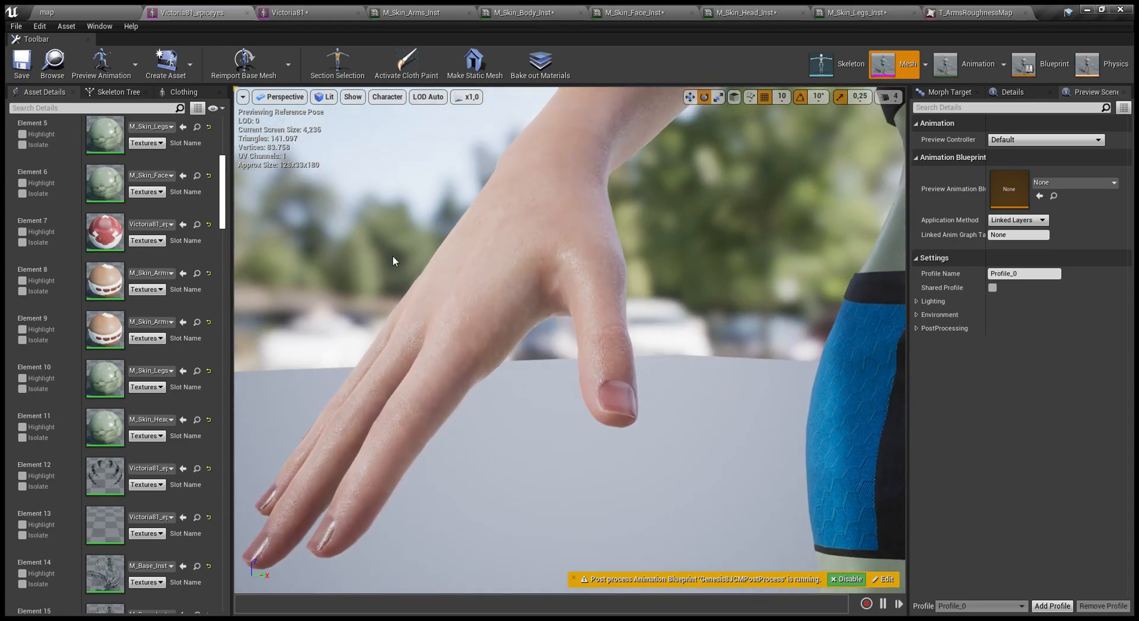
middle_drag(393, 261, 296, 261)
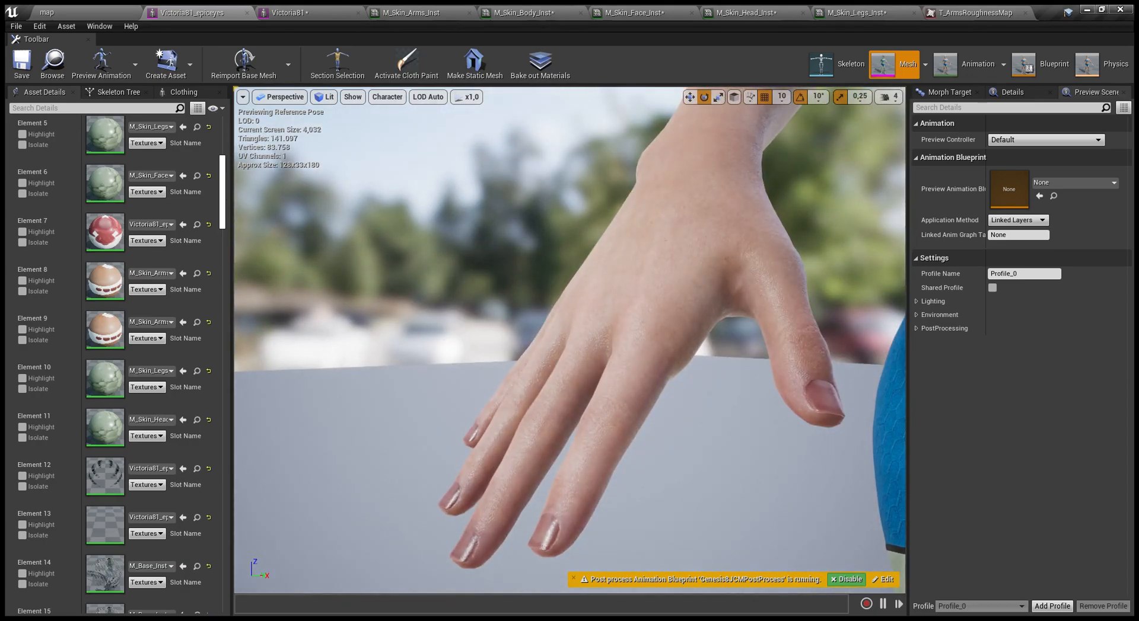
middle_drag(392, 261, 442, 261)
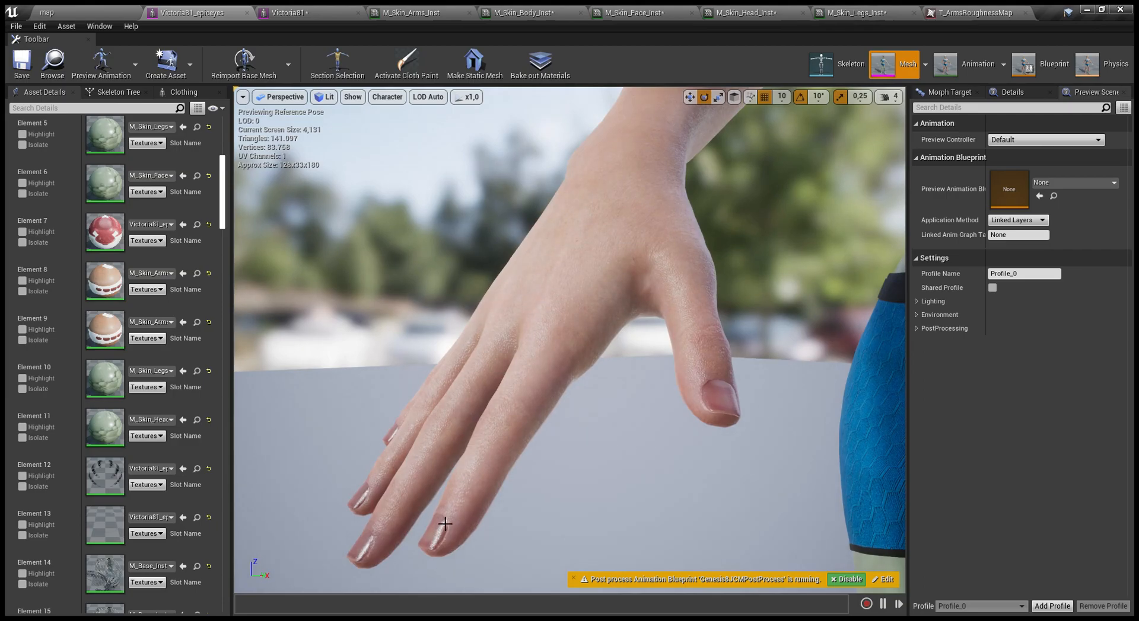
- Override Nails Color Saturation with 1.0 in M_Skin_Arms_Inst, save the instance, and check the fingernails on the Victoria81_epiceyes mesh
click(438, 12)
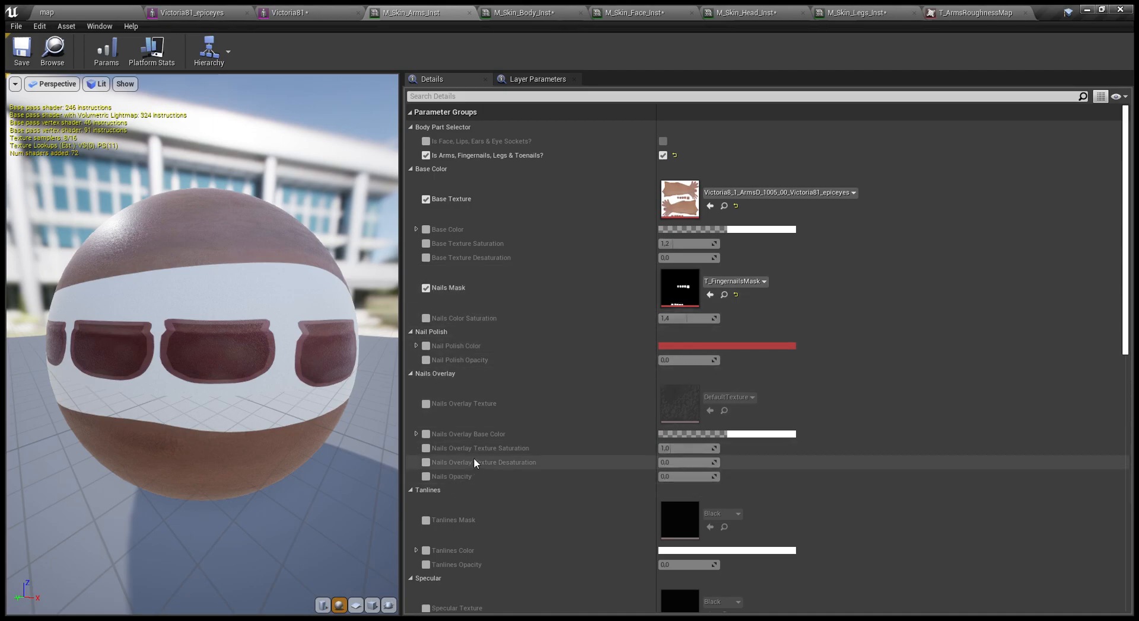
click(425, 449)
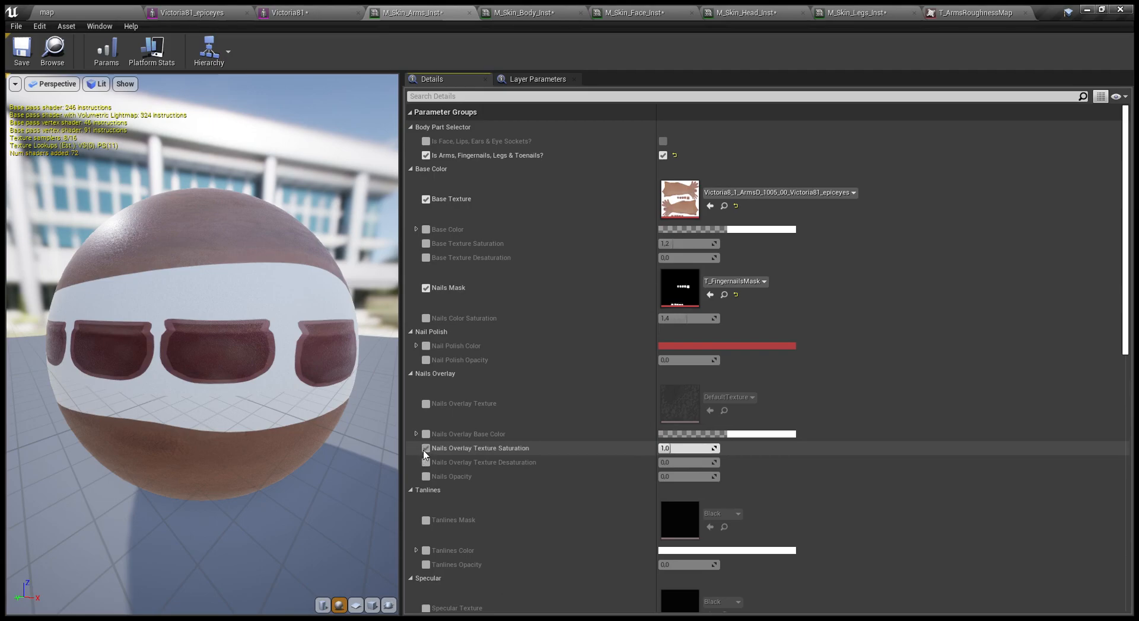
click(425, 448)
click(425, 318)
drag(678, 318, 652, 318)
click(14, 62)
click(232, 12)
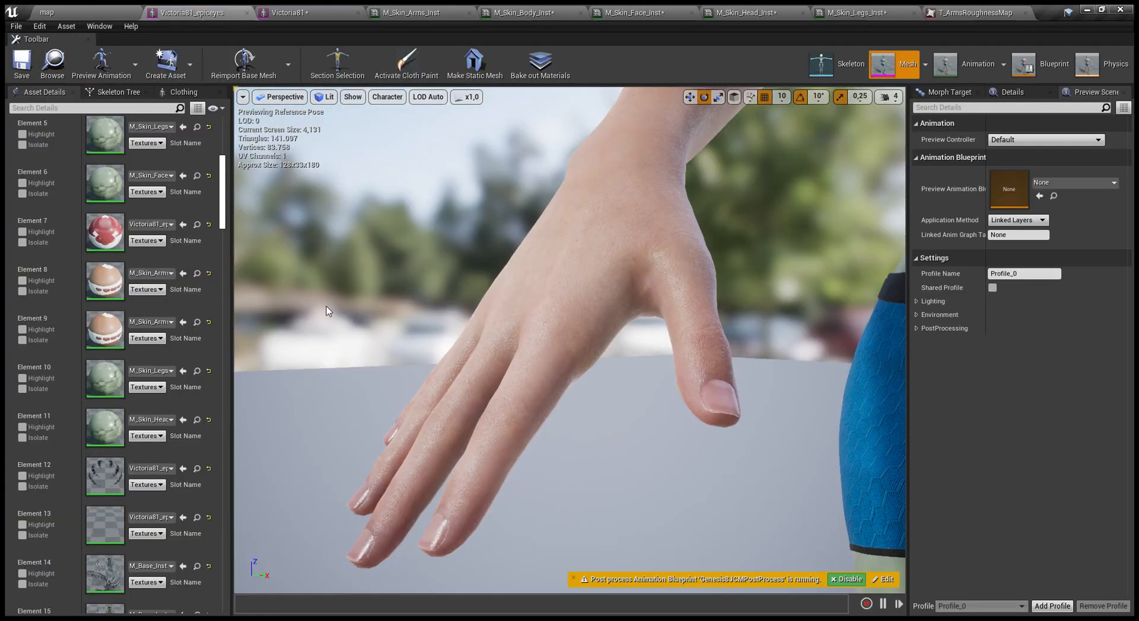
- Enable the Nail Polish Color override in M_Skin_Arms_Inst, set Nail Polish Opacity to 1.0, and save the instance
click(410, 12)
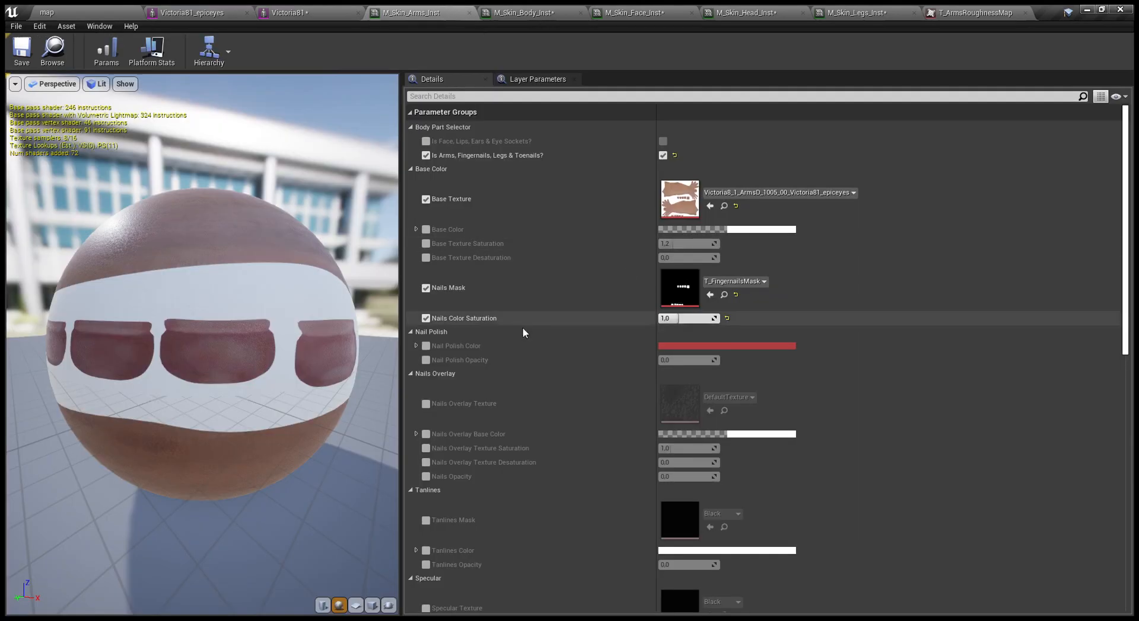
click(425, 346)
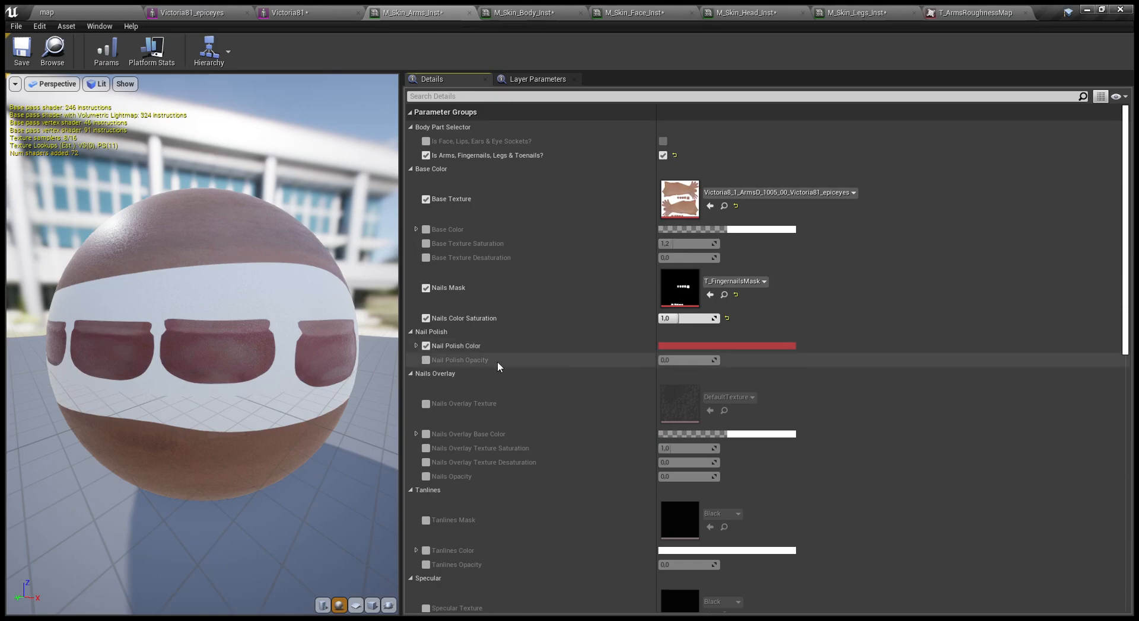
click(426, 360)
drag(681, 365, 747, 363)
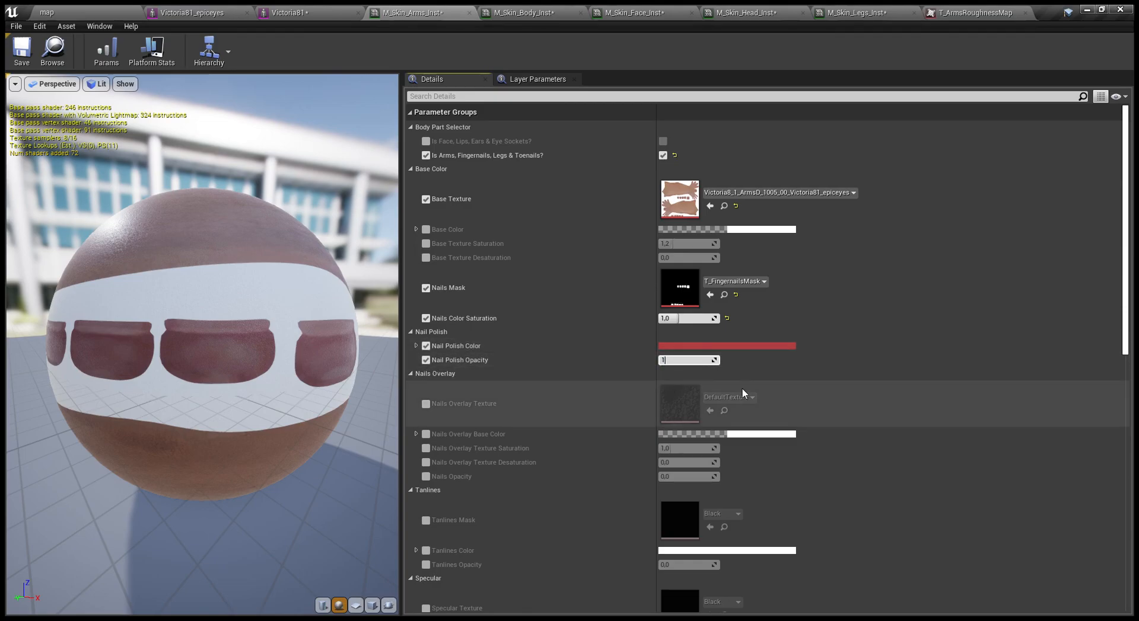
key(ctrl+s)
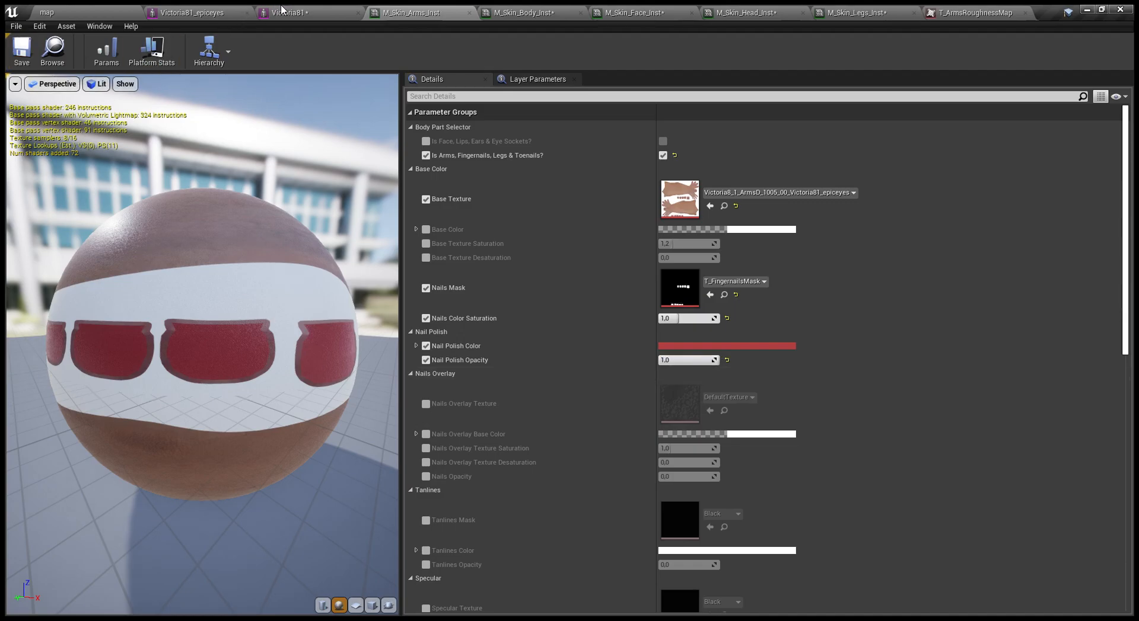
- Compare the polished fingernails and hand skin of Victoria81_epiceyes with the original Victoria81 mesh
click(285, 12)
click(406, 12)
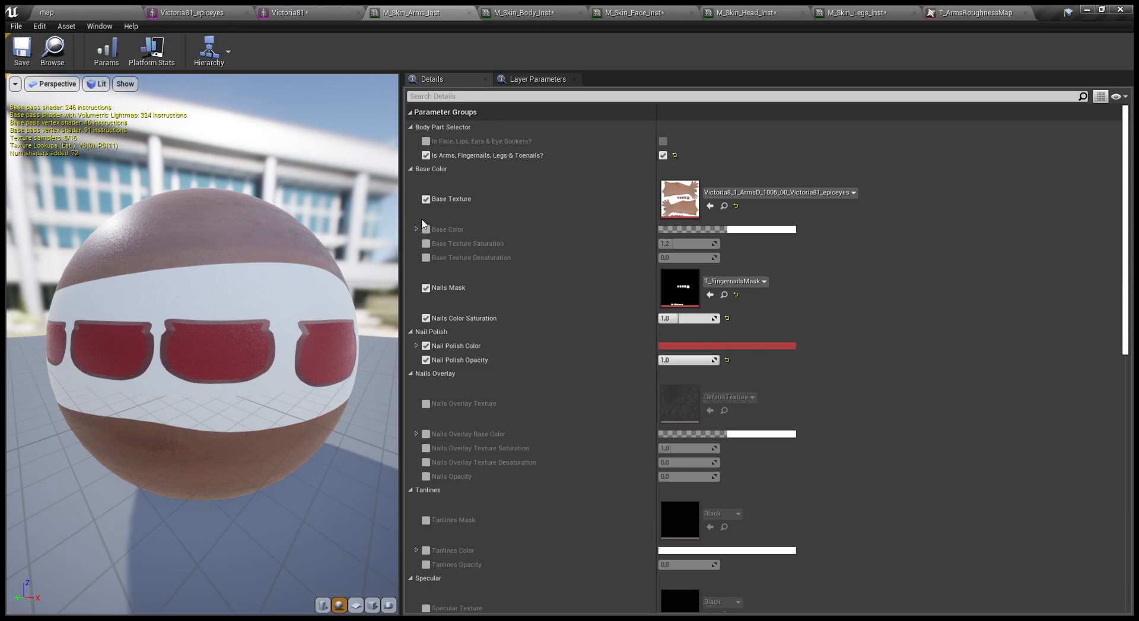
click(224, 9)
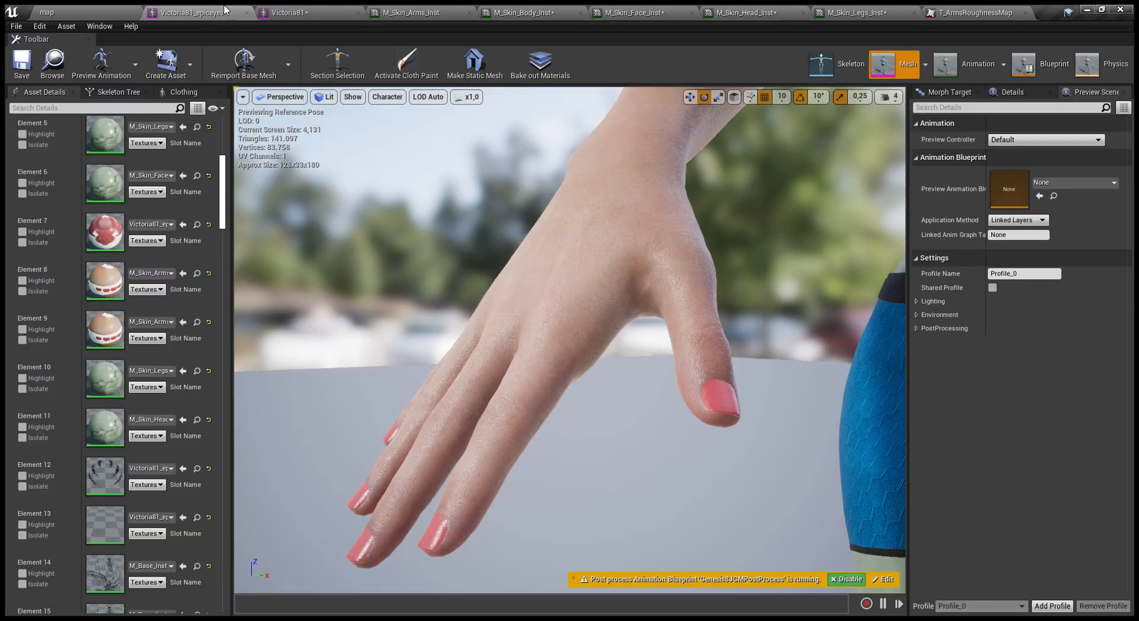
click(311, 11)
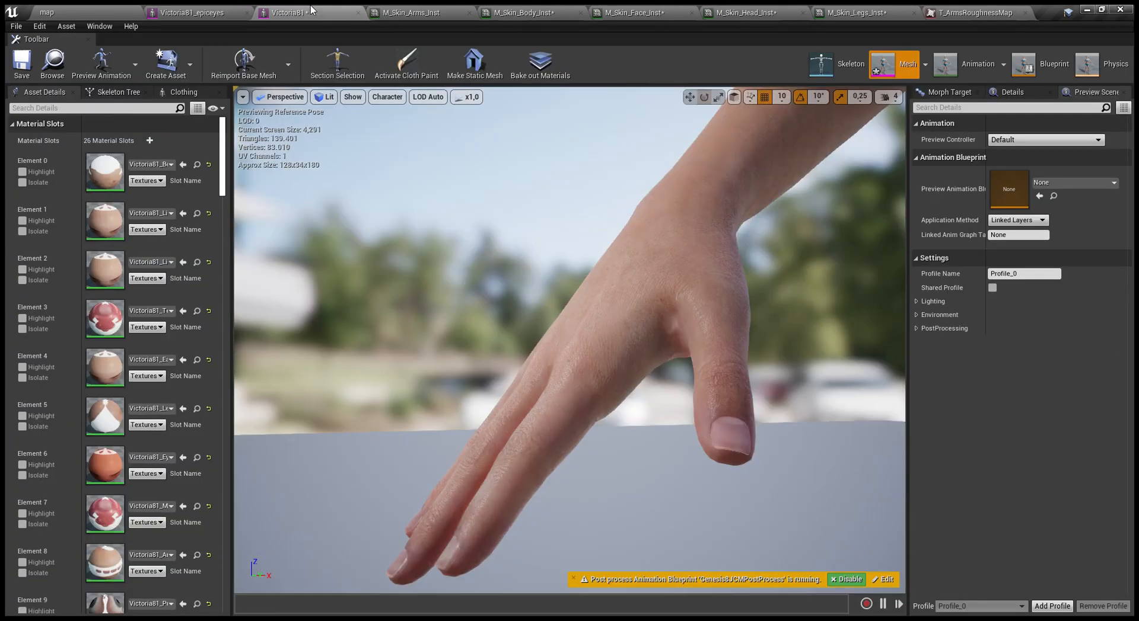
click(232, 10)
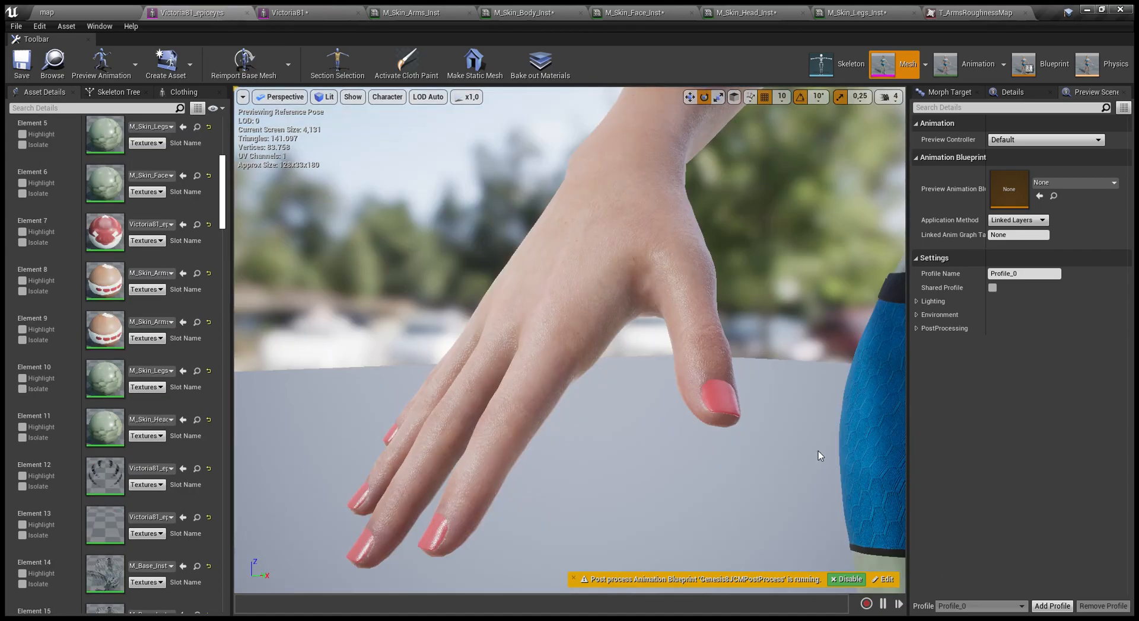
- Darken the Nail Polish Color in M_Skin_Arms_Inst to a deep red, save the material and check the nails on the Victoria81_epiceyes mesh
click(422, 11)
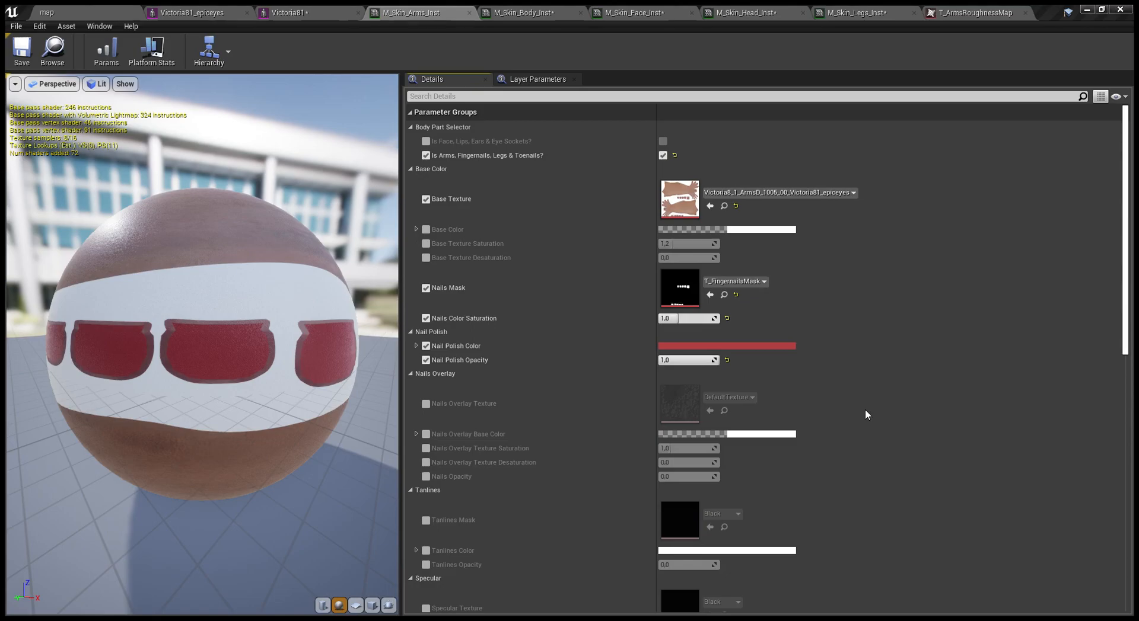
drag(869, 450, 870, 487)
click(880, 585)
click(21, 57)
click(199, 12)
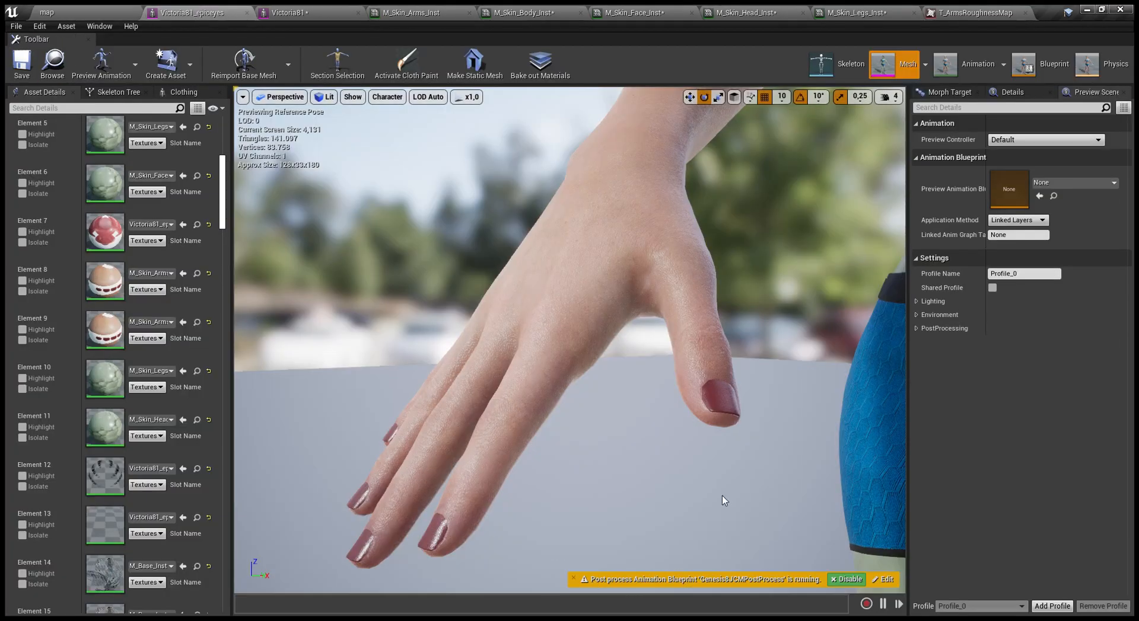
scroll(625, 351, down, 5)
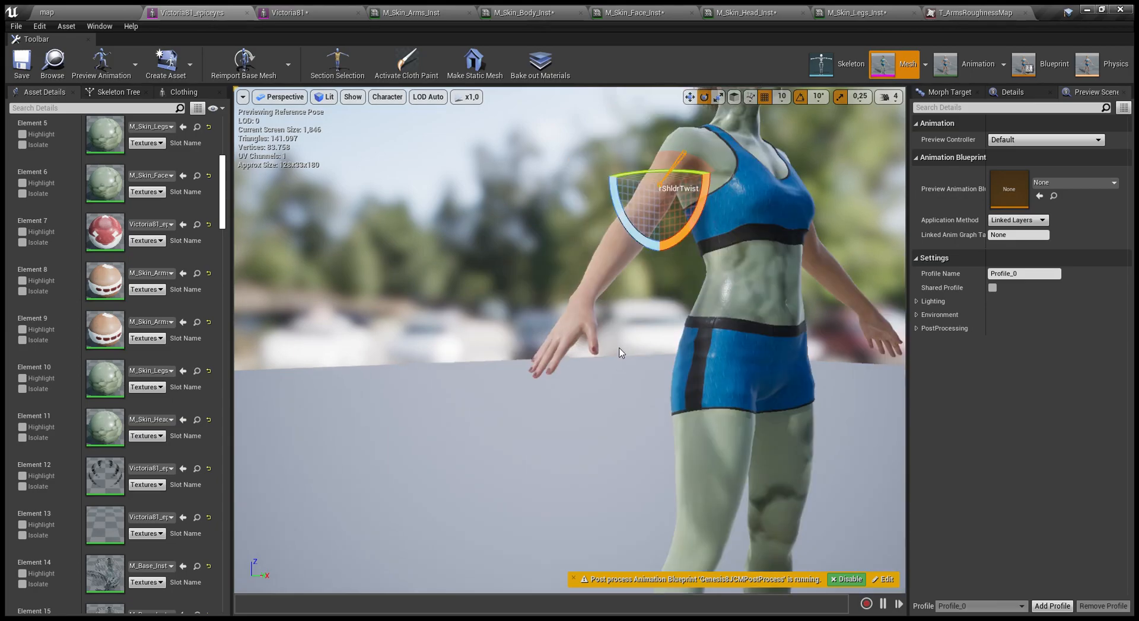
- Close the M_Skin_Arms_Inst editor and turn on the Is Body & Head? option in M_Skin_Body_Inst
click(474, 12)
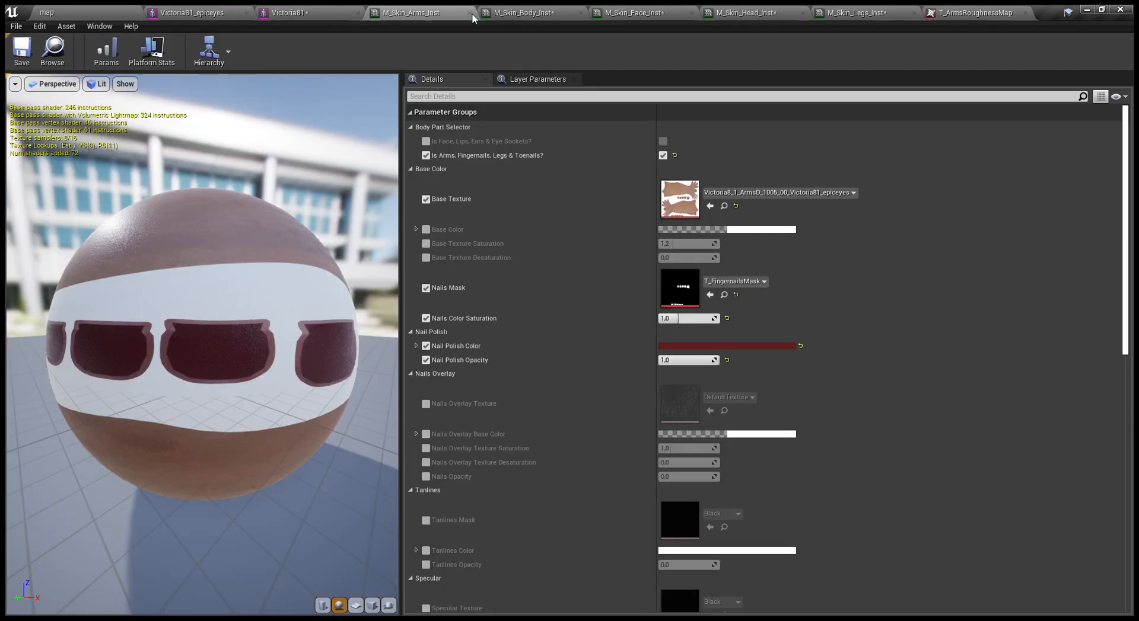
click(469, 14)
click(409, 12)
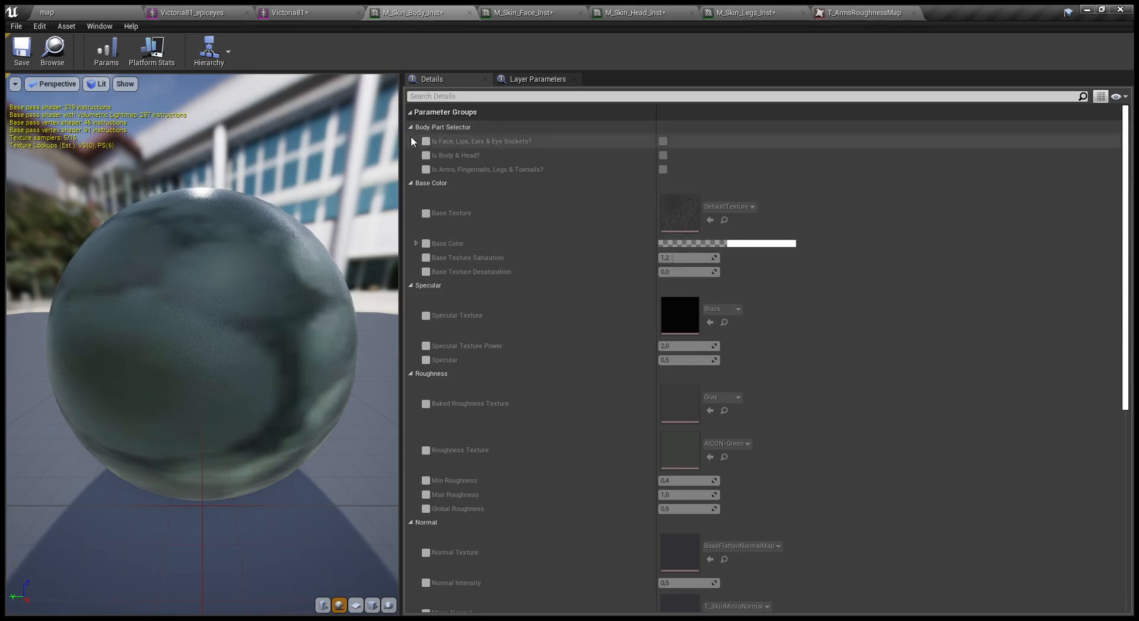
click(425, 155)
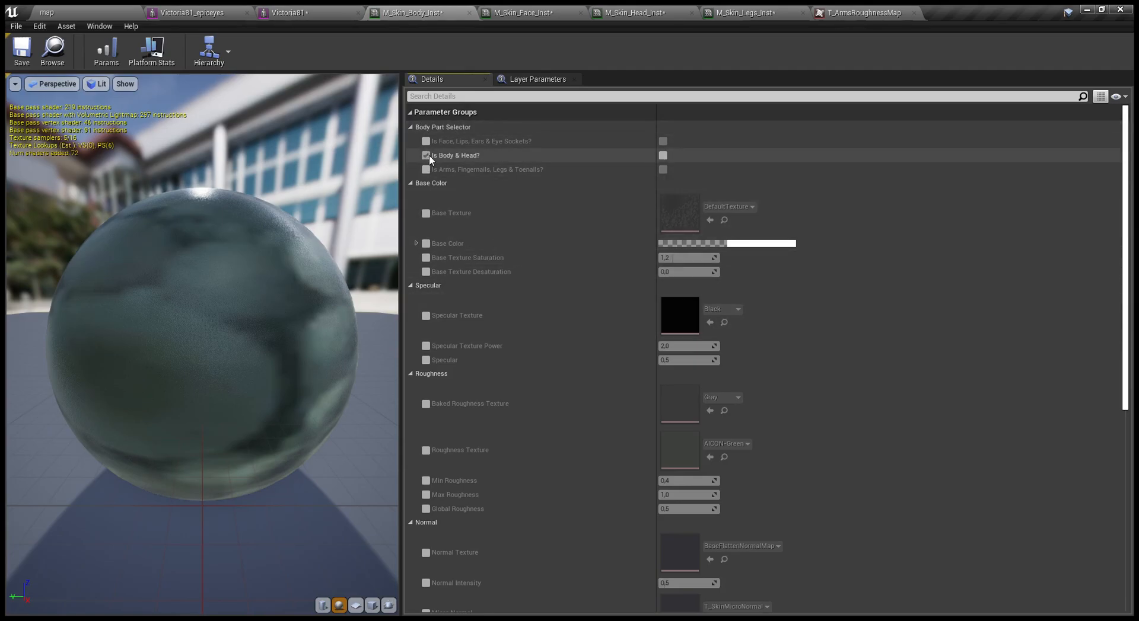
click(663, 156)
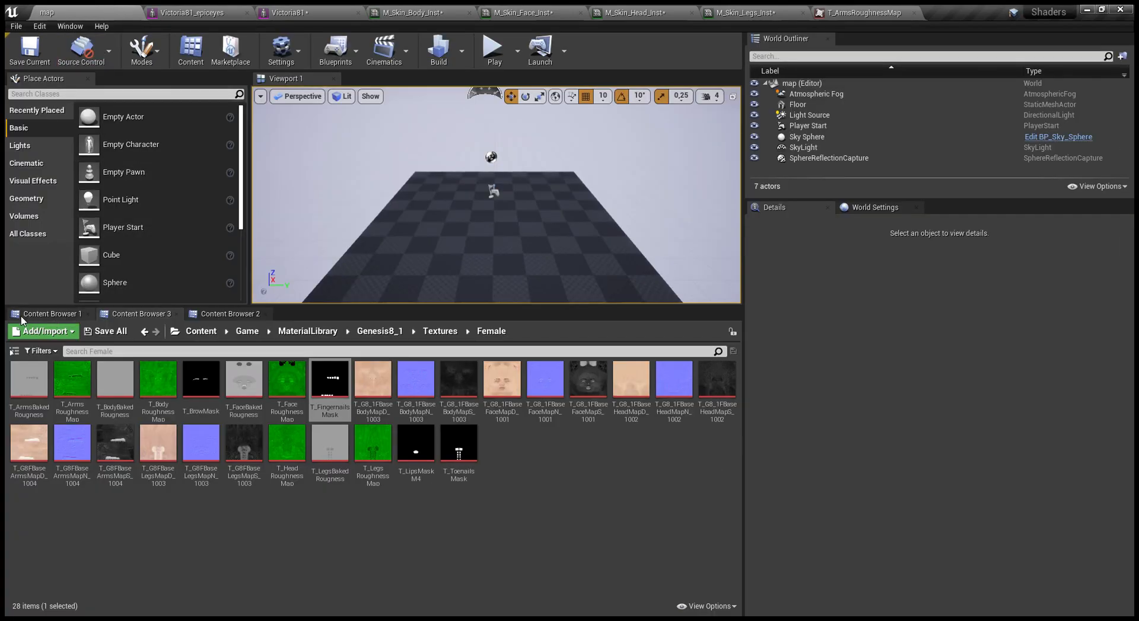
- Assign Victoria8_1_BodyD_1003_00_Victoria81_epiceyes from the DazToUnreal Textures folder as the Base Texture of M_Skin_Body_Inst
click(21, 316)
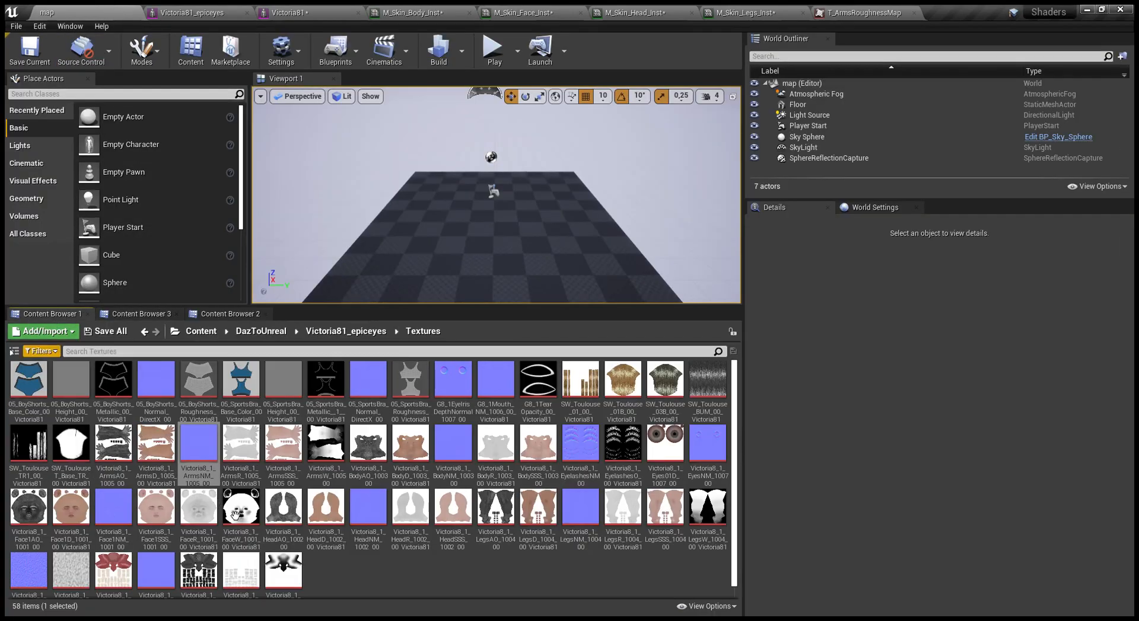
drag(415, 472, 458, 476)
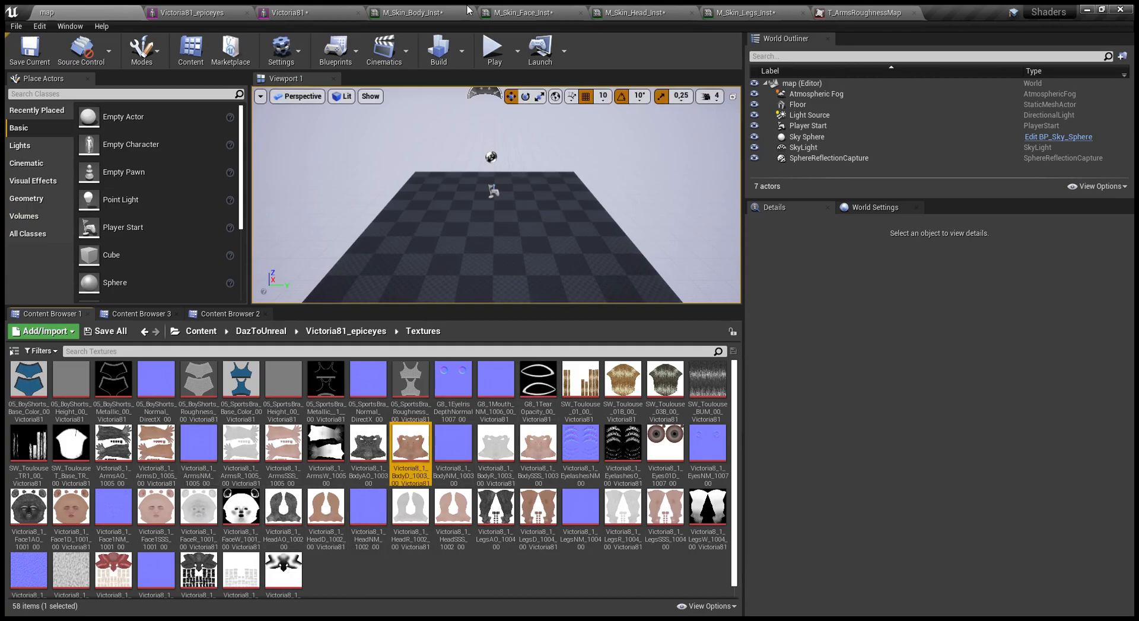
click(527, 9)
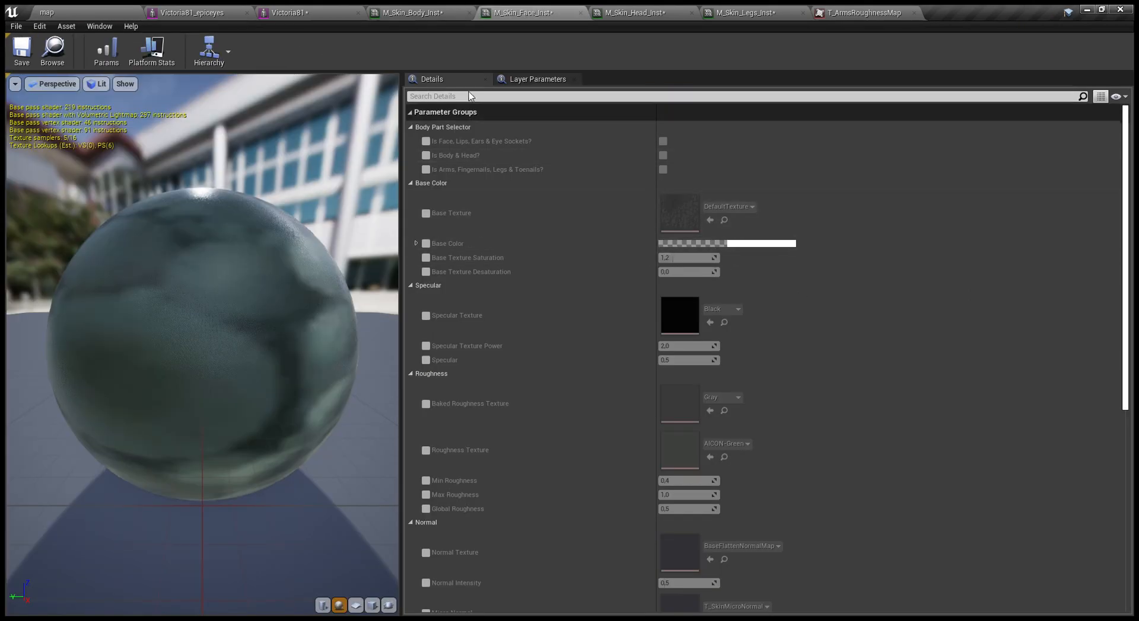
click(422, 9)
click(710, 220)
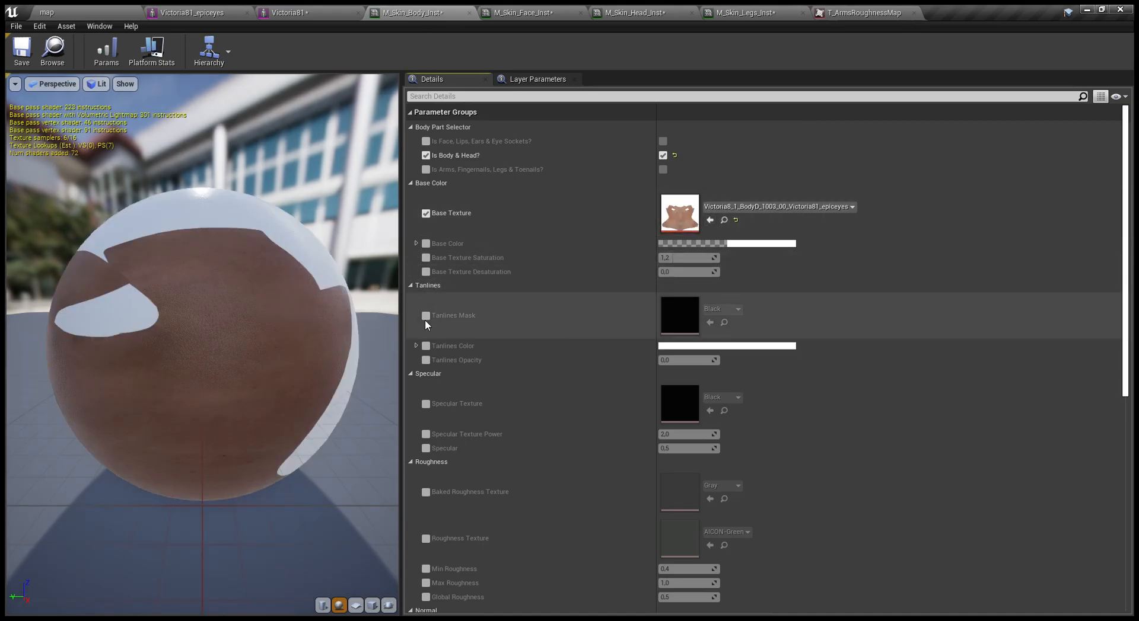
- Enable the Baked Roughness Texture in M_Skin_Body_Inst and assign T_BodyBakedRougness from the Genesis8_1 Female textures folder
scroll(445, 338, down, 2)
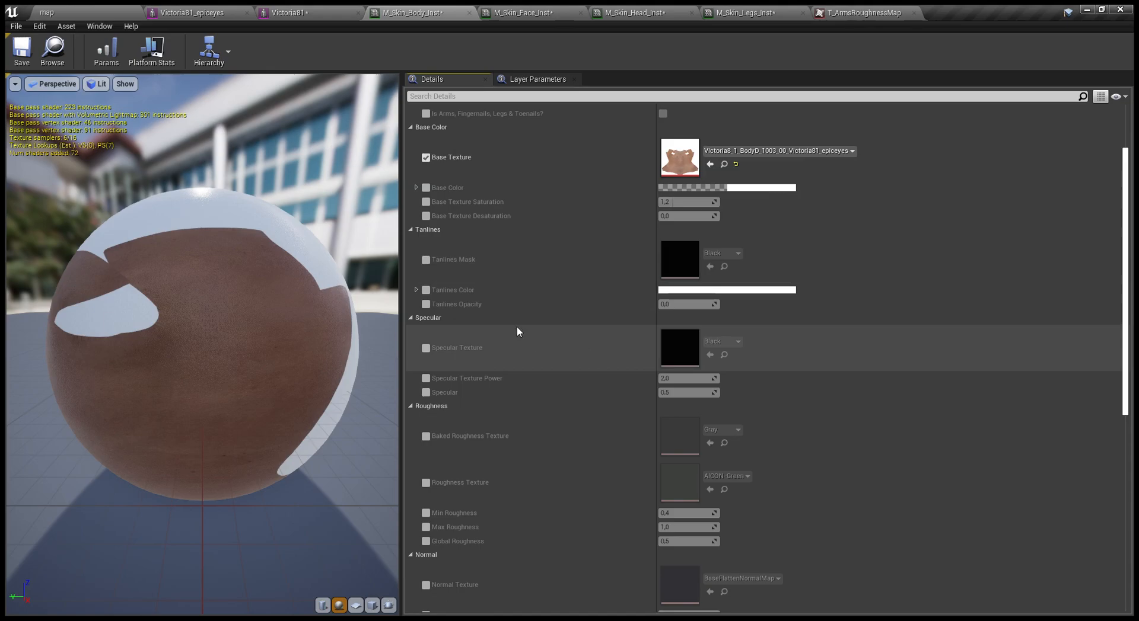
scroll(536, 399, down, 2)
scroll(536, 398, down, 3)
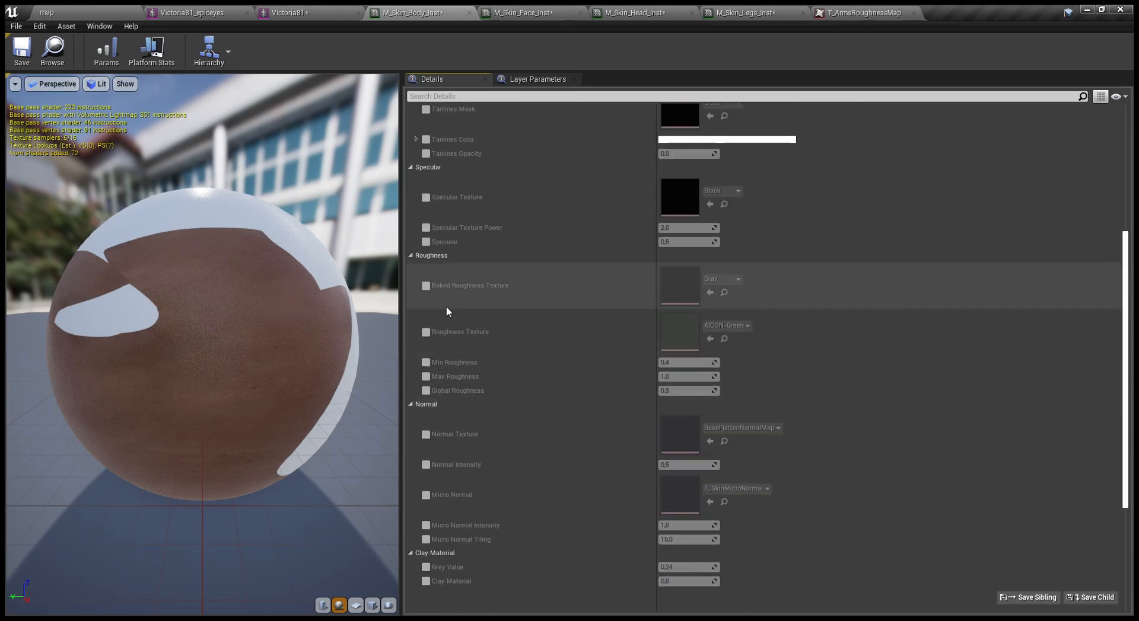
click(425, 286)
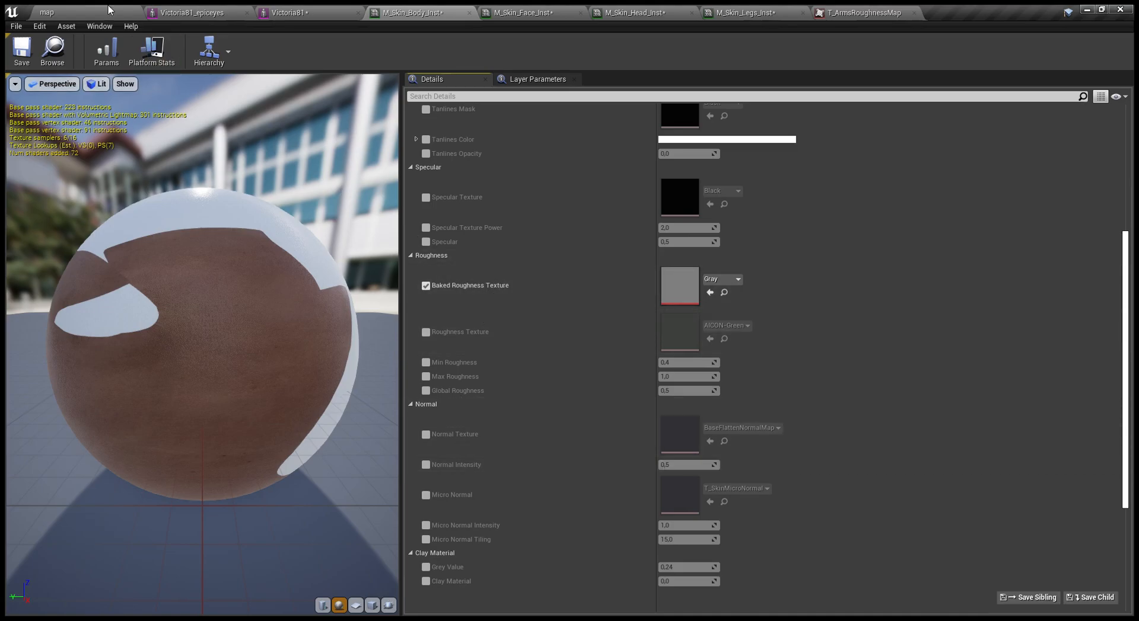
click(66, 12)
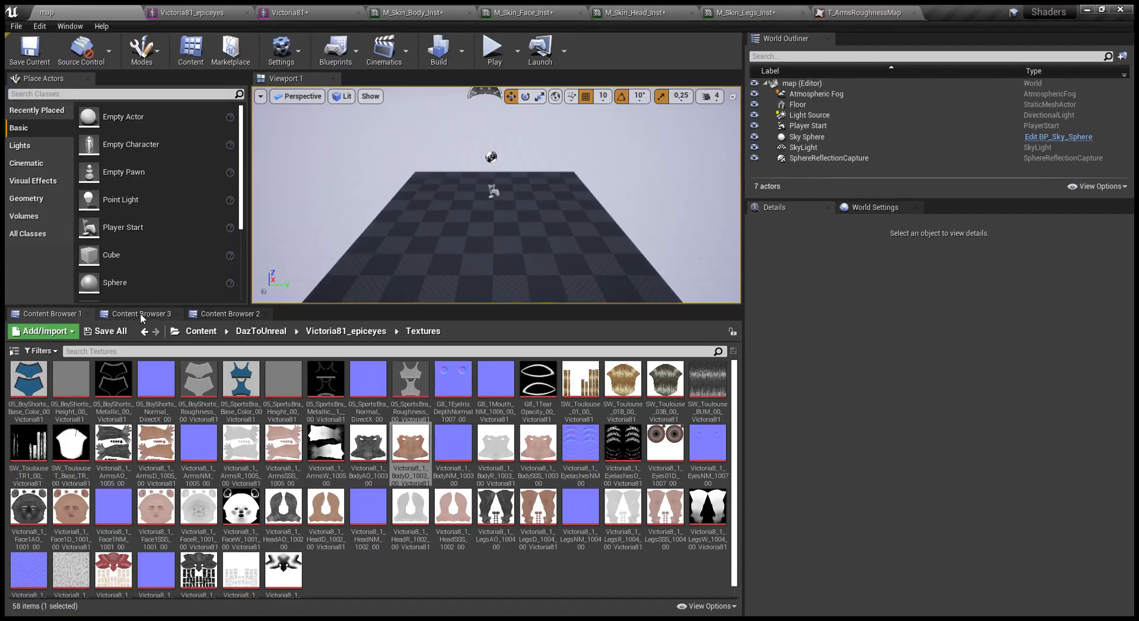
click(141, 314)
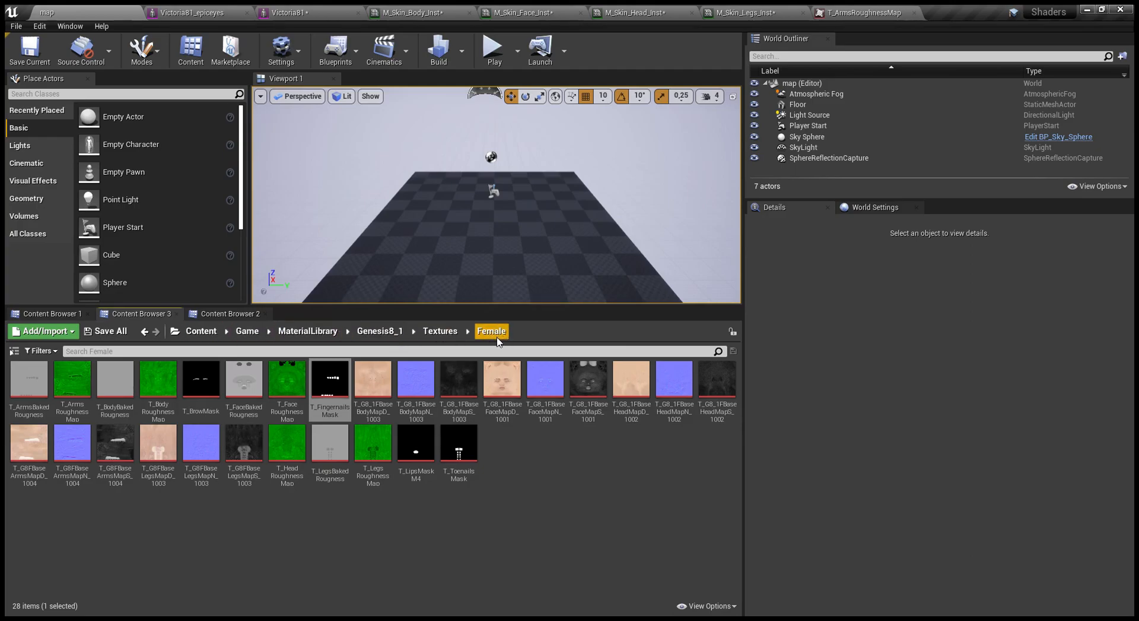
click(134, 396)
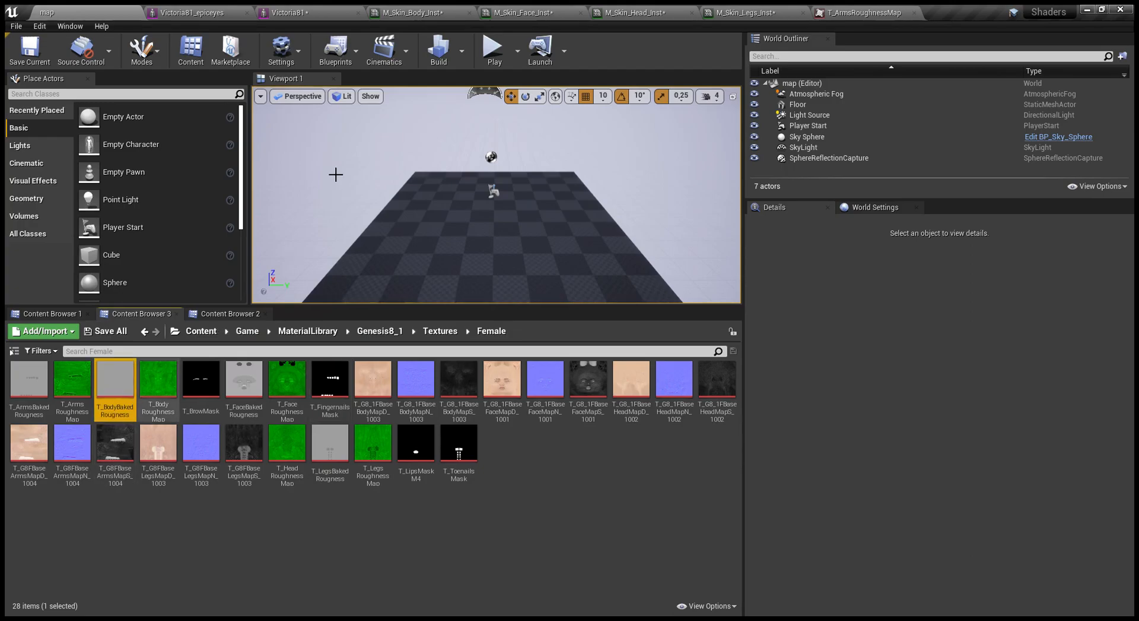
click(386, 10)
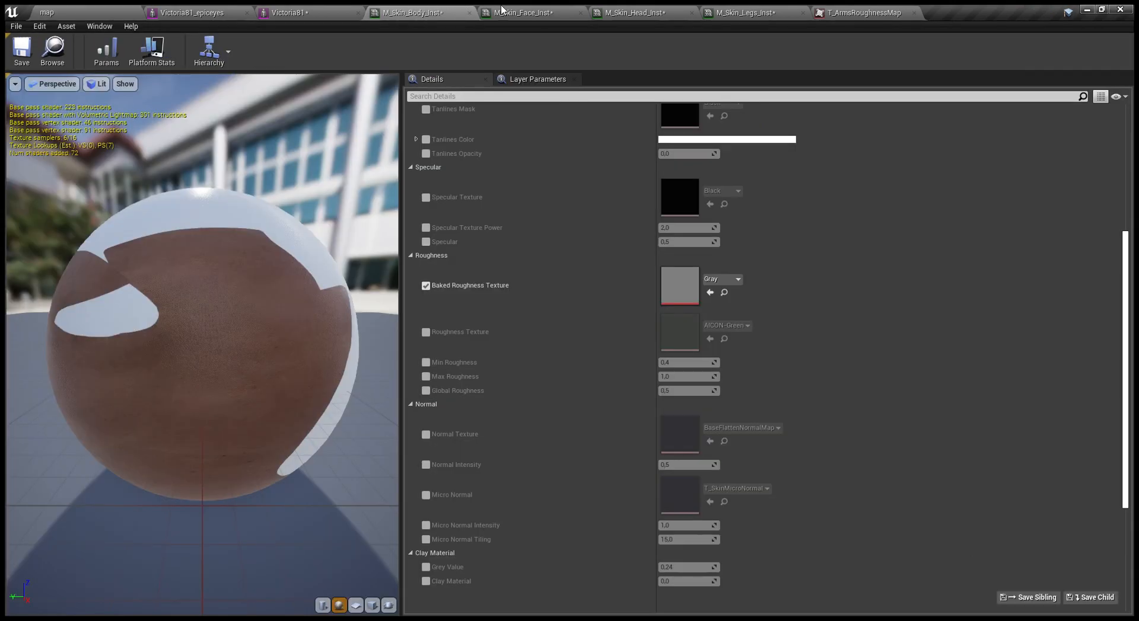
click(711, 293)
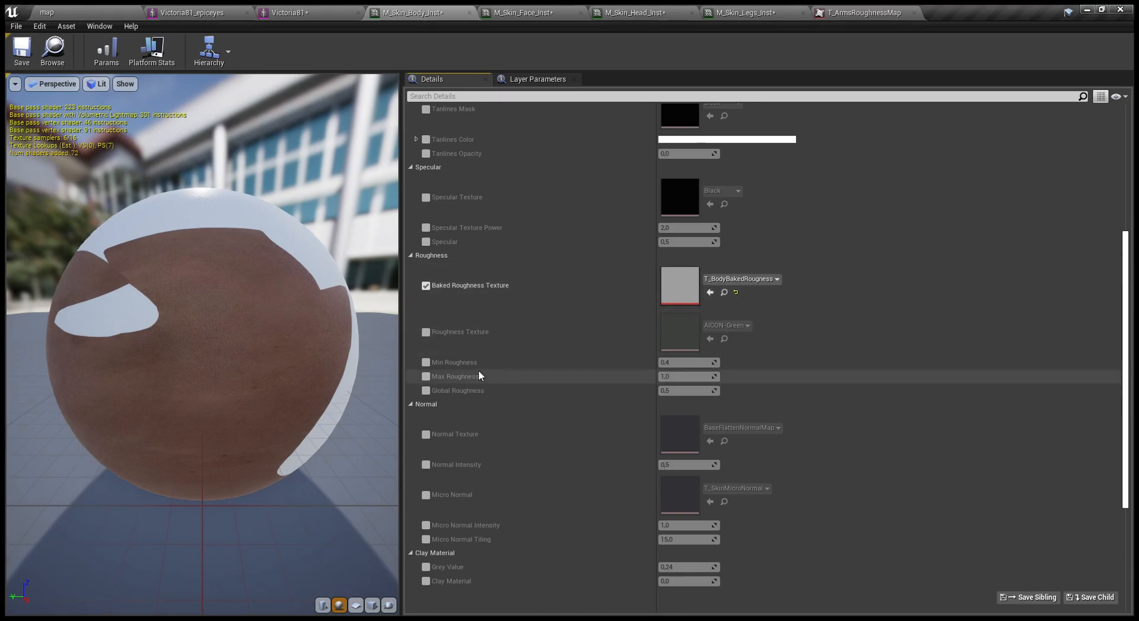
- Enable the Roughness Texture in M_Skin_Body_Inst and copy T_BodyRoughnessMap from the Female textures folder into the Victoria8_1 folder
click(426, 332)
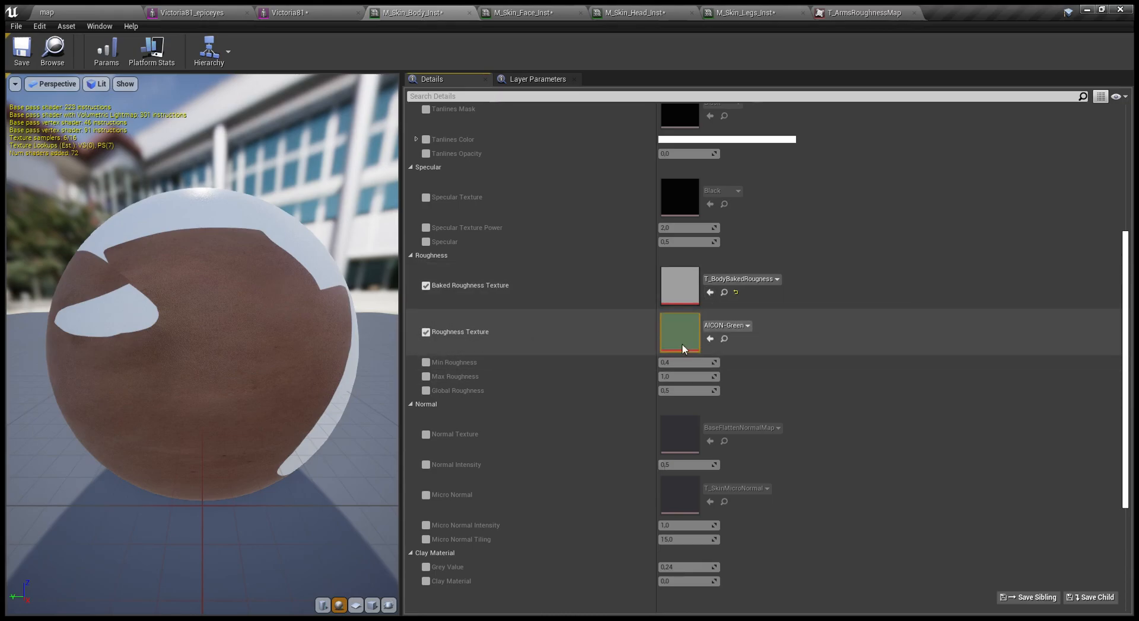
click(64, 9)
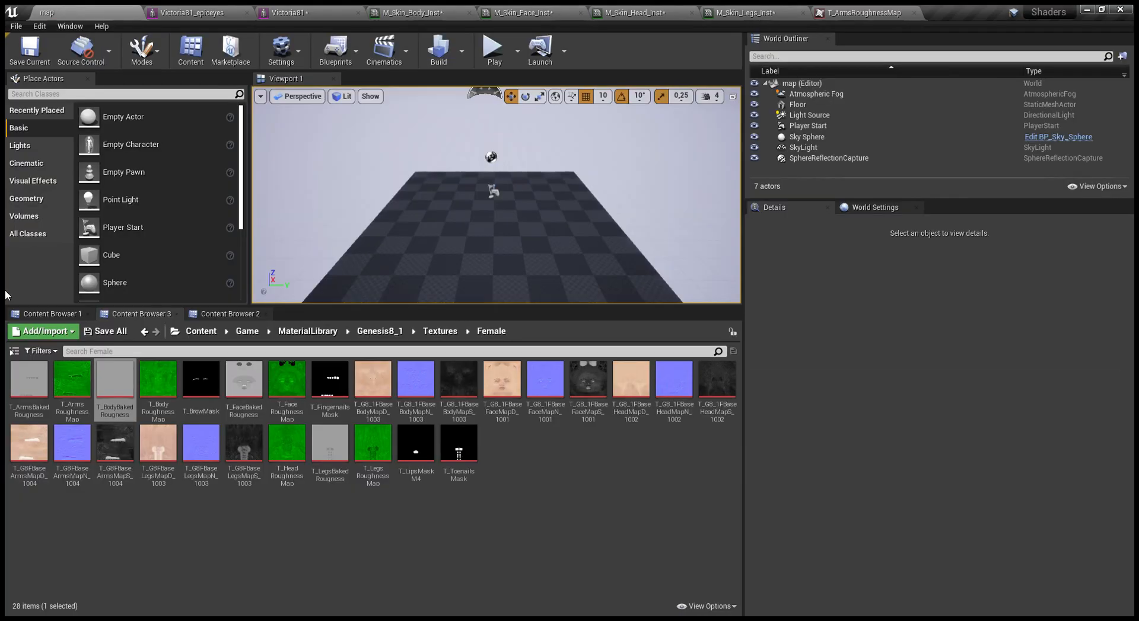
click(18, 316)
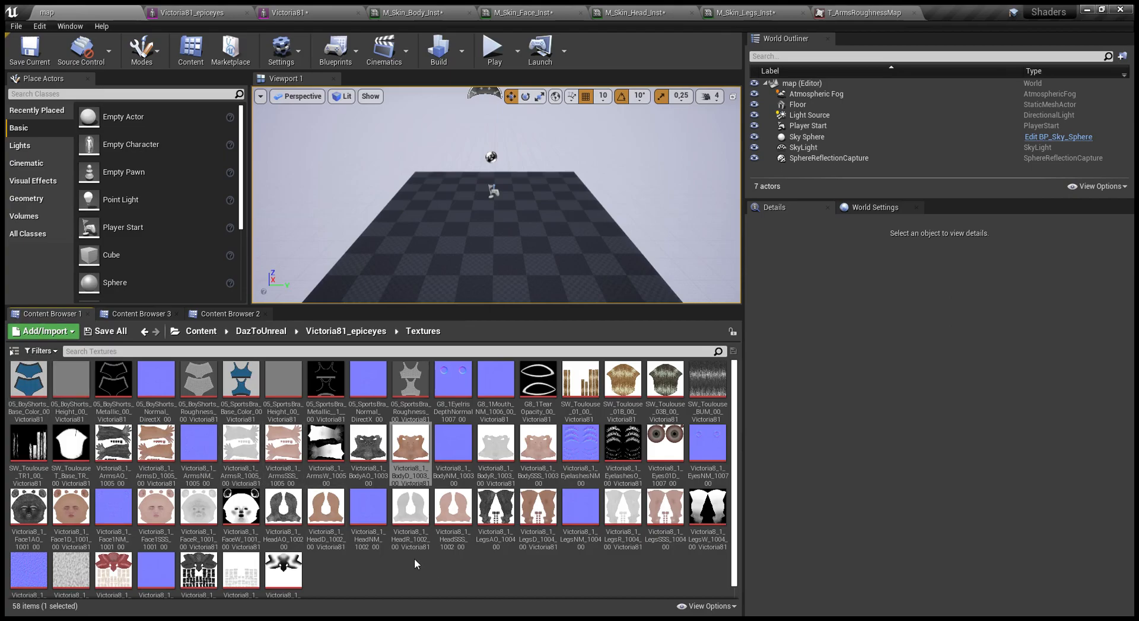
click(131, 314)
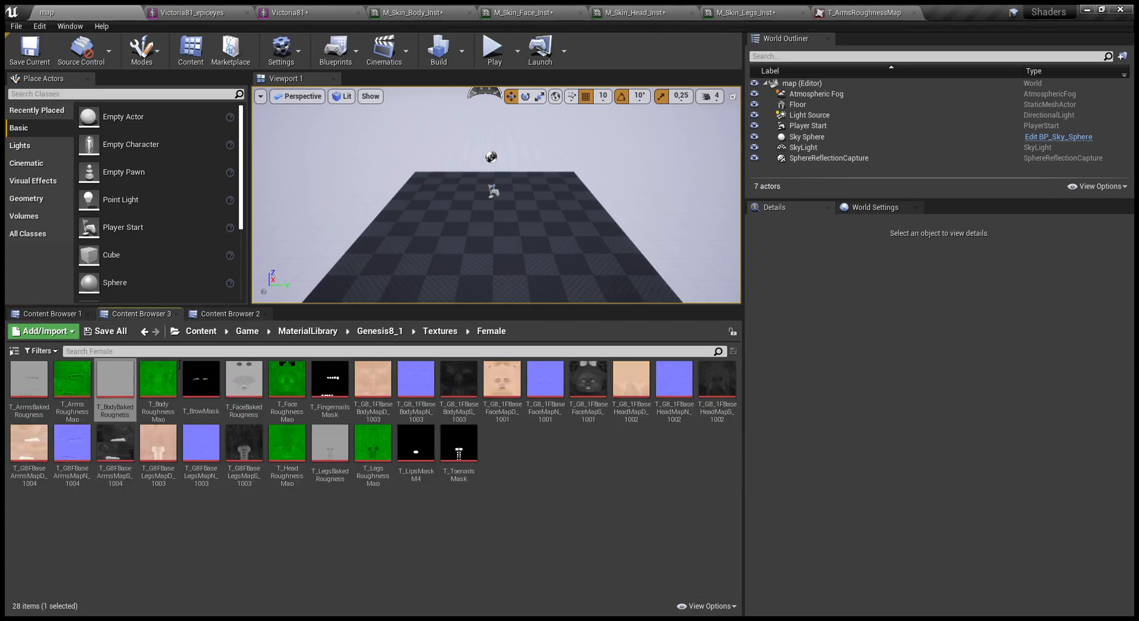
click(169, 394)
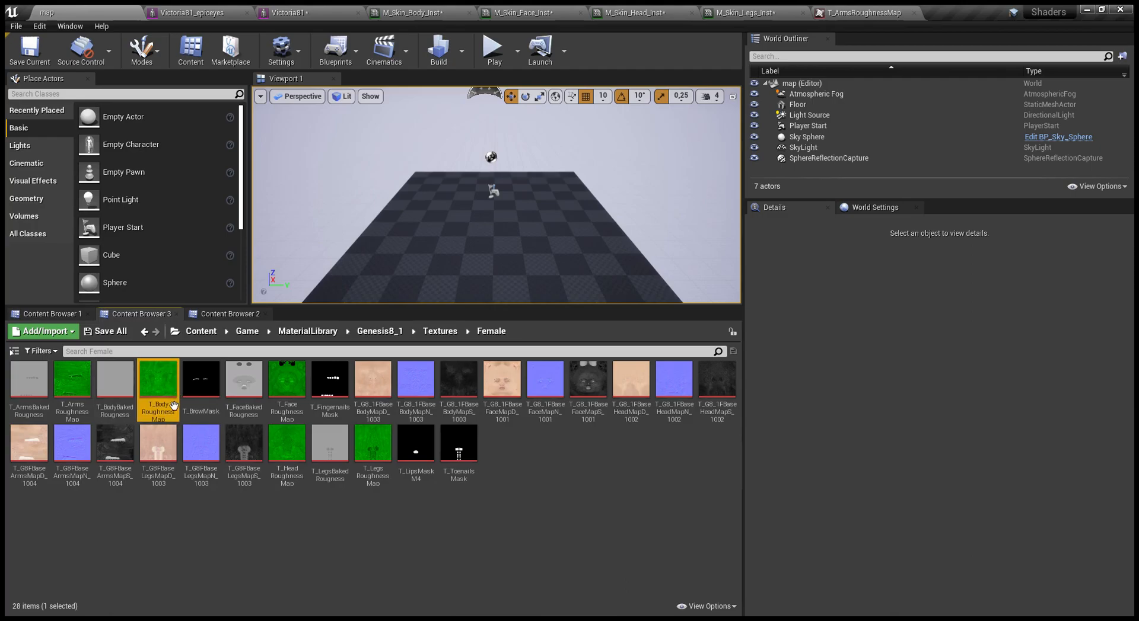
click(213, 314)
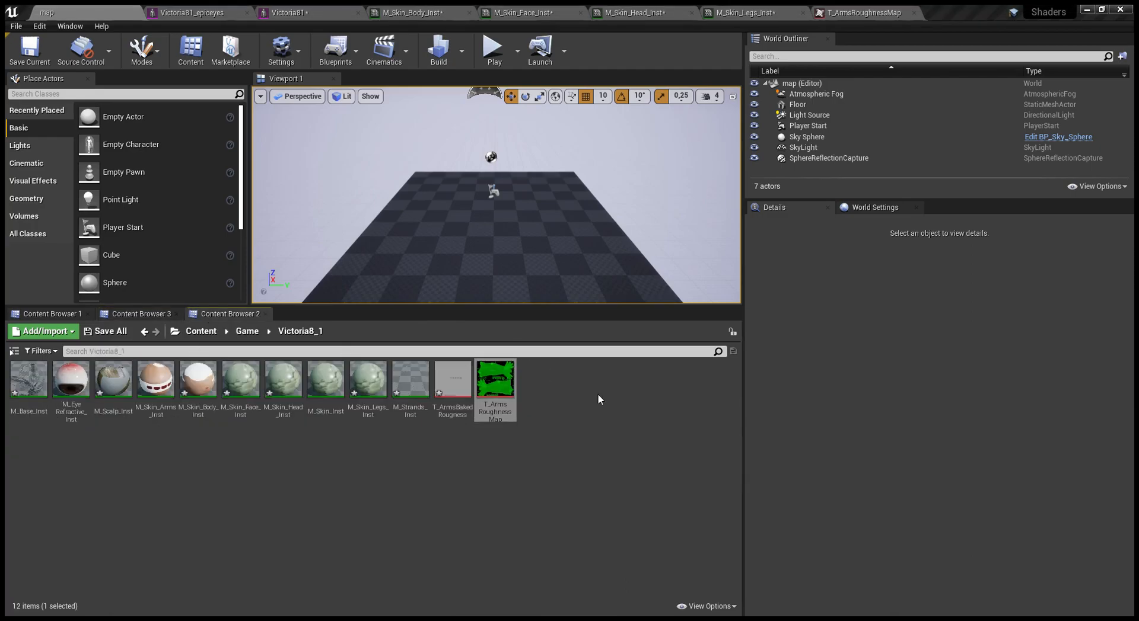
- Set the Composite Texture of the copied T_BodyRoughnessMap to Victoria8_1_BodyNM_1003_00_Victoria81_epiceyes and save the texture
double_click(537, 400)
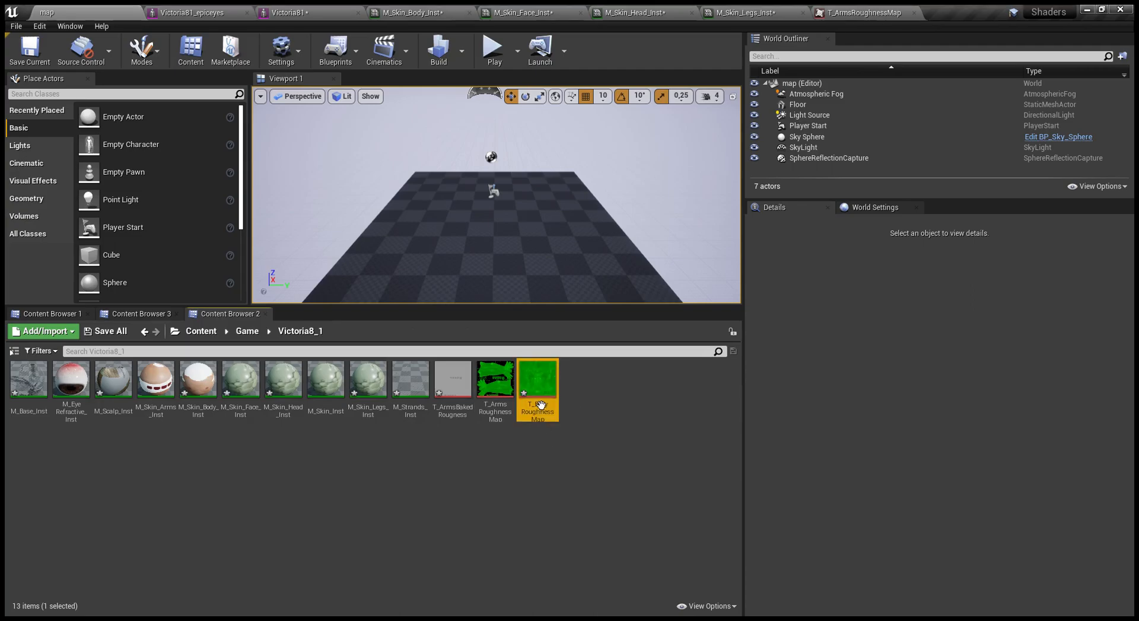
scroll(814, 482, down, 2)
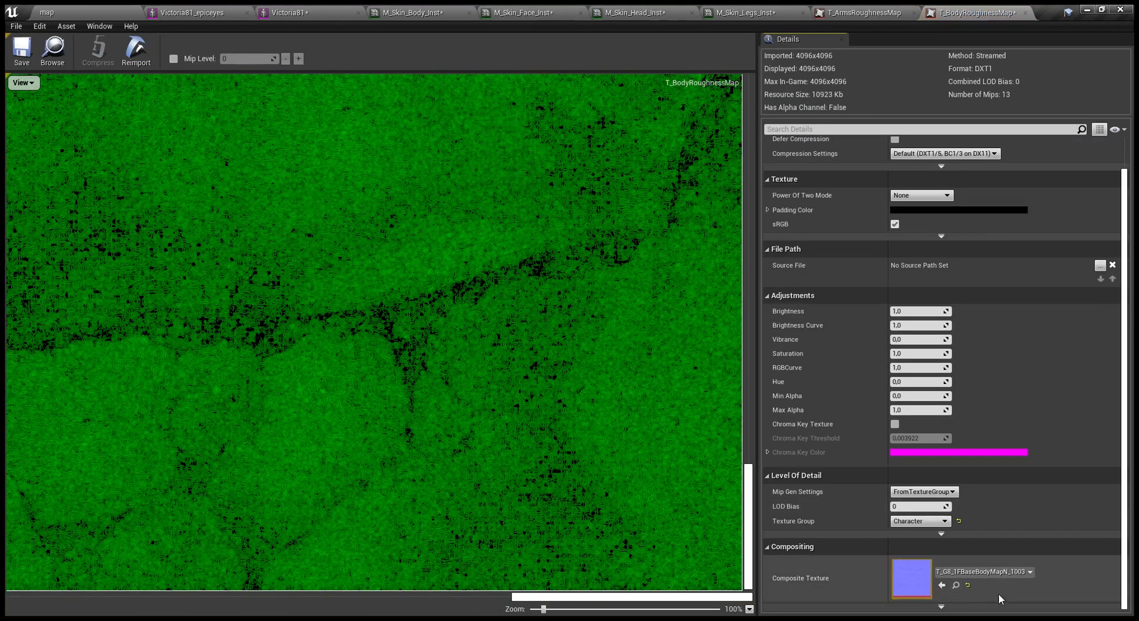
click(53, 12)
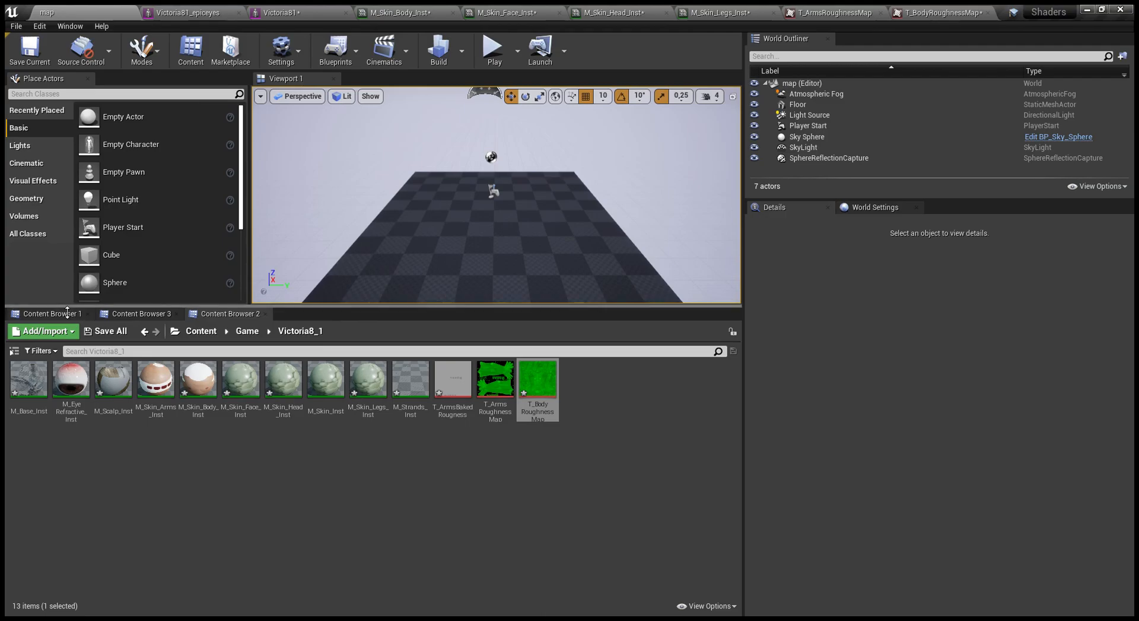
click(54, 314)
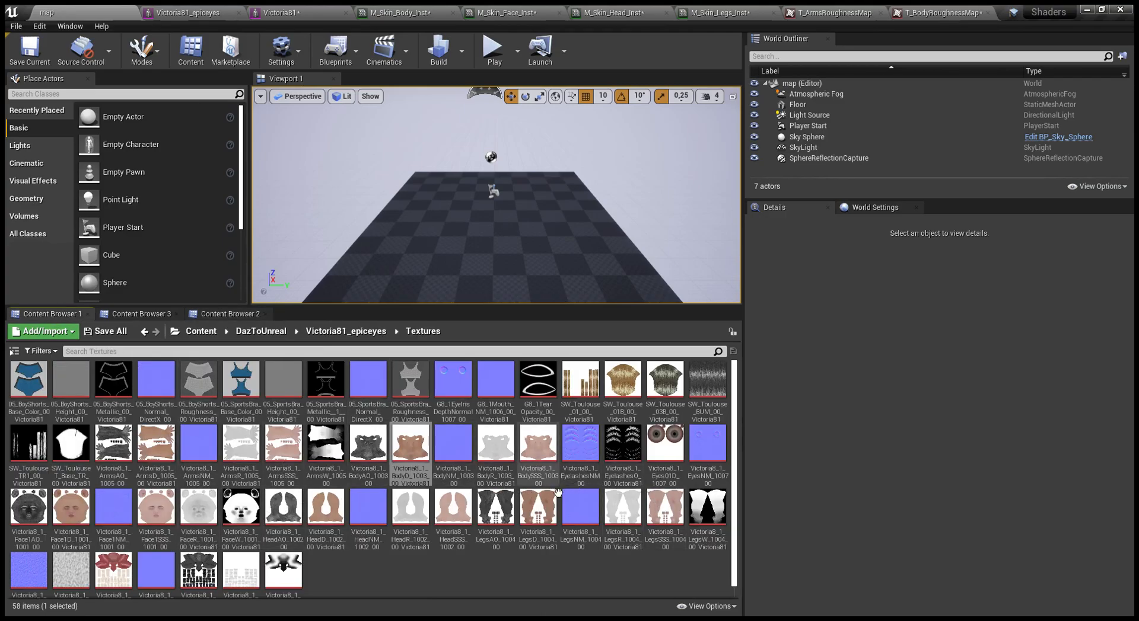
click(464, 479)
drag(464, 479, 937, 587)
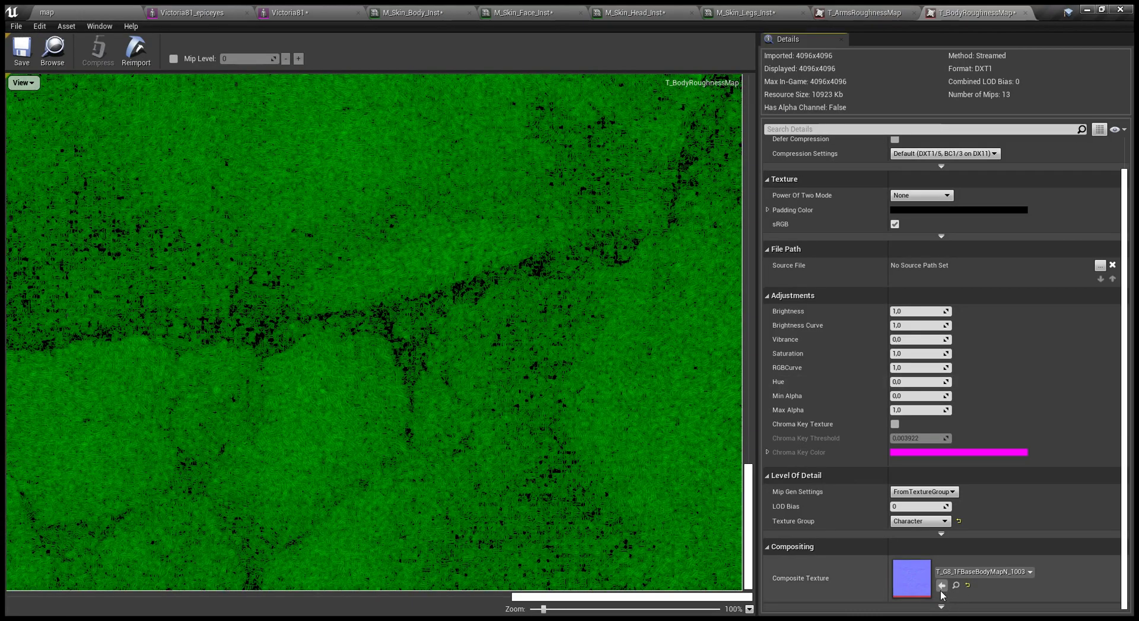
scroll(440, 298, down, 8)
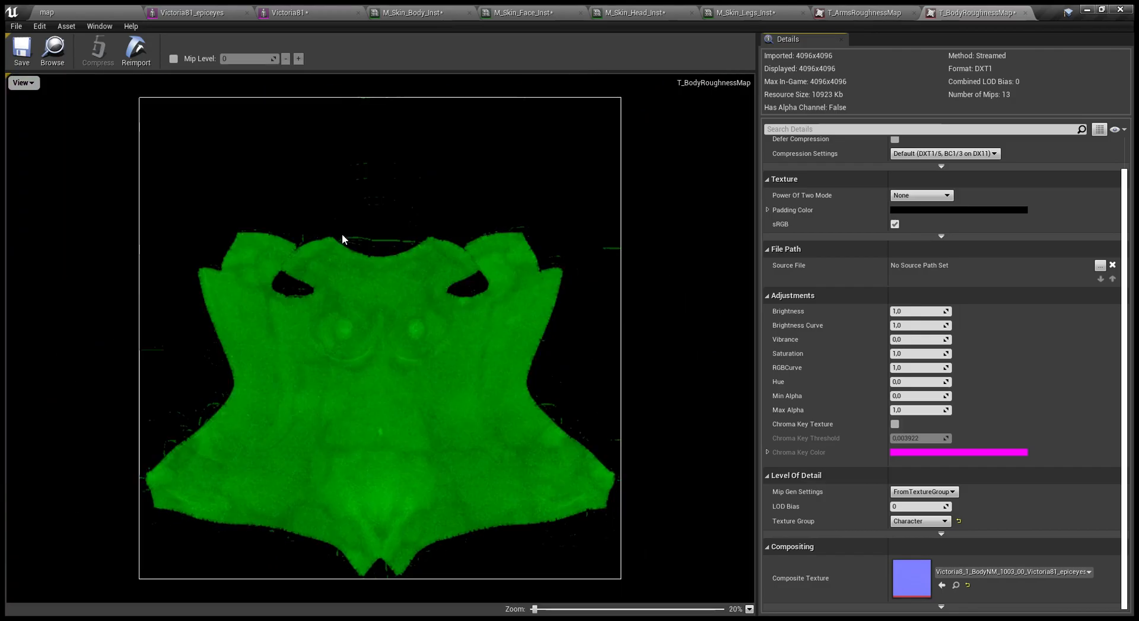
scroll(278, 215, up, 2)
click(22, 50)
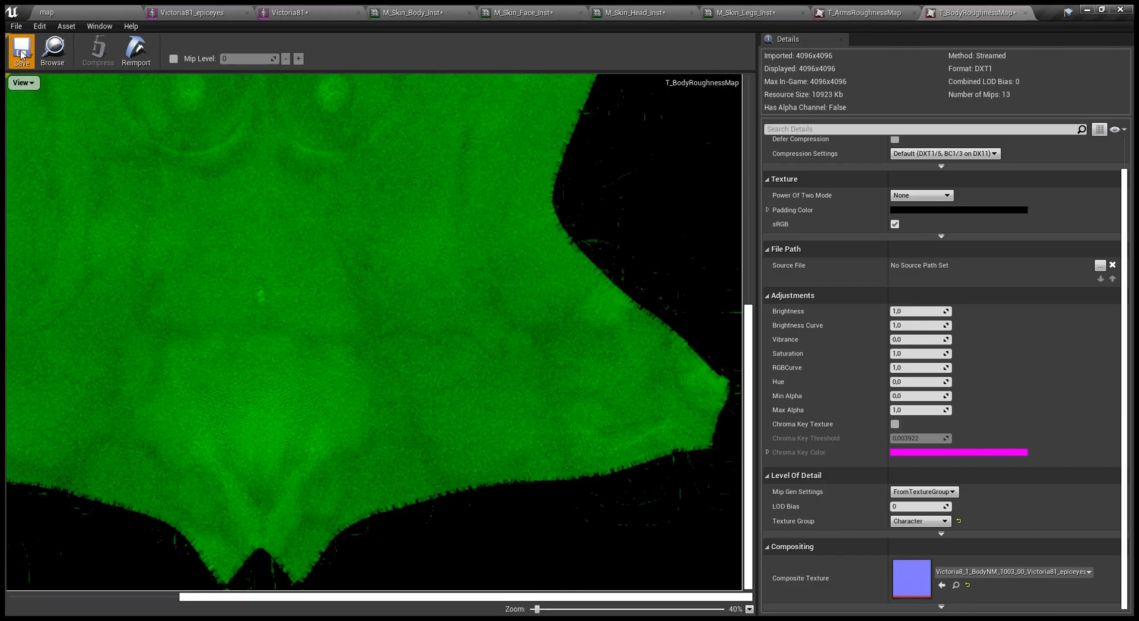
- Assign T_BodyRoughnessMap from the Victoria8_1 folder as the Roughness Texture of M_Skin_Body_Inst
click(92, 9)
click(240, 320)
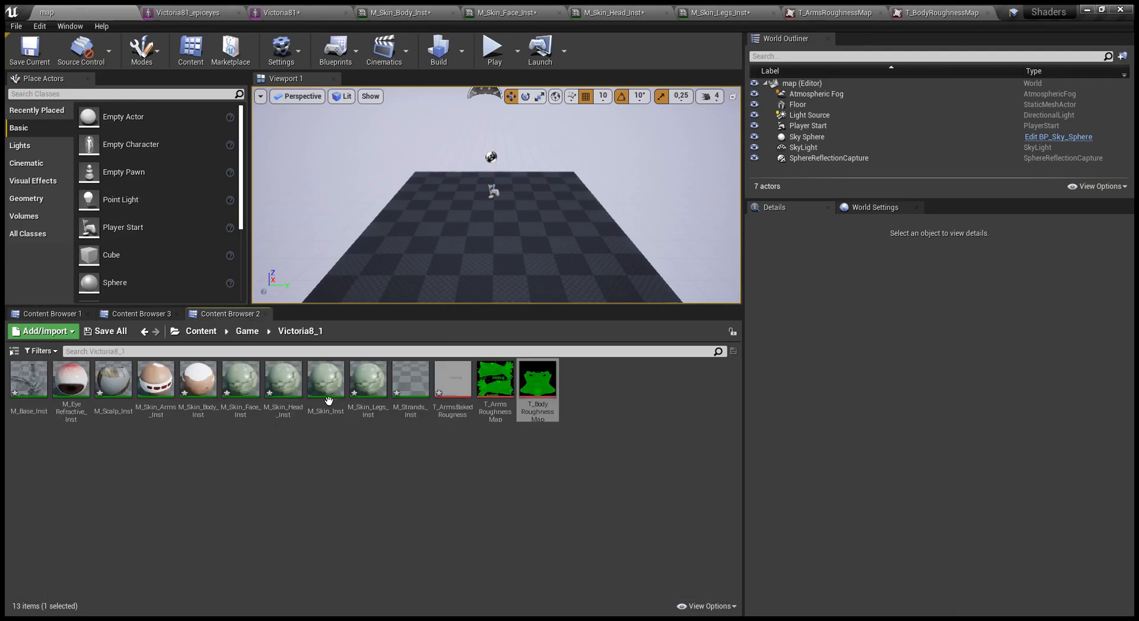
click(283, 11)
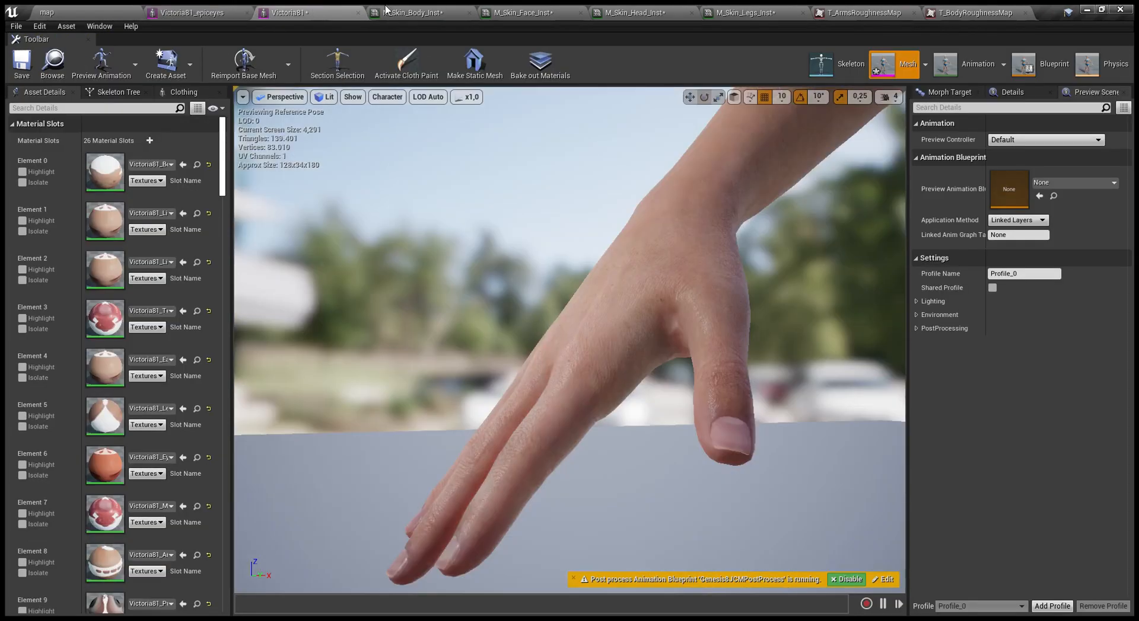
click(450, 12)
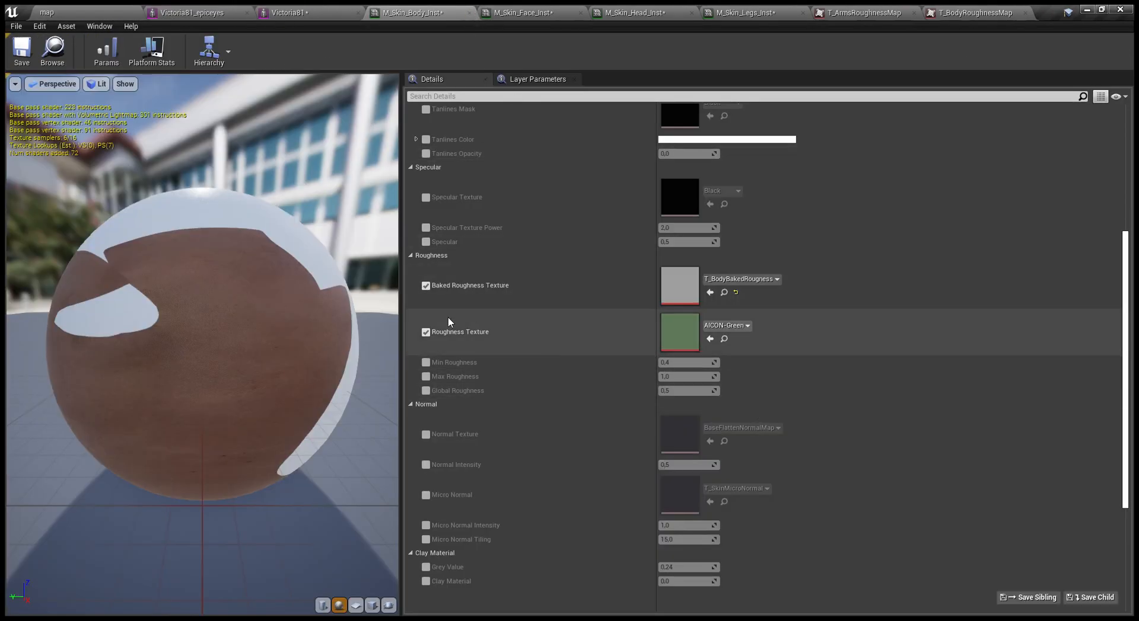
click(709, 339)
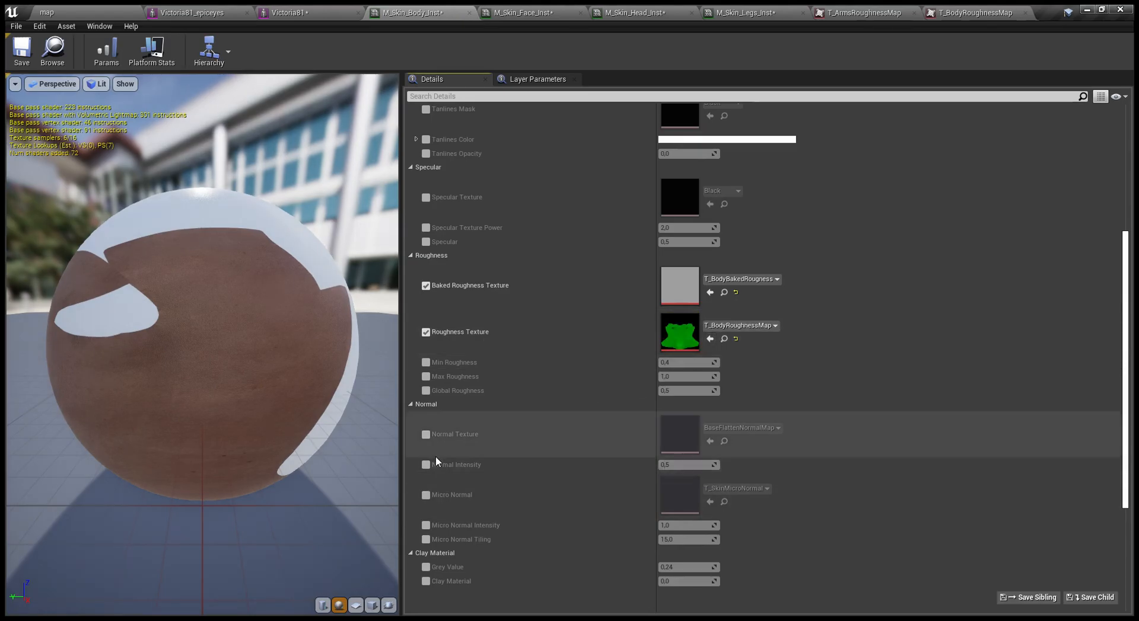
- Enable the Normal Texture in M_Skin_Body_Inst, assign Victoria8_1_BodyNM_1003_00_Victoria81_epiceyes from the DazToUnreal Textures folder, and save the instance
scroll(436, 457, down, 5)
click(426, 265)
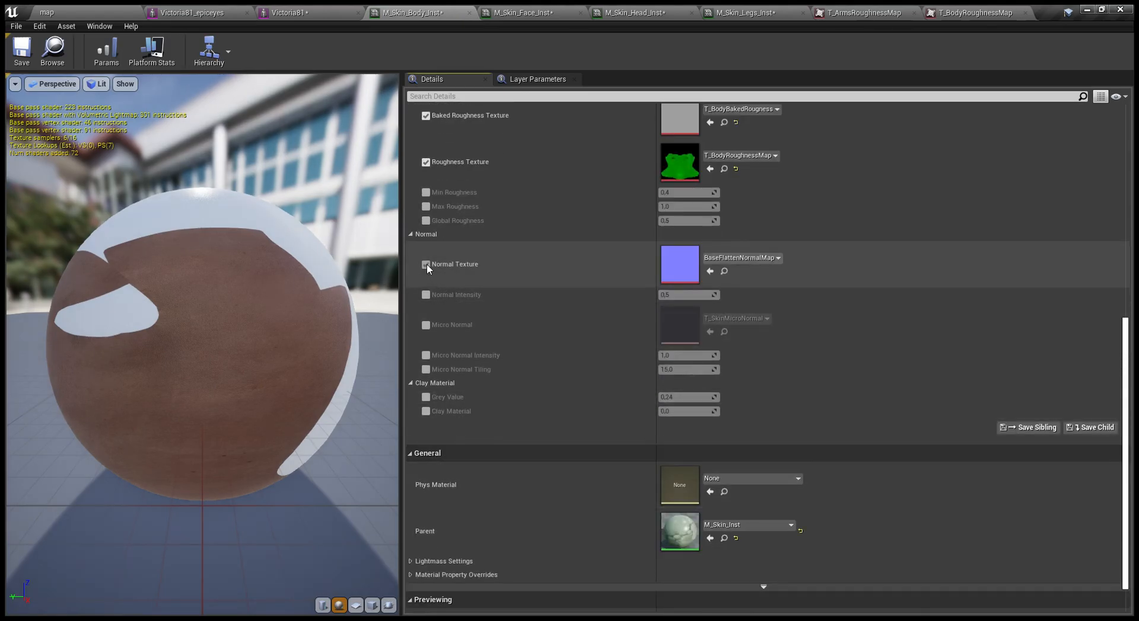
click(92, 12)
click(30, 314)
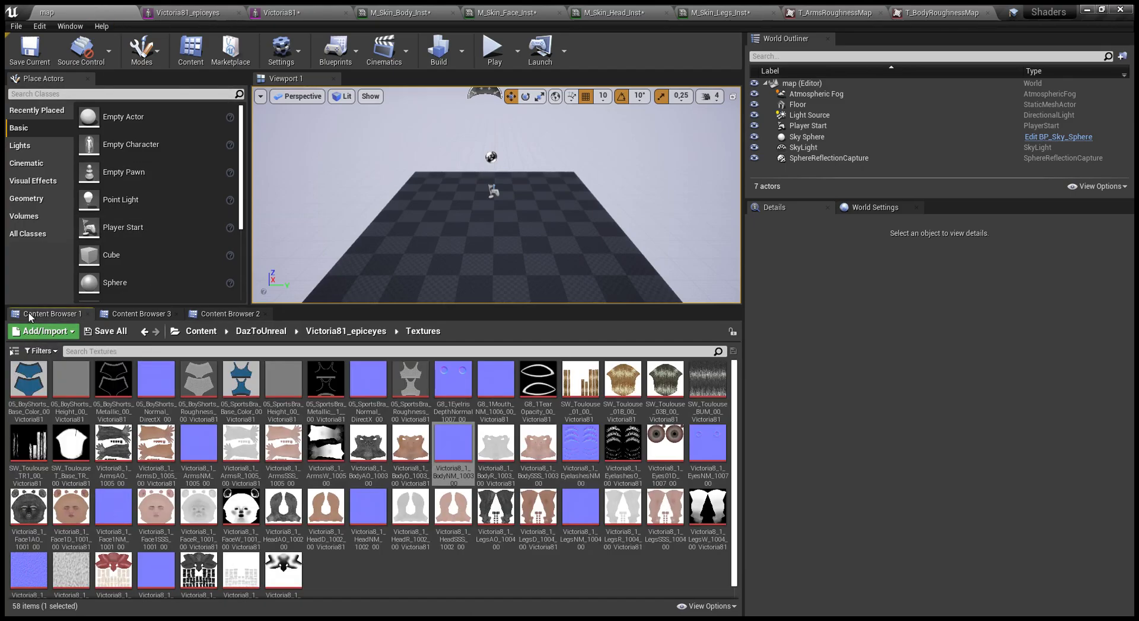
click(439, 449)
click(516, 10)
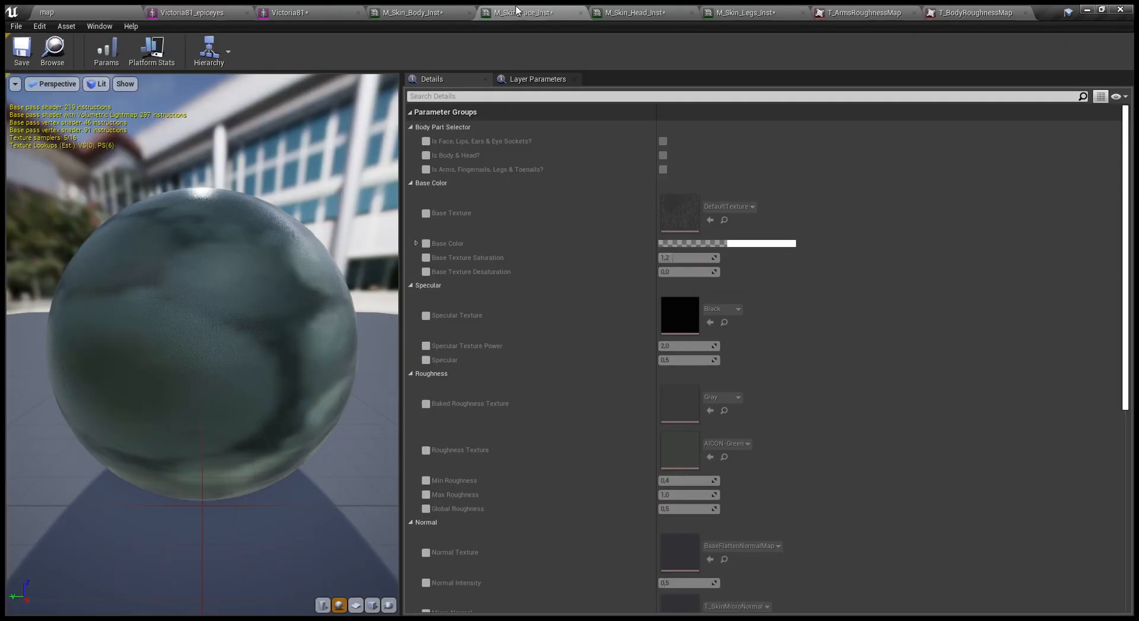
click(407, 10)
click(709, 271)
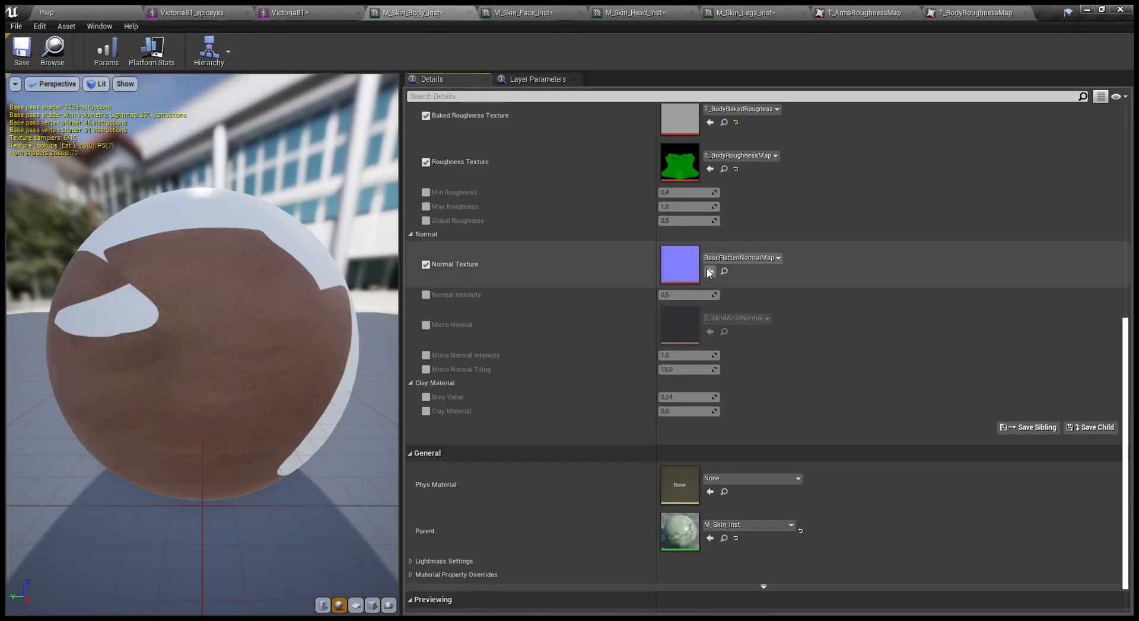
scroll(412, 522, down, 2)
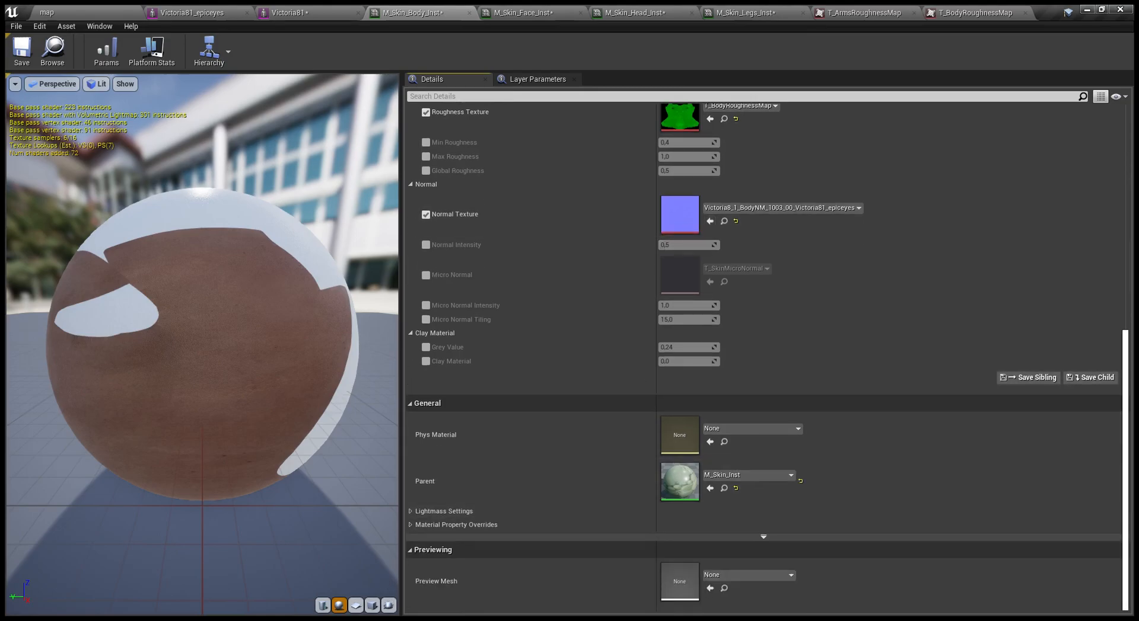
scroll(497, 532, up, 15)
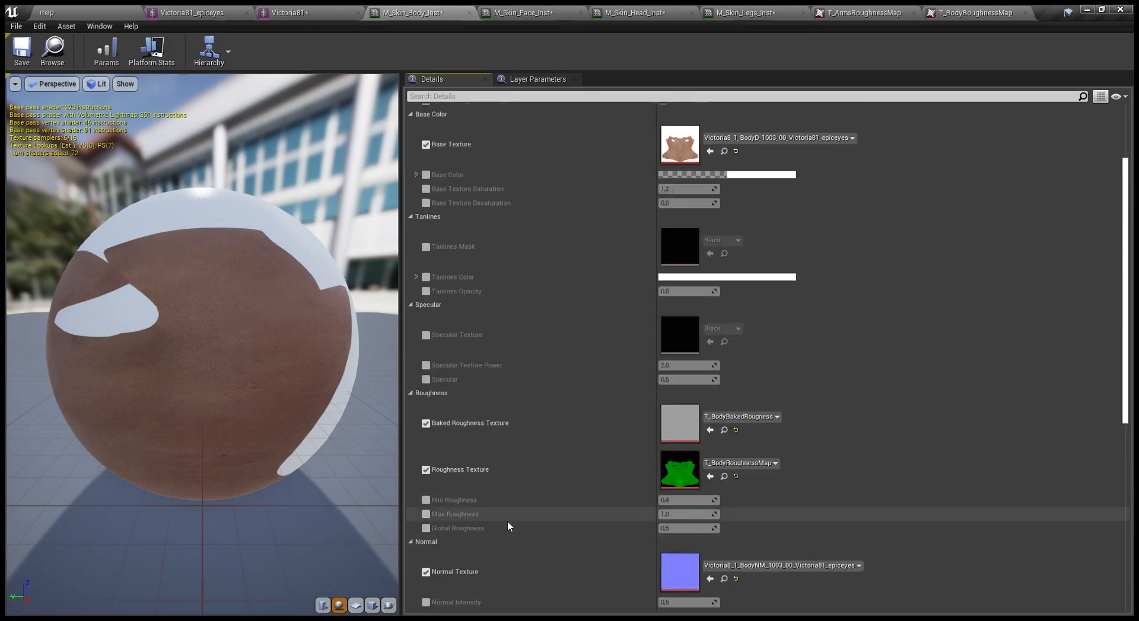
scroll(507, 521, up, 2)
click(22, 48)
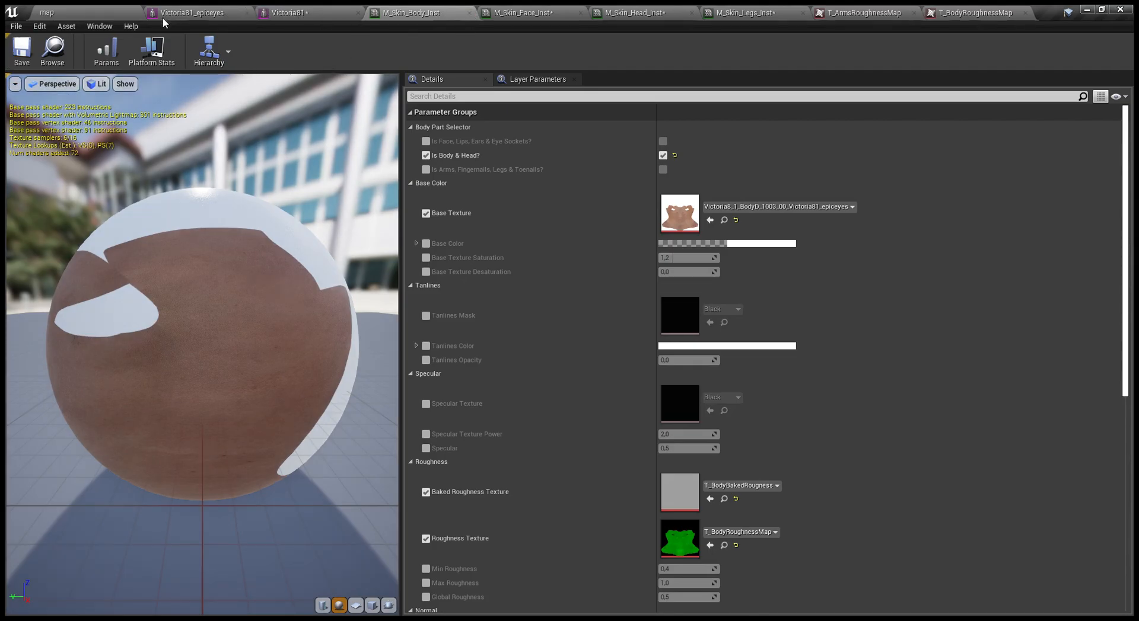
- Examine the body skin around the torso and abdomen up close on the Victoria81_epiceyes mesh
click(236, 14)
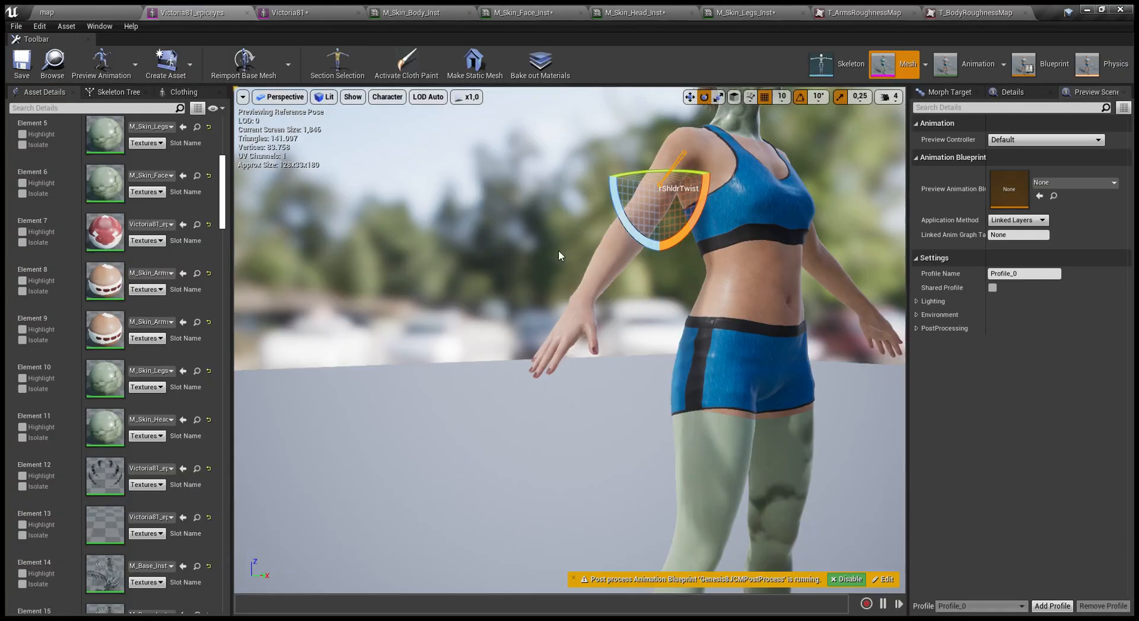
mouse_move(592, 248)
middle_down()
mouse_move(815, 124)
mouse_move(695, 210)
mouse_move(601, 256)
middle_up()
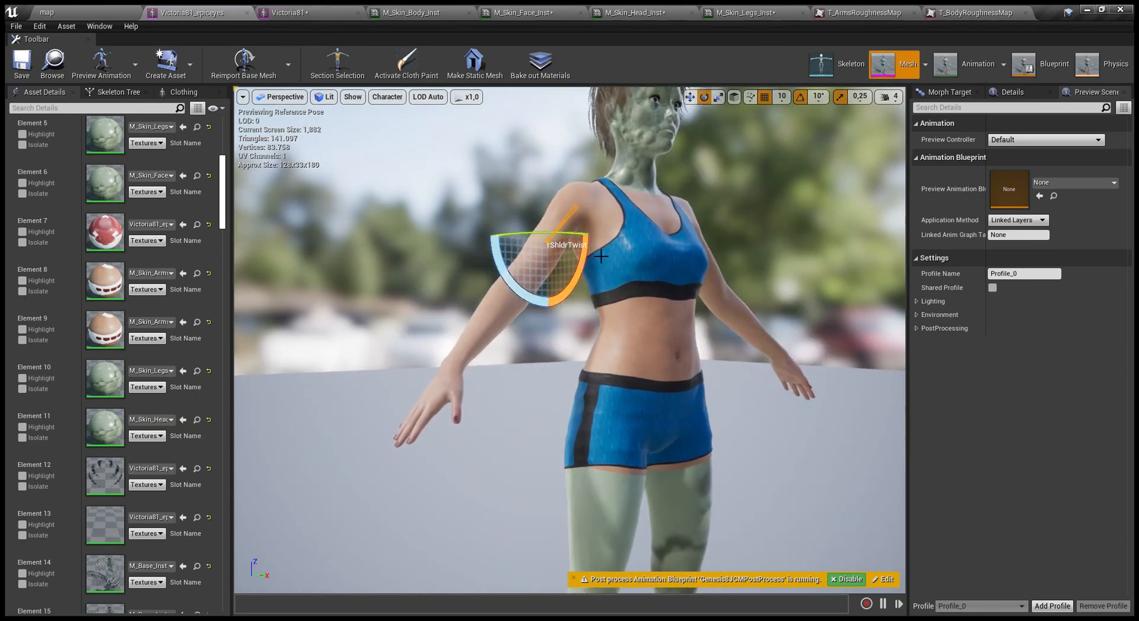
alt+right_drag(601, 256, 600, 375)
mouse_move(600, 375)
alt+mouse_down()
mouse_move(517, 375)
mouse_move(601, 375)
alt+mouse_up()
alt+right_drag(595, 259, 595, 211)
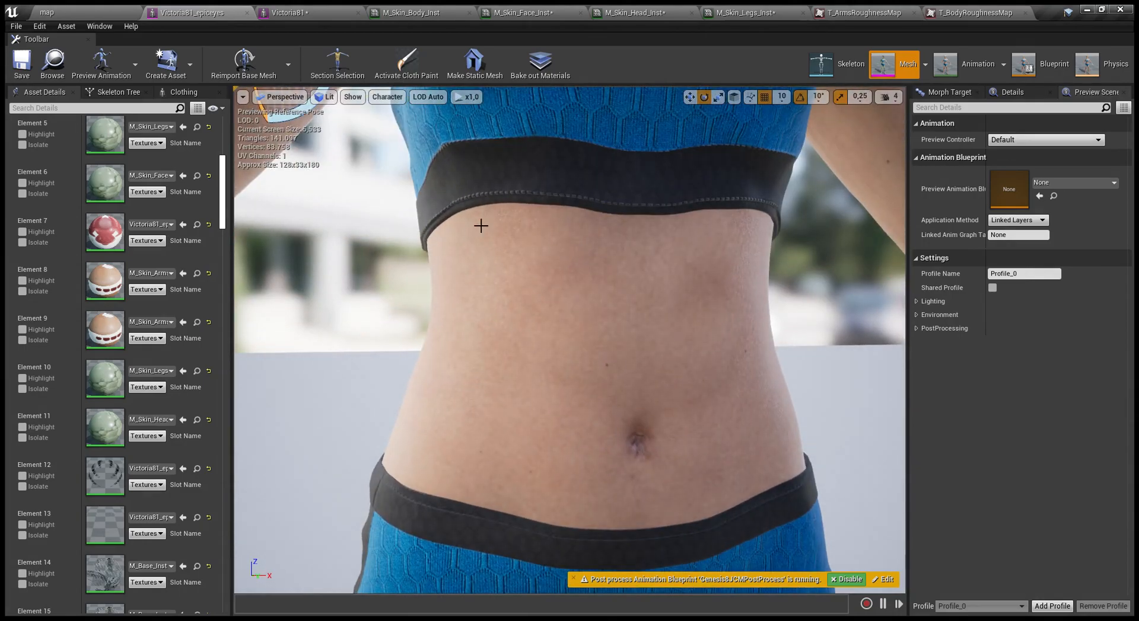
- Enable Micro Normal Tiling in M_Skin_Body_Inst, set it to 25, check the preview sphere, then save and close the instance
click(463, 13)
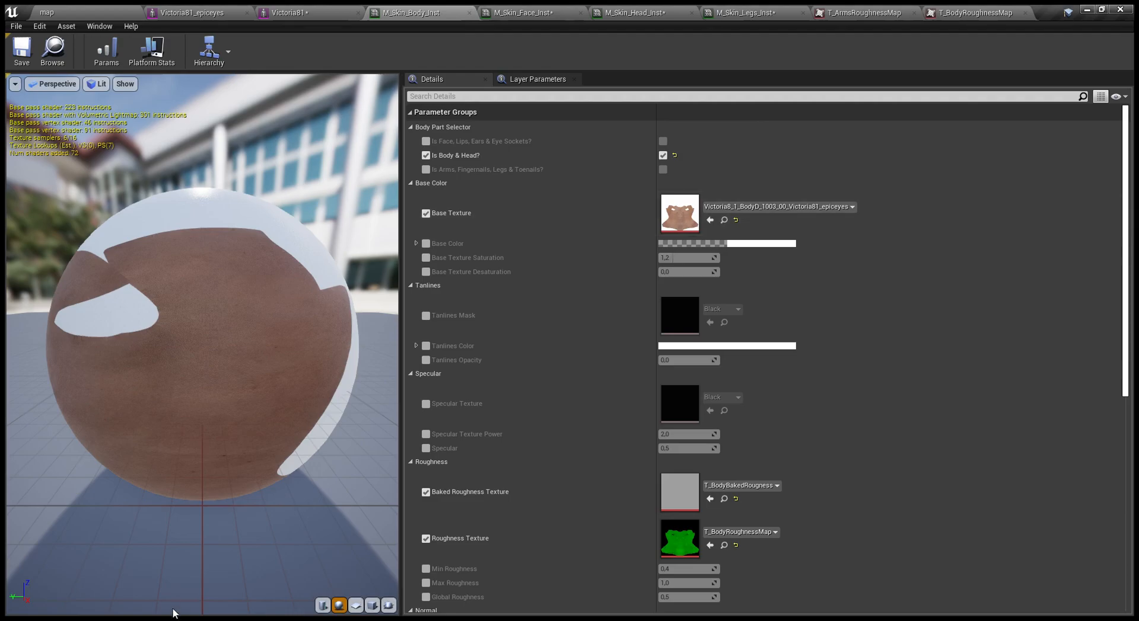
scroll(639, 468, down, 3)
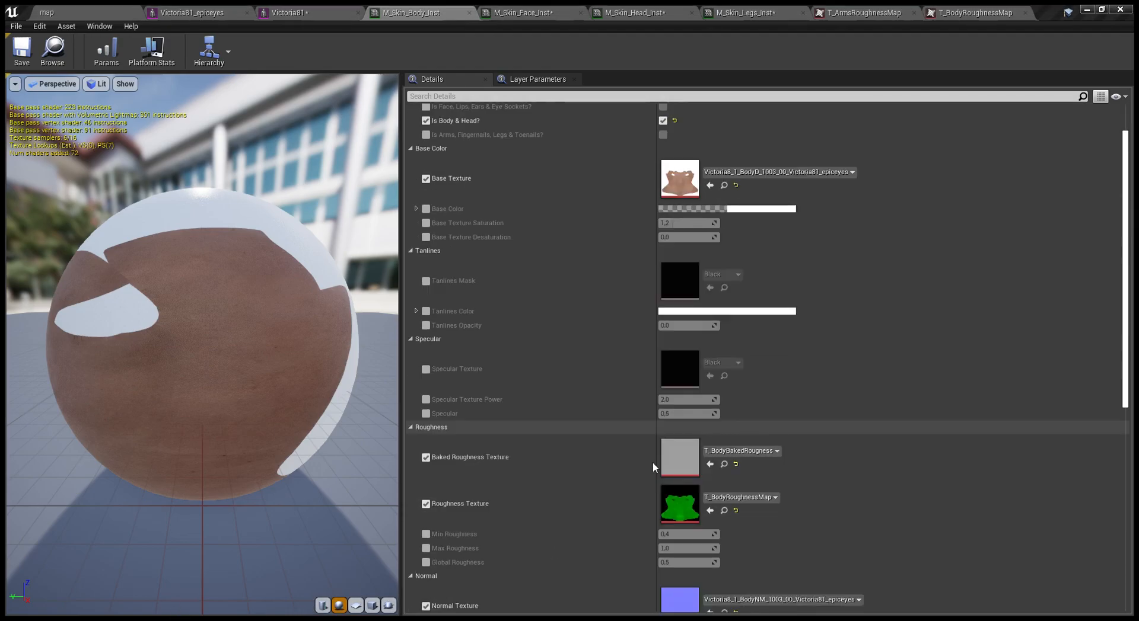
scroll(584, 490, down, 3)
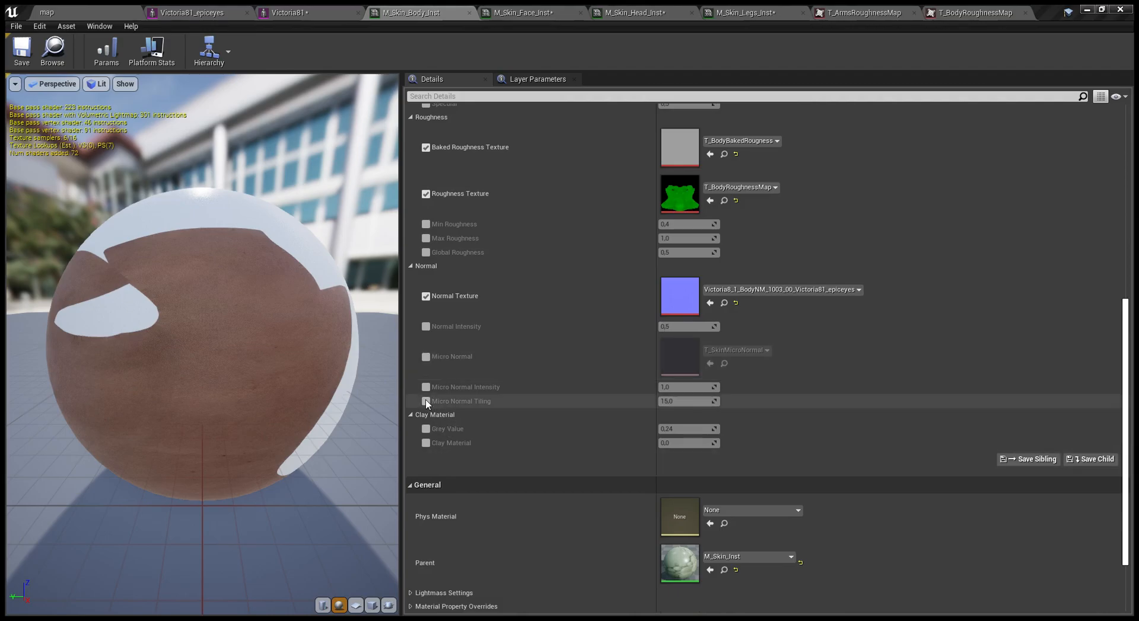
click(426, 401)
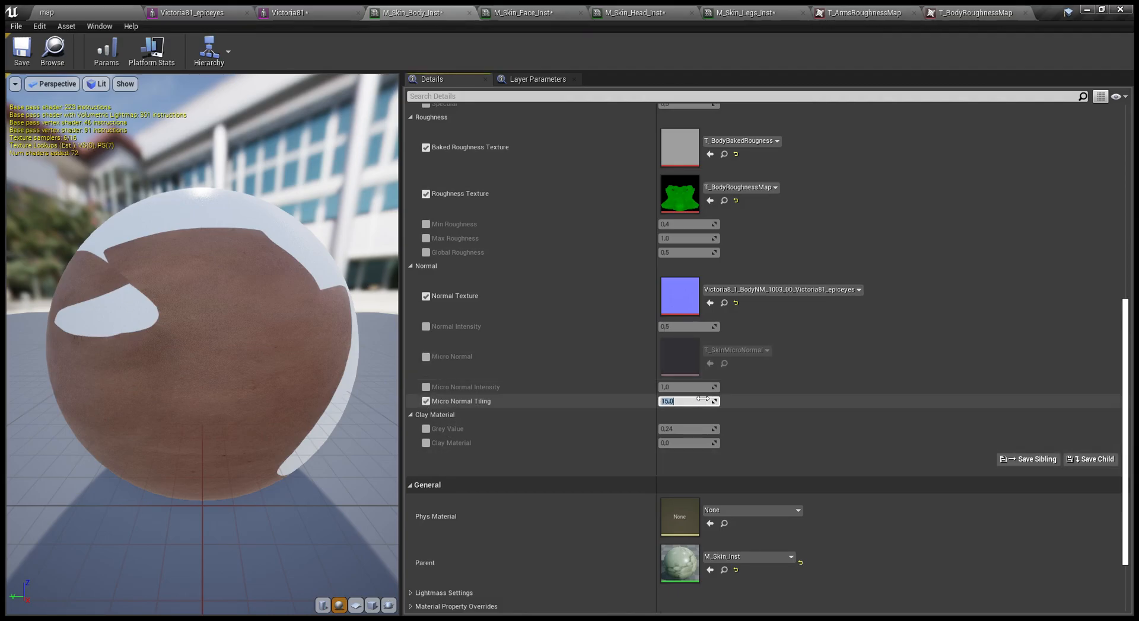
right_drag(237, 344, 237, 451)
scroll(208, 179, up, 1)
scroll(211, 180, down, 2)
drag(210, 180, 296, 296)
right_drag(219, 195, 219, 169)
drag(219, 196, 338, 77)
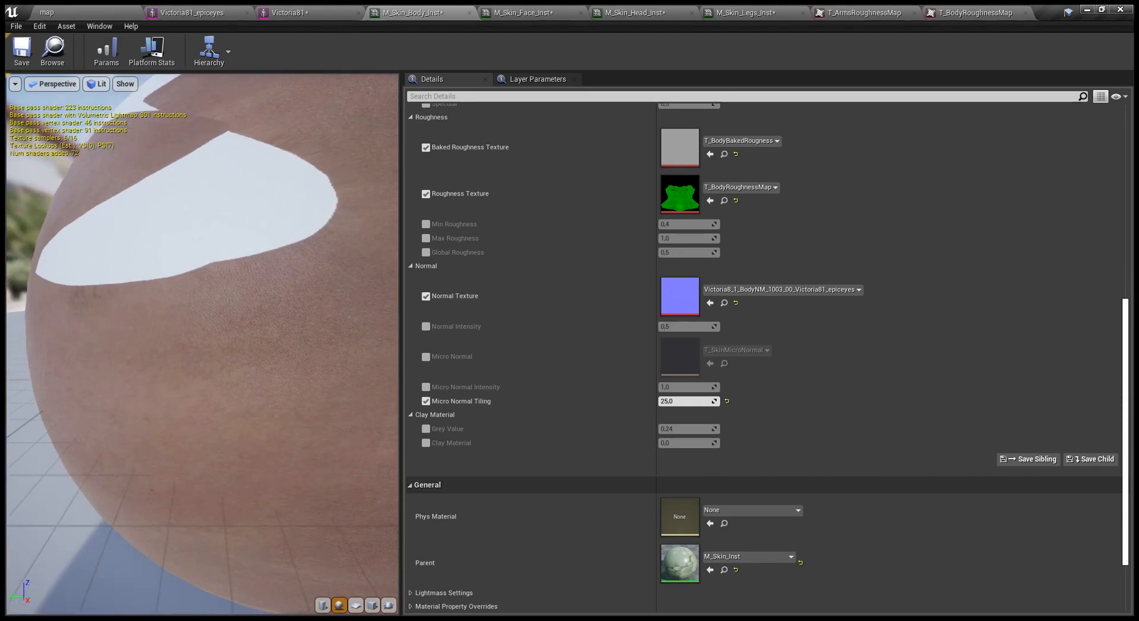
middle_drag(219, 196, 113, 148)
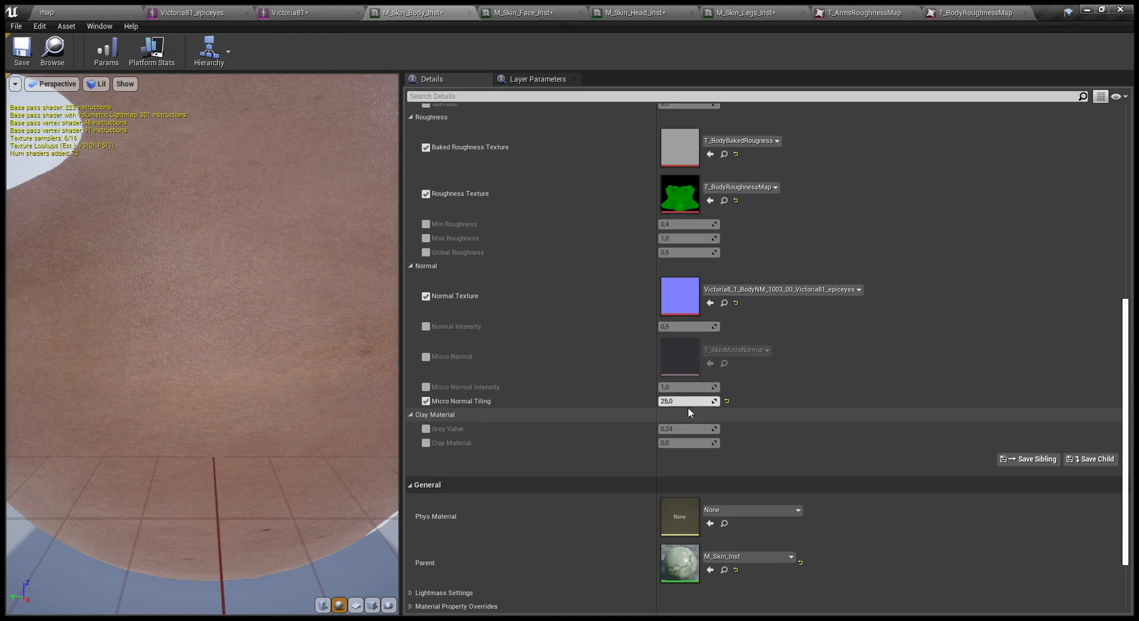
click(13, 61)
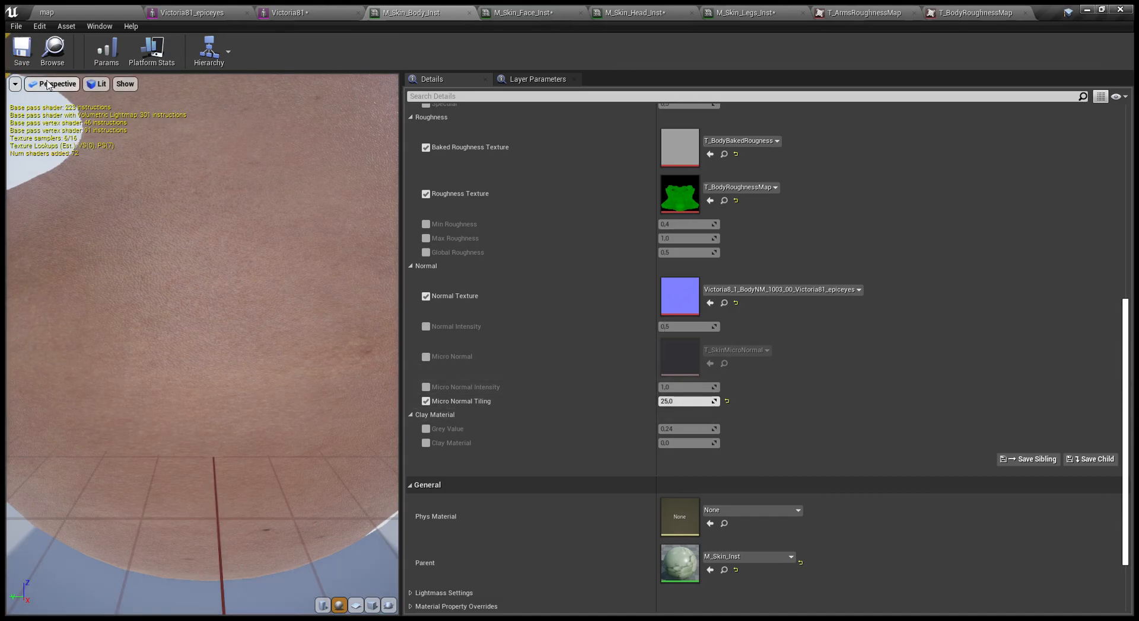
click(469, 12)
- Override and turn on the "Is Face, Lips, Ears & Eye Sockets?" body part selector in M_Skin_Face_Inst
click(413, 13)
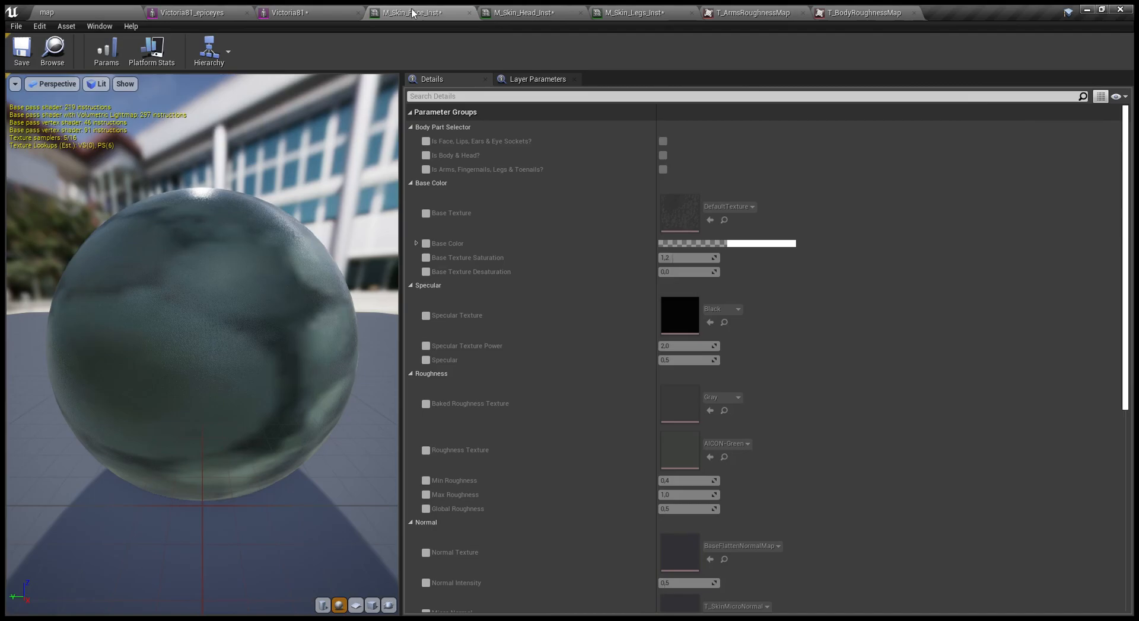
click(425, 141)
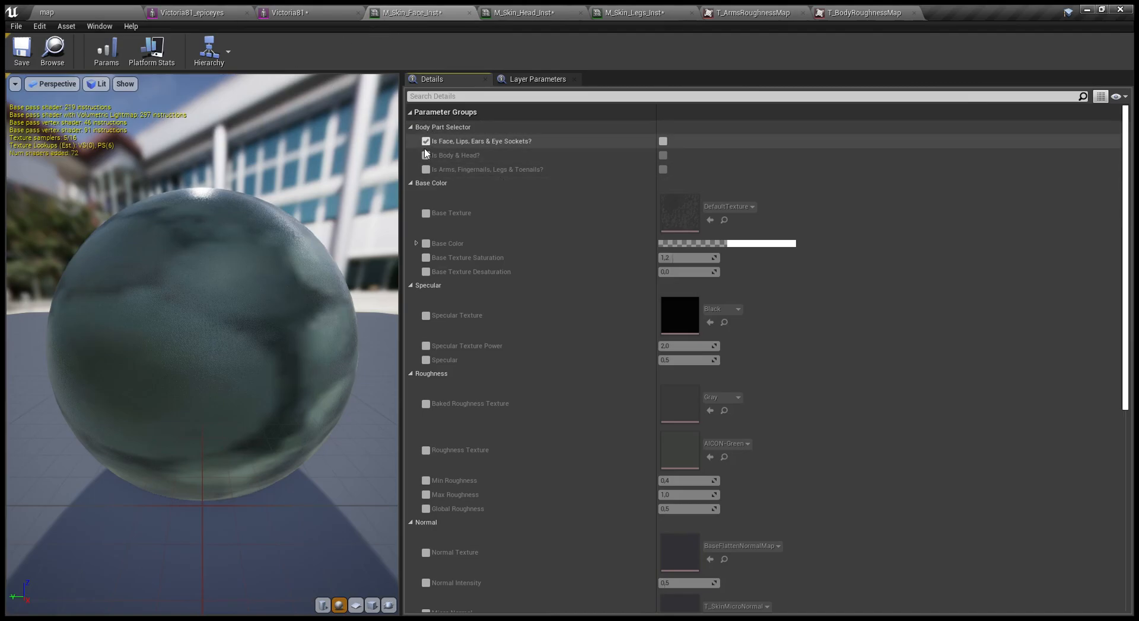
click(663, 142)
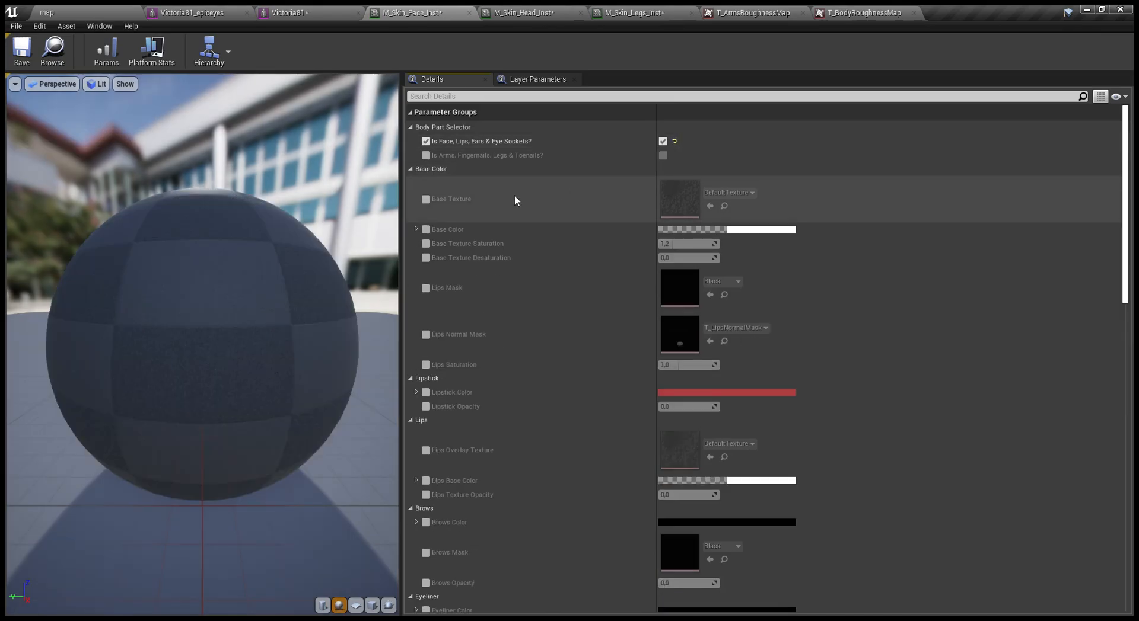
- Enable the Base Texture in M_Skin_Face_Inst and assign Victoria8_1_Face1D_1001_00_Victoria81_epiceyes from the DazToUnreal Textures folder
click(425, 199)
click(127, 9)
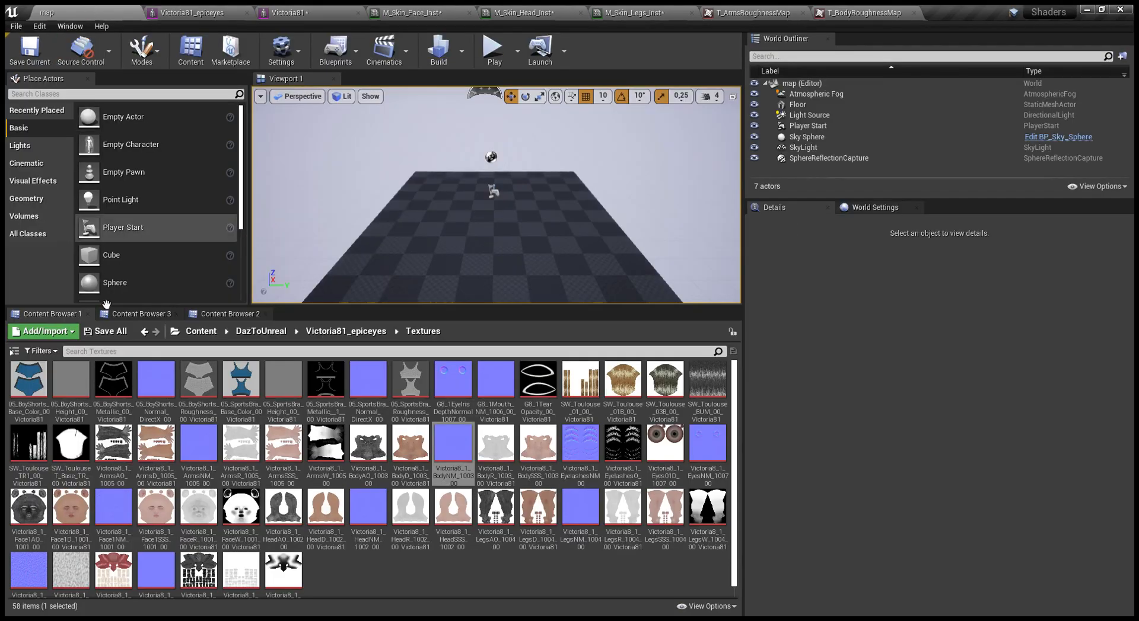
click(85, 540)
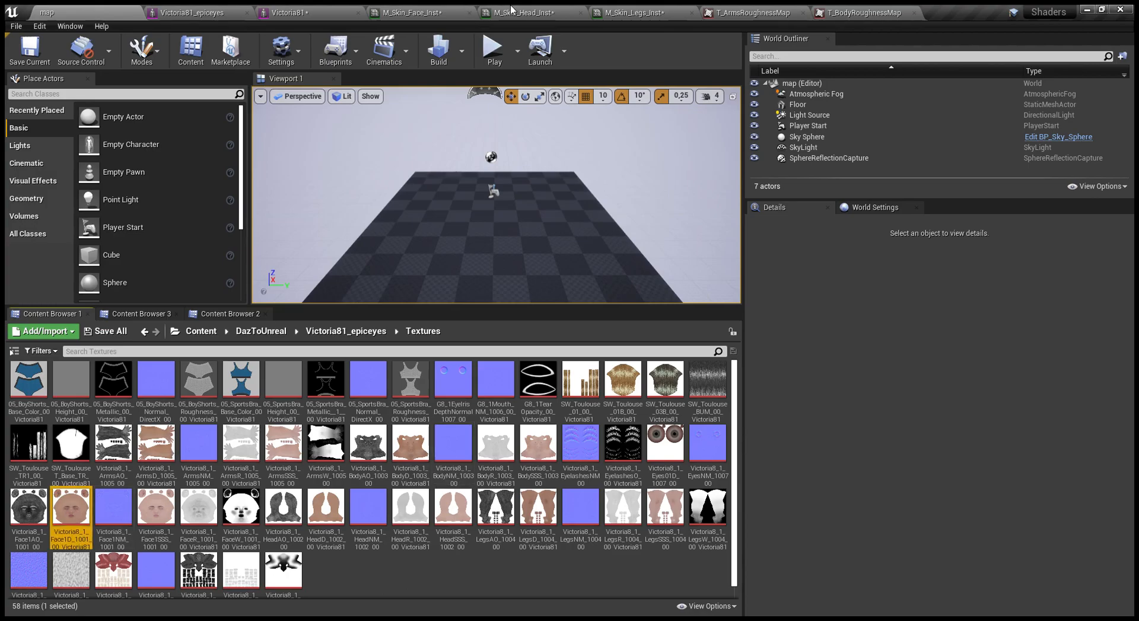
click(412, 9)
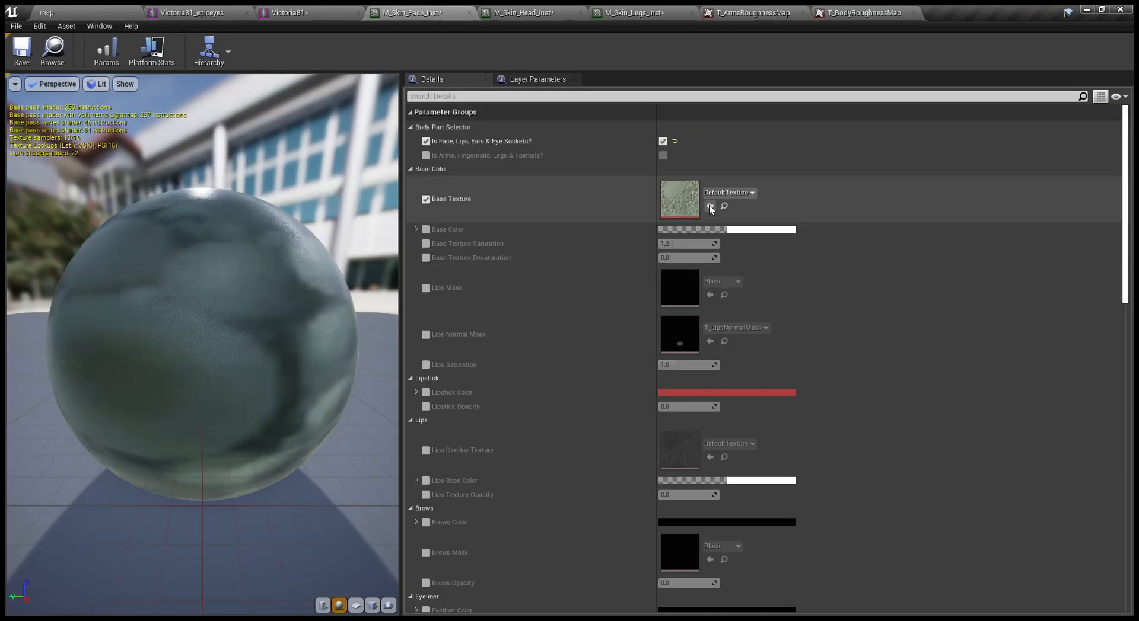
click(709, 206)
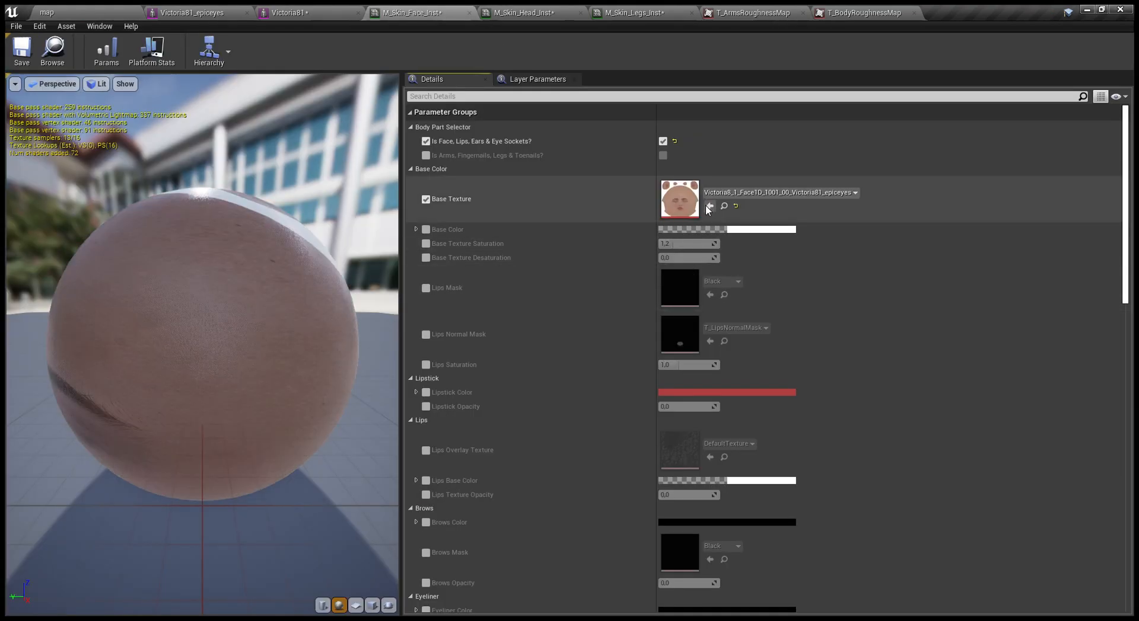
- Enable the Lips Mask in M_Skin_Face_Inst and assign T_LipsMaskM4 from the Genesis8_1 Female textures folder
click(426, 288)
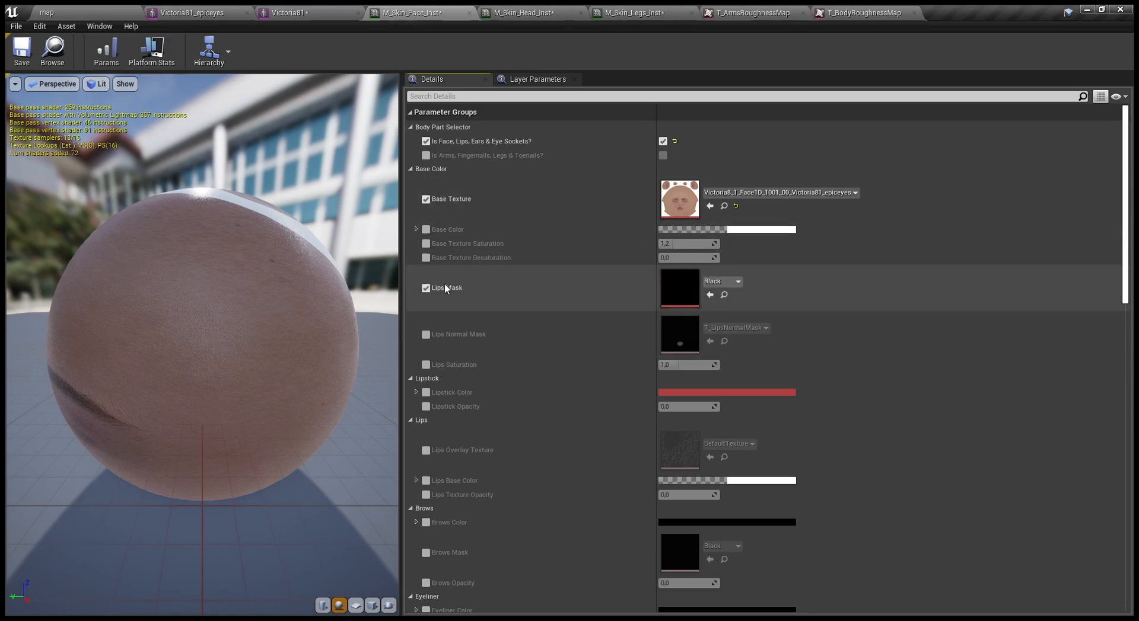
click(26, 9)
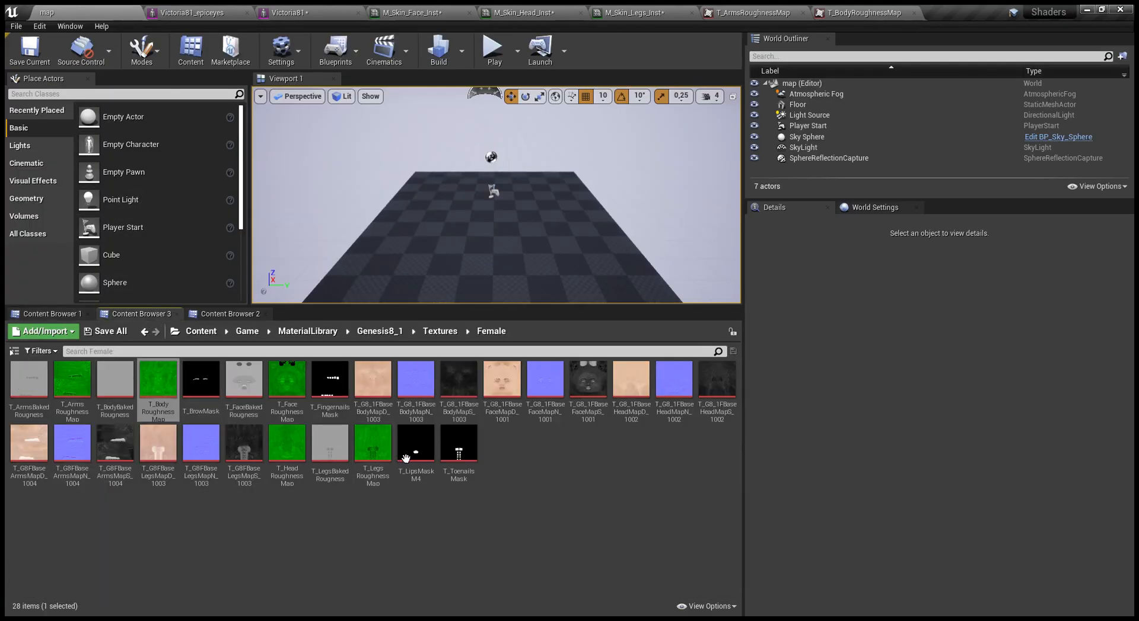
click(406, 458)
click(298, 10)
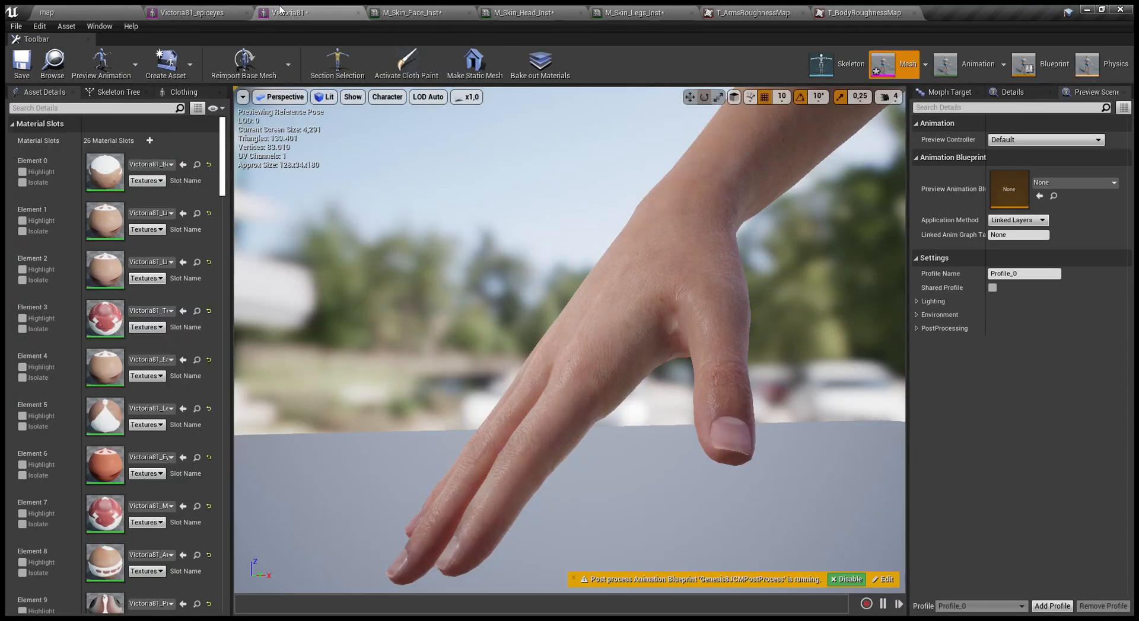
click(207, 11)
click(442, 10)
click(710, 295)
- Look through the lips, brows, eyeliner, eyeshadow and tanlines parameters of M_Skin_Face_Inst
scroll(540, 466, down, 1)
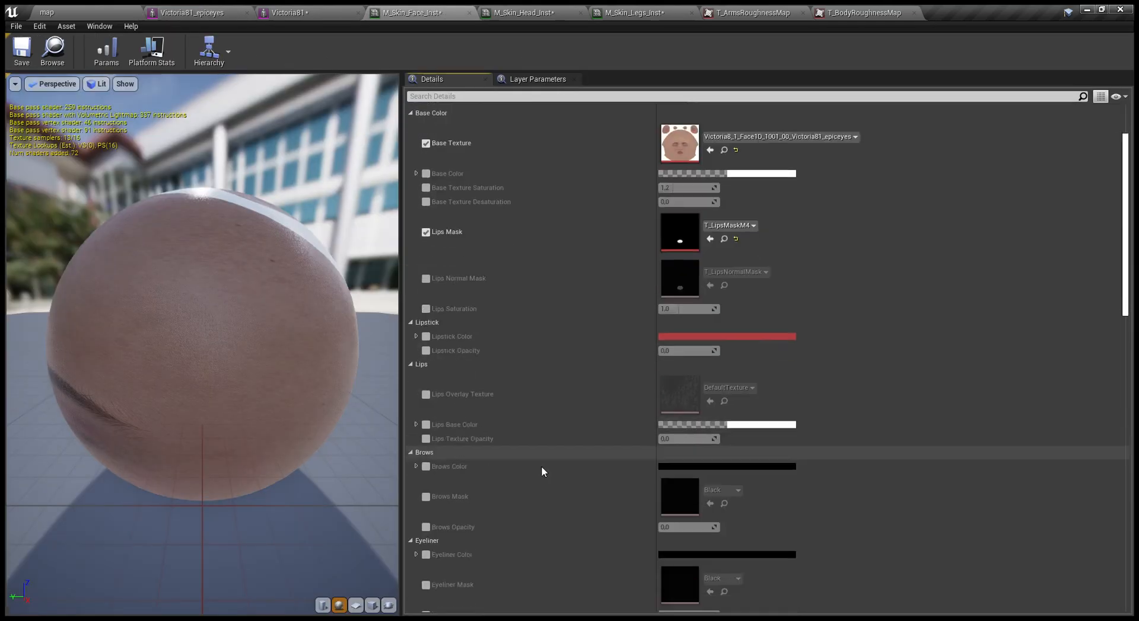
scroll(540, 466, down, 4)
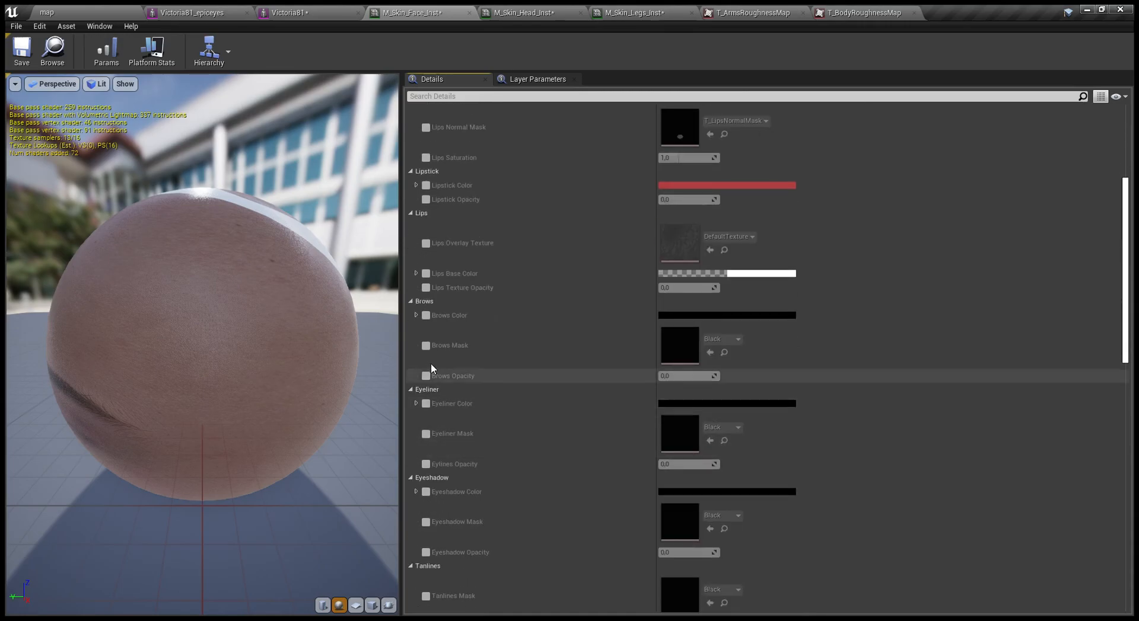
scroll(460, 421, down, 4)
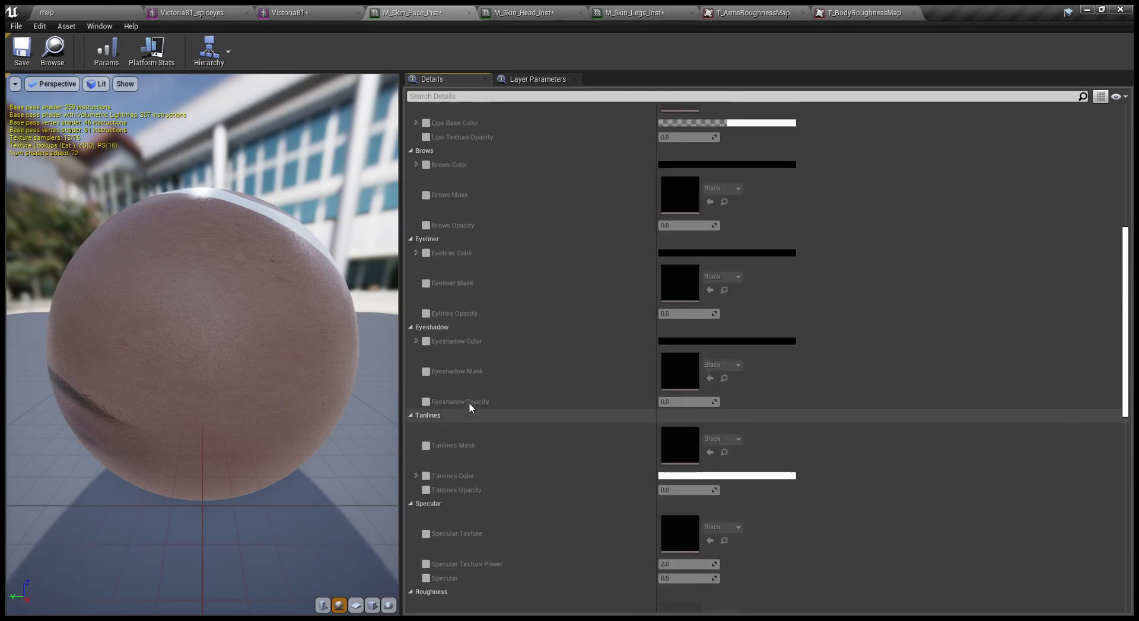
scroll(469, 408, up, 2)
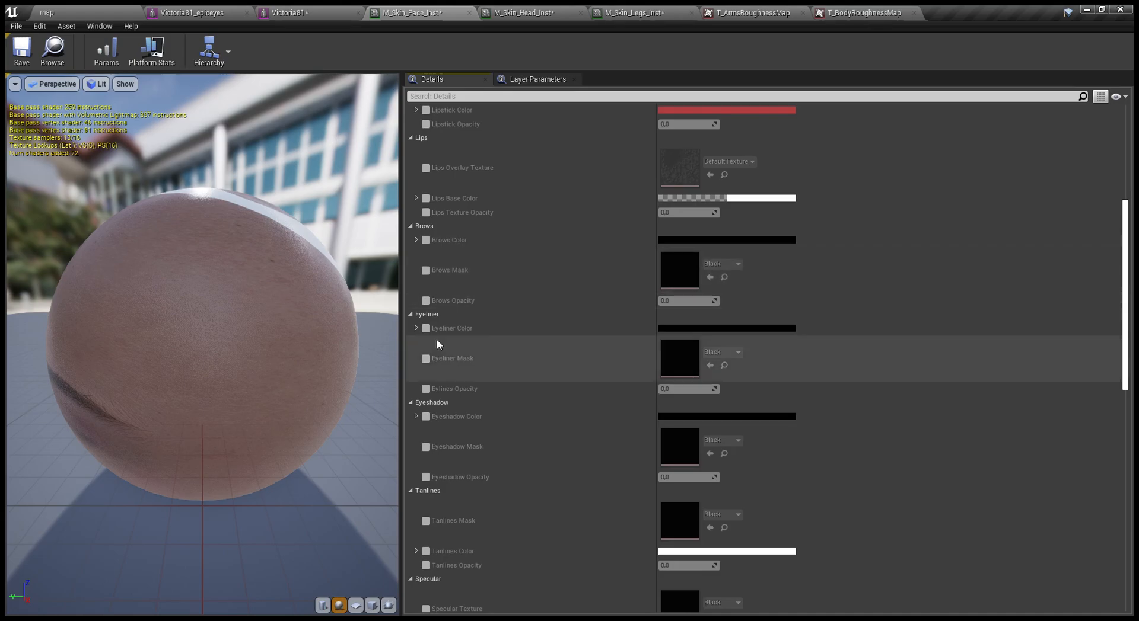
- Enable the Baked Roughness Texture in M_Skin_Face_Inst and assign T_FaceBakedRougness from the Genesis8_1 Female textures folder
scroll(443, 297, down, 1)
scroll(593, 314, down, 1)
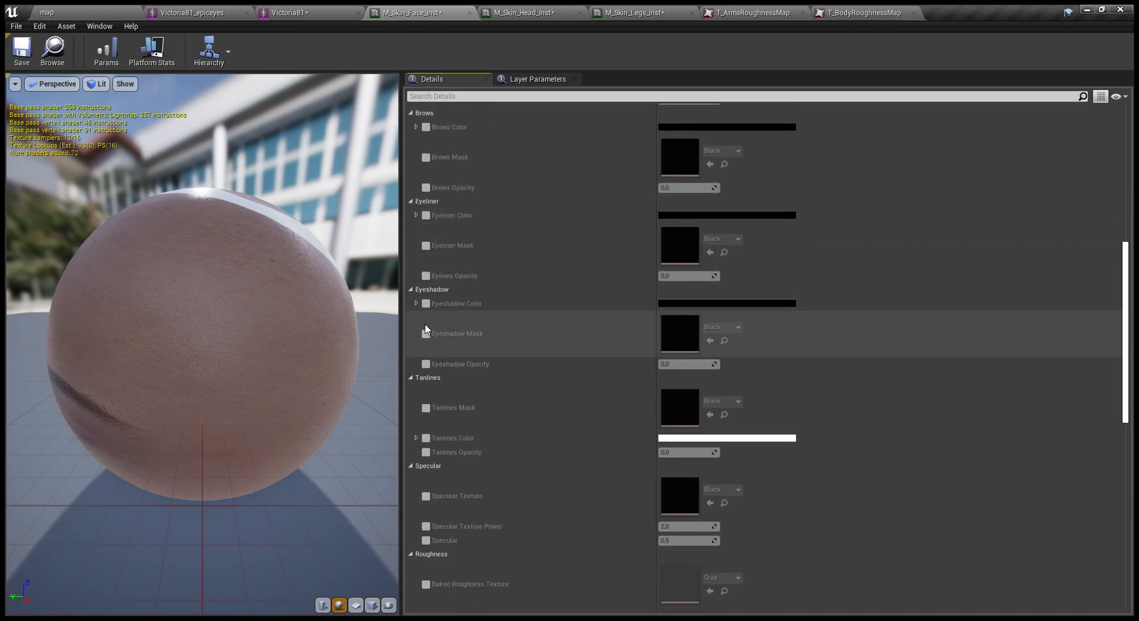
scroll(439, 396, down, 2)
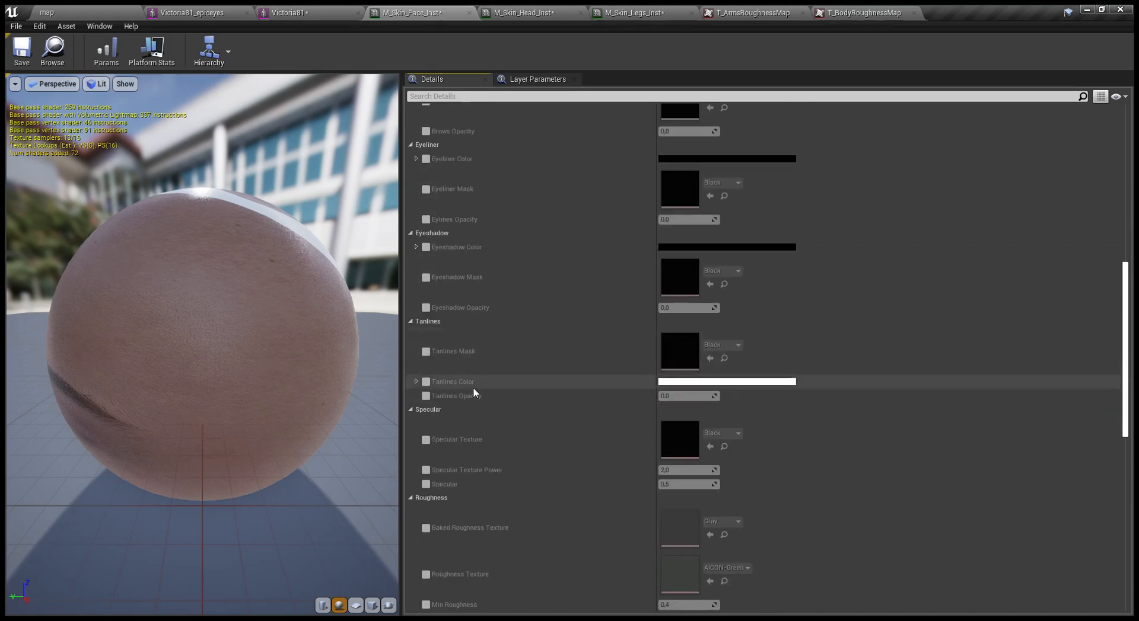
scroll(492, 391, down, 1)
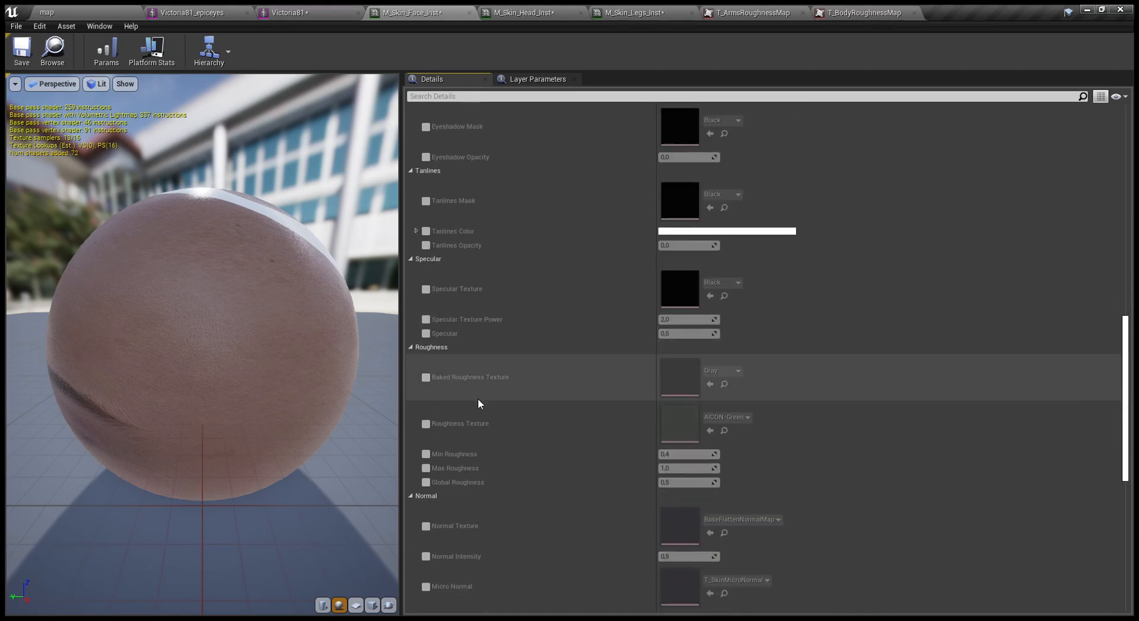
click(425, 378)
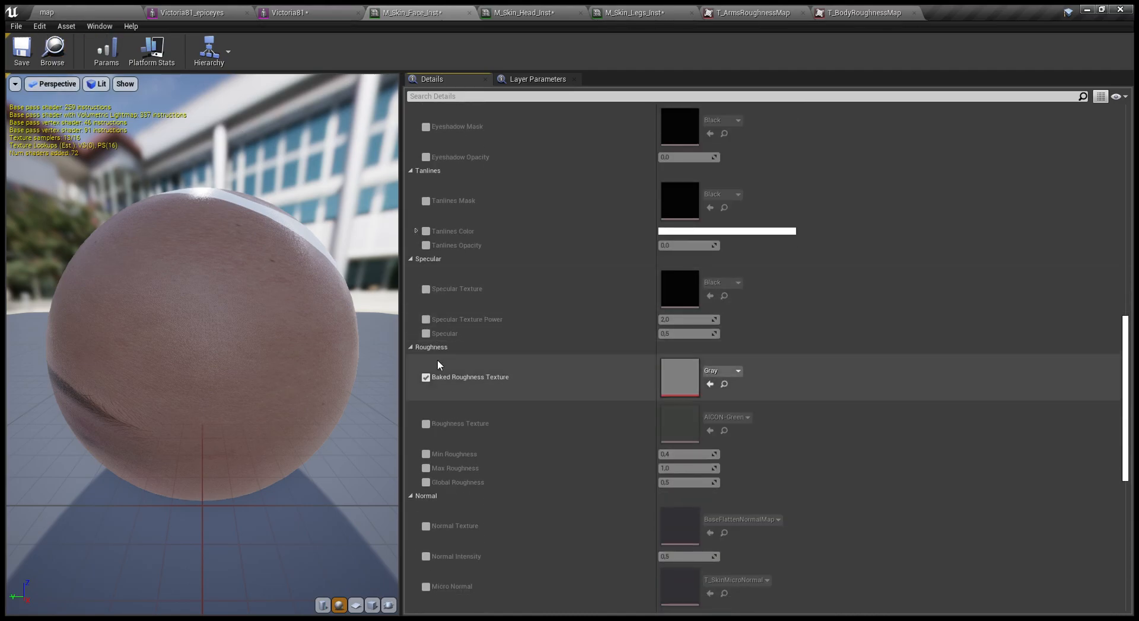
click(129, 8)
drag(254, 383, 262, 384)
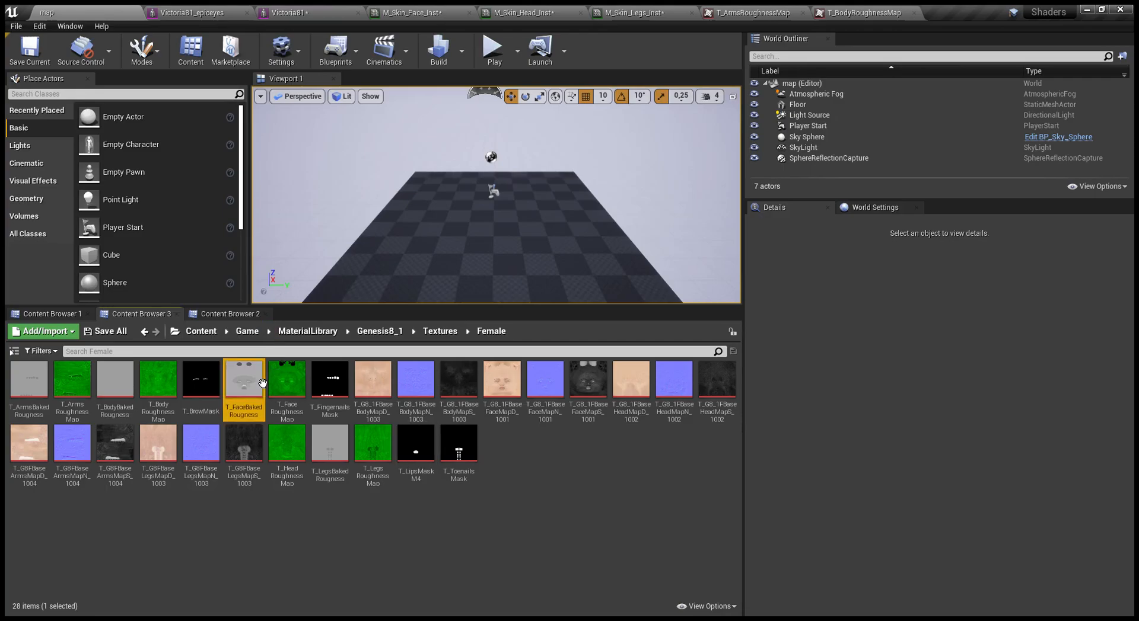
drag(443, 9, 710, 386)
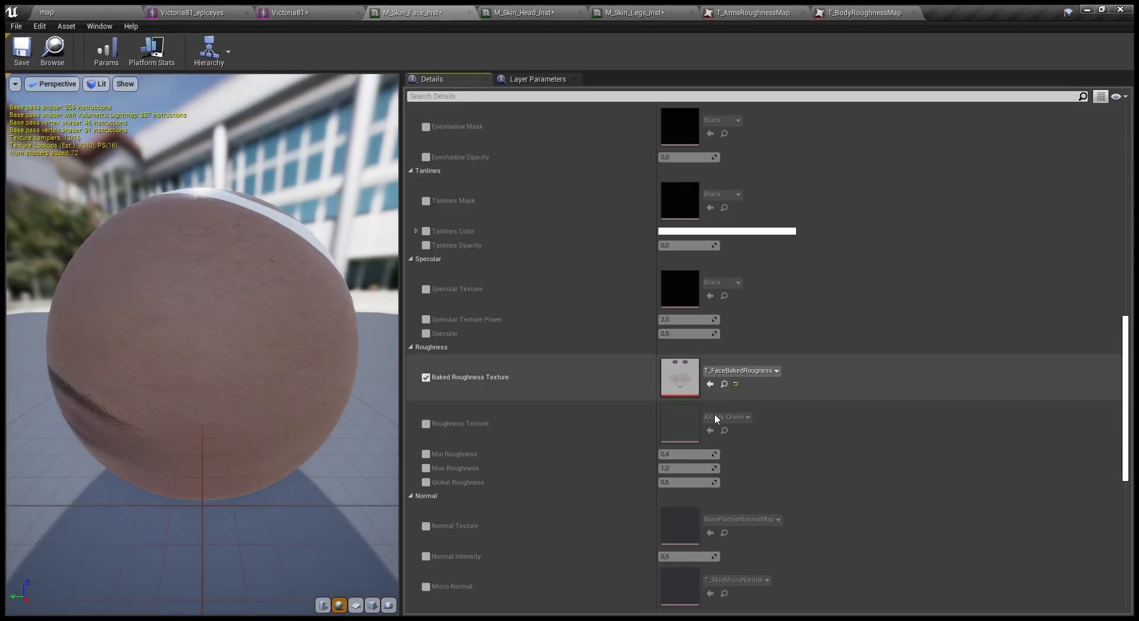
- Enable the Roughness Texture in M_Skin_Face_Inst and copy T_FaceRoughnessMap from the Genesis8_1 Female textures into the Victoria8_1 folder
click(425, 424)
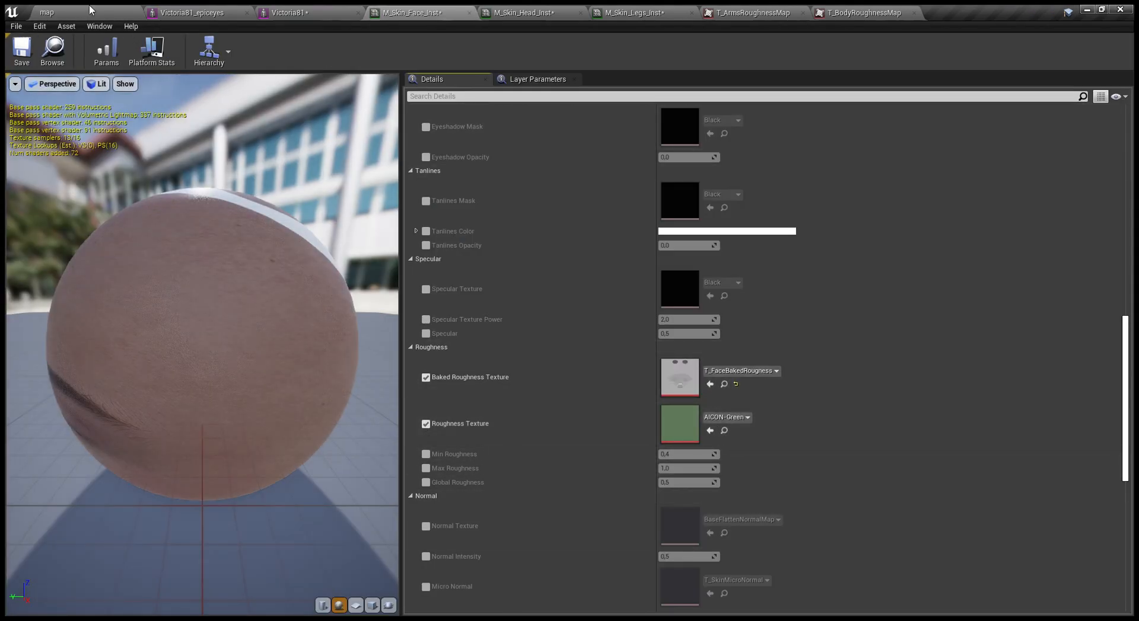
click(53, 10)
click(286, 382)
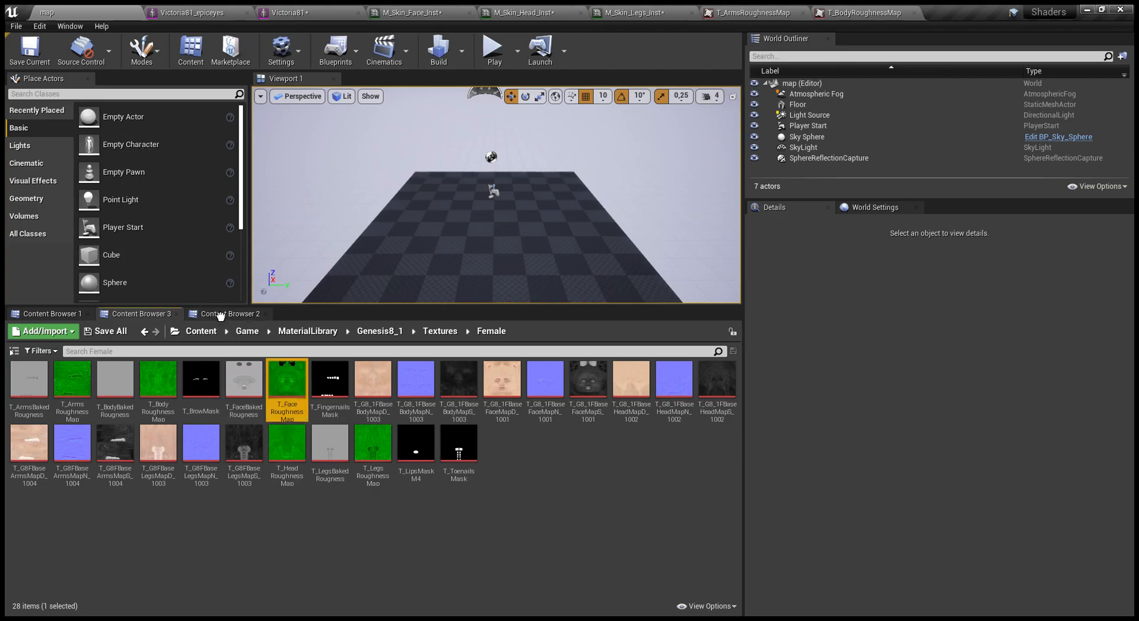
click(222, 315)
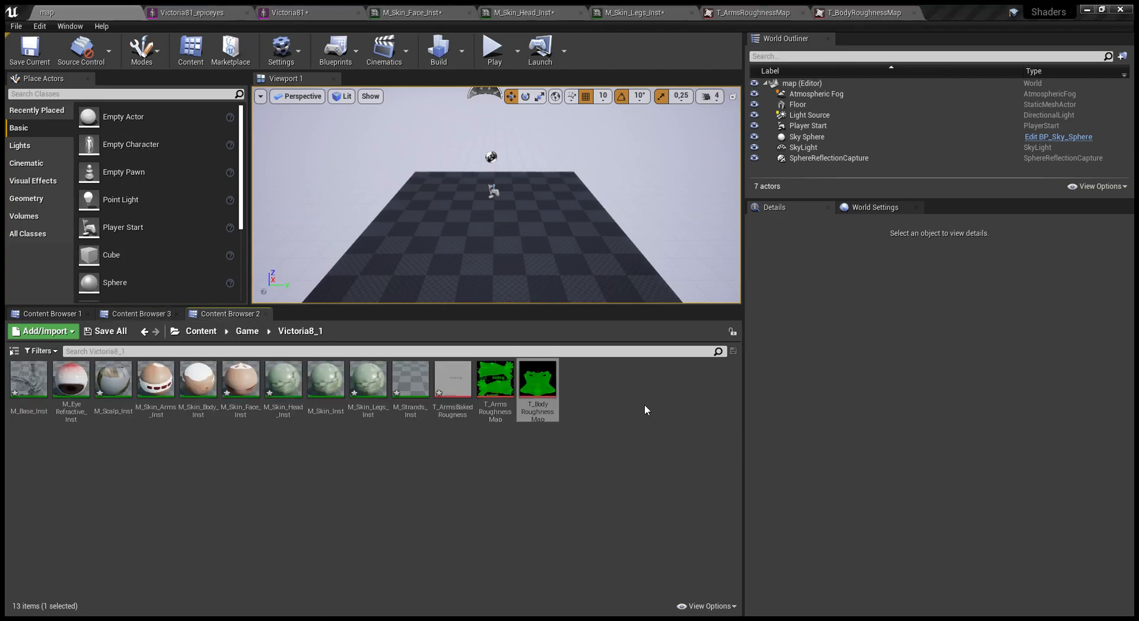
- Set the composite texture of the copied T_FaceRoughnessMap to Victoria8_1_Face1NM_1001_00_Victoria81_epiceyes and save the texture
double_click(581, 388)
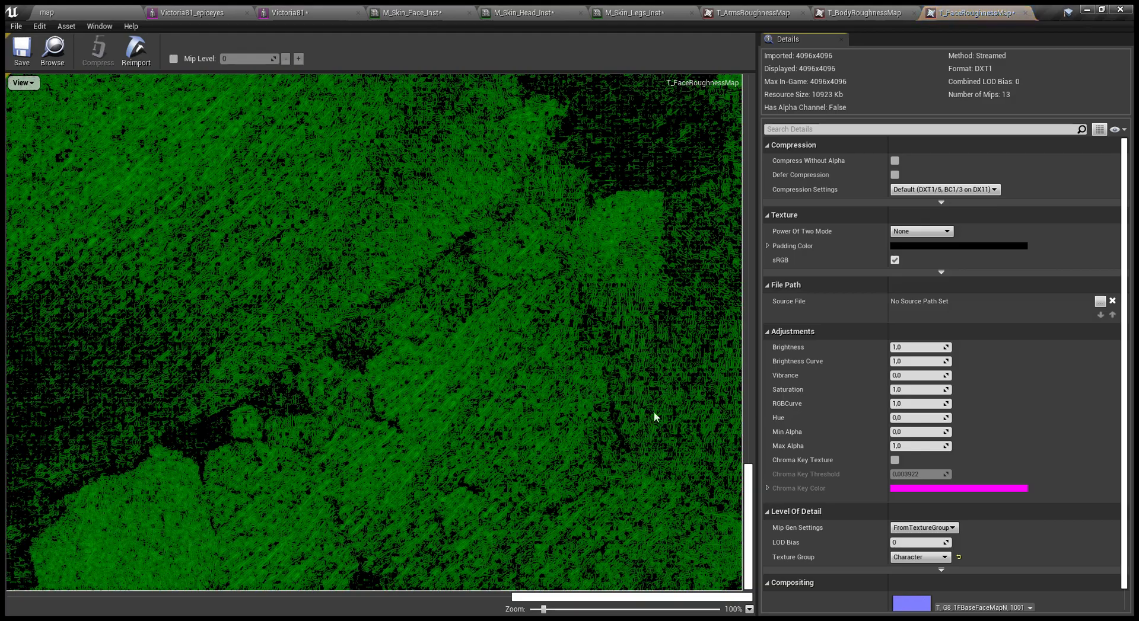
scroll(860, 520, down, 1)
click(89, 12)
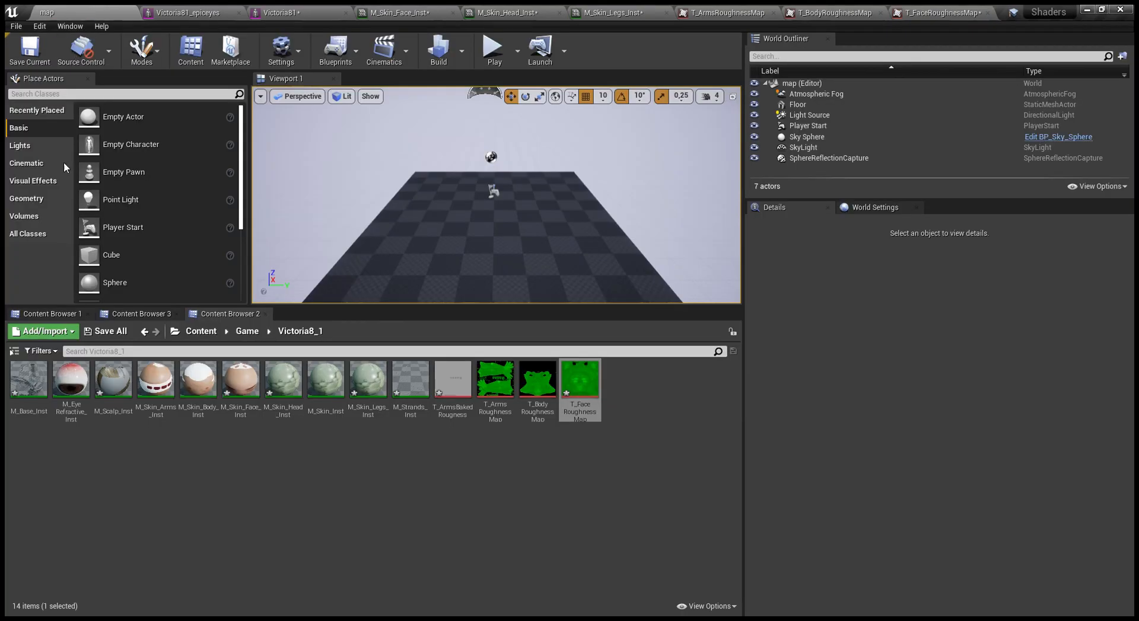
click(32, 314)
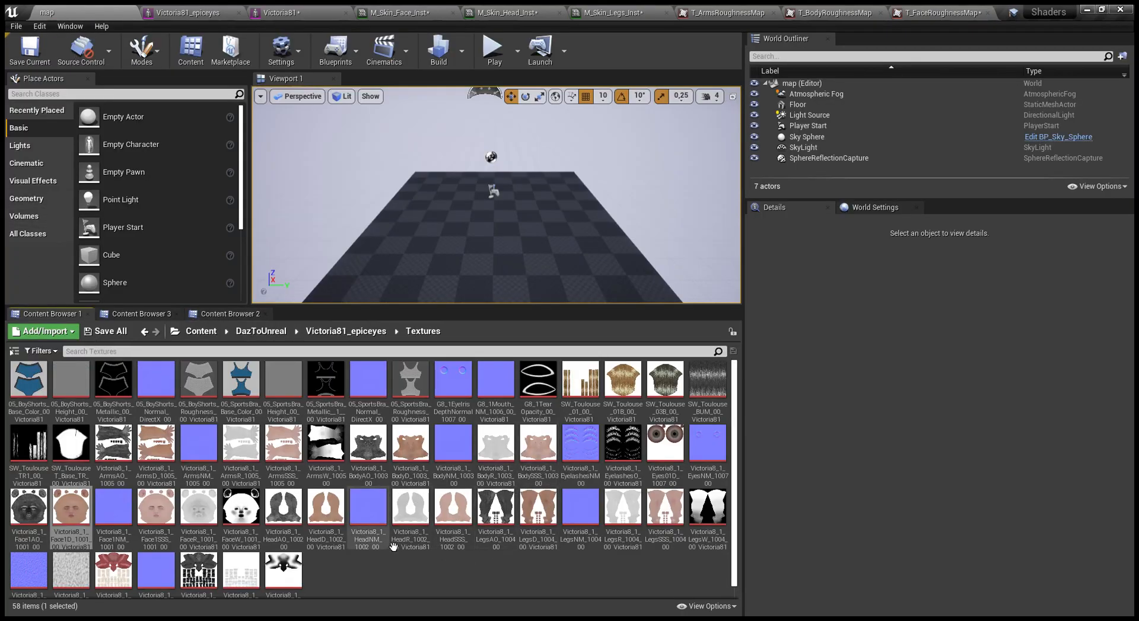
click(129, 521)
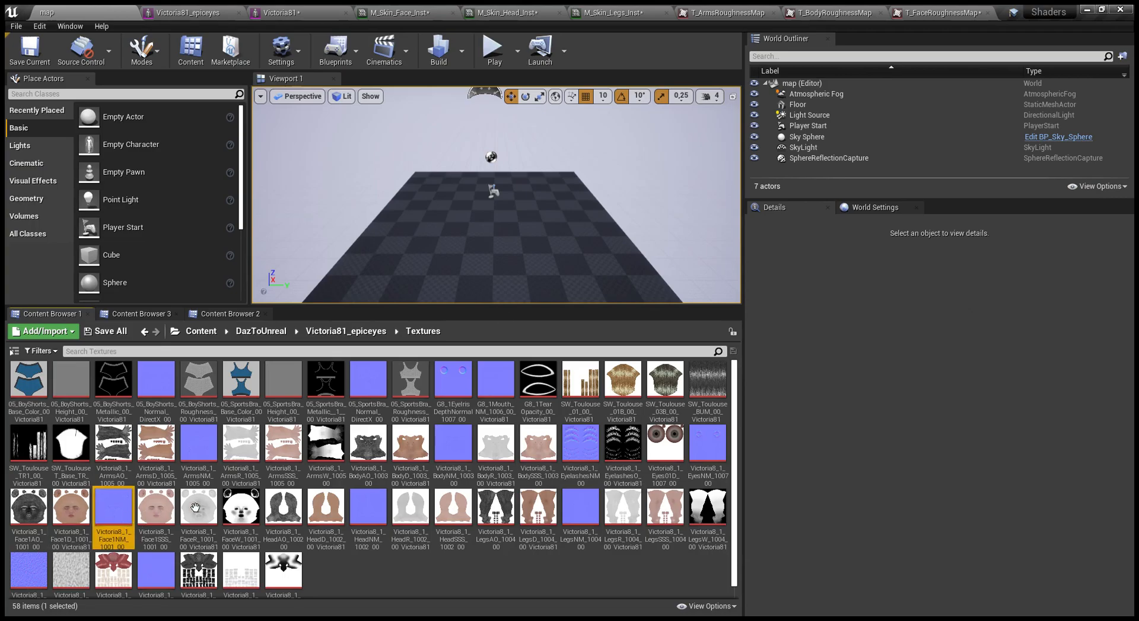
click(942, 9)
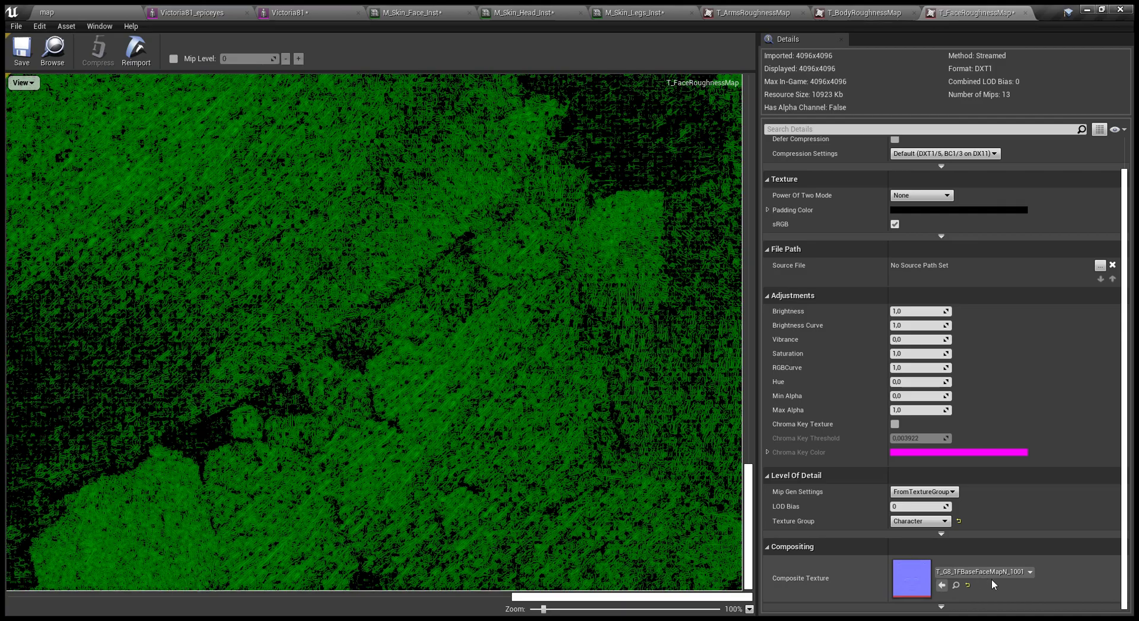
click(942, 586)
scroll(338, 308, down, 2)
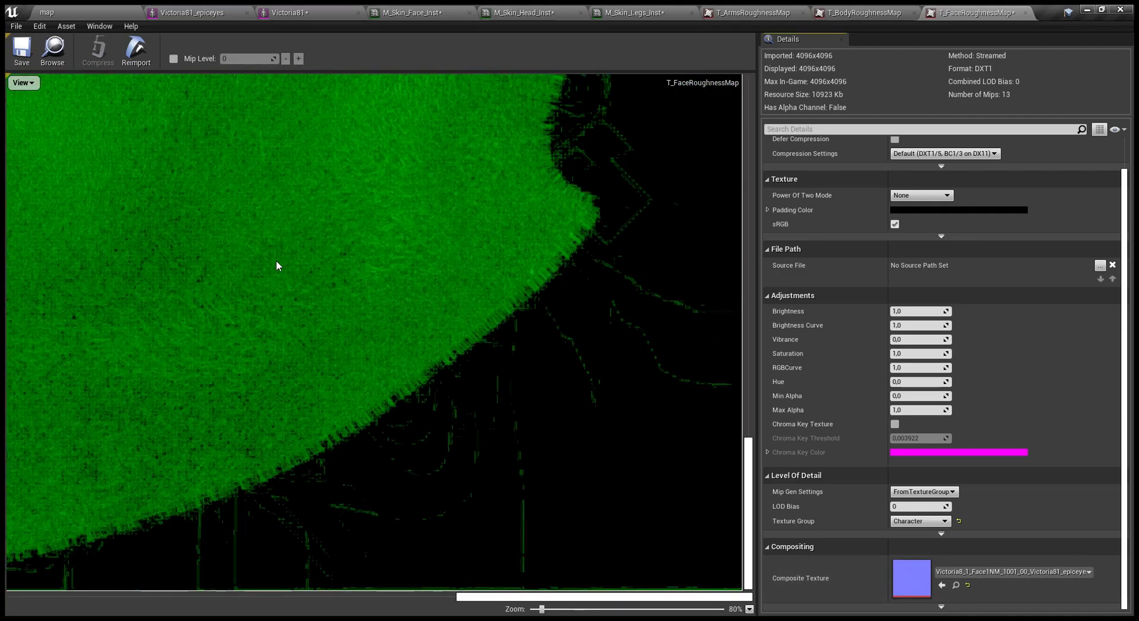
right_drag(433, 334, 544, 378)
right_drag(430, 312, 582, 382)
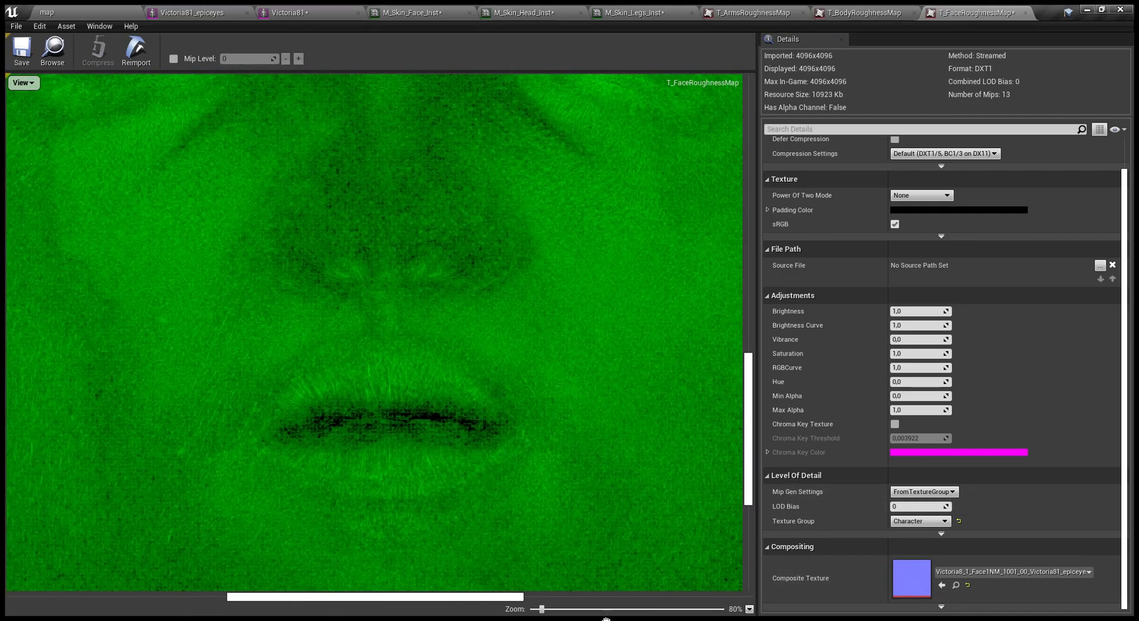
right_drag(513, 378, 602, 578)
click(23, 56)
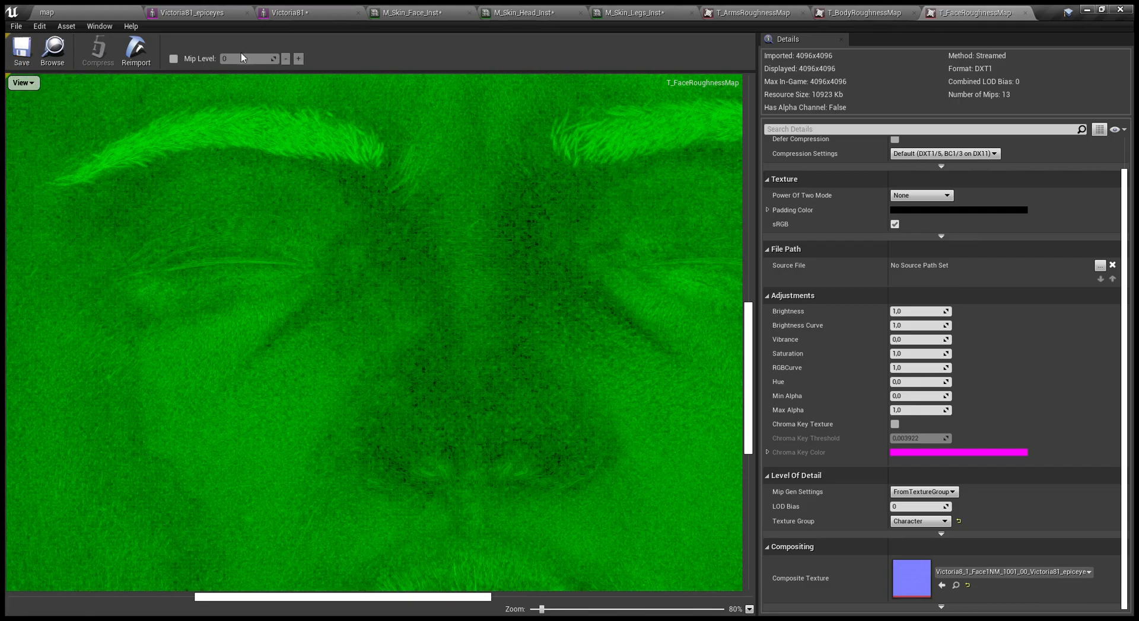
- Assign the T_FaceRoughnessMap copy from the Victoria8_1 folder to the Roughness Texture of M_Skin_Face_Inst
click(107, 8)
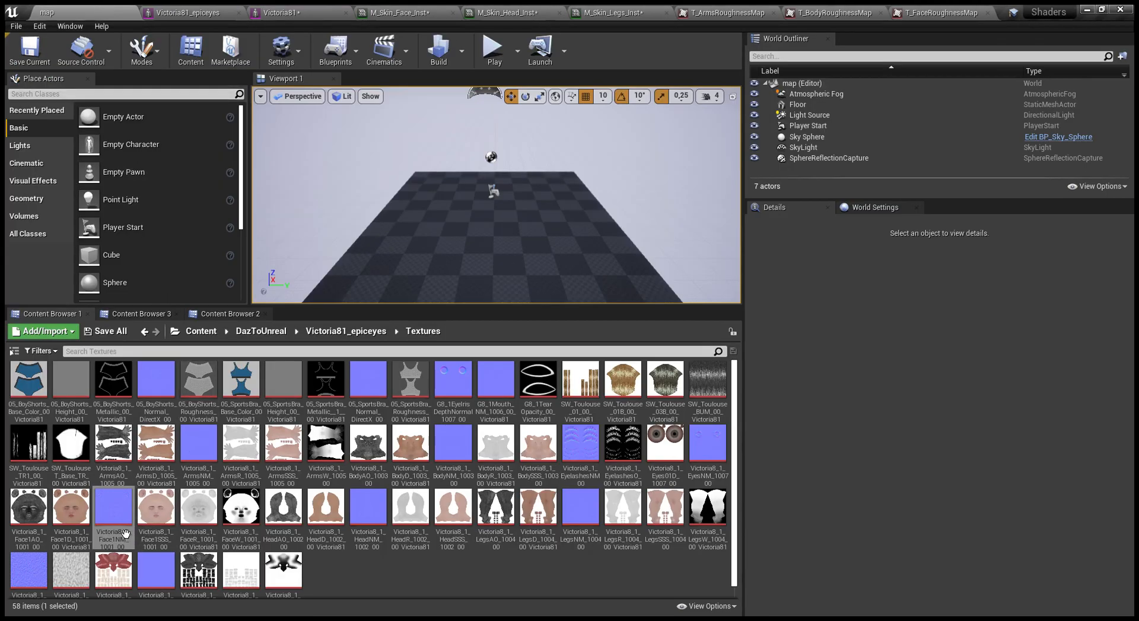
click(220, 314)
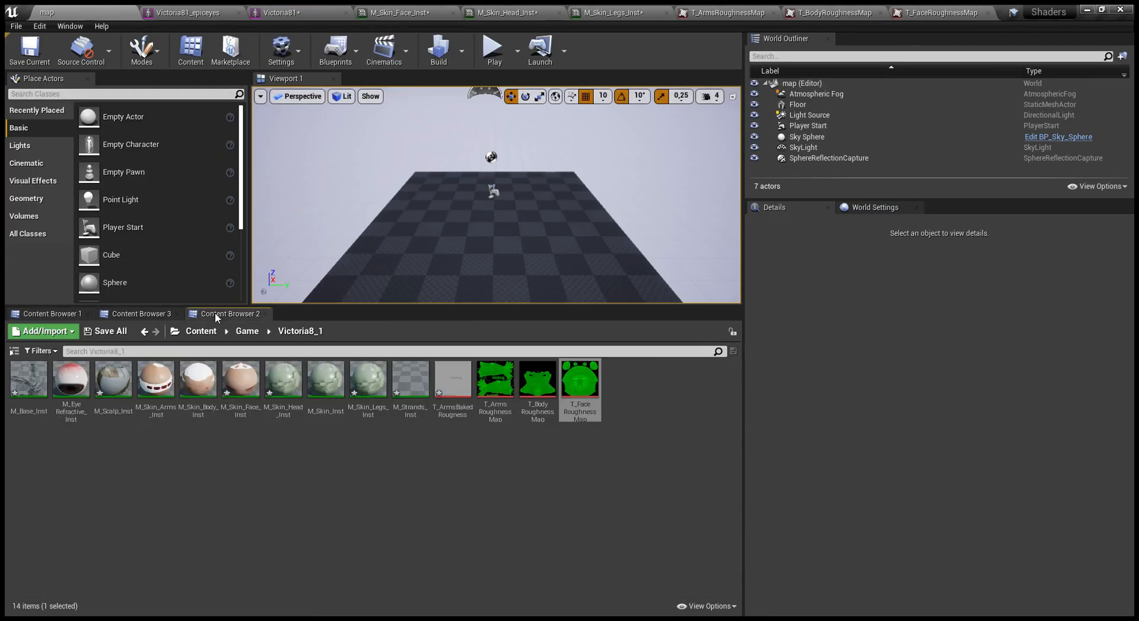
click(445, 10)
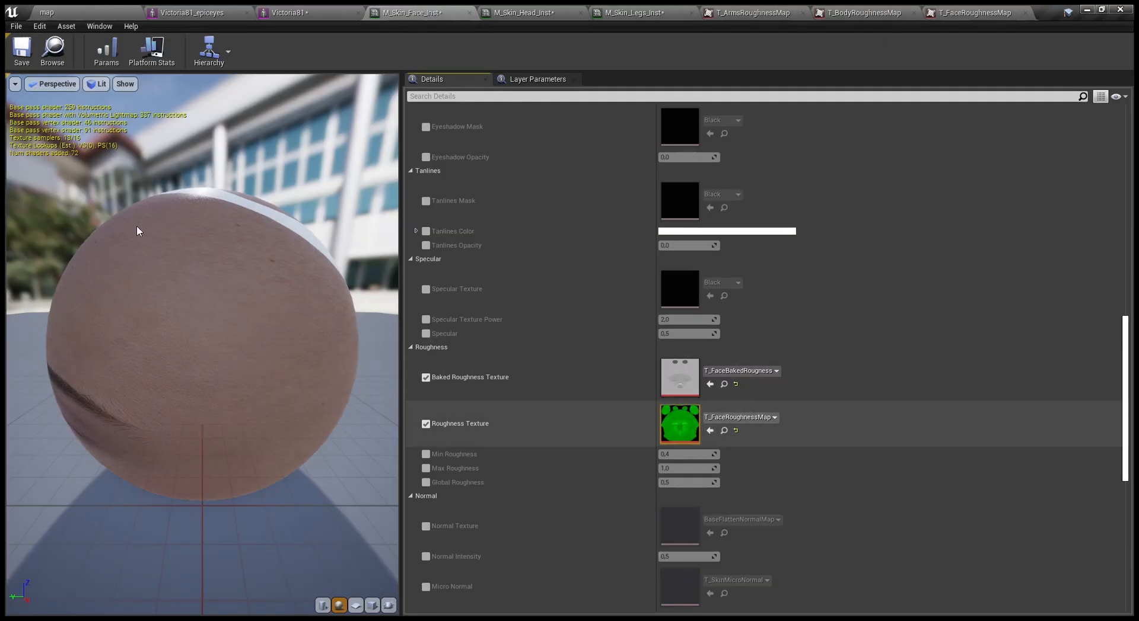
- Enable the Normal Texture in M_Skin_Face_Inst and assign Victoria8_1_Face1NM_1001_00_Victoria81_epiceyes from the DazToUnreal Textures folder
scroll(410, 436, down, 3)
click(426, 432)
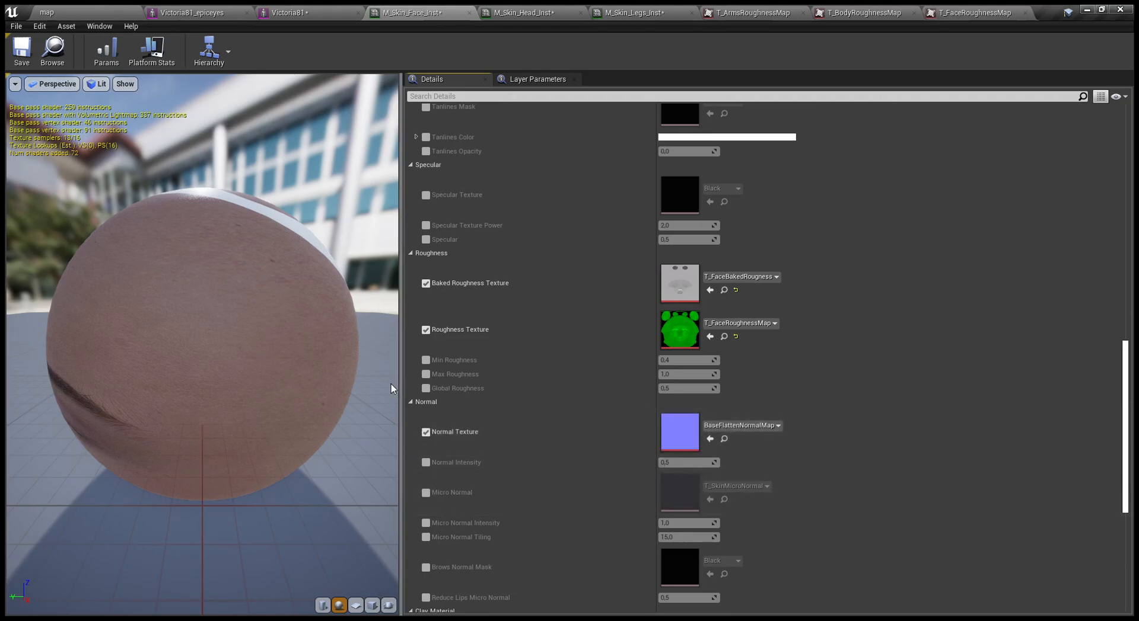
click(71, 12)
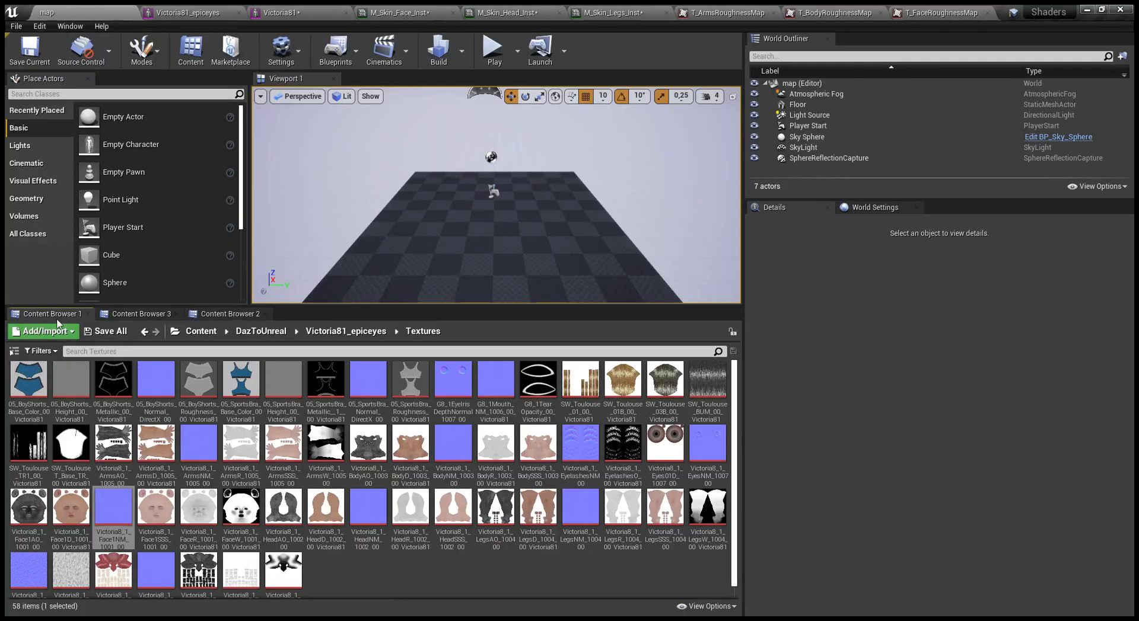
click(497, 10)
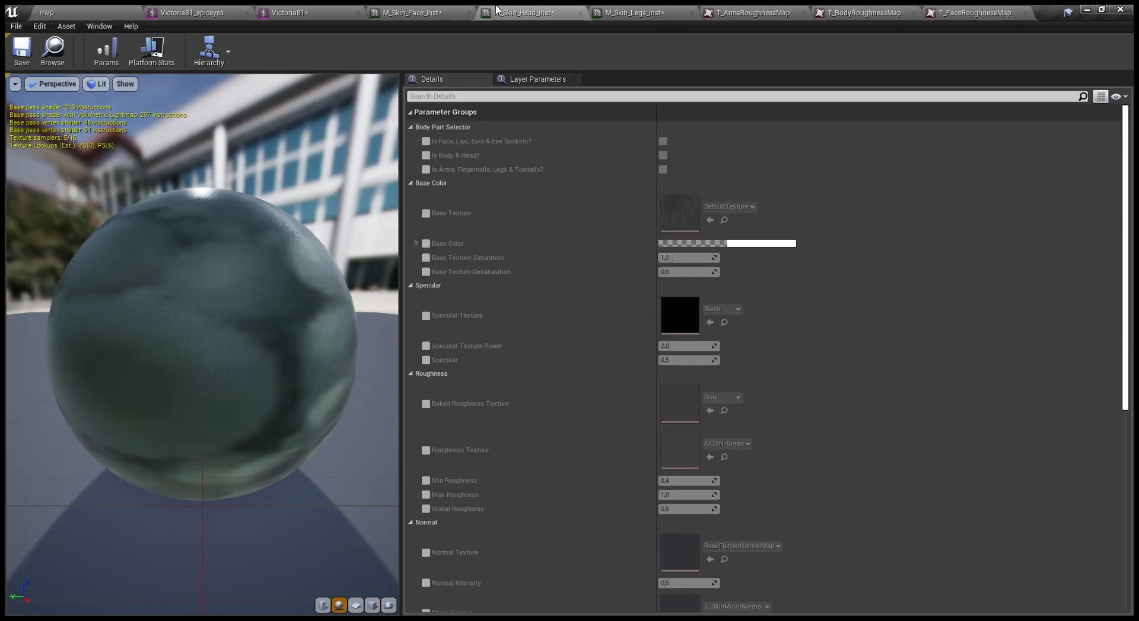
click(454, 8)
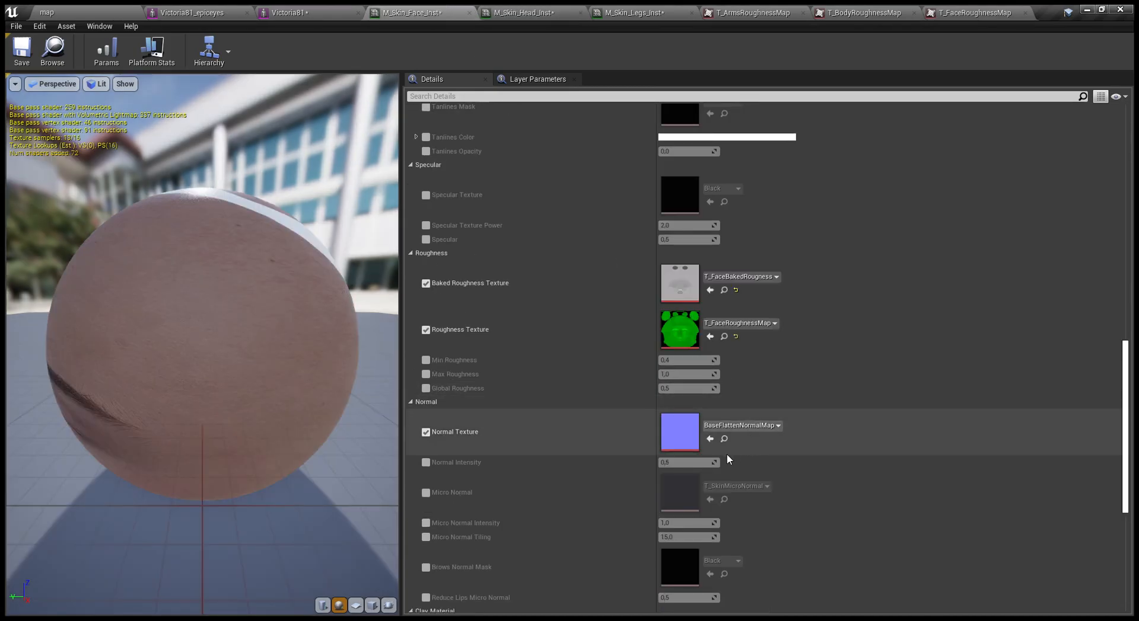
click(710, 439)
- Override Micro Normal Tiling in M_Skin_Face_Inst with a value of 5.0 and save the material instance
scroll(638, 455, down, 3)
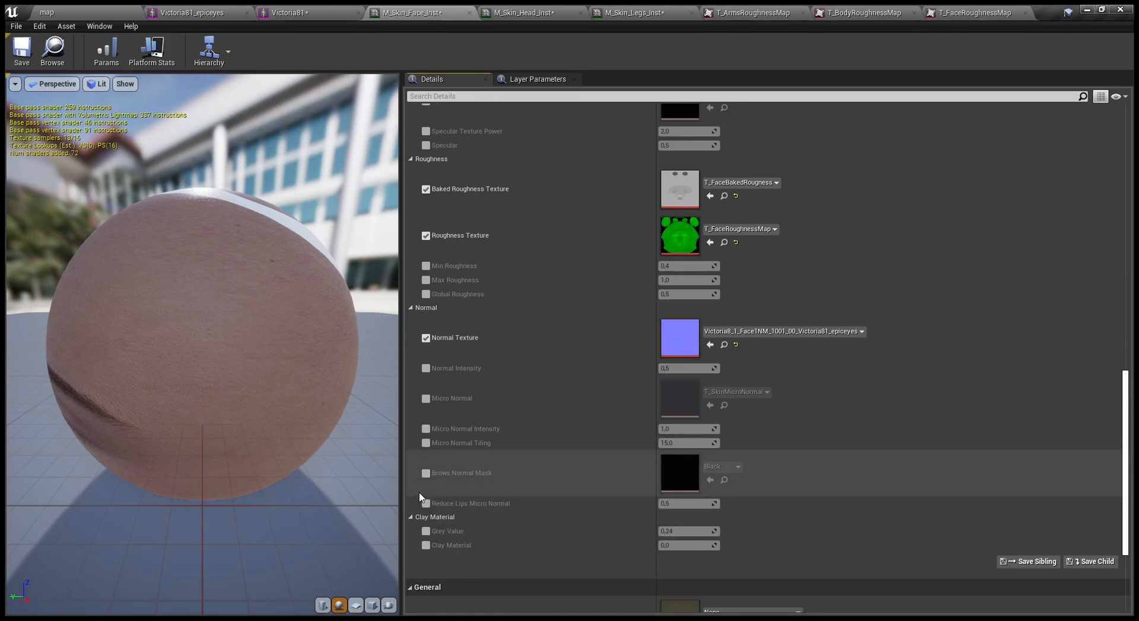
click(425, 444)
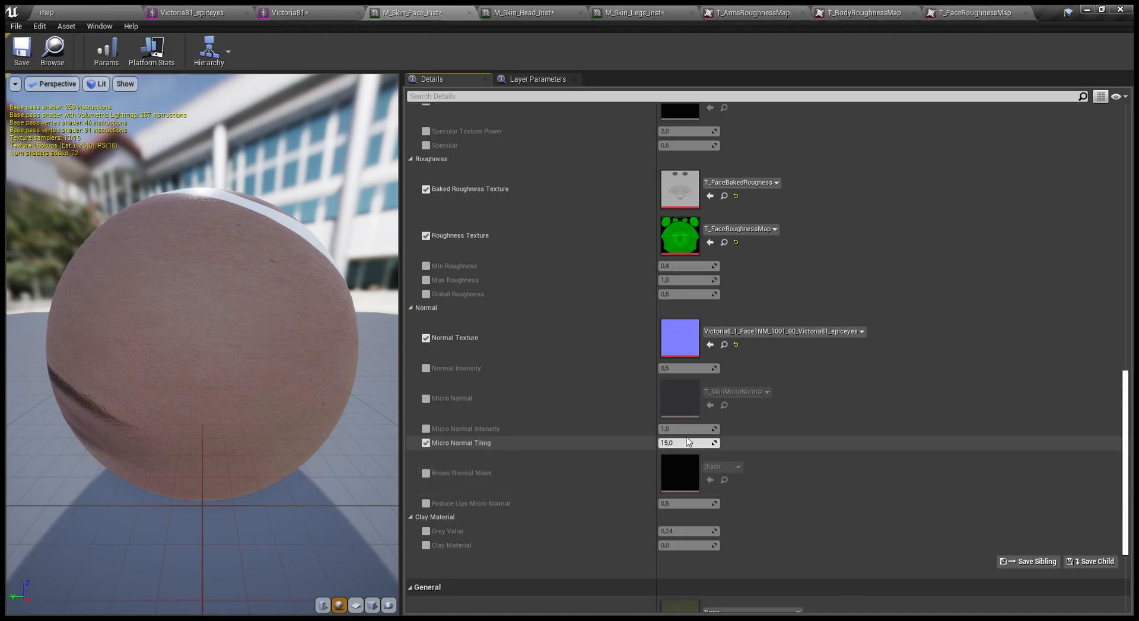
click(674, 443)
key(Return)
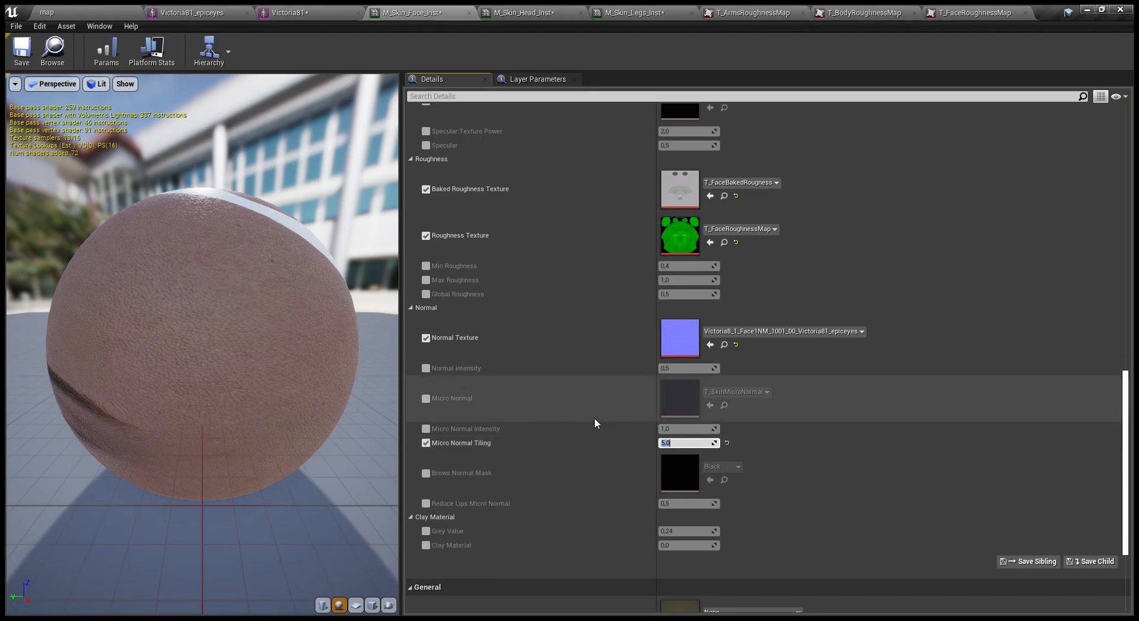
scroll(611, 411, up, 5)
scroll(592, 417, up, 10)
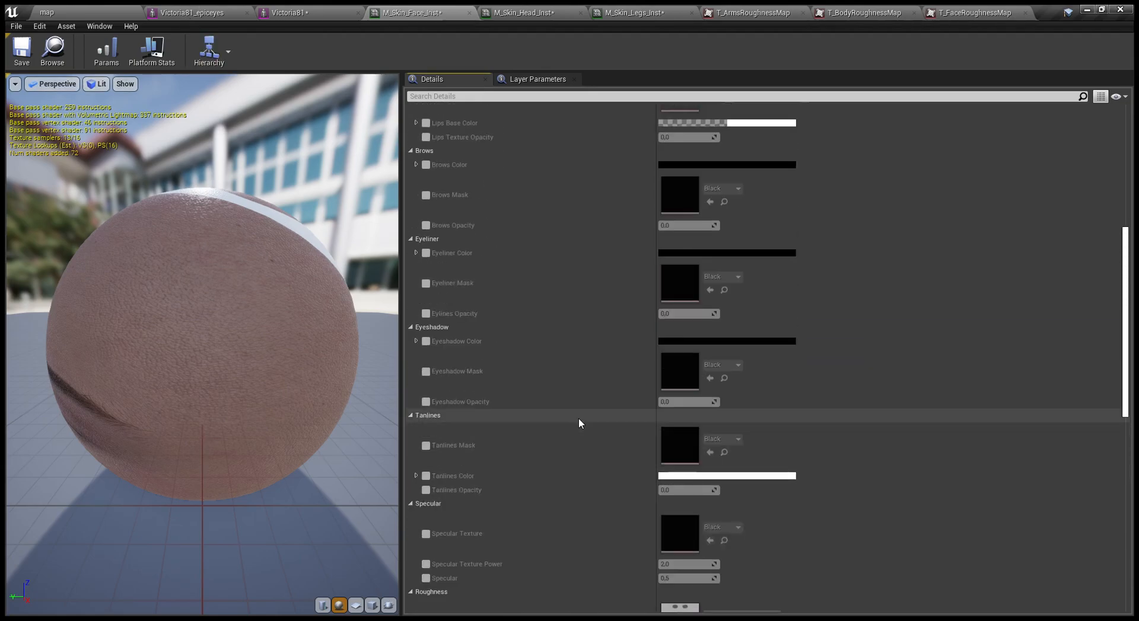
click(22, 48)
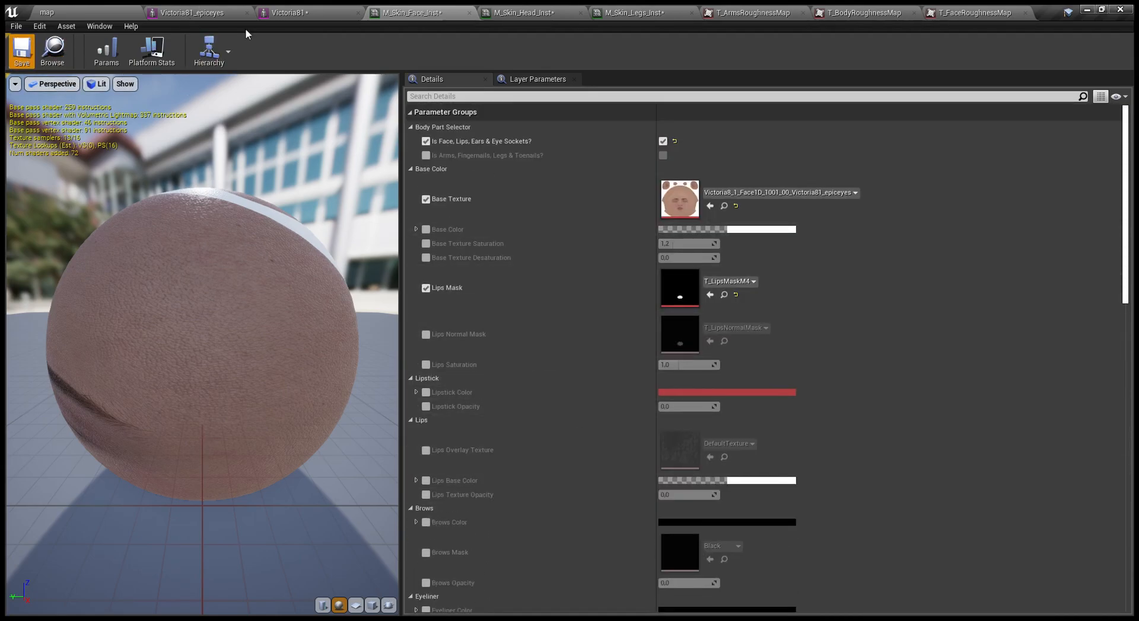
- Examine the face skin on the Victoria81_epiceyes skeletal mesh from the front and up close
click(201, 12)
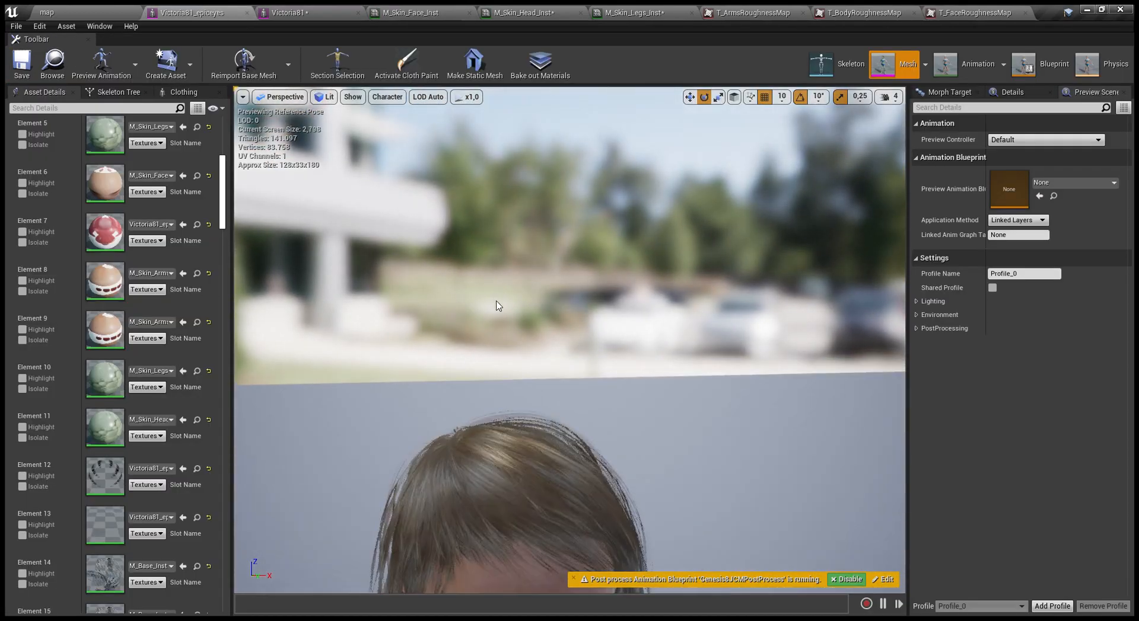
middle_drag(498, 306, 474, 350)
scroll(498, 306, up, 3)
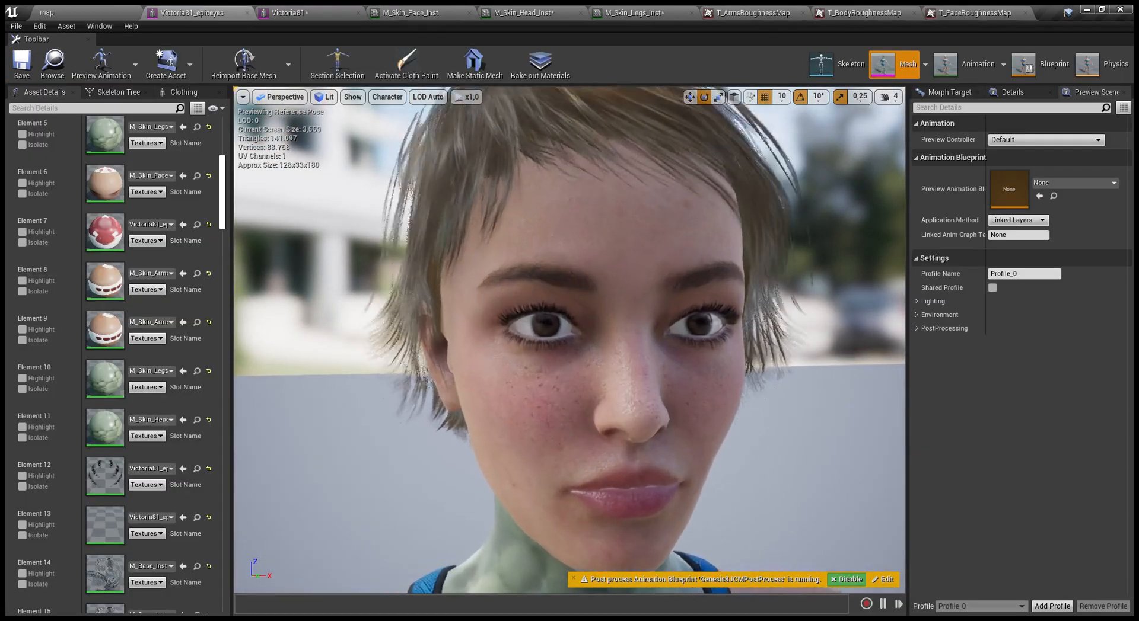
middle_drag(496, 301, 287, 205)
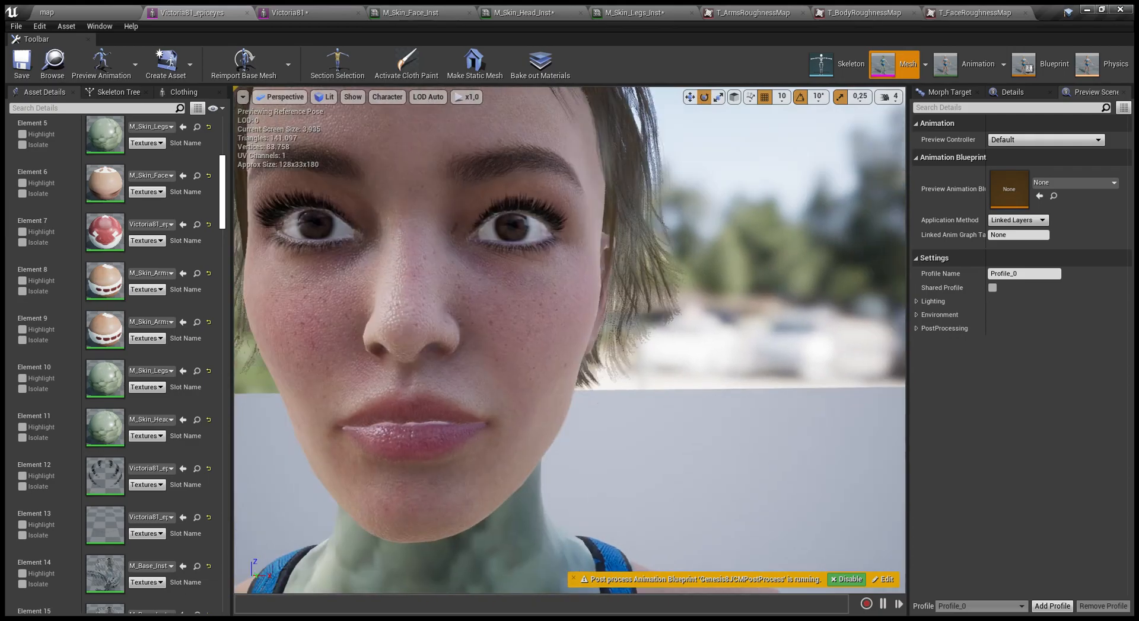
middle_drag(498, 306, 550, 395)
scroll(498, 306, up, 1)
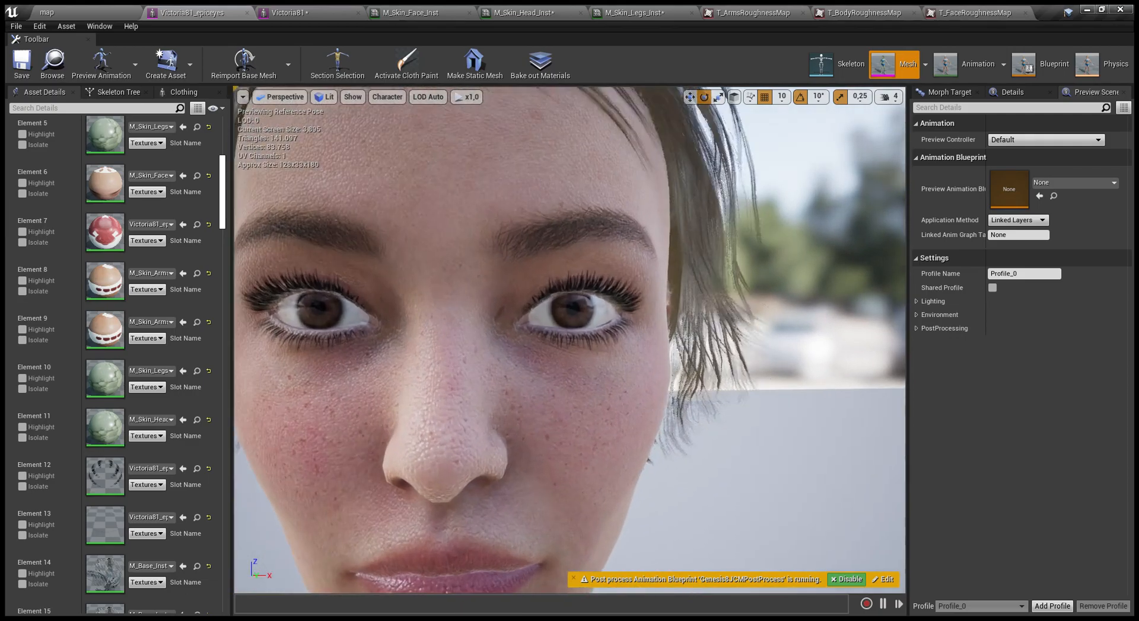
scroll(498, 306, down, 3)
scroll(498, 306, up, 1)
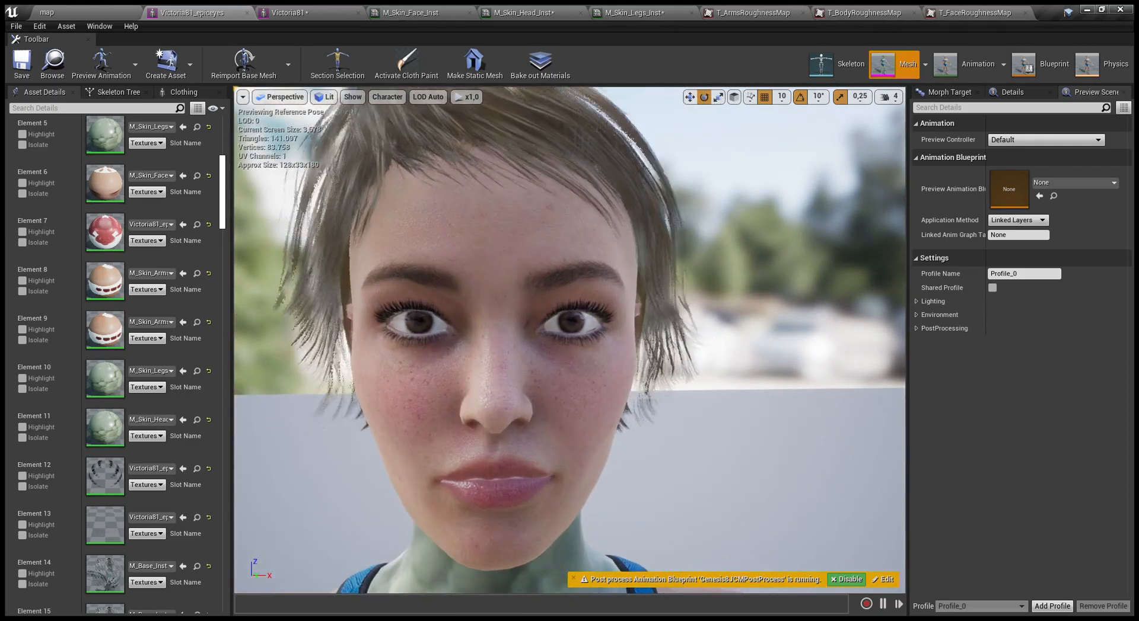
scroll(569, 341, up, 1)
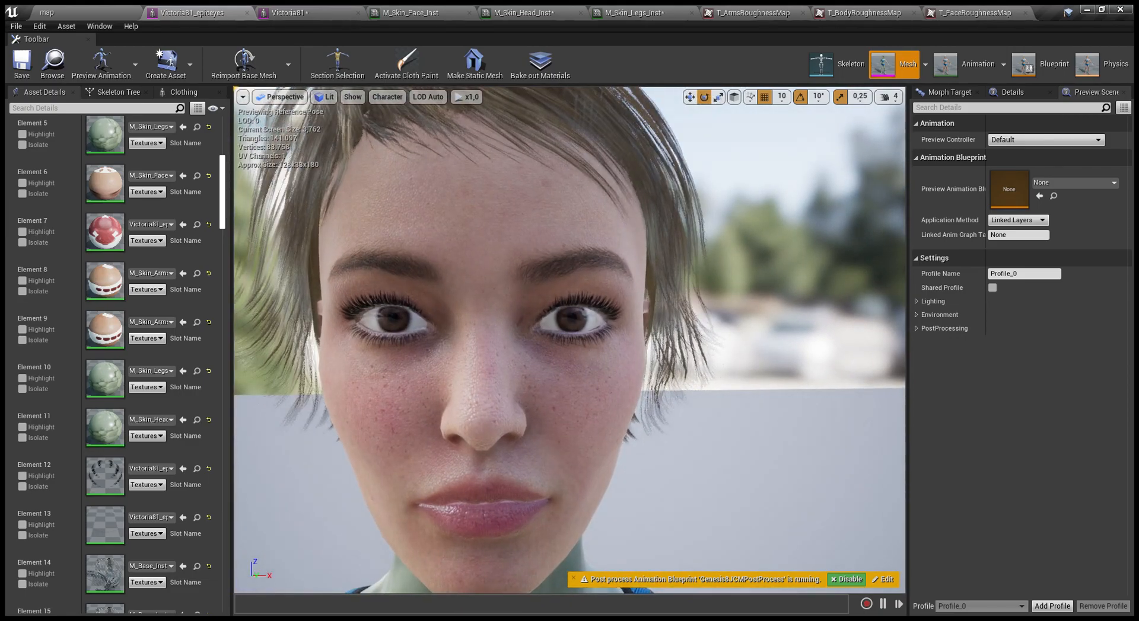
- Examine the face skin on the Victoria81 skeletal mesh, from the neck and lips up to the eyes and hair
scroll(569, 341, down, 1)
click(298, 10)
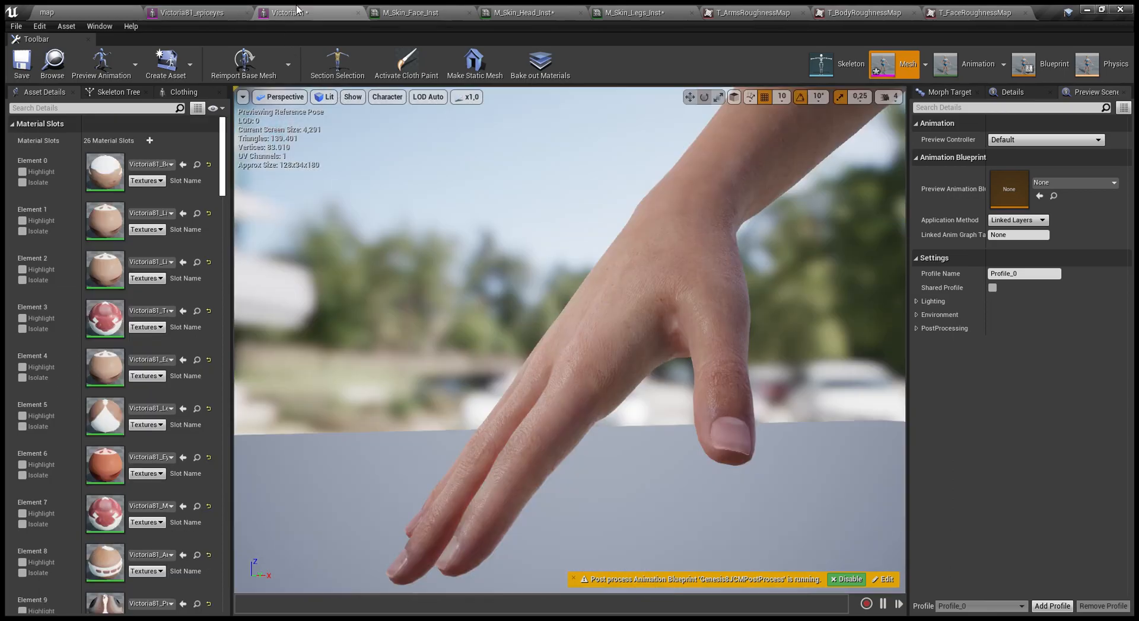
middle_drag(585, 178, 614, 163)
alt+drag(791, 215, 721, 269)
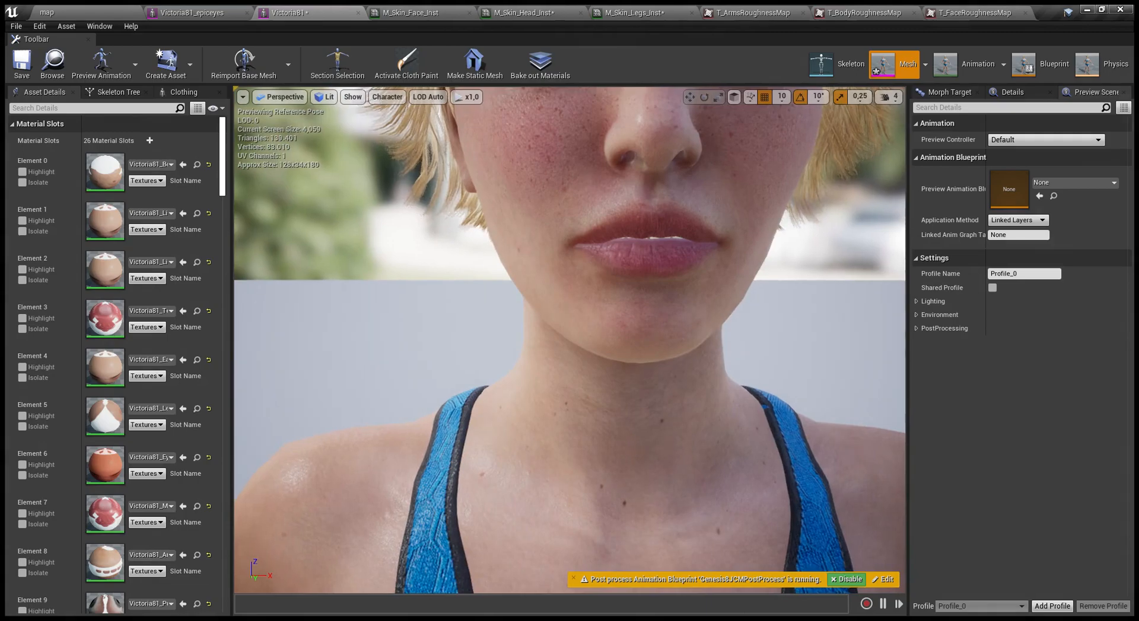
middle_drag(791, 215, 819, 143)
middle_drag(588, 173, 531, 261)
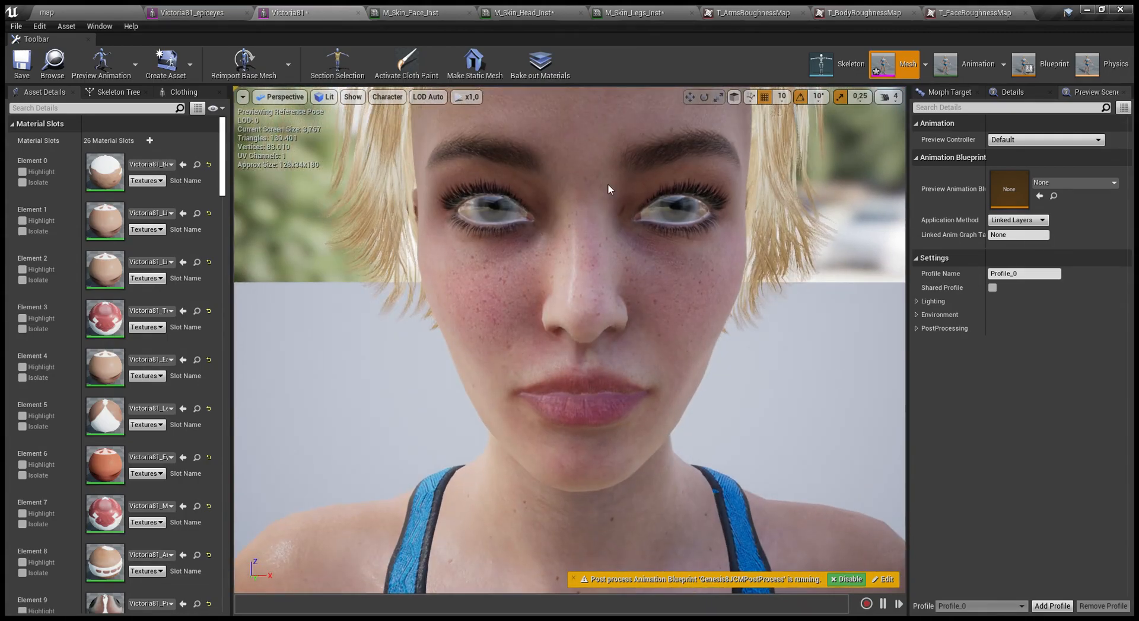
middle_drag(608, 186, 591, 225)
click(619, 186)
scroll(578, 373, down, 5)
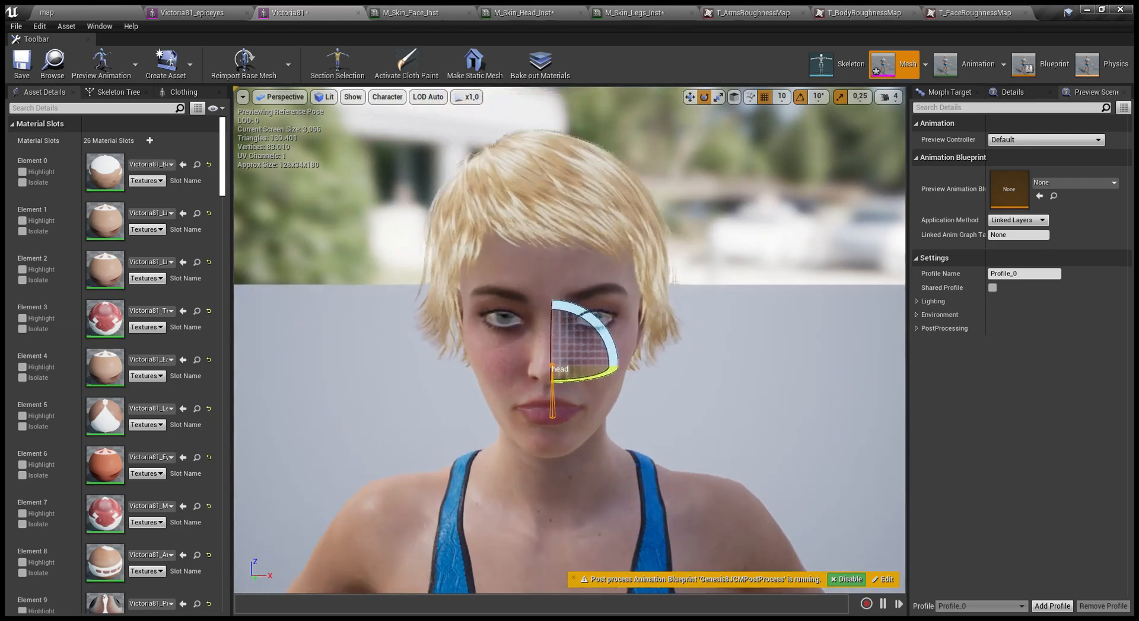
scroll(578, 373, up, 6)
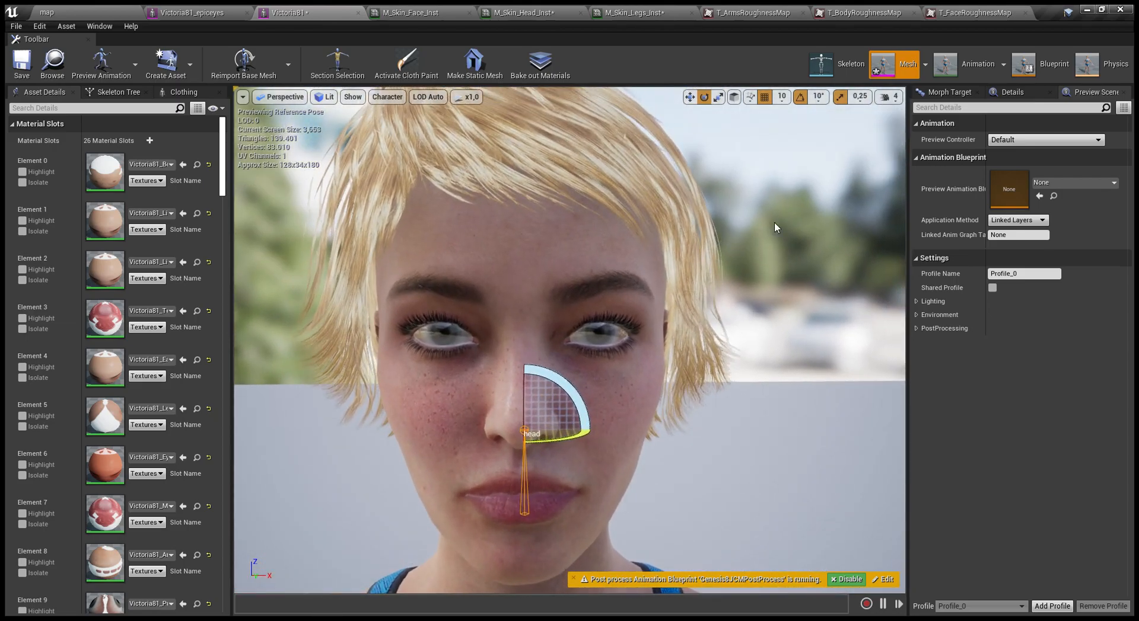
- Compare the face skin of the Victoria81 mesh with that of the Victoria81_epiceyes mesh
click(229, 11)
click(286, 8)
click(188, 9)
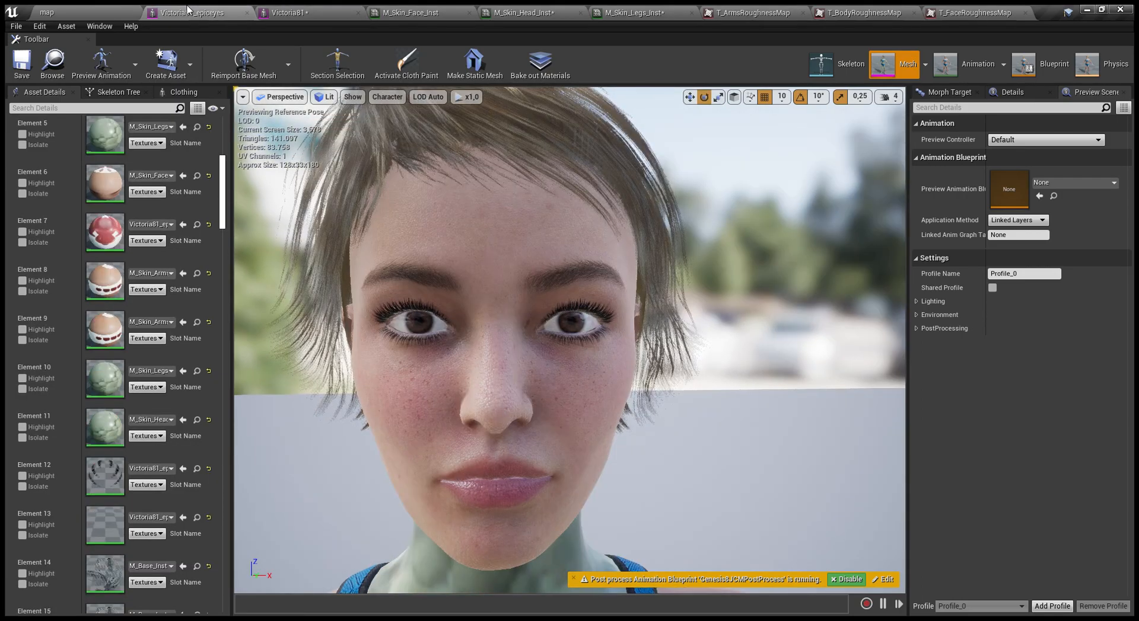
click(267, 10)
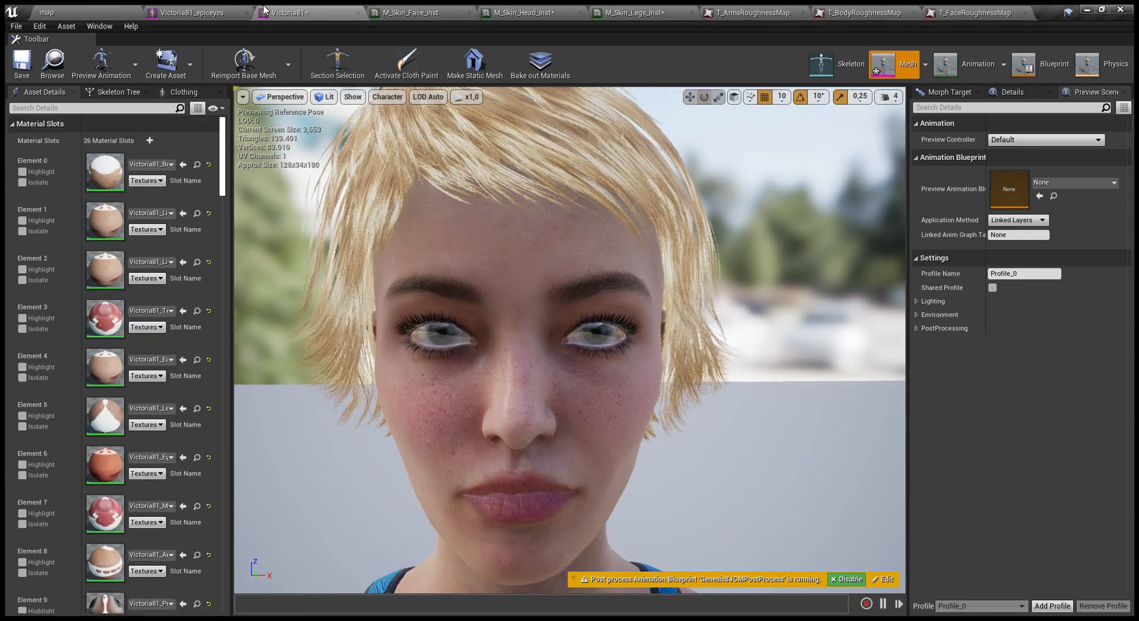
click(185, 9)
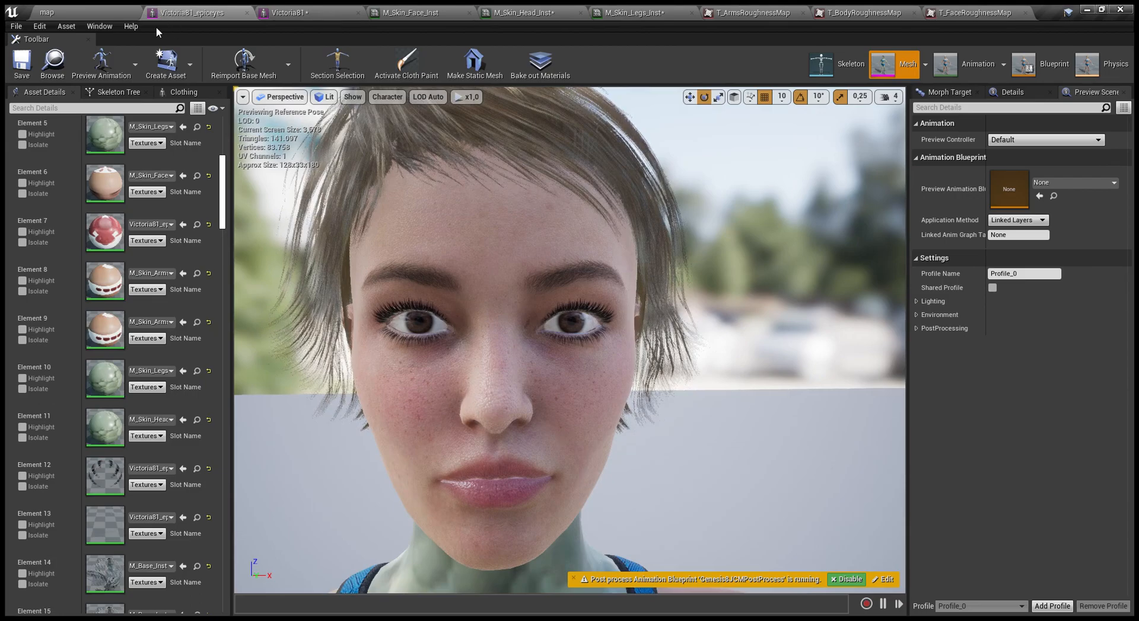
- Override Lips Saturation in M_Skin_Face_Inst with a value of 1.5, then save and close the material instance
click(425, 9)
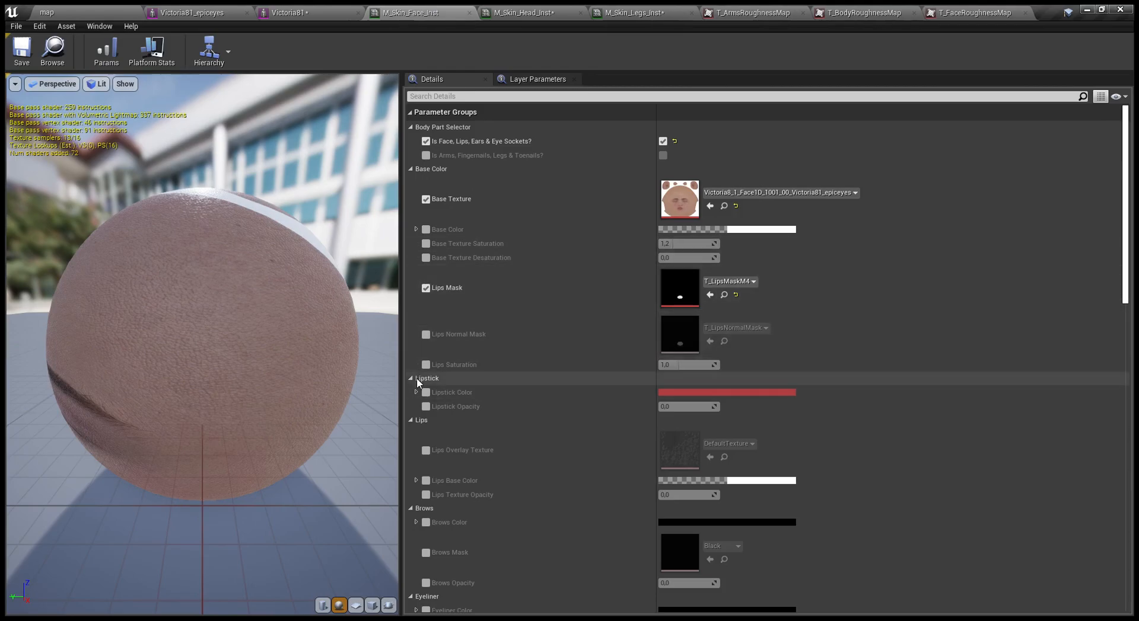
click(426, 365)
click(691, 365)
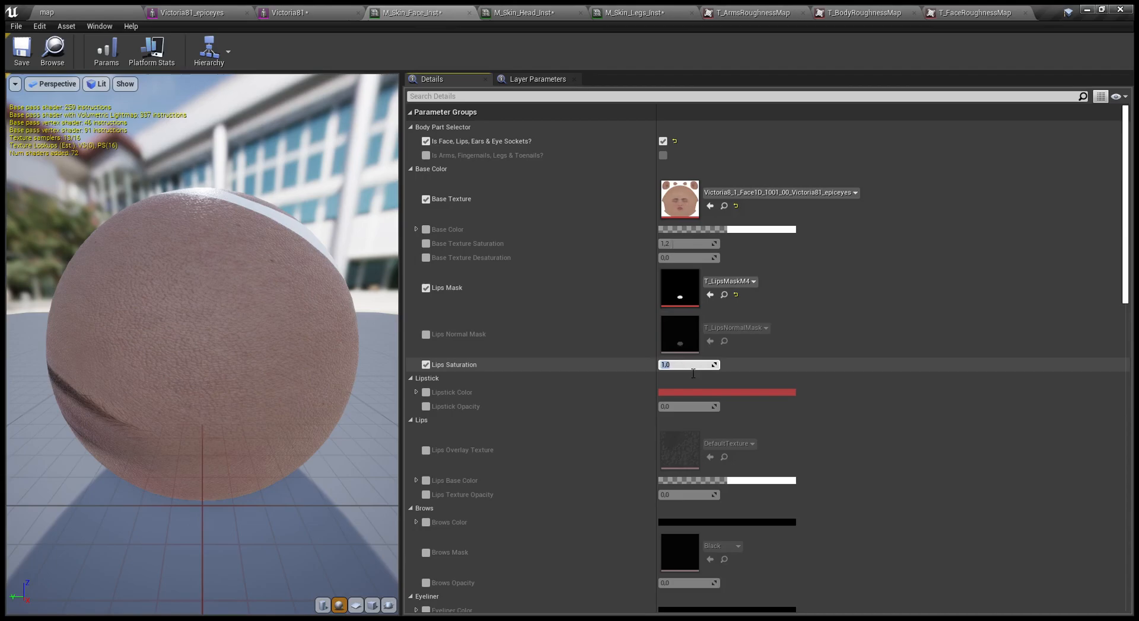
text(1,5)
click(22, 51)
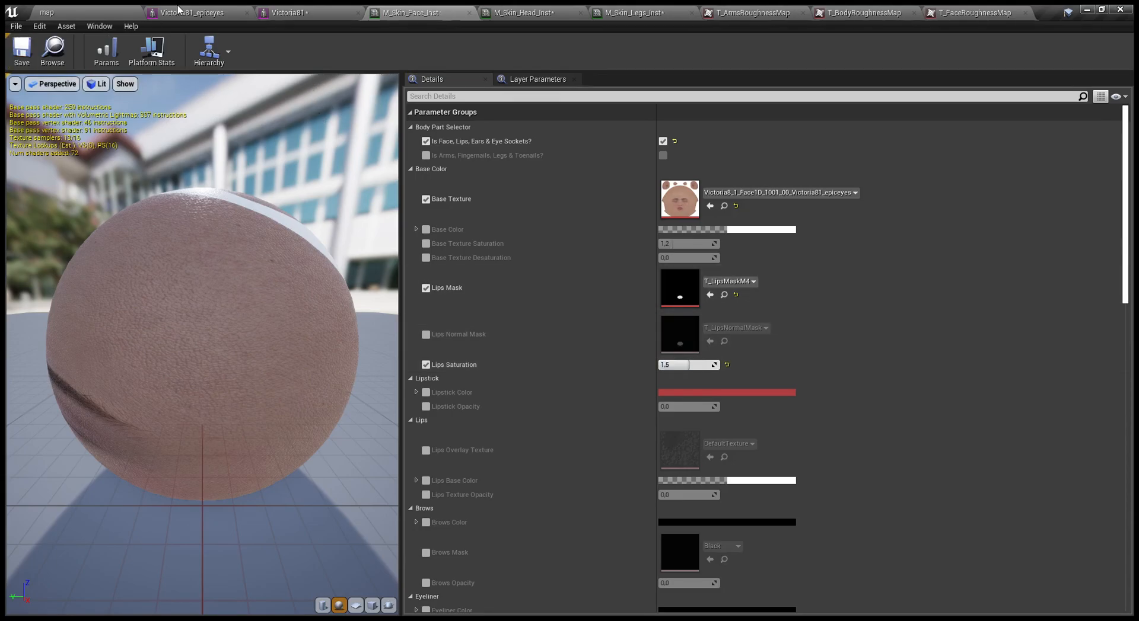
click(181, 12)
click(403, 9)
click(469, 13)
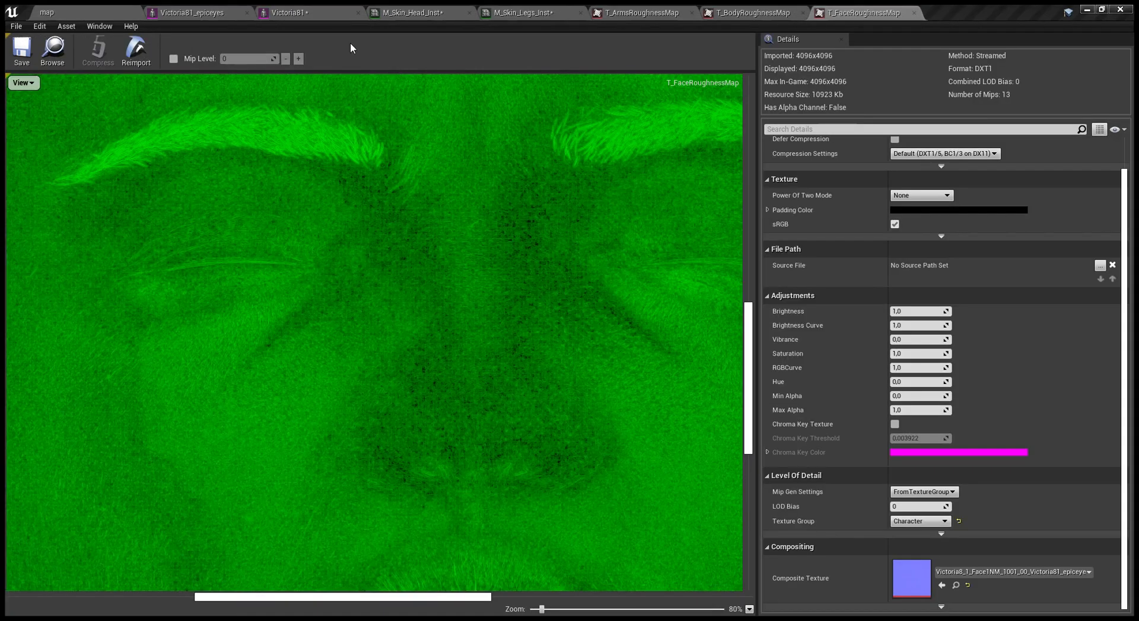
- Examine the face of the Victoria81_epiceyes mesh up close around the brow, eye and cheek, and from the front
click(202, 13)
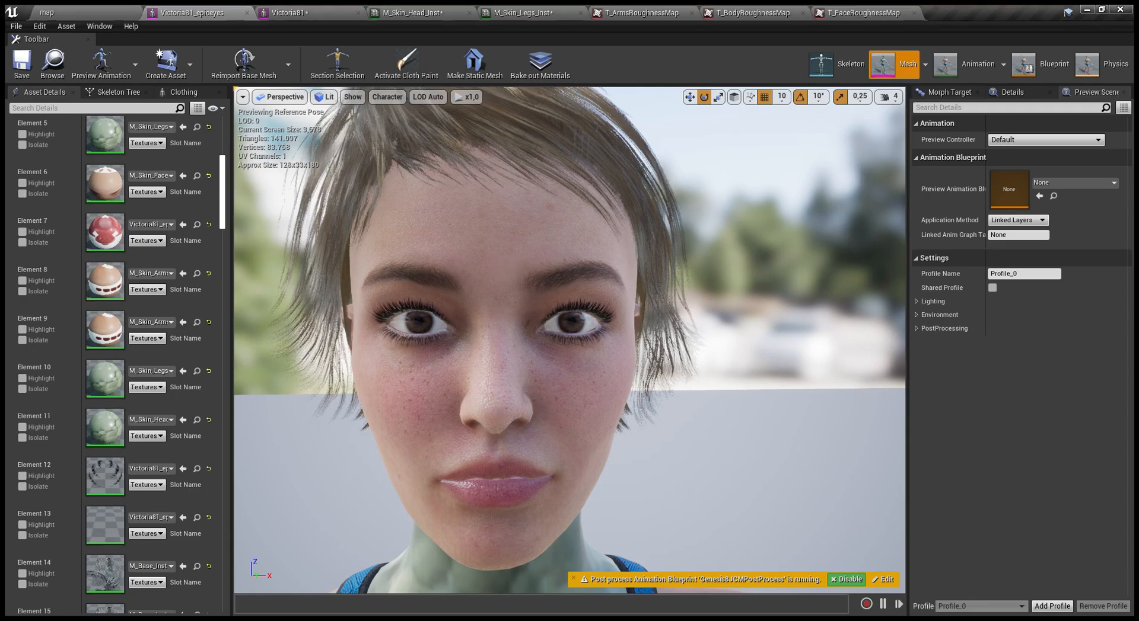
scroll(510, 265, up, 2)
alt+drag(500, 256, 572, 256)
middle_drag(500, 256, 342, 241)
mouse_move(503, 256)
alt+right_down()
mouse_move(462, 255)
mouse_move(587, 256)
mouse_move(525, 256)
alt+right_up()
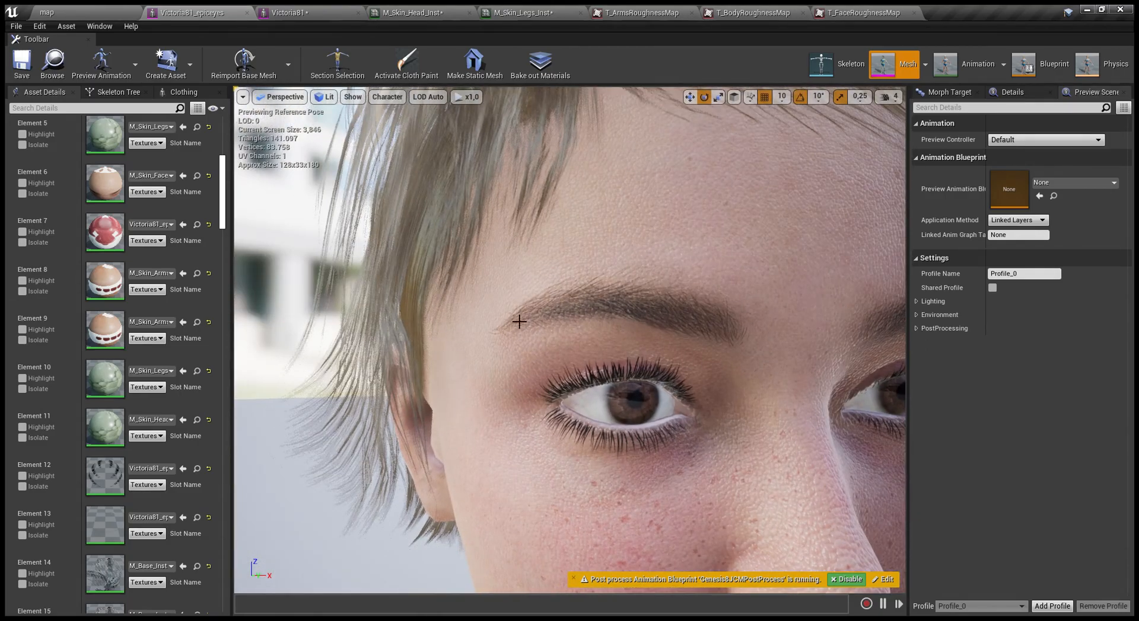
middle_drag(591, 341, 690, 341)
click(591, 341)
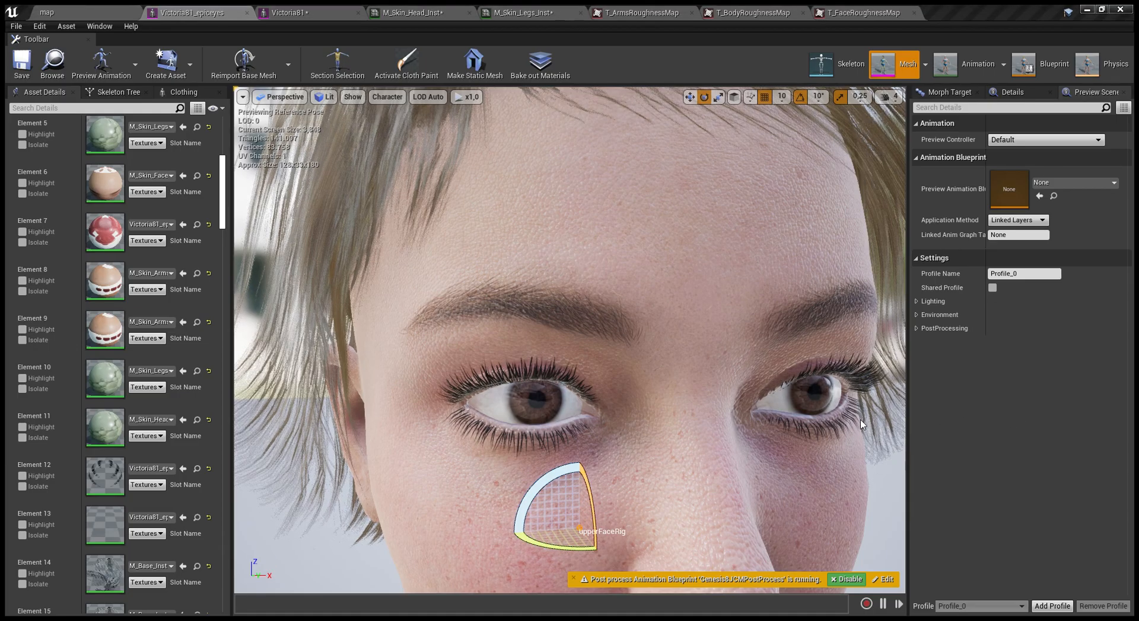
scroll(442, 354, down, 5)
alt+drag(442, 354, 383, 372)
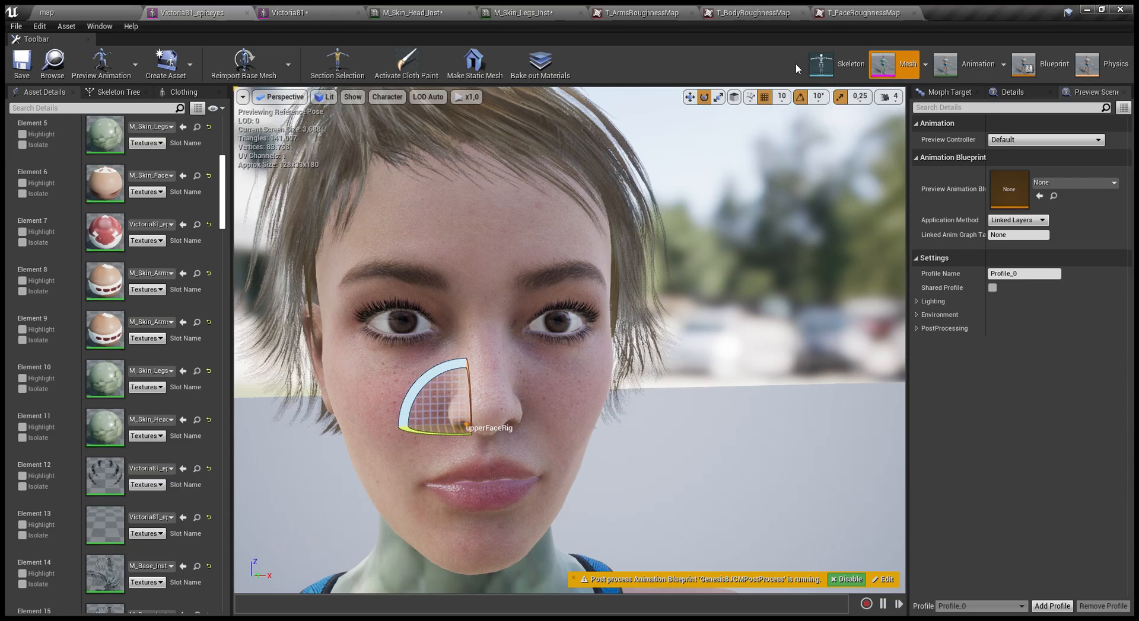
- Enable the Is Body & Head? body part option in M_Skin_Head_Inst
click(409, 9)
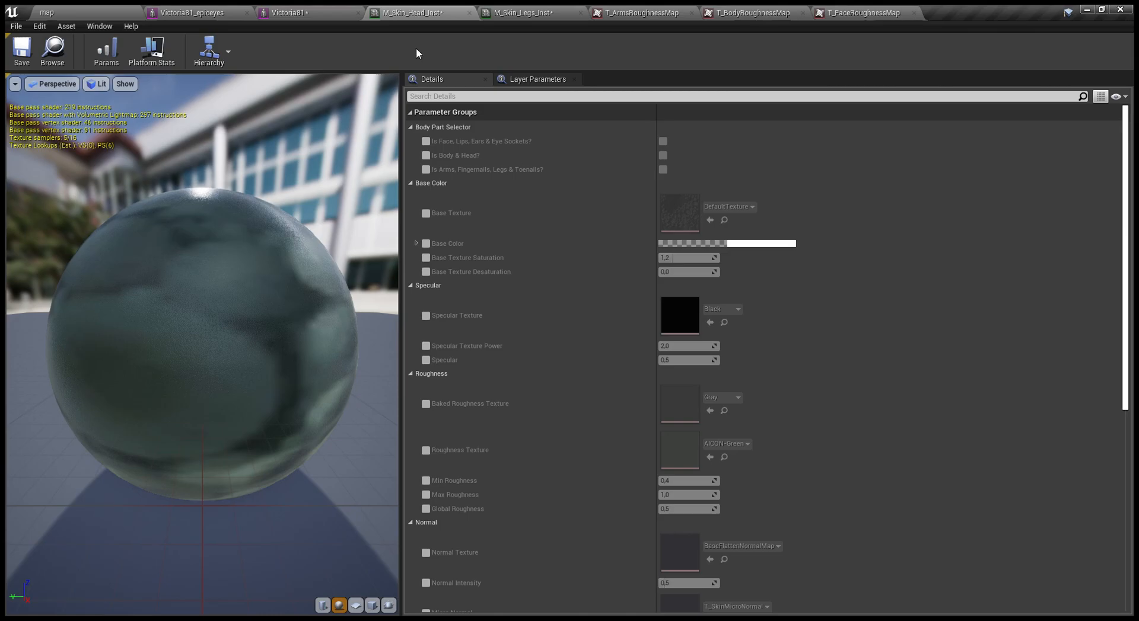
click(426, 156)
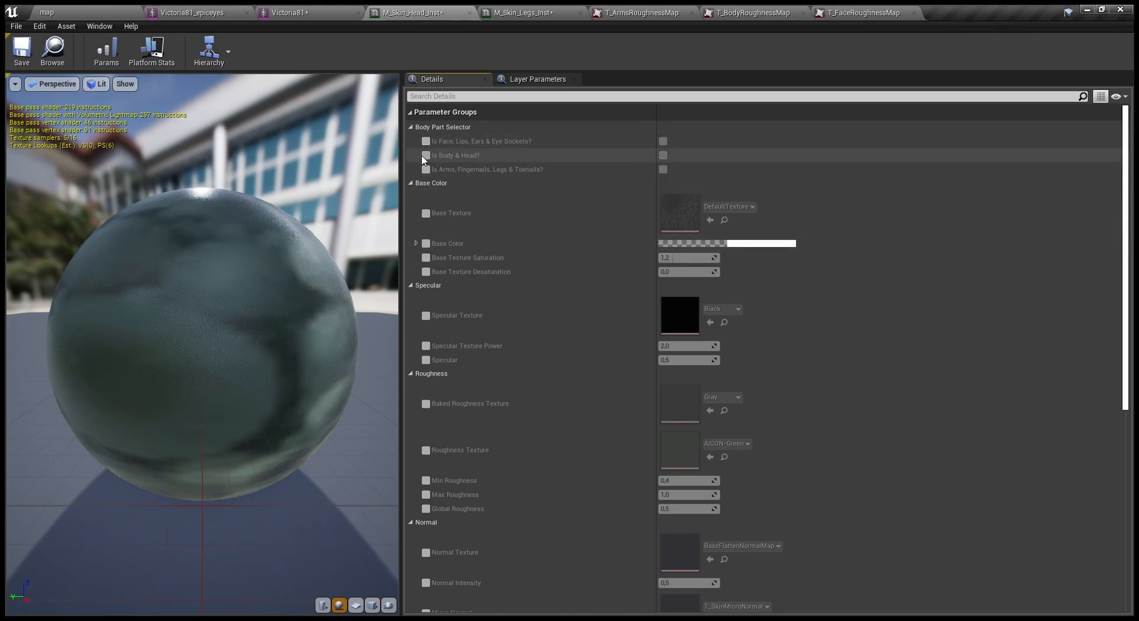
click(663, 155)
- Enable the Base Texture in M_Skin_Head_Inst and assign Victoria8_1_HeadD_1002_00_Victoria81_epiceyes from the DazToUnreal Textures folder
click(425, 213)
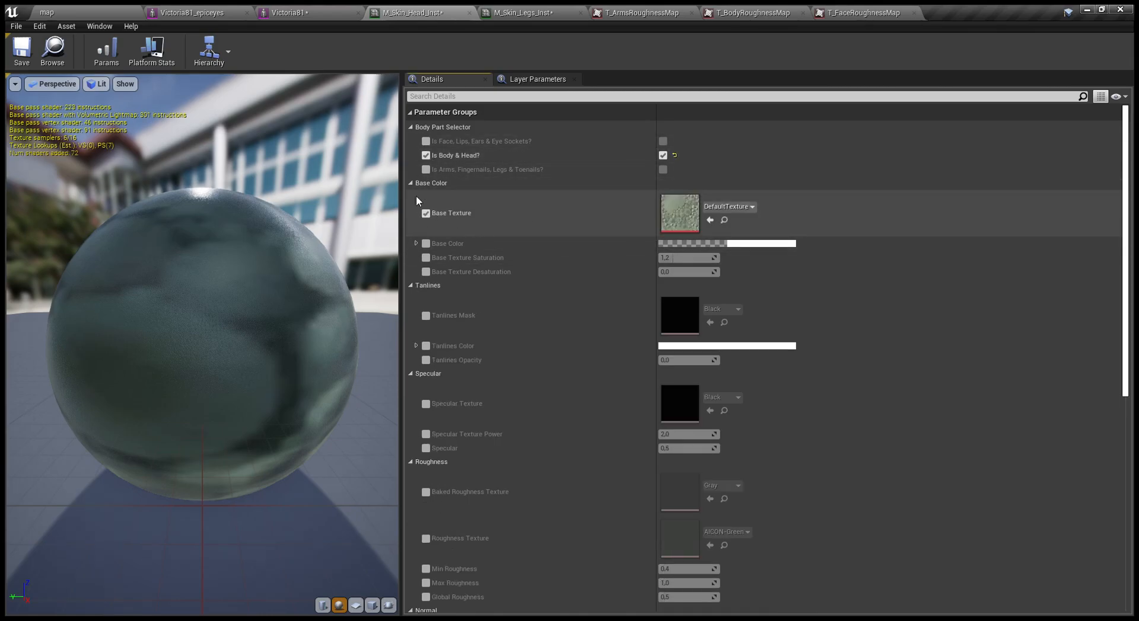
click(47, 12)
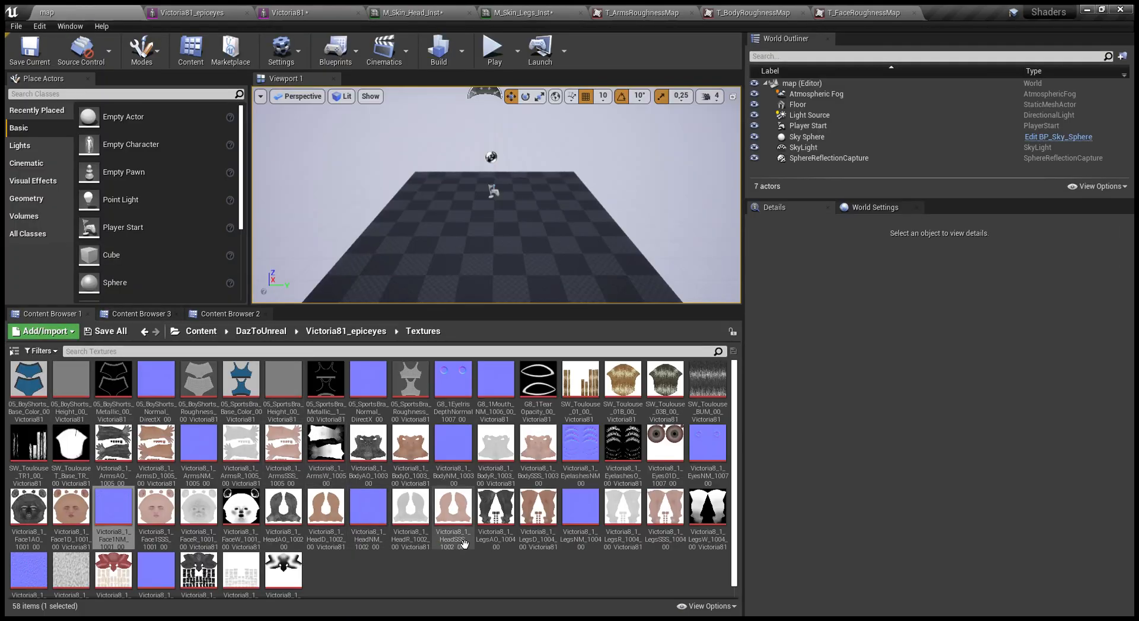
click(452, 507)
click(326, 507)
click(408, 8)
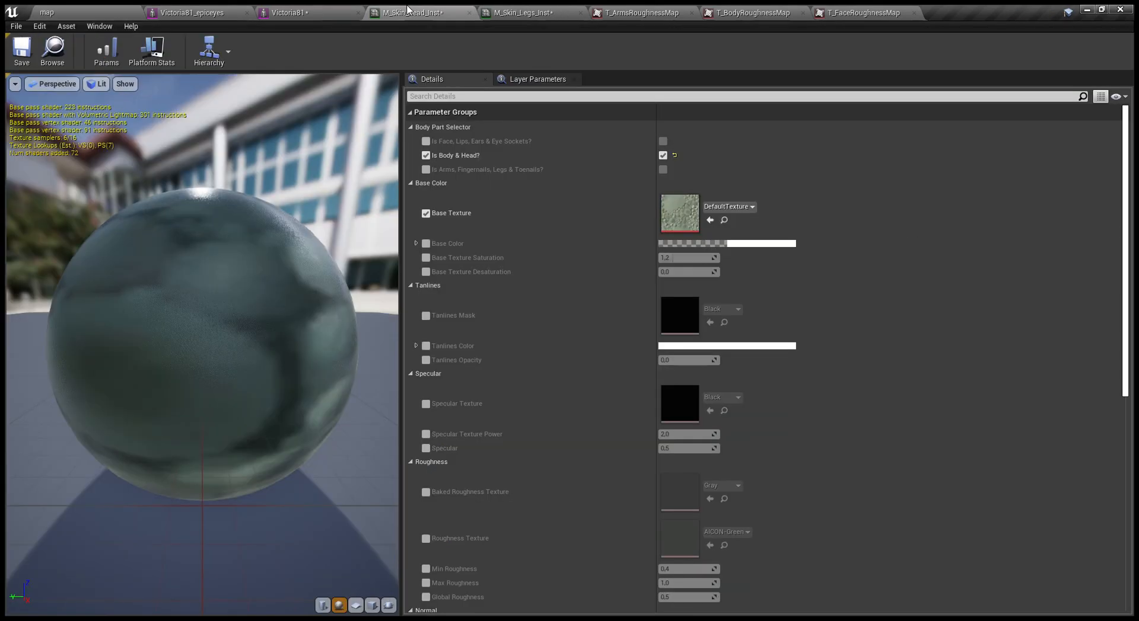
click(526, 9)
click(412, 9)
click(709, 220)
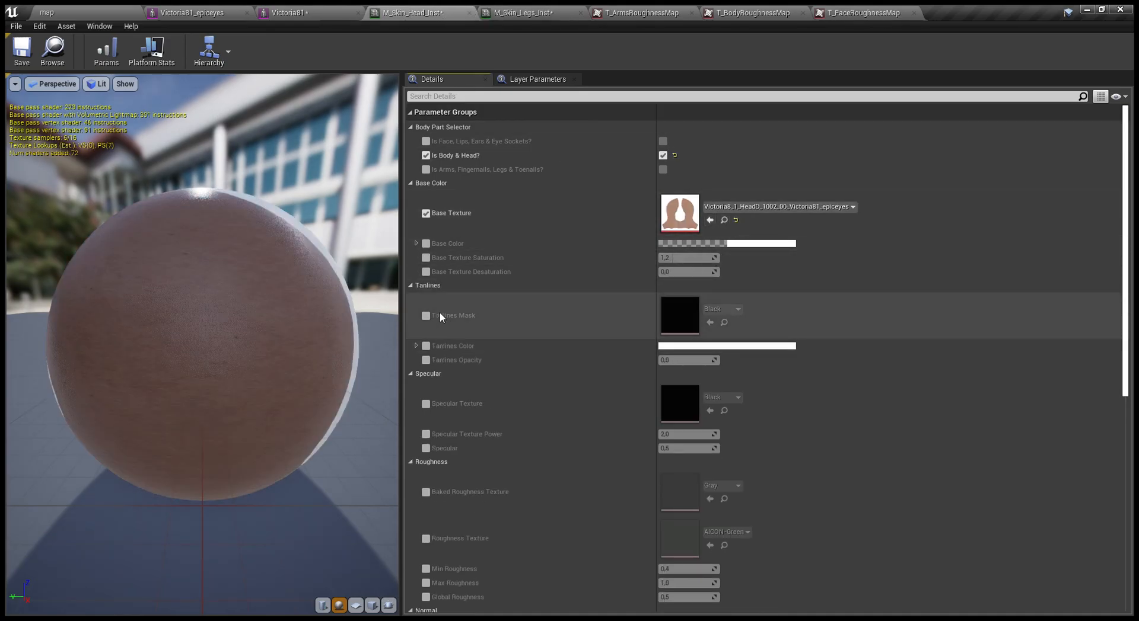
- Enable the Baked Roughness and Roughness textures in M_Skin_Head_Inst and assign T_BodyBakedRougness from the Genesis8_1 Female textures as the baked one
scroll(450, 344, down, 3)
scroll(463, 353, down, 2)
click(426, 362)
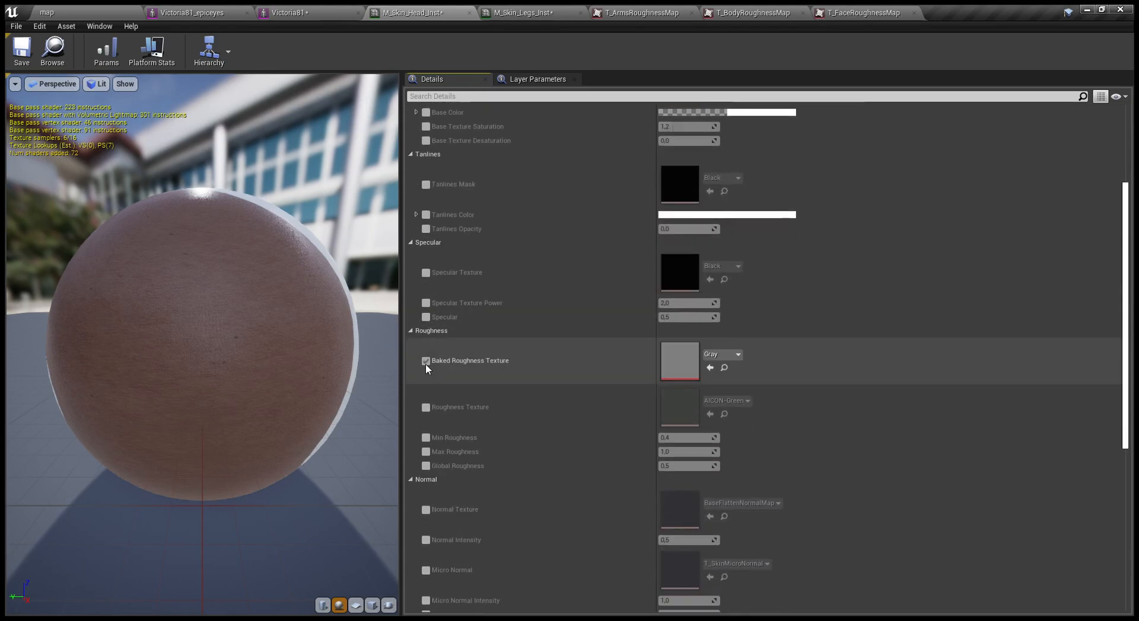
click(425, 407)
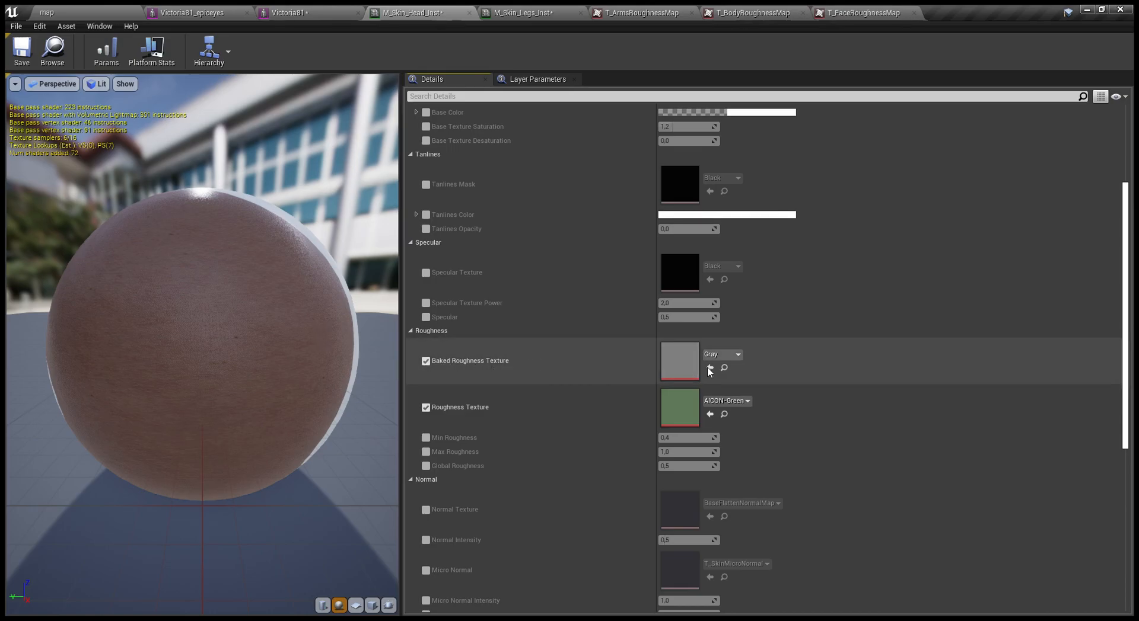
click(47, 12)
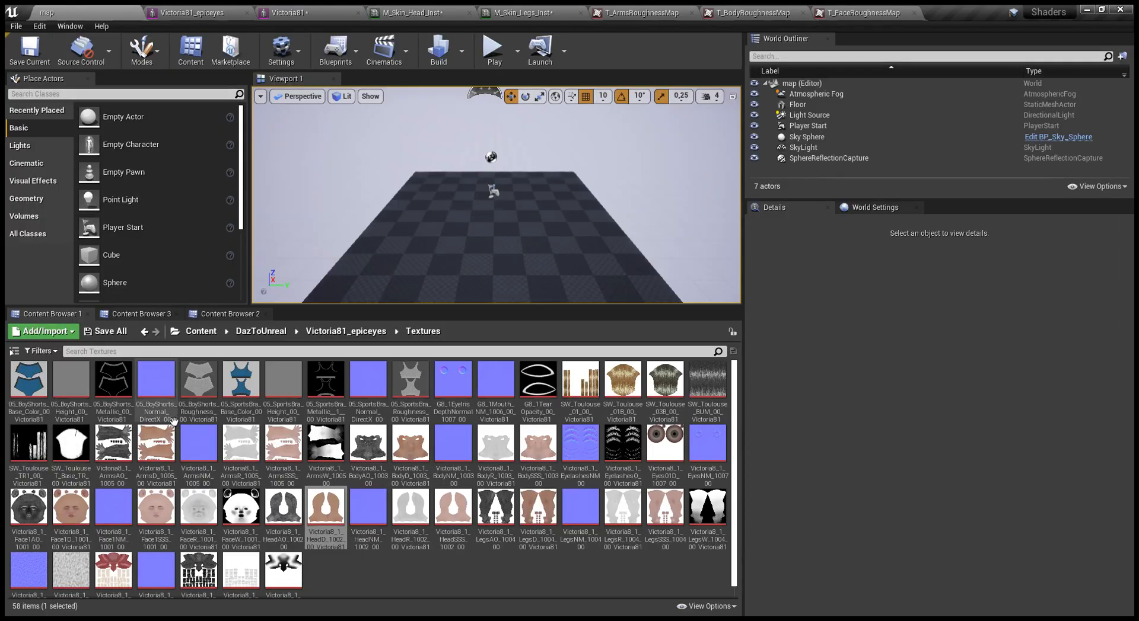
click(129, 315)
click(116, 379)
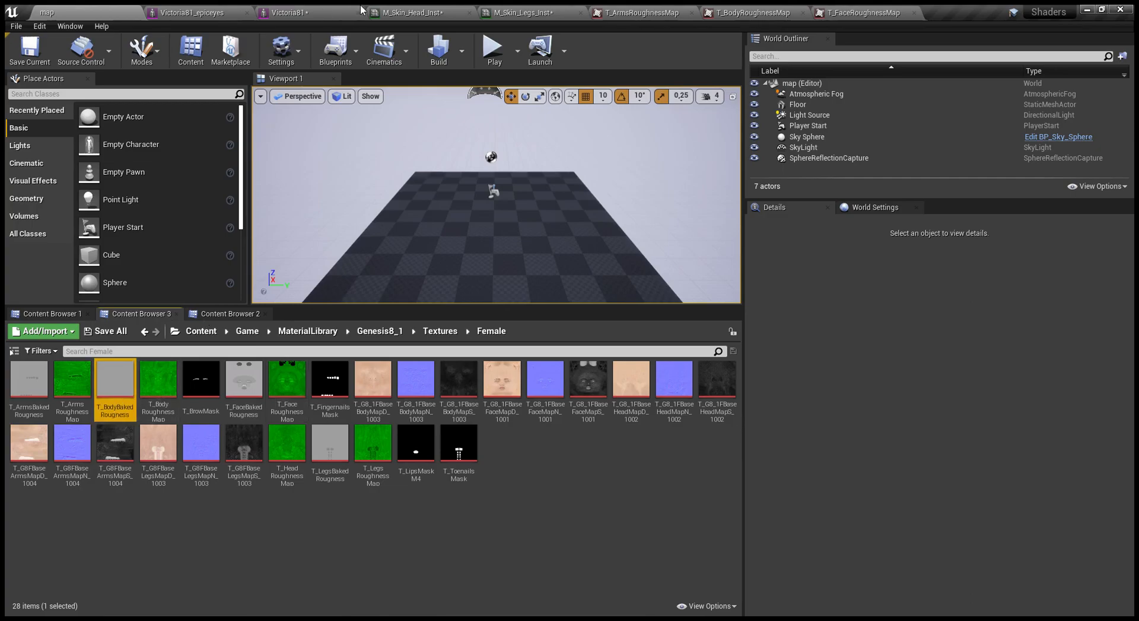
click(522, 12)
click(405, 10)
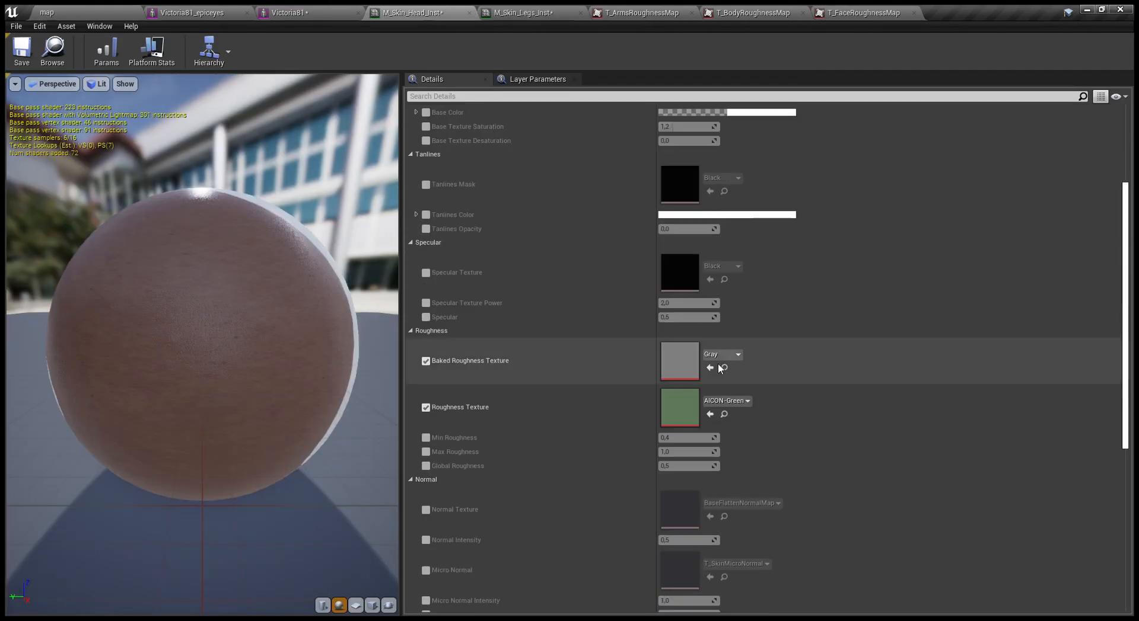
click(711, 367)
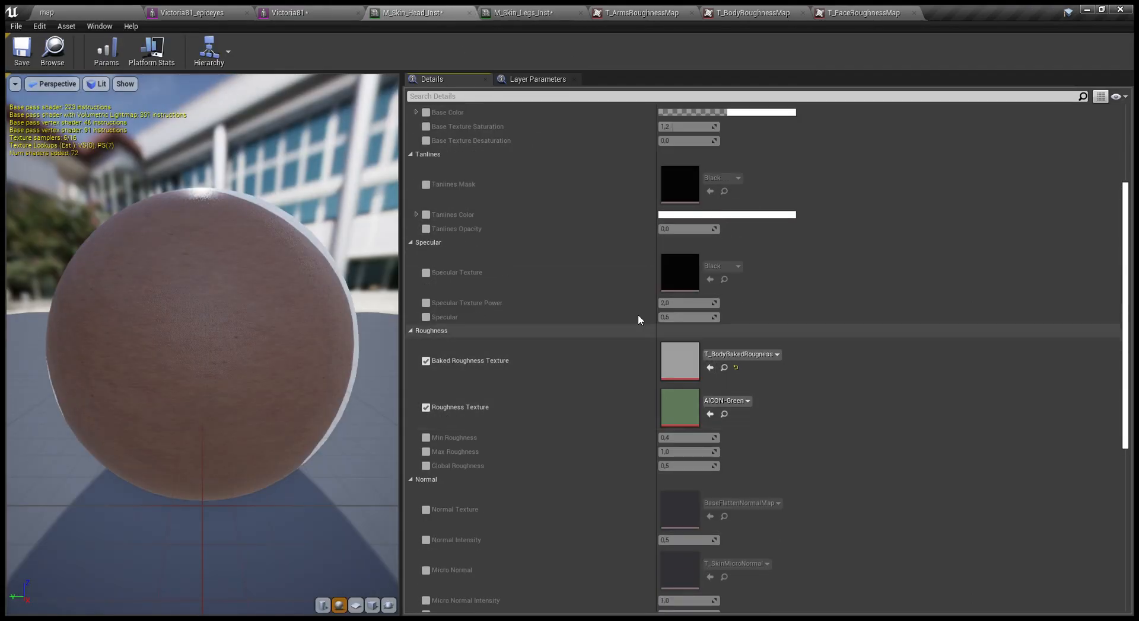
- Copy T_HeadRoughnessMap from the Genesis8_1 Female textures into the Victoria8_1 folder and open the copy
click(101, 9)
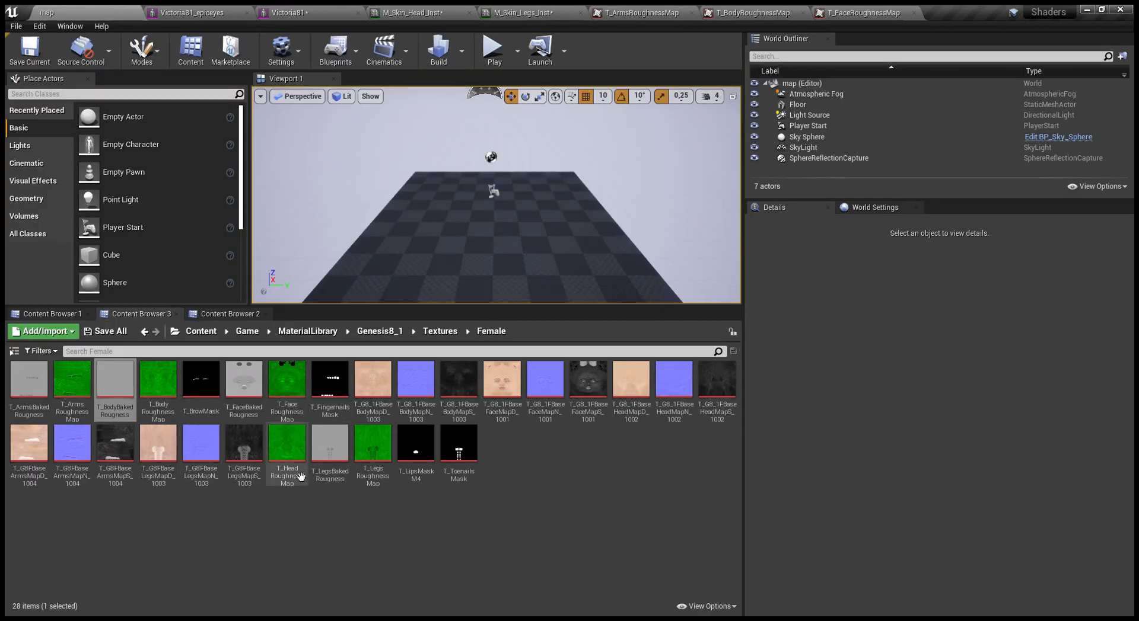
click(289, 457)
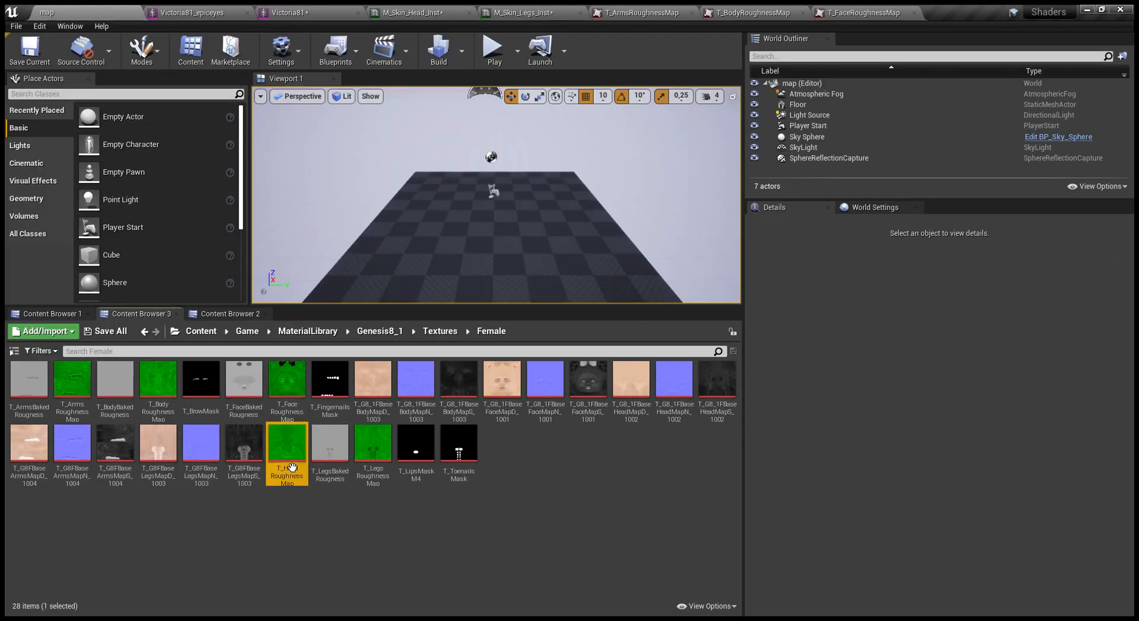
click(218, 315)
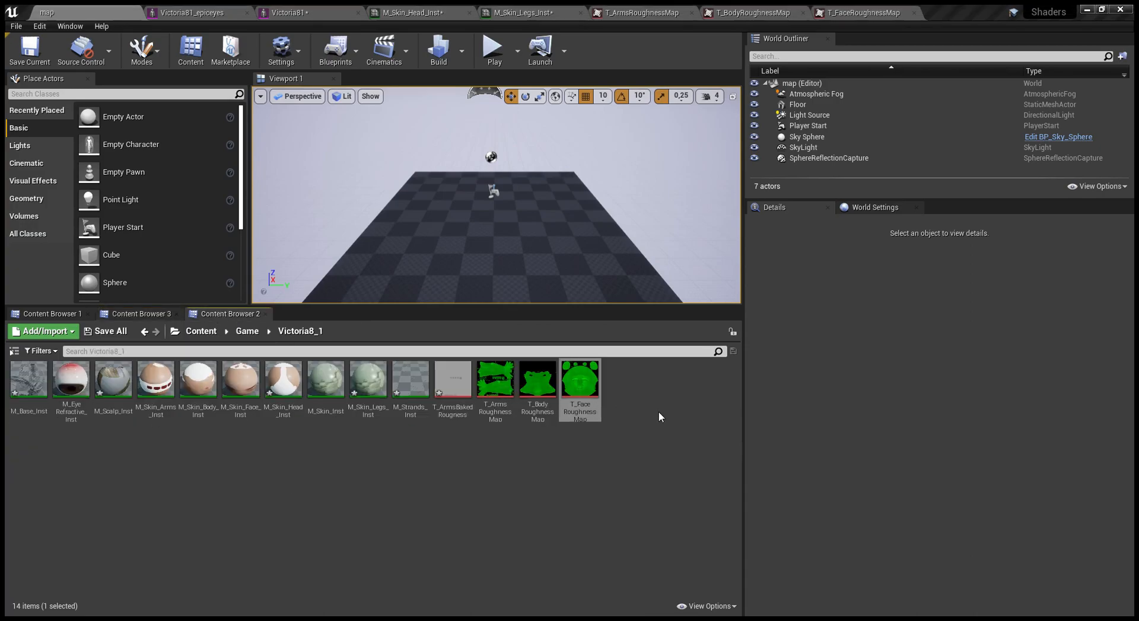
double_click(621, 379)
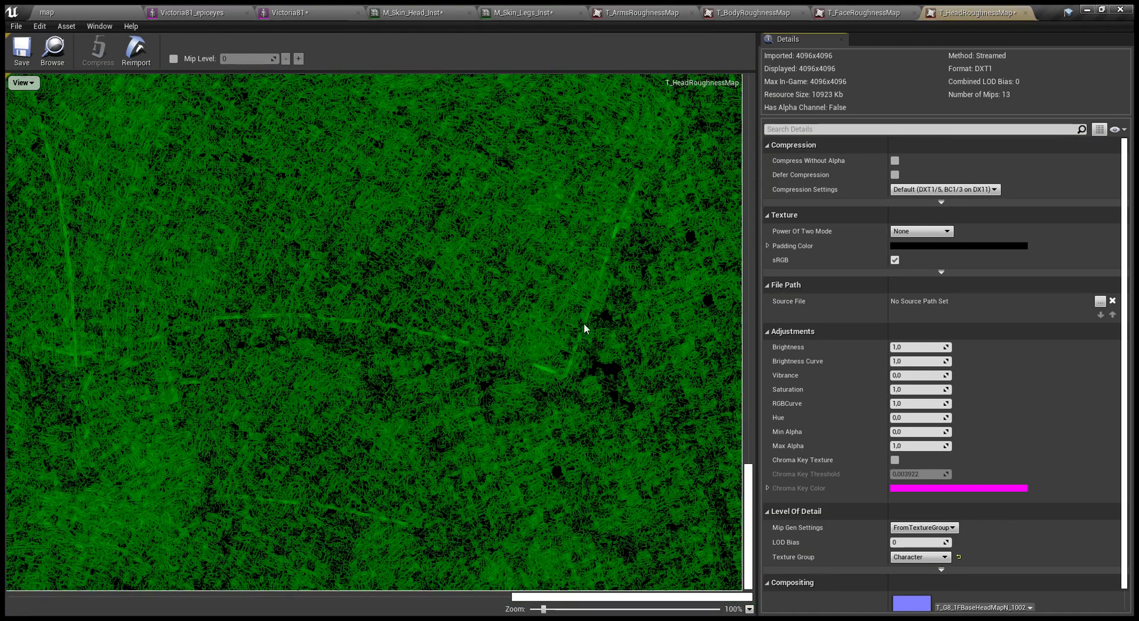
- Close the T_FaceRoughnessMap, T_BodyRoughnessMap and T_ArmsRoughnessMap texture editors, keeping T_HeadRoughnessMap open
click(913, 13)
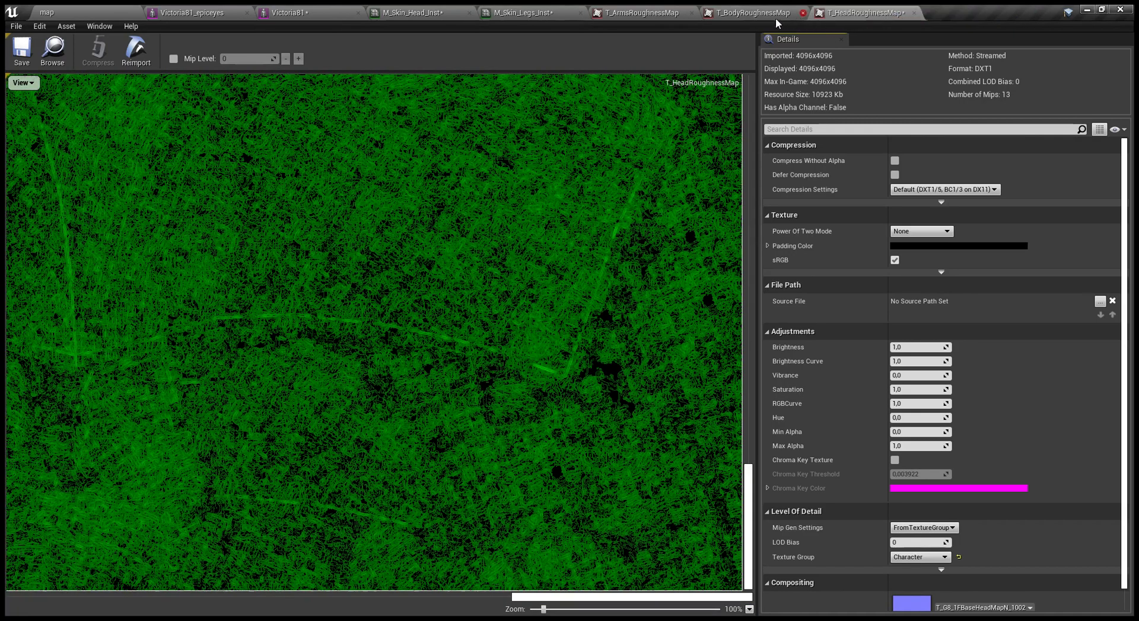
click(802, 12)
click(695, 13)
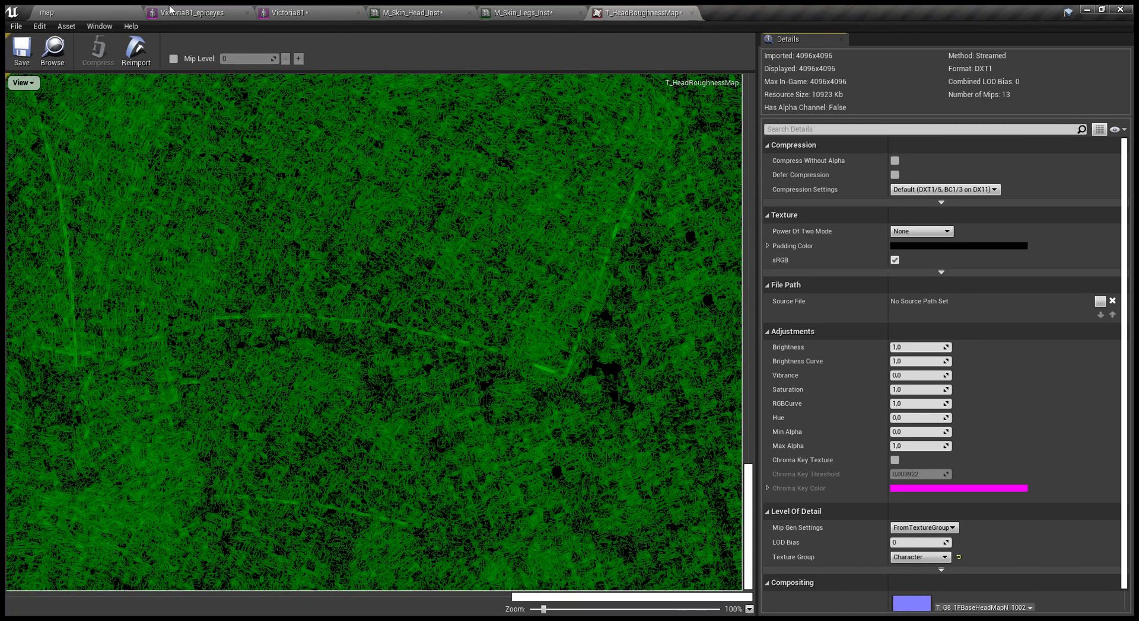
- Set the composite texture of T_HeadRoughnessMap to Victoria8_1_HeadNM_1002_00_Victoria81_epiceyes from the DazToUnreal Textures folder and save the texture
click(47, 12)
click(42, 315)
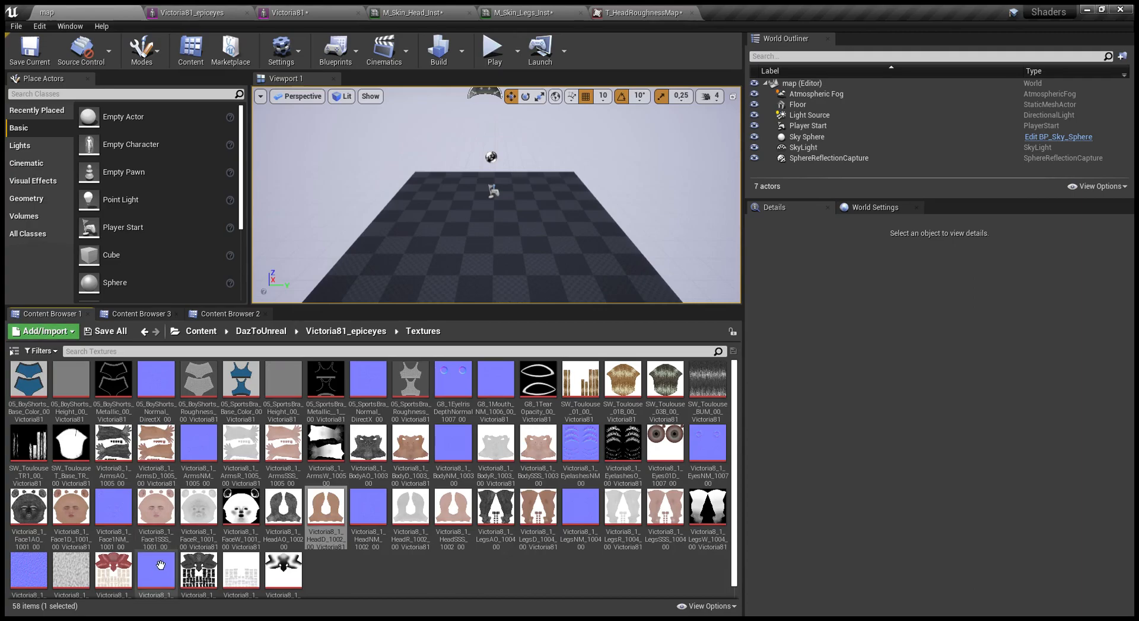
scroll(325, 578, down, 1)
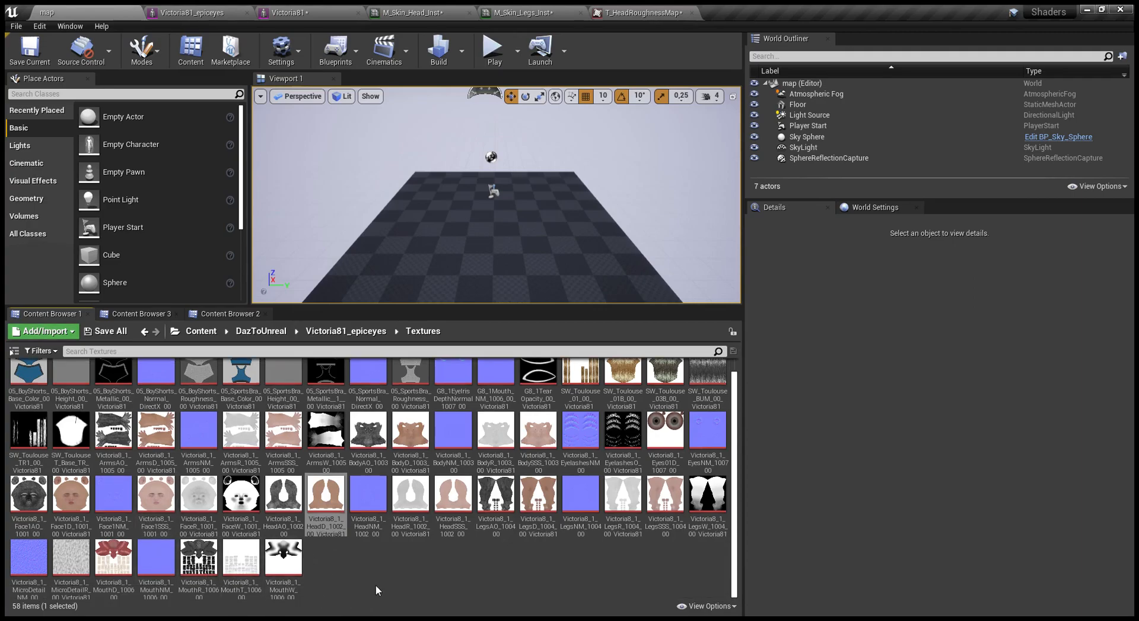
click(376, 525)
click(643, 13)
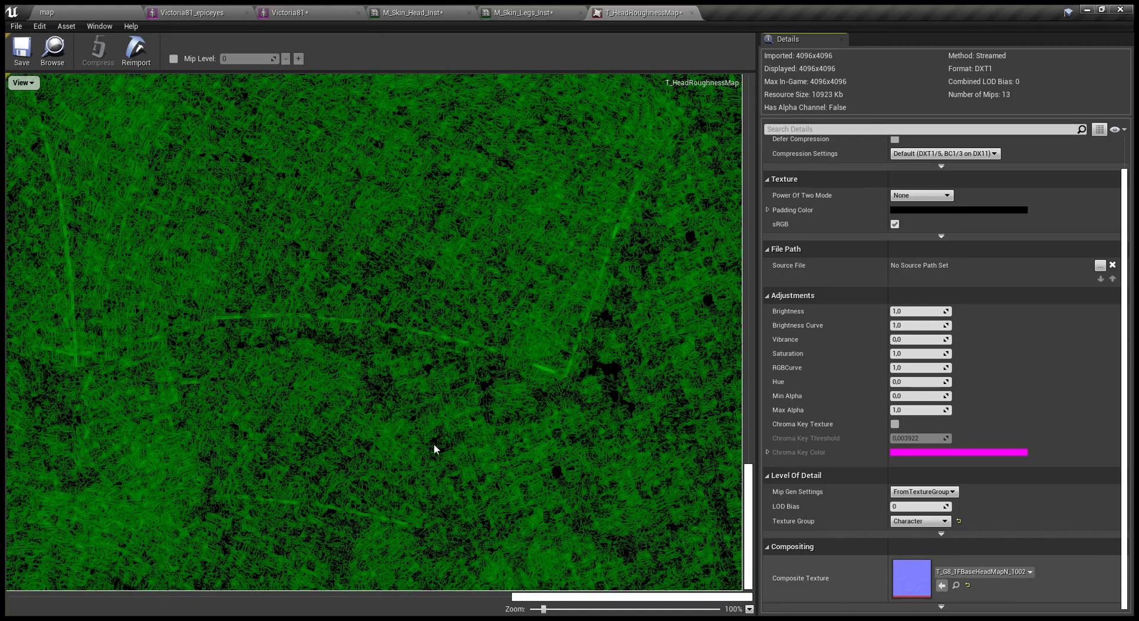
scroll(322, 368, down, 6)
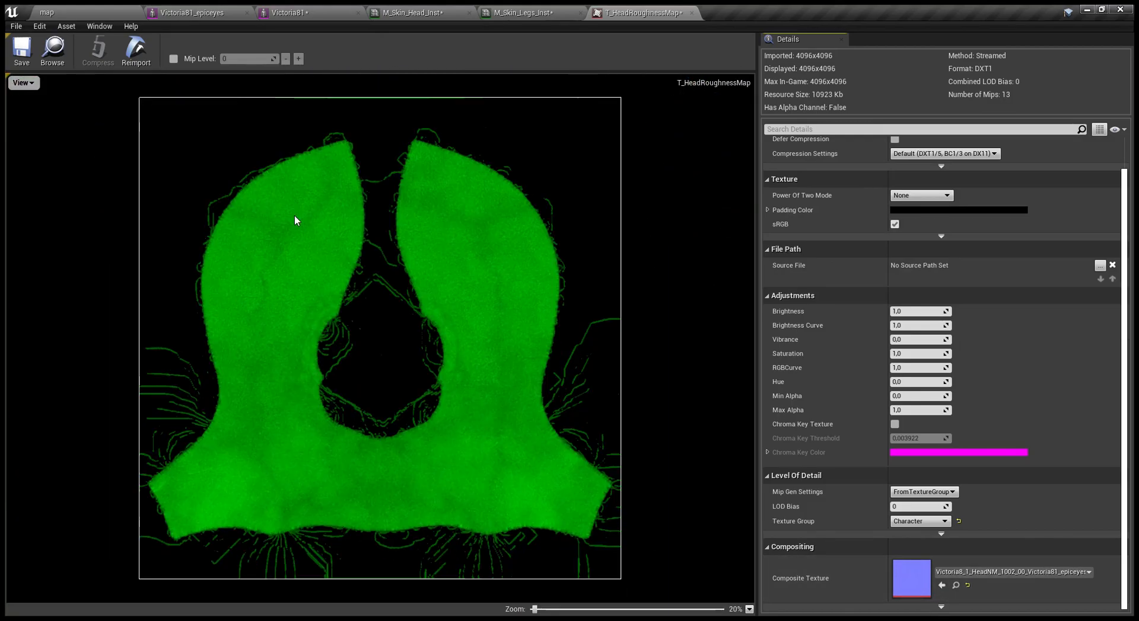
click(22, 50)
- Assign T_HeadRoughnessMap from the Victoria8_1 folder as the Roughness Texture of M_Skin_Head_Inst
click(113, 12)
click(591, 11)
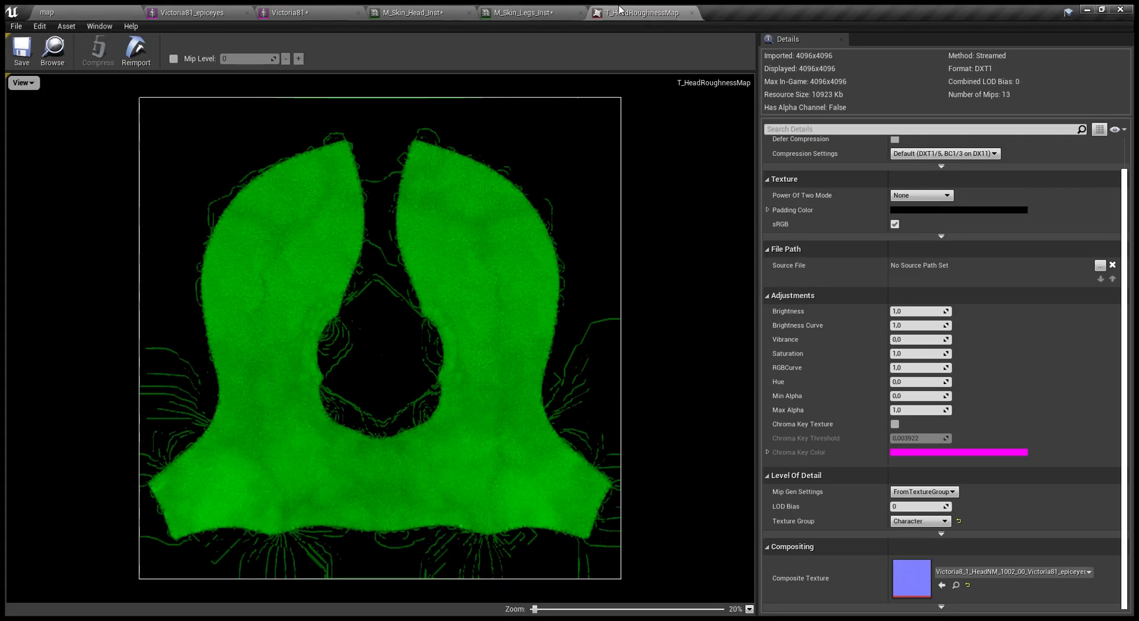
click(528, 10)
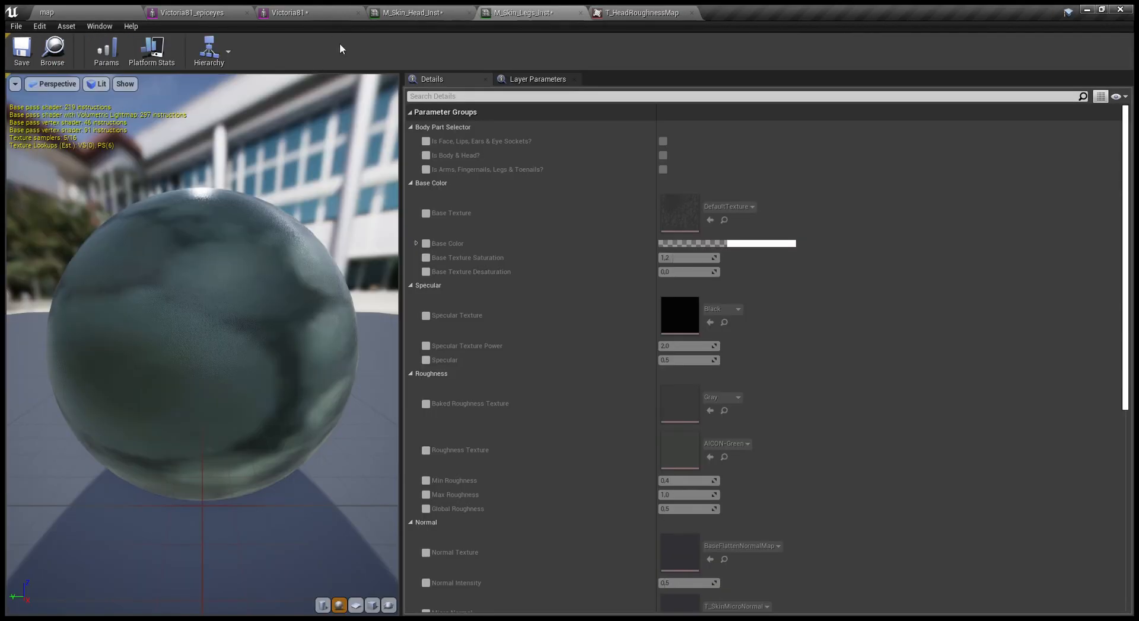
click(421, 12)
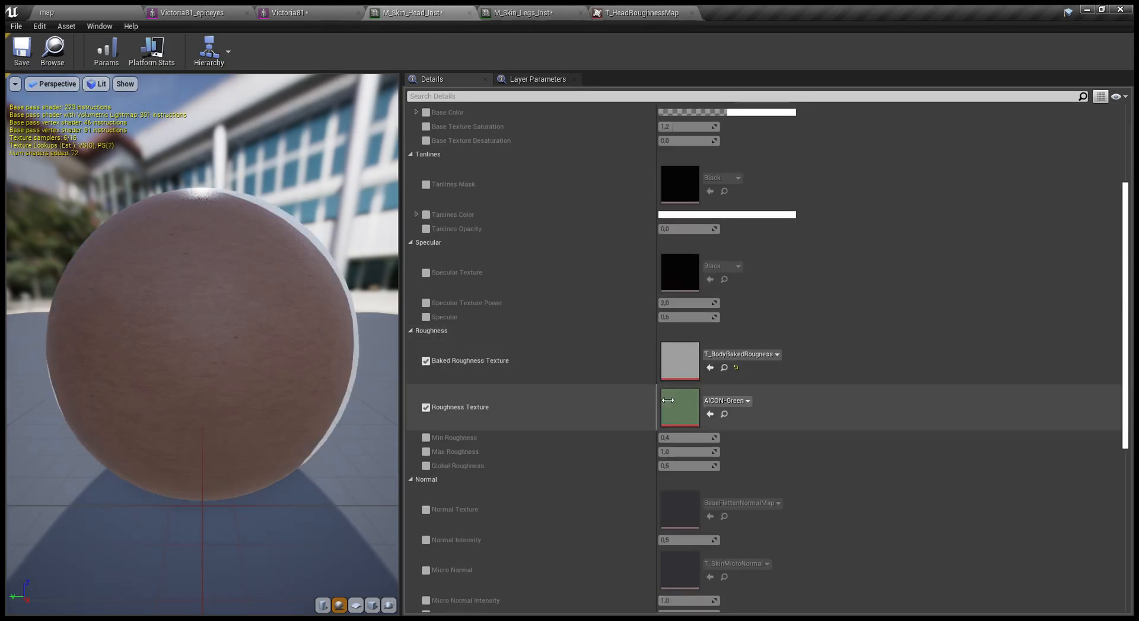
click(83, 10)
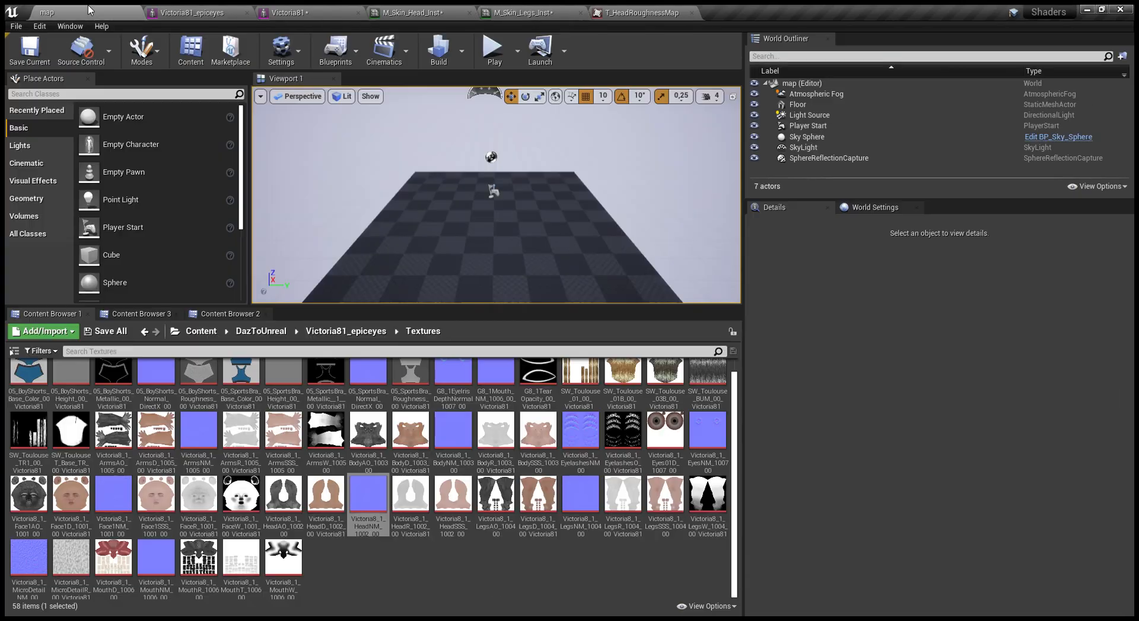
click(230, 314)
click(625, 406)
click(384, 10)
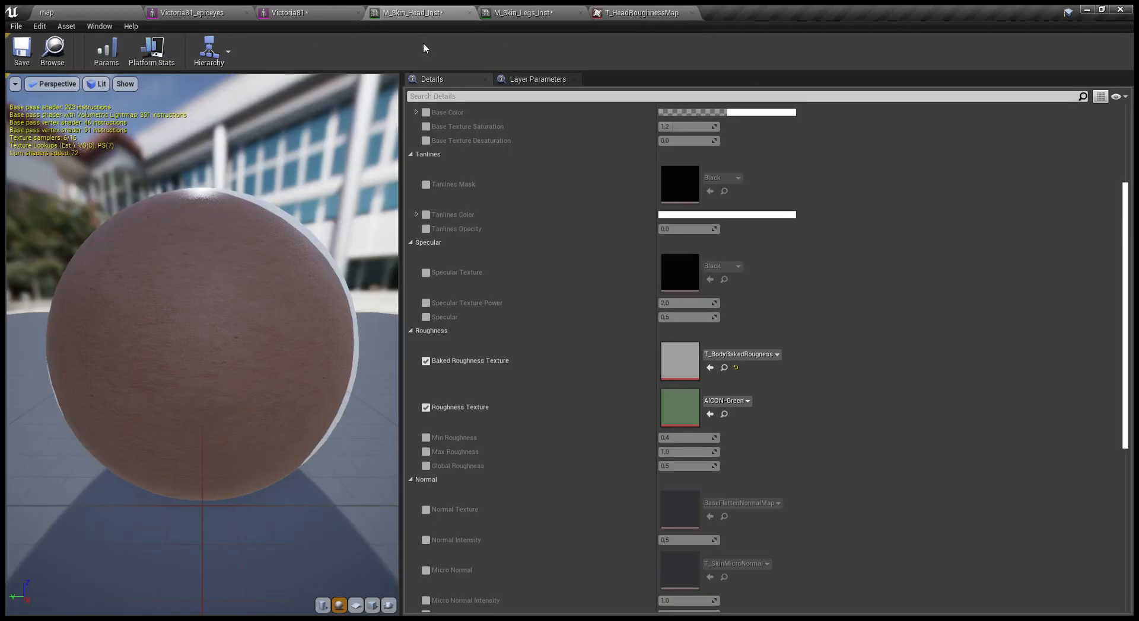
click(710, 414)
- Enable the Normal Texture in M_Skin_Head_Inst, assign Victoria8_1_HeadNM_1002_00_Victoria81_epiceyes to it, and save the instance
click(428, 398)
click(64, 10)
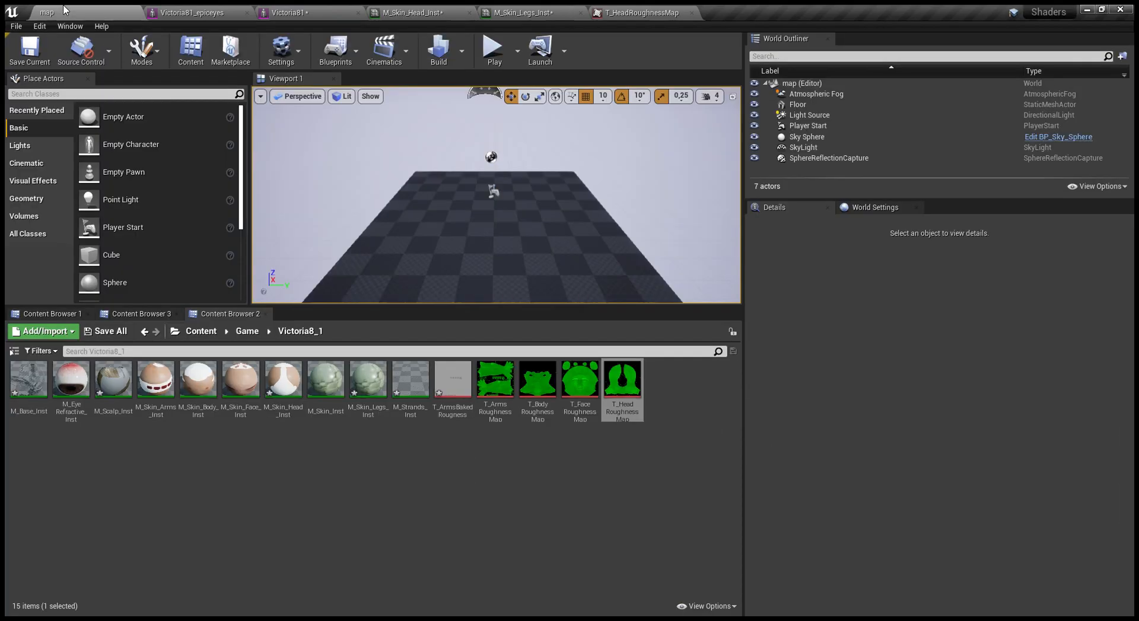
click(31, 319)
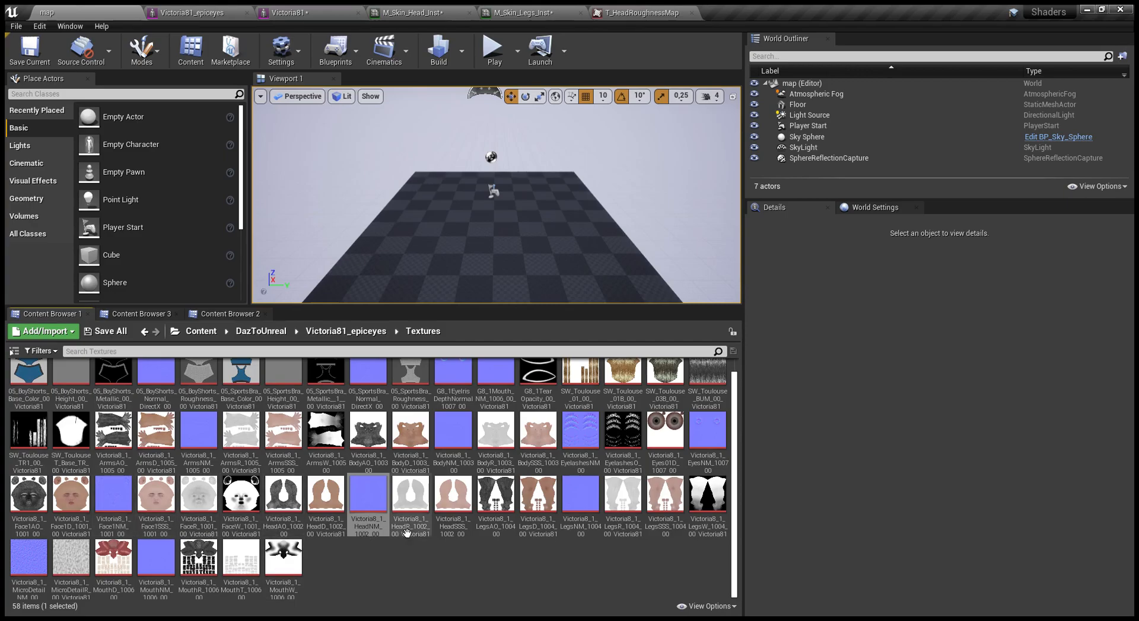
click(374, 520)
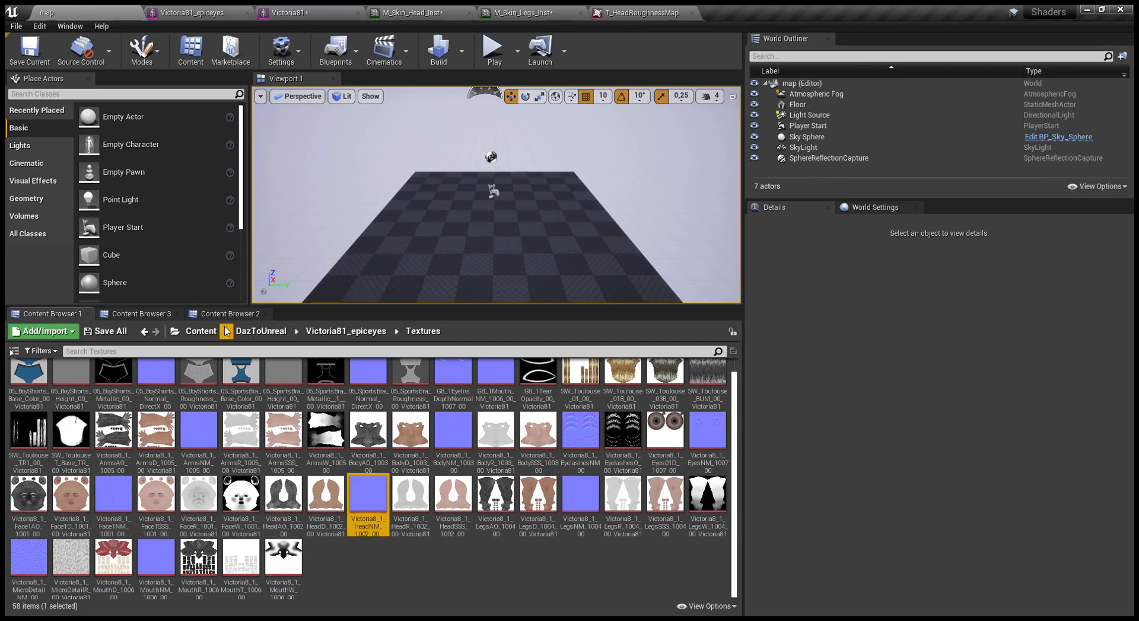
click(415, 12)
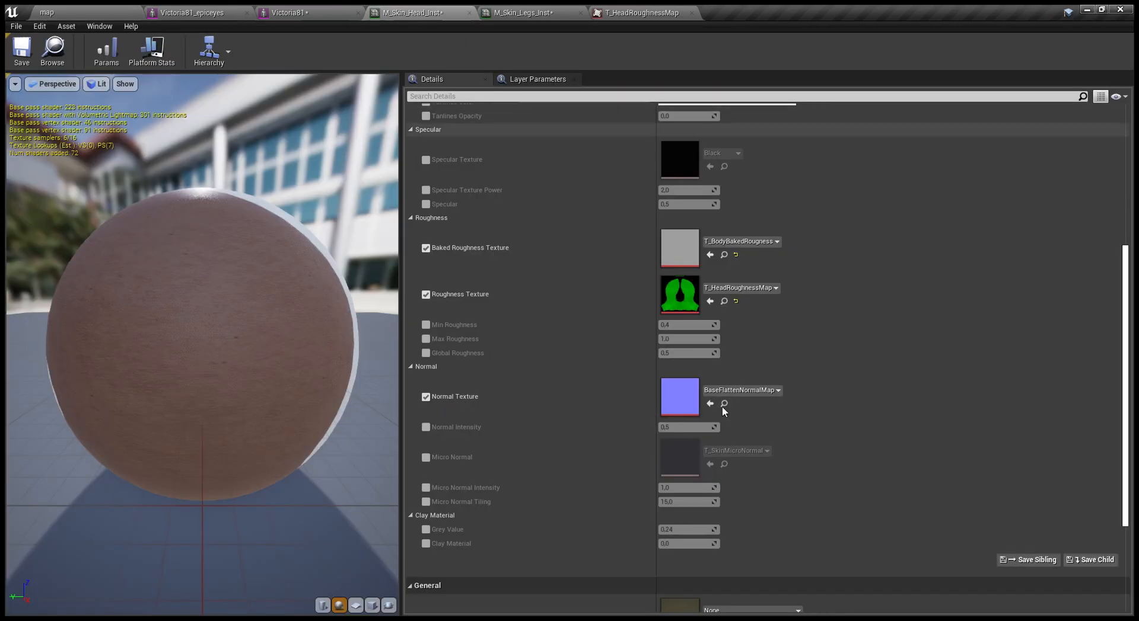
click(709, 406)
scroll(730, 492, down, 2)
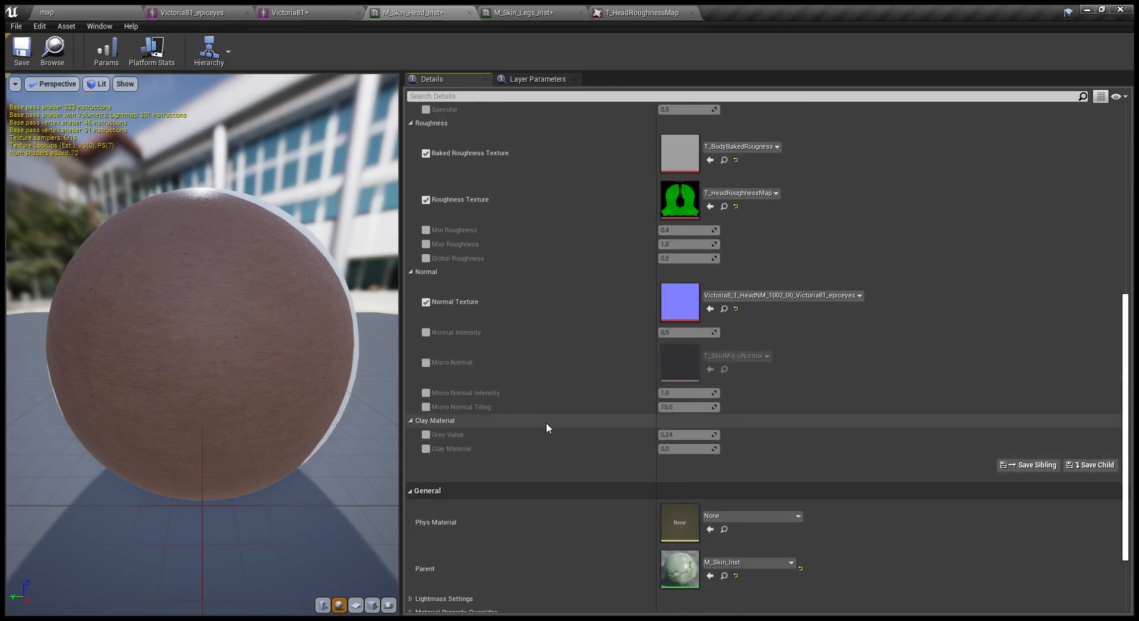
scroll(460, 448, down, 2)
scroll(459, 447, up, 10)
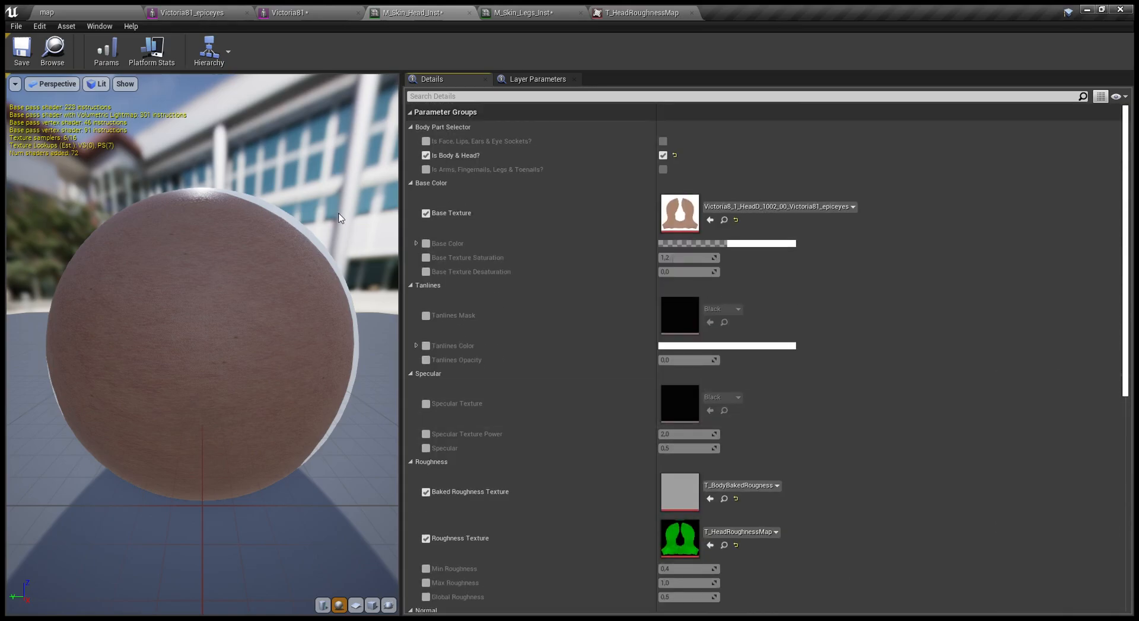
click(22, 50)
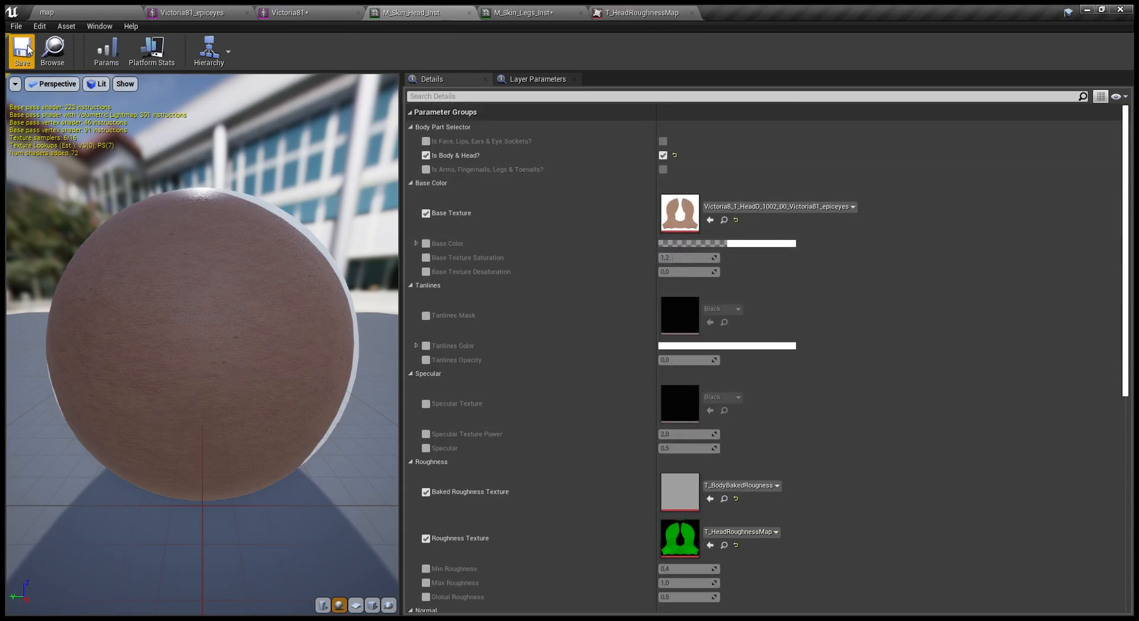
- Examine the face and neck skin of the original Victoria81 mesh for comparison, from close up and farther away
click(285, 13)
middle_drag(418, 354, 418, 196)
click(418, 354)
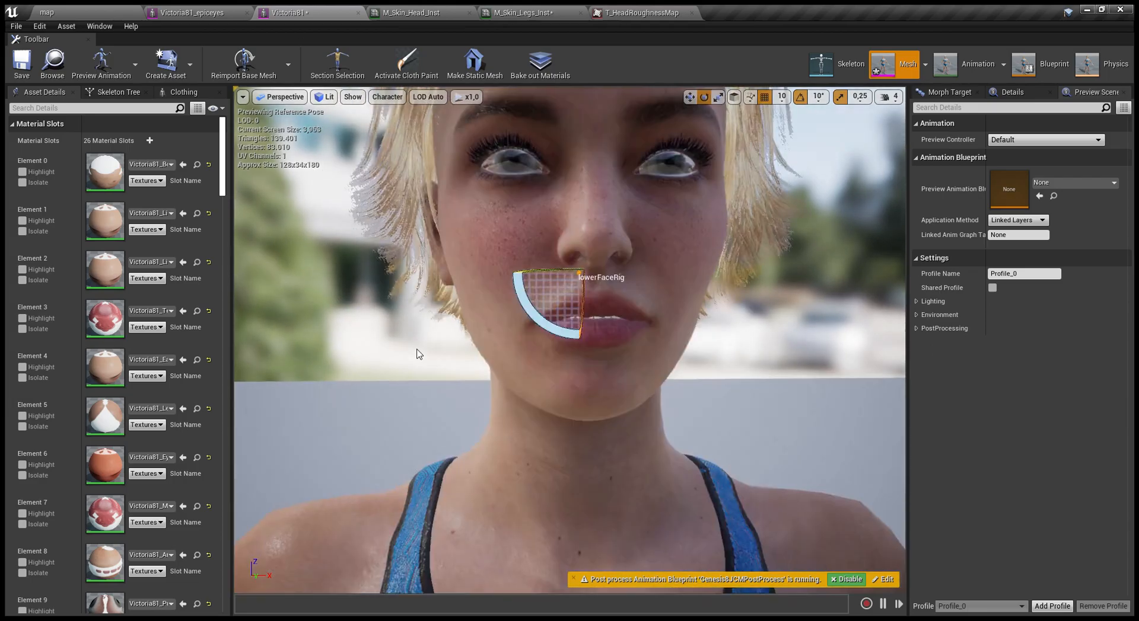
scroll(418, 355, down, 5)
scroll(418, 354, up, 8)
scroll(419, 354, down, 4)
scroll(418, 355, down, 2)
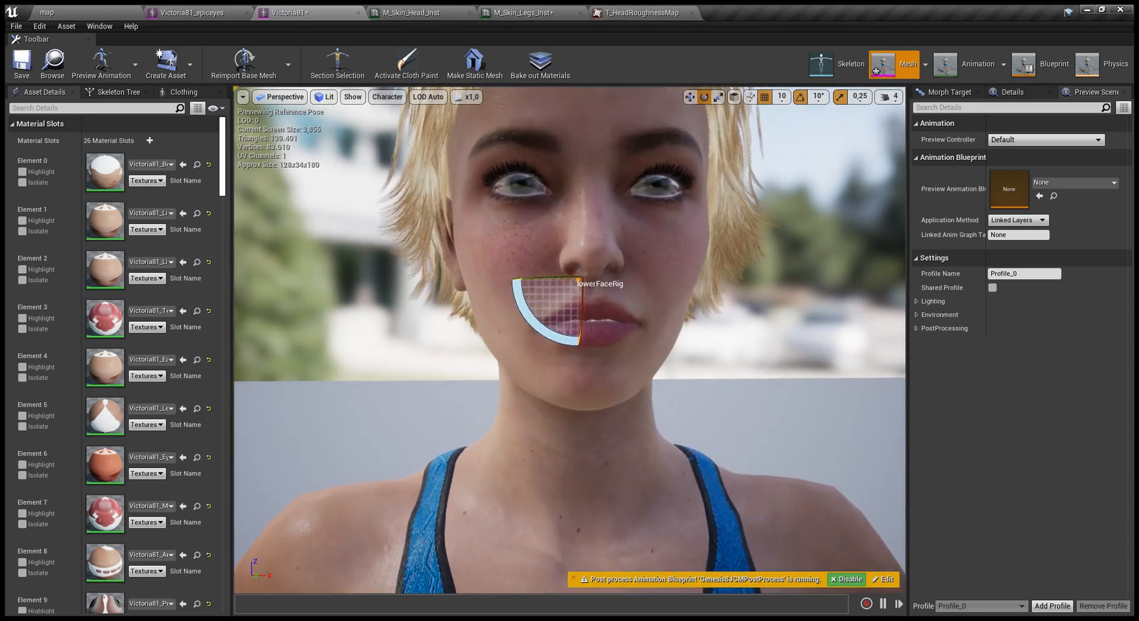
scroll(419, 354, up, 2)
scroll(418, 354, up, 3)
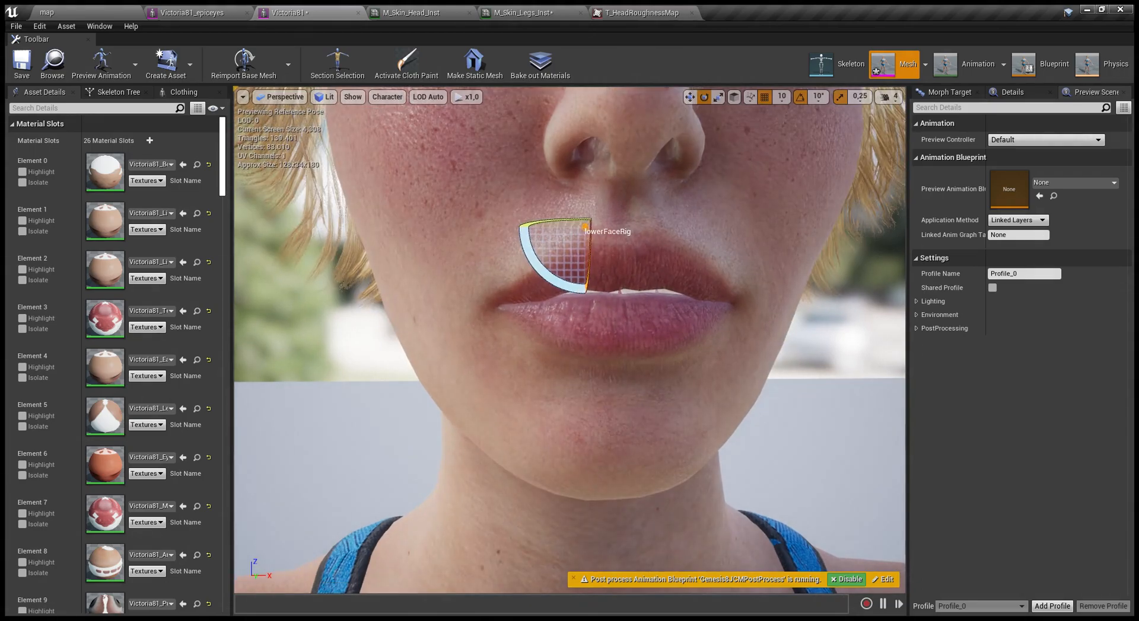
scroll(418, 354, up, 3)
scroll(418, 354, down, 3)
alt+right_drag(418, 354, 350, 355)
alt+drag(417, 352, 448, 355)
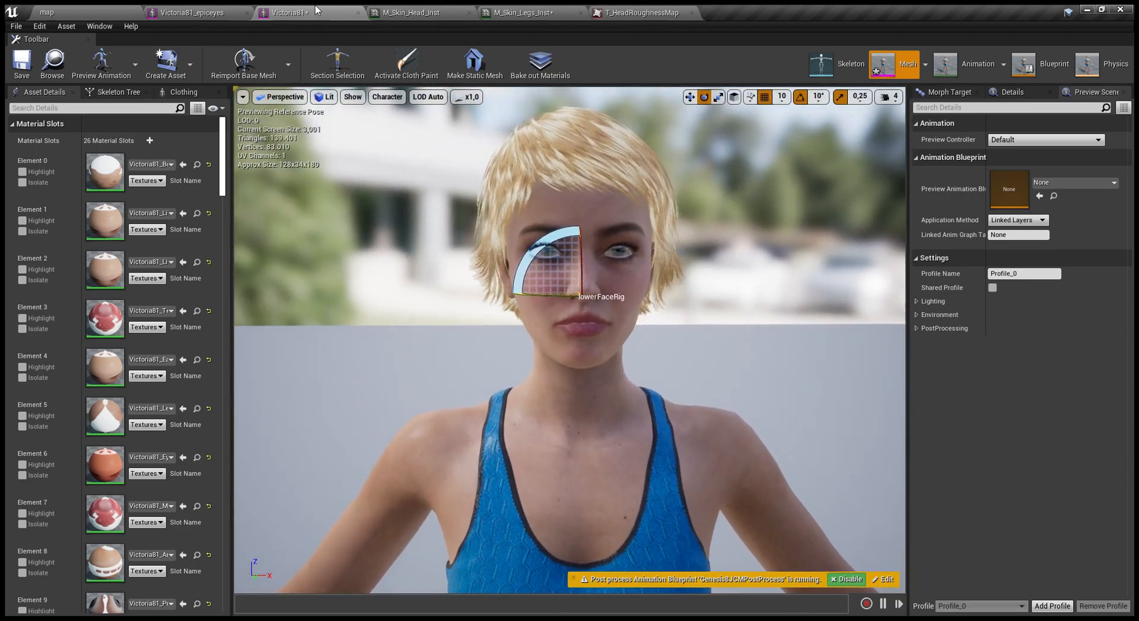
- Examine the head, upper body and legs of the Victoria81_epiceyes mesh with its skin material instances
click(241, 10)
alt+right_drag(666, 365, 605, 365)
click(675, 360)
alt+right_drag(675, 360, 587, 360)
middle_drag(675, 360, 637, 399)
scroll(675, 360, up, 4)
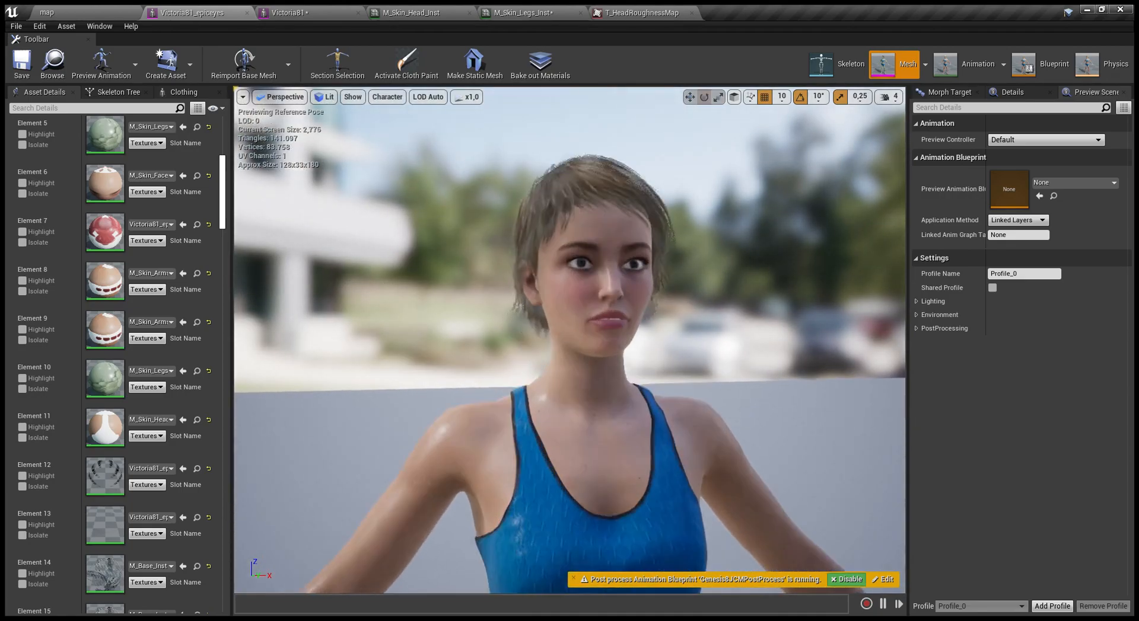
alt+right_drag(675, 361, 587, 361)
middle_drag(664, 362, 666, 588)
alt+right_drag(666, 365, 617, 291)
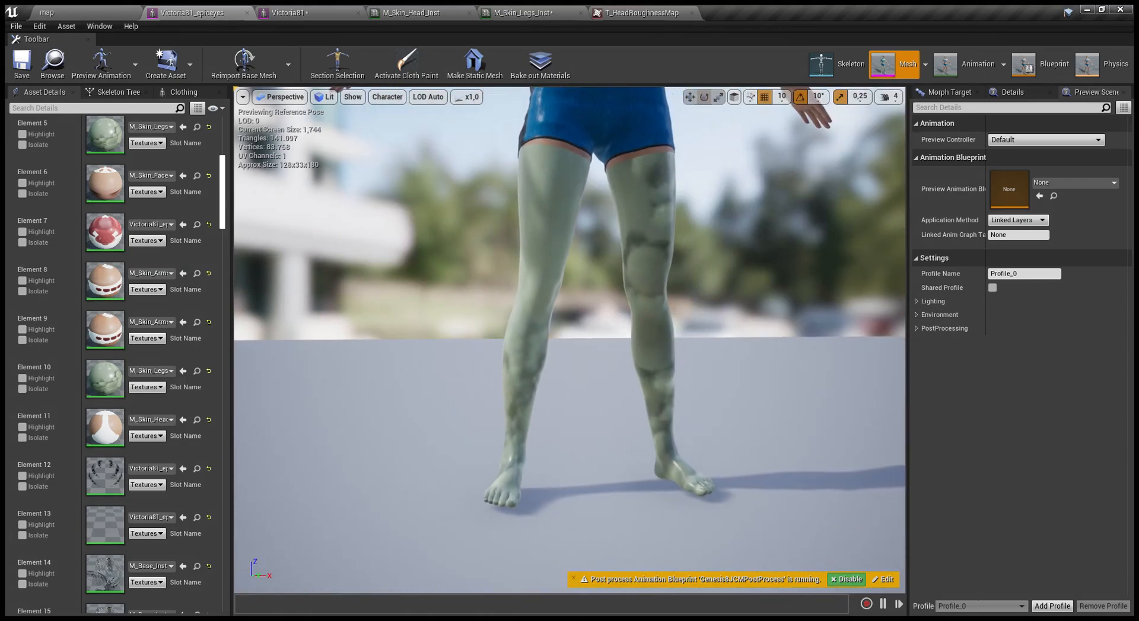
- Close M_Skin_Head_Inst and turn on "Is Arms, Fingernails, Legs & Toenails?" in M_Skin_Legs_Inst
click(444, 10)
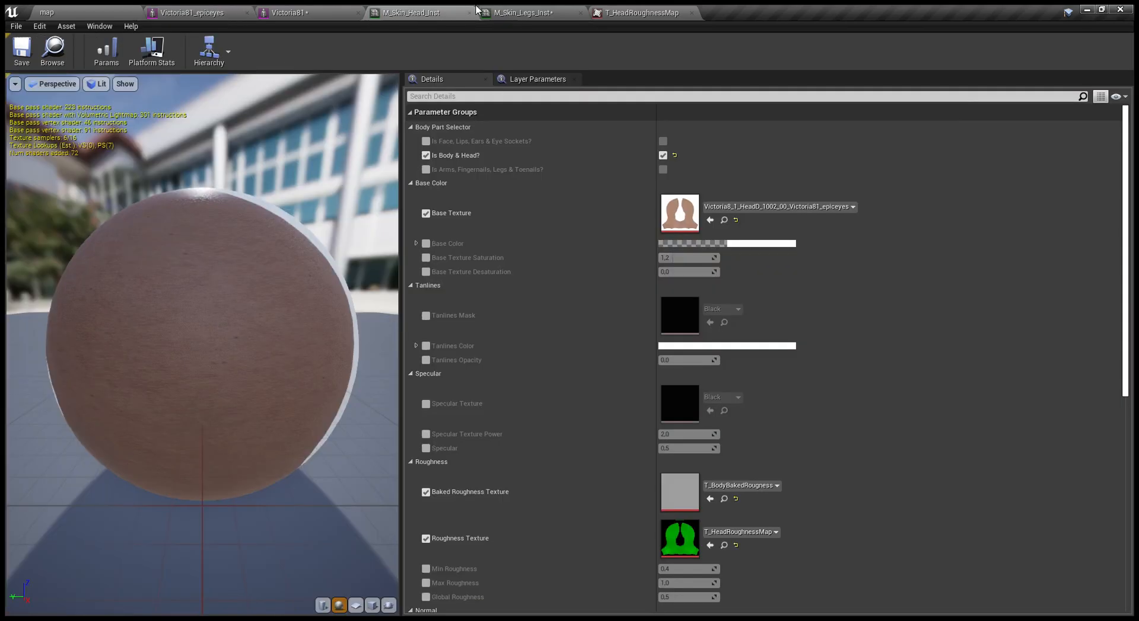
click(468, 14)
click(415, 12)
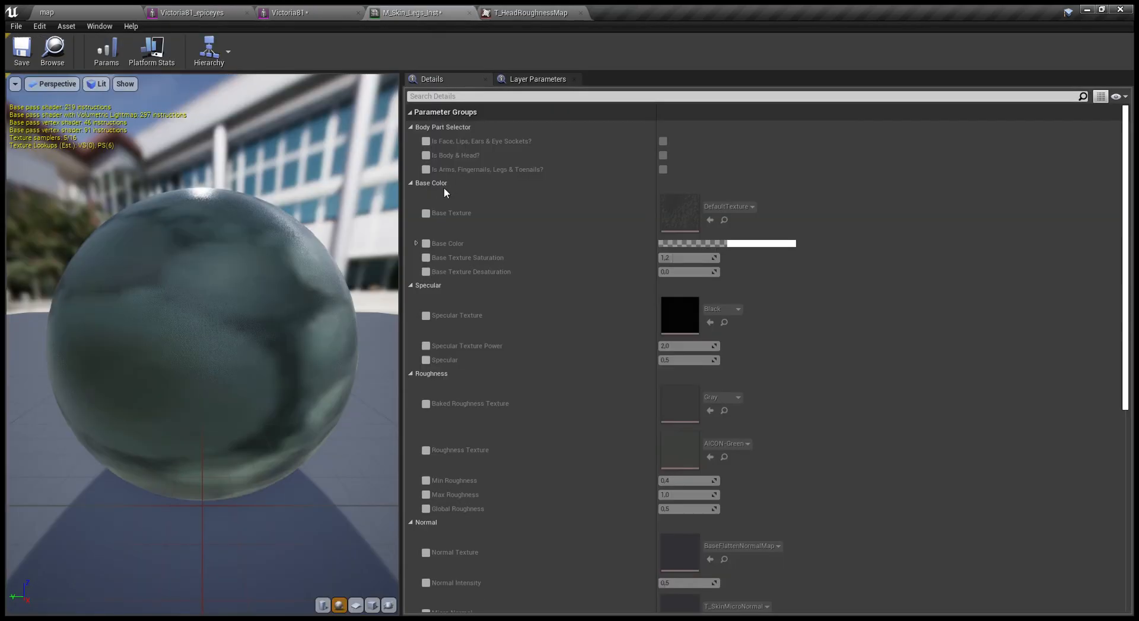
click(663, 170)
- Enable the Base Texture in M_Skin_Legs_Inst and assign Victoria8_1_LegsD_1004_00_Victoria81_epiceyes from the DazToUnreal Textures folder
click(47, 12)
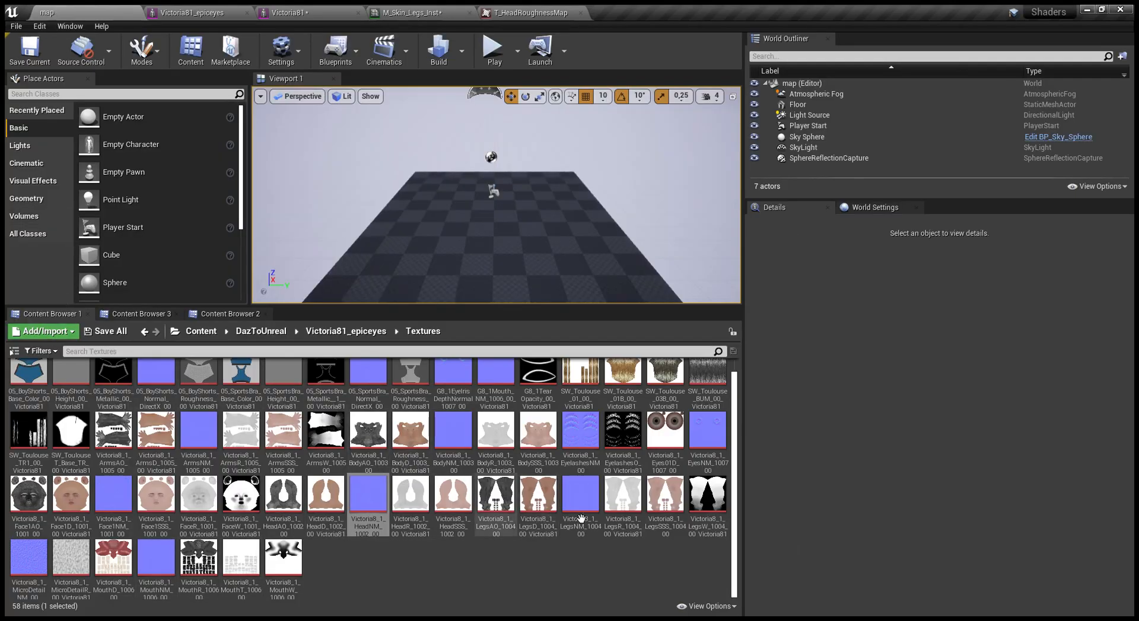
click(538, 495)
click(415, 12)
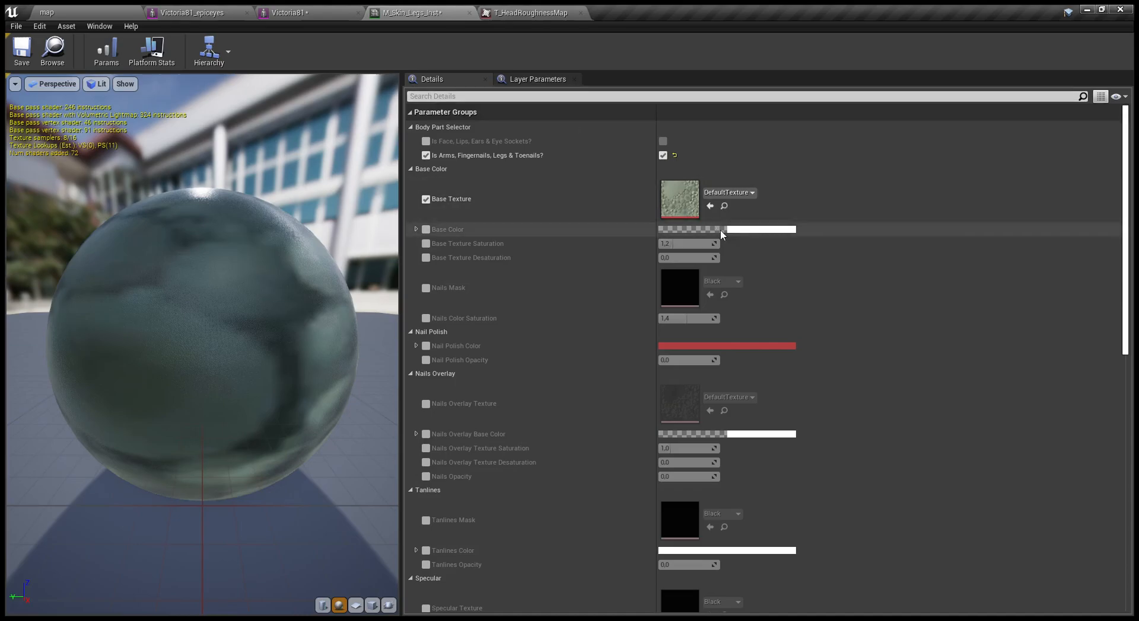
click(709, 206)
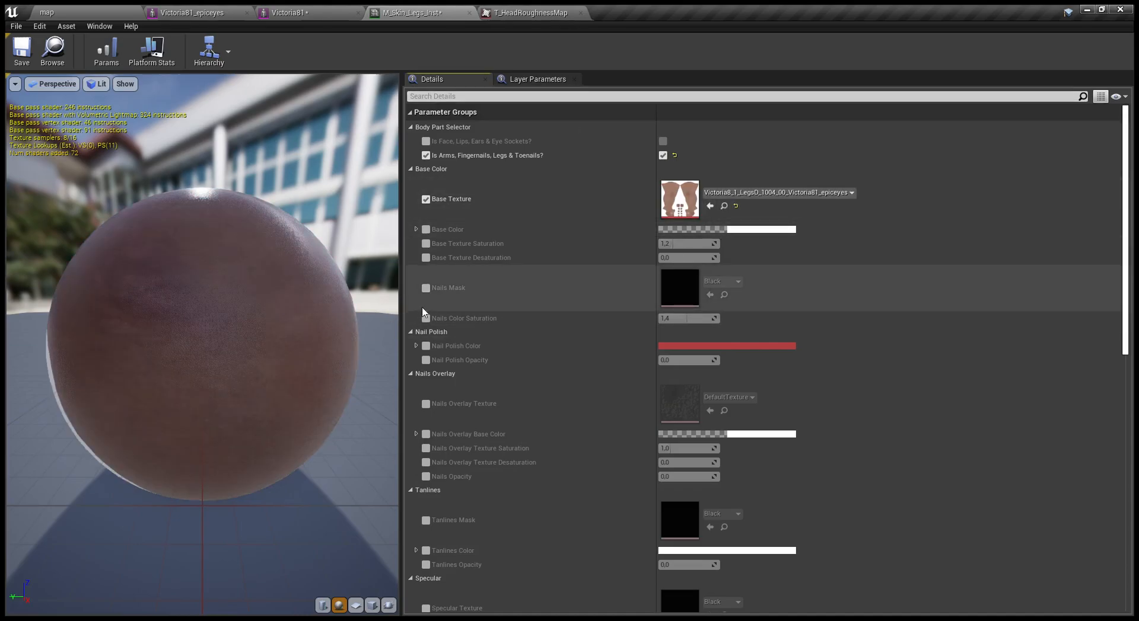
- Enable the Nails Mask in M_Skin_Legs_Inst and assign T_ToenailsMask from the Genesis8_1 Female textures
click(425, 288)
click(62, 10)
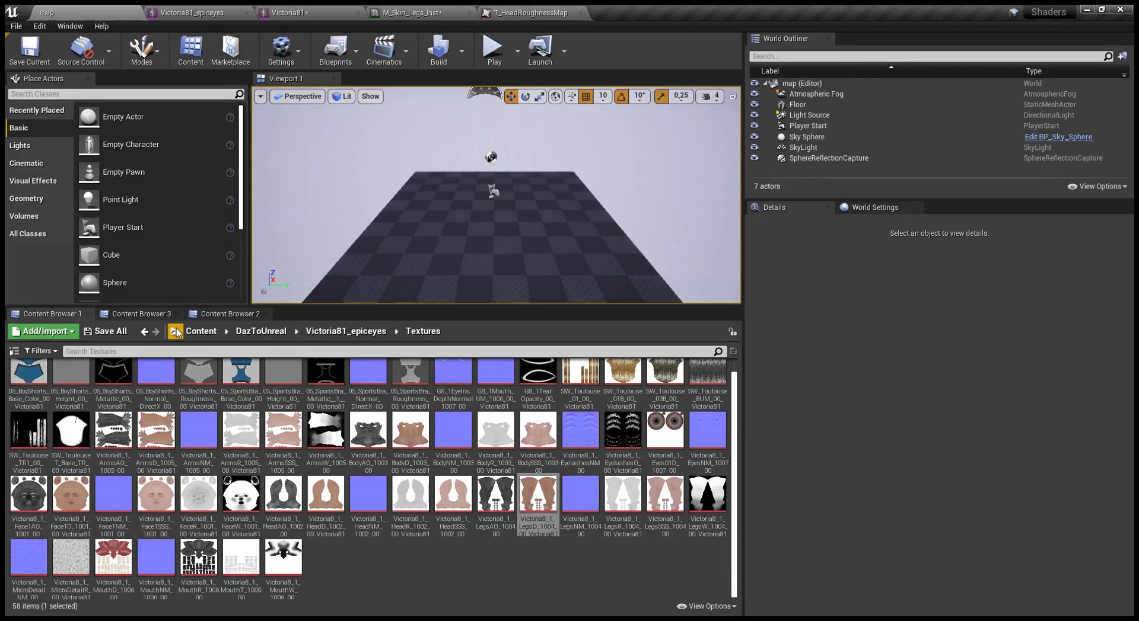
click(126, 314)
click(523, 497)
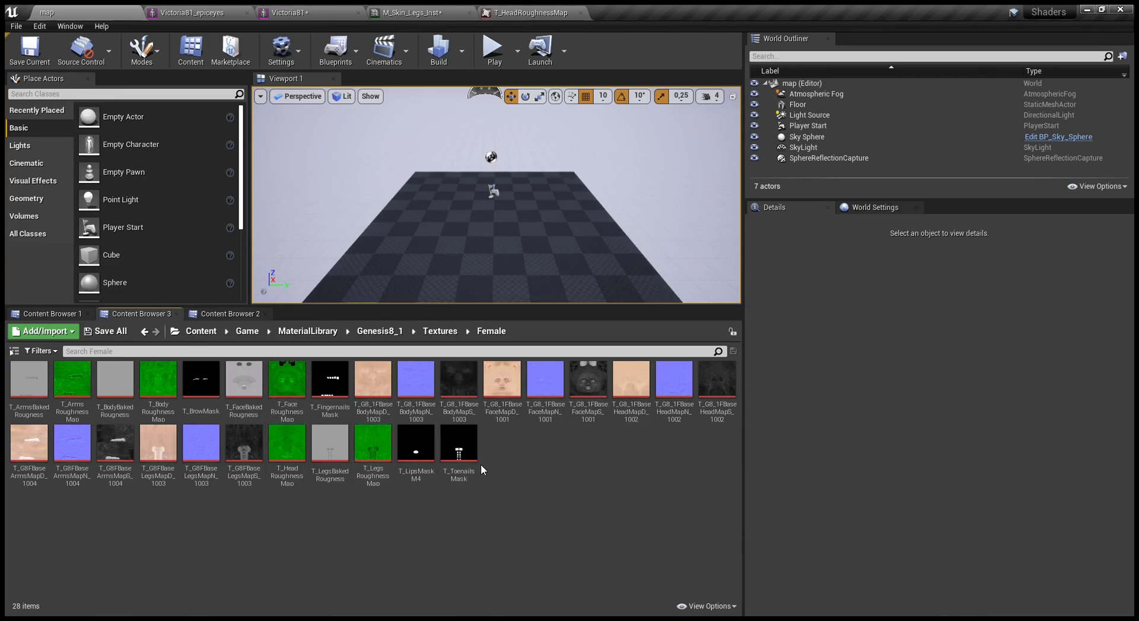
click(499, 10)
click(439, 9)
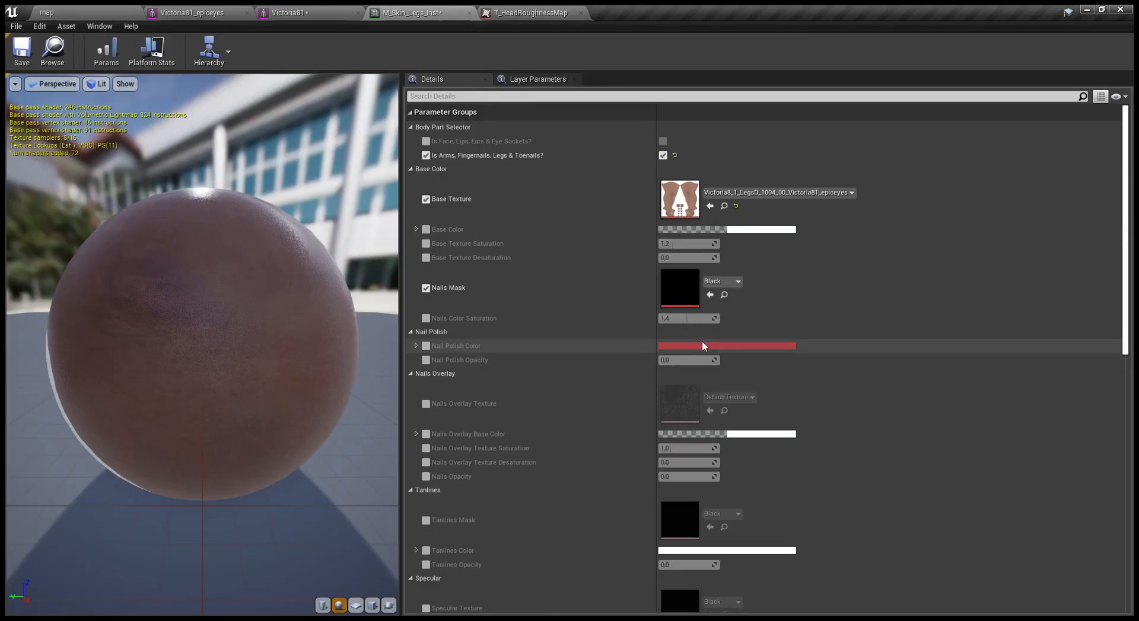
click(710, 300)
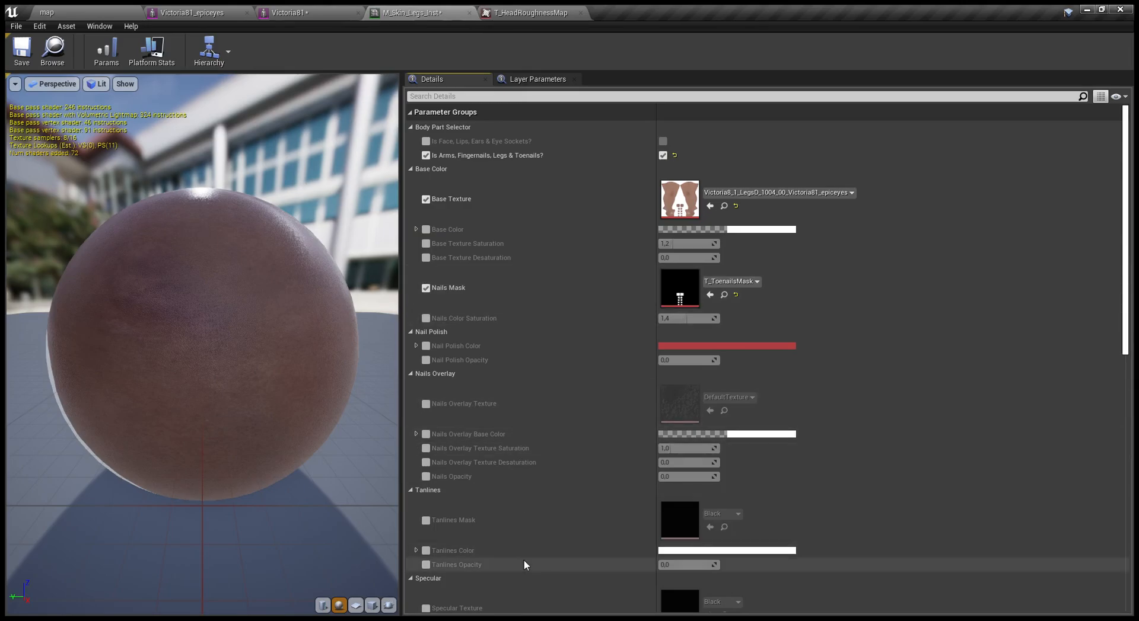
- Enable the Baked Roughness Texture in M_Skin_Legs_Inst and assign T_LegsBakedRougness from the Genesis8_1 Female textures
scroll(563, 445, down, 3)
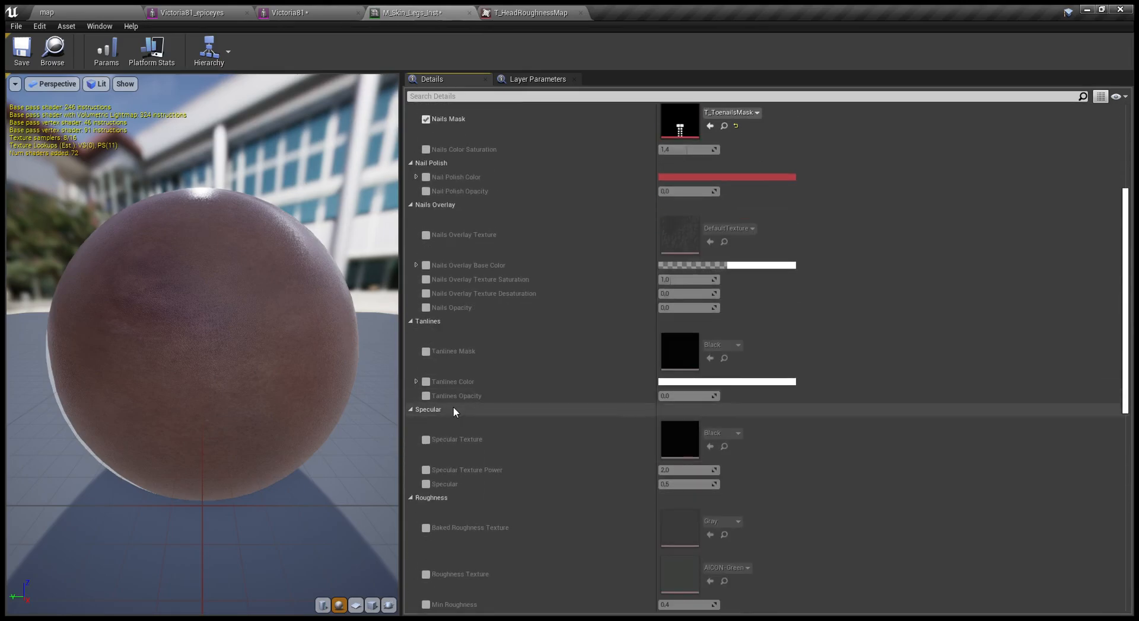
scroll(455, 402, down, 3)
click(426, 357)
click(124, 11)
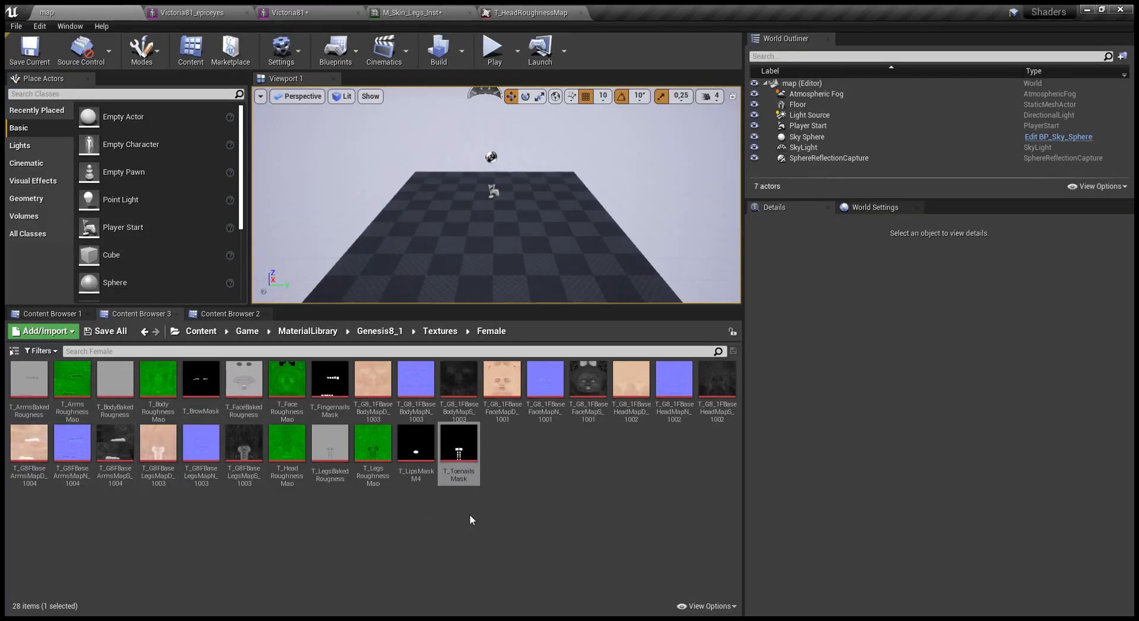
click(342, 475)
click(516, 12)
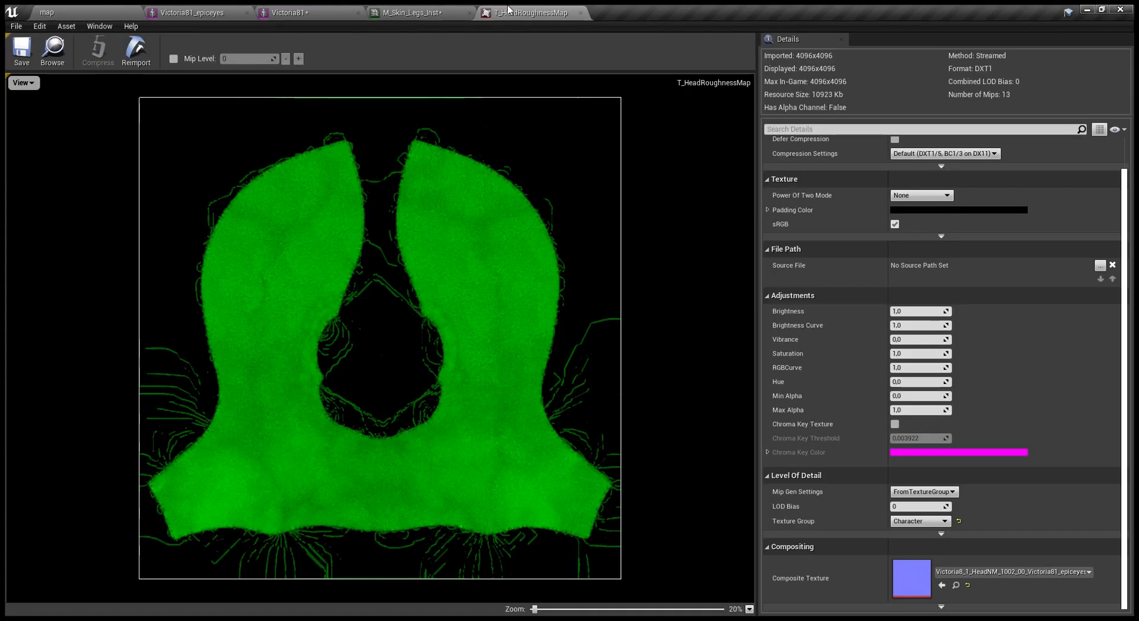
click(423, 10)
click(710, 365)
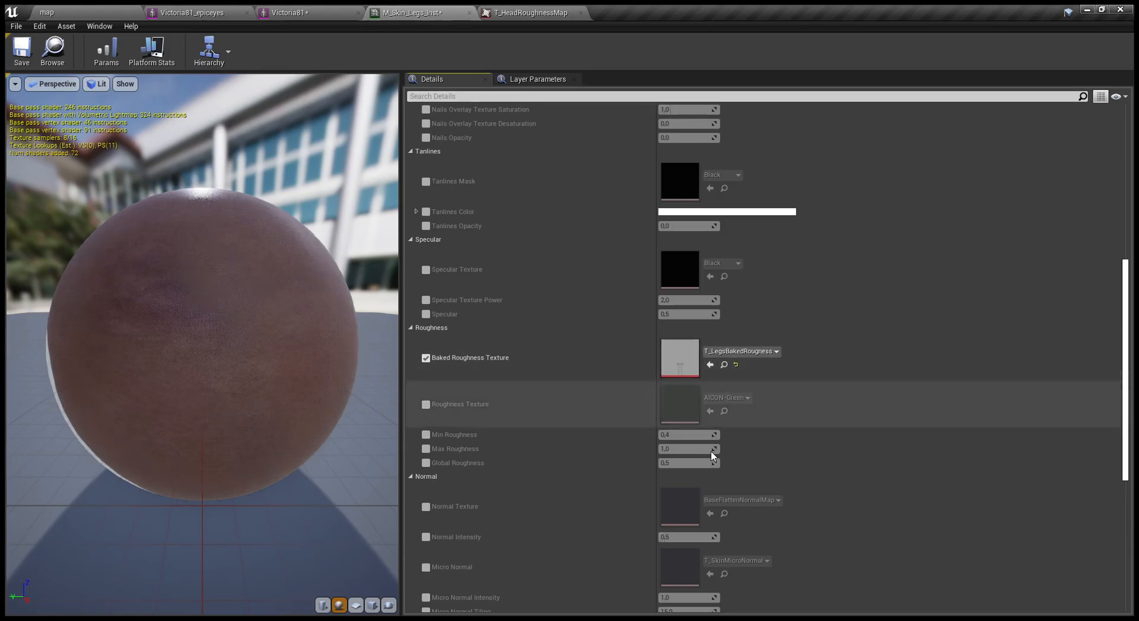
- Enable the Roughness Texture in M_Skin_Legs_Inst, and copy T_LegsRoughnessMap from the Genesis8_1 Female textures into Victoria8_1 and open the copy
click(425, 405)
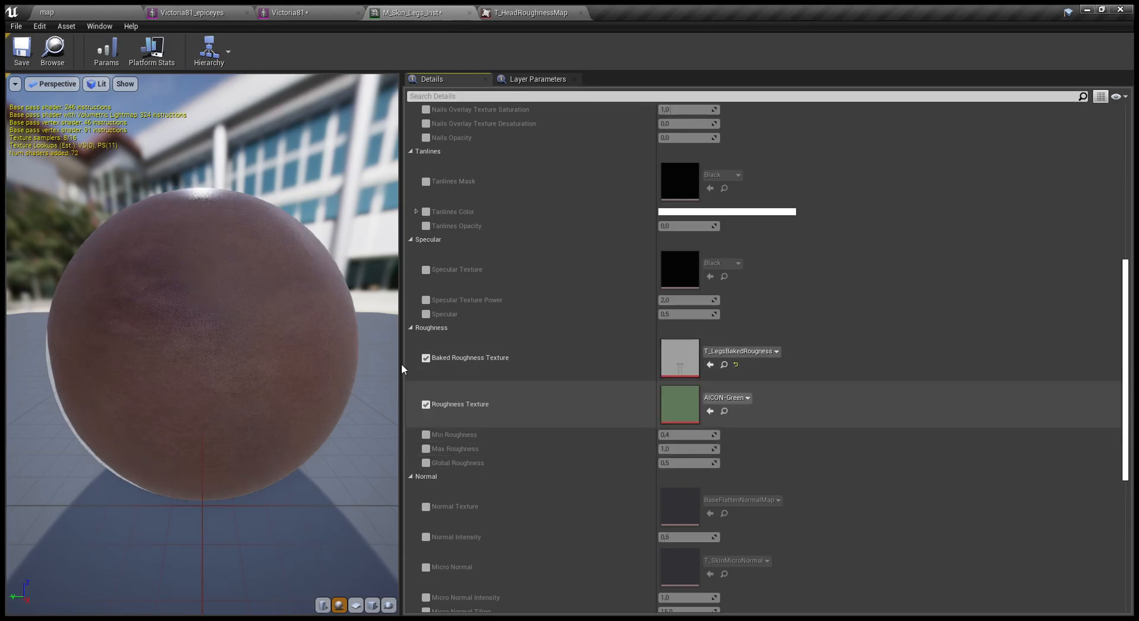
click(61, 9)
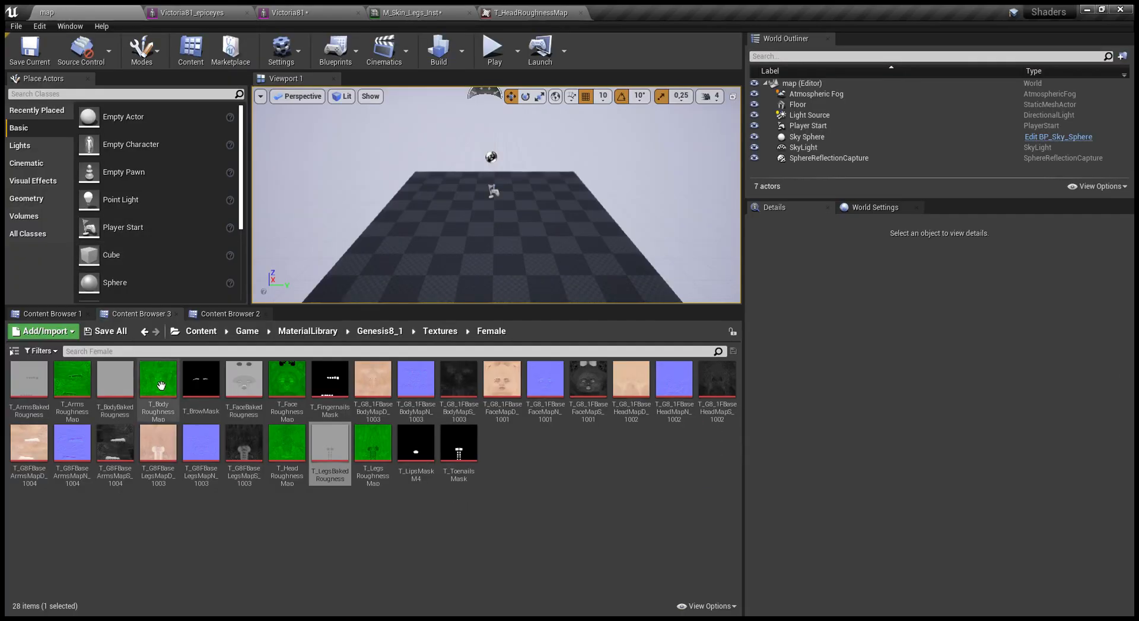
click(389, 457)
click(220, 314)
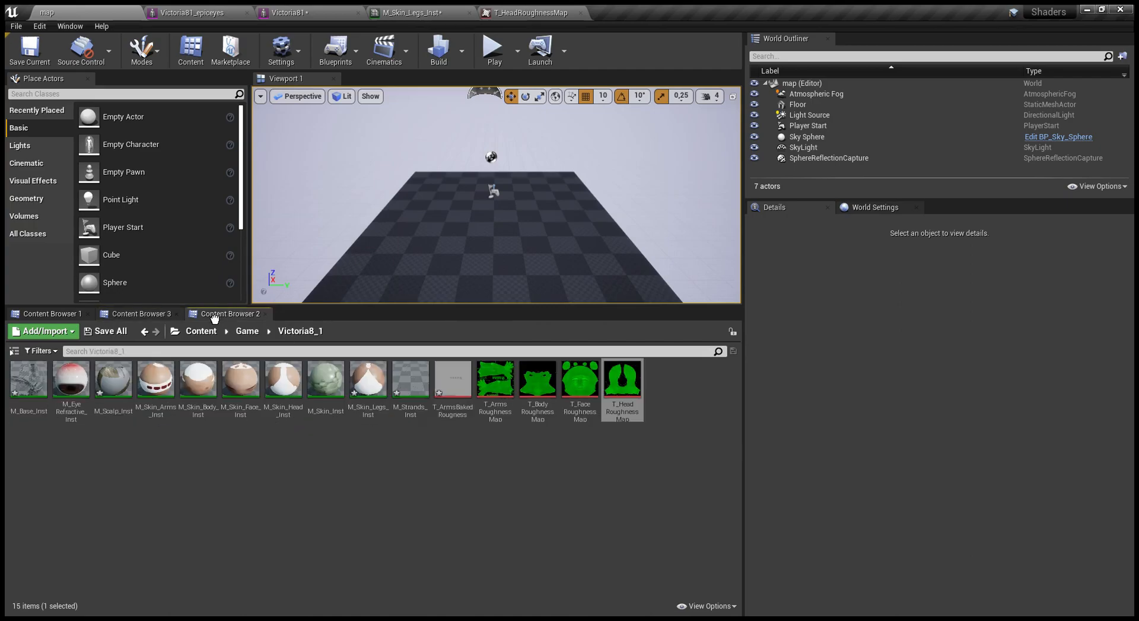
click(700, 418)
double_click(668, 394)
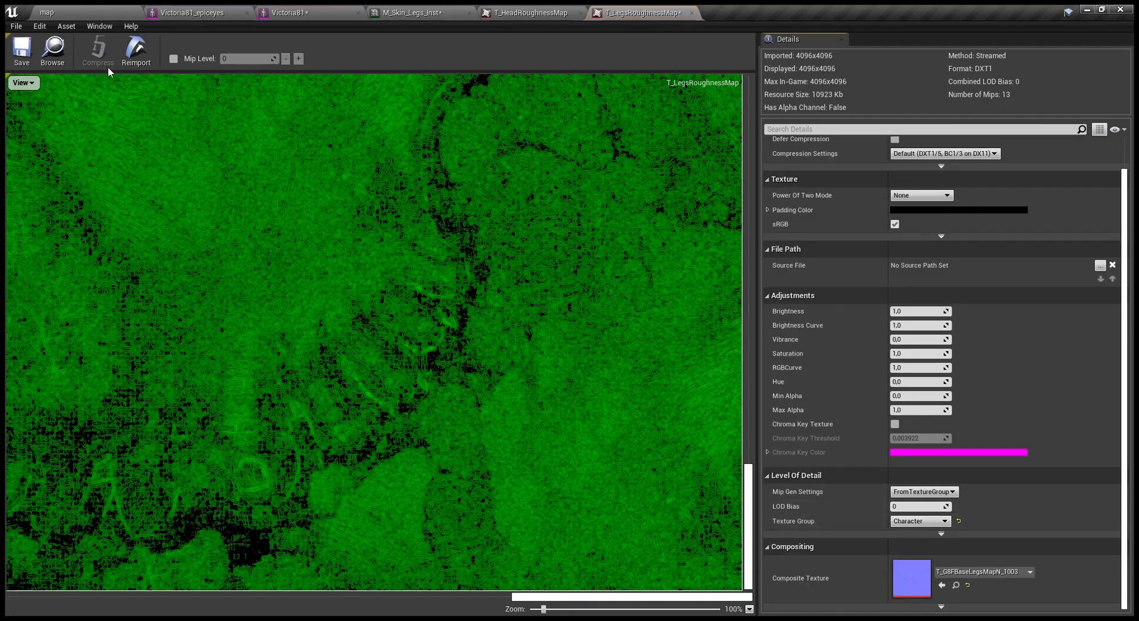
- Set the Composite Texture of T_LegsRoughnessMap to Victoria8_1_LegsNM_1004_00_Victoria81_epiceyes from the DazToUnreal Textures folder and save the texture
click(77, 12)
click(45, 319)
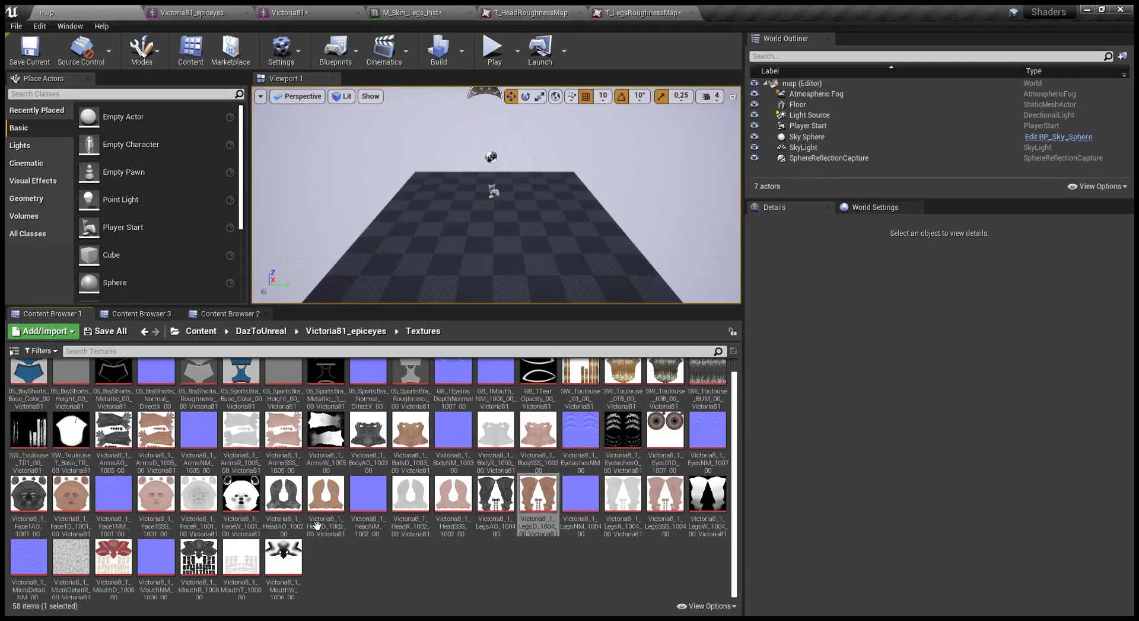
drag(593, 539, 964, 586)
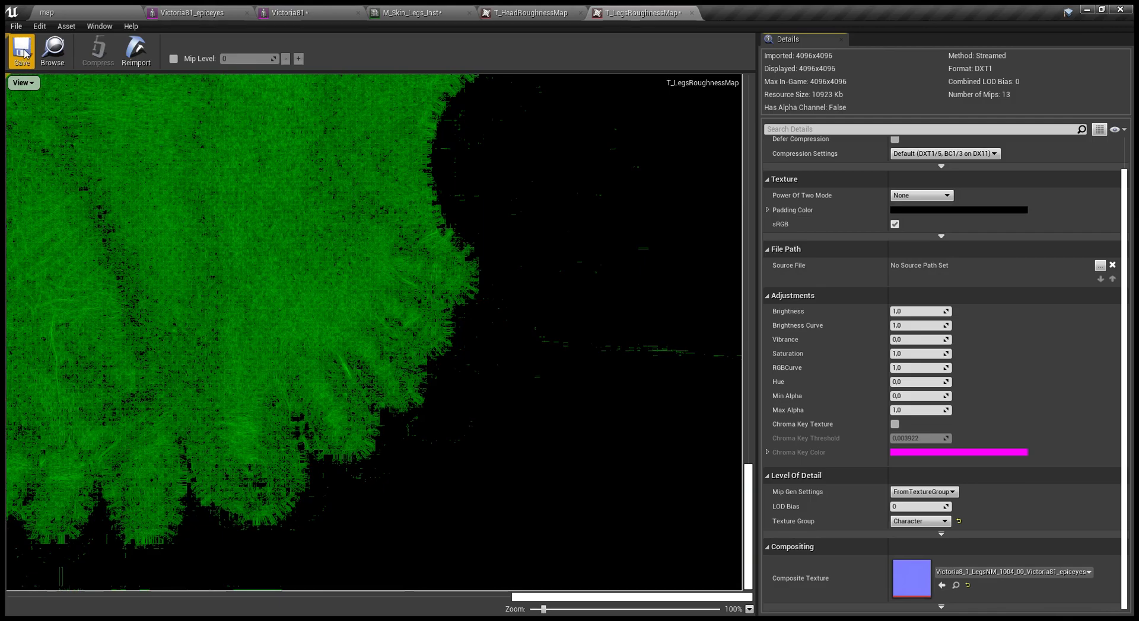
click(22, 51)
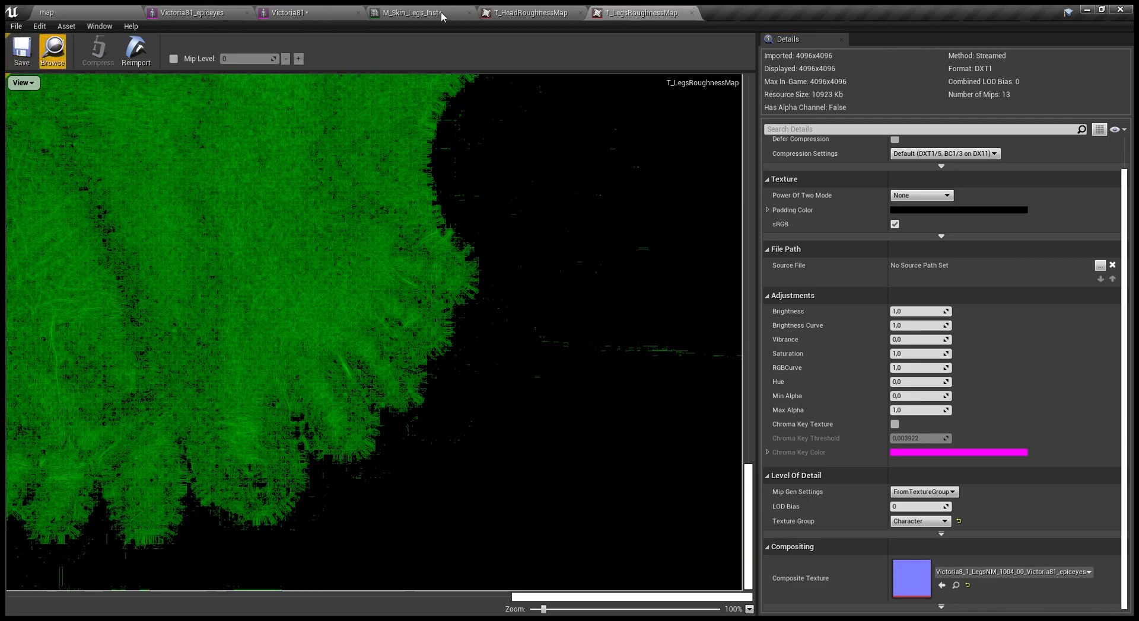
- Assign the Victoria8_1 folder's T_LegsRoughnessMap as the Roughness Texture in M_Skin_Legs_Inst
click(503, 11)
click(410, 9)
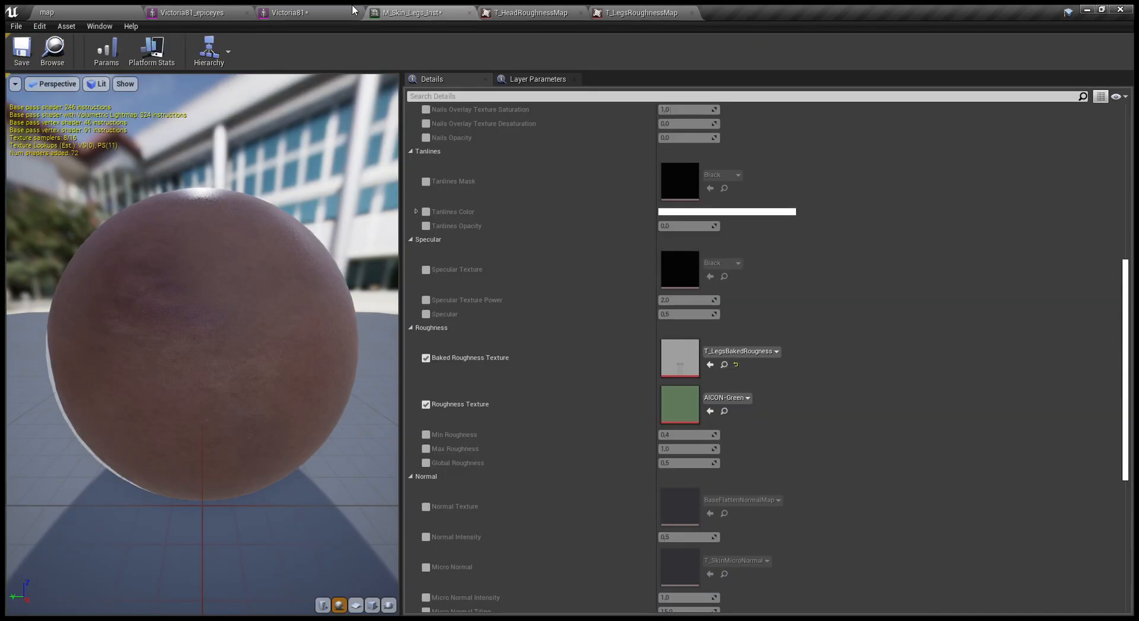
click(75, 12)
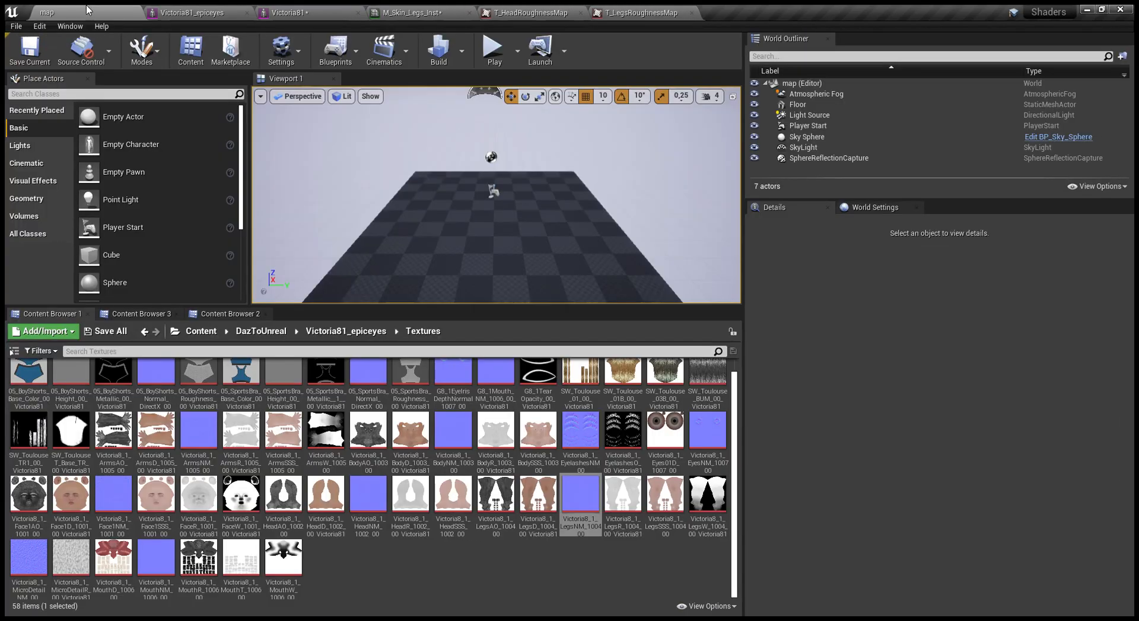
click(231, 314)
double_click(666, 385)
click(344, 12)
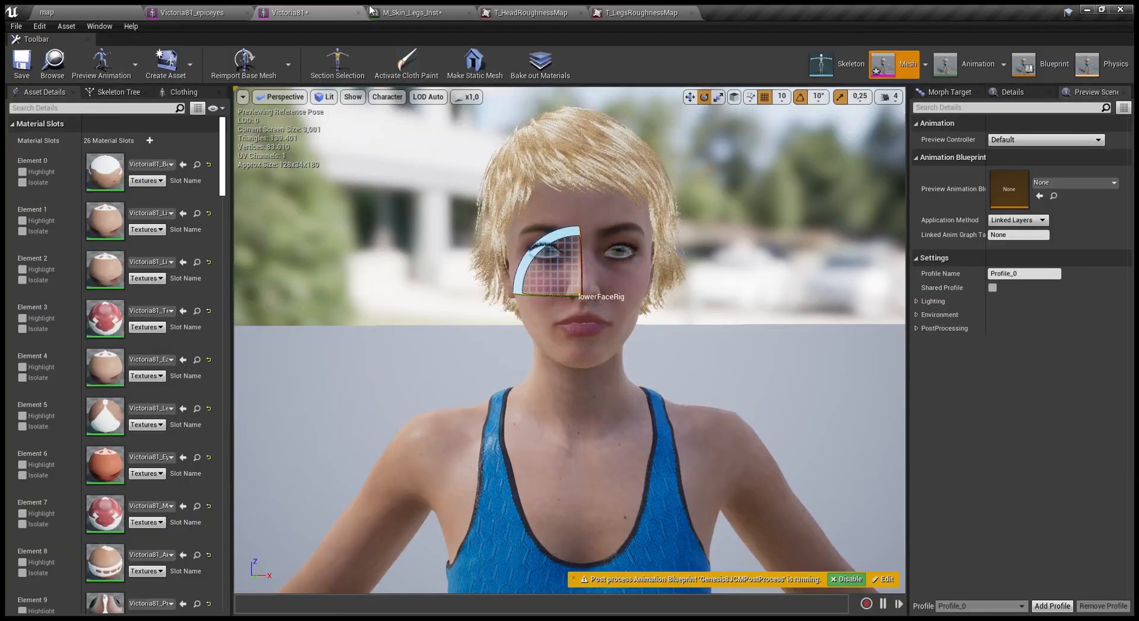
click(372, 11)
click(710, 412)
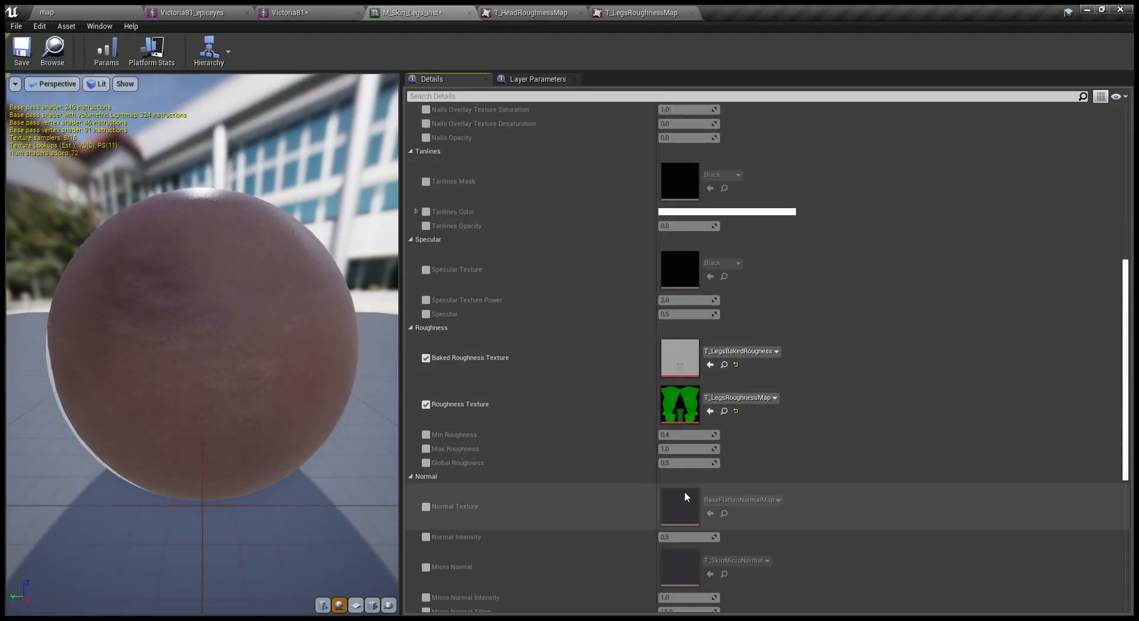
- Enable the Normal Texture in M_Skin_Legs_Inst, assign Victoria8_1_LegsNM_1004_00_Victoria81_epiceyes from the DazToUnreal textures, and save the instance
scroll(684, 492, down, 3)
click(425, 356)
click(47, 12)
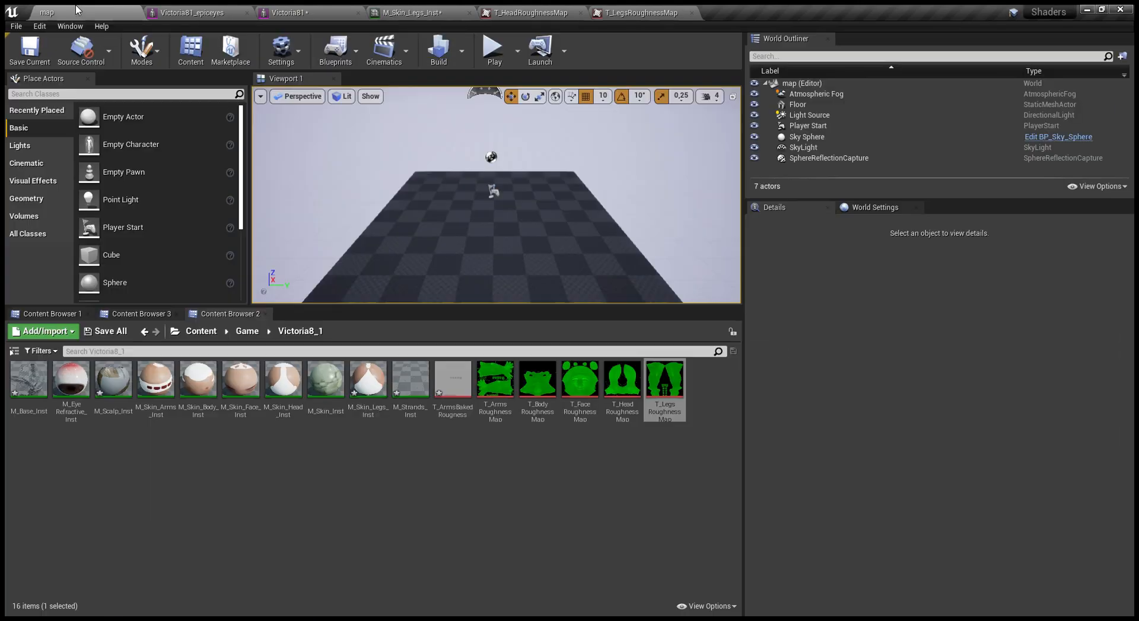
click(597, 521)
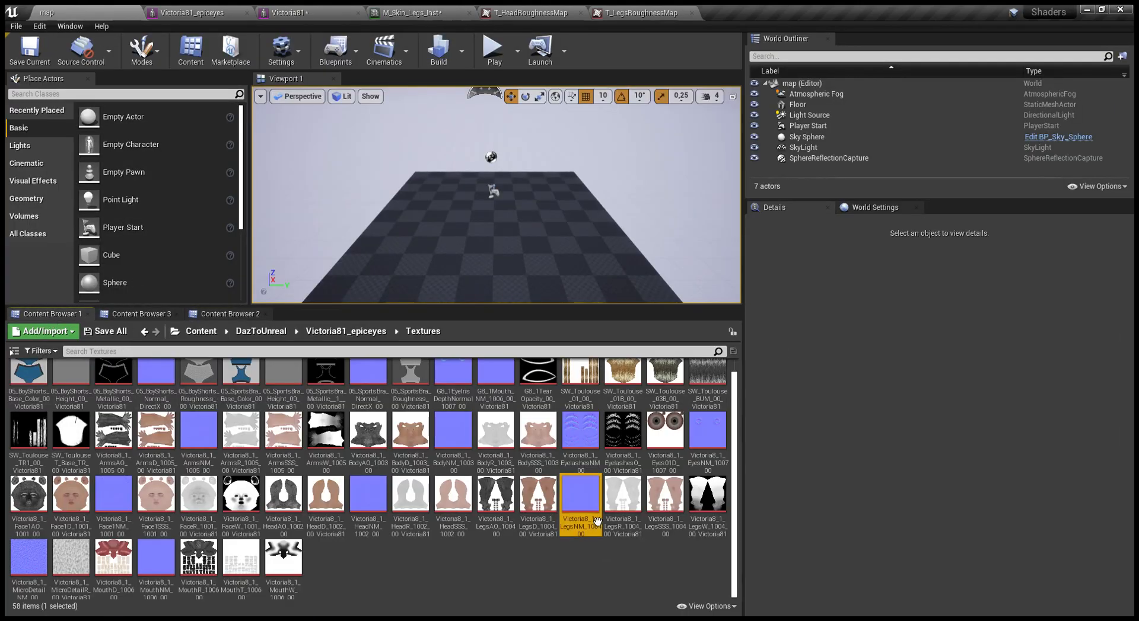
click(548, 8)
click(412, 12)
click(709, 363)
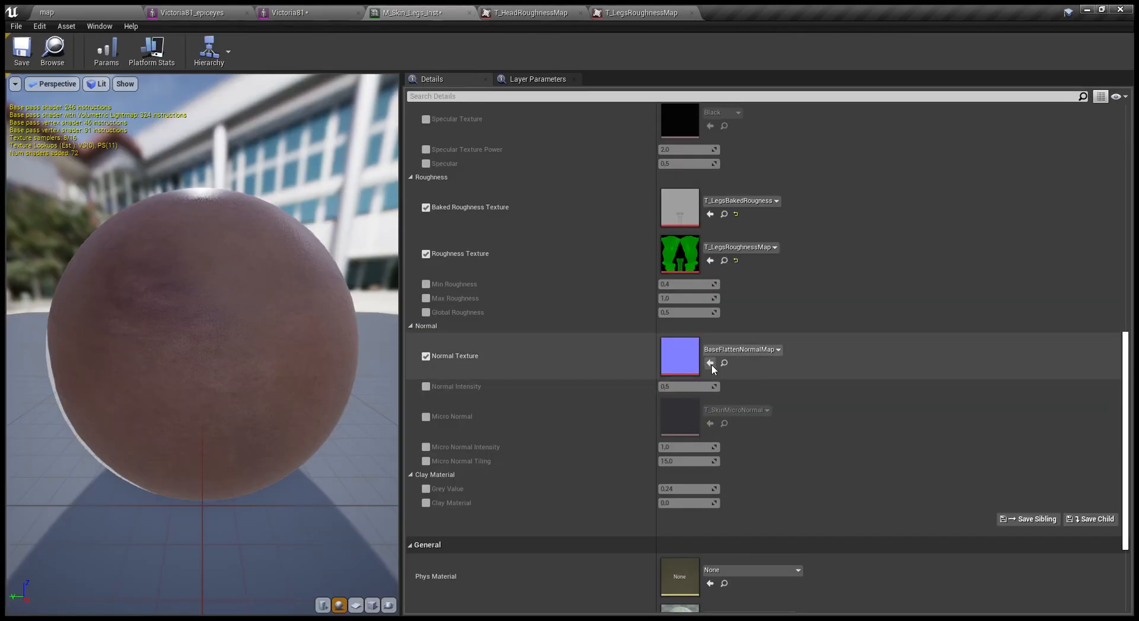
scroll(556, 452, down, 3)
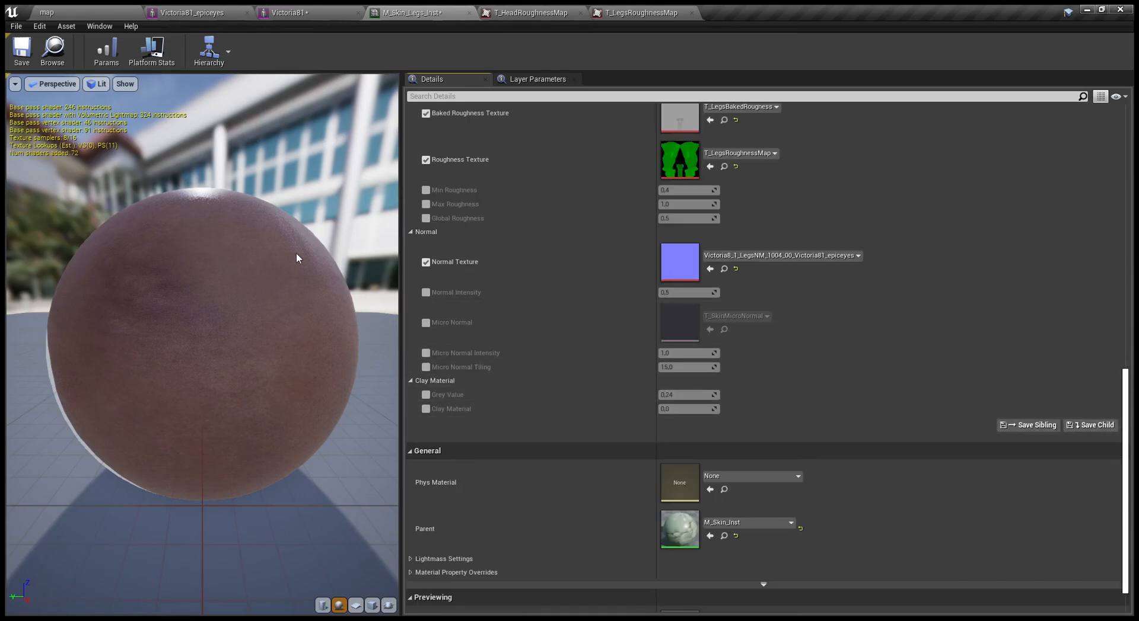
click(25, 53)
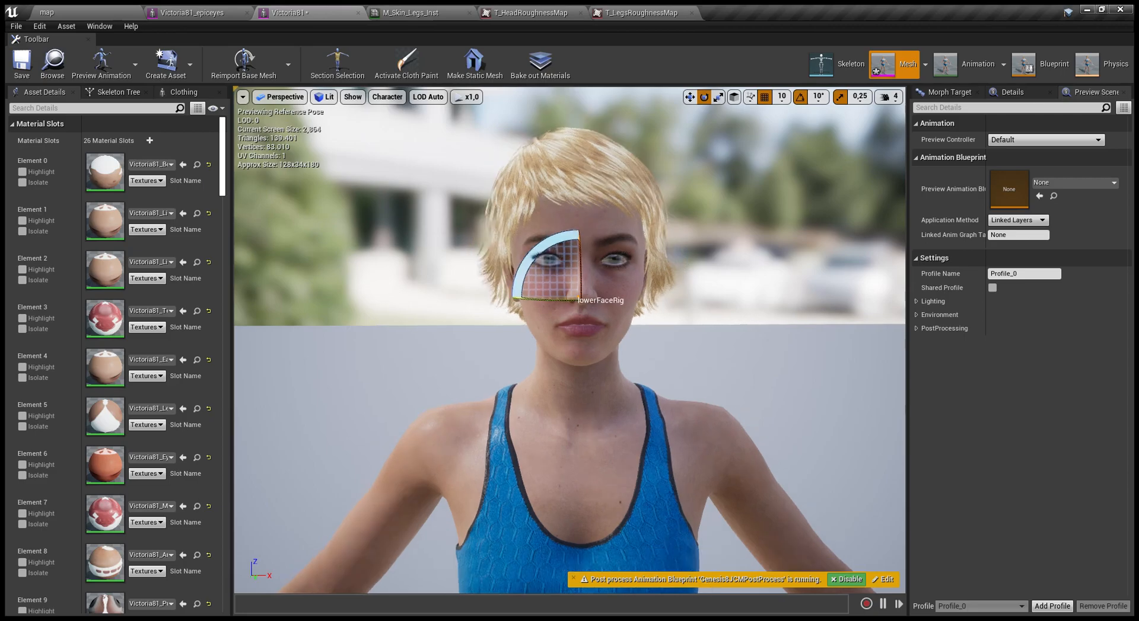
- Check the toenails on the Victoria81_epiceyes mesh, and set Nails Color Saturation to 1.0 in M_Skin_Legs_Inst and save it
click(204, 11)
scroll(381, 306, up, 5)
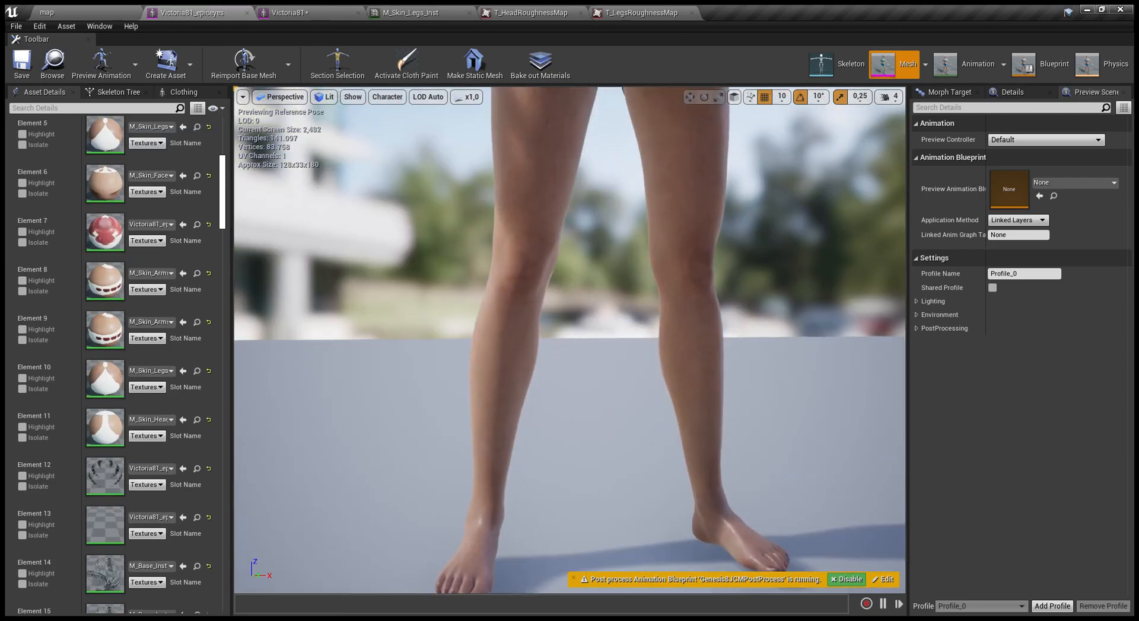
scroll(383, 307, up, 5)
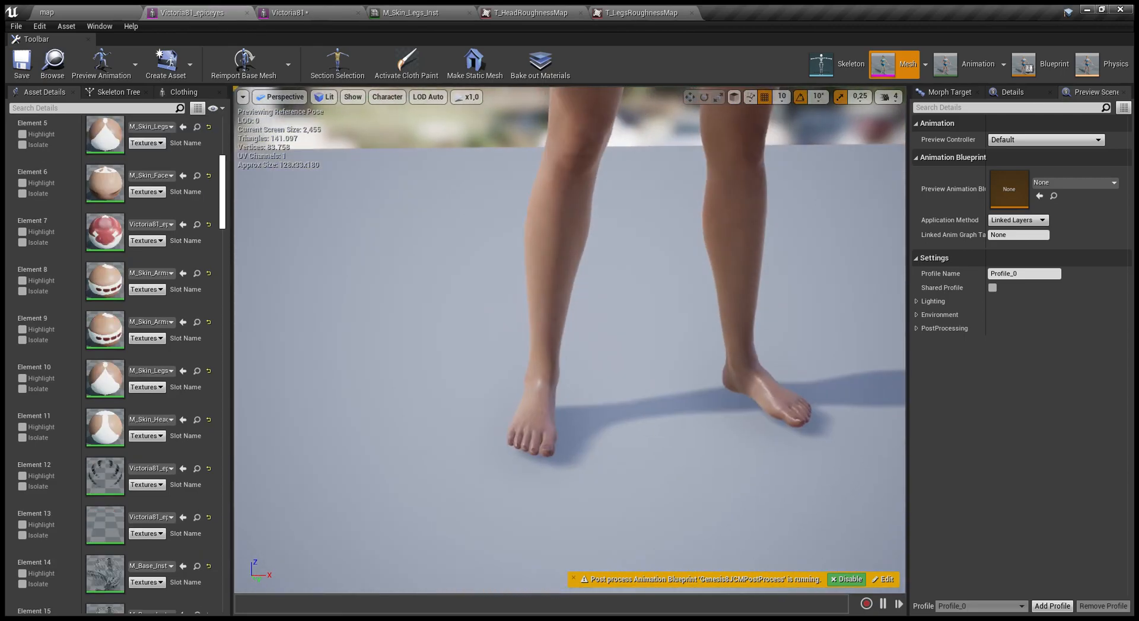
middle_drag(382, 297, 383, 451)
scroll(382, 297, up, 3)
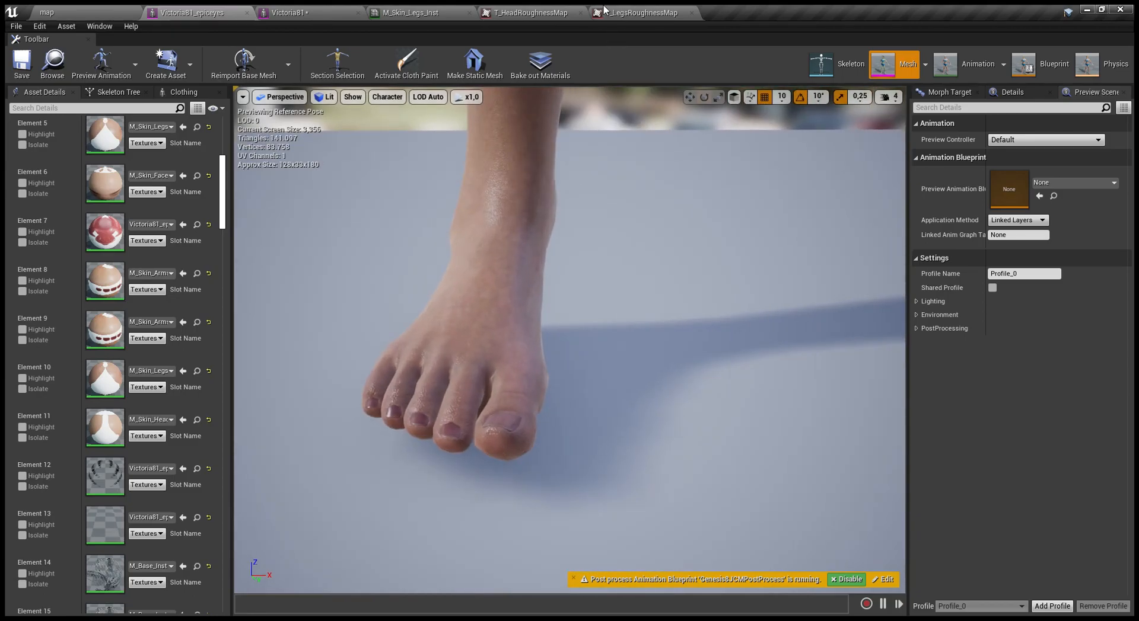
click(604, 10)
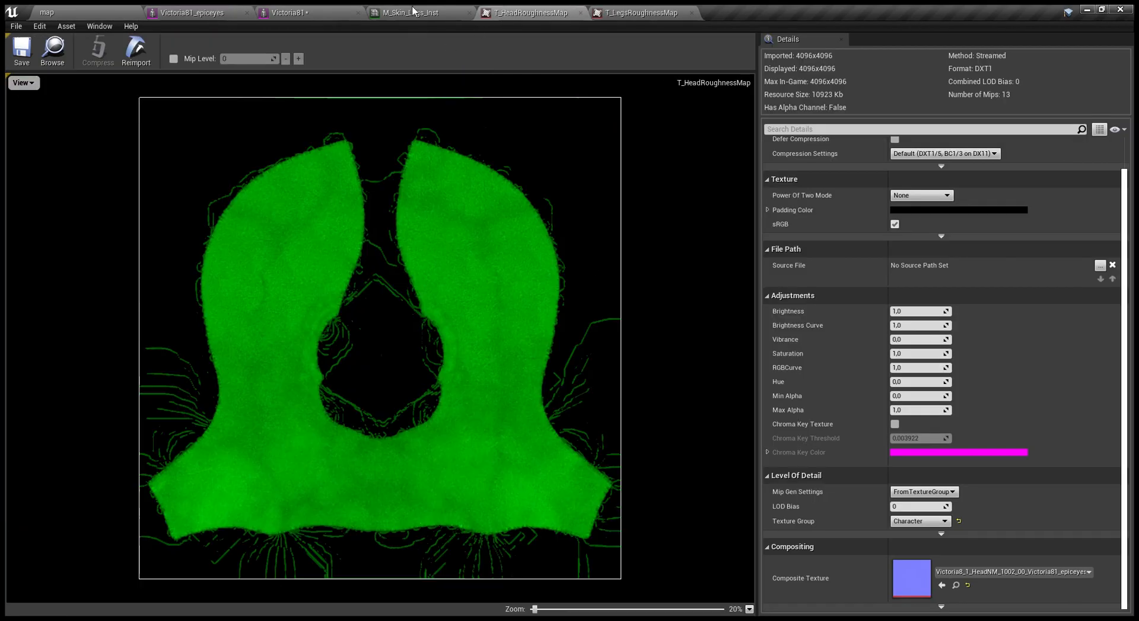
click(410, 12)
scroll(757, 321, up, 10)
scroll(735, 308, up, 5)
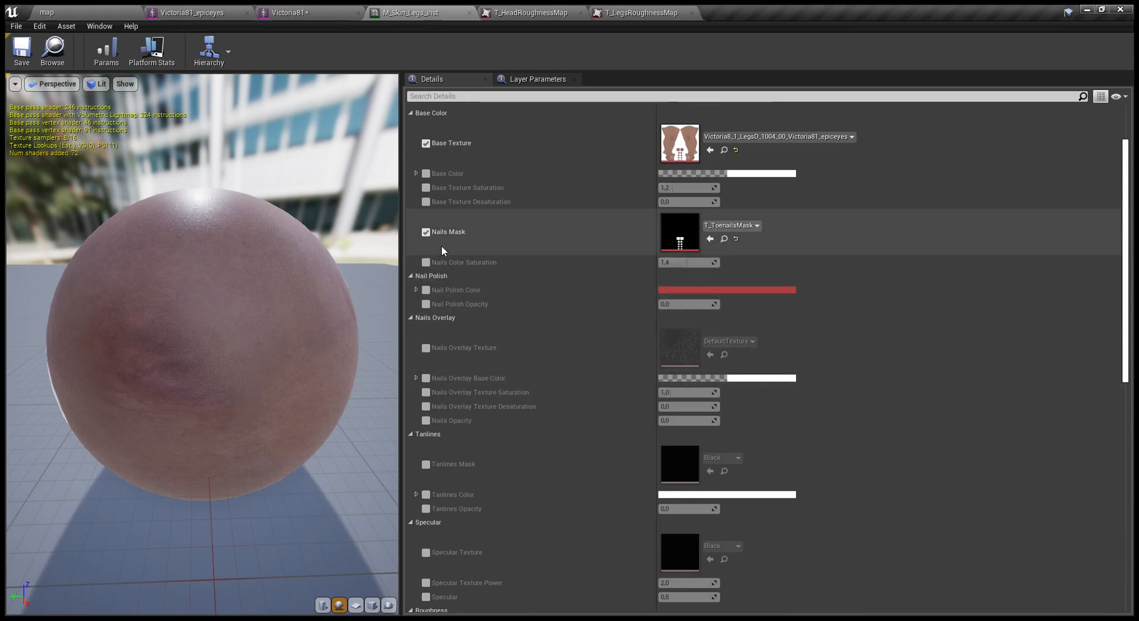
click(425, 262)
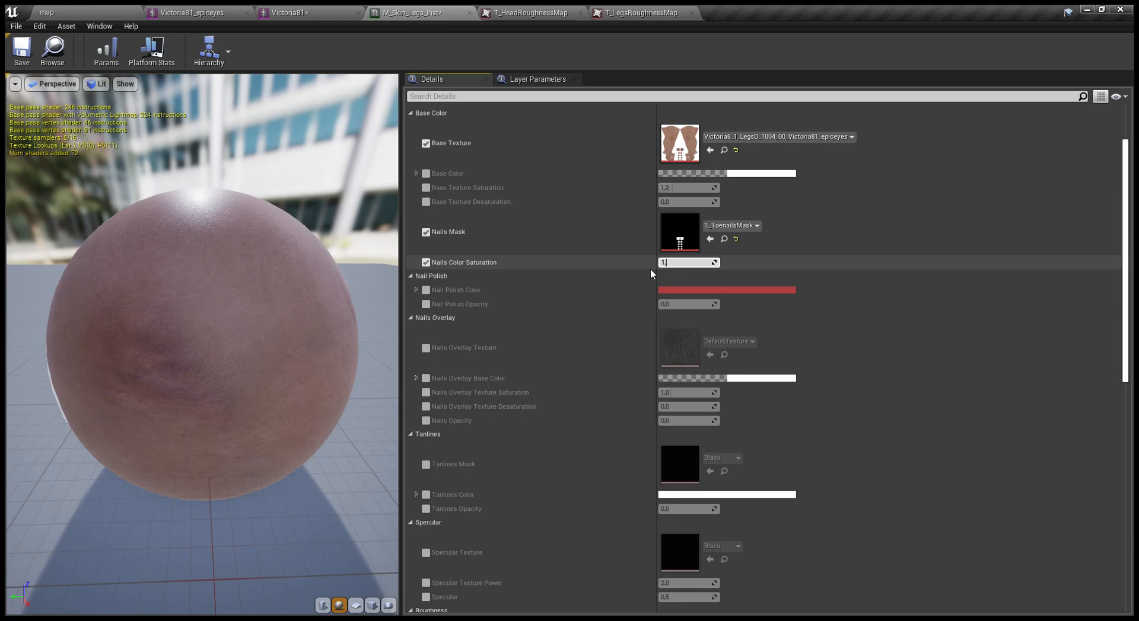
click(22, 51)
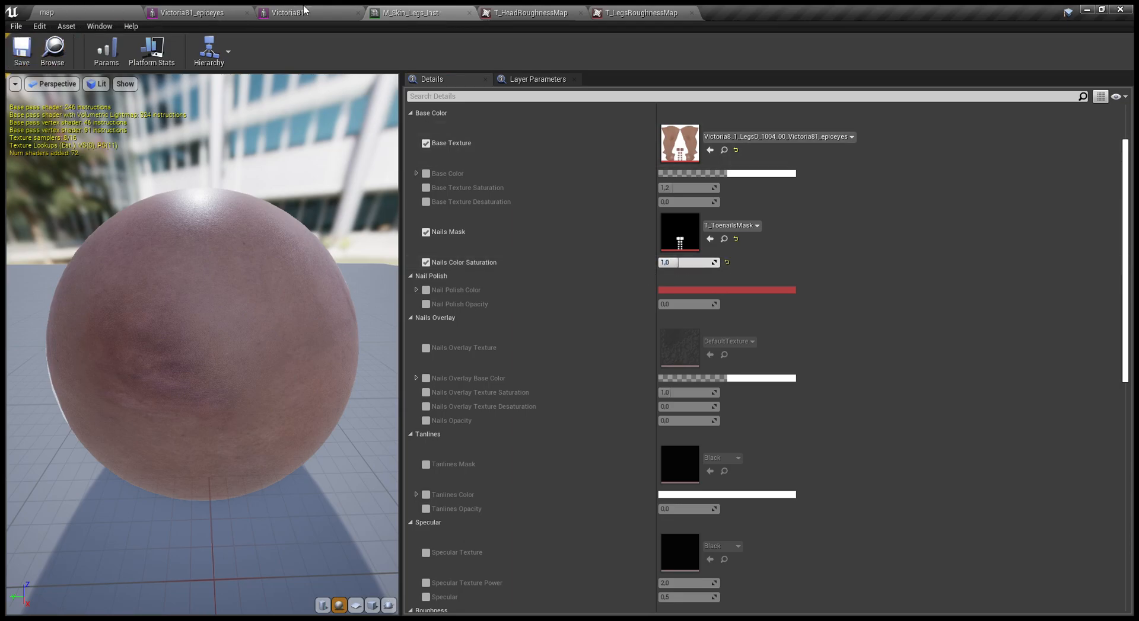
- Examine the skin detail and toenails of the Victoria81_epiceyes mesh's foot up close from several angles
click(290, 13)
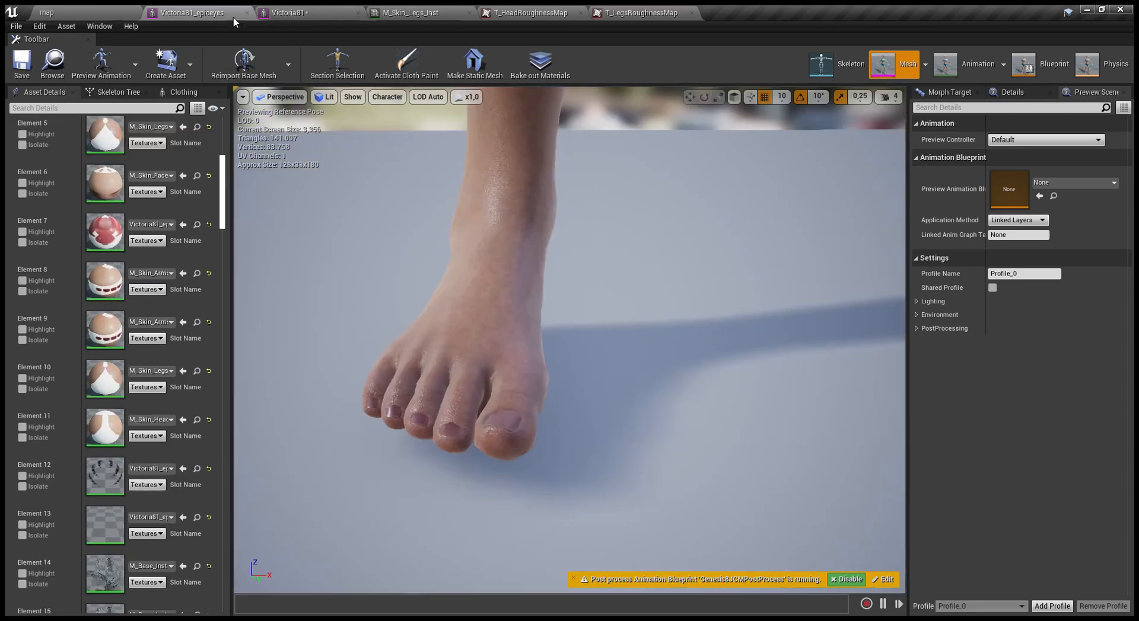
scroll(288, 147, up, 3)
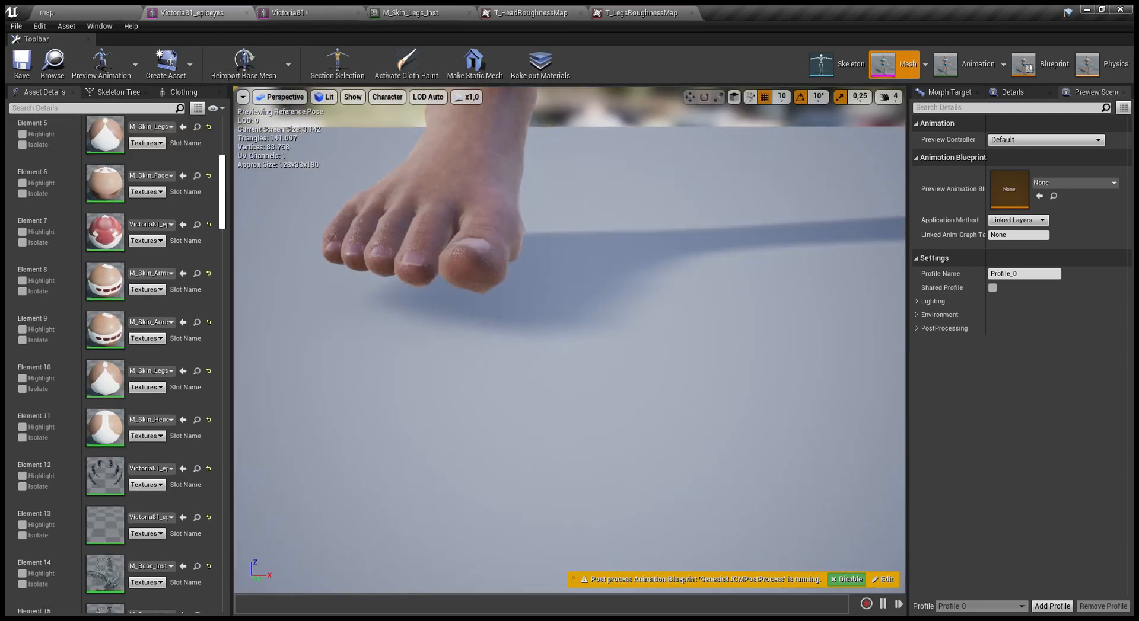
right_drag(288, 148, 288, 214)
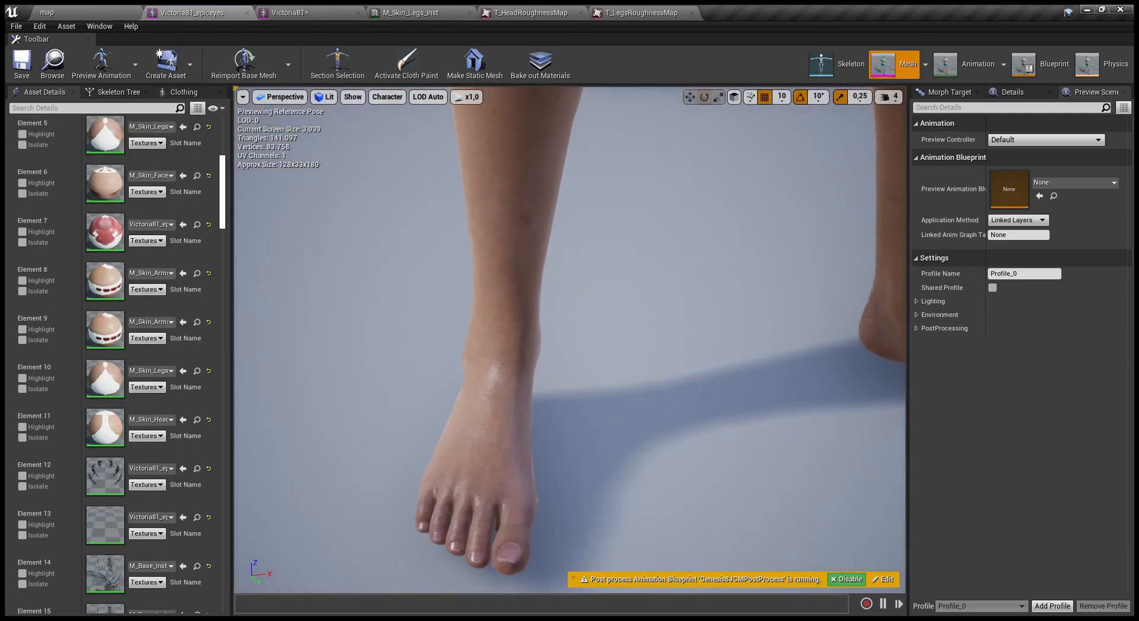
right_drag(295, 150, 295, 119)
middle_drag(295, 150, 332, 89)
right_drag(301, 146, 451, 151)
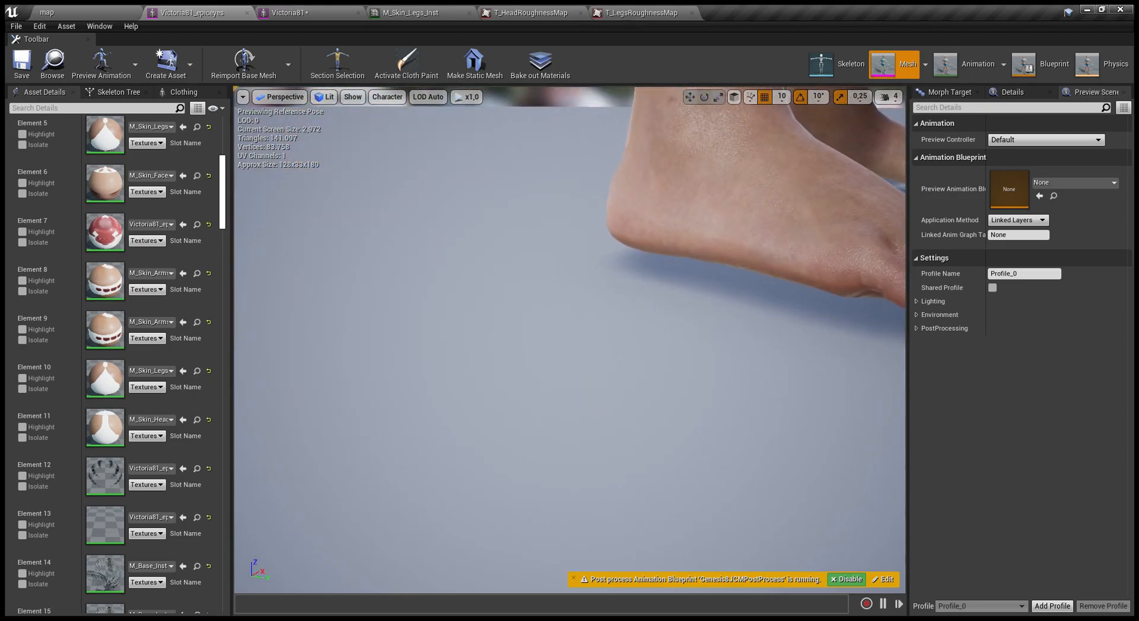
right_drag(332, 156, 365, 158)
mouse_move(526, 265)
right_down()
mouse_move(541, 274)
mouse_move(525, 265)
right_up()
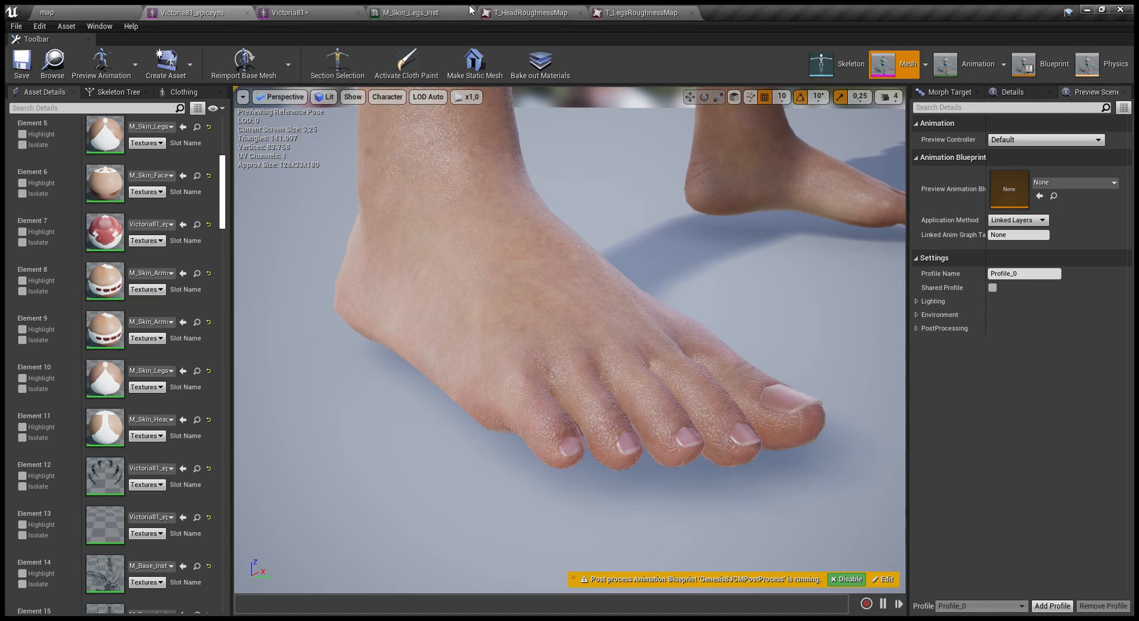
- Set Micro Normal Intensity to 0 in M_Skin_Legs_Inst, save it, and check the foot on the Victoria81_epiceyes mesh
click(414, 11)
scroll(689, 472, down, 10)
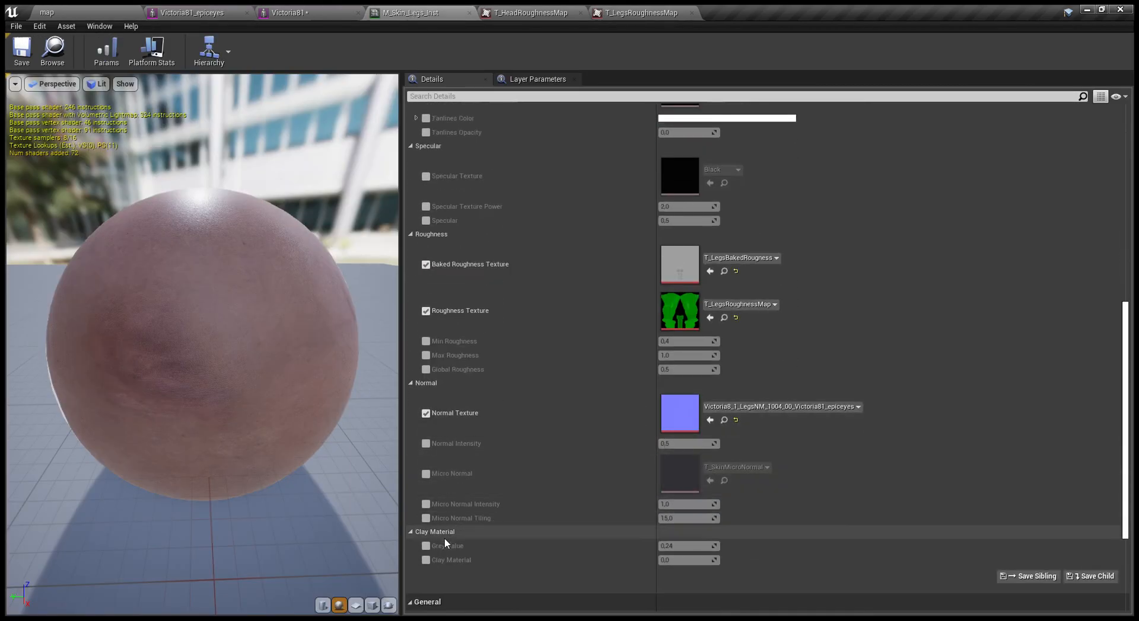
click(425, 504)
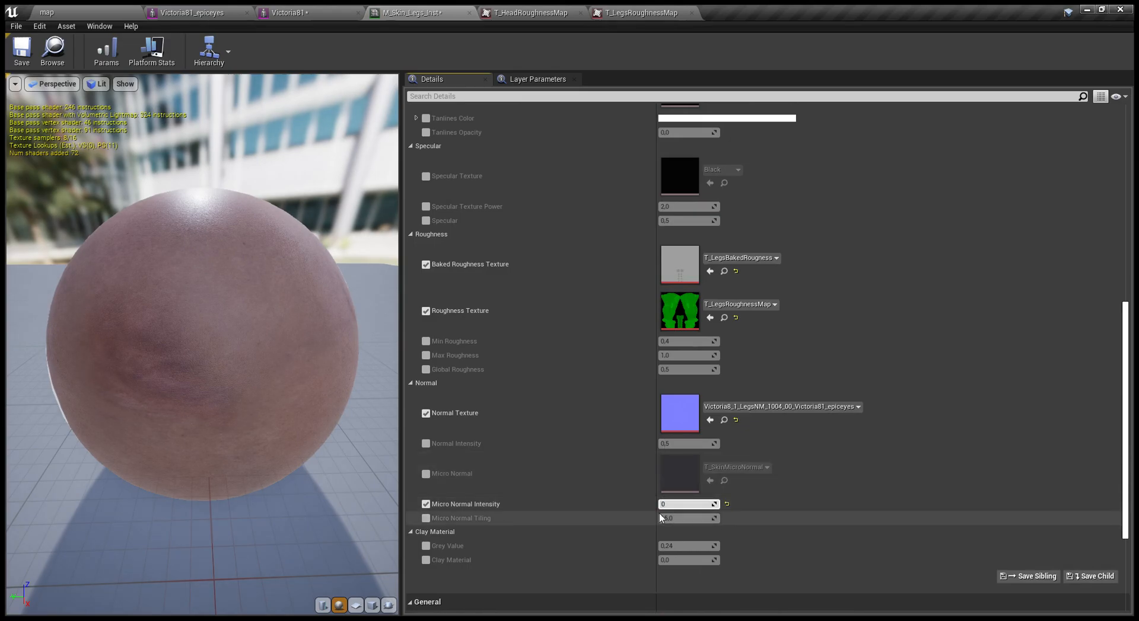
click(21, 50)
click(276, 9)
click(220, 10)
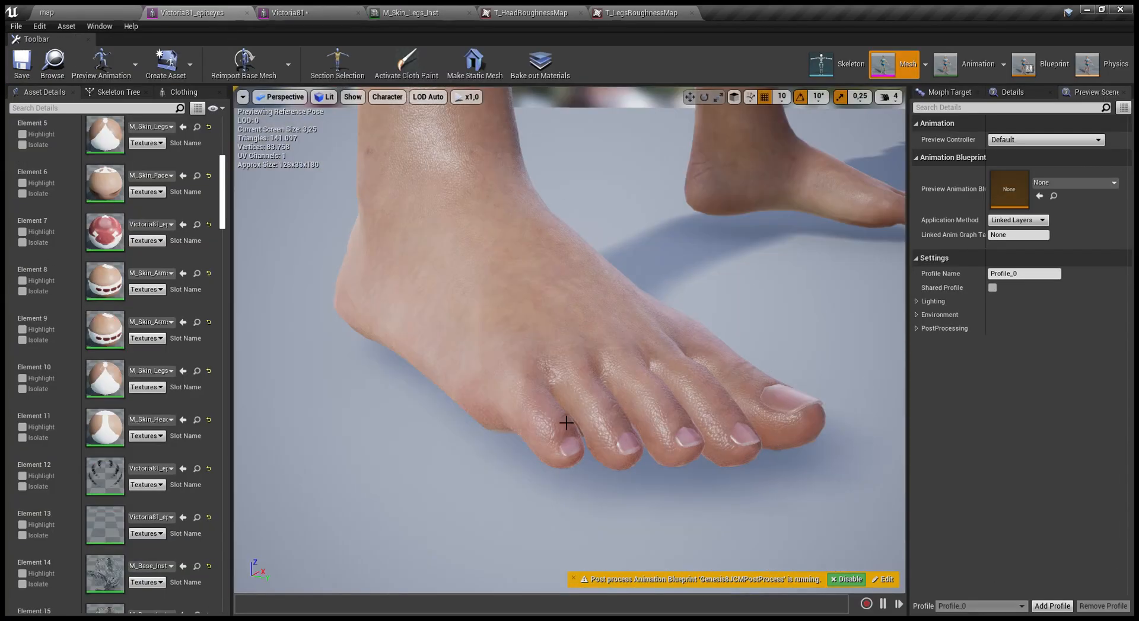
- Open the M_Skin_Inst parent instance from the Victoria8_1 folder, override Micro Normal Intensity with 0.5, and save it
click(66, 11)
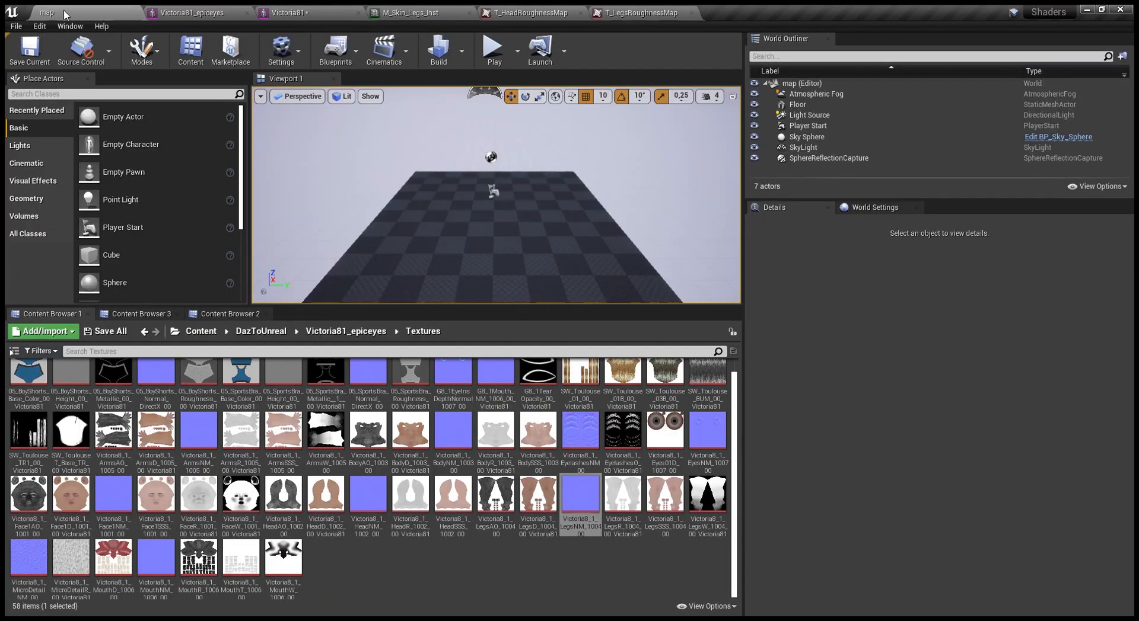
click(239, 314)
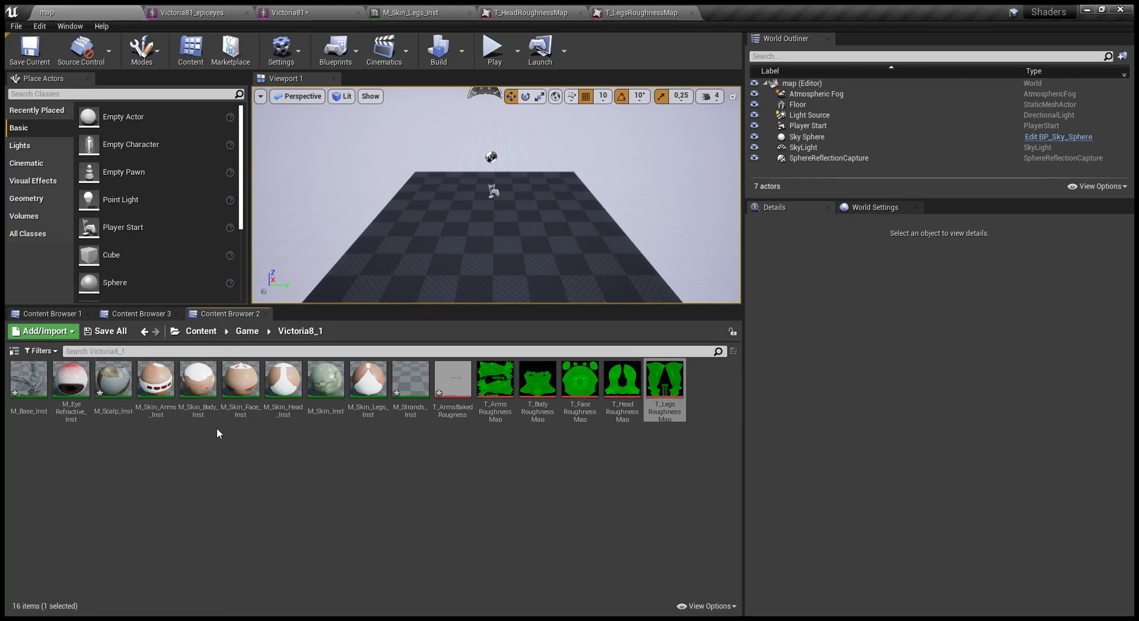
click(348, 421)
double_click(337, 423)
scroll(492, 394, down, 10)
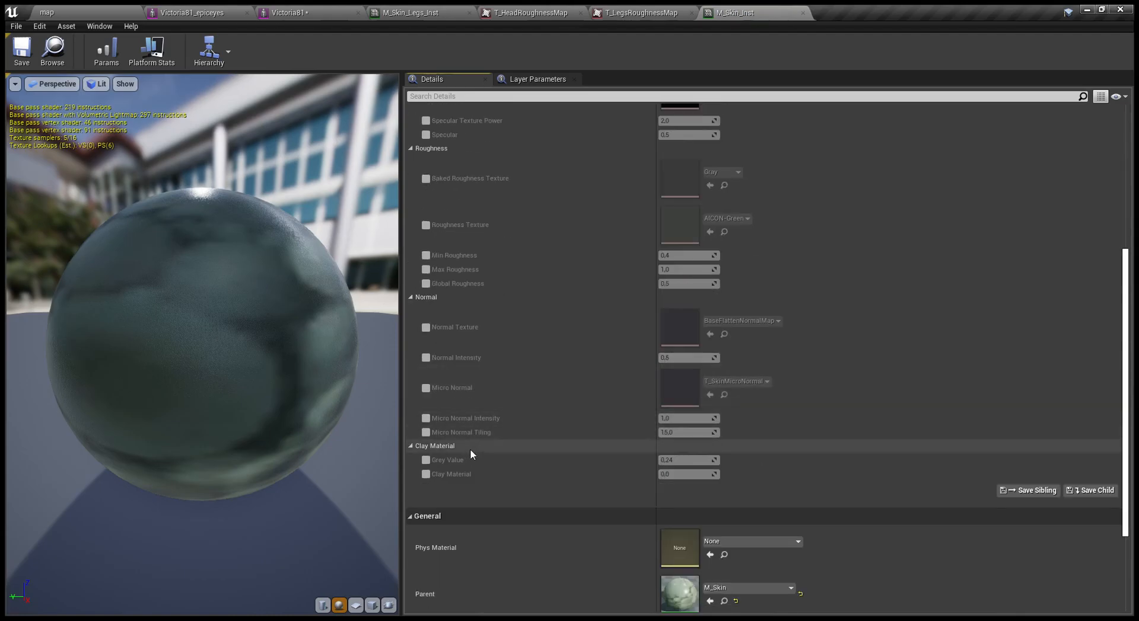
click(426, 433)
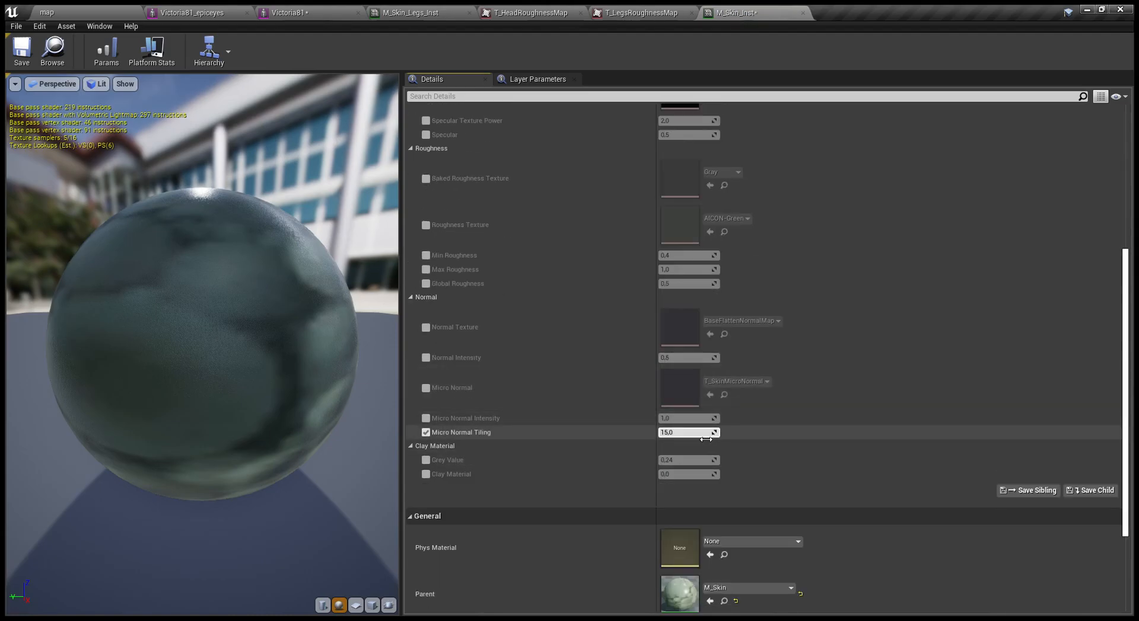
click(426, 418)
click(425, 432)
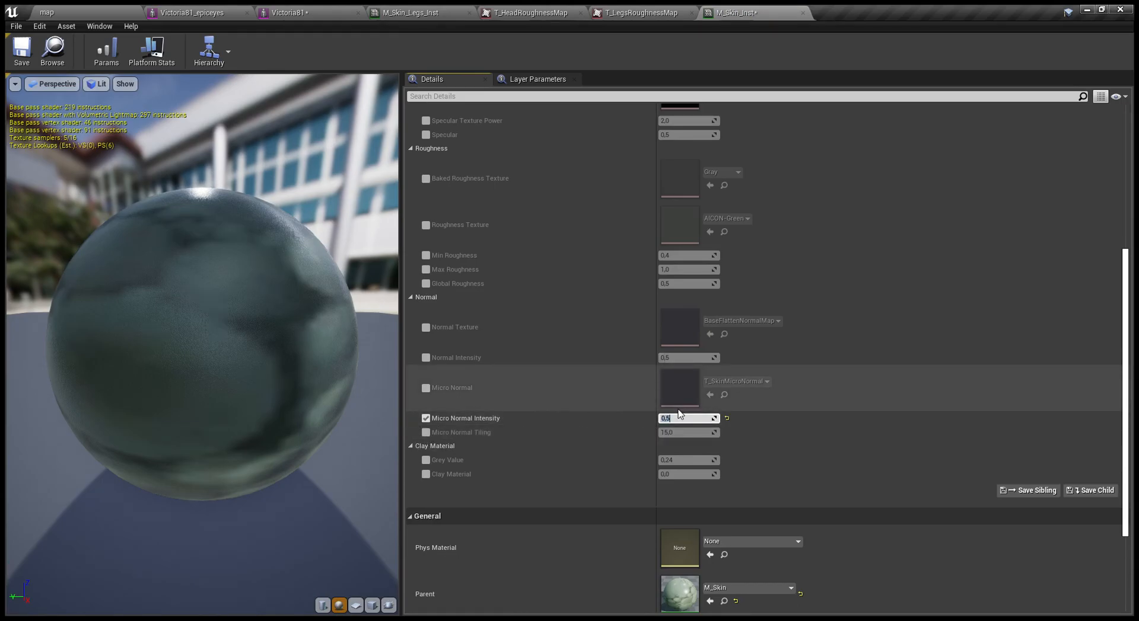
key(Return)
click(21, 51)
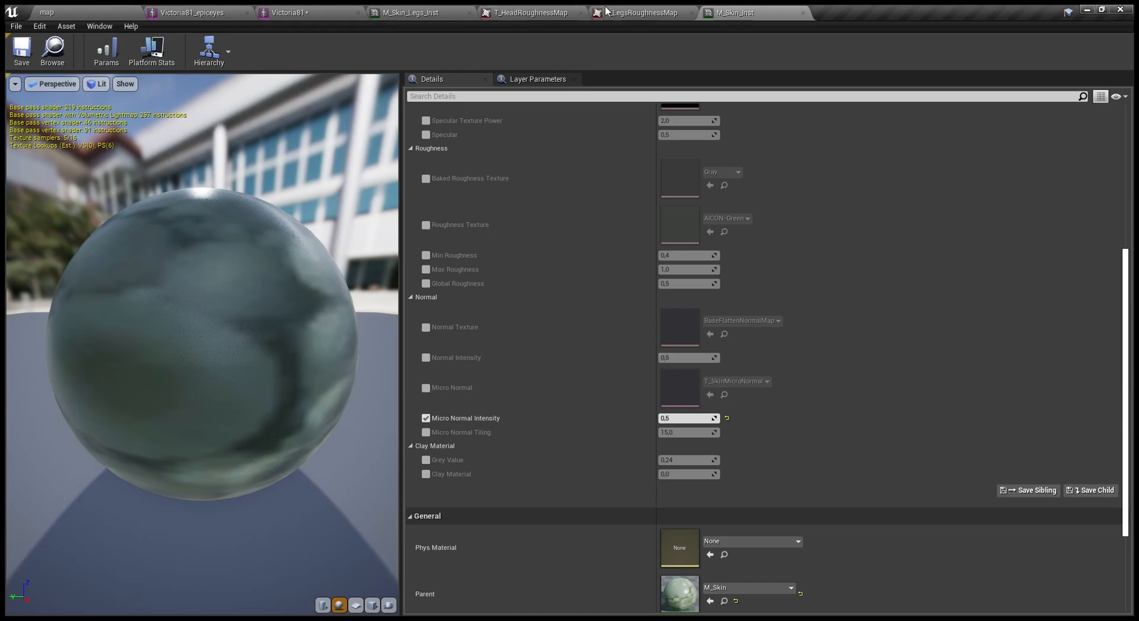
- Disable the Micro Normal Intensity override in M_Skin_Legs_Inst and save the instance
click(427, 12)
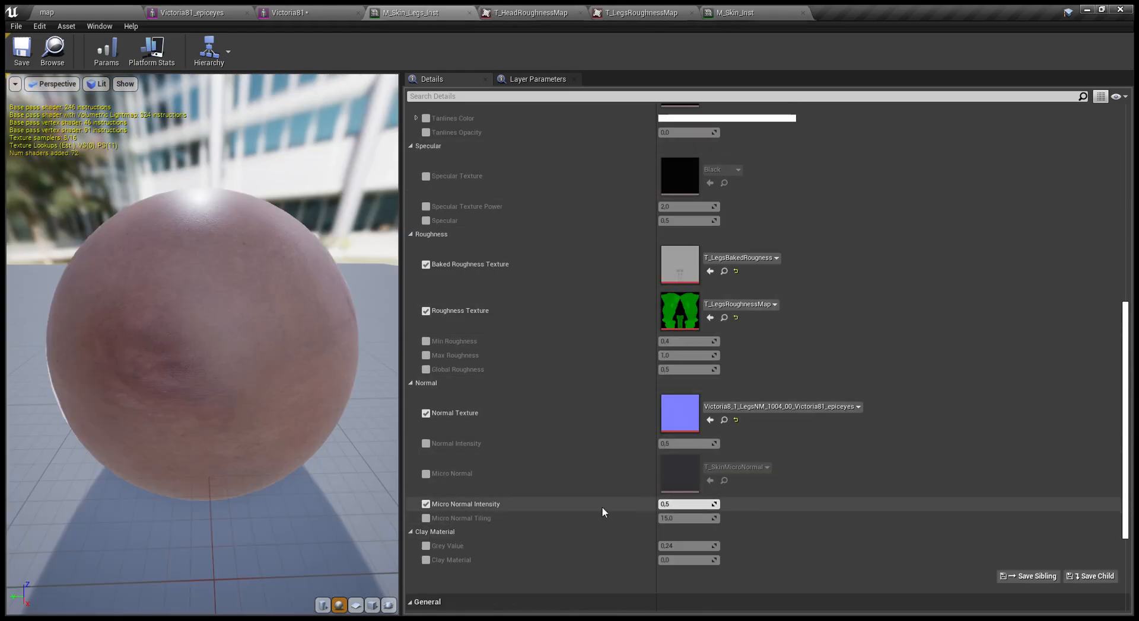
click(426, 505)
click(21, 50)
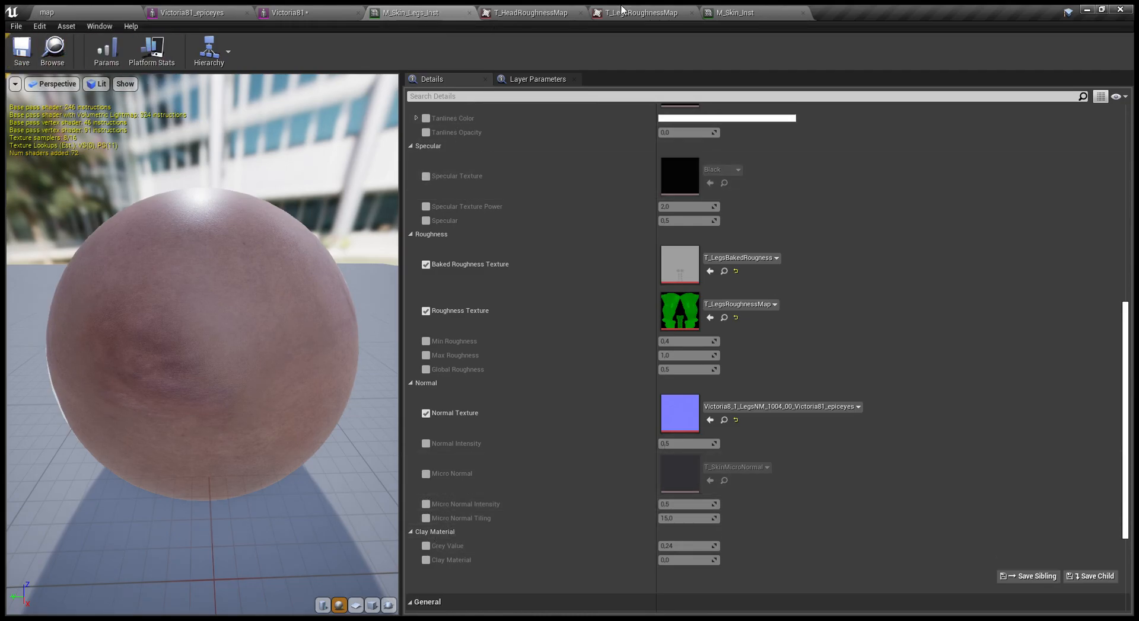
- Check the micro normal effect on the M_Skin_Inst preview sphere and on the legs of the Victoria81_epiceyes mesh
click(728, 10)
drag(156, 288, 196, 297)
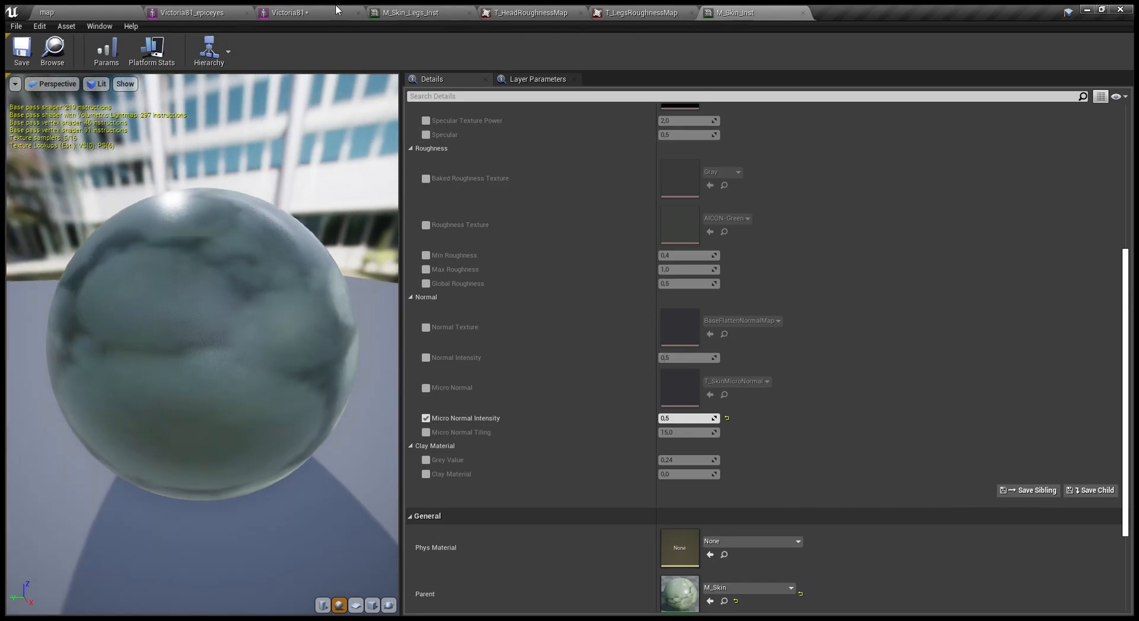
click(190, 8)
middle_drag(389, 264, 389, 145)
scroll(569, 338, down, 4)
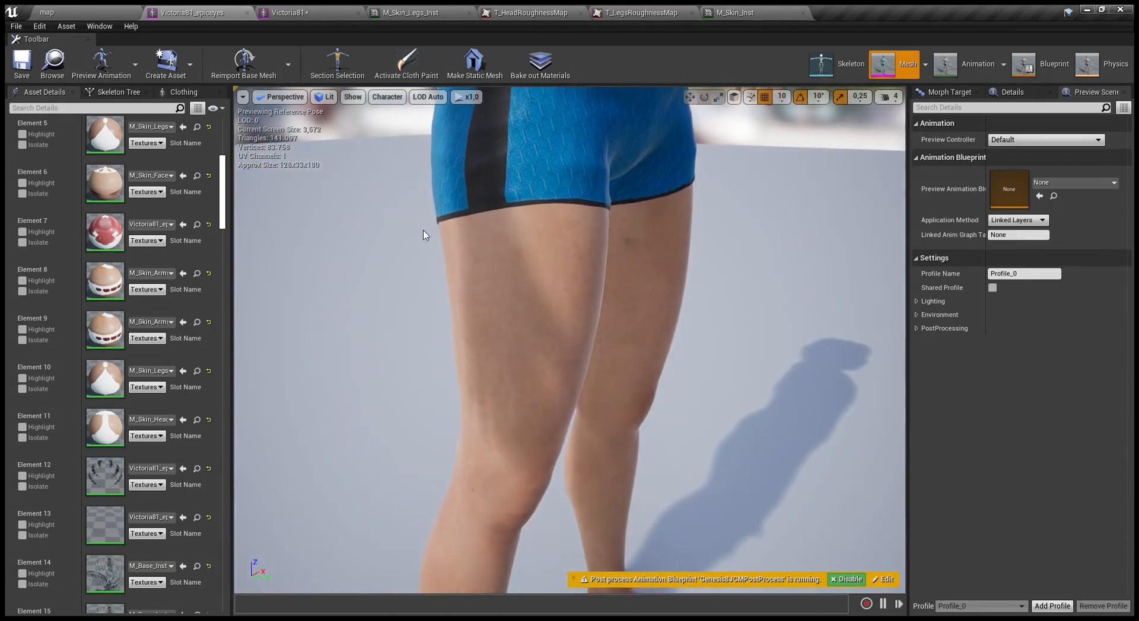
- Set Micro Normal Intensity to 1.0 in M_Skin_Inst, save the instance, and close it
click(734, 12)
click(677, 415)
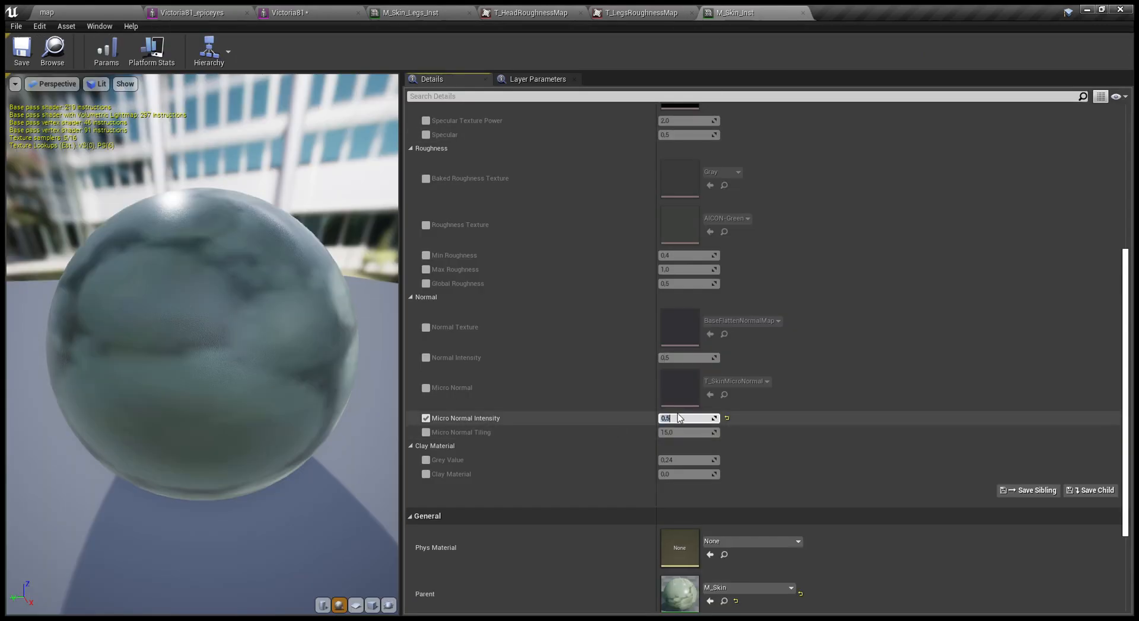
click(22, 51)
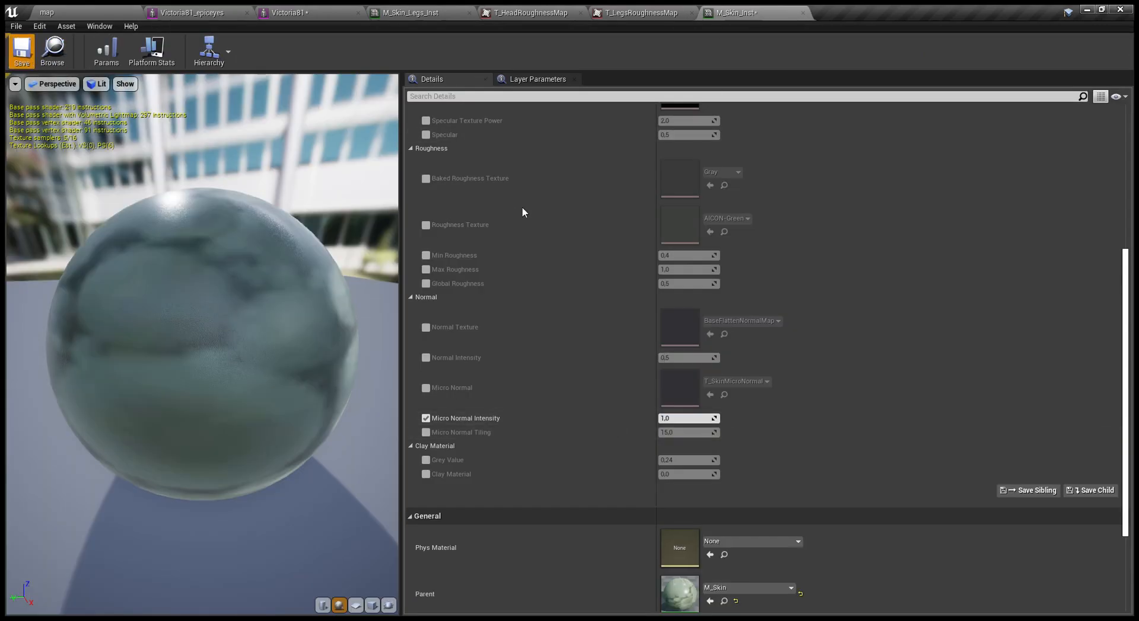
scroll(553, 260, up, 2)
scroll(553, 260, up, 2)
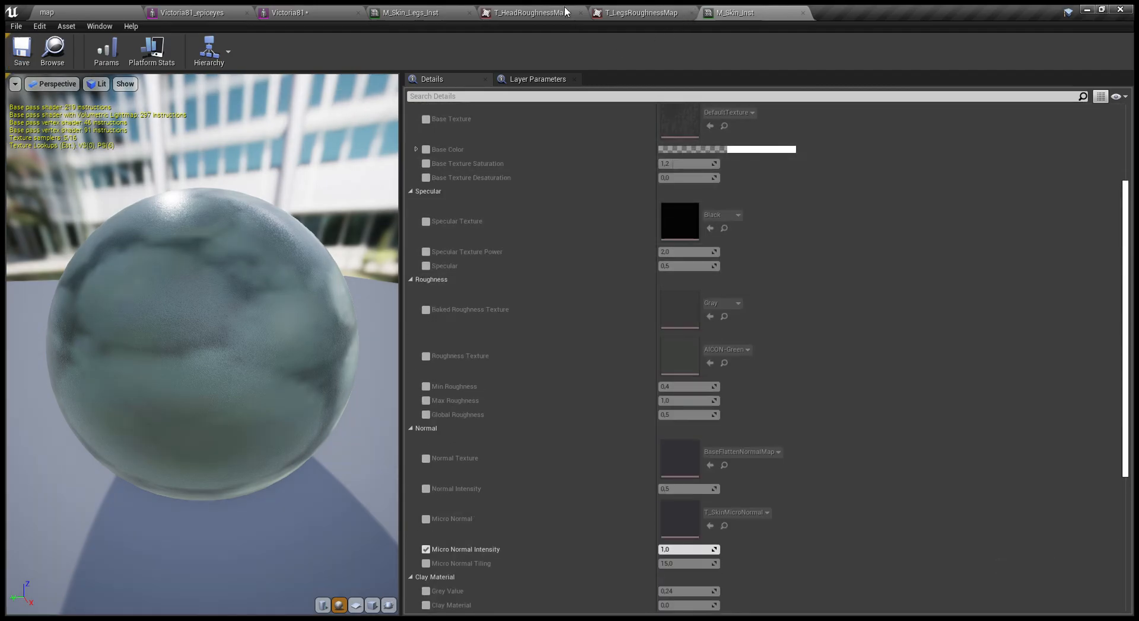
middle_click(725, 11)
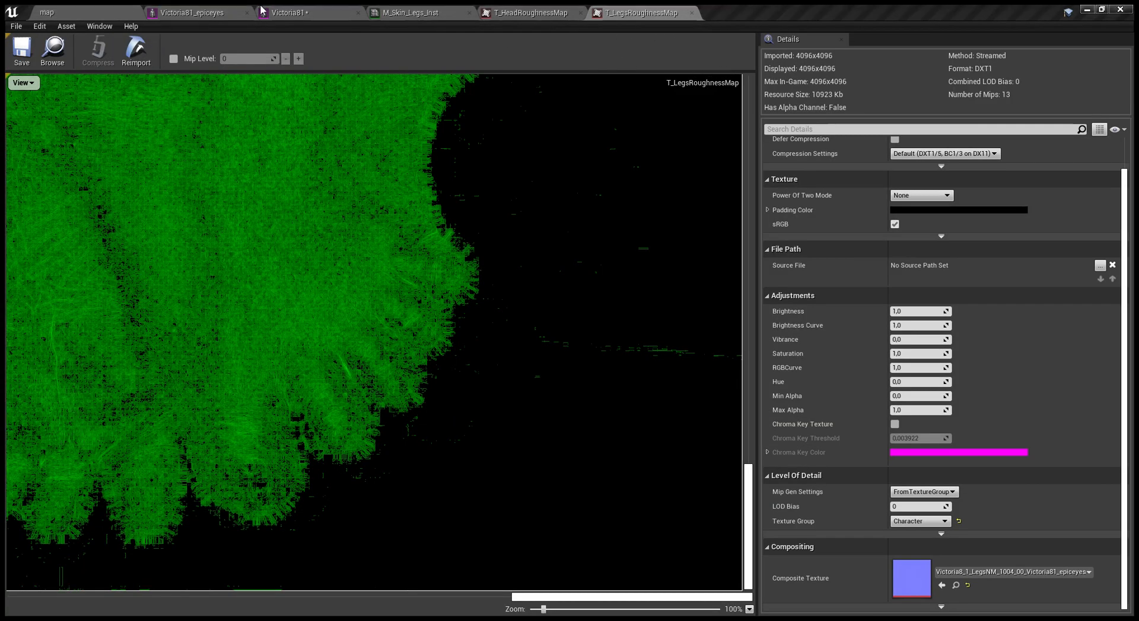
- Examine the facial skin detail of the Victoria81_epiceyes mesh up close
click(226, 8)
middle_drag(407, 285, 415, 142)
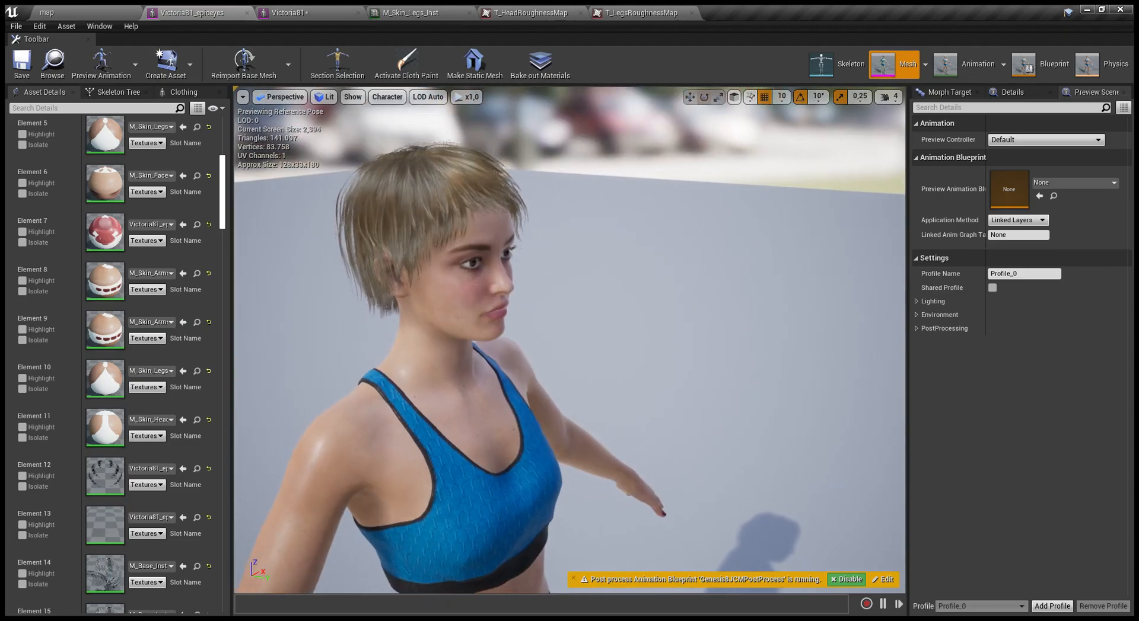
scroll(569, 341, up, 5)
scroll(569, 340, down, 2)
middle_drag(569, 340, 451, 338)
scroll(569, 340, up, 5)
scroll(570, 340, down, 6)
alt+drag(570, 275, 403, 232)
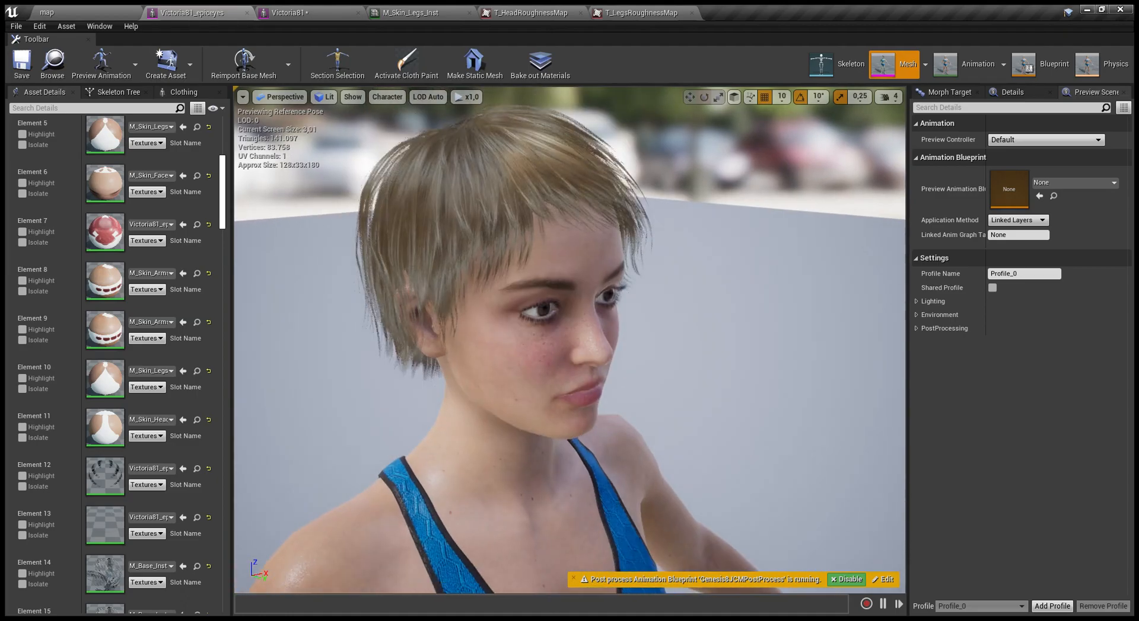
scroll(490, 265, up, 8)
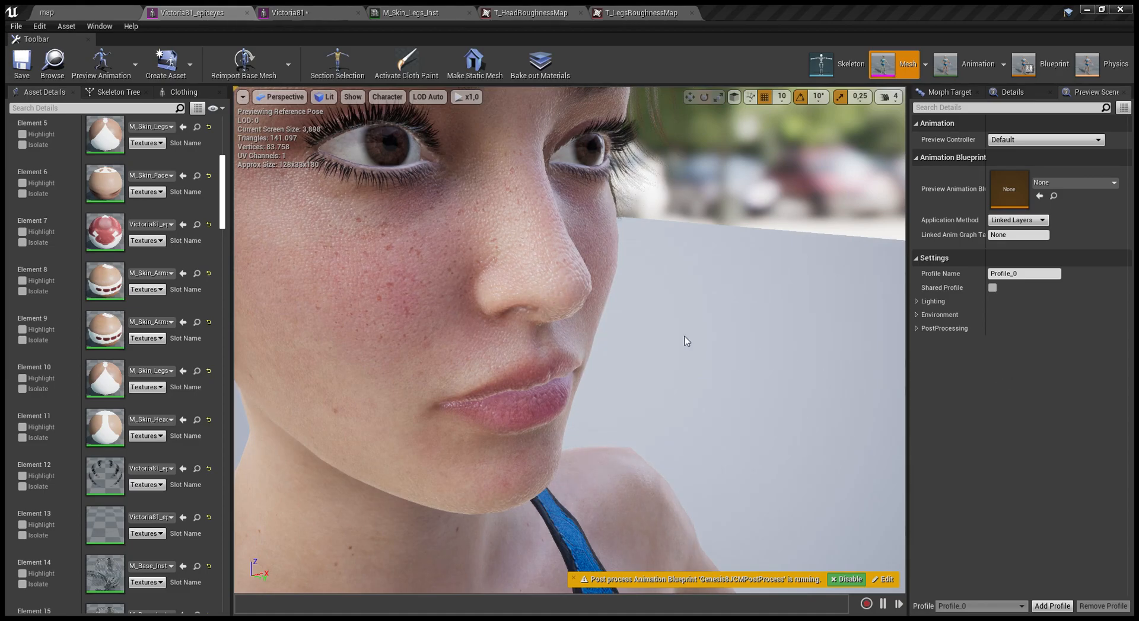
scroll(624, 342, down, 4)
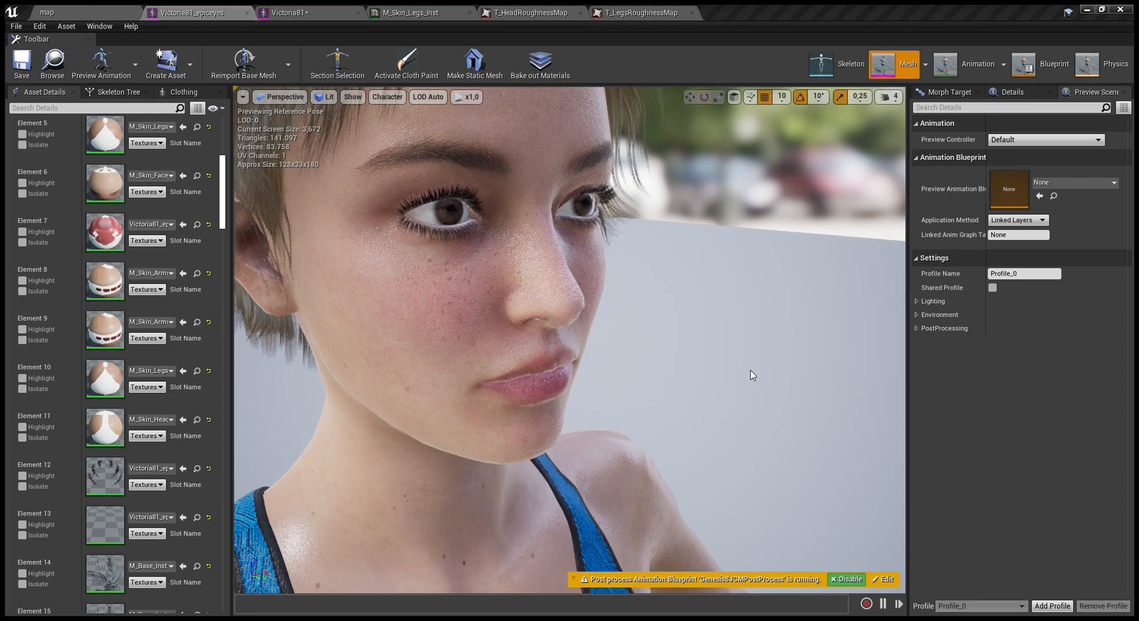
- Examine the chest, shoulder and neck skin of the Victoria81_epiceyes mesh, and frame the upper body from the front
middle_drag(640, 382, 759, 584)
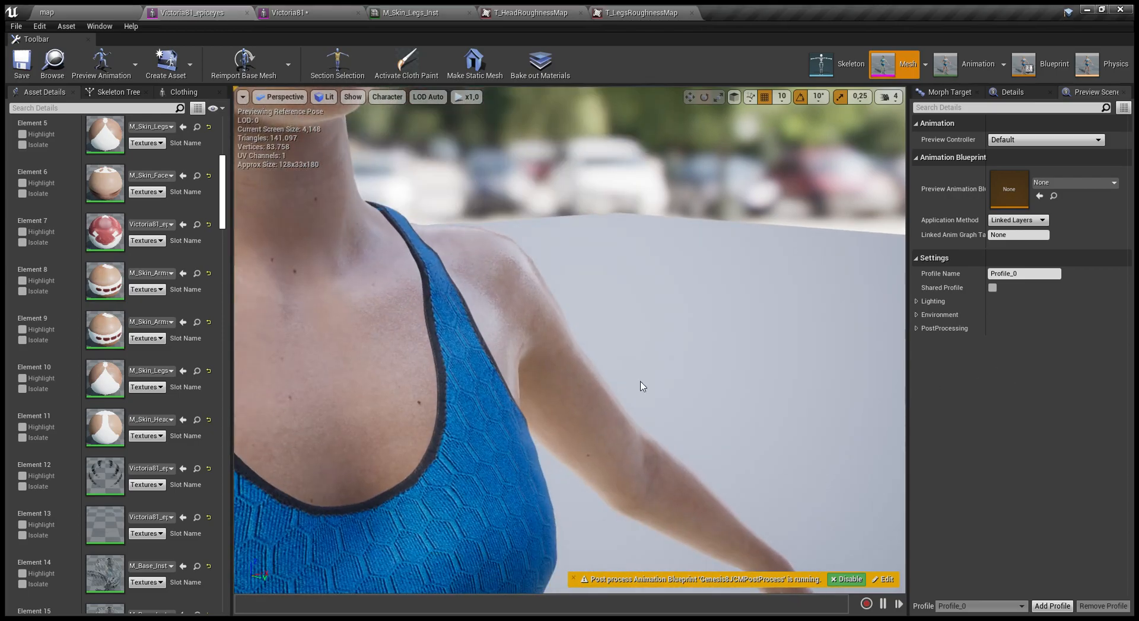
alt+drag(641, 382, 705, 389)
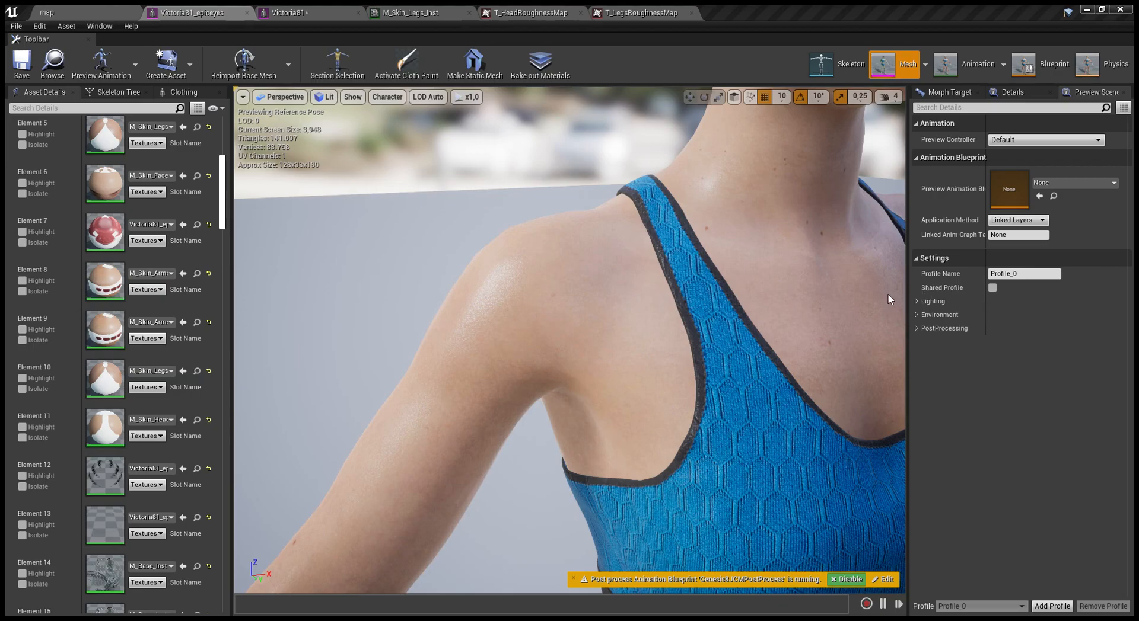
middle_drag(547, 169, 706, 197)
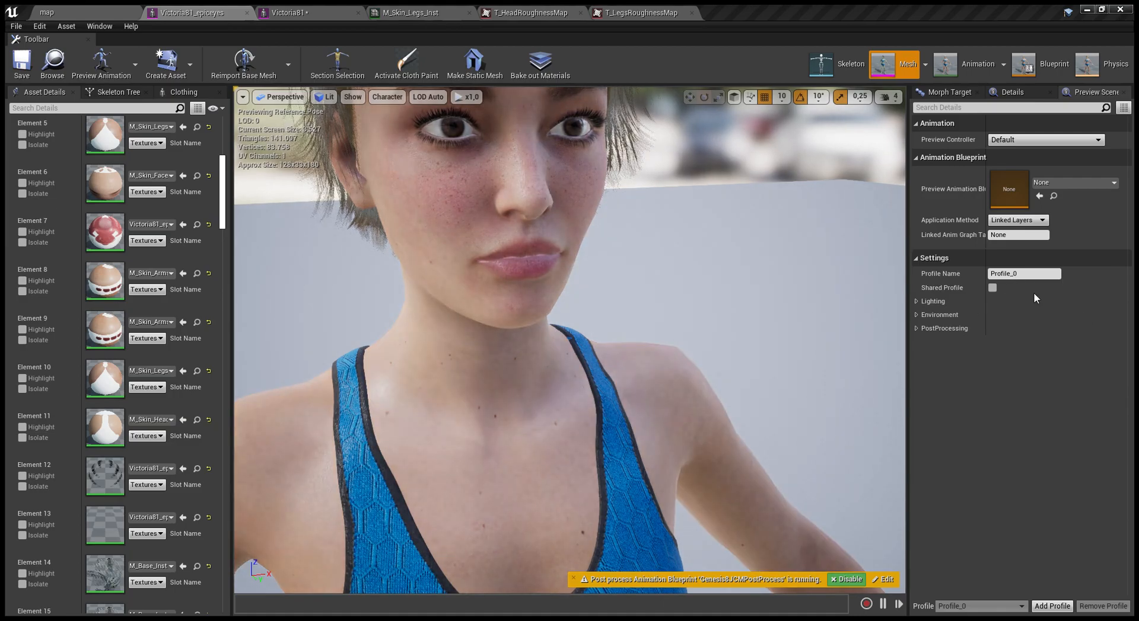
right_drag(618, 259, 618, 259)
key(w)
key(s)
key(w)
key(q)
middle_drag(633, 260, 570, 158)
scroll(570, 158, up, 5)
scroll(570, 177, down, 5)
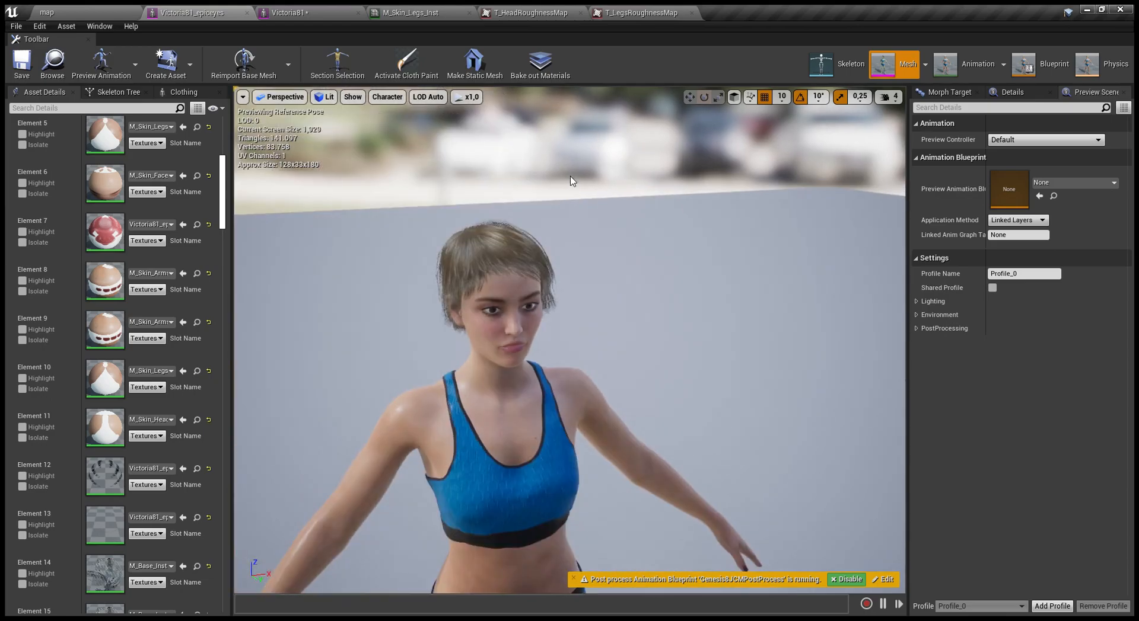
scroll(571, 176, up, 2)
alt+drag(570, 176, 487, 126)
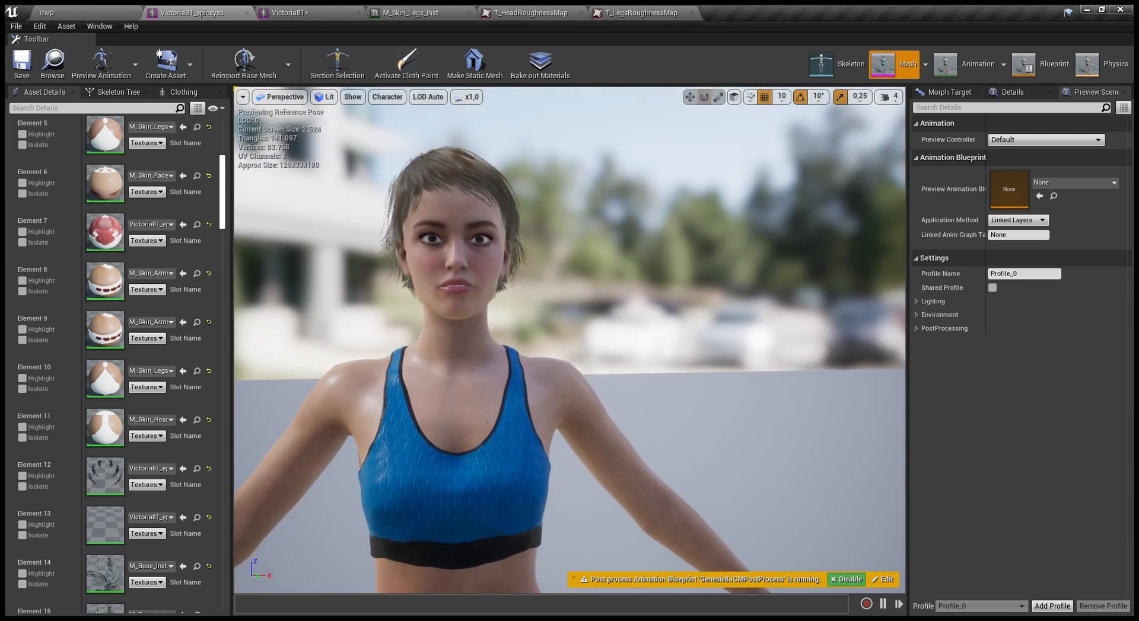
- Frame the Victoria81 mesh from the front and compare its original materials with the Victoria81_epiceyes mesh
click(312, 11)
middle_drag(331, 131, 367, 155)
click(301, 161)
middle_drag(330, 194, 354, 223)
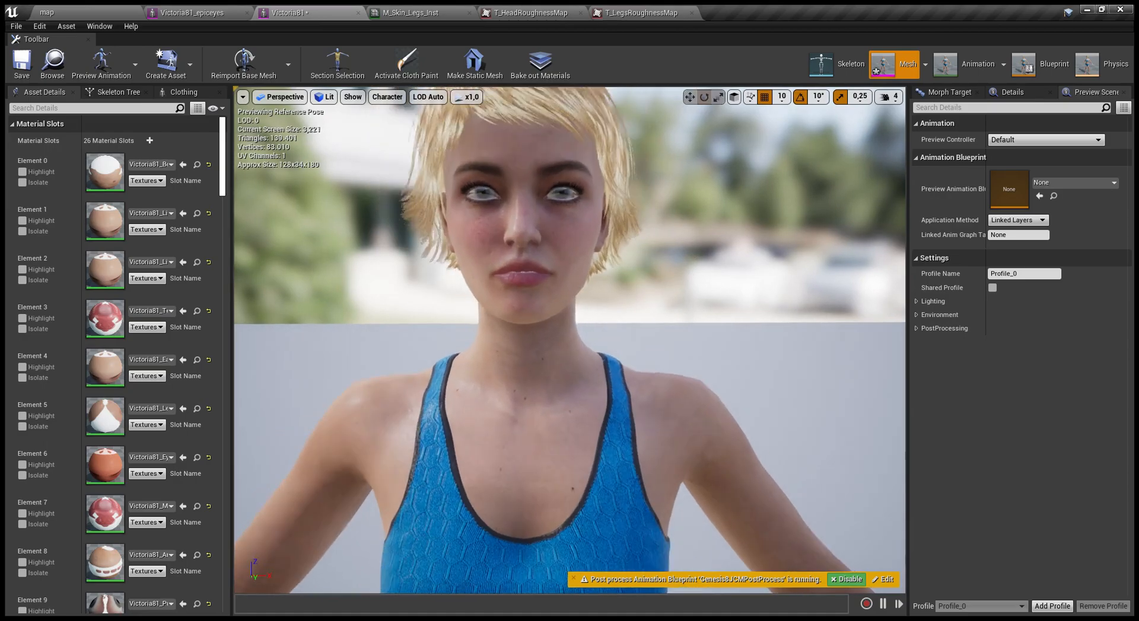
alt+right_drag(329, 194, 301, 175)
alt+drag(330, 194, 302, 201)
click(238, 8)
click(289, 9)
click(243, 10)
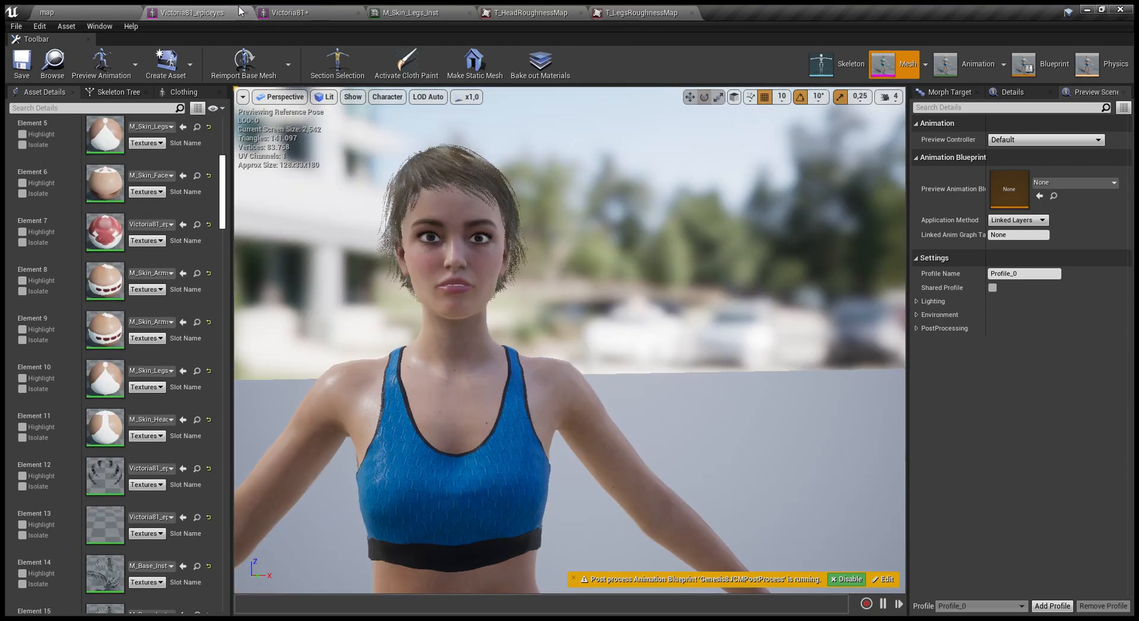
click(335, 10)
click(199, 9)
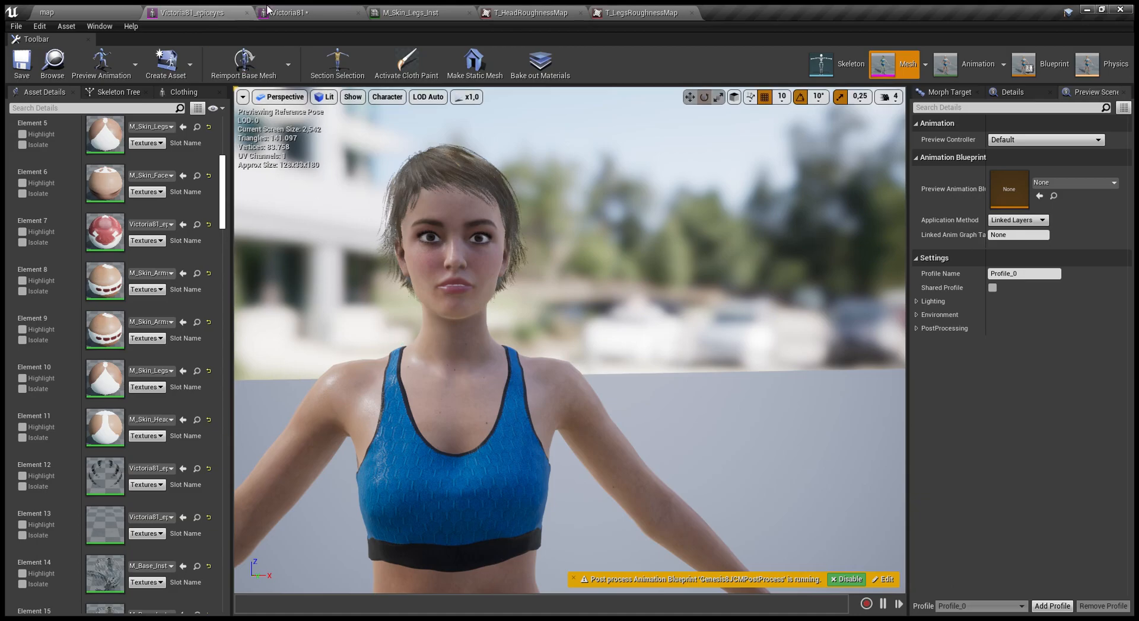
- Match the Victoria81 framing more closely to the Victoria81_epiceyes view and compare the two meshes again
click(307, 9)
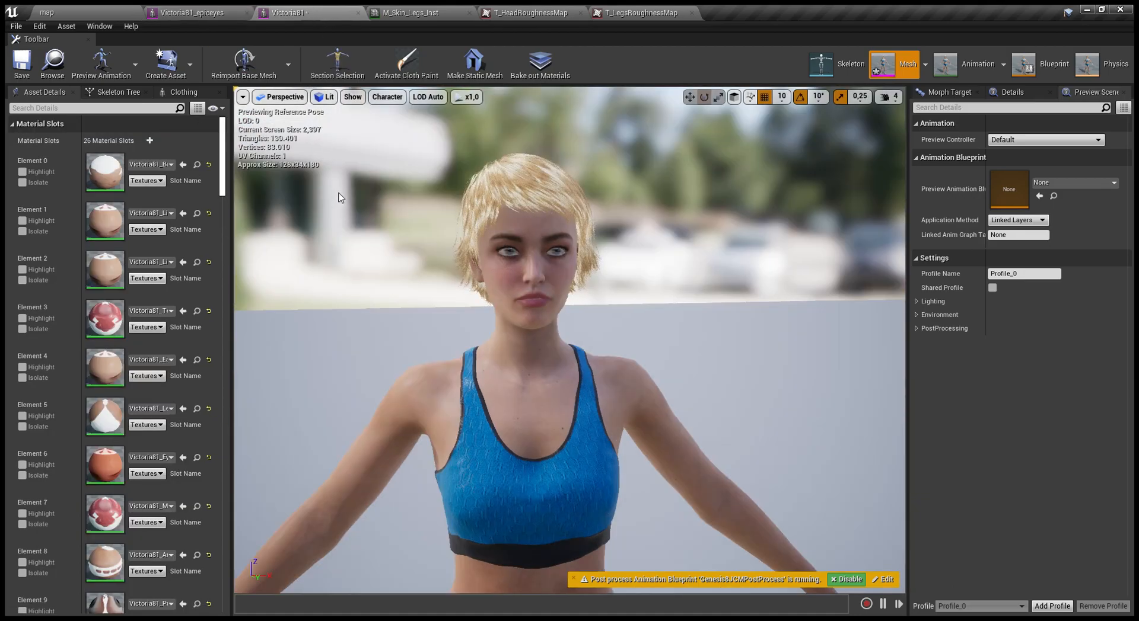
scroll(369, 246, up, 1)
alt+drag(368, 245, 355, 245)
middle_drag(372, 249, 314, 249)
click(212, 10)
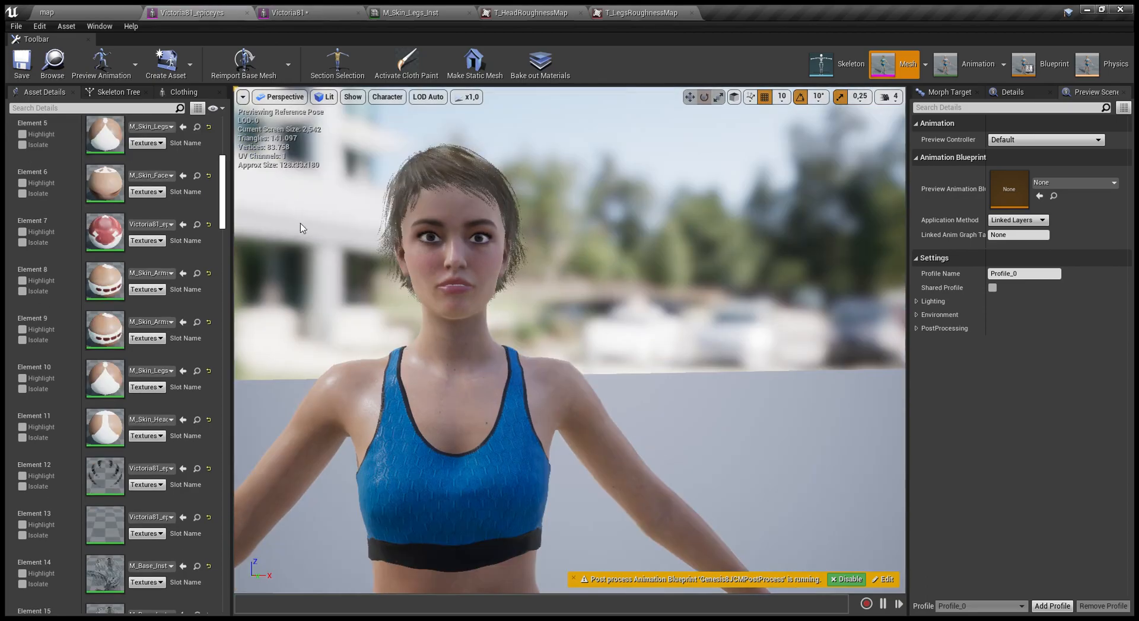
click(264, 11)
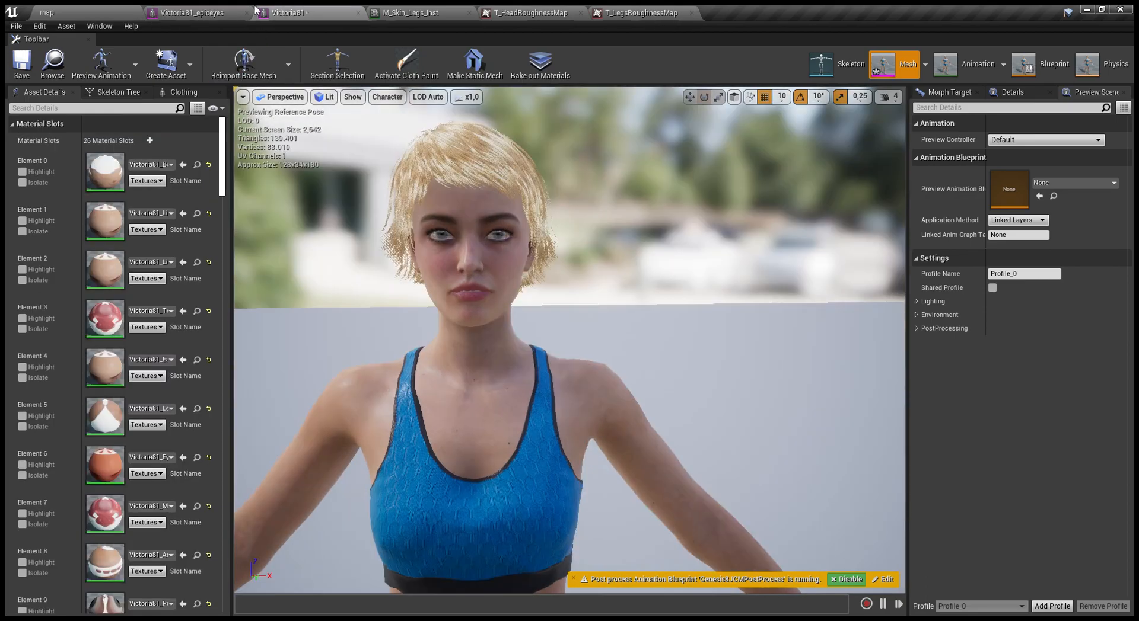
click(200, 10)
click(290, 12)
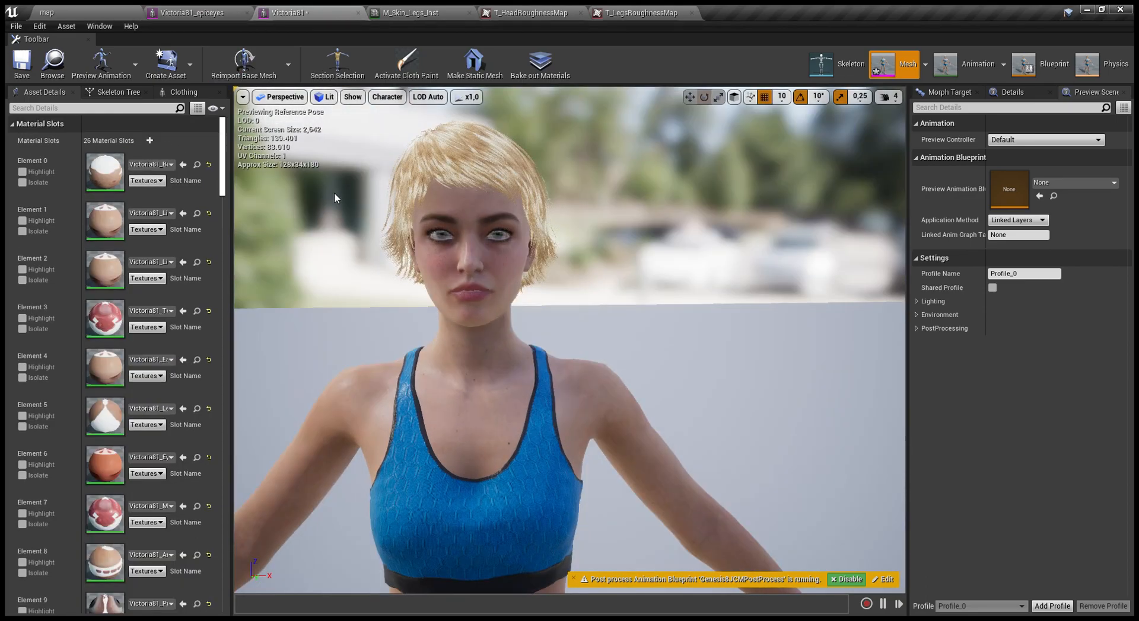
- Examine the face, eyes and skin of the Victoria81 mesh up close
drag(330, 190, 279, 191)
drag(416, 297, 379, 267)
middle_drag(380, 267, 380, 207)
drag(339, 194, 339, 122)
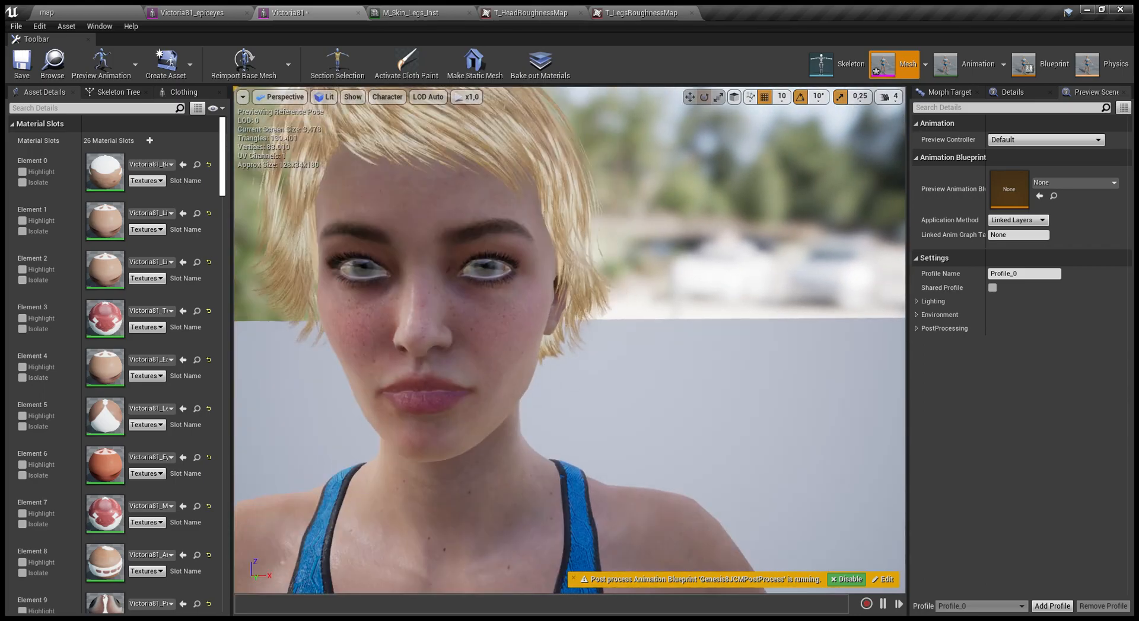
middle_drag(339, 194, 205, 172)
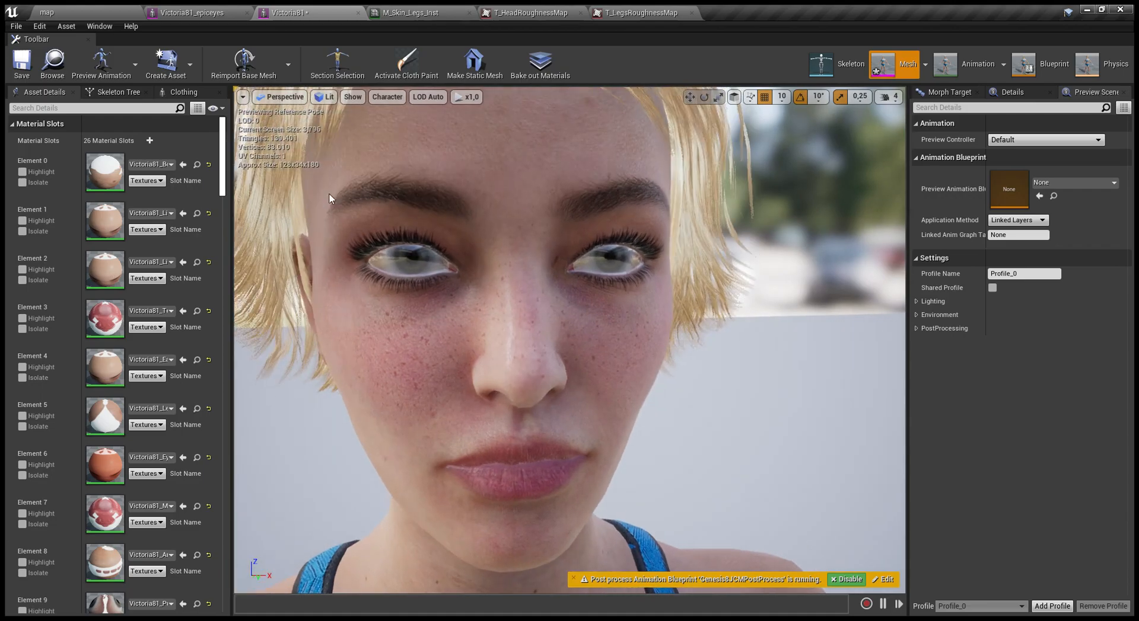
drag(329, 194, 290, 219)
middle_drag(329, 194, 403, 217)
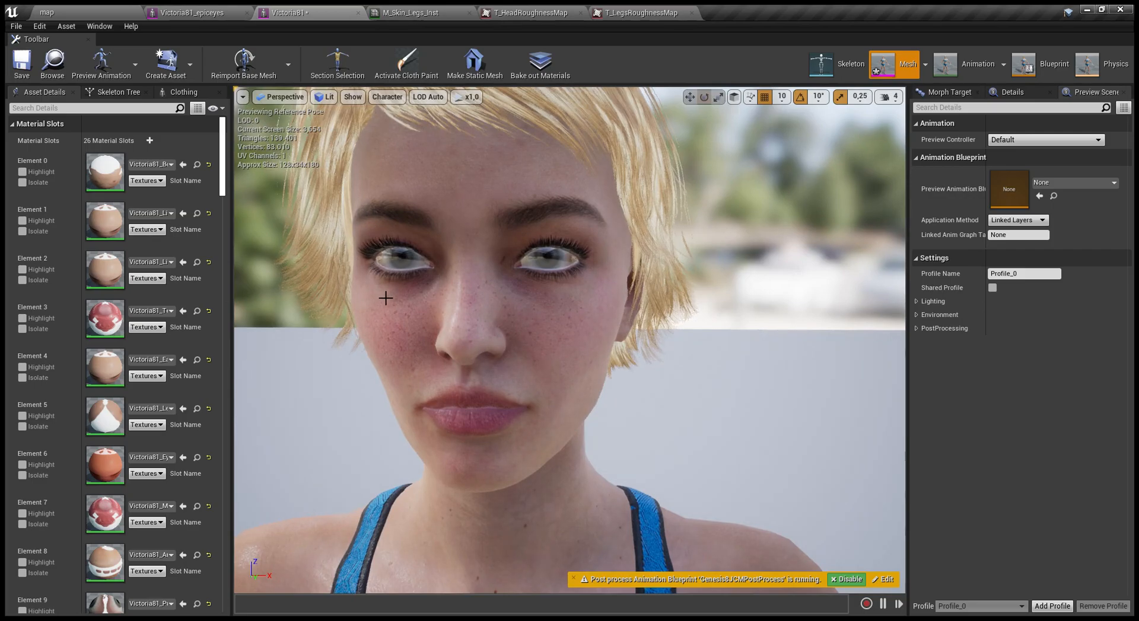
- Create a material instance of M_EyesSimple in the MaterialLibrary/Genesis8_1 folder
scroll(208, 264, down, 15)
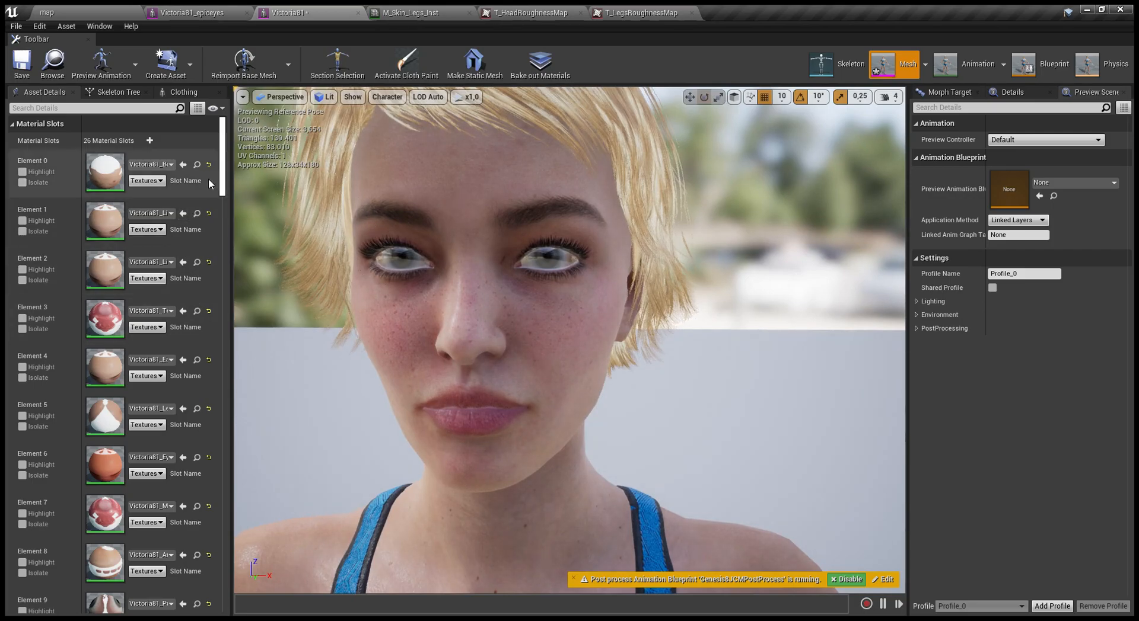
scroll(207, 274, up, 4)
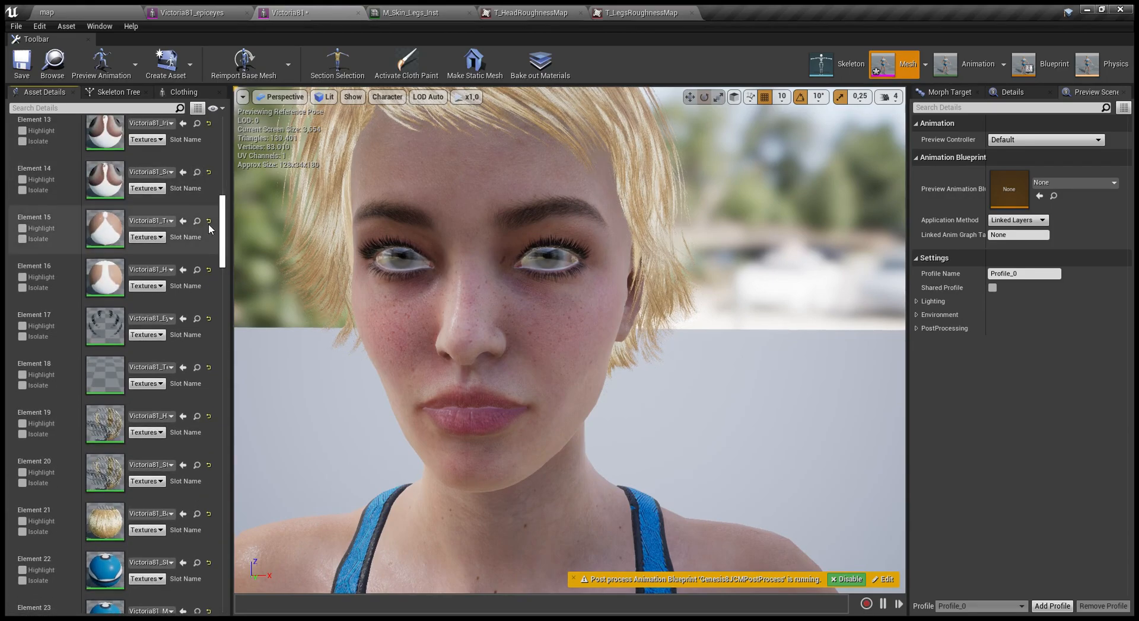
scroll(205, 225, up, 2)
click(84, 7)
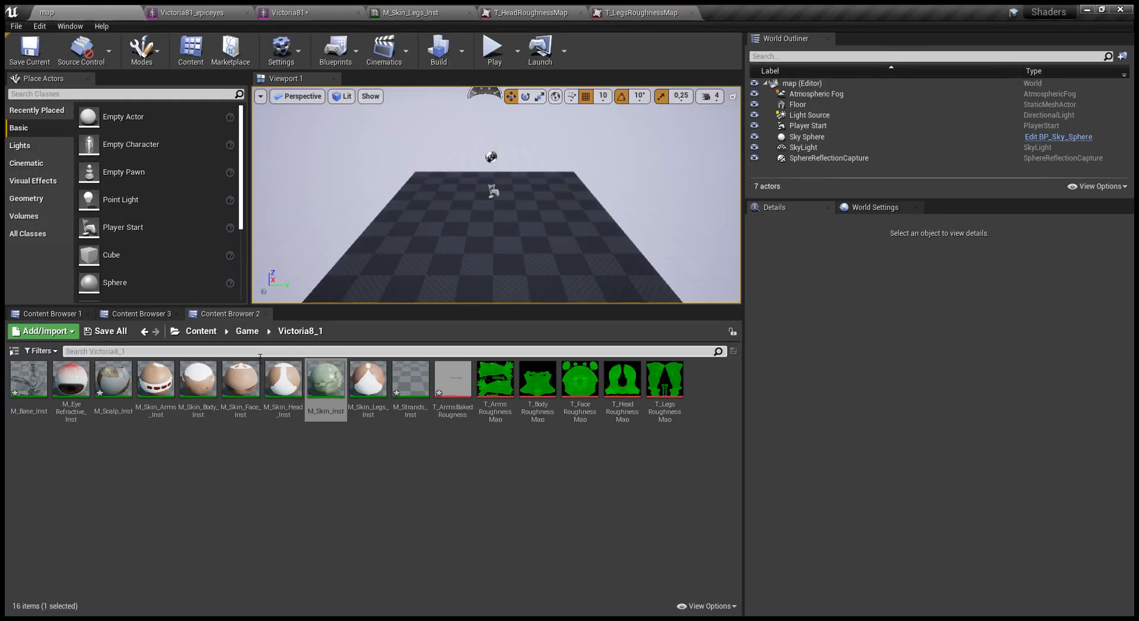
click(246, 331)
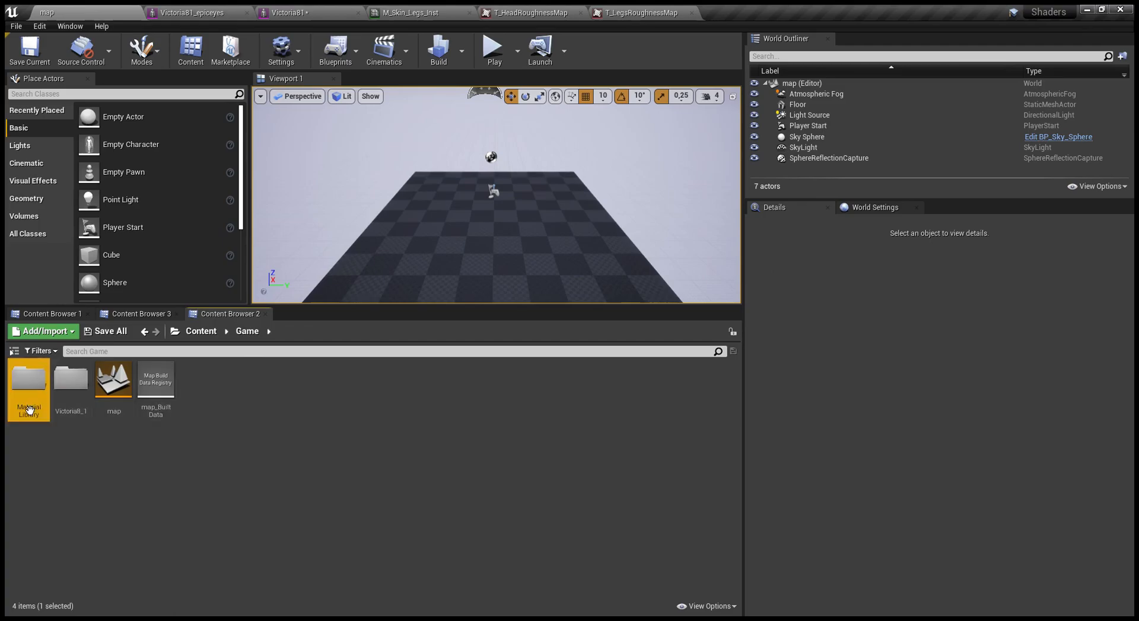
double_click(29, 382)
click(29, 382)
double_click(70, 380)
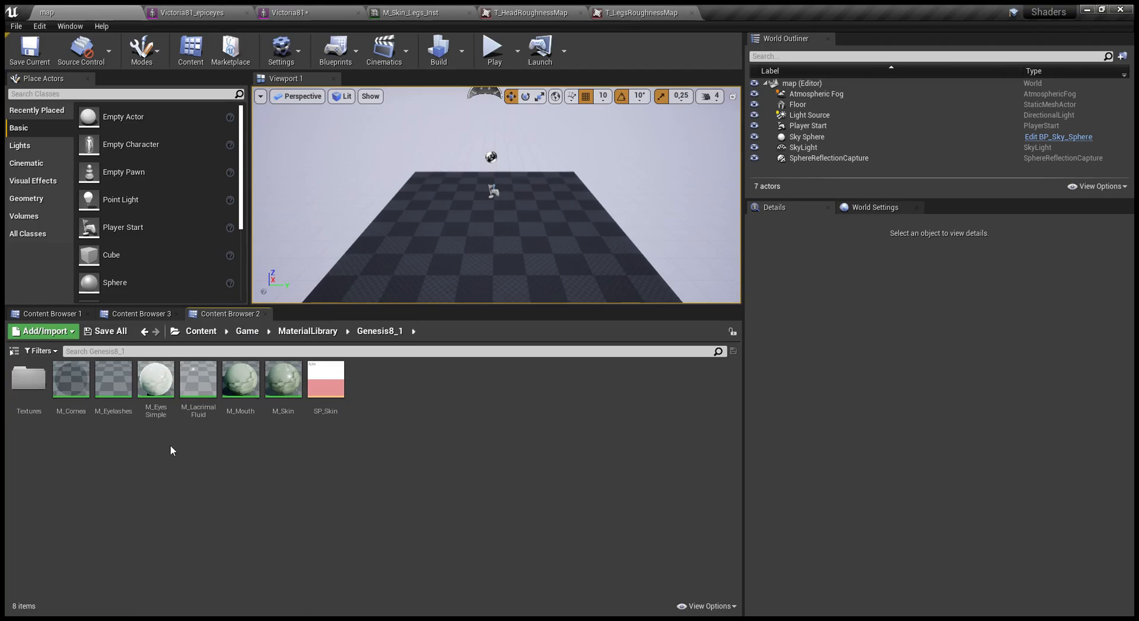
click(160, 396)
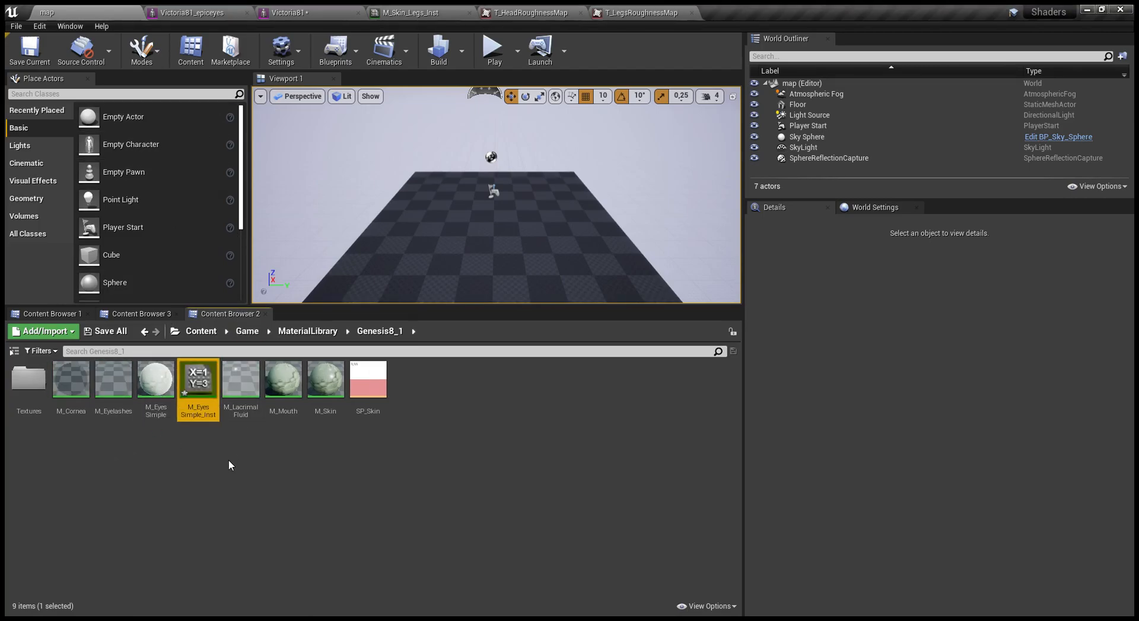
- Assign M_EyesSimple_Inst to material slots Element 13 and Element 14 of the Victoria81 mesh
click(282, 8)
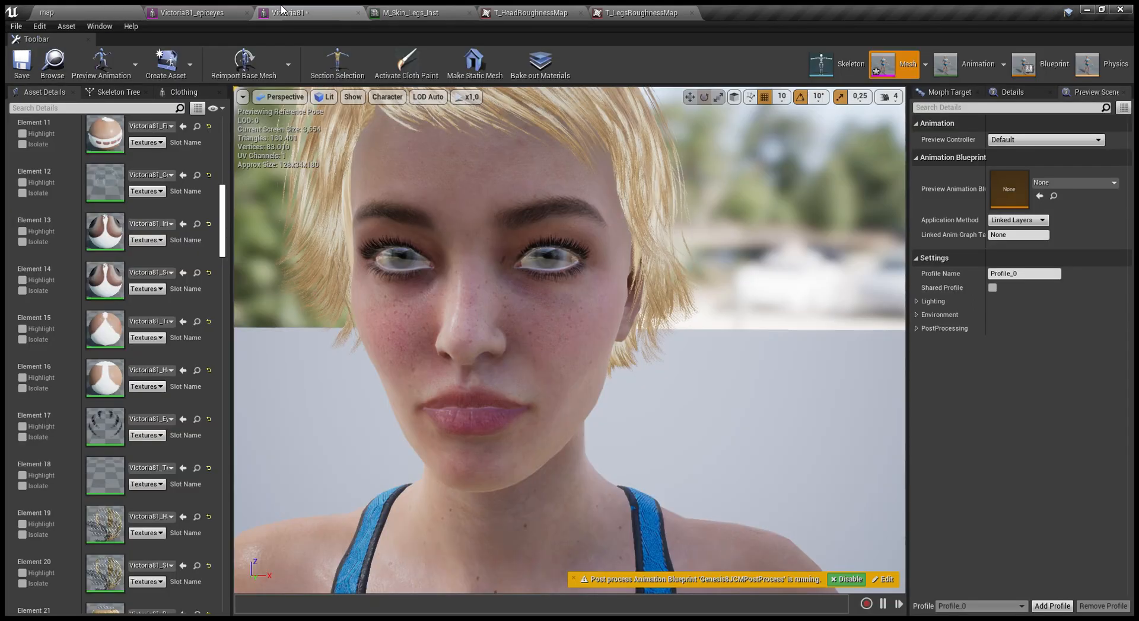
click(183, 224)
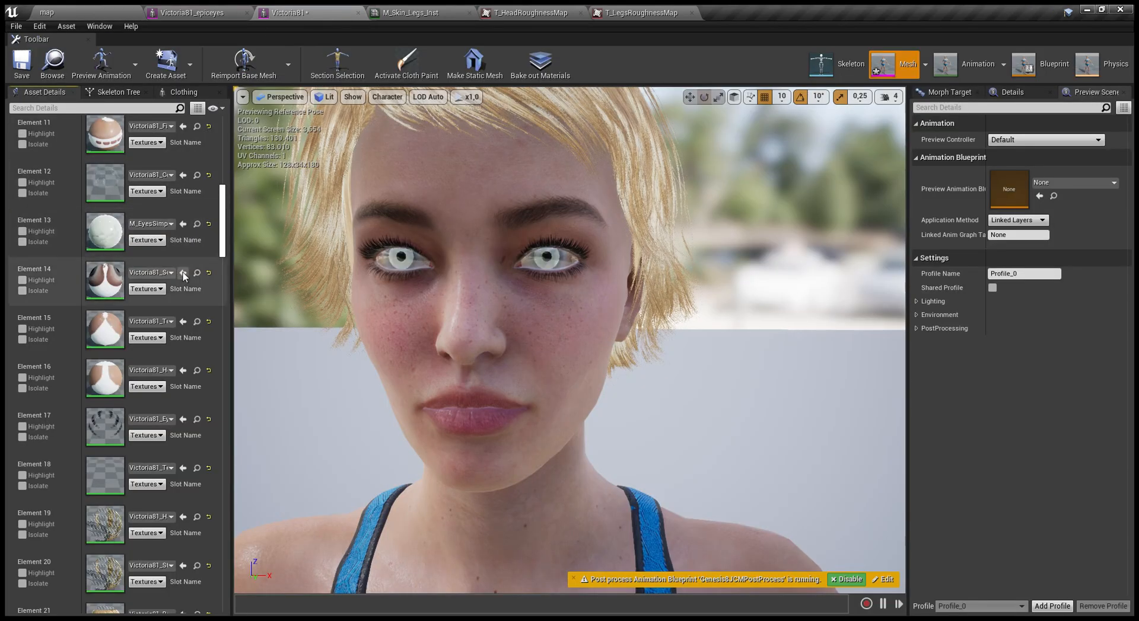
click(183, 273)
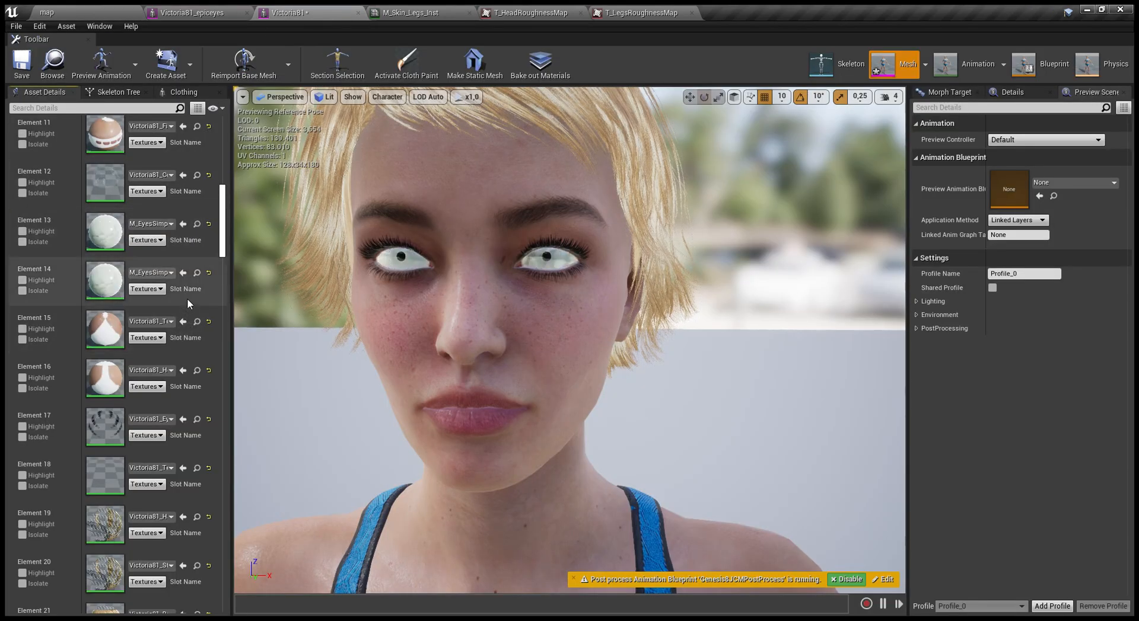
- Find the pupil material slot, Element 9, in the Victoria81 mesh and assign M_EyesSimple_Inst to it
scroll(193, 386, down, 4)
scroll(189, 414, down, 5)
scroll(172, 424, up, 10)
scroll(165, 436, up, 11)
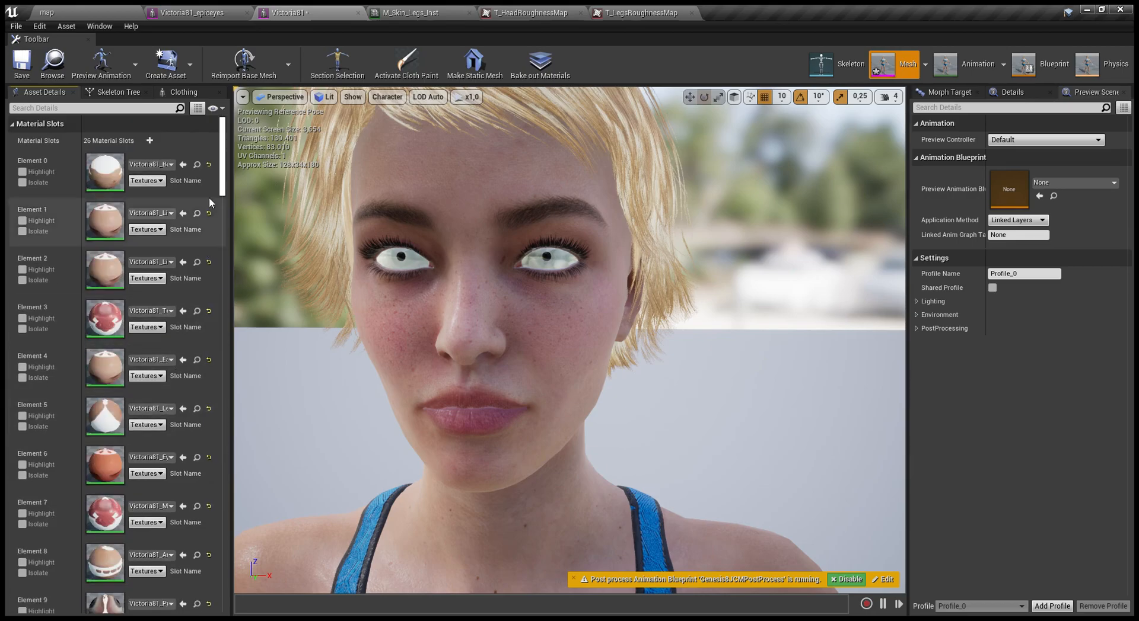
scroll(220, 201, down, 4)
drag(221, 202, 217, 261)
scroll(216, 265, down, 3)
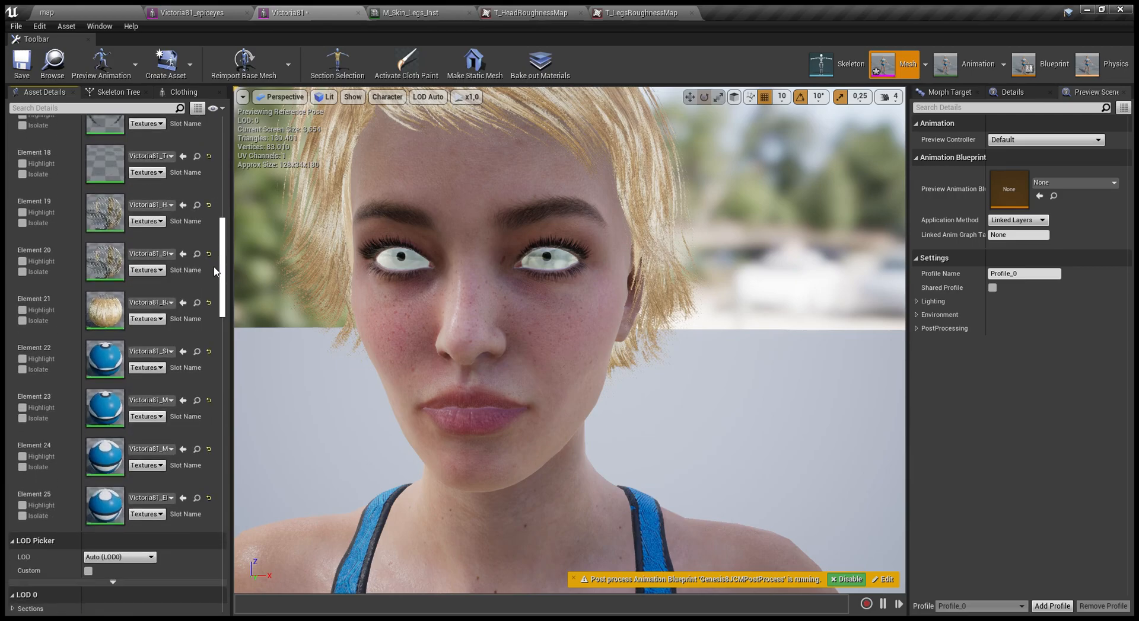
scroll(217, 263, up, 5)
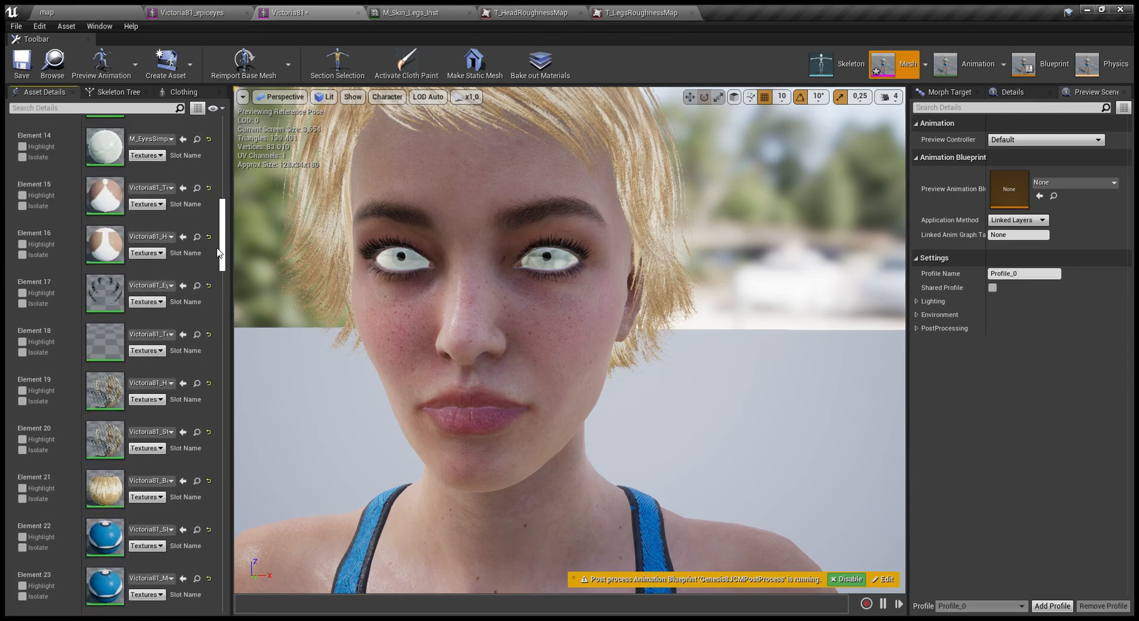
drag(219, 252, 226, 212)
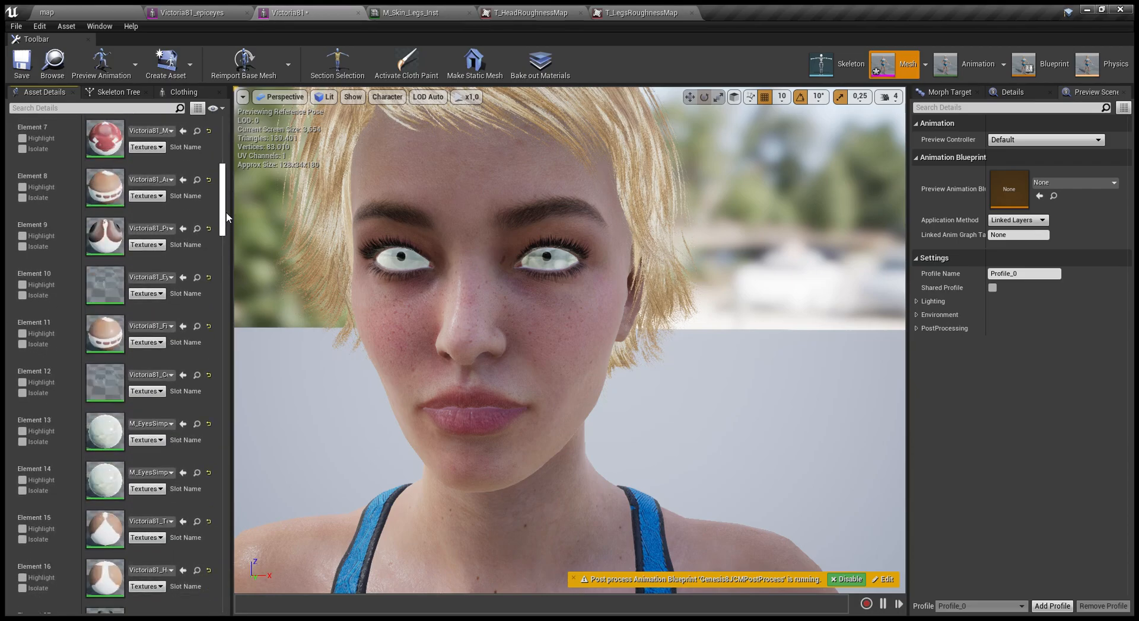
click(183, 229)
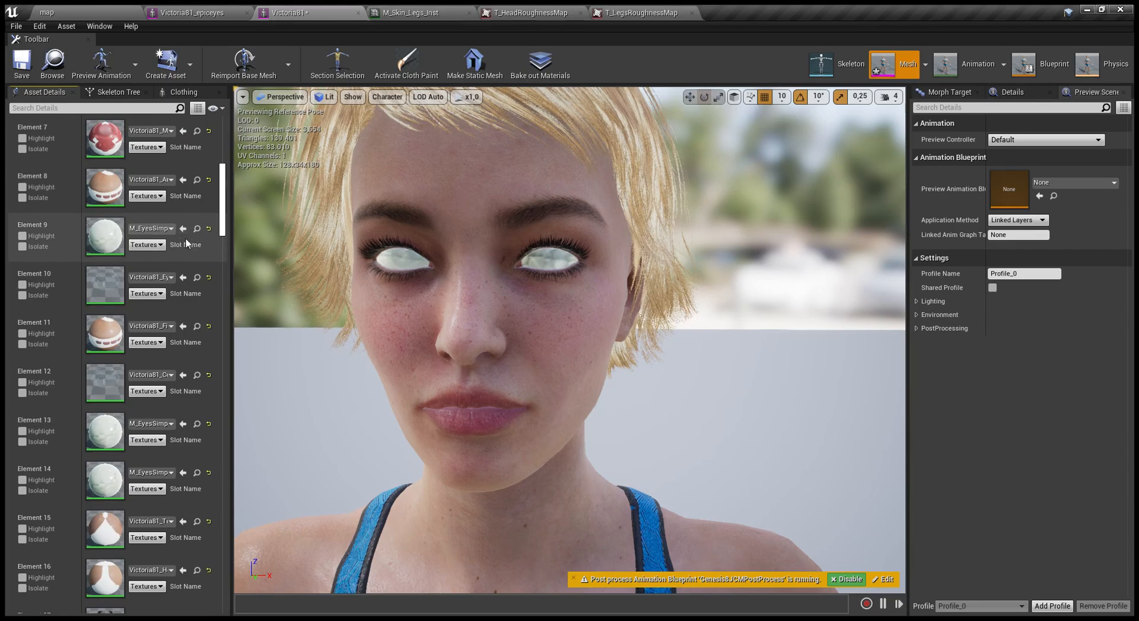
- Open M_EyesSimple_Inst and override its Base Color Texture with the Victoria8_1_Eyes01D_1007 texture from the Victoria81_epiceyes textures
click(99, 11)
click(201, 408)
double_click(202, 408)
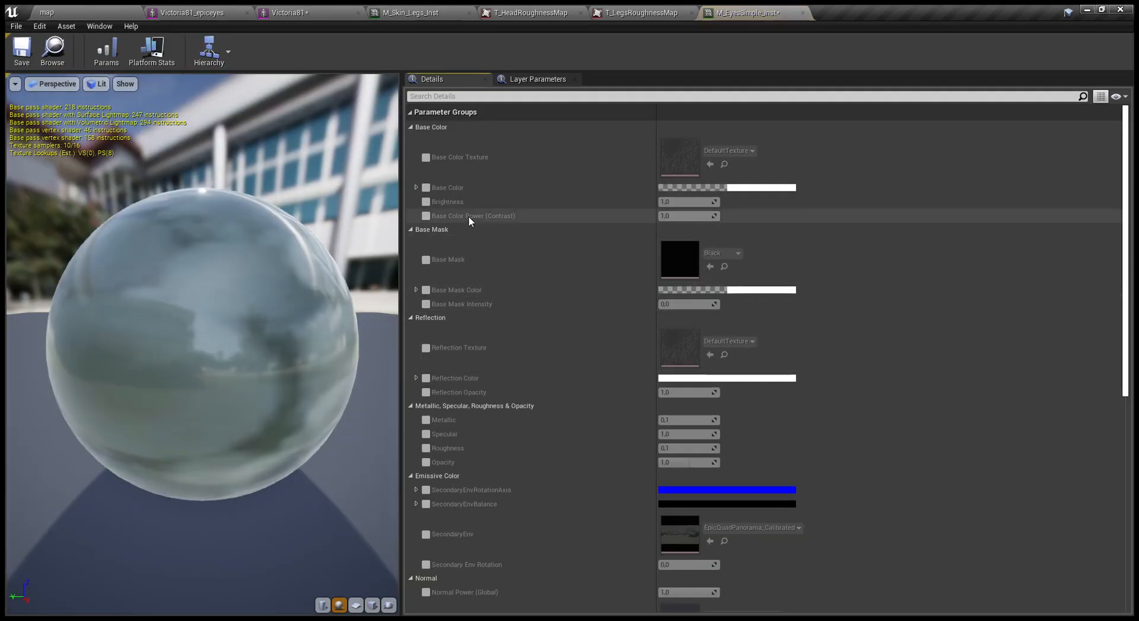
click(98, 11)
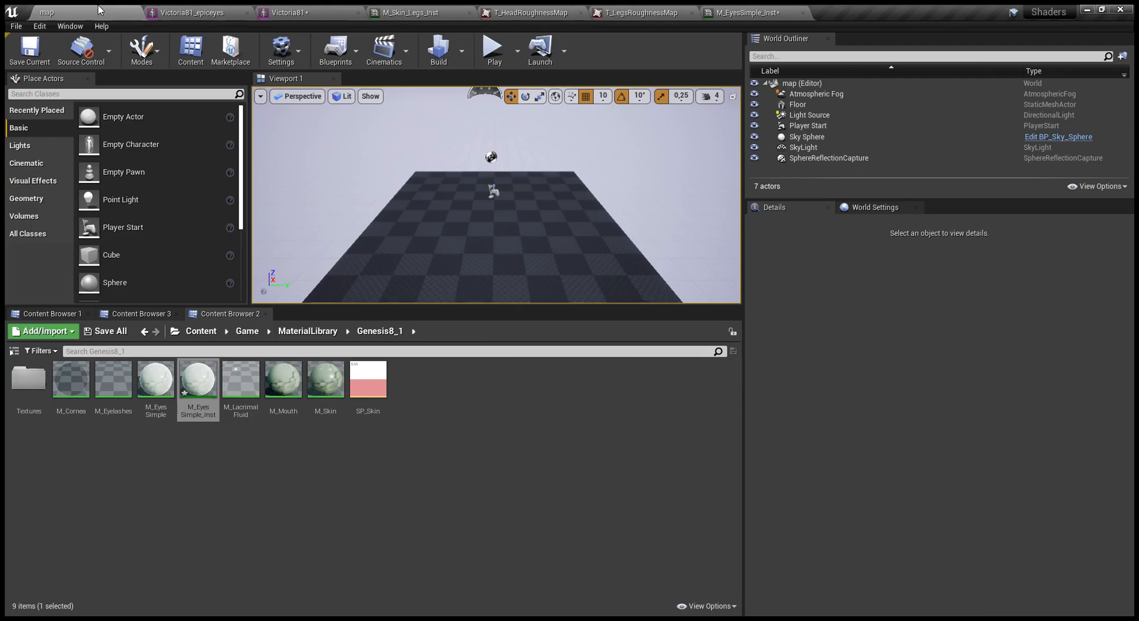
click(41, 314)
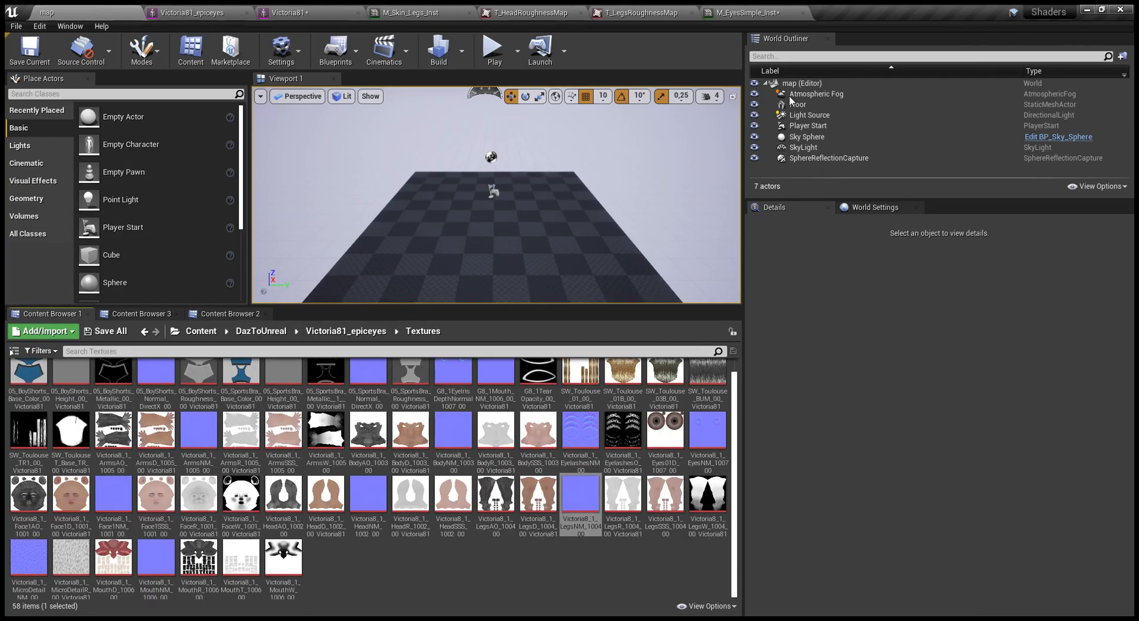
click(665, 439)
click(752, 11)
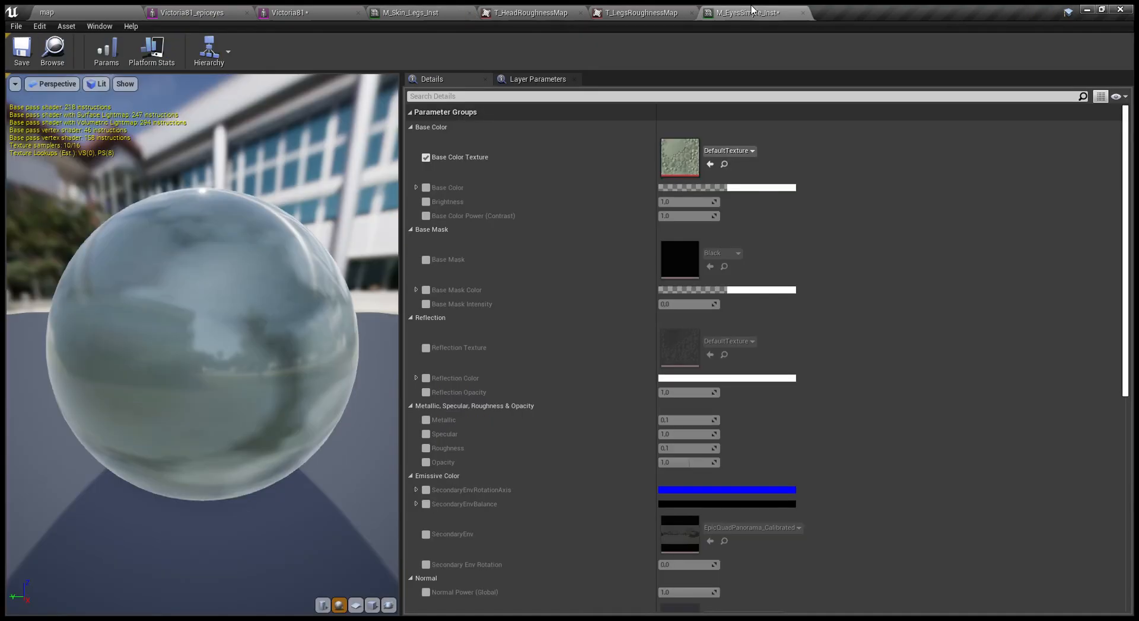
click(710, 164)
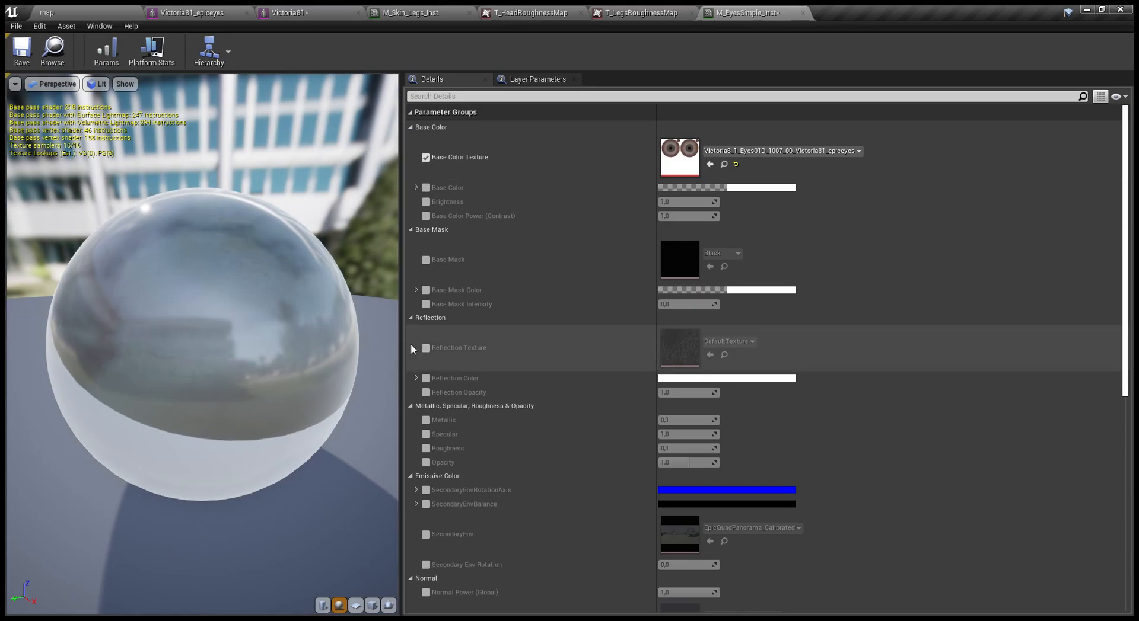
- Enable the Reflection Texture override in M_EyesSimple_Inst and look for a suitable map among the Victoria81_epiceyes textures
click(426, 348)
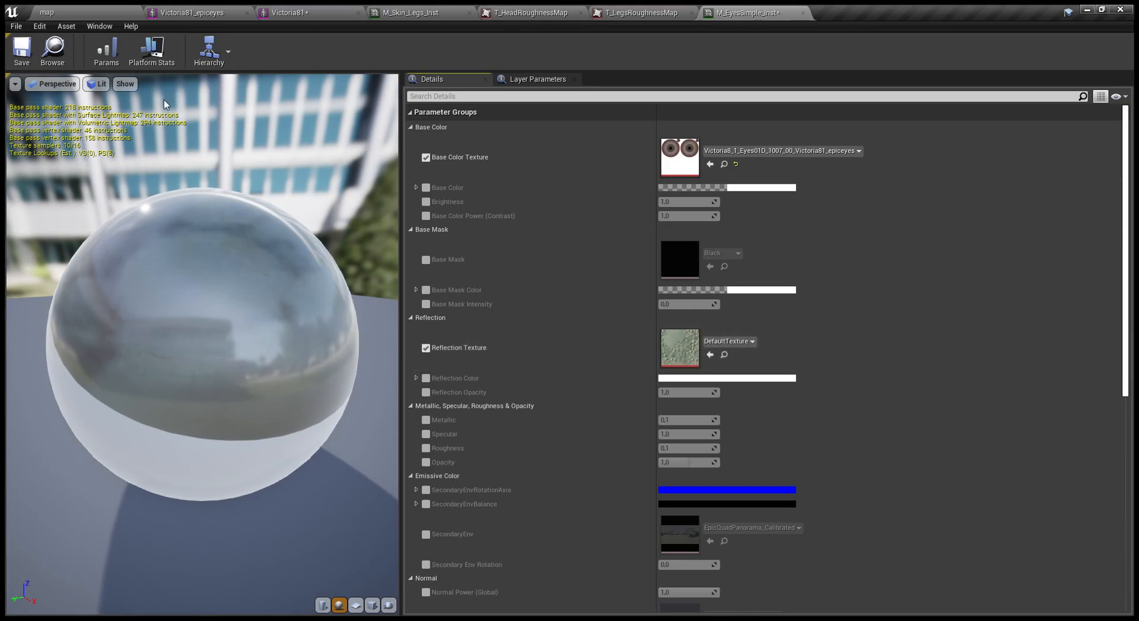
click(98, 10)
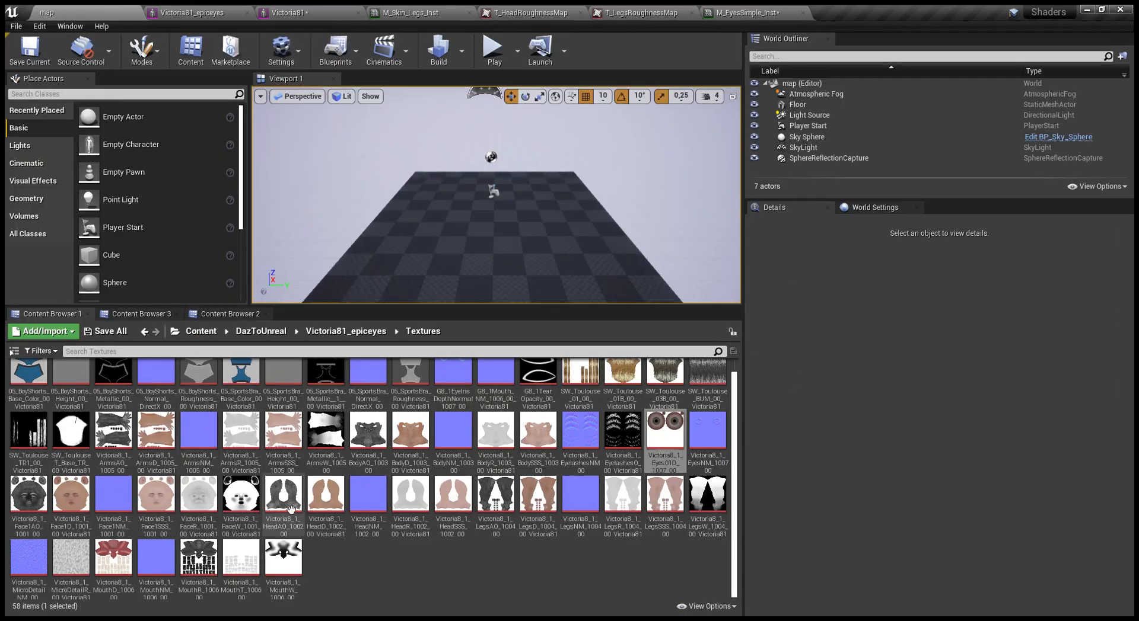
scroll(327, 539, up, 1)
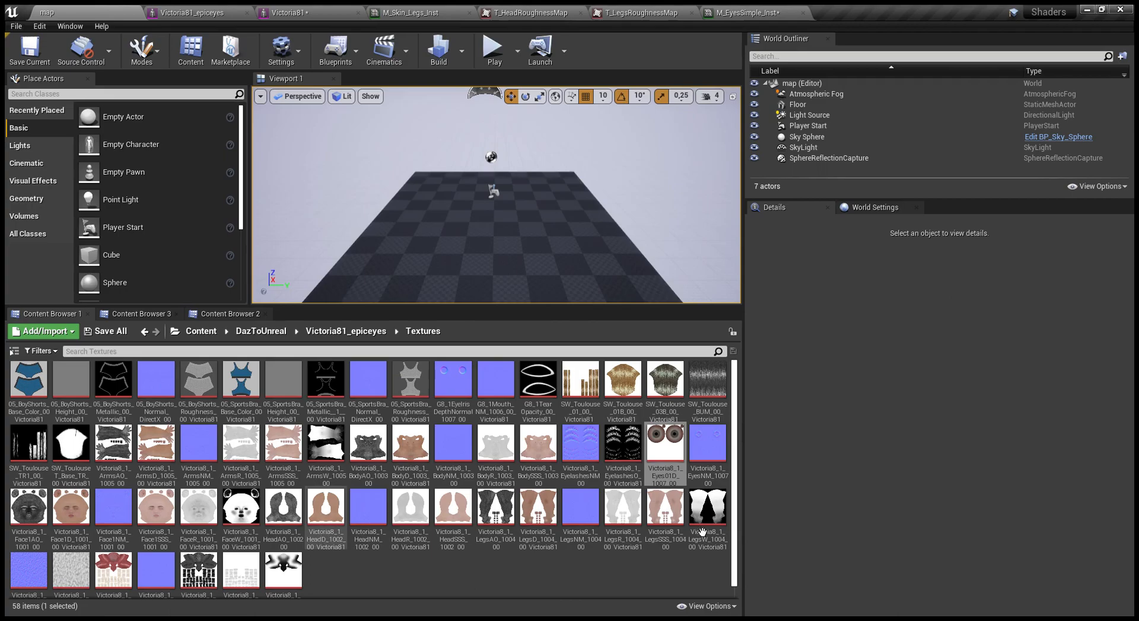
- Search the Genesis8_1 texture folders in the MaterialLibrary for an eye reflection texture
click(135, 313)
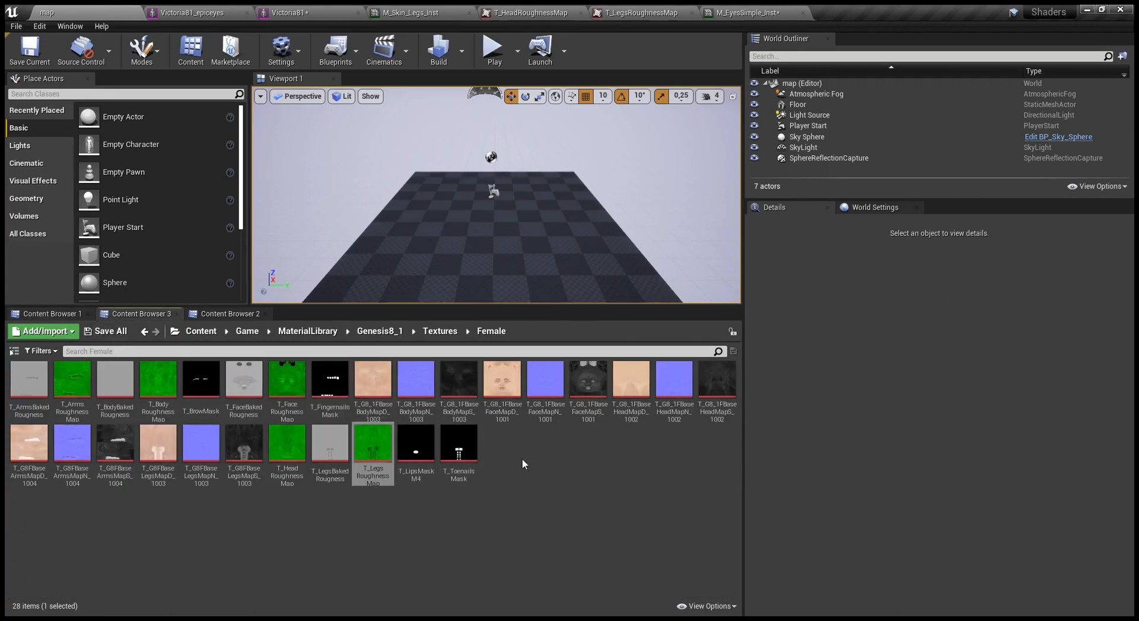
click(439, 330)
click(72, 380)
click(28, 379)
double_click(29, 379)
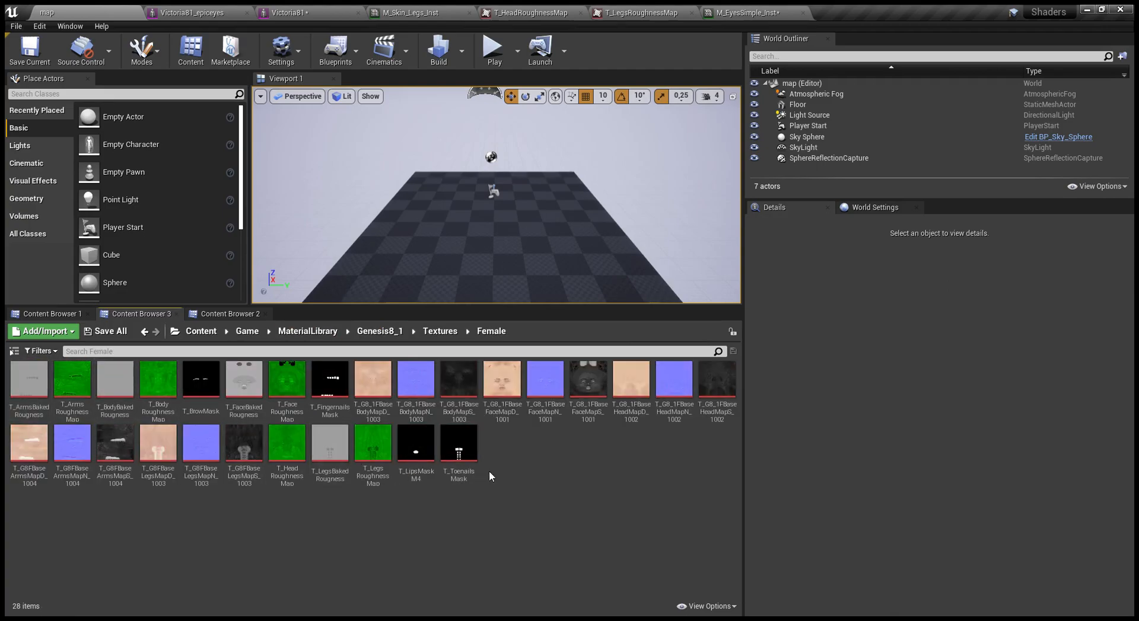
click(439, 330)
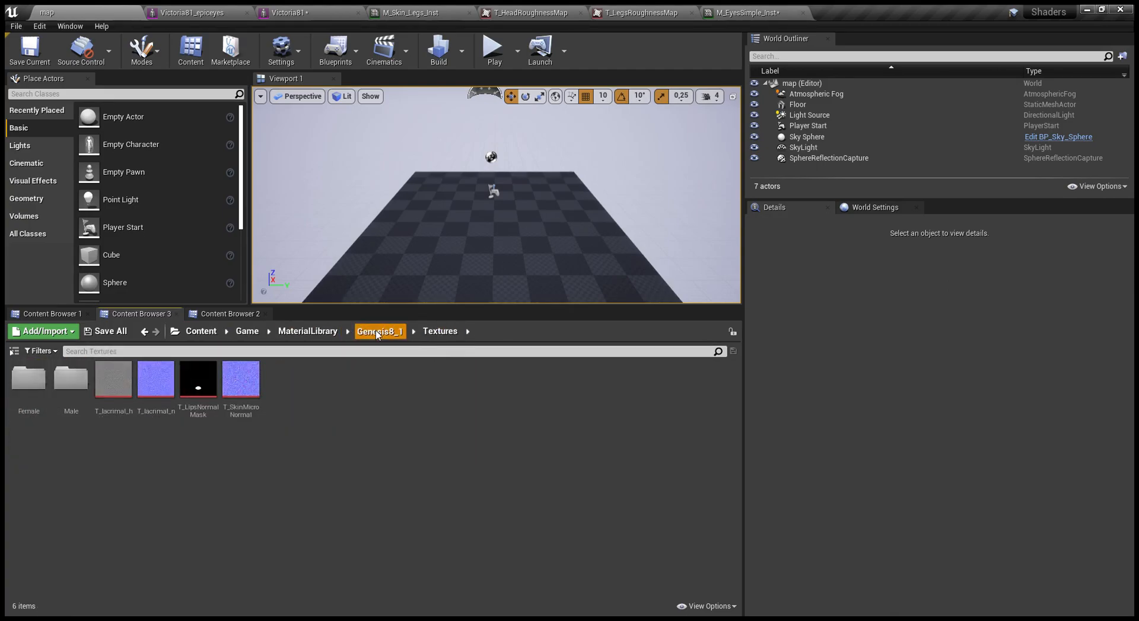
click(379, 331)
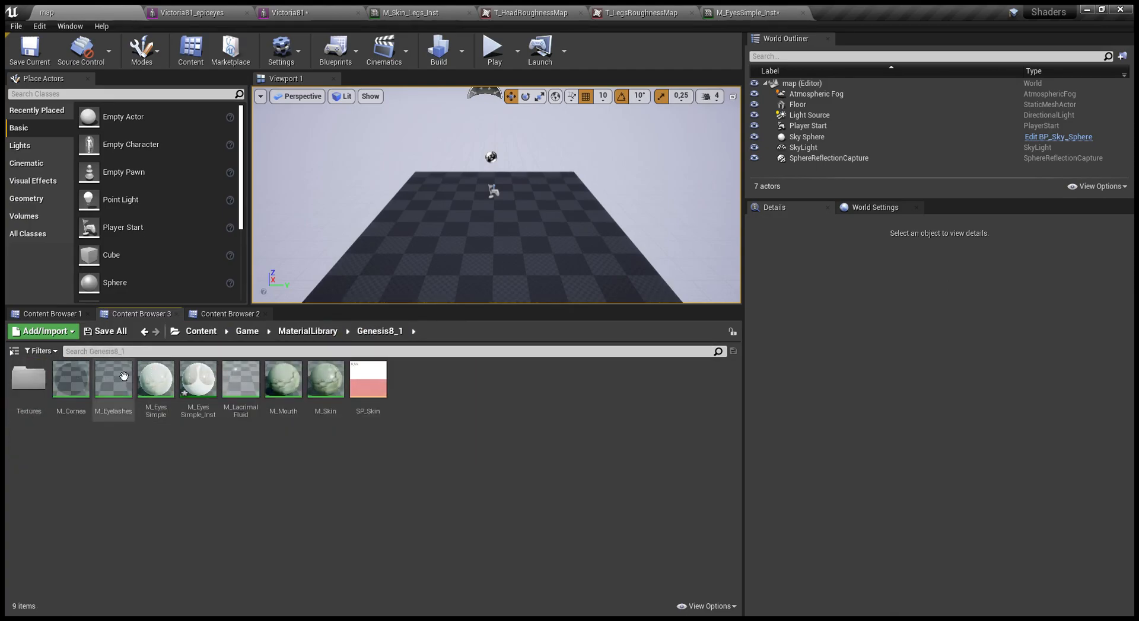
click(302, 332)
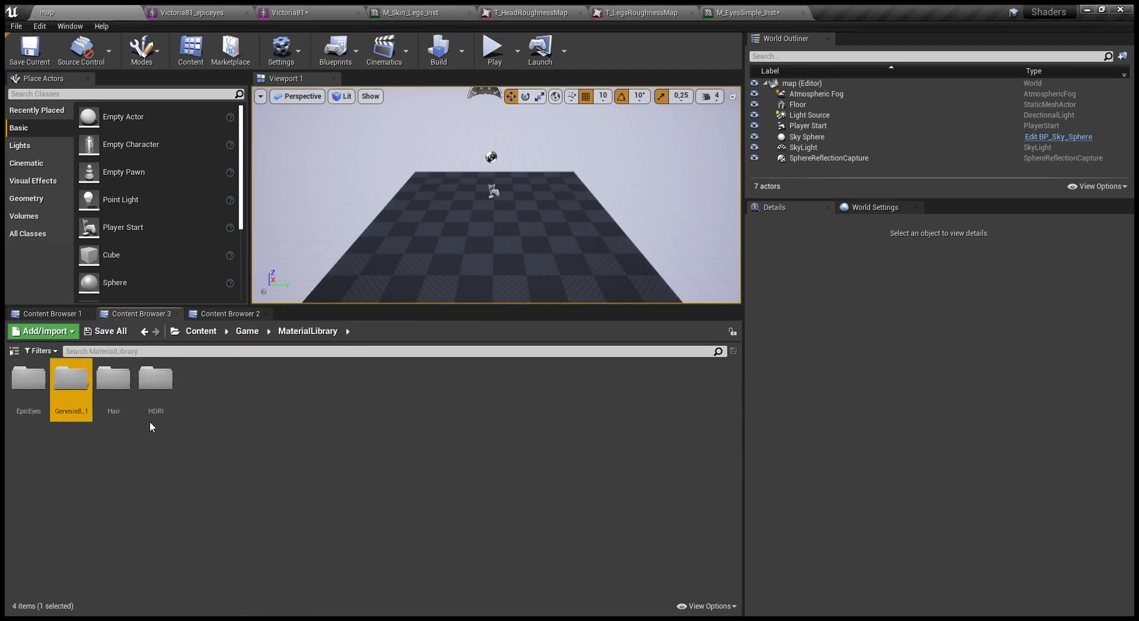
double_click(73, 402)
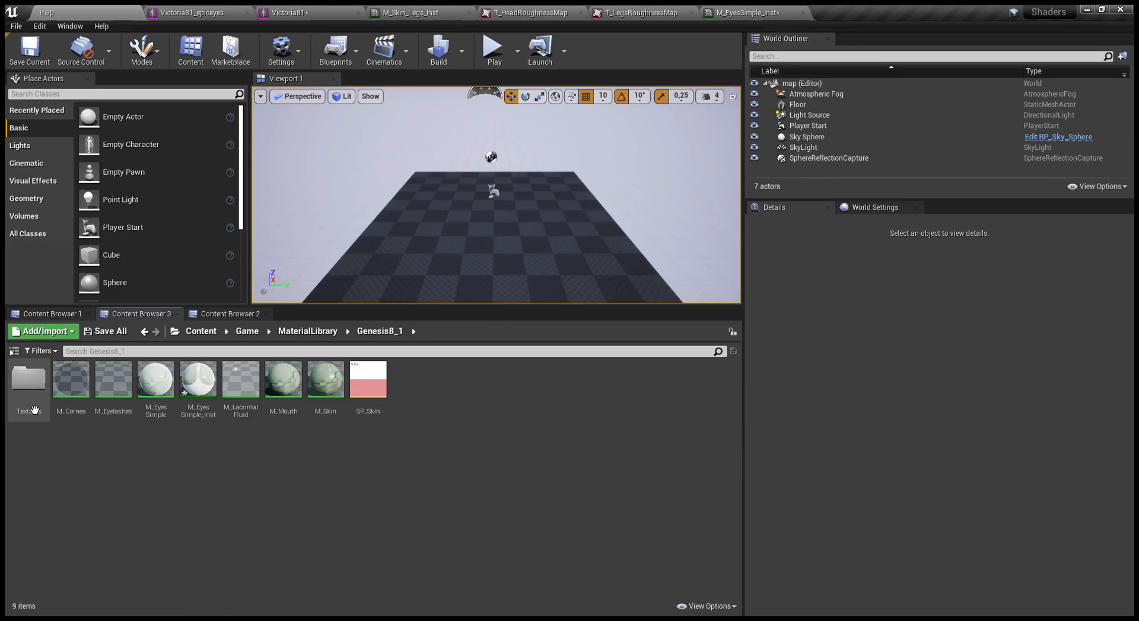
double_click(30, 389)
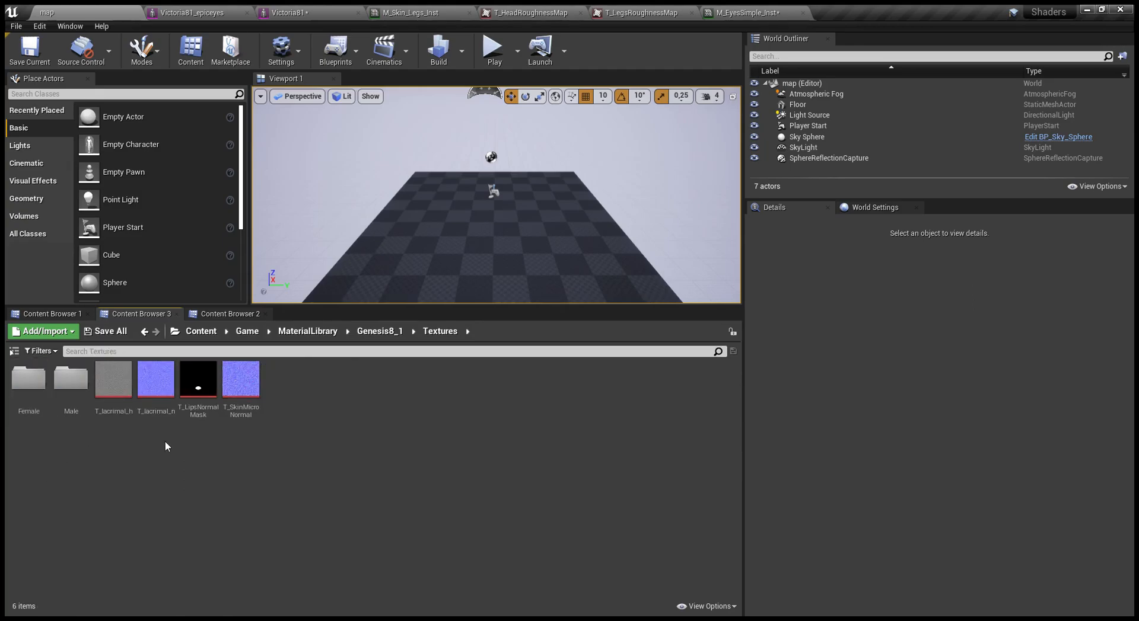
click(71, 383)
double_click(29, 385)
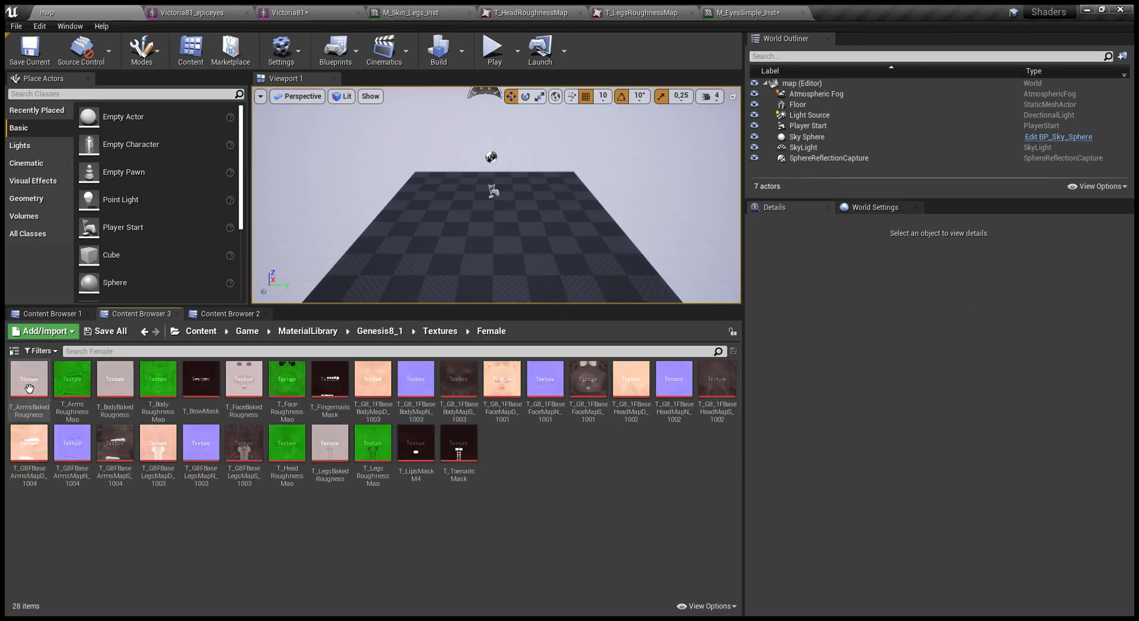
- Check the eyes on the Victoria81 mesh, review the M_EyesSimple_Inst parameters and set its Reflection Texture to Black
click(730, 12)
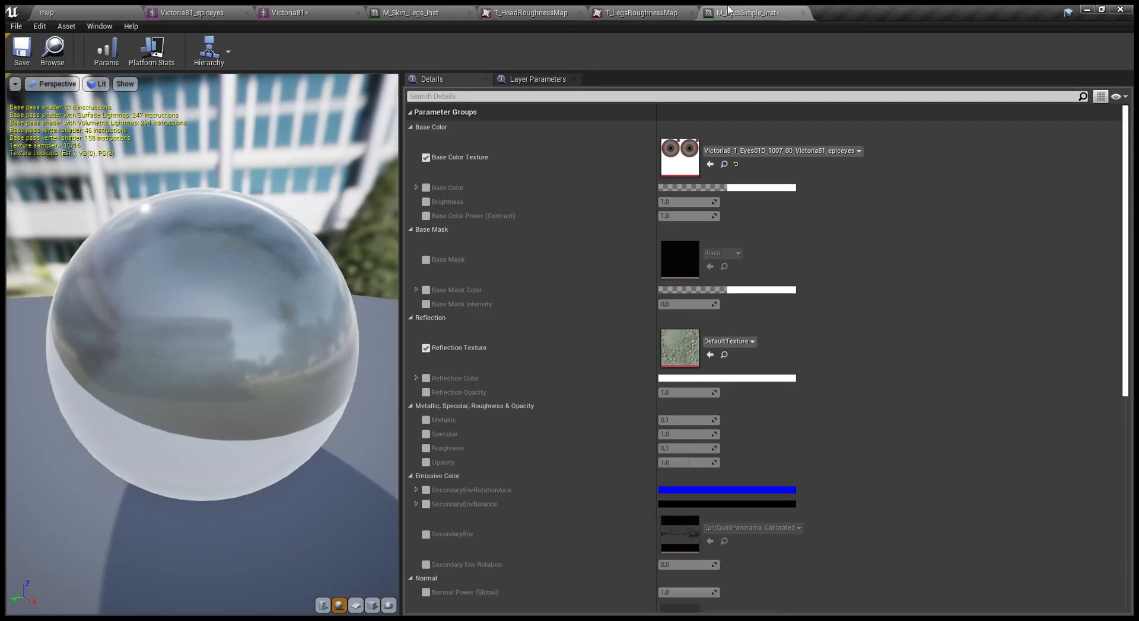
click(606, 12)
click(287, 12)
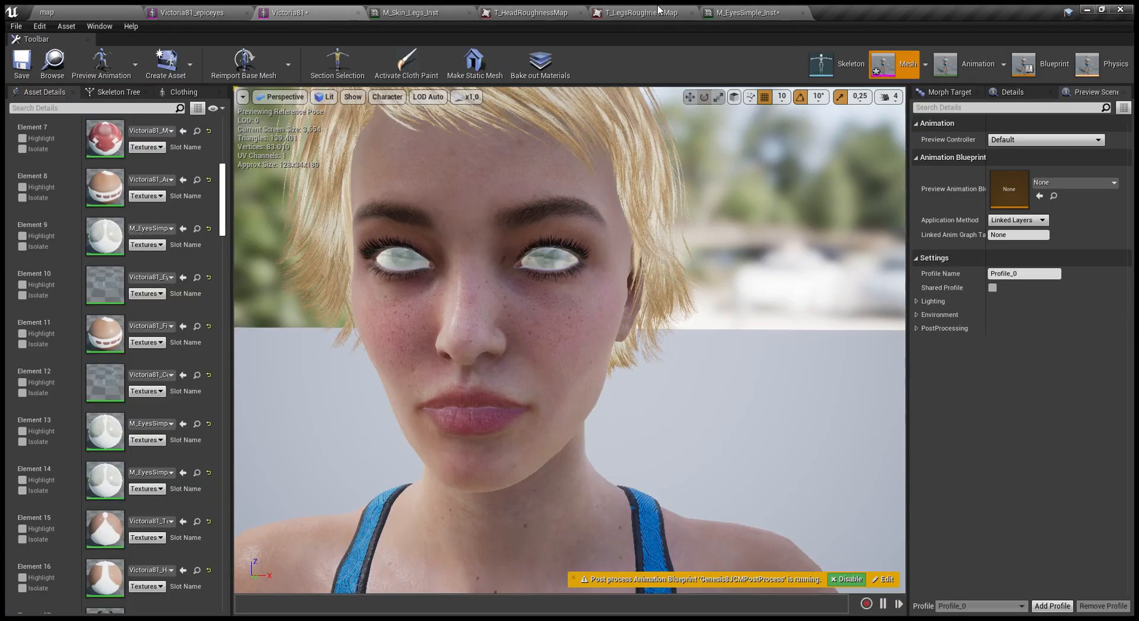
click(721, 9)
scroll(733, 397, down, 10)
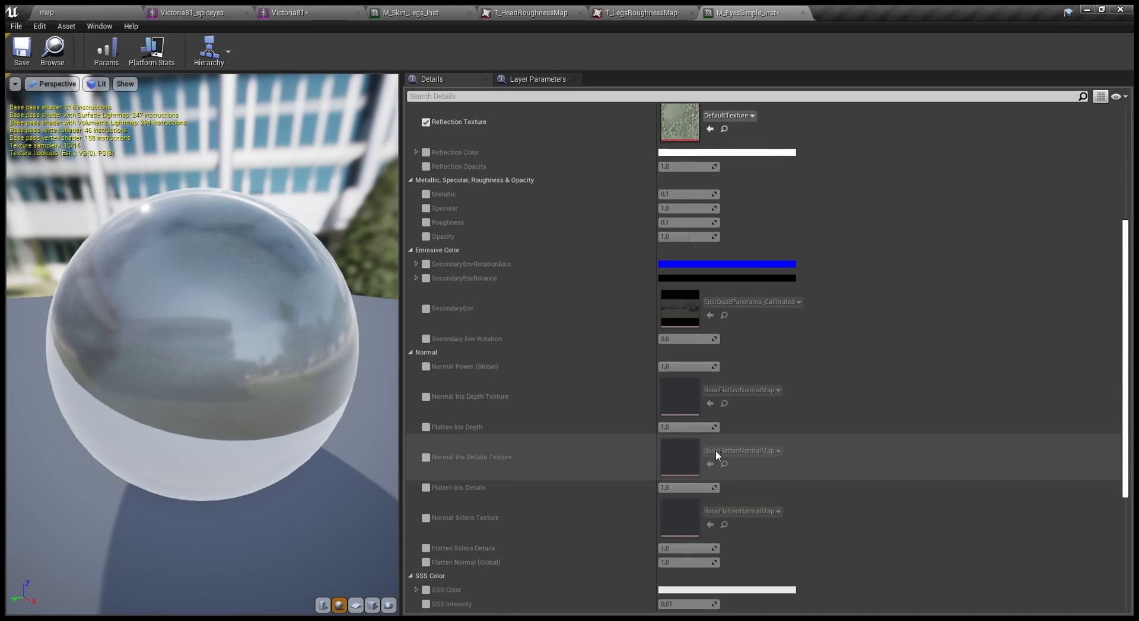
scroll(648, 420, down, 4)
scroll(651, 444, up, 9)
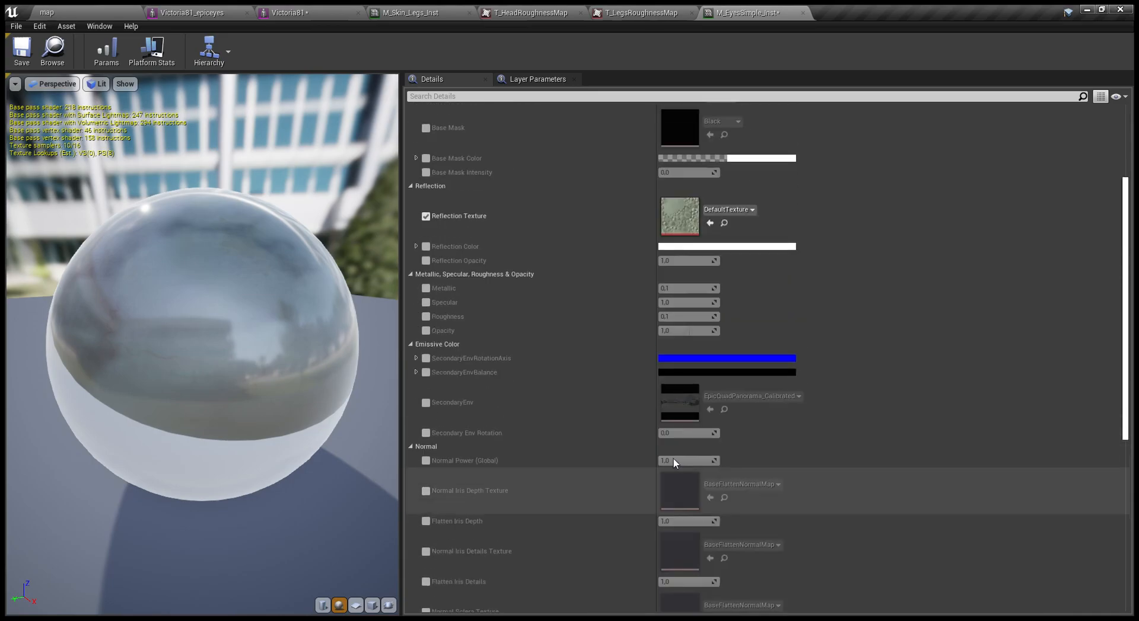
scroll(595, 440, up, 3)
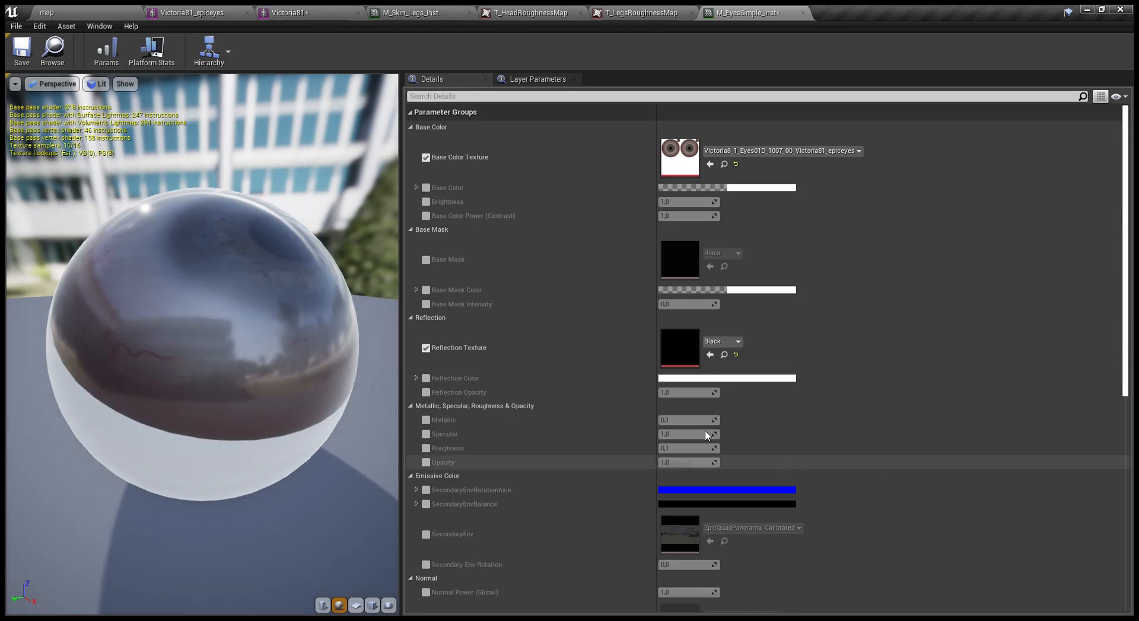
- Save M_EyesSimple_Inst and check how the eyes look on the Victoria81 mesh
click(24, 59)
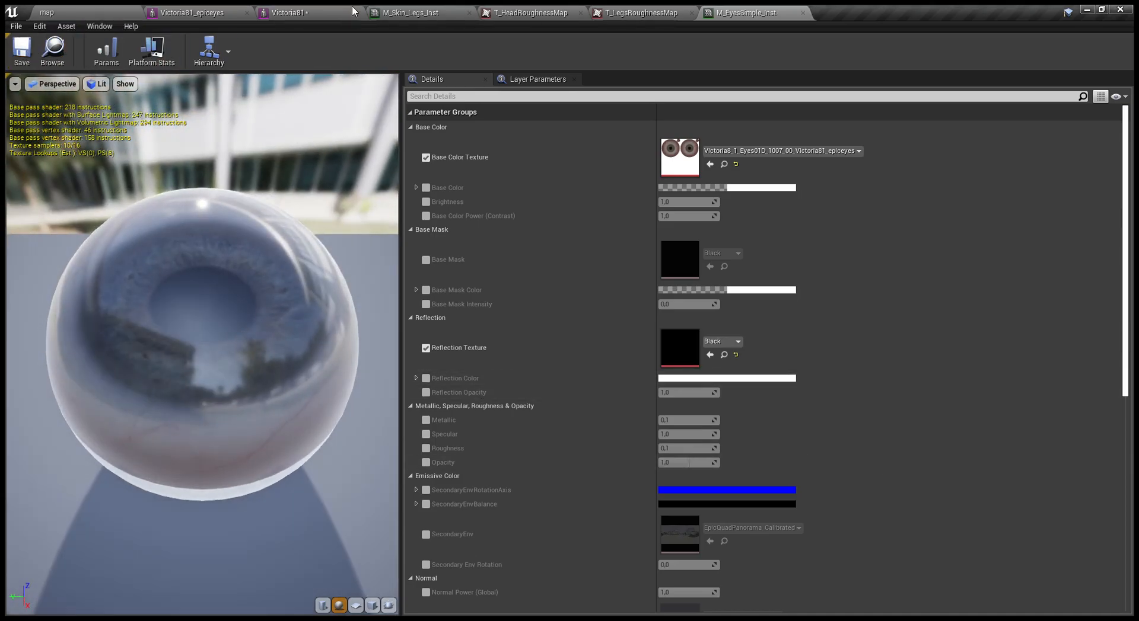
click(307, 10)
click(719, 9)
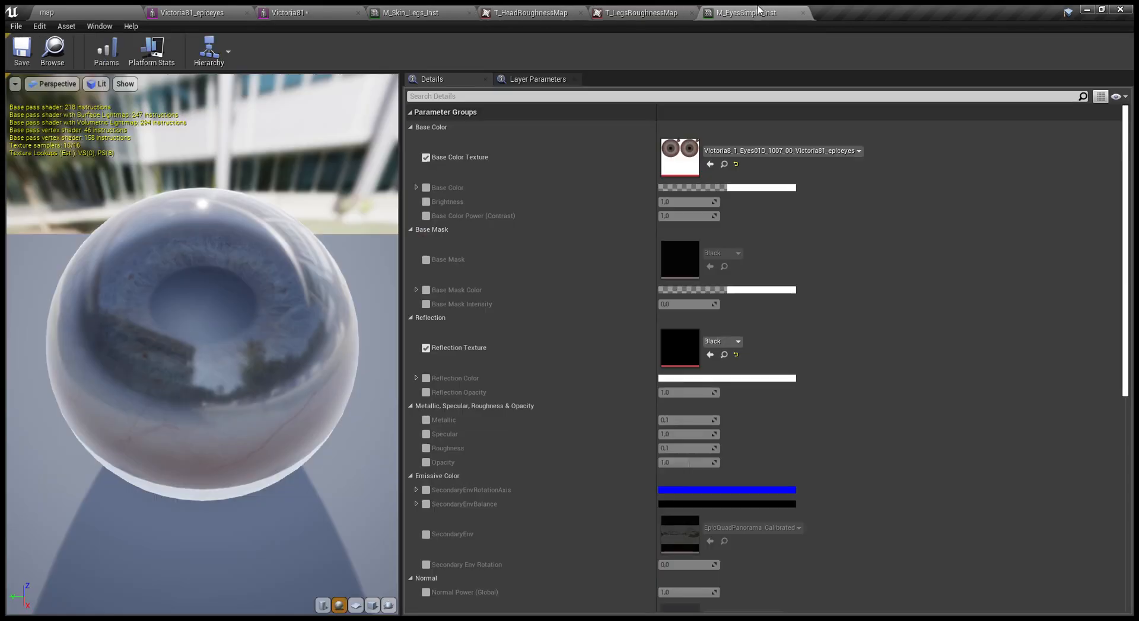
- Examine the Reflection, Emissive Color, Normal and SSS Color parameters of M_EyesSimple_Inst for settings that affect the eyes' look
scroll(597, 392, down, 3)
scroll(596, 392, down, 3)
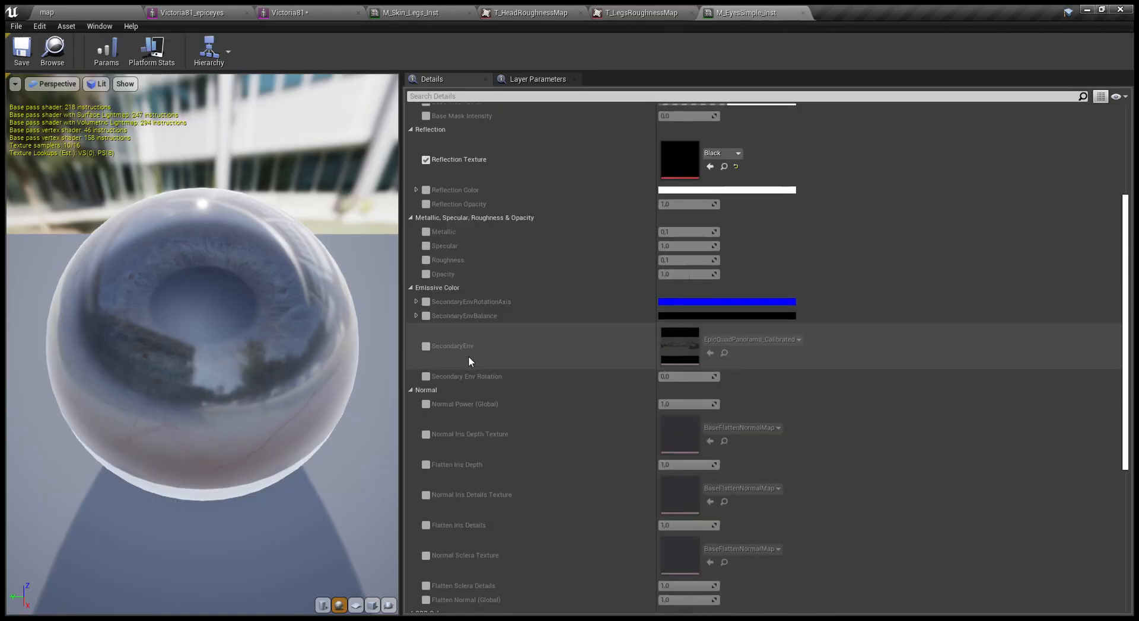
scroll(531, 345, up, 5)
scroll(504, 368, down, 6)
scroll(486, 403, up, 1)
scroll(468, 427, down, 7)
scroll(428, 486, up, 4)
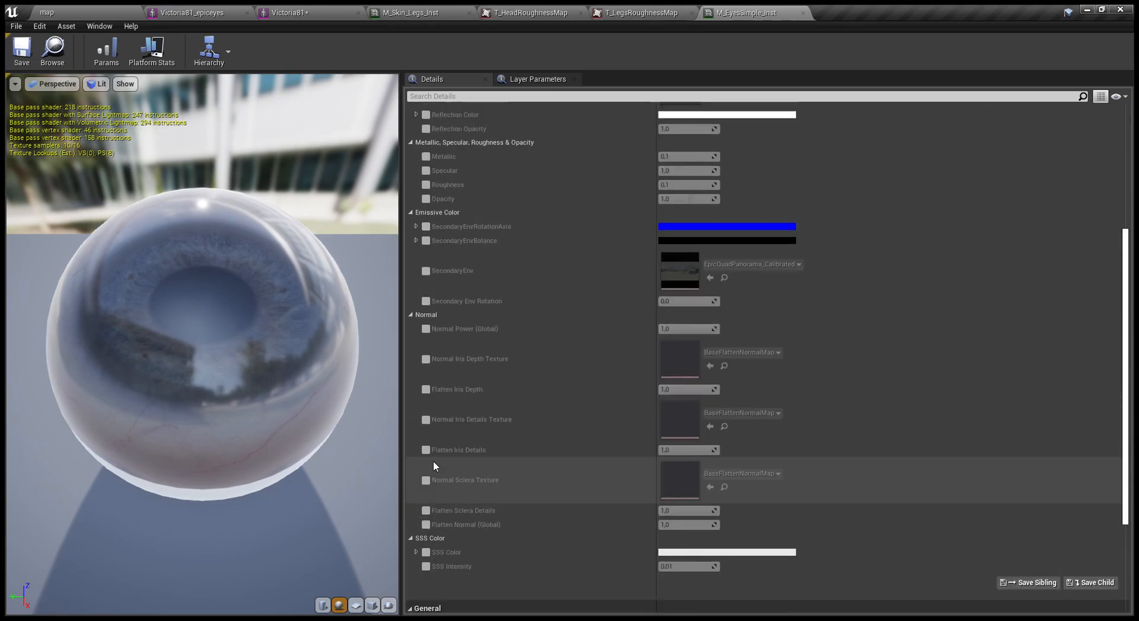
scroll(433, 466, up, 3)
scroll(478, 518, down, 4)
scroll(478, 519, up, 4)
scroll(477, 513, up, 7)
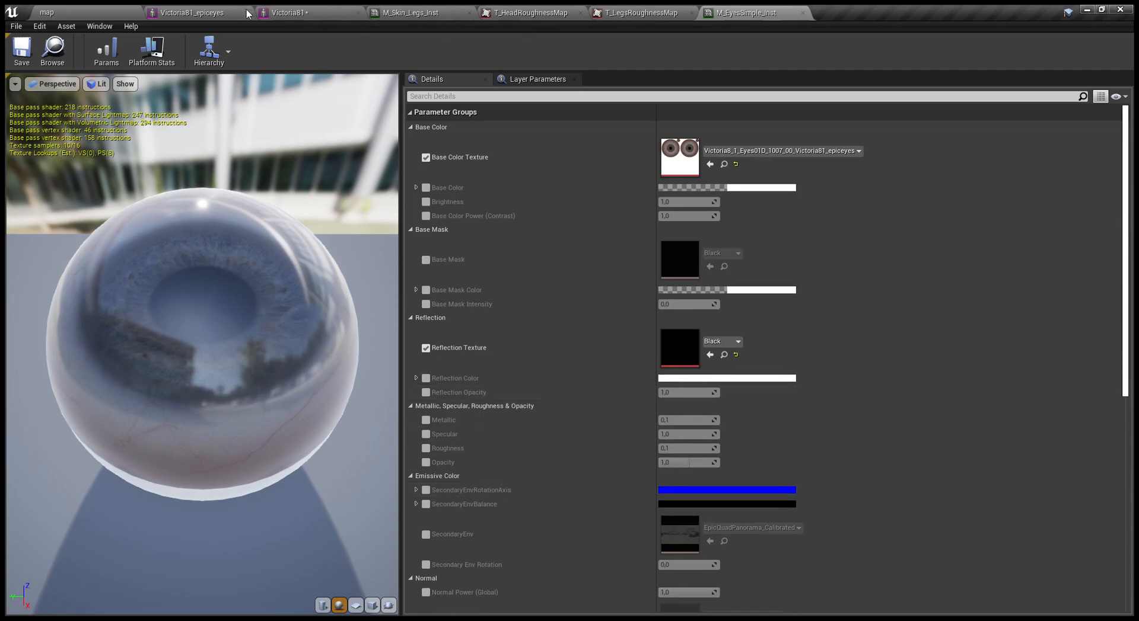
- Inspect the eyes on the Victoria81 mesh again, and compare them with M_EyesSimple_Inst's remaining parameters, parent material and preview sphere
click(279, 13)
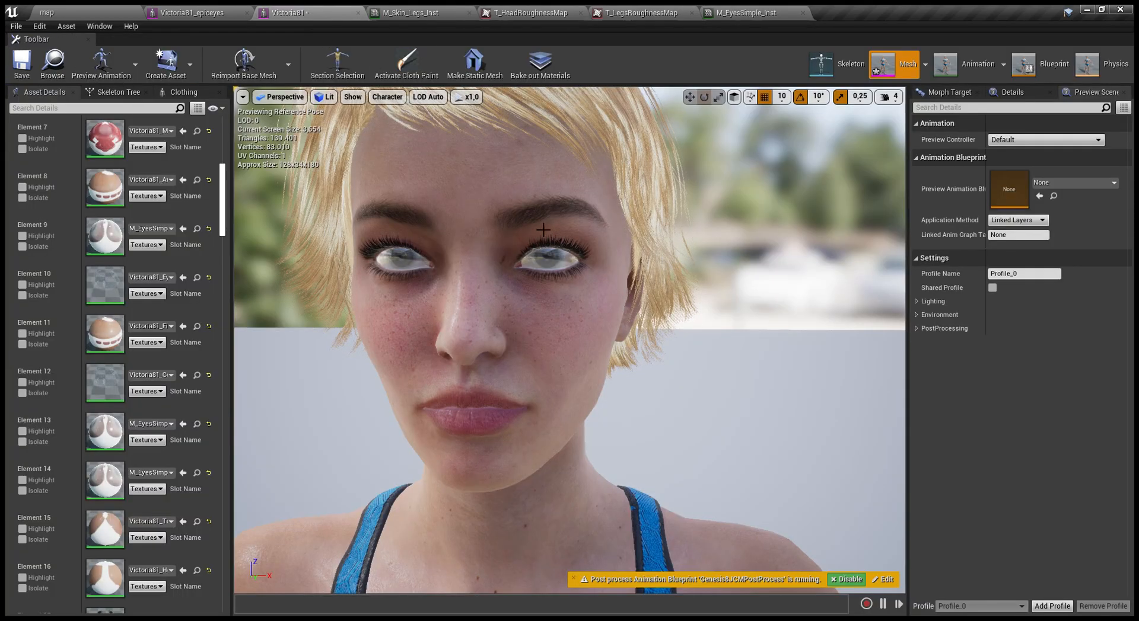
click(752, 12)
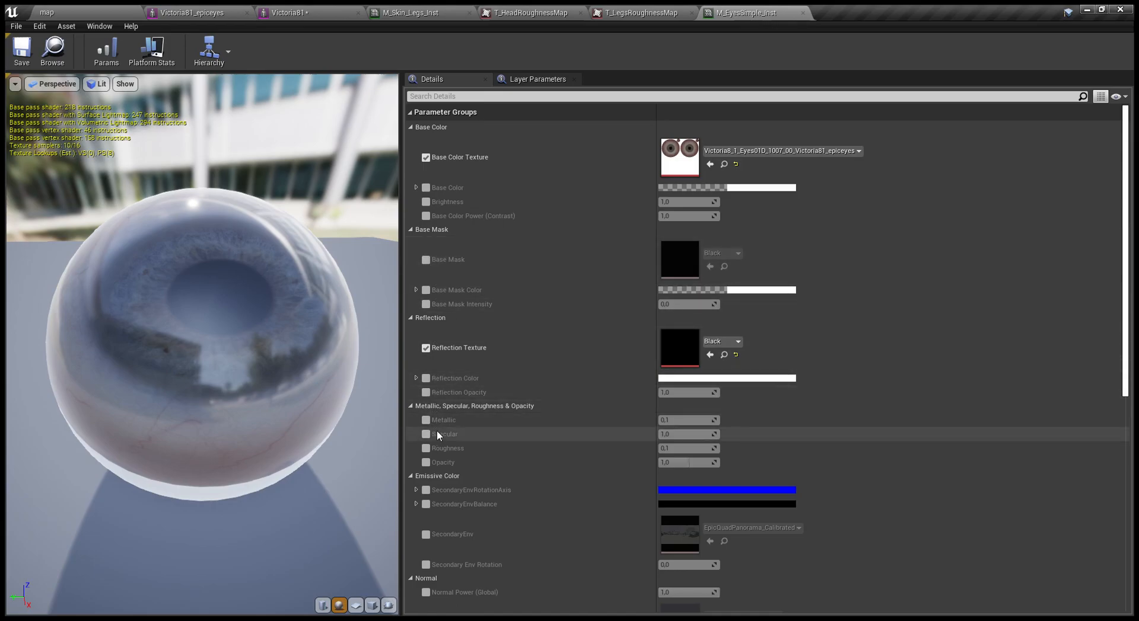
scroll(436, 434, down, 6)
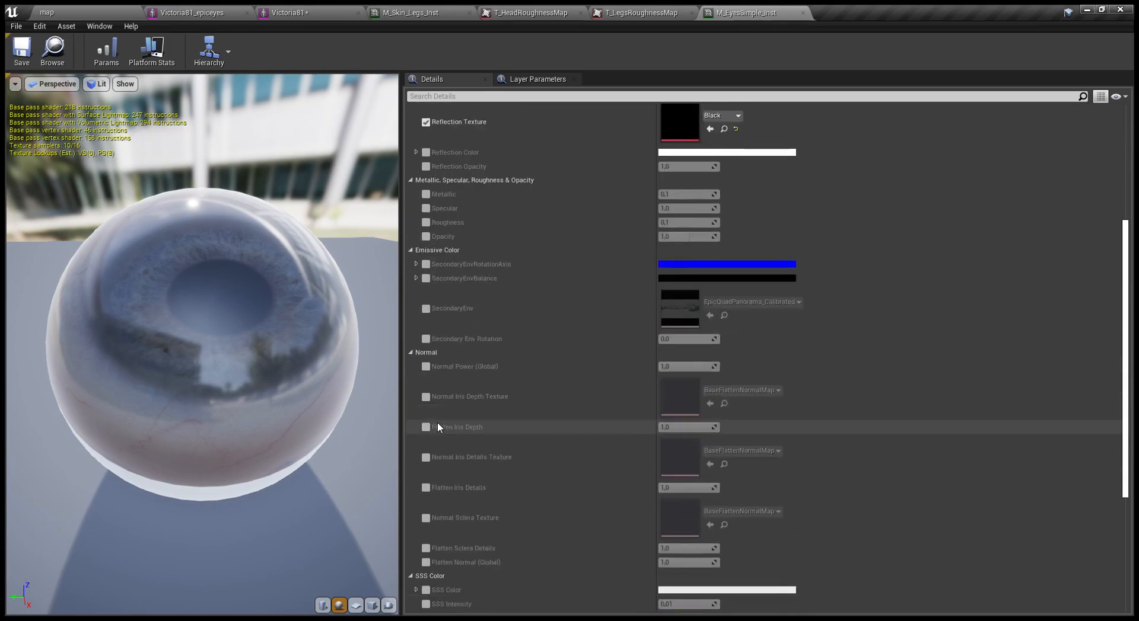
scroll(437, 426, down, 5)
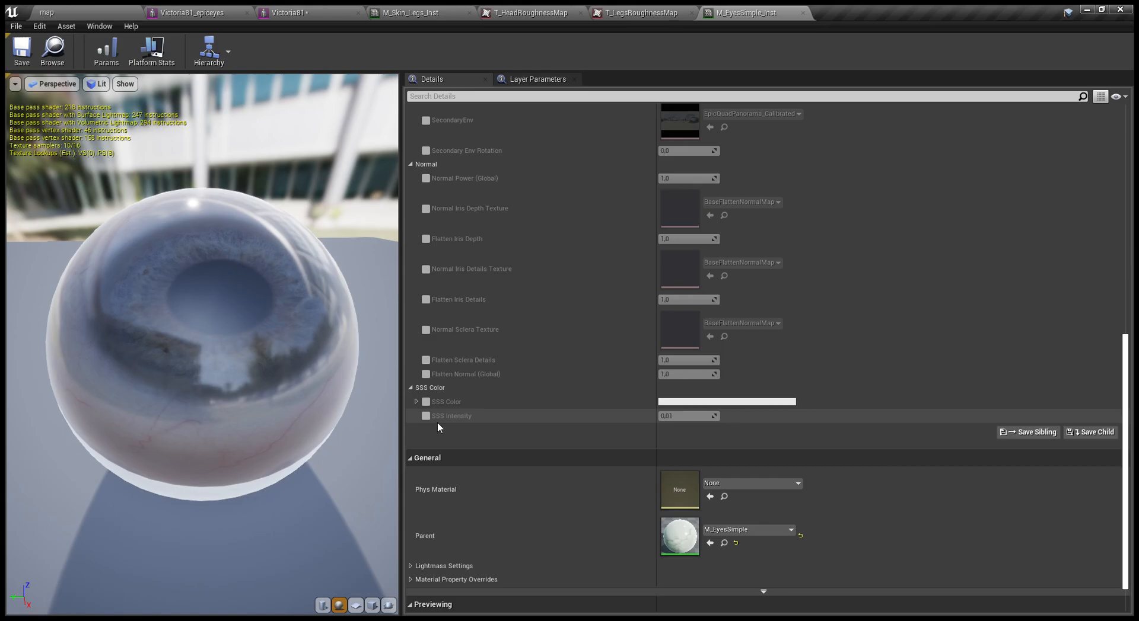
scroll(437, 422, up, 2)
drag(187, 294, 193, 272)
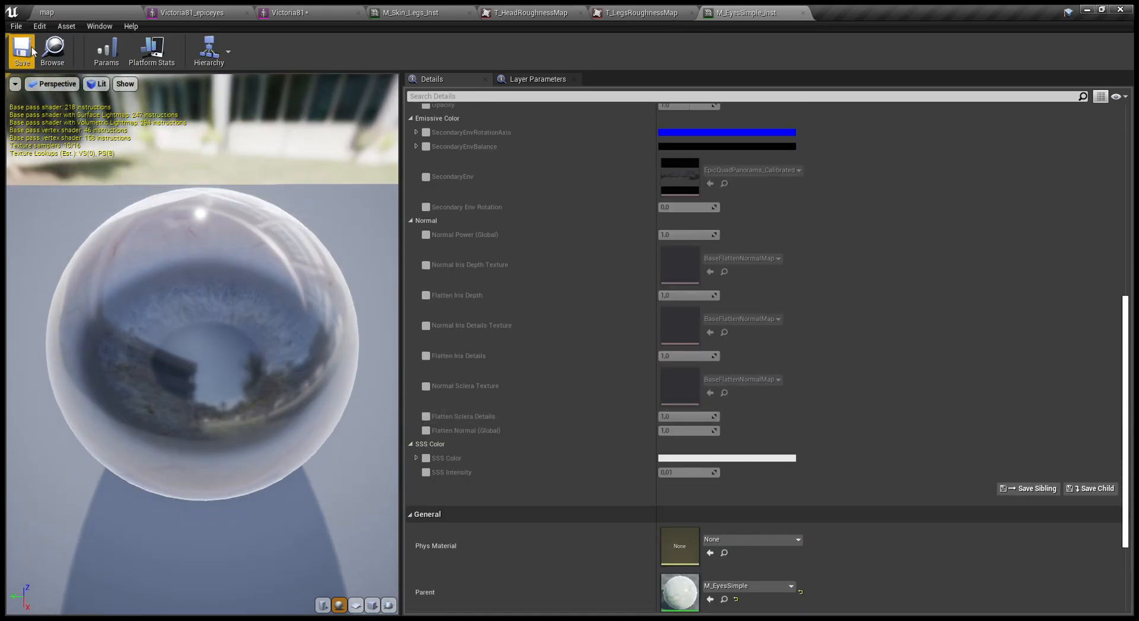